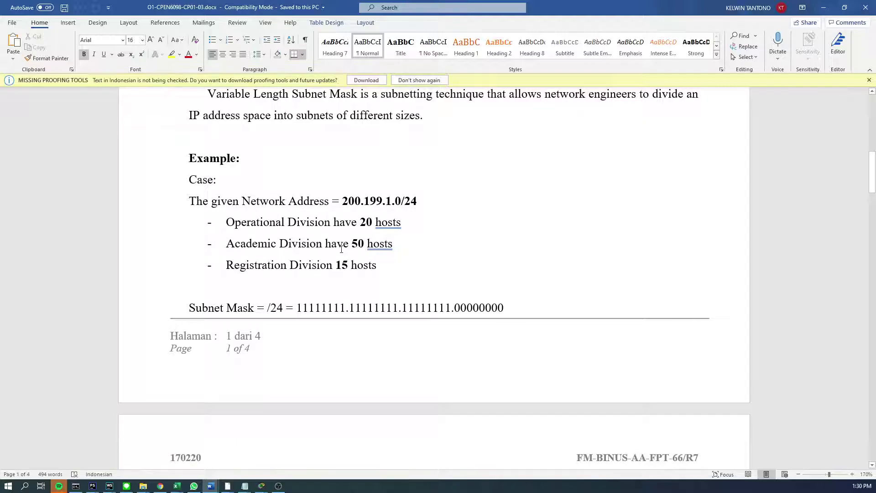
Review the VLSM example in the document, including the given network address, host requirements and subnetting steps.
scroll(379, 260, "down", 5)
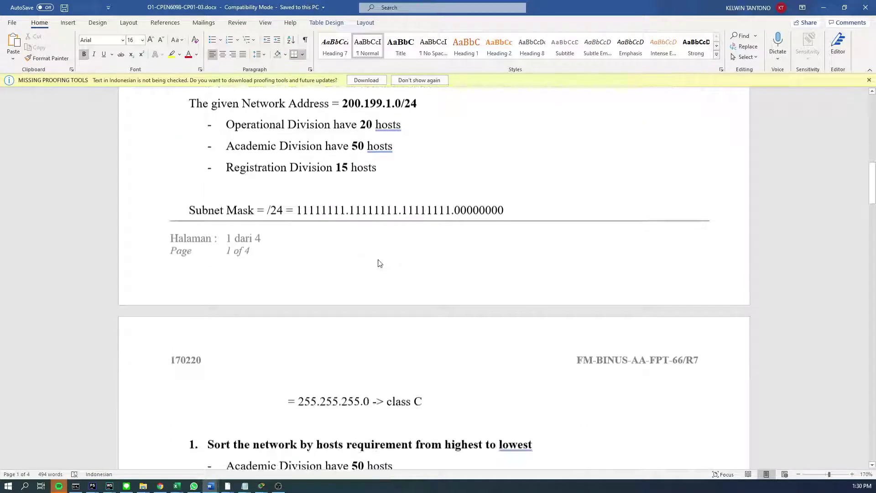
scroll(379, 260, "down", 1)
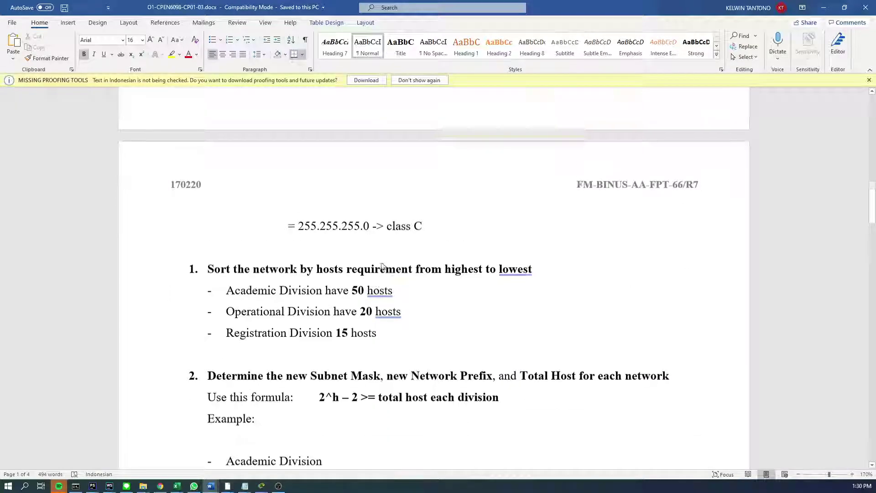
scroll(380, 261, "up", 1)
scroll(380, 265, "down", 1)
scroll(381, 272, "up", 1)
scroll(381, 273, "up", 5)
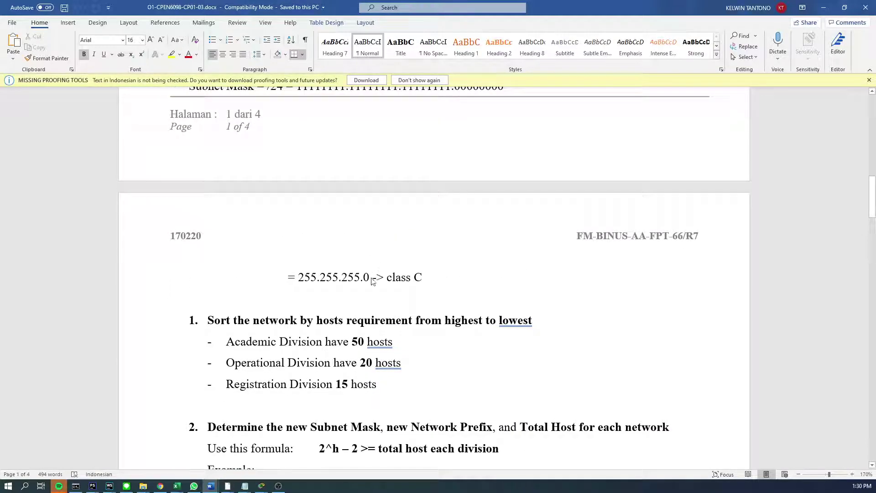
scroll(277, 211, "up", 1)
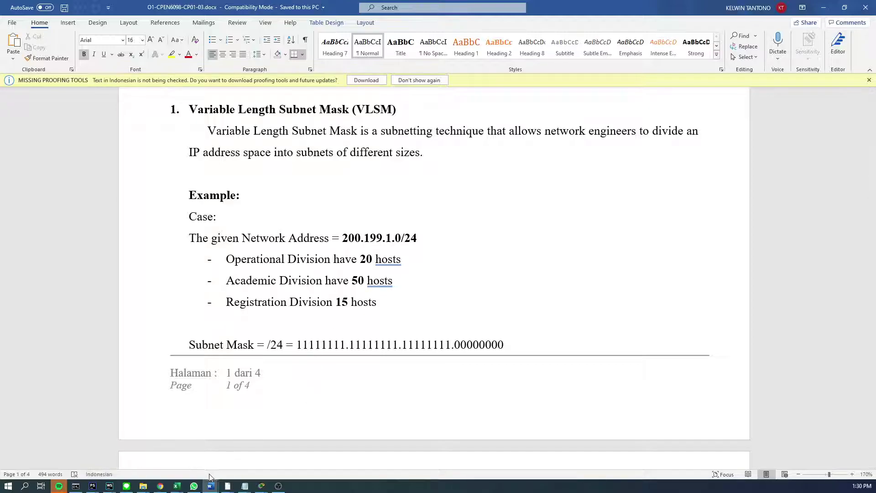
Switch to the blank Excel workbook, maximize its window and enlarge the sheet view.
mouse_move(177, 486)
left_click(211, 440)
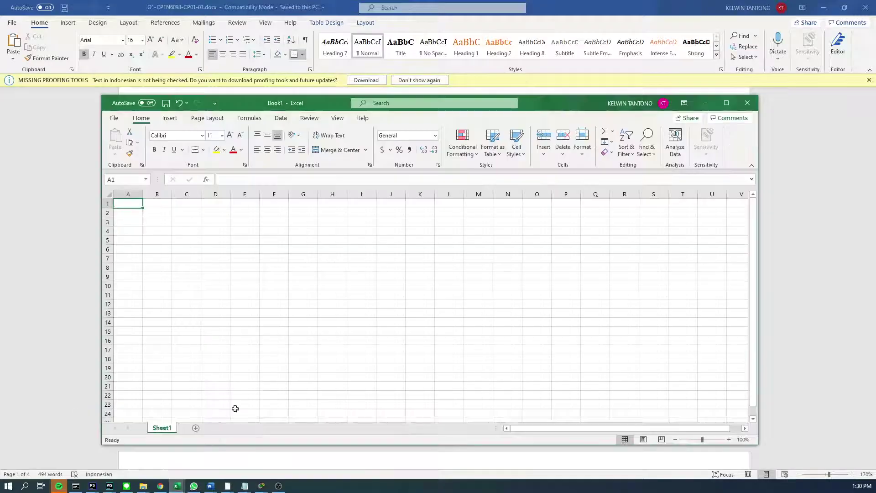
left_click(726, 105)
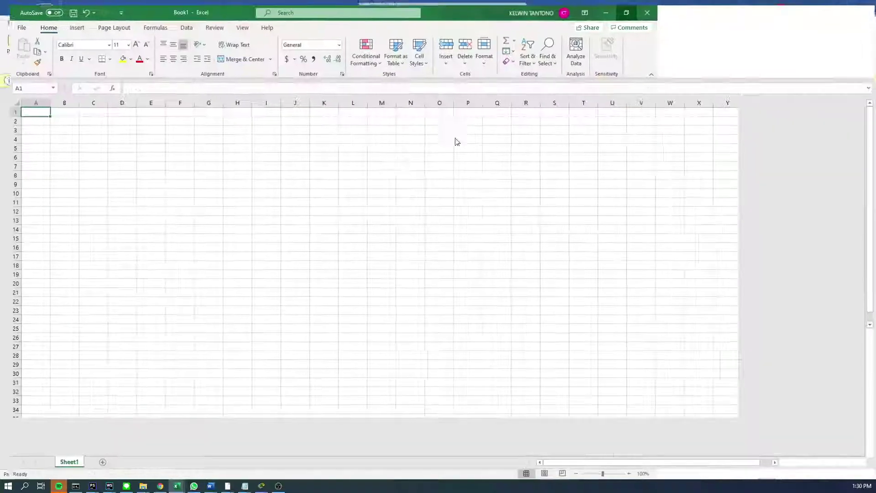
scroll(137, 223, "up", 9)
Enter "Given Network Address" in cell B2 and widen column B to fit the text.
left_click(130, 168)
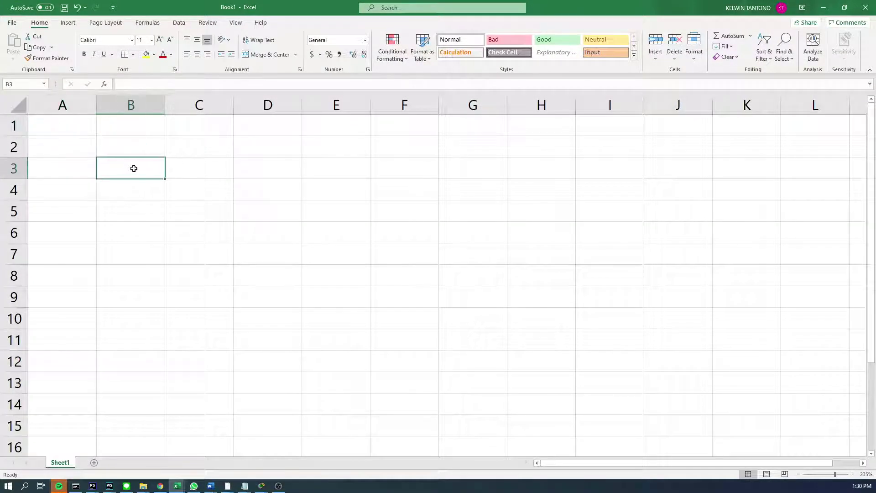
left_click(139, 145)
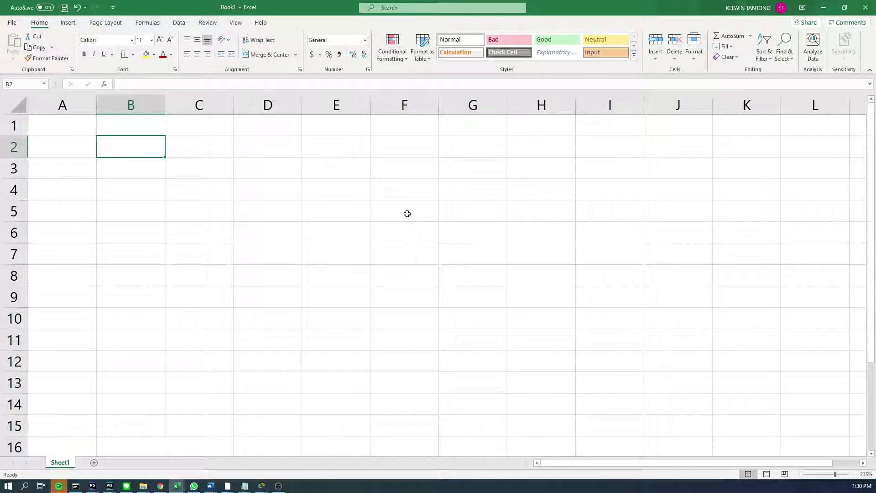
key("alt+Tab")
key("alt+Tab")
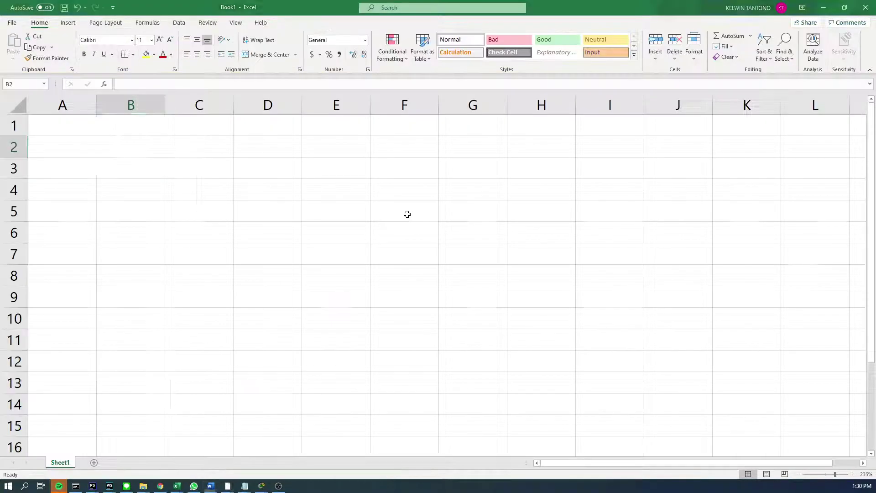
type("Given Netwo")
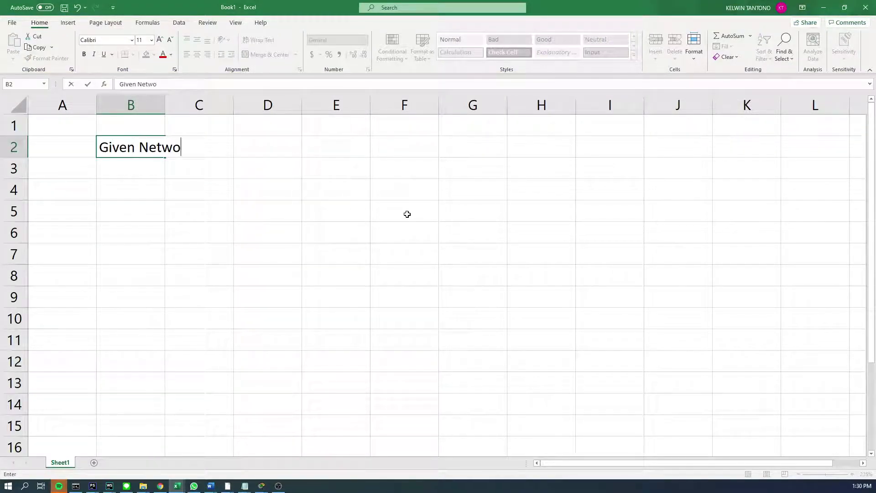
type("rk Address")
key("Tab")
key("Right")
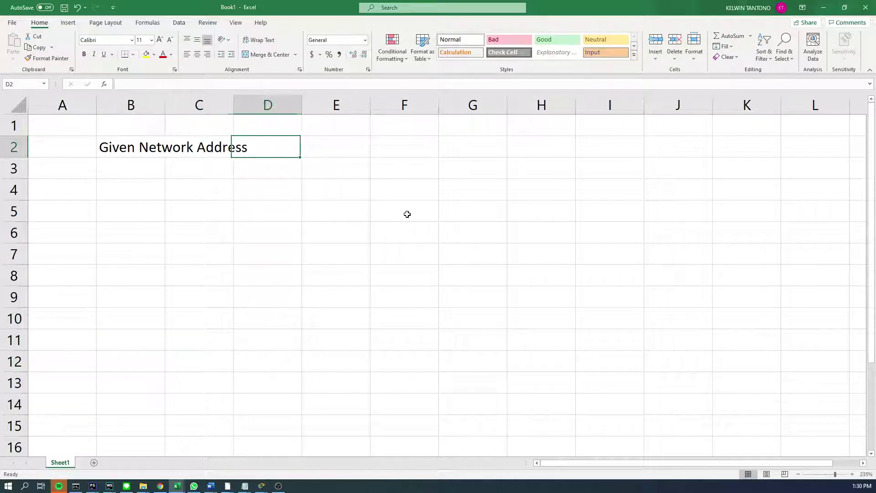
key("Left")
double_click(166, 104)
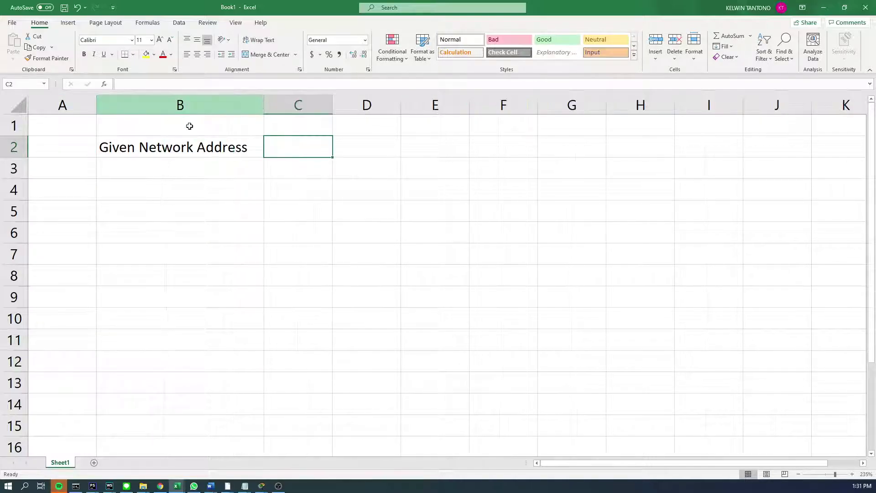
Copy the network address 200.199.1.0/24 from the example in the Word document and return to the Excel workbook.
key("alt+Tab")
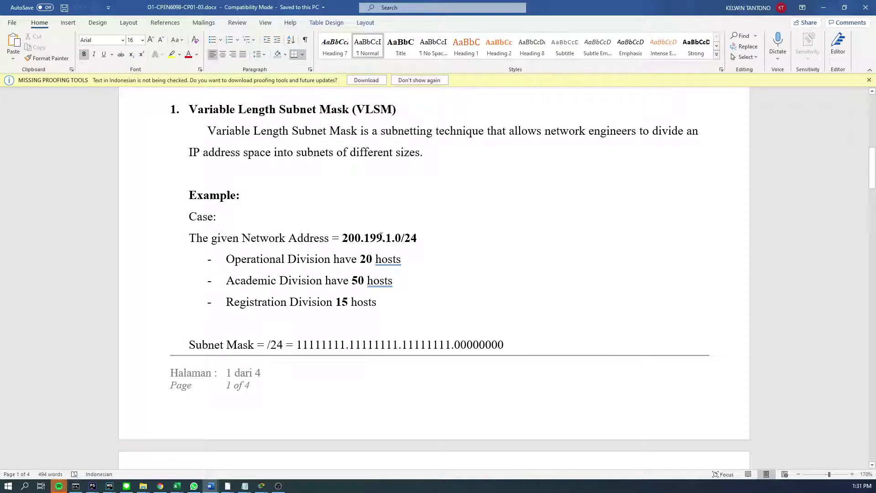
left_click_drag(343, 238, 423, 238)
key("ctrl+c")
key("alt+Tab")
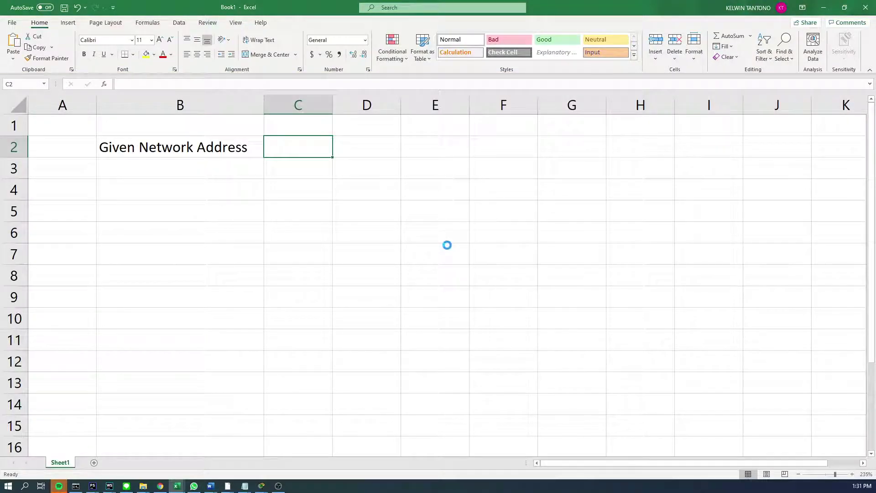
key("ctrl+v")
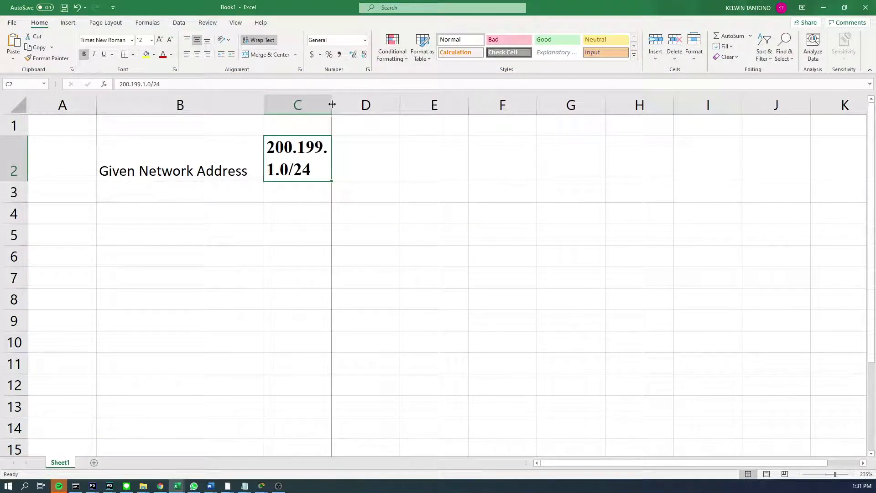
left_click_drag(333, 104, 426, 108)
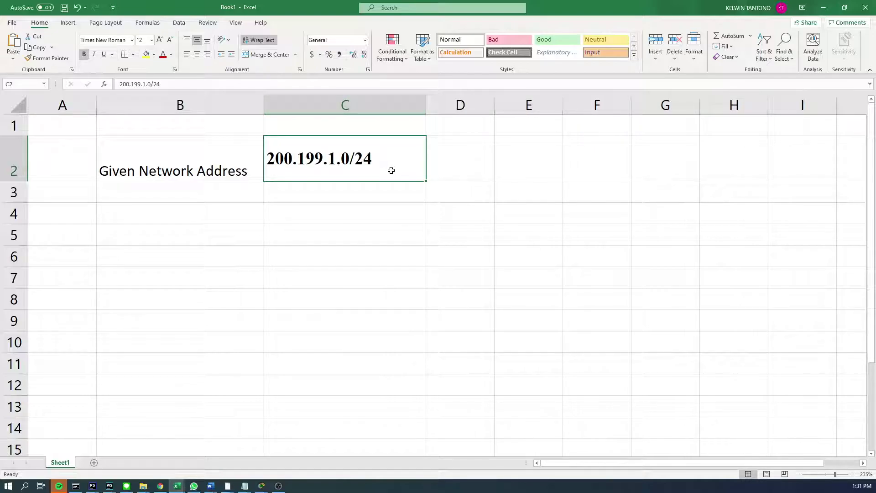
key("ctrl+z")
key("ctrl+z")
Put the copied address 200.199.1.0/24 into cell C2 as plain text without the Word formatting.
double_click(305, 143)
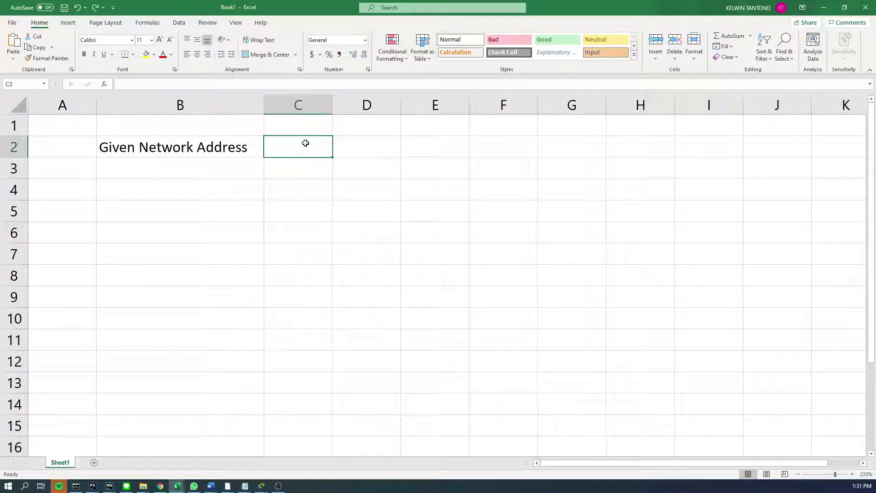
key("ctrl+v")
key("Tab")
key("Tab")
key("shift+Tab")
key("shift+Tab")
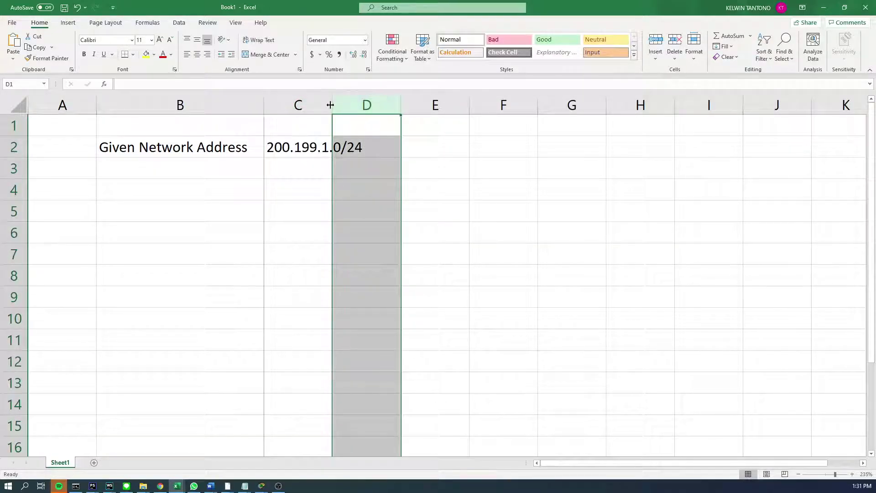
Widen column C to fit the network address and make the address in cell C2 bold.
double_click(323, 110)
key("ctrl+b")
left_click(374, 181)
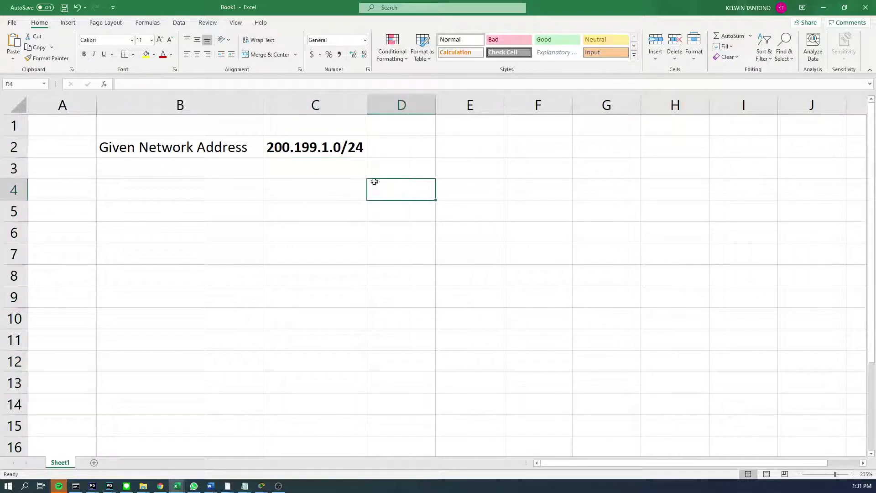
Apply All Borders to cells B2:C2 around the network address label and its value.
left_click(351, 151)
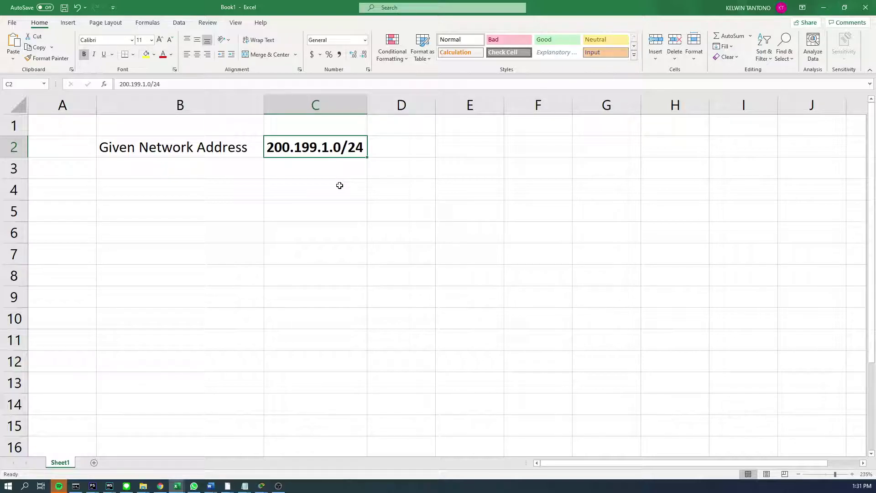
left_click(243, 147)
left_click_drag(182, 151, 356, 152)
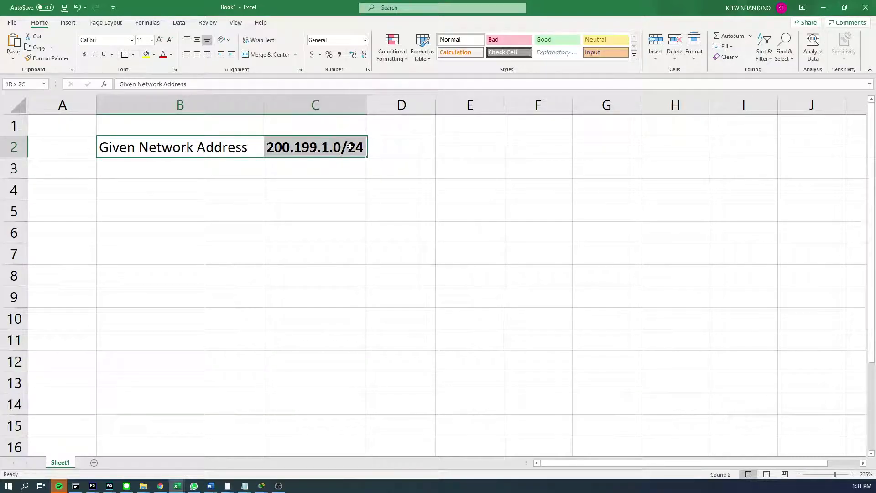
left_click(133, 55)
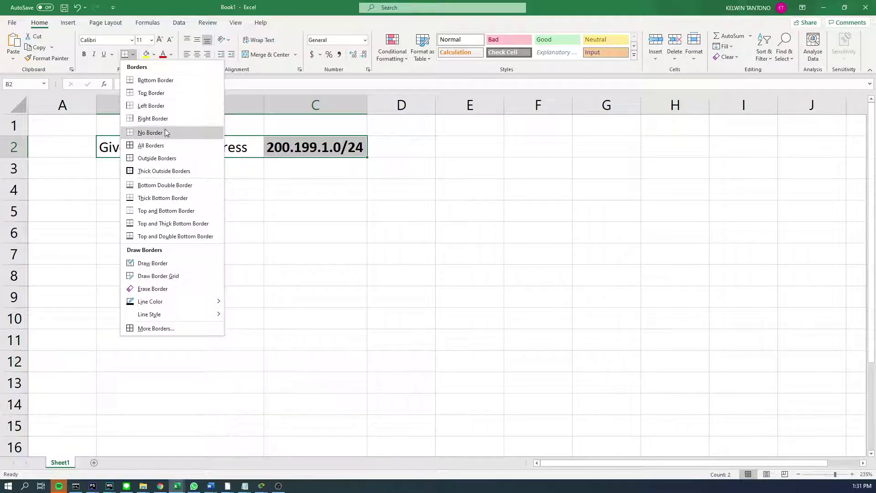
left_click(159, 142)
left_click(167, 165)
Enter the heading "Case" in cell A1, above the network address row, and move to cell C4.
scroll(255, 209, "down", 1)
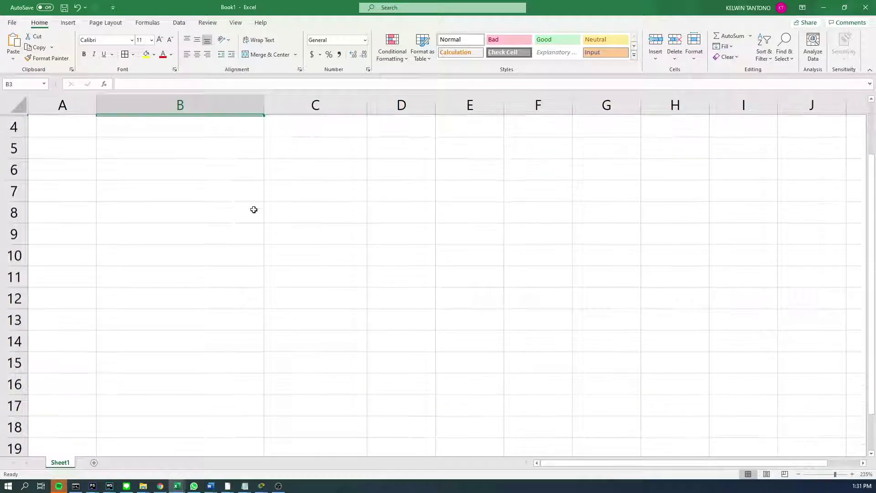
scroll(254, 210, "up", 1)
scroll(255, 210, "down", 3, "ctrl")
left_click(129, 117)
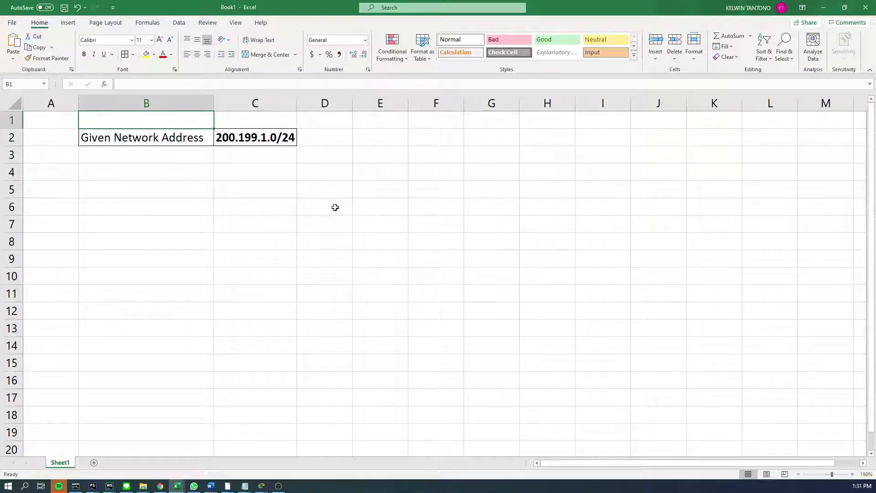
key("Left")
type("Case")
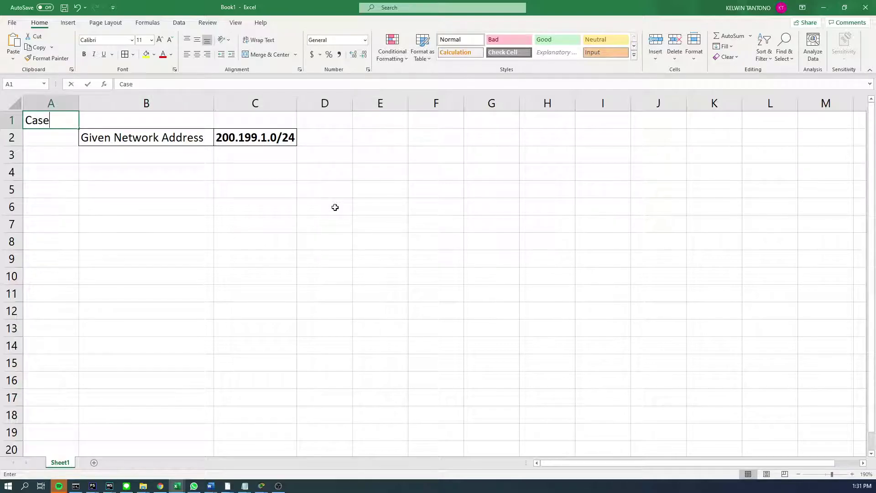
key("Return")
key("Down")
key("Down")
key("Down")
key("Right")
key("Right")
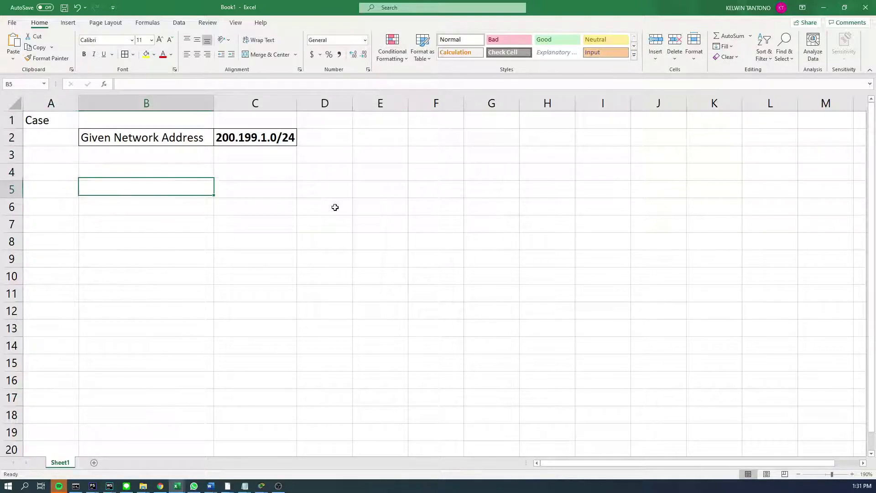
key("Up")
Start saving the workbook and open the full list of save locations.
key("ctrl+s")
key("alt+Tab")
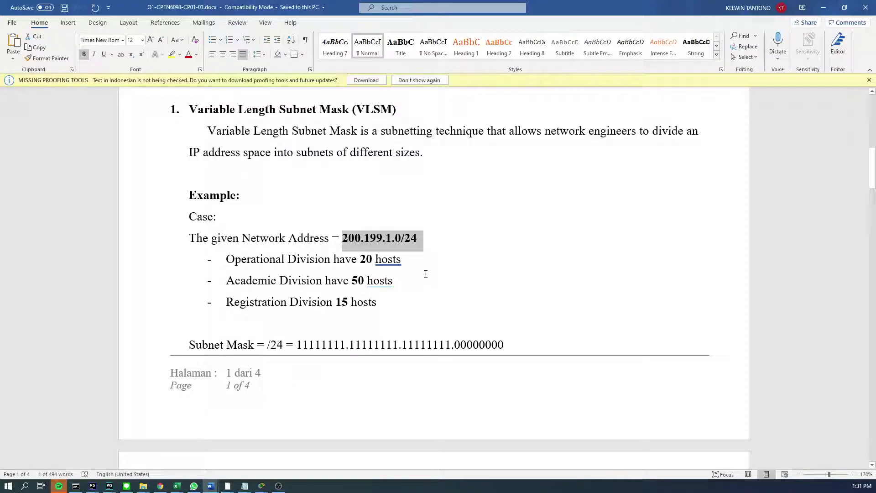
key("alt+Tab")
left_click(446, 260)
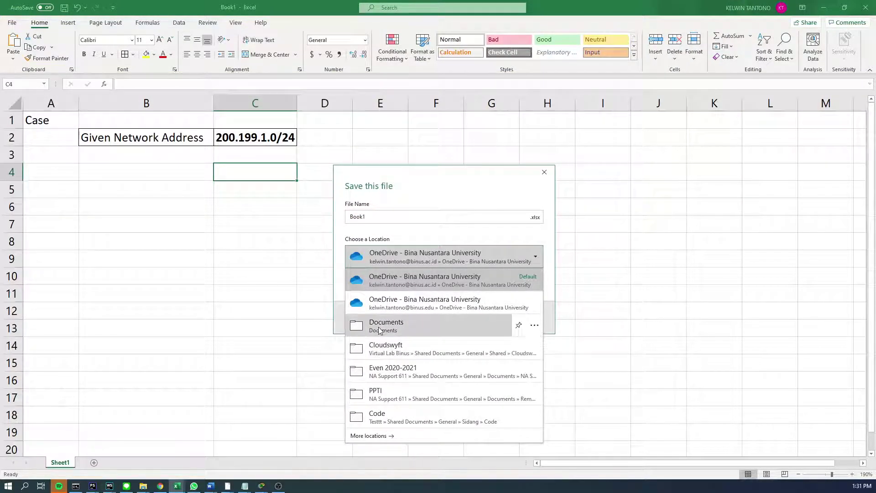
left_click(402, 326)
left_click(389, 218)
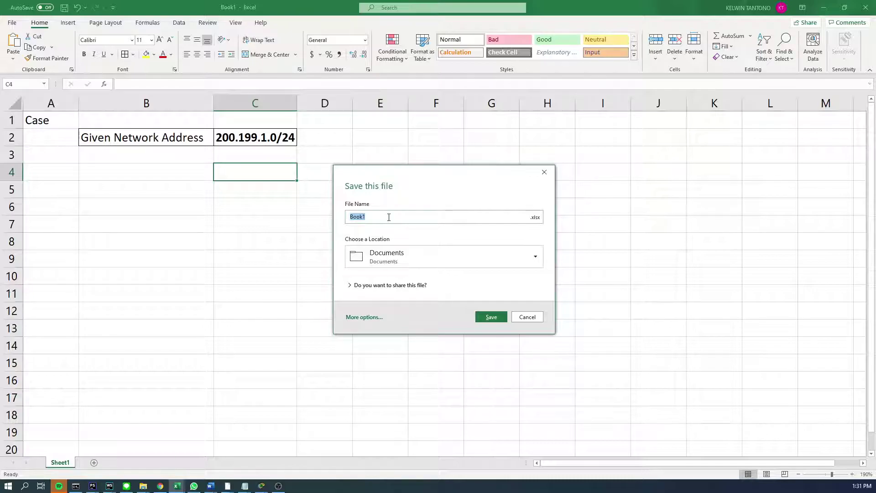
left_click(401, 257)
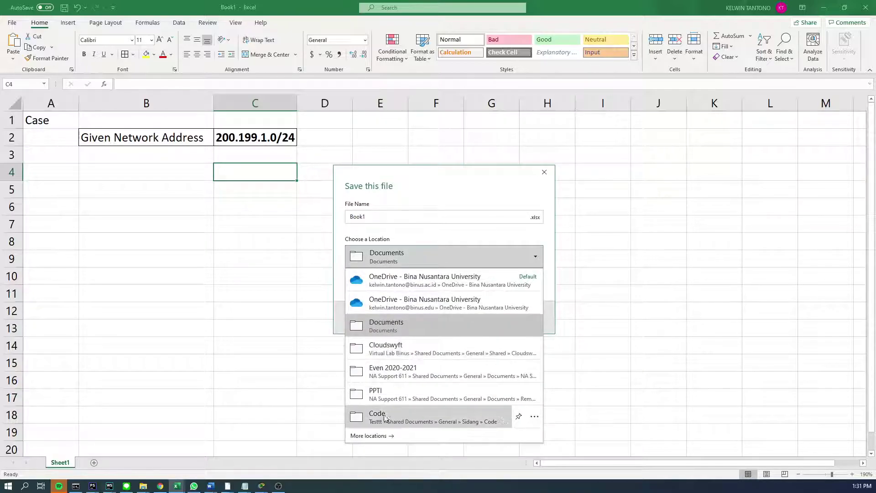
left_click(379, 431)
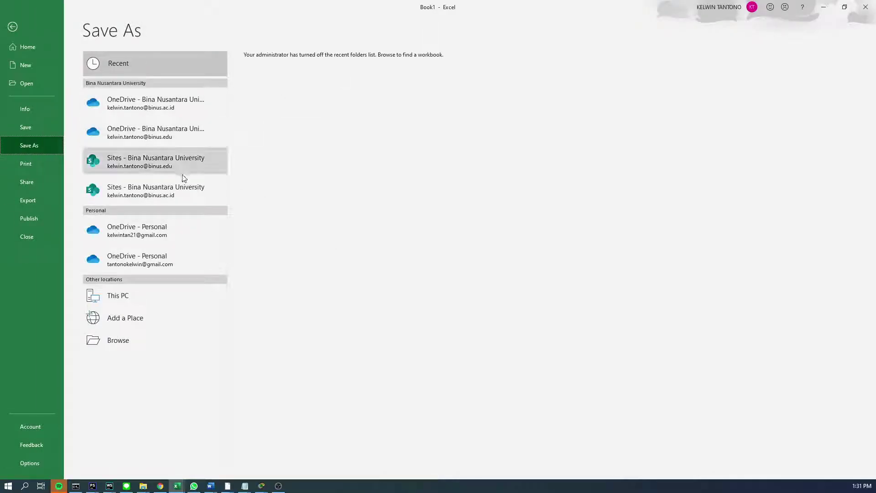
Save the workbook on this PC's data (E:) drive under the file name "Pert 3".
left_click(173, 295)
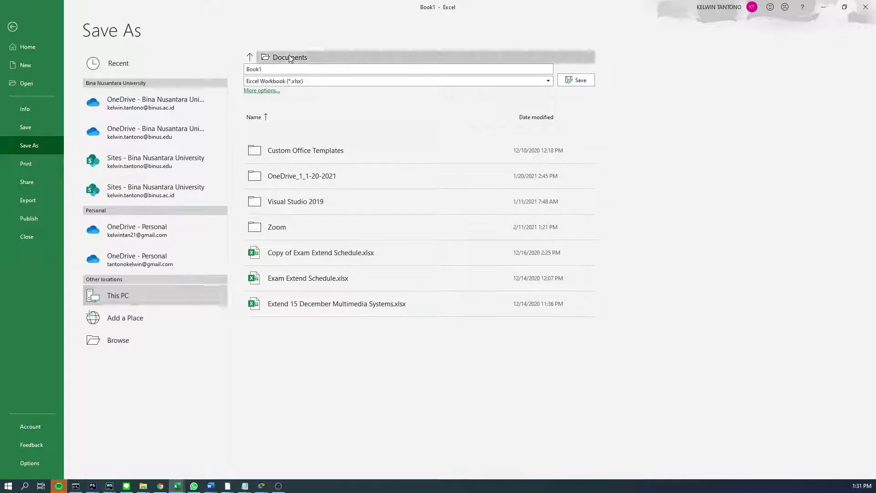
left_click(290, 57)
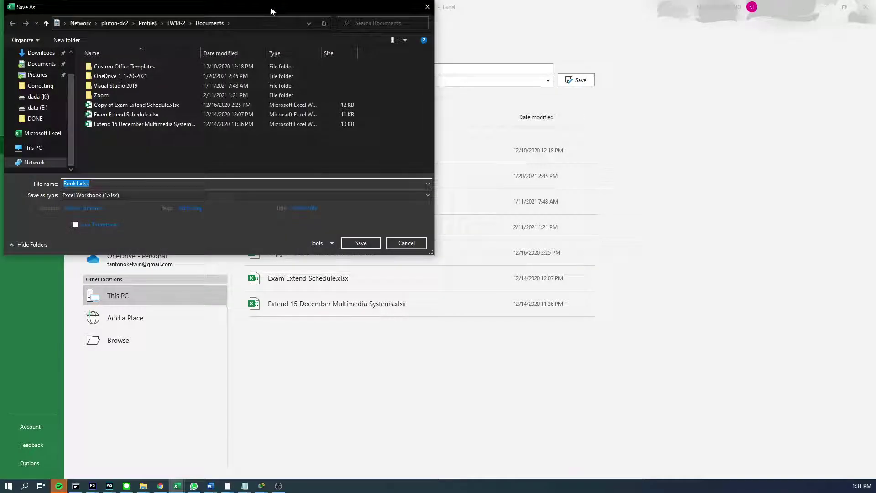
left_click(47, 109)
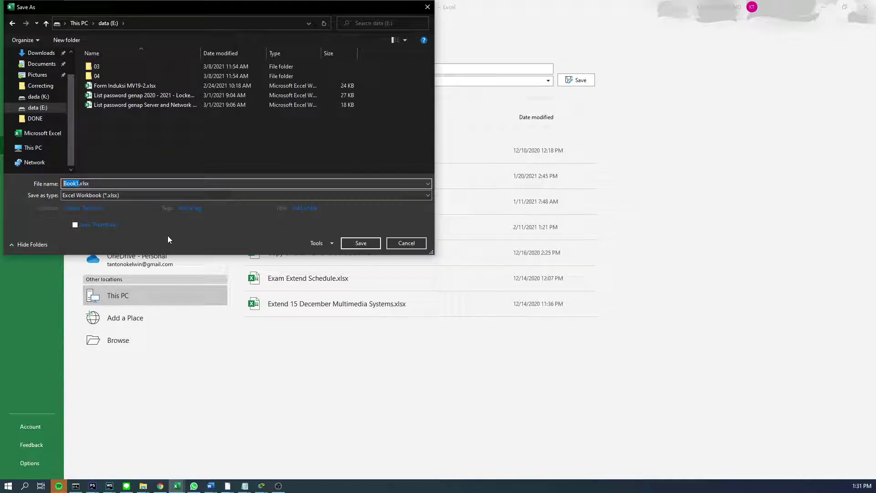
type("Pert")
type(" 3")
key("Return")
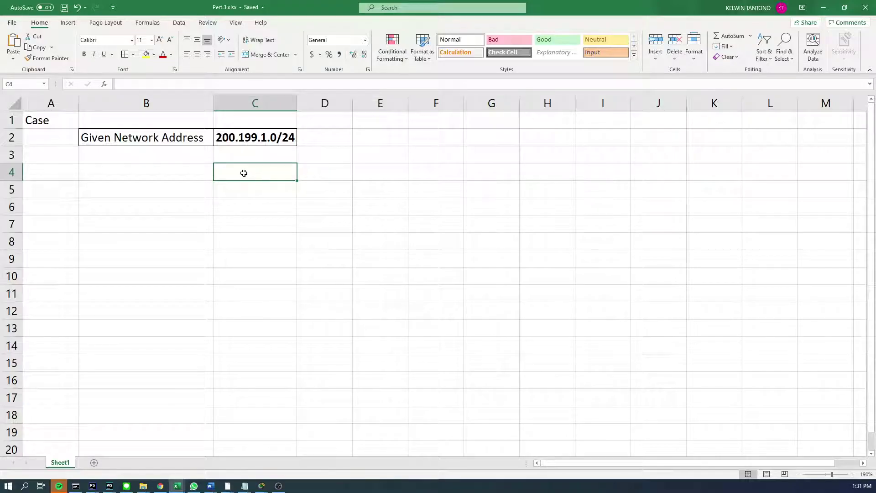
Copy the line "Operational Division have 20 hosts" from the Word document into cell B4 of the Excel workbook.
left_click(824, 8)
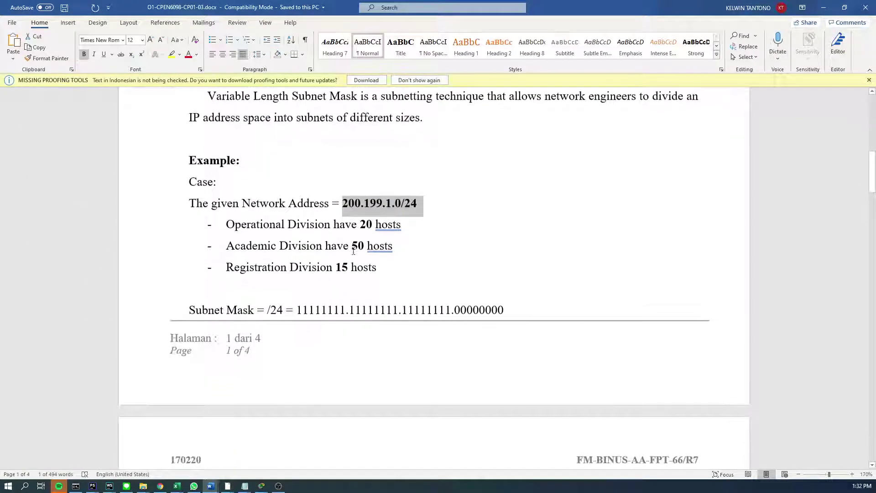
key("alt+Tab")
left_click(128, 173)
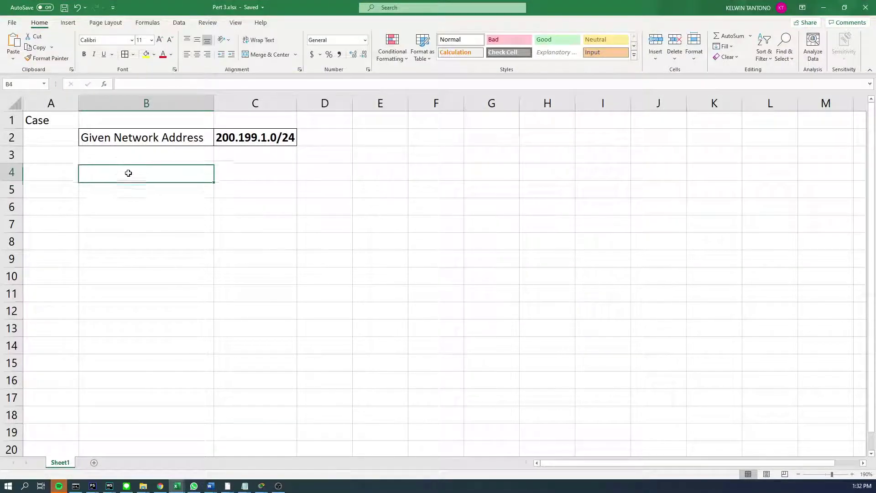
double_click(135, 177)
key("alt+Tab")
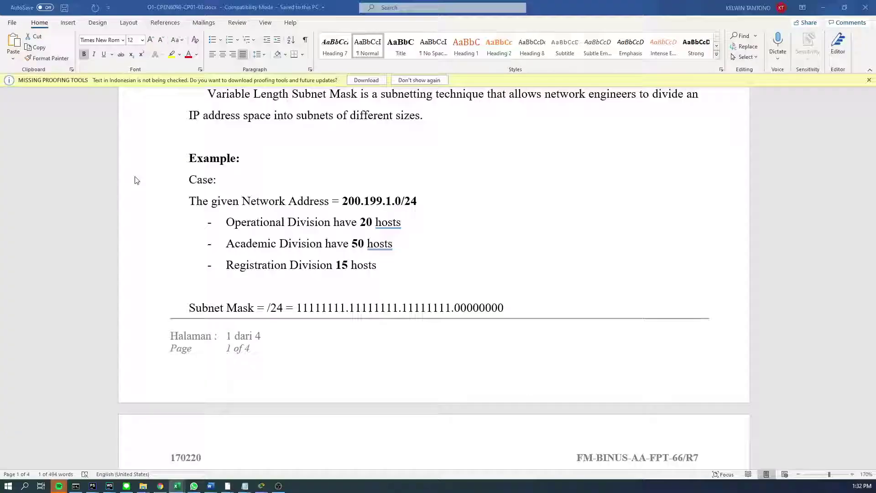
left_click_drag(233, 224, 408, 224)
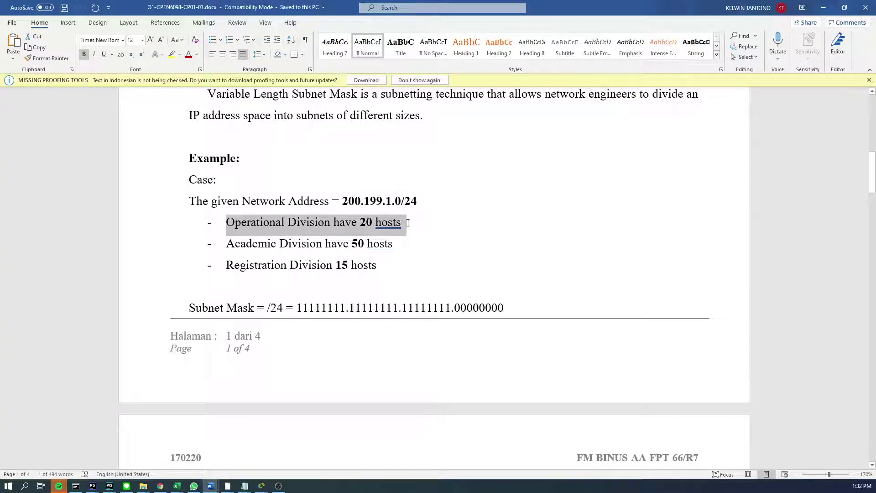
key("alt+Tab")
type("-\tOperational Division have 20 hosts")
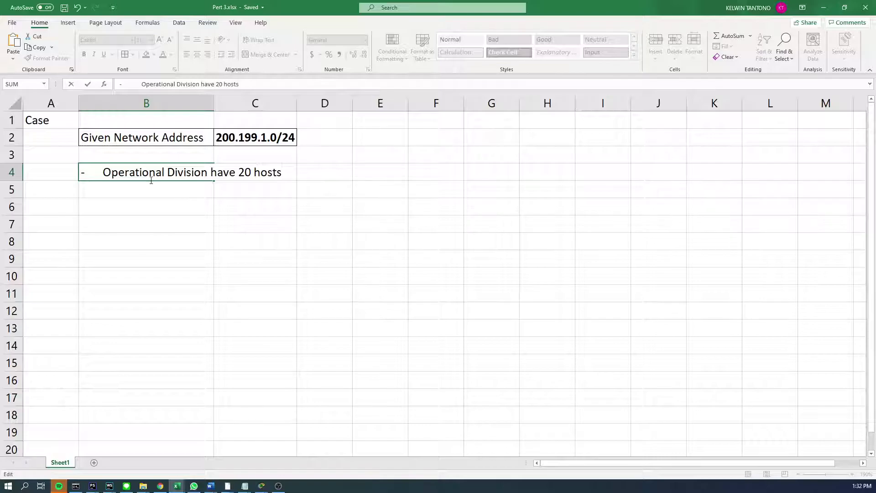
Remove the leading dash and tab from the B4 entry and auto-fit the width of column B.
key("Home")
key("shift+Right")
key("shift+Right")
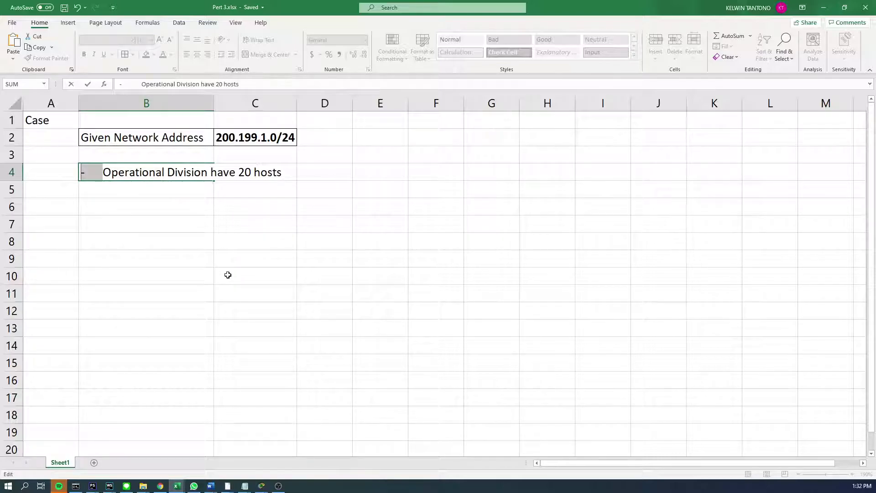
key("Delete")
key("Return")
double_click(210, 102)
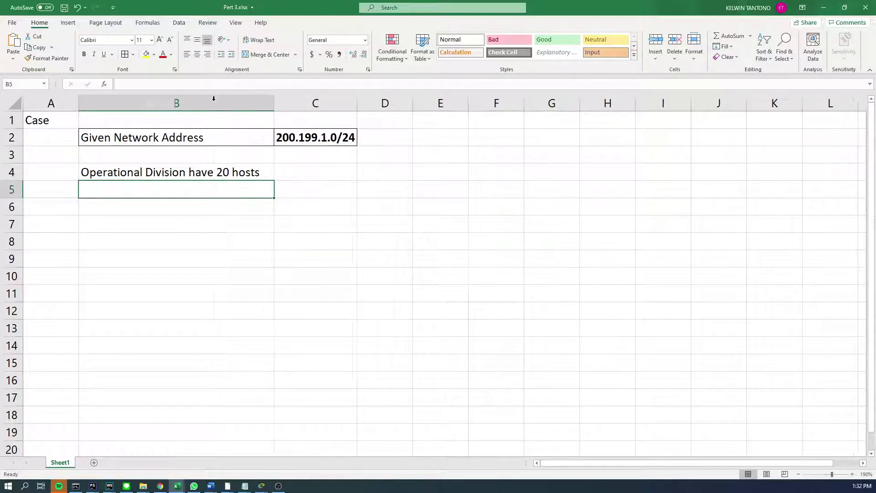
Copy "Academic Division have 50 hosts" from the Word document into cell B5 in Excel and strip its leading dash and tab.
key("alt+Tab")
left_click_drag(224, 249, 398, 245)
key("alt+Tab")
type("-\tAcademic Division have 50 hosts")
key("Return")
left_click(101, 191)
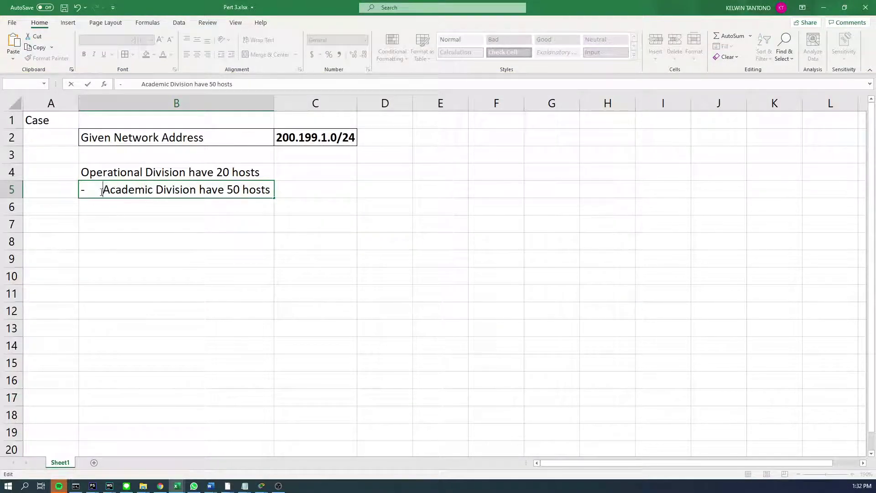
key("BackSpace")
key("BackSpace")
key("Return")
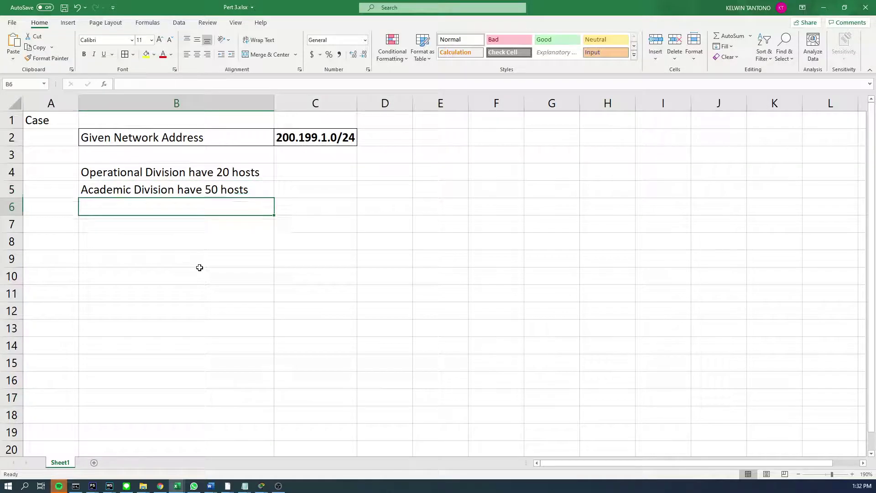
Copy the line "Registration Division 15 hosts" from the Word document into cell B6 in Excel.
key("alt+Tab")
left_click_drag(227, 265, 373, 270)
key("ctrl+c")
key("alt+Tab")
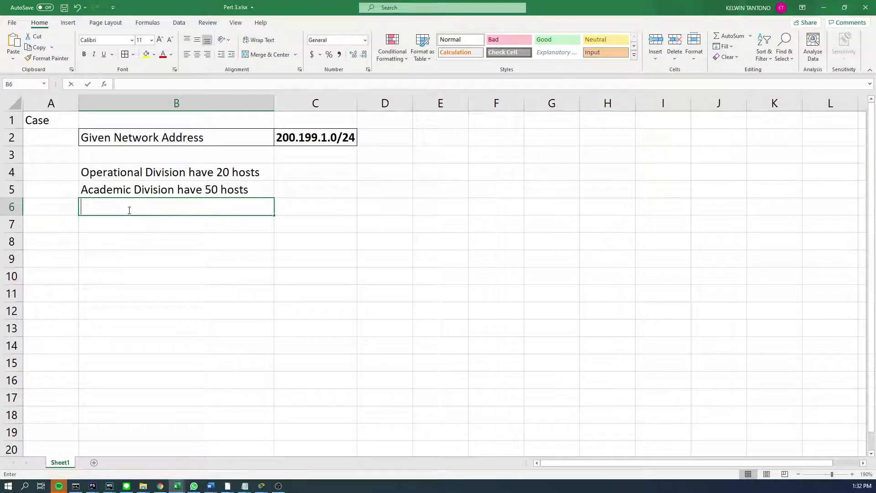
double_click(131, 209)
key("ctrl+v")
key("Return")
key("Return")
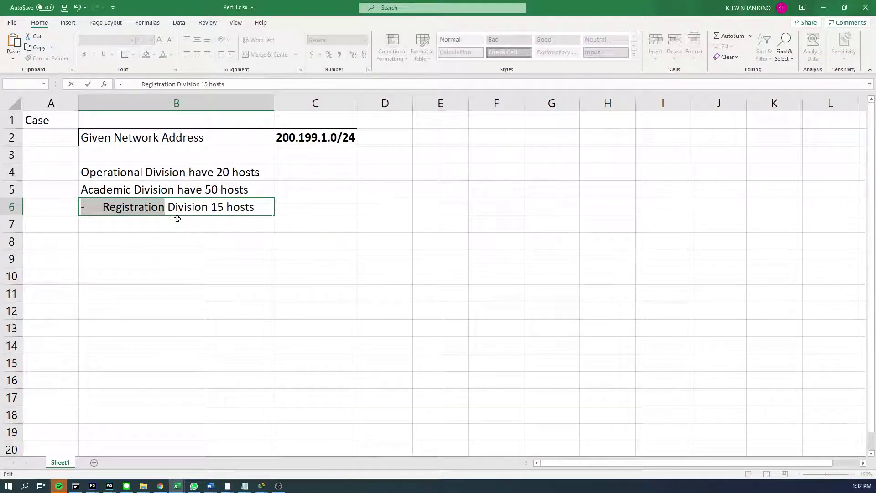
Remove the leading dash and tab from the Registration Division entry in B6.
key("Home")
key("shift+Right")
key("shift+Right")
key("ctrl+shift+Right")
key("shift+Left")
key("ctrl+shift+Left")
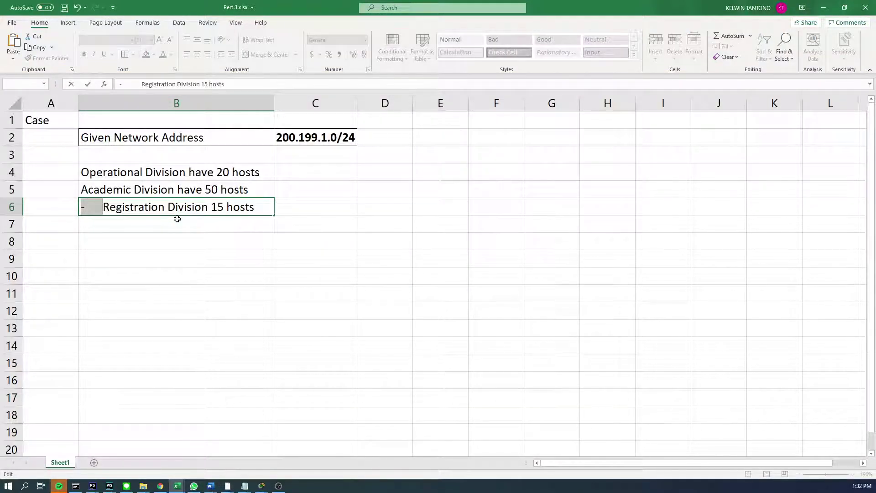
key("BackSpace")
key("Return")
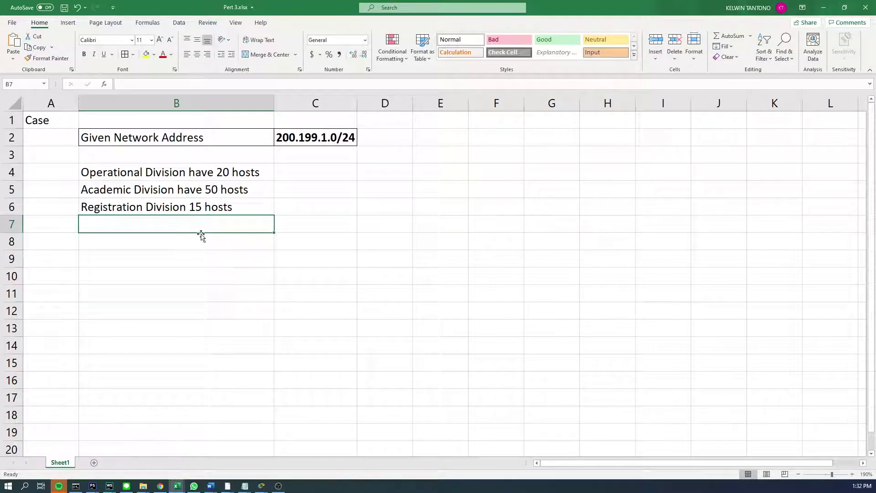
Shorten the B4 entry to "Operational Division" and enter its host count 20 in cell C4.
left_click(242, 174)
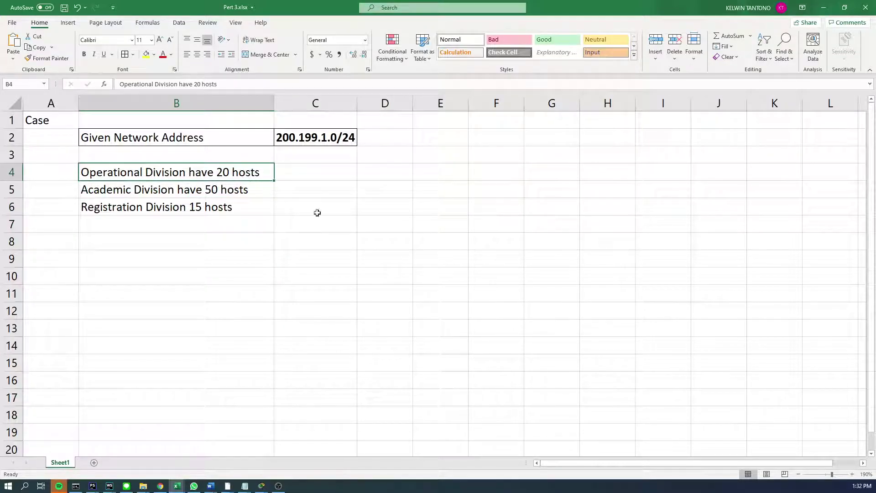
key("F2")
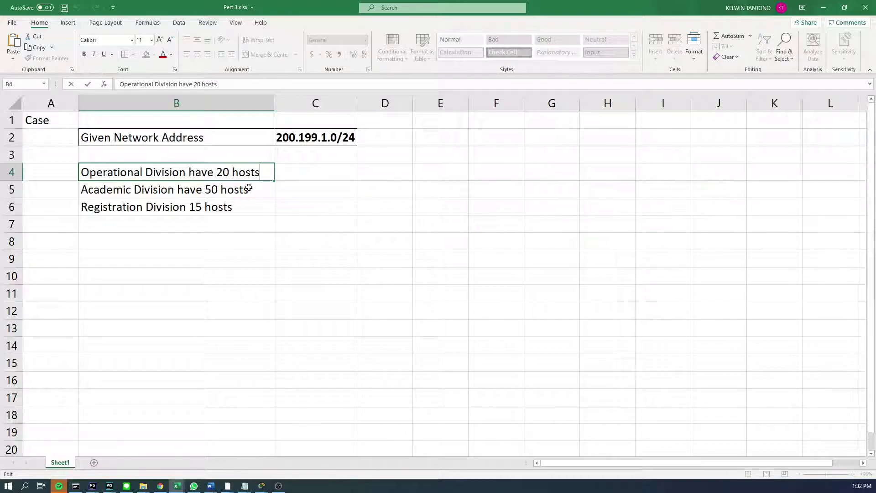
key("shift+Left")
key("shift+Left")
key("shift+Left")
key("shift+Left")
key("shift+Left")
key("shift+Left")
key("shift+Left")
key("shift+Left")
key("shift+Left")
key("shift+Left")
key("shift+Left")
key("shift+Left")
key("shift+Left")
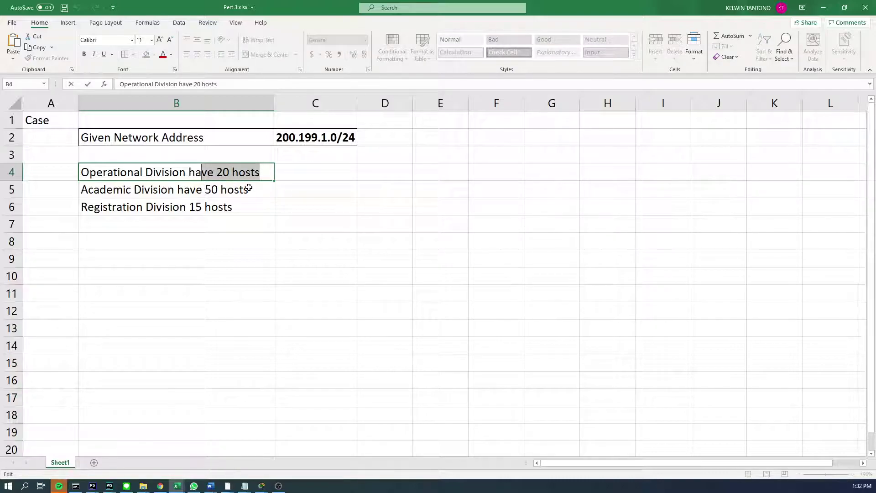
key("BackSpace")
key("BackSpace")
key("ctrl+Return")
key("Right")
type("29")
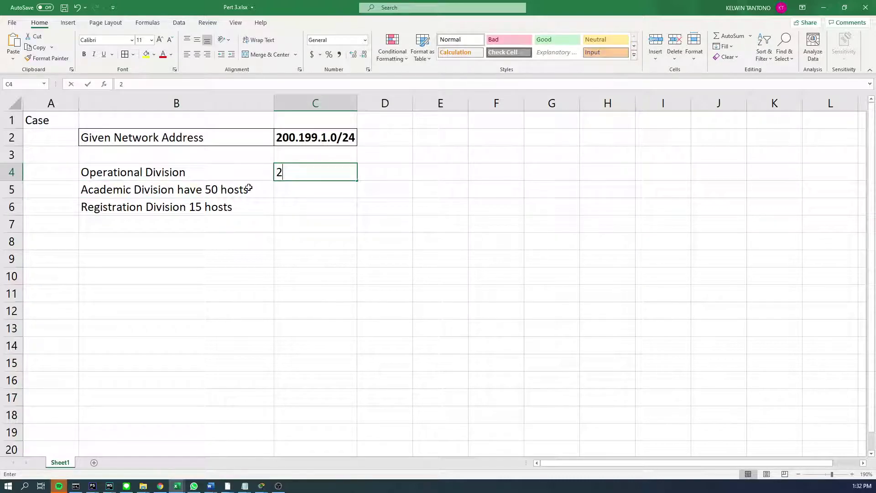
Delete the trailing "have 50 hosts" text from the Academic Division entry in B5.
left_click(249, 188)
key("F2")
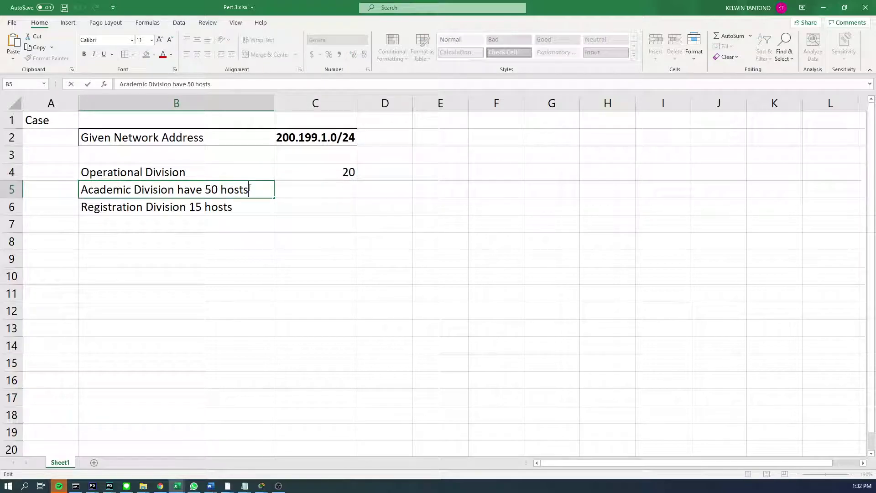
key("shift+Left")
key("shift+Left")
key("shift+Left")
key("shift+Left")
key("shift+Left")
key("shift+Left")
key("shift+Left")
key("shift+Left")
key("shift+Left")
key("shift+Left")
key("shift+Left")
key("shift+Left")
key("shift+Left")
key("BackSpace")
key("BackSpace")
key("BackSpace")
key("Return")
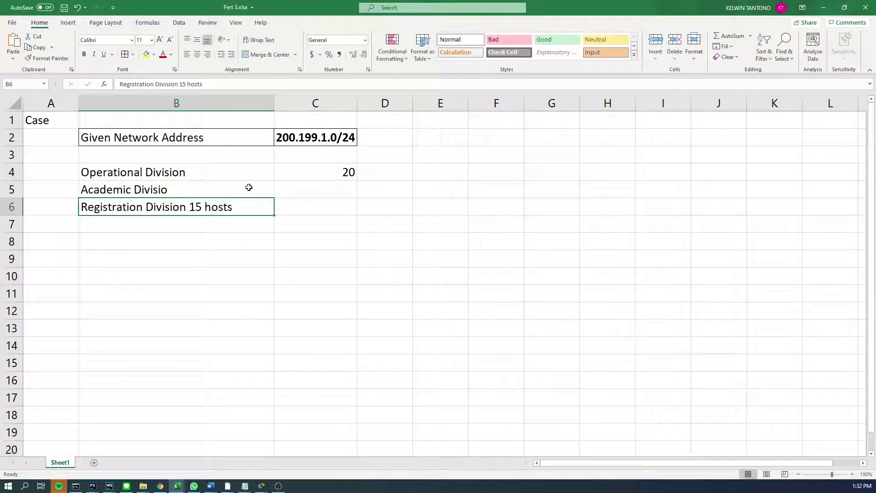
Correct the B5 label to "Academic Division" and enter its host count 50 in cell C5.
left_click(250, 188)
key("F2")
type("n")
key("Tab")
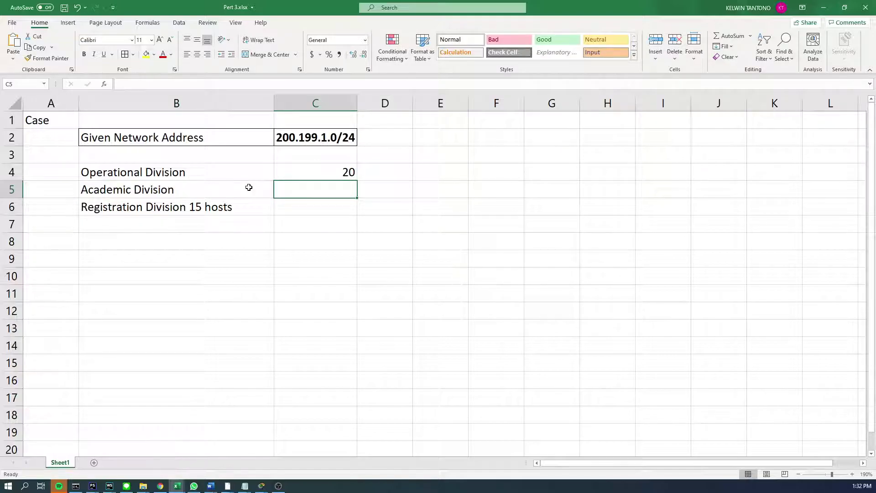
type("590")
key("Return")
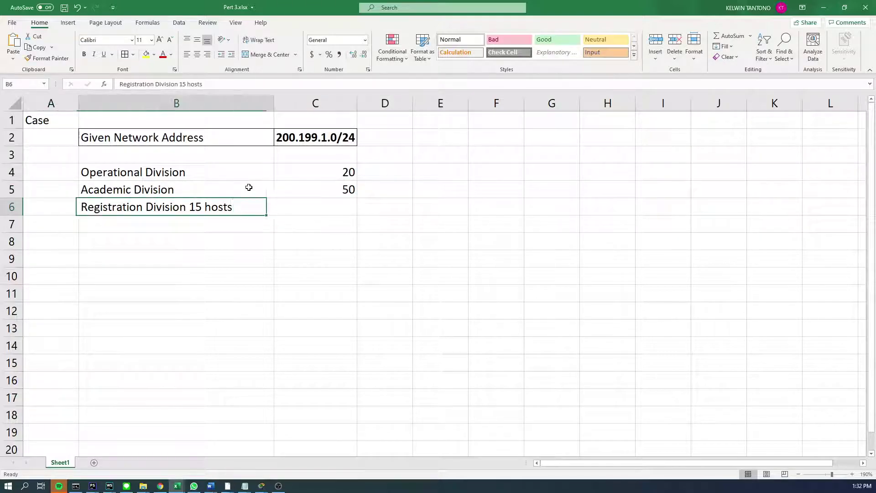
Split the B6 entry into the label "Registration Division" and the host count 15 in C6, and save the workbook.
key("F2")
key("Left")
key("End")
key("ctrl+shift+Left")
key("ctrl+shift+Left")
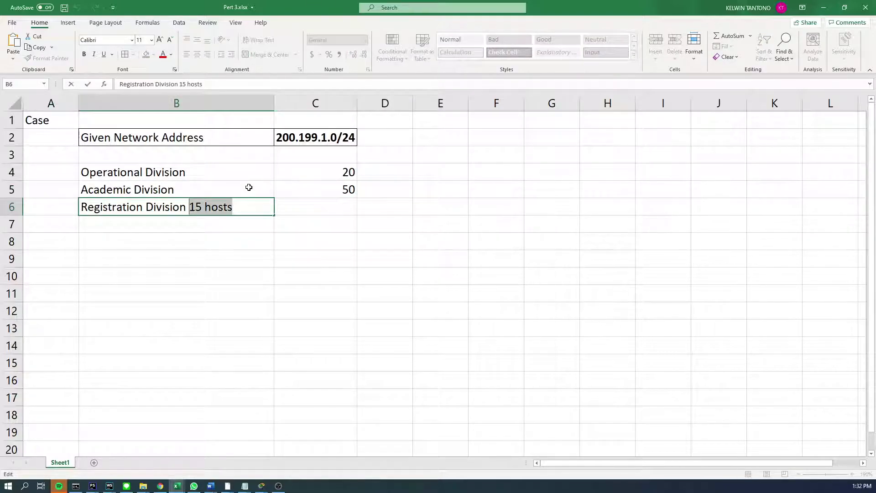
key("BackSpace")
key("BackSpace")
key("ctrl+Return")
key("Right")
type("15")
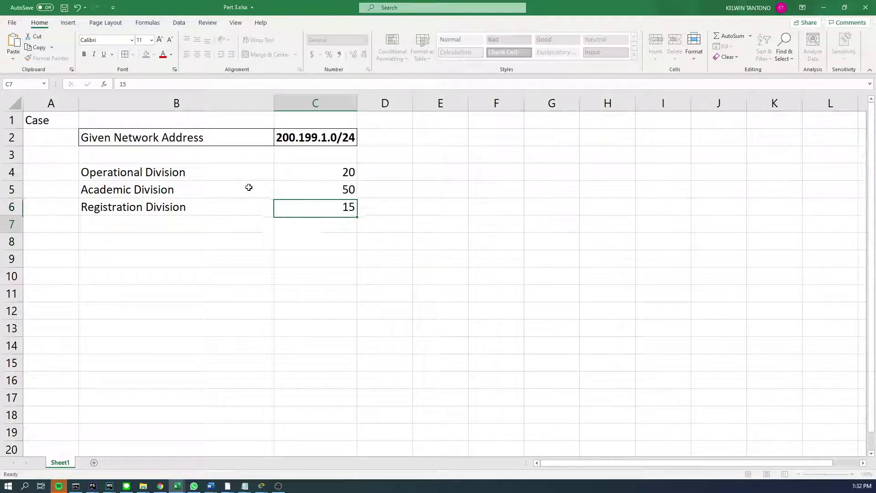
key("Return")
key("ctrl+s")
Switch to the Word document and examine the binary form of the /24 subnet mask, highlighting its octets.
key("alt+Tab")
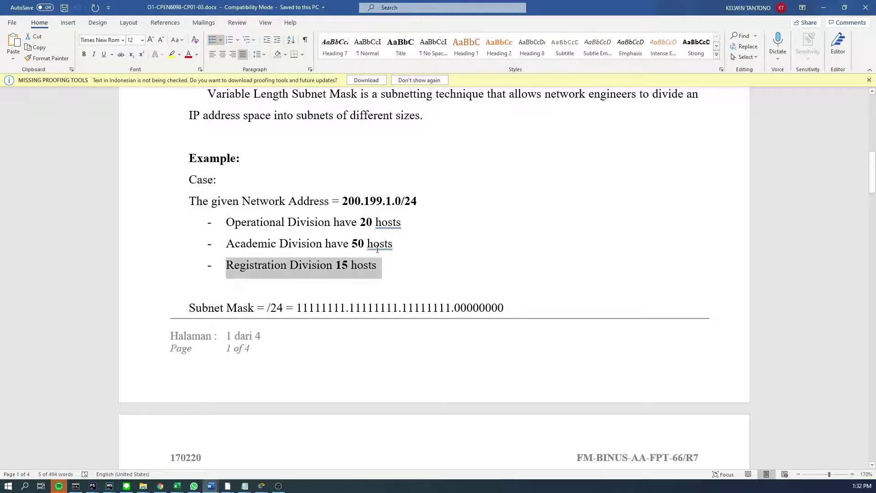
scroll(377, 251, "down", 2)
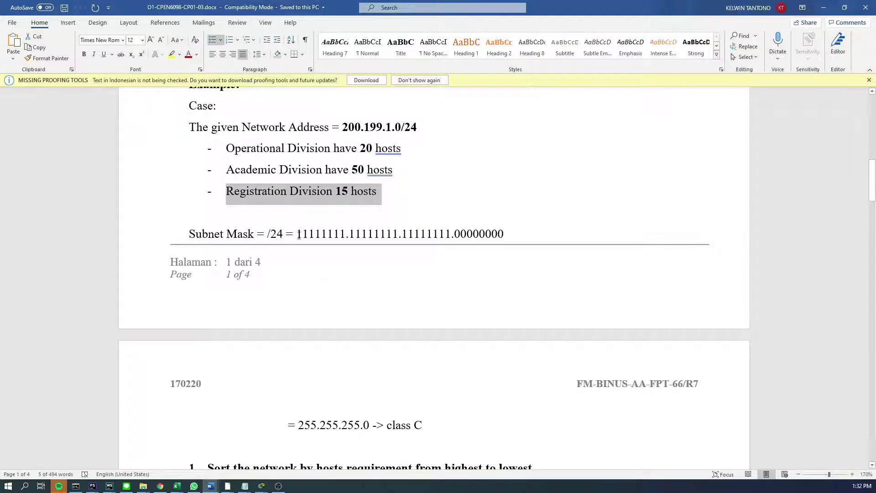
left_click_drag(297, 233, 395, 235)
left_click(393, 234)
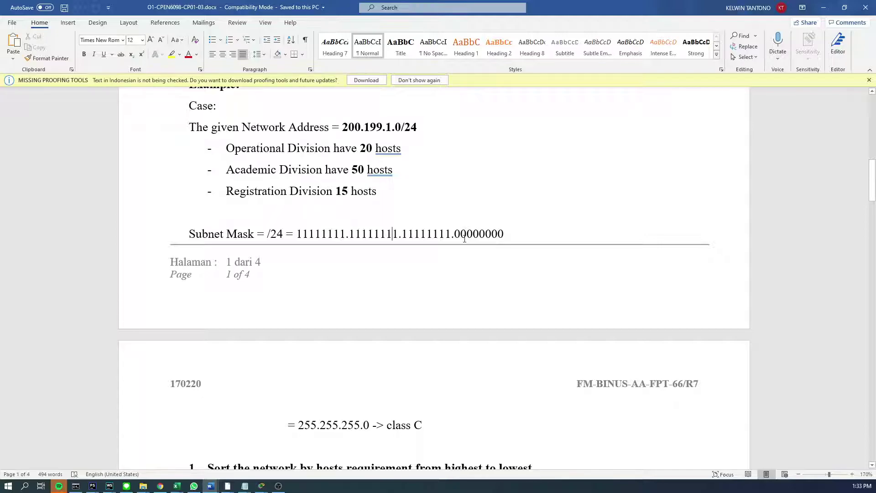
left_click_drag(468, 235, 323, 240)
left_click(523, 235)
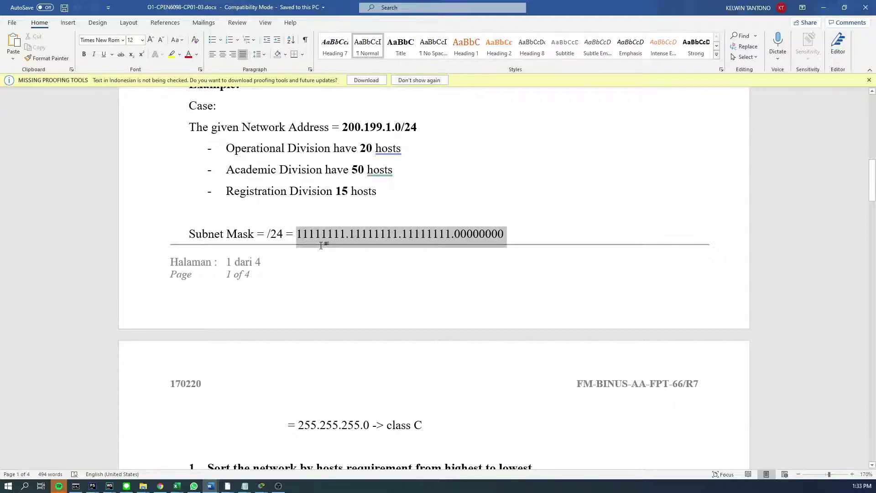
left_click(321, 235)
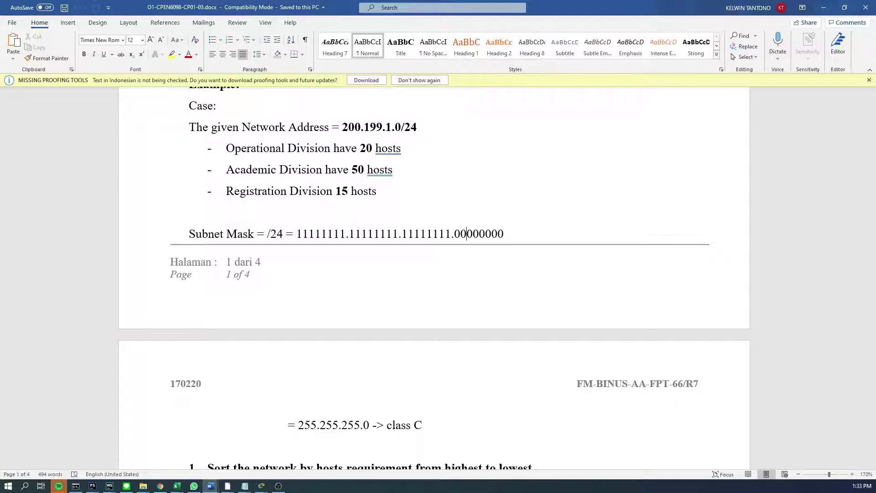
scroll(610, 246, "down", 2)
scroll(605, 246, "up", 3)
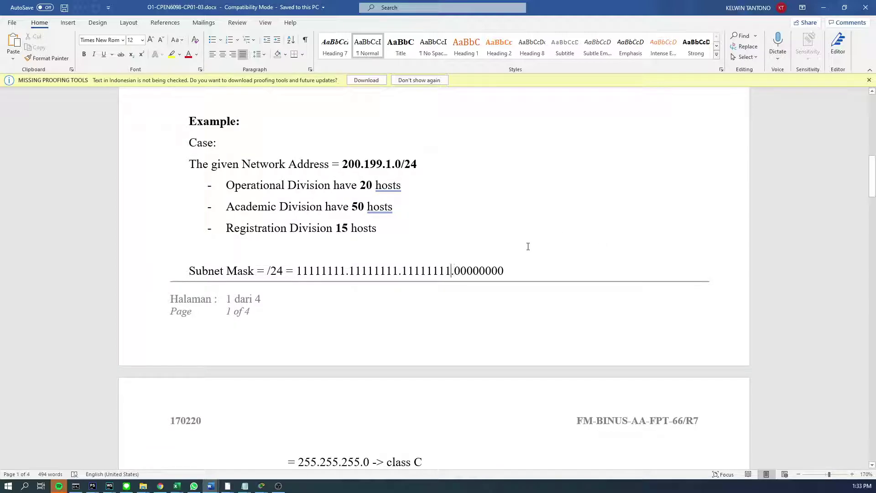
key("ctrl+shift+Left")
key("ctrl+shift+Left")
key("ctrl+shift+Left")
key("ctrl+shift+Left")
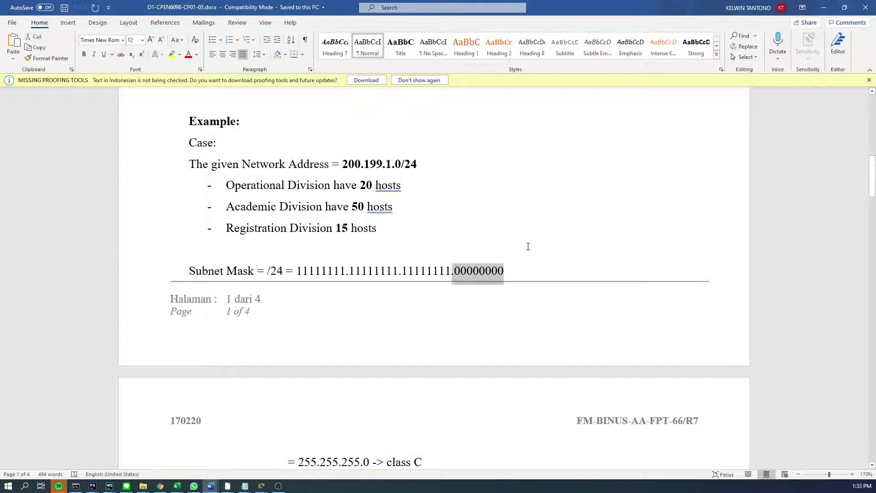
left_click(528, 247)
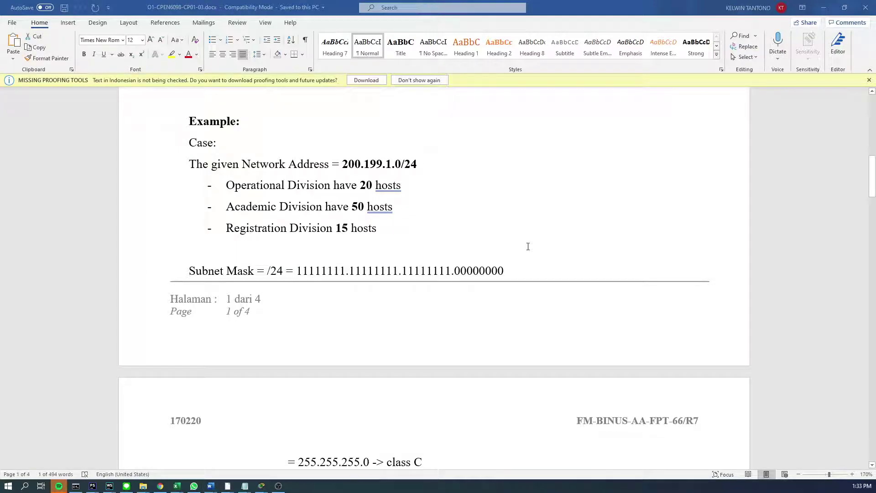
Switch back to the Excel workbook and select cell E2, beside the given network address.
key("alt+Tab")
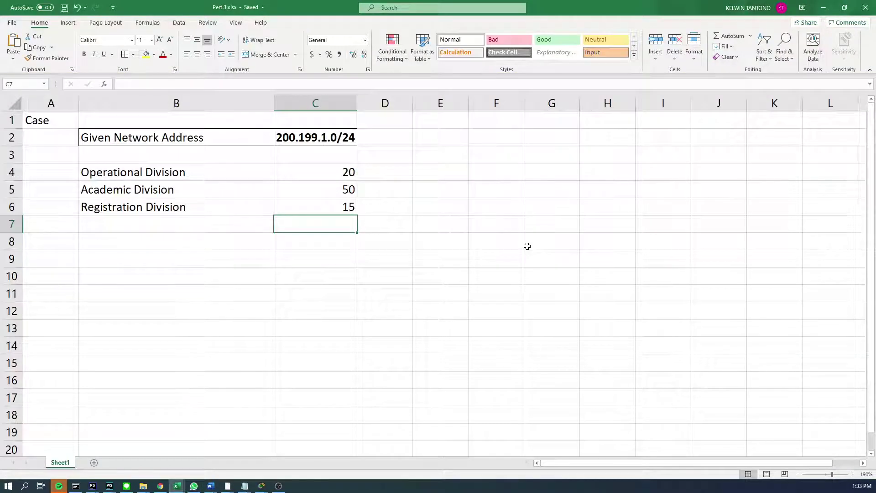
key("Up")
key("Right")
key("Up")
key("Up")
key("Up")
key("Up")
key("Right")
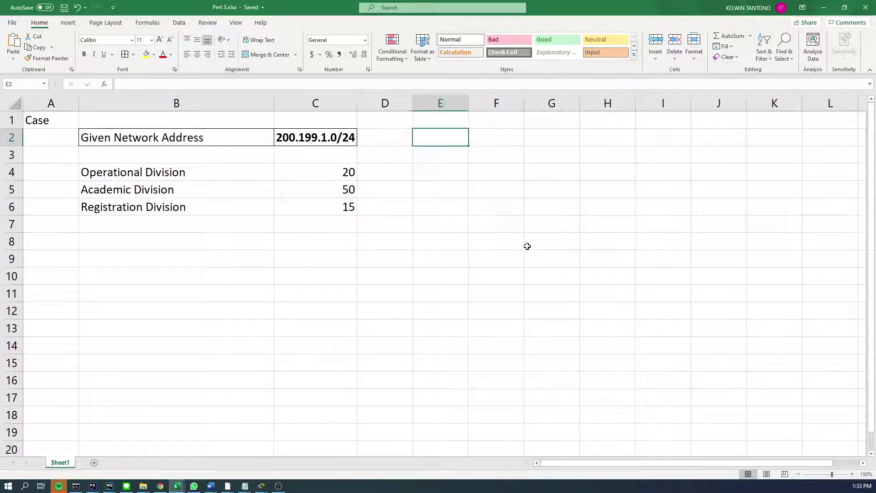
key("Right")
key("Up")
key("Left")
key("Down")
key("Right")
key("Left")
Recheck the subnet mask line in the Word document and return to the Excel workbook.
key("alt+Tab")
key("alt+Tab")
key("alt+Tab")
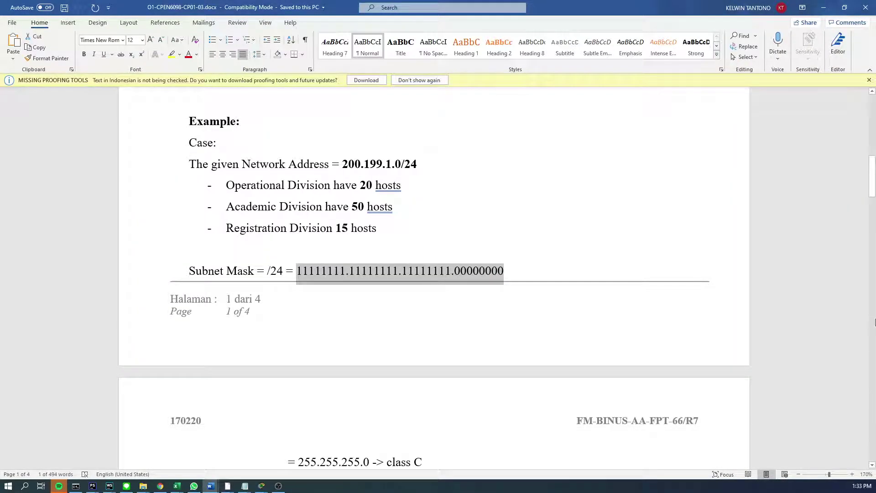
key("alt+Tab")
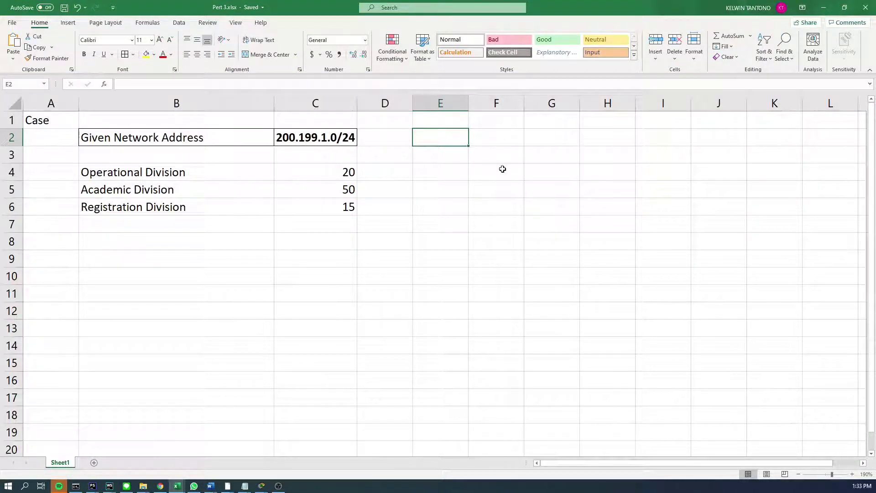
Enter the prefix length /24 in cell E2, beside the given network address.
key("Left")
key("Left")
key("Right")
key("Right")
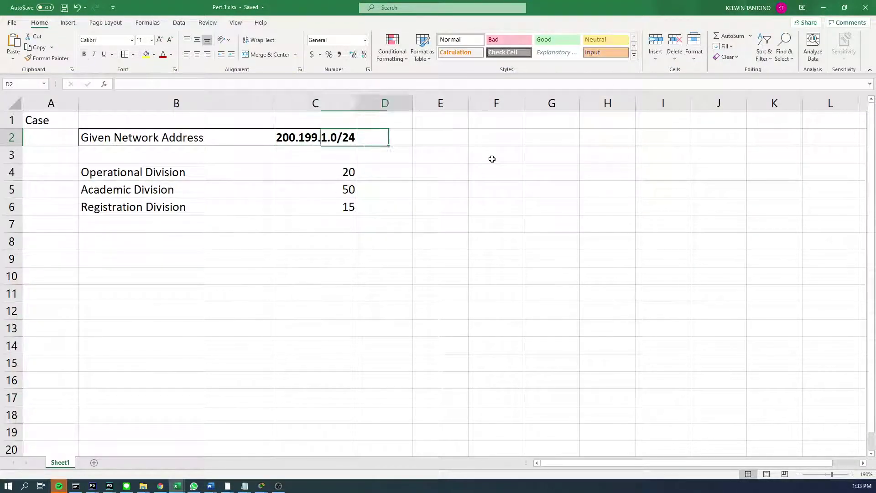
key("alt")
key("alt")
key("alt")
key("alt")
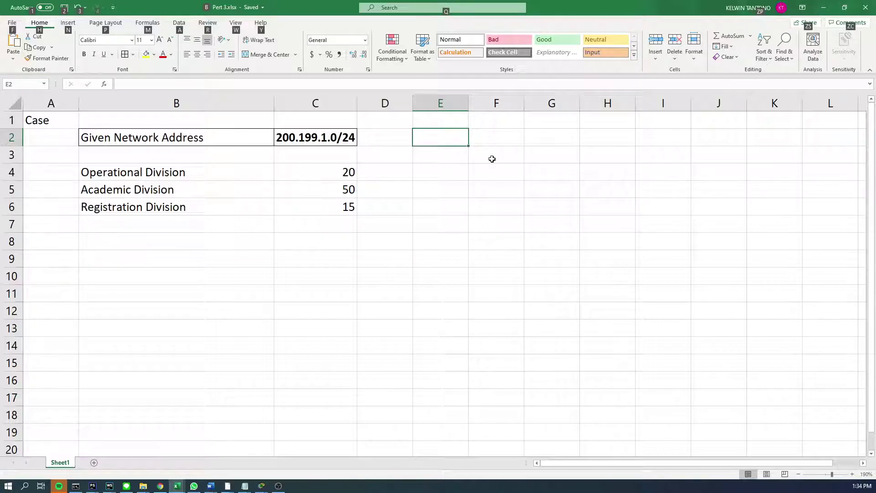
key("F2")
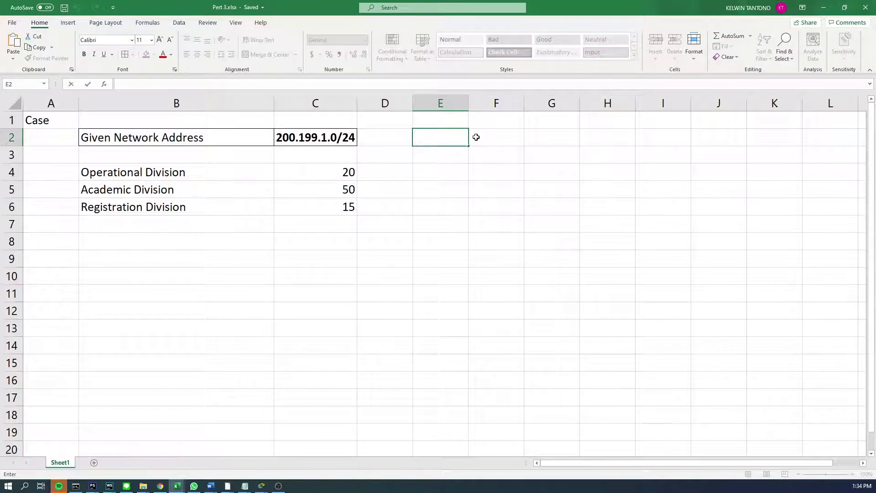
type("/24")
key("Return")
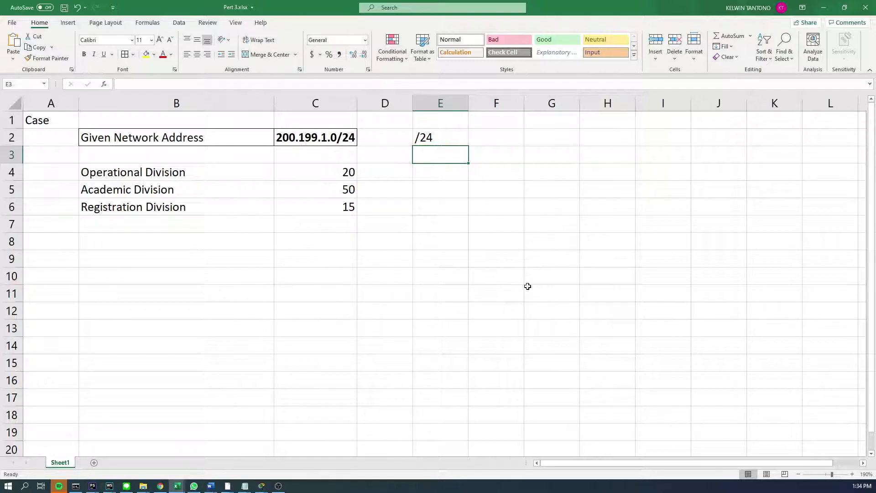
key("Down")
key("Right")
key("Right")
key("Right")
key("Right")
key("Left")
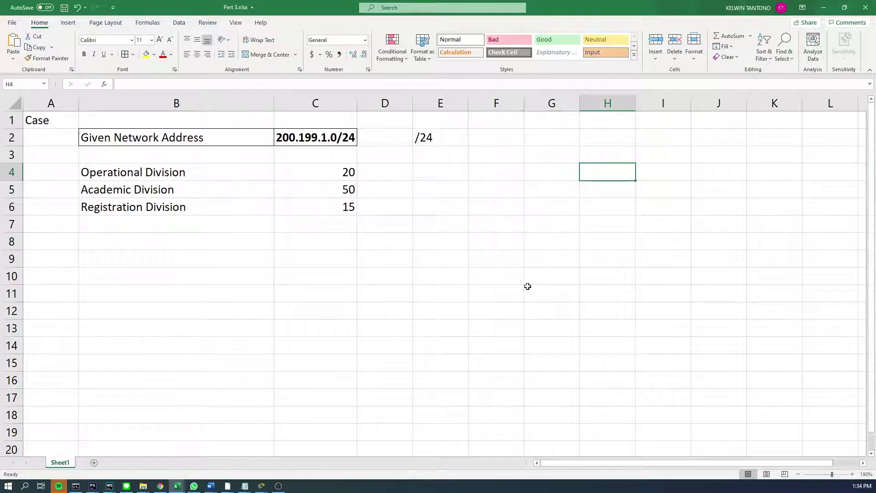
key("Left")
key("Left")
key("Left")
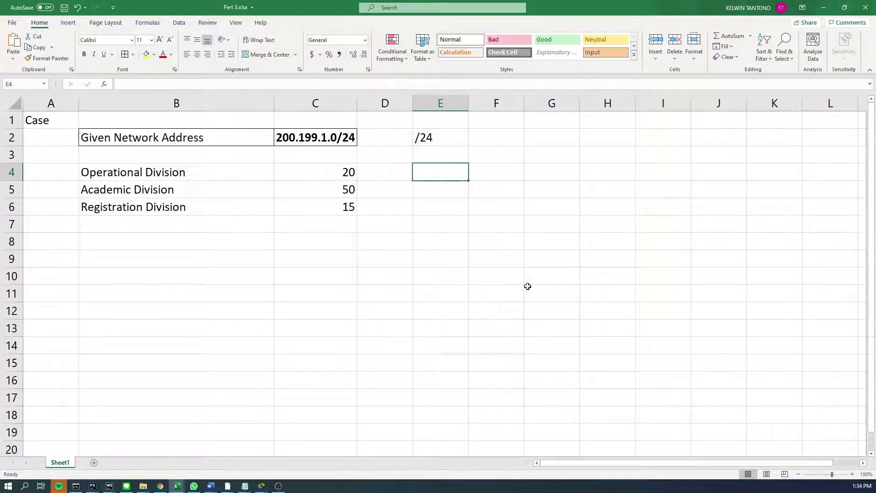
key("Right")
key("Right")
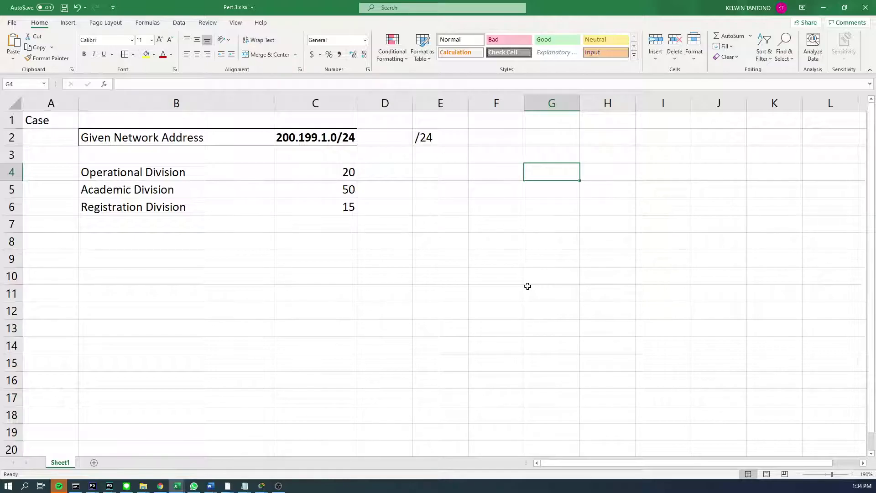
type("2^0")
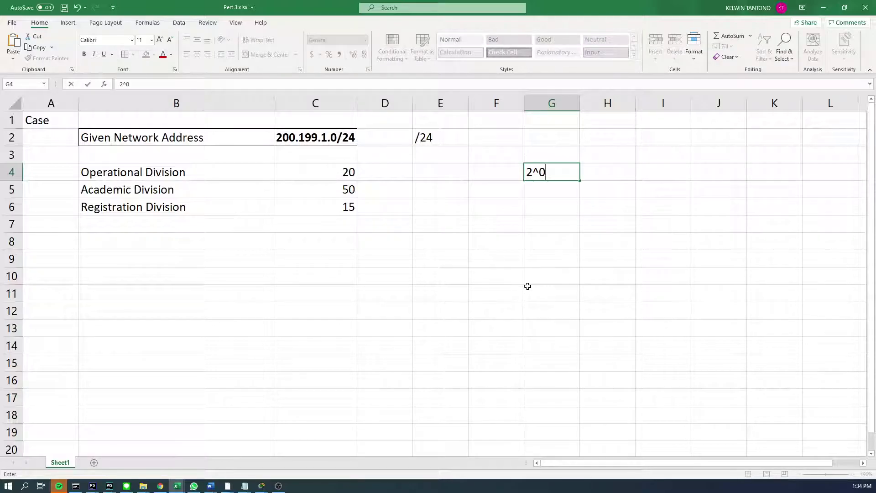
key("Return")
type("1")
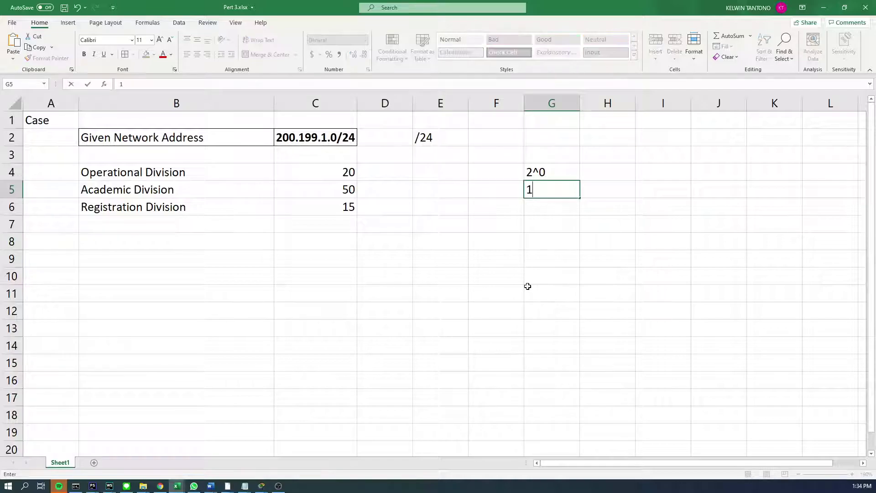
key("Tab")
left_click_drag(553, 170, 544, 192)
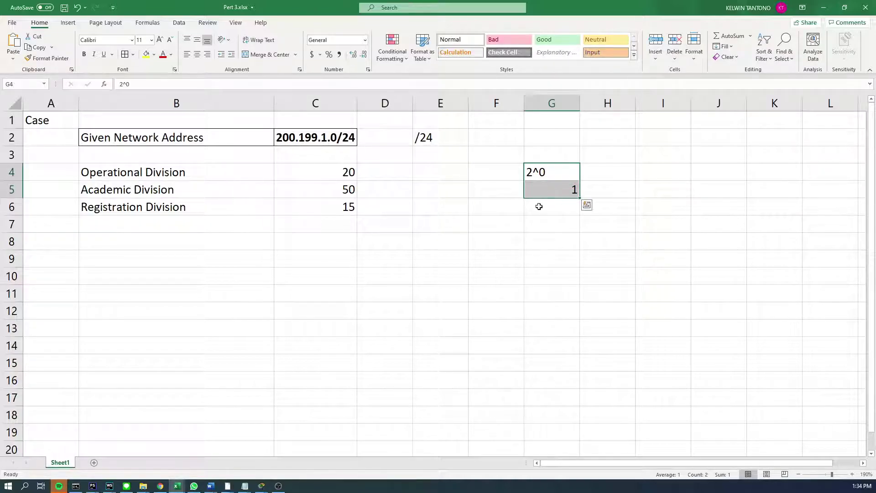
key("Delete")
Enter 2^8 as text in cell F4.
key("Right")
key("Right")
key("Right")
key("Right")
key("Right")
key("Right")
key("Right")
key("Right")
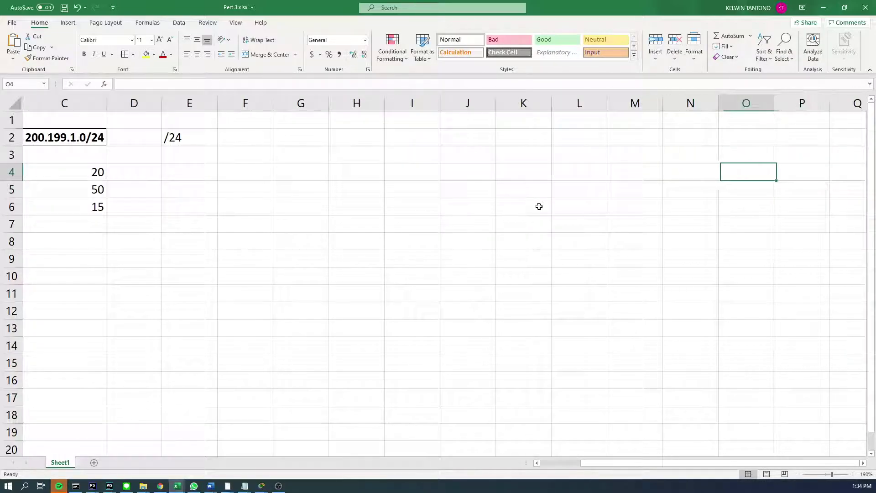
key("Left")
key("Left")
key("Left")
key("Left")
key("Left")
key("Left")
key("Left")
key("Left")
key("Left")
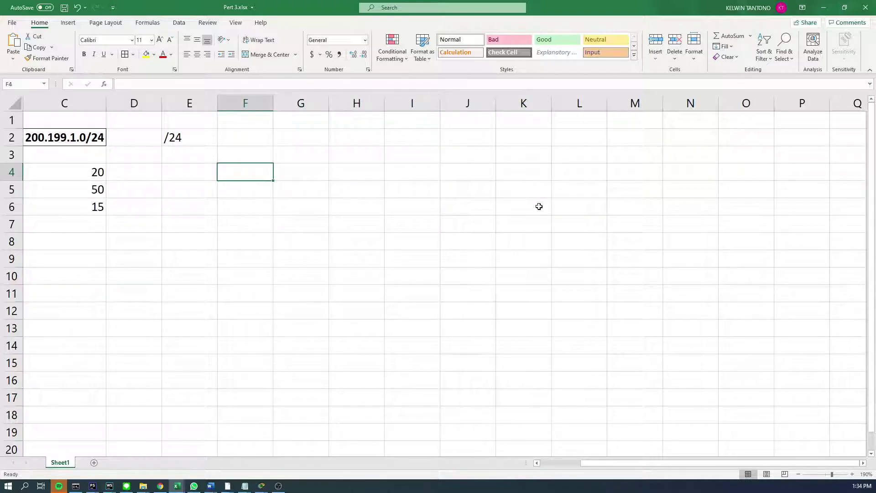
type("2^8")
key("Right")
Enter the powers of two 2^7 in G4 and 2^6 in H4 as text.
key("Down")
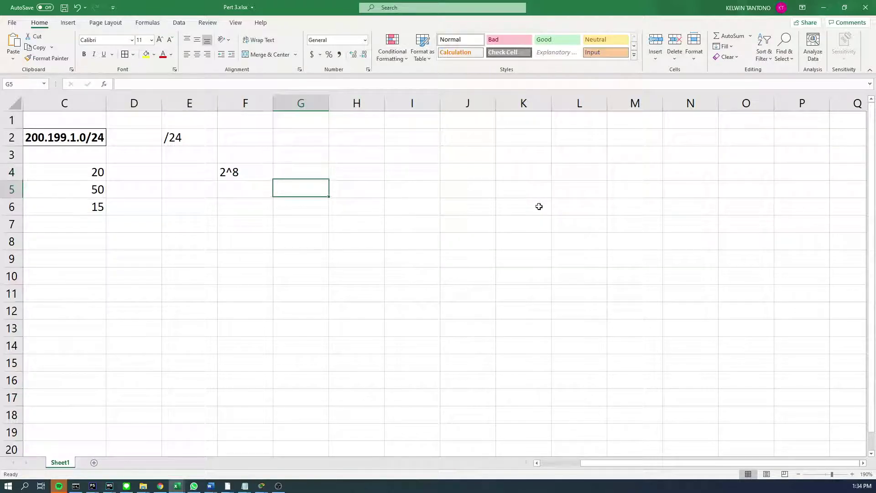
key("Left")
key("Up")
key("Right")
type("2")
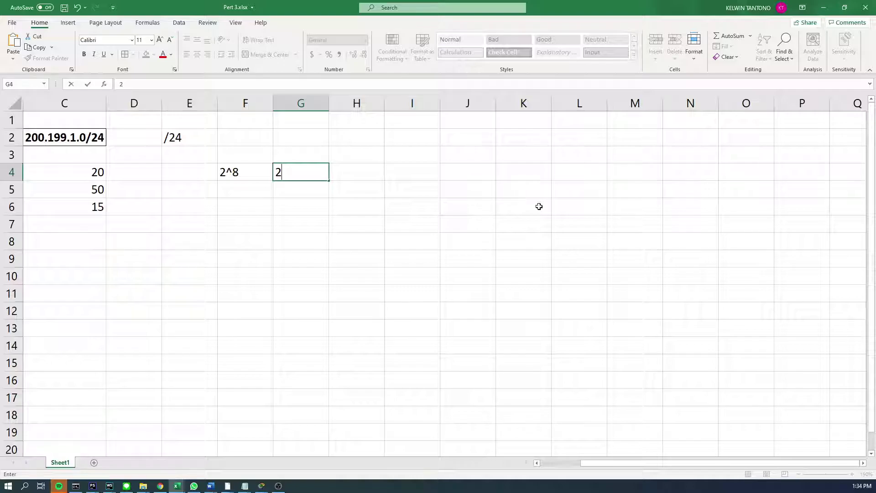
type("^7")
key("Right")
type("2")
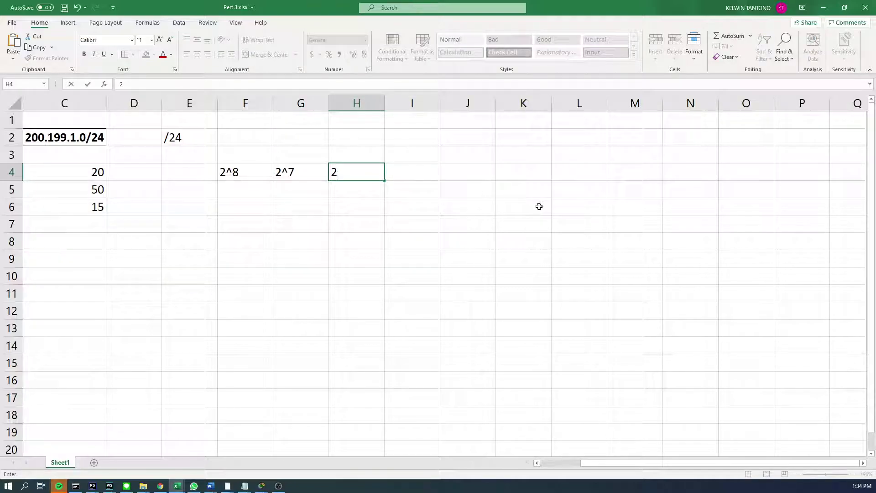
type("^6")
key("Right")
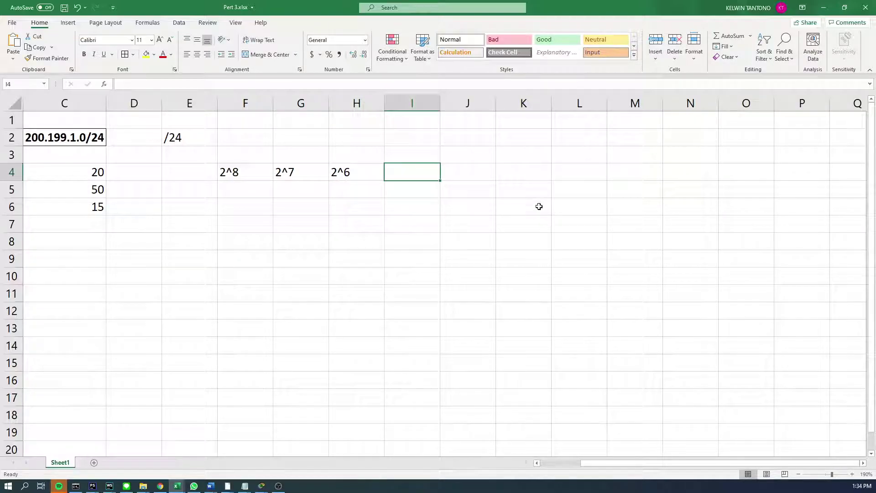
Clear the 2^8 entry from cell F4.
key("Left")
key("Left")
key("Left")
key("Delete")
Continue the row of powers with 2^5 in cell I4.
key("Right")
key("Right")
key("Right")
type("2")
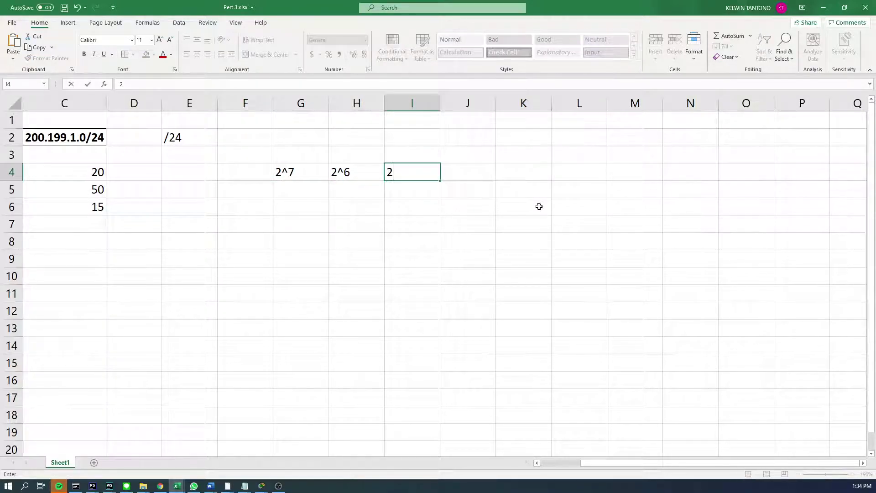
type("^5")
key("Right")
Copy the entry in I4 to J4 and change the copy to 2^4.
type("2")
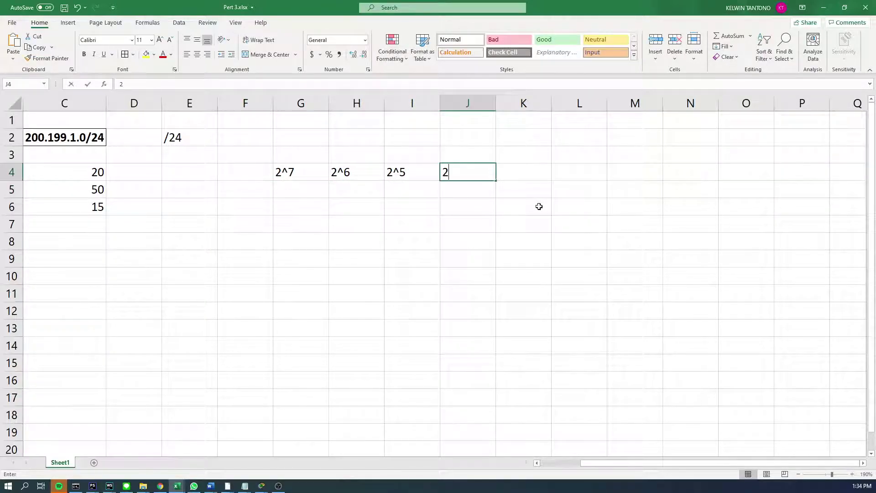
left_click(401, 170)
key("ctrl+c")
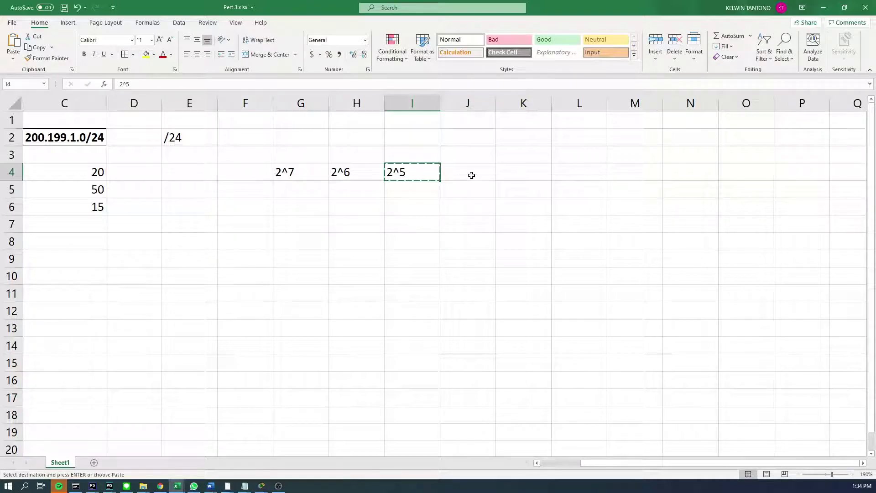
left_click(471, 174)
key("ctrl+v")
double_click(477, 175)
type("4")
key("ctrl+Return")
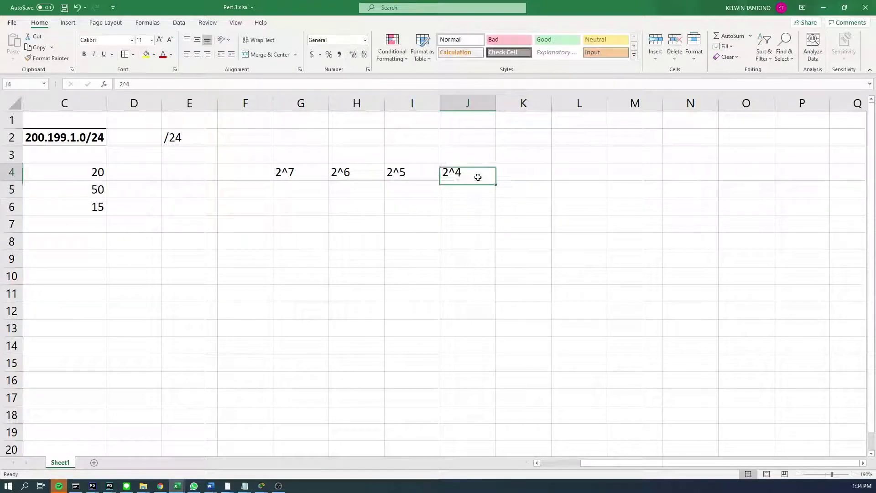
Copy the entry in J4 to K4 and change the copy to 2^3.
key("Left")
key("Right")
key("ctrl+c")
key("Right")
key("ctrl+v")
key("Right")
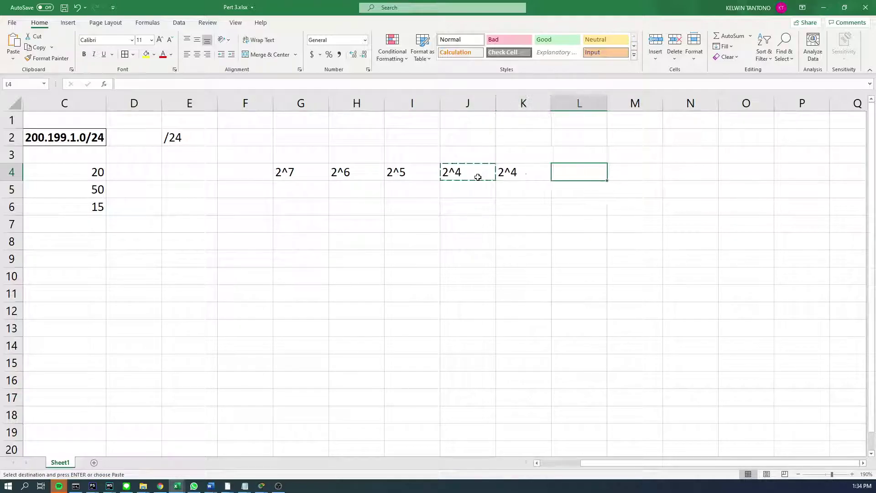
key("Left")
key("F2")
key("BackSpace")
type("3")
key("Return")
key("Up")
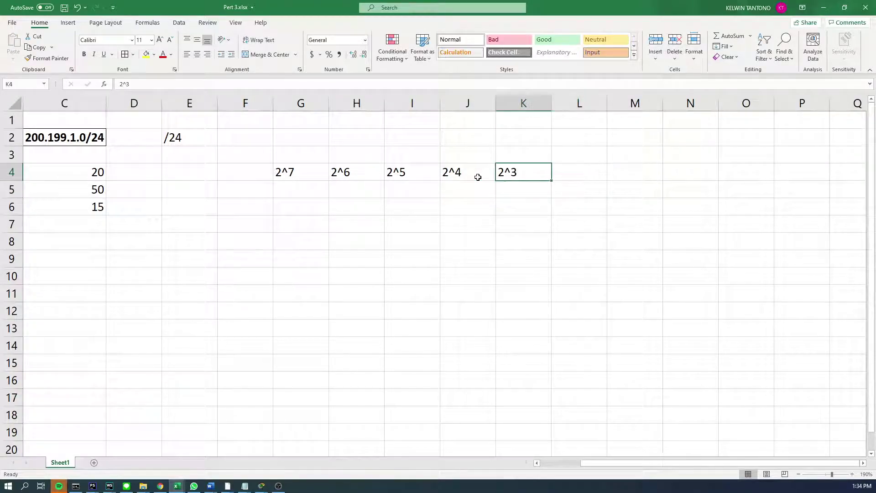
Copy the 2^3 entry from K4 into cells L4, M4 and N4.
key("ctrl+c")
key("Right")
key("ctrl+v")
key("Right")
key("ctrl+v")
key("Right")
key("ctrl+v")
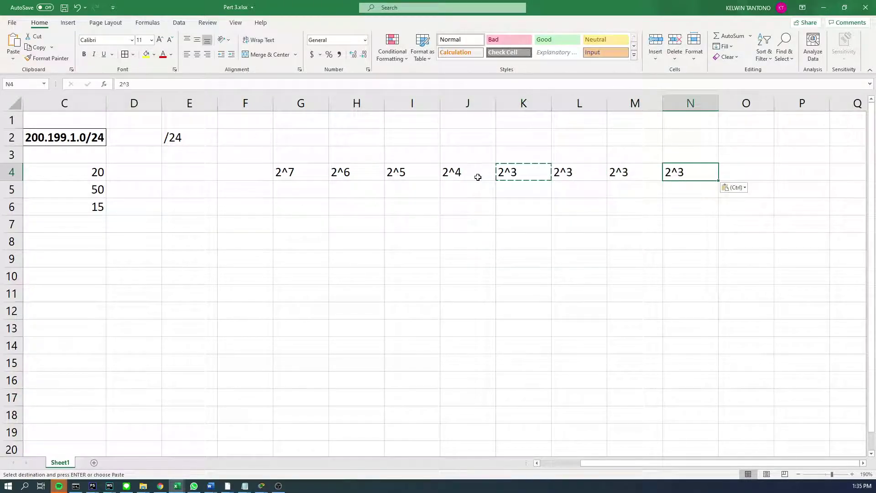
Change the copied entry in L4 to 2^2.
key("Escape")
key("Left")
key("Left")
type("2^3")
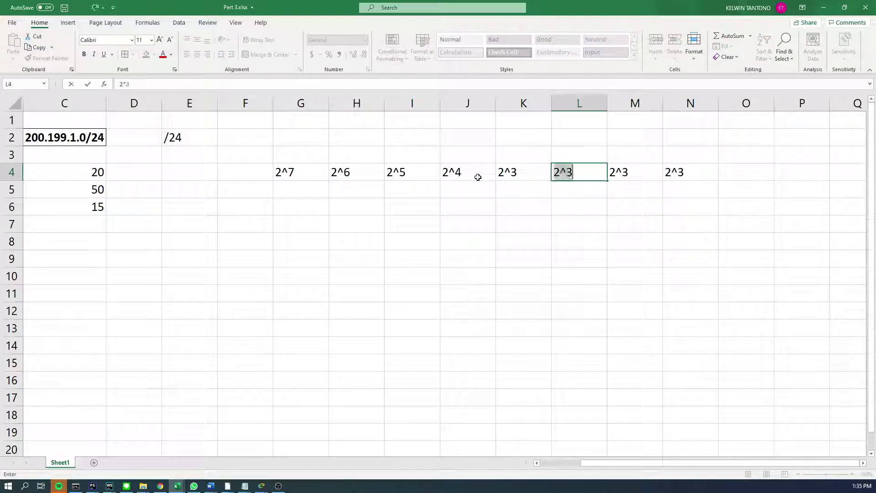
key("Right")
key("BackSpace")
key("Escape")
key("Left")
type("2")
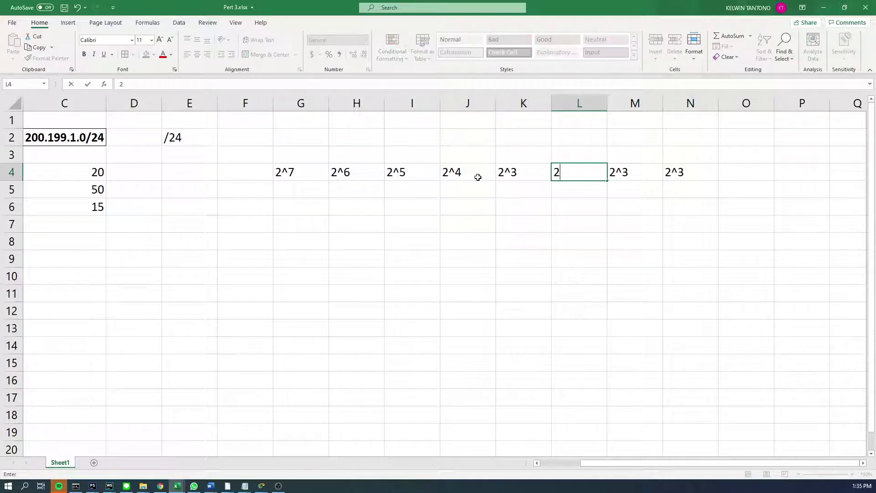
key("Right")
key("Left")
key("F2")
type("^2")
key("Tab")
Change the copied entries in M4 to 2^1 and in N4 to 2^0.
key("F2")
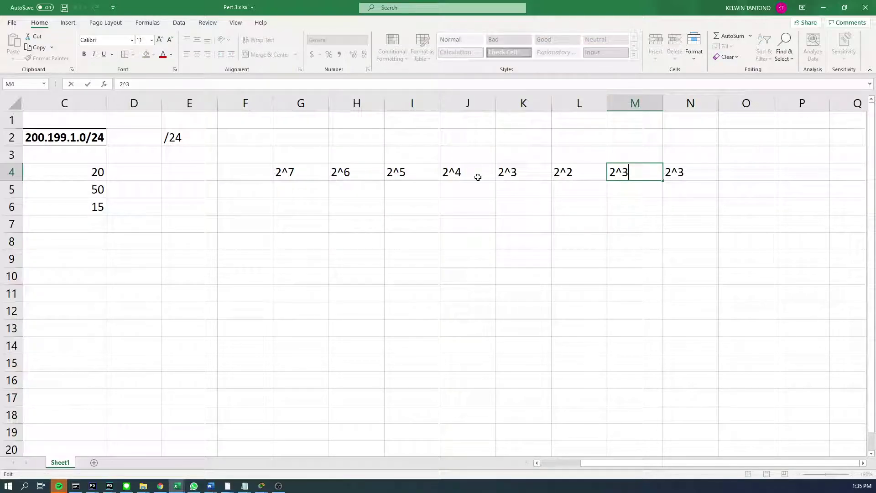
key("Return")
key("Up")
key("Right")
key("Right")
key("F2")
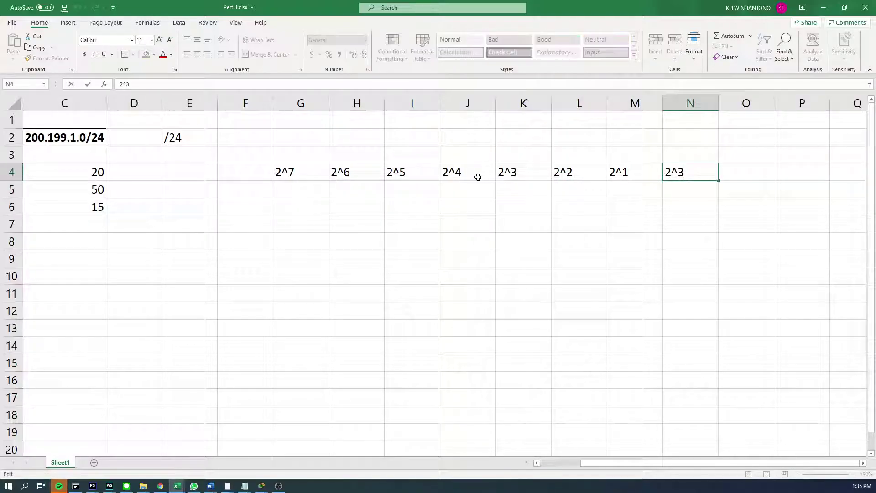
type("0")
key("Return")
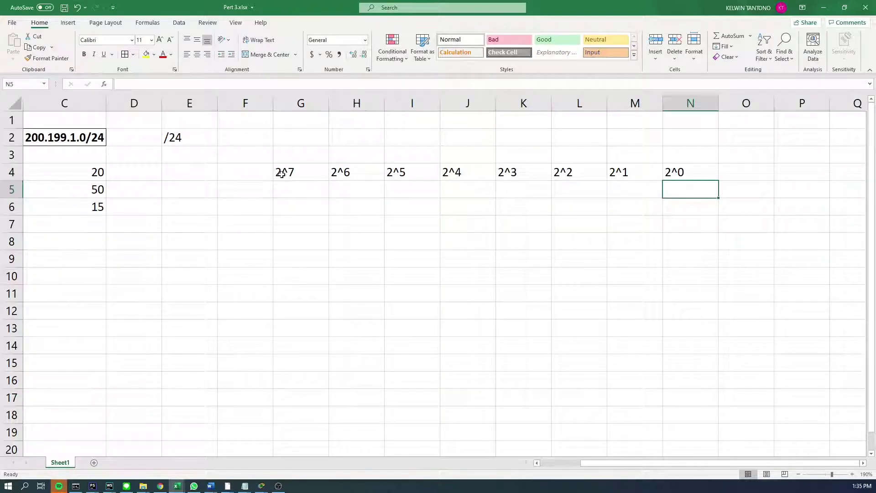
Apply all borders to the two-row range G4:N5.
left_click_drag(291, 176, 368, 191)
left_click_drag(472, 192, 696, 192)
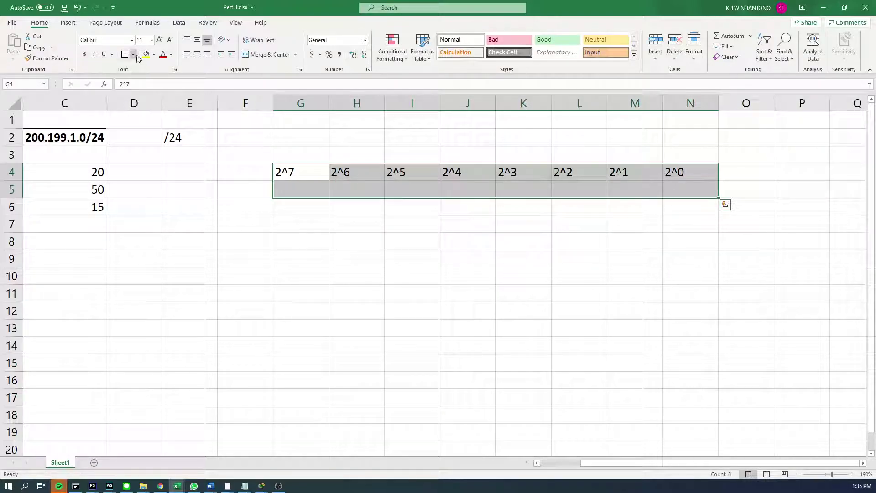
left_click(124, 54)
left_click(343, 192)
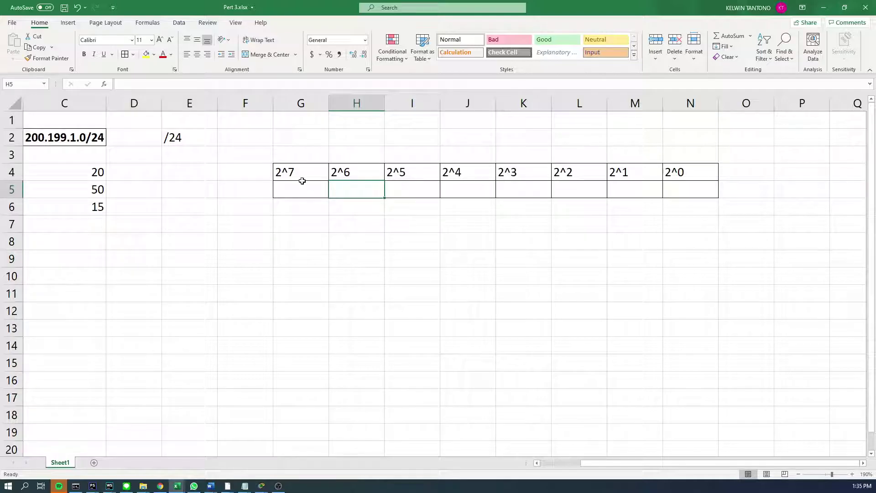
Center the powers in G4:N4 horizontally, and center the empty cells G5:N5 horizontally and vertically.
left_click_drag(302, 180, 689, 172)
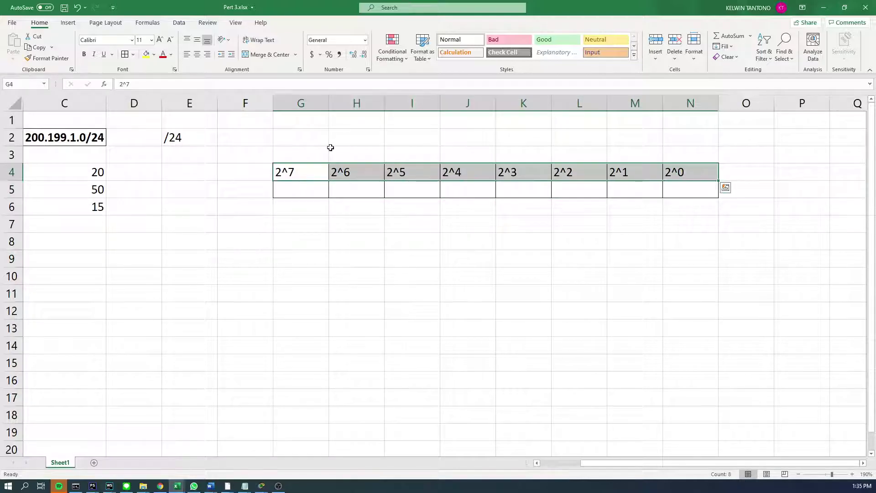
left_click(197, 55)
left_click_drag(319, 193, 663, 188)
left_click(198, 40)
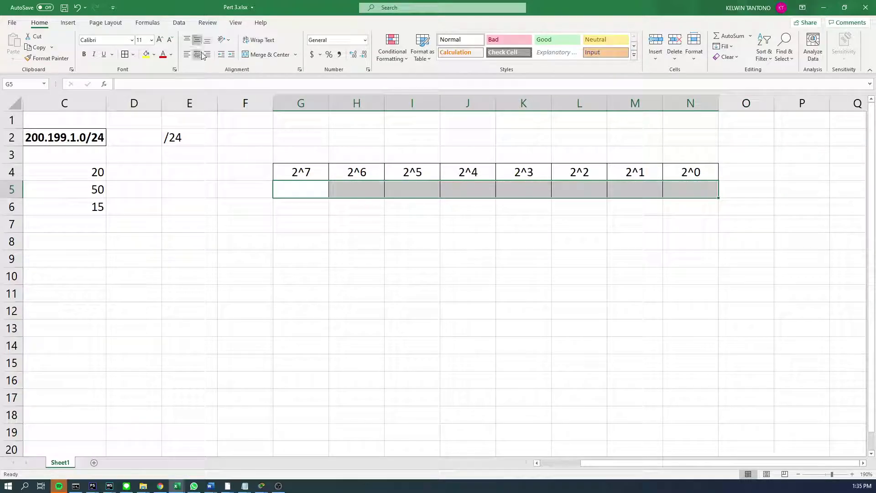
left_click(468, 193)
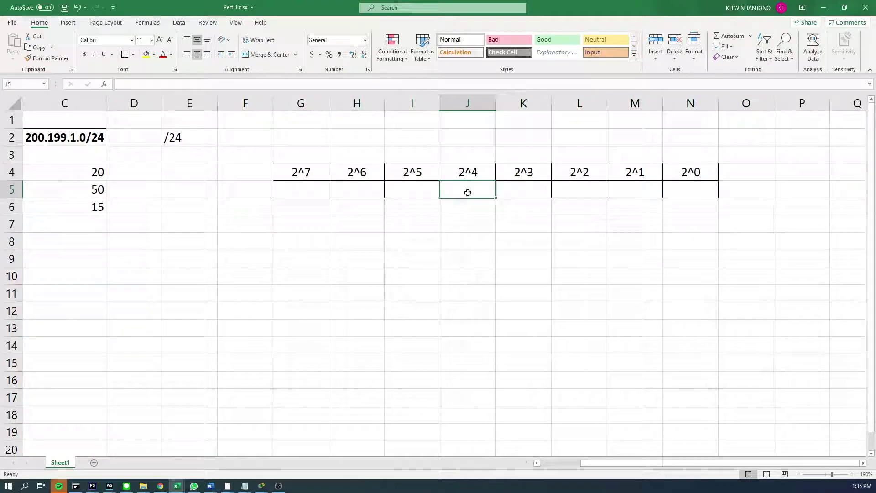
left_click(674, 188)
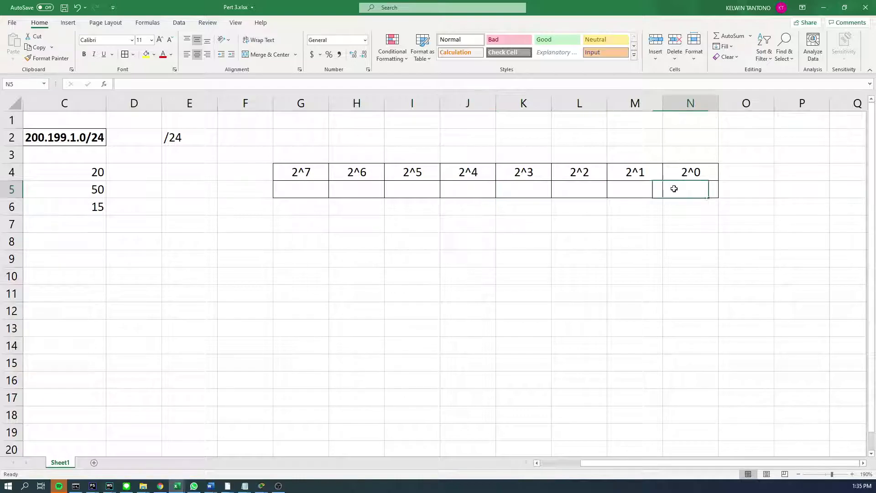
left_click_drag(695, 172, 508, 189)
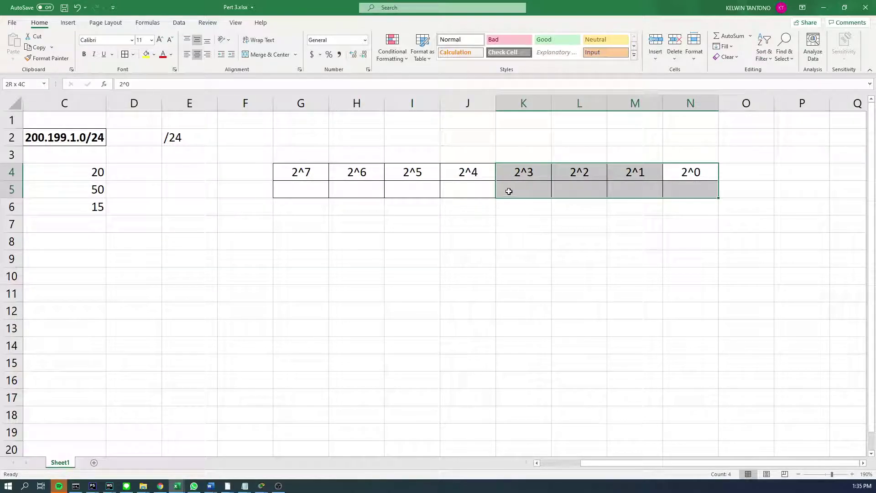
left_click(603, 195)
left_click(671, 189)
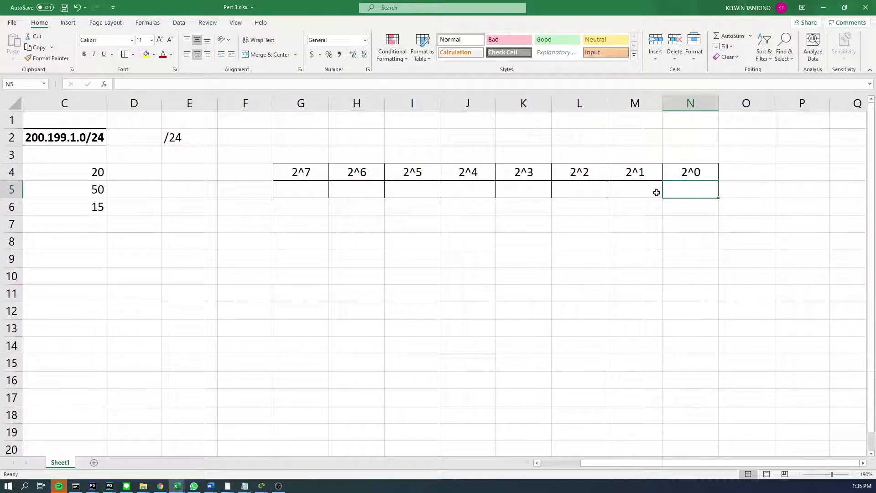
key("Left")
key("Left")
key("Left")
key("Left")
key("Left")
key("Left")
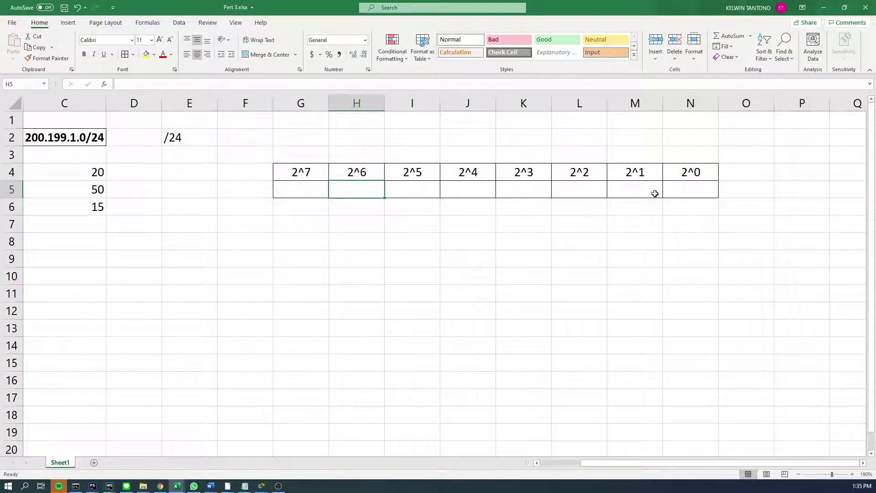
key("Right")
key("Right")
key("Right")
key("Right")
key("Right")
key("Right")
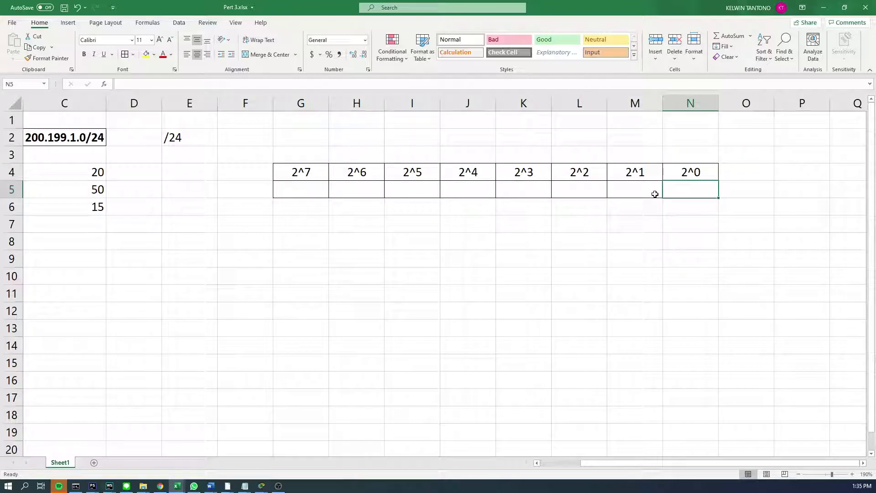
left_click_drag(529, 179, 659, 190)
left_click(685, 196)
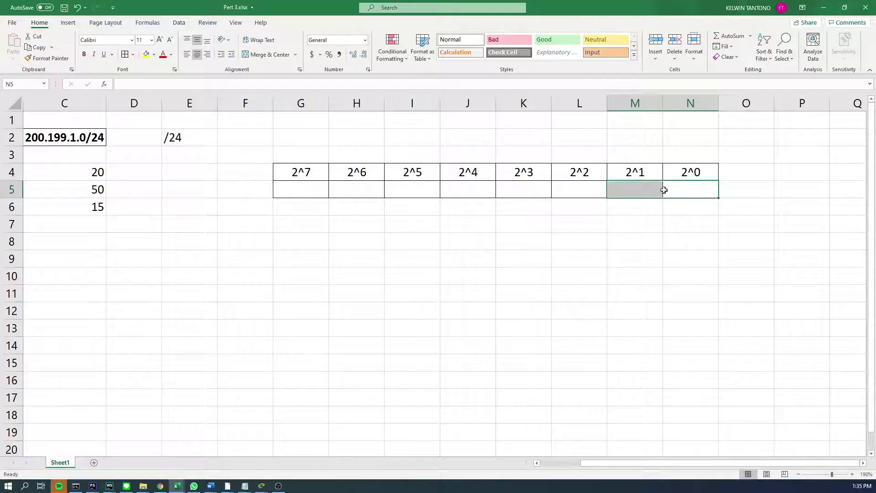
left_click(699, 178)
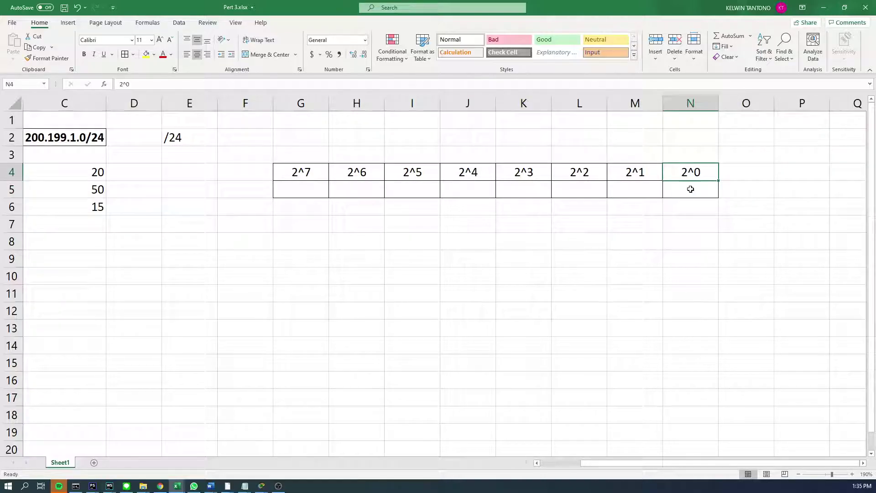
Enter the values 1, 2, 4 and 8 in cells N5, M5, L5 and K5 under 2^0 to 2^3.
left_click(689, 188)
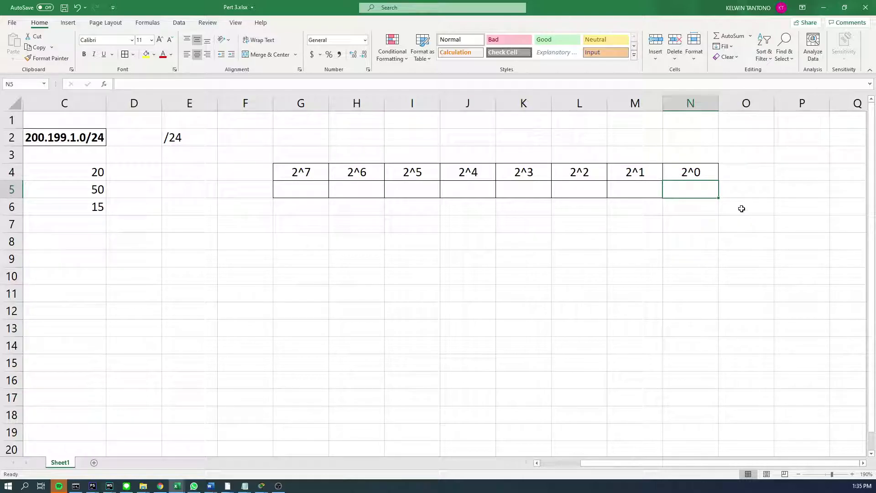
type("1")
key("Left")
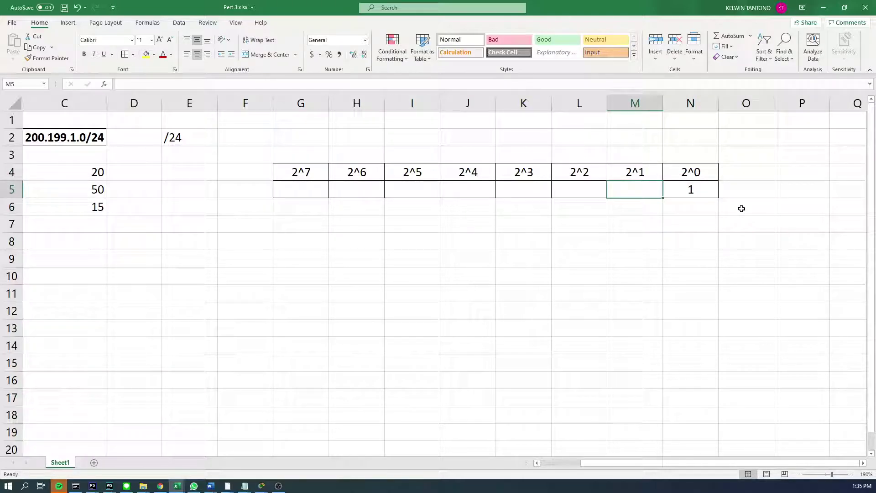
key("Return")
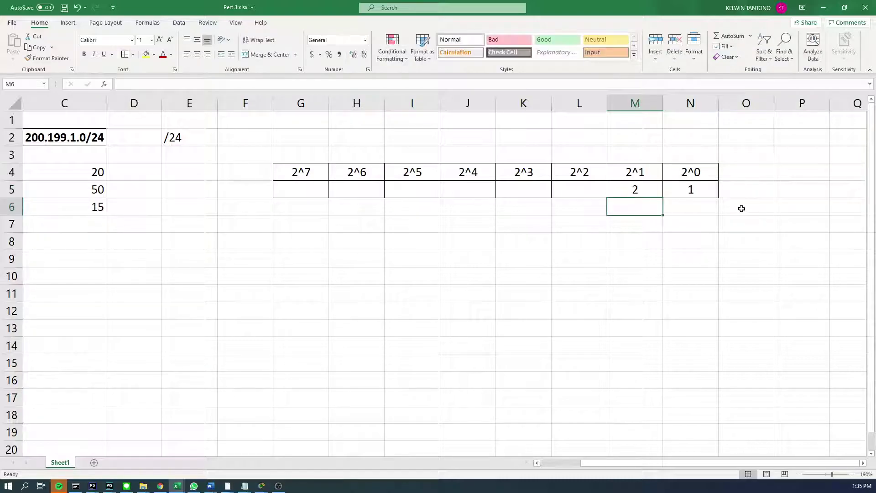
key("Up")
key("Left")
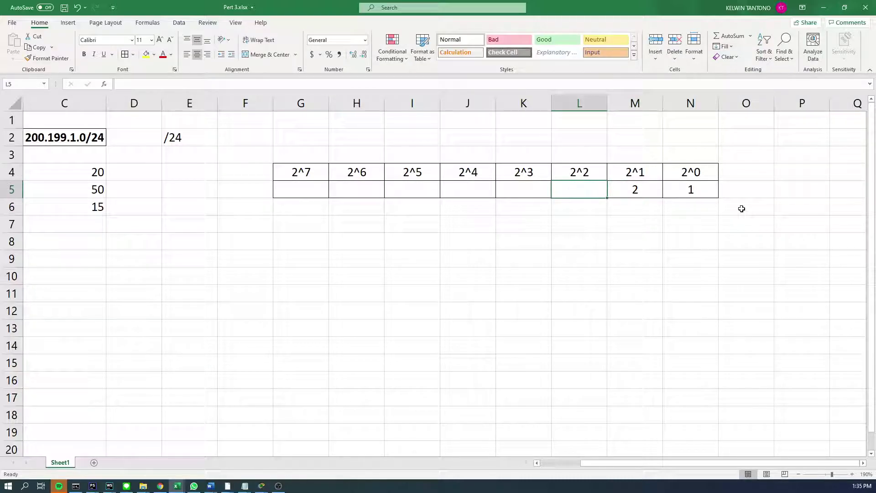
type("4")
key("Left")
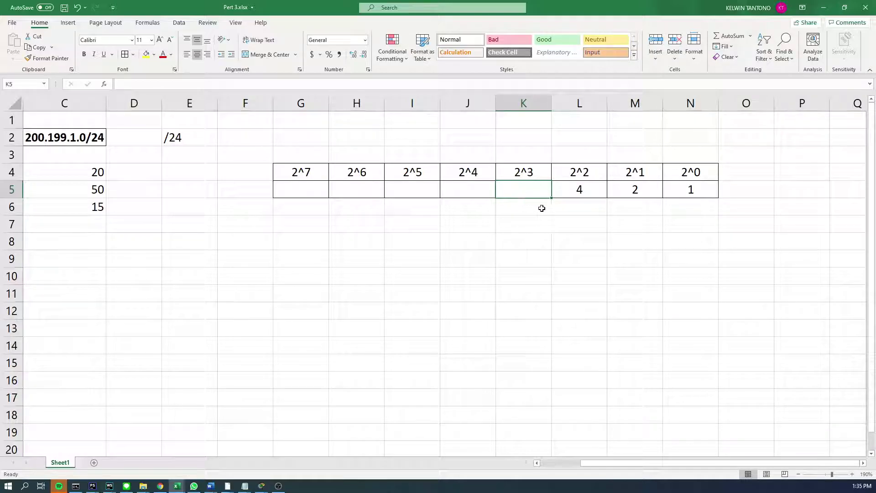
type("8")
key("Return")
key("Left")
key("Up")
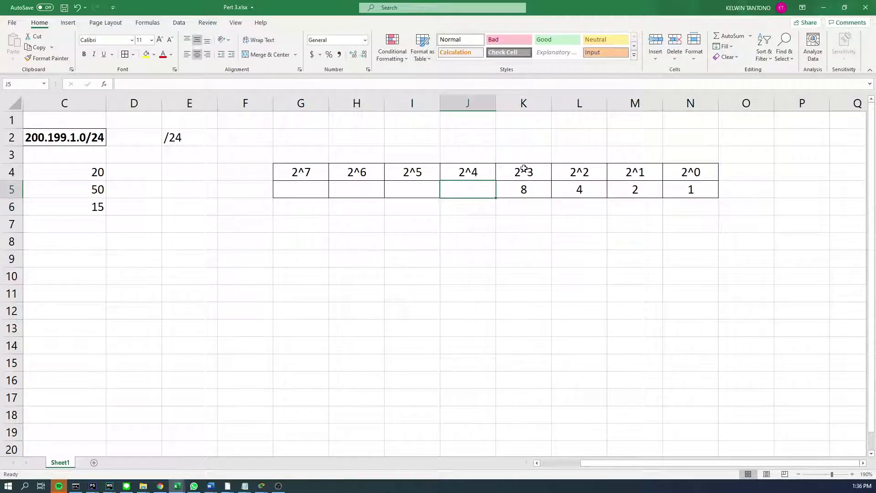
key("Right")
key("Right")
key("Left")
type("16")
key("Escape")
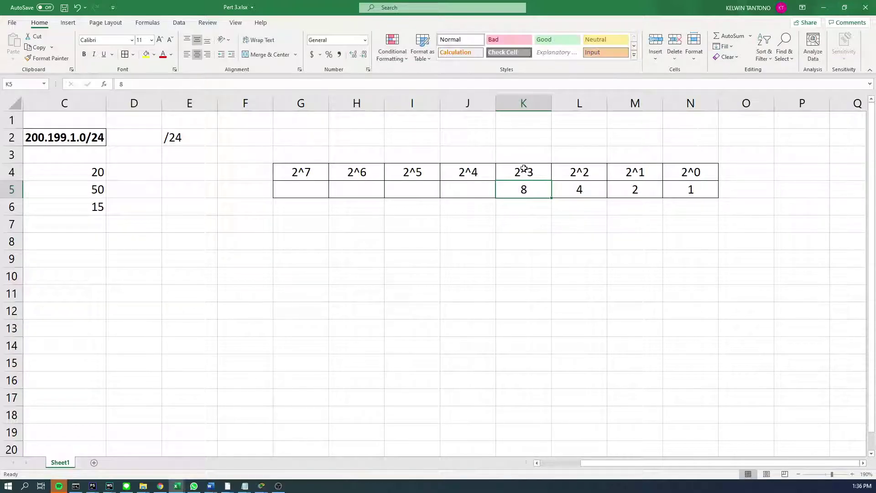
Enter the values 16, 32, 64 and 128 in cells J5, I5, H5 and G5 under 2^4 to 2^7.
key("Left")
type("16")
key("Left")
key("Left")
key("Right")
type("32")
key("Left")
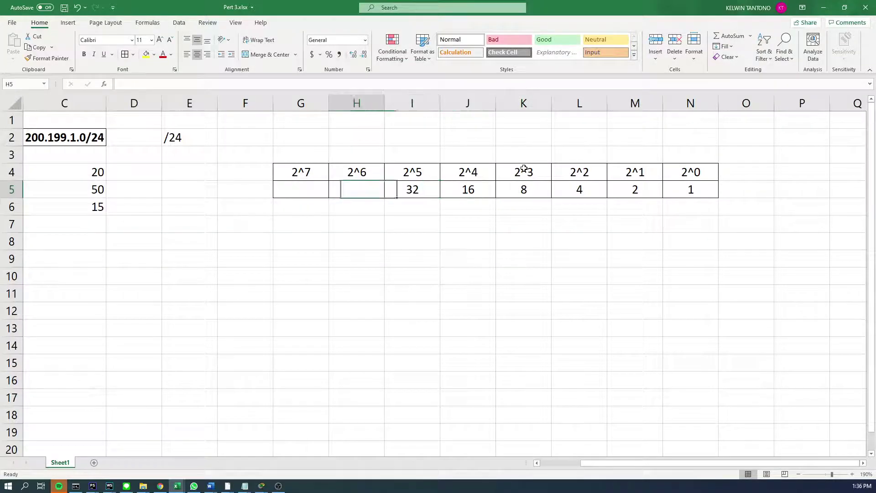
type("64")
key("Left")
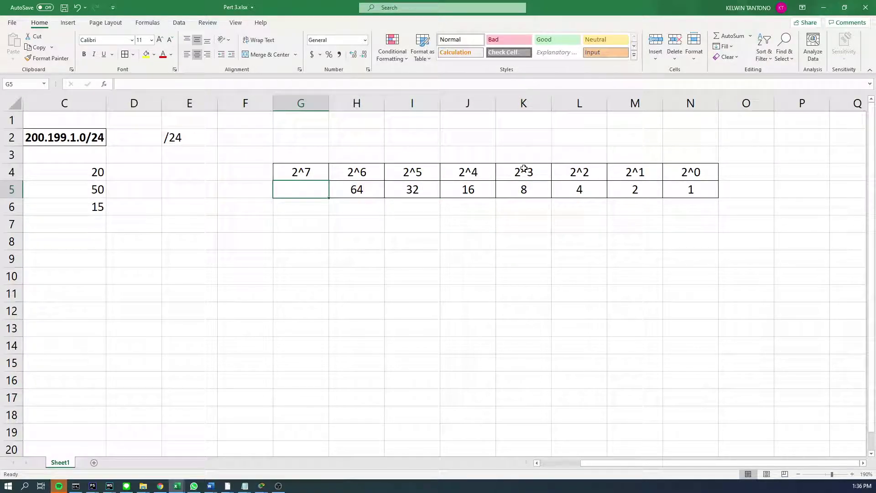
type("128")
key("Return")
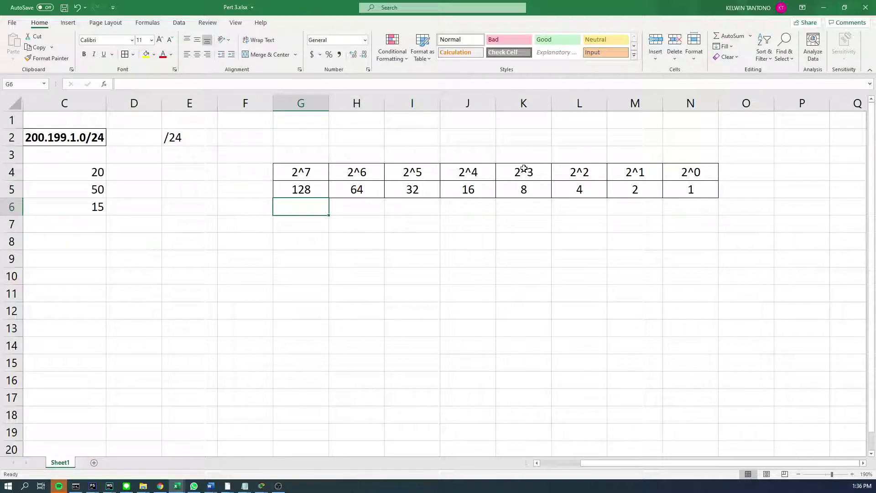
Switch to the Word document O1-CPEN6098-CP01-03.docx and examine the binary form of the /24 subnet mask.
left_click_drag(304, 174, 700, 188)
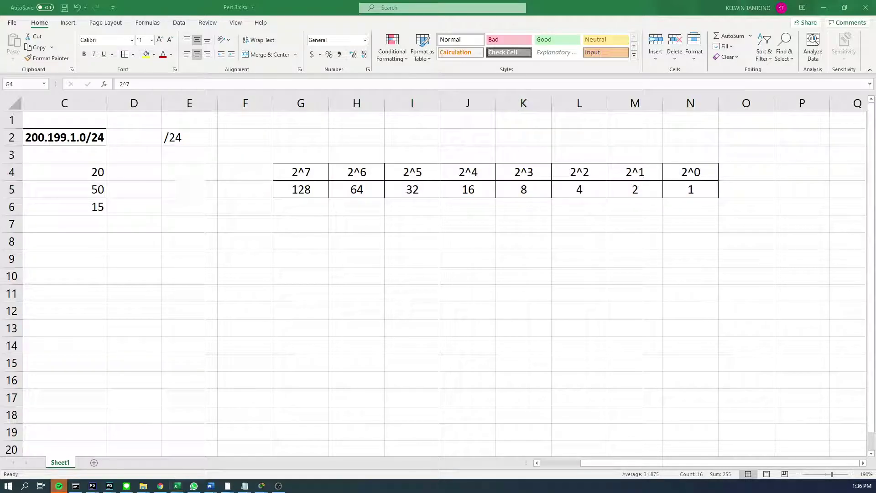
key("alt+Tab")
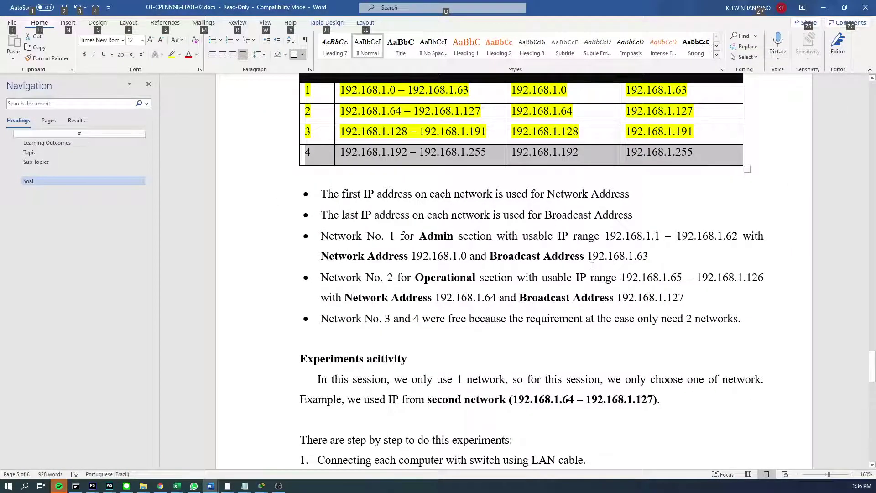
scroll(528, 264, "up", 1)
left_click(824, 8)
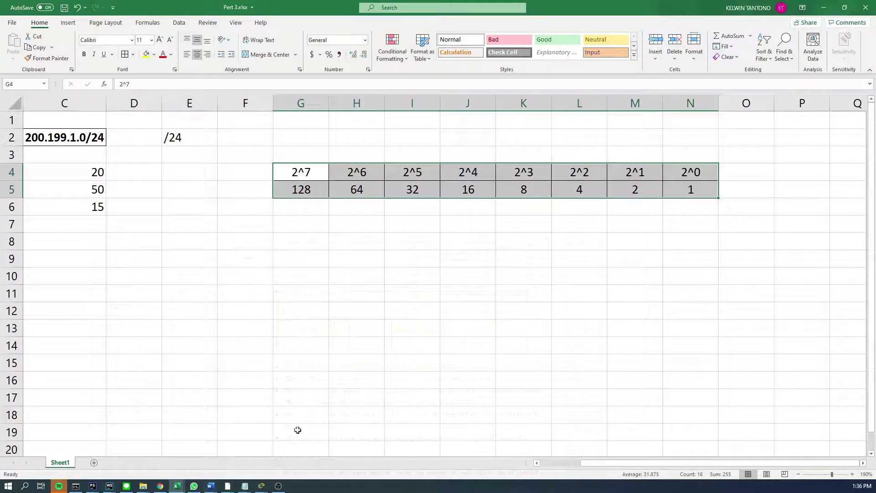
mouse_move(210, 486)
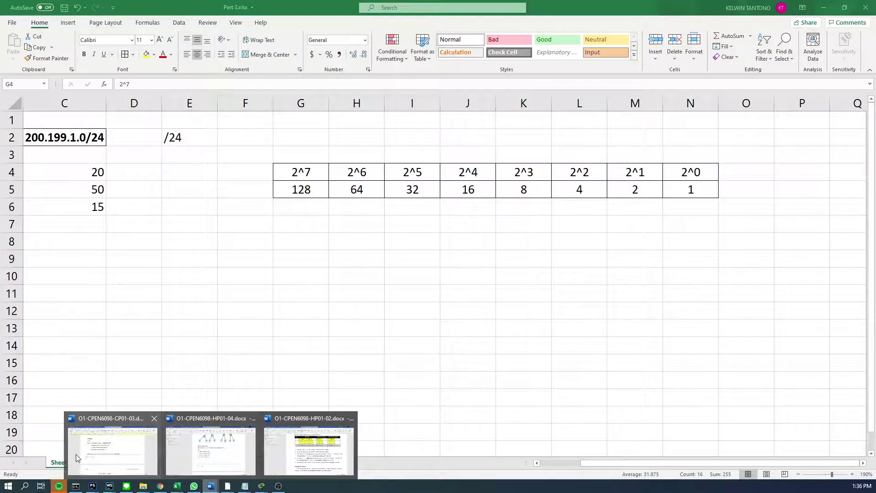
left_click(119, 454)
left_click(300, 271)
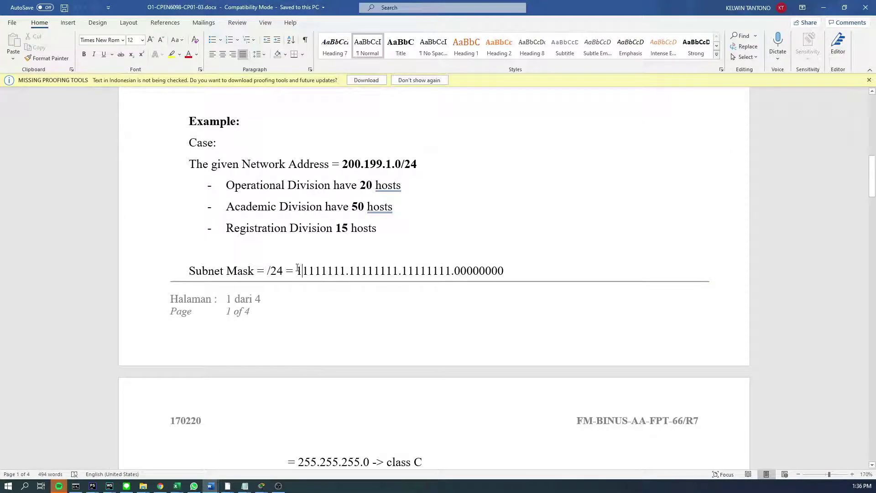
left_click_drag(297, 271, 503, 276)
left_click(350, 271)
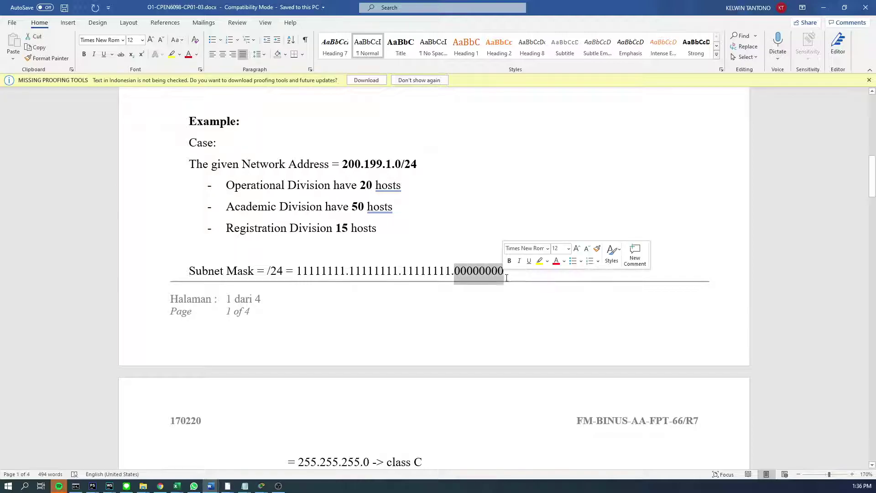
left_click(587, 280)
left_click(832, 3)
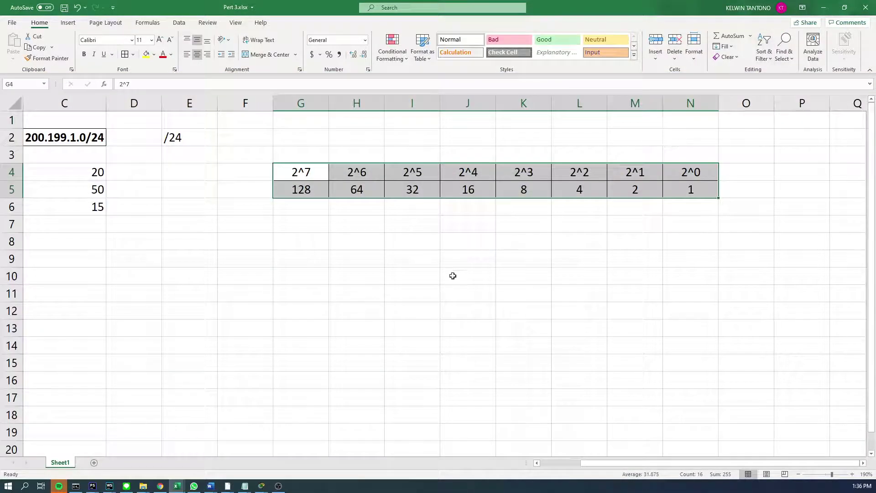
left_click(524, 242)
left_click(689, 211)
left_click(644, 202)
key("Right")
key("Right")
key("Right")
key("Right")
key("Right")
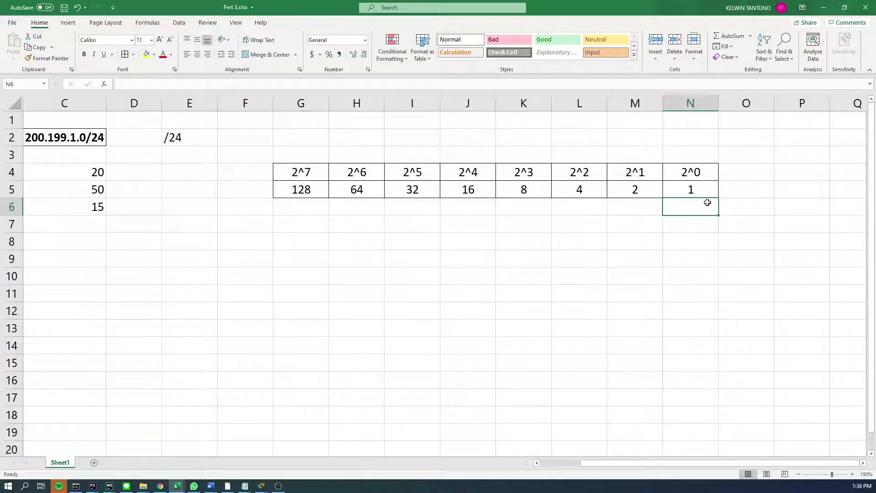
Compare the first and second octets of the binary subnet mask in Word with the powers-of-two table in Excel.
key("alt+Tab")
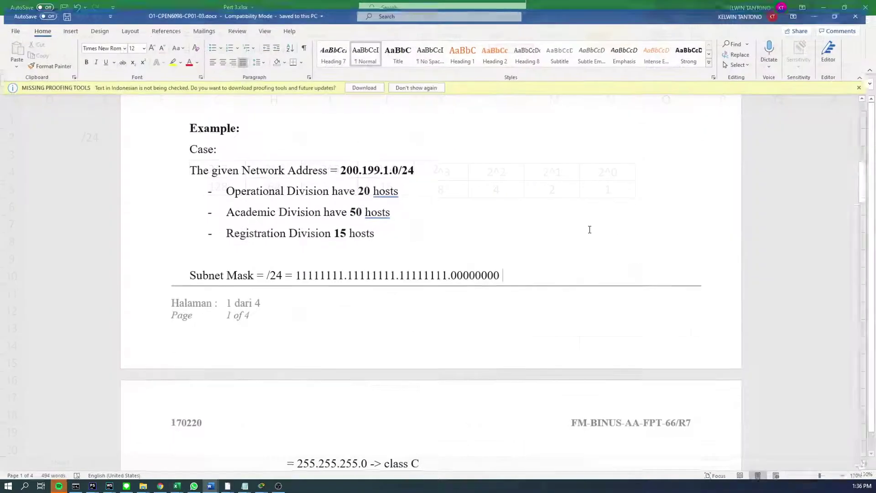
left_click_drag(298, 272, 346, 273)
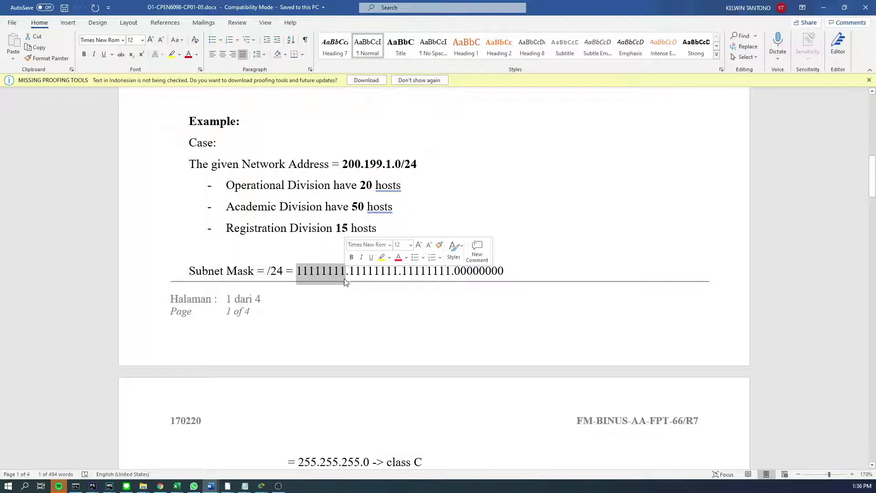
key("alt+Tab")
left_click_drag(214, 172, 595, 195)
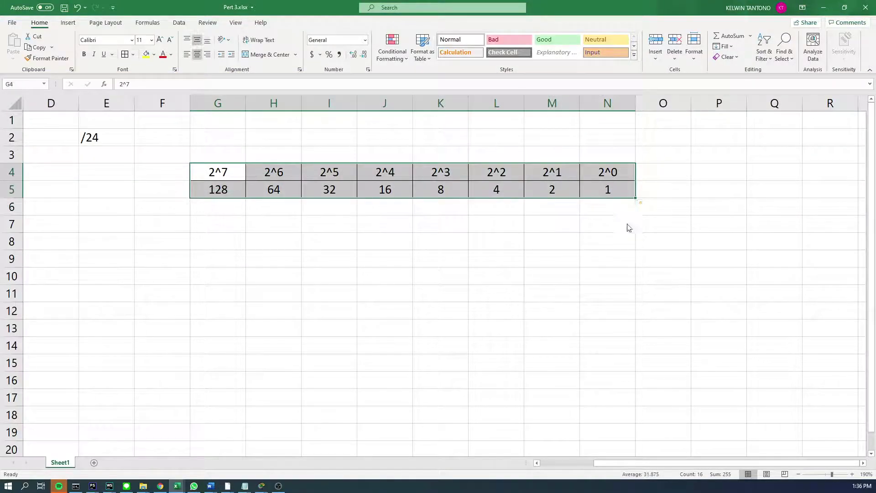
key("alt+Tab")
left_click_drag(350, 272, 401, 271)
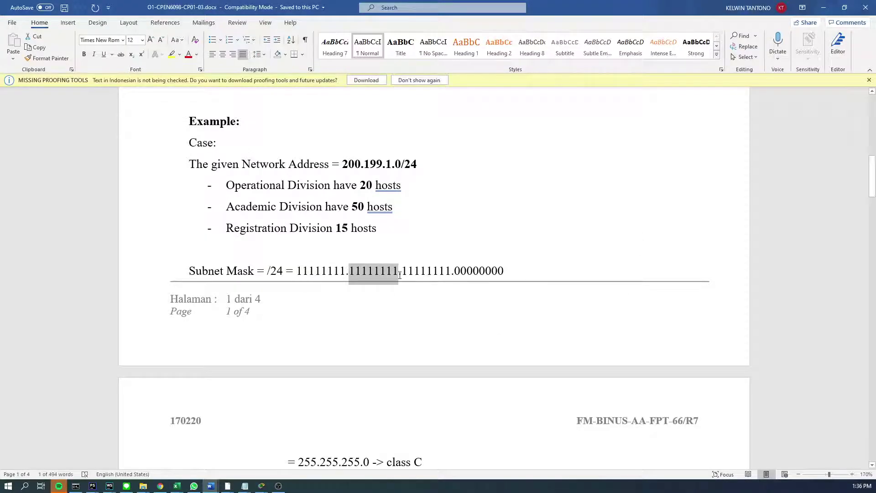
key("alt+Tab")
key("alt+Tab")
key("alt+Tab")
key("alt+Tab")
key("alt+Tab")
Enter 32 in cell N2 of the Excel sheet, above the 2^0 column.
left_click(385, 223)
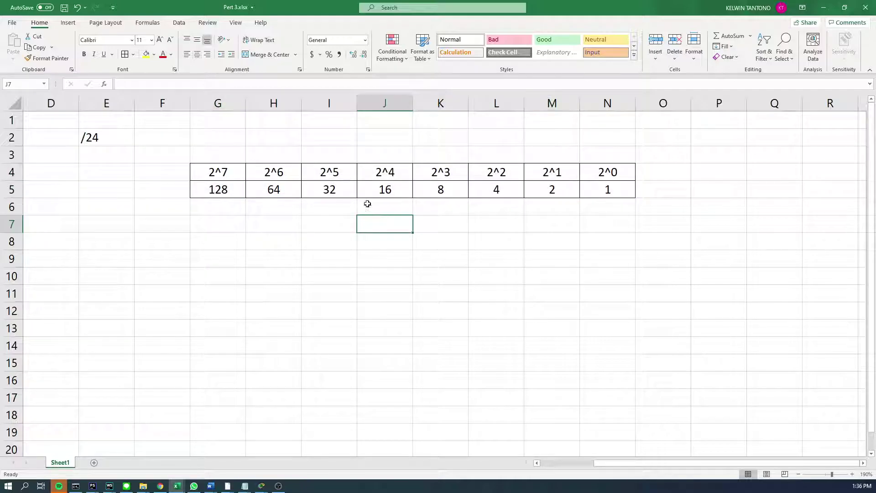
left_click(355, 143)
key("Right")
key("Right")
key("Right")
key("Right")
key("Right")
key("Right")
key("Right")
key("Right")
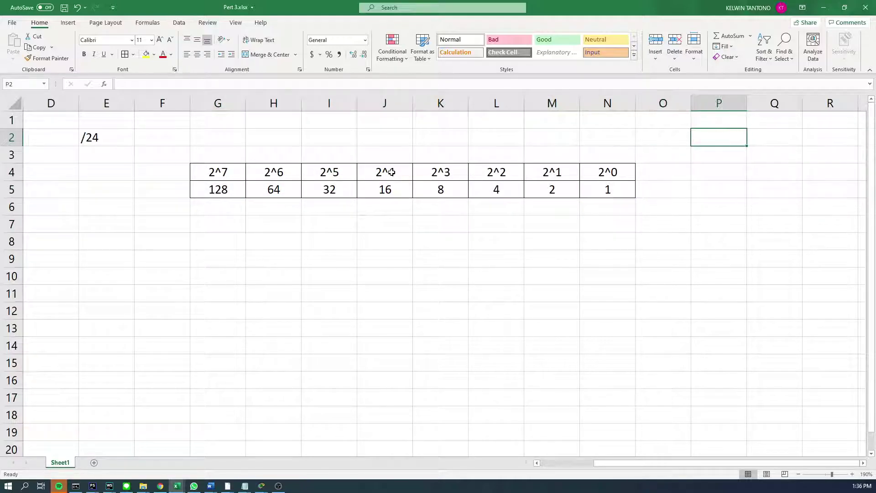
key("Left")
key("Left")
key("Left")
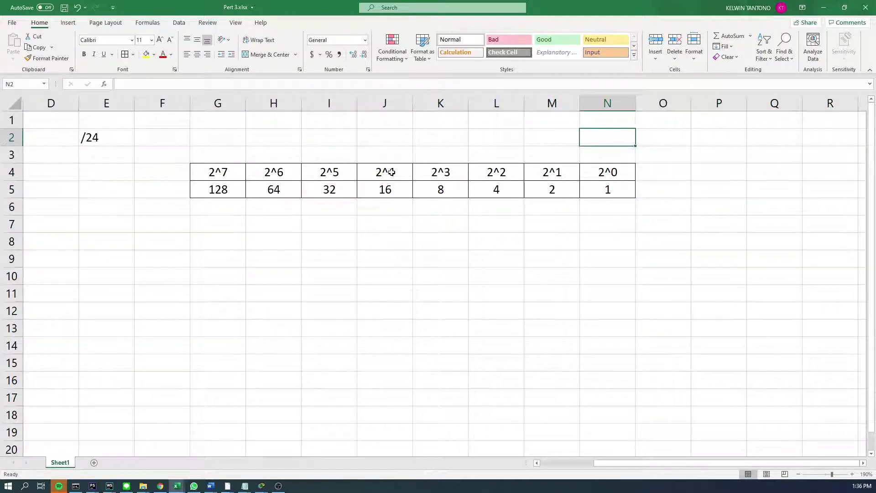
type("32")
key("ctrl+Return")
key("Down")
key("Left")
key("Left")
key("Left")
left_click(392, 172)
Switch to Word and examine the octets of the /24 binary mask, especially the final zero octet, against the Excel table.
key("alt+Tab")
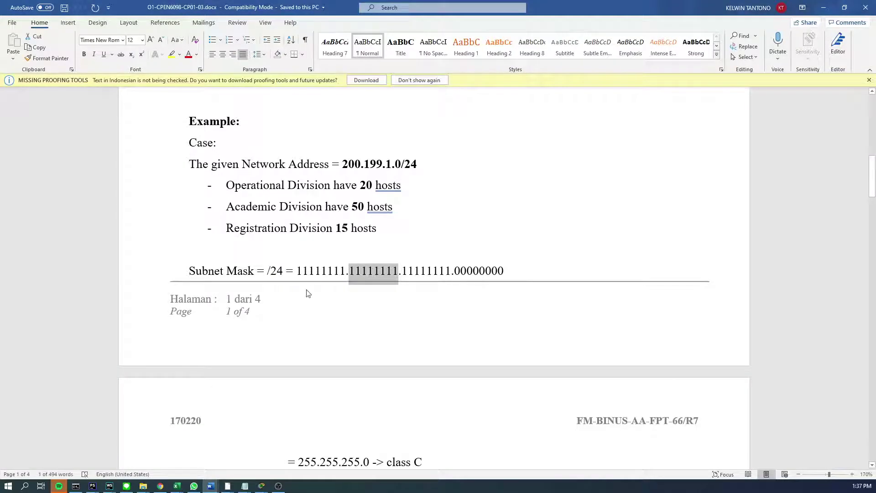
left_click(298, 271)
left_click_drag(297, 271, 500, 278)
left_click(350, 274)
left_click(349, 276)
left_click(453, 274)
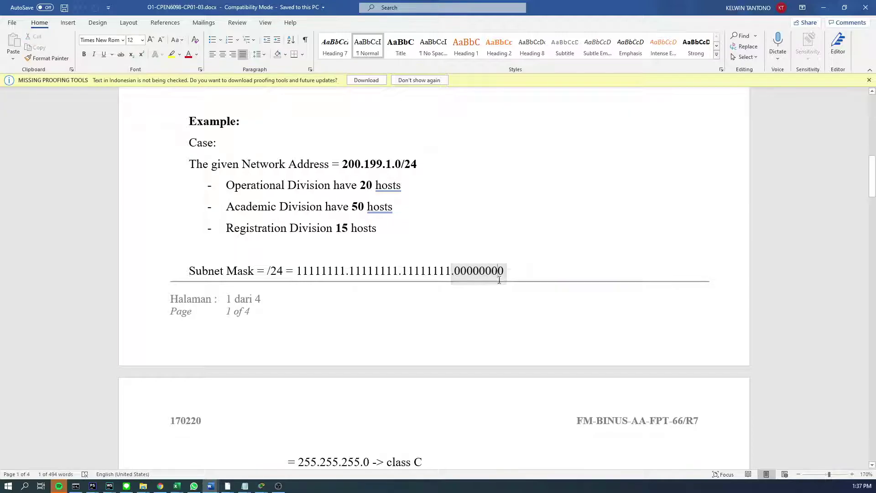
left_click(500, 277)
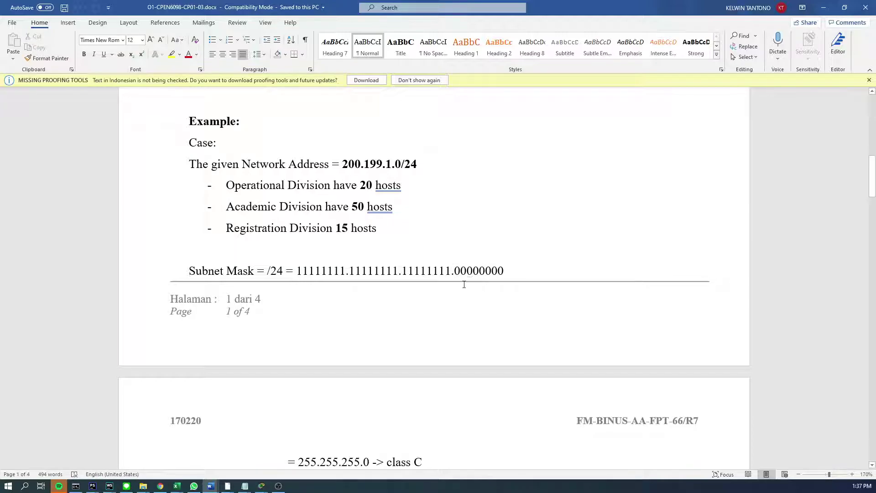
key("alt+Tab")
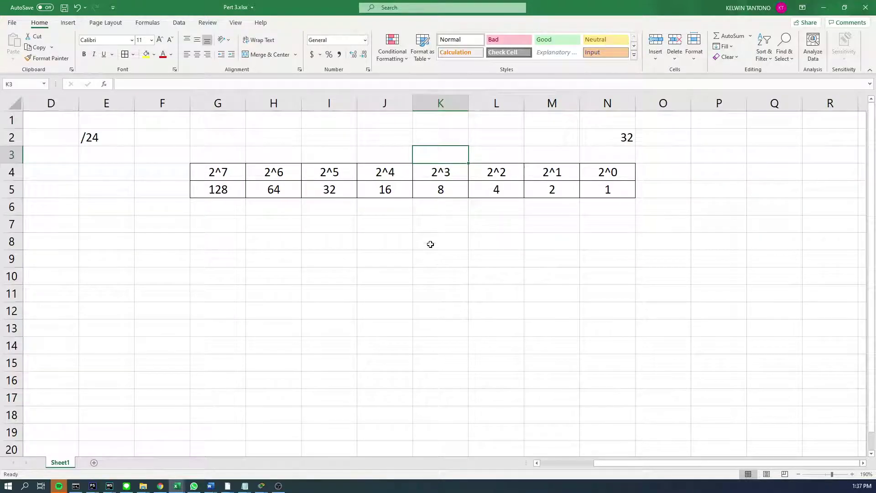
left_click(233, 206)
key("alt+Tab")
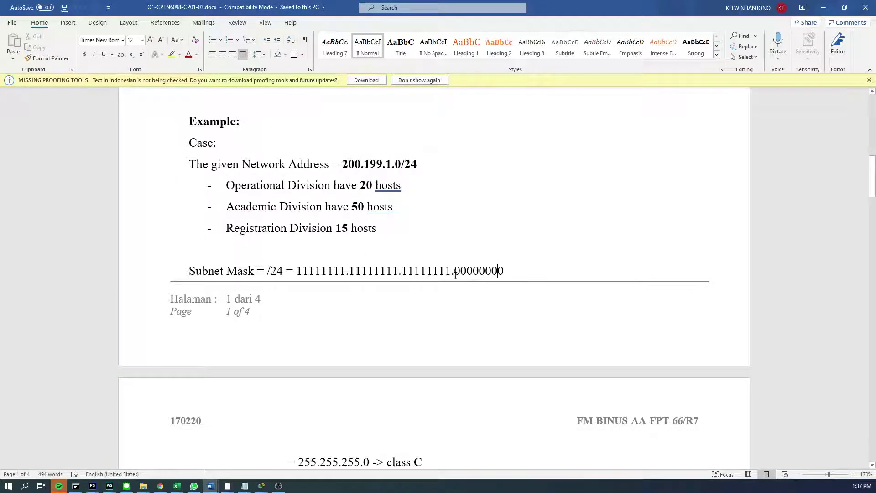
Switch to the Excel workbook and enter class A in cell H2 and the prefix /8 in cell I2.
left_click_drag(481, 273, 529, 274)
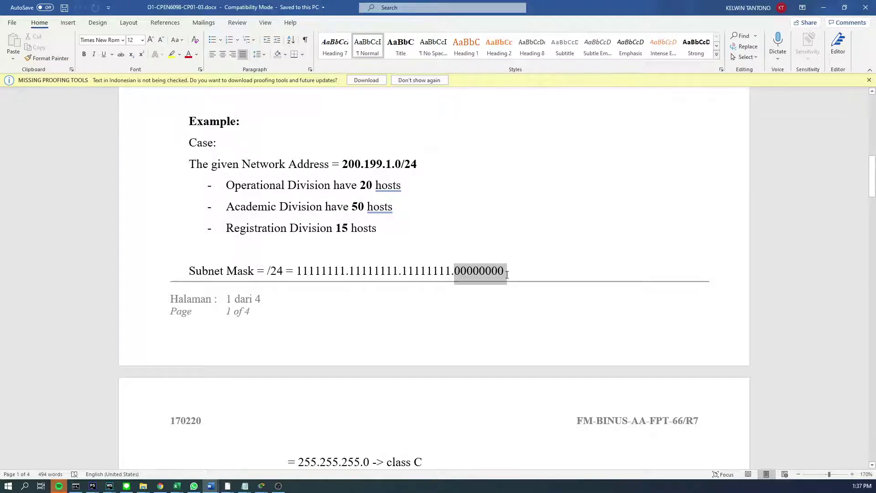
key("alt+Tab")
left_click(327, 138)
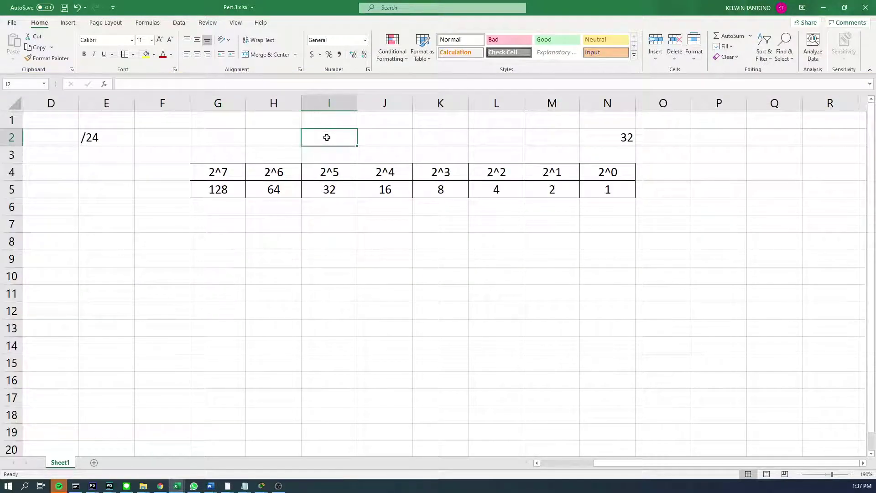
key("Left")
type("A")
key("Right")
key("alt")
key("Escape")
type("/8")
key("Return")
key("Left")
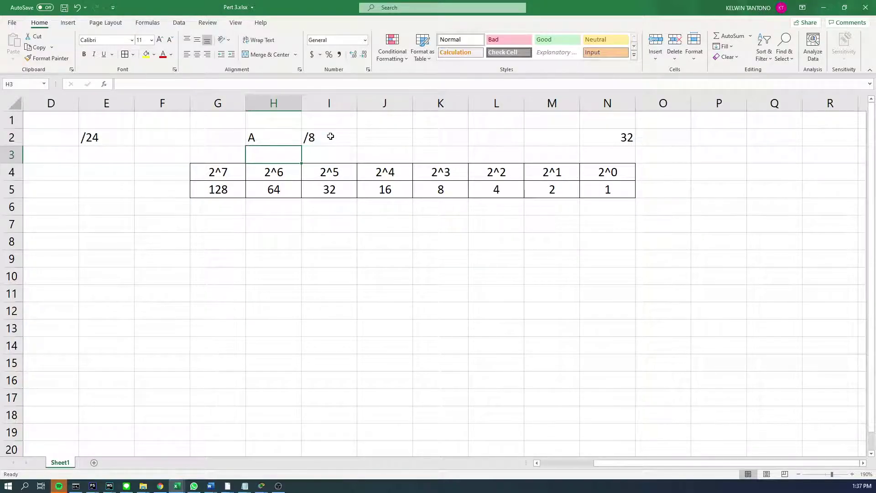
Copy the powers-of-two table in cells G4:N5.
key("Down")
key("Down")
key("Right")
key("Up")
key("Left")
key("Left")
key("shift+Down")
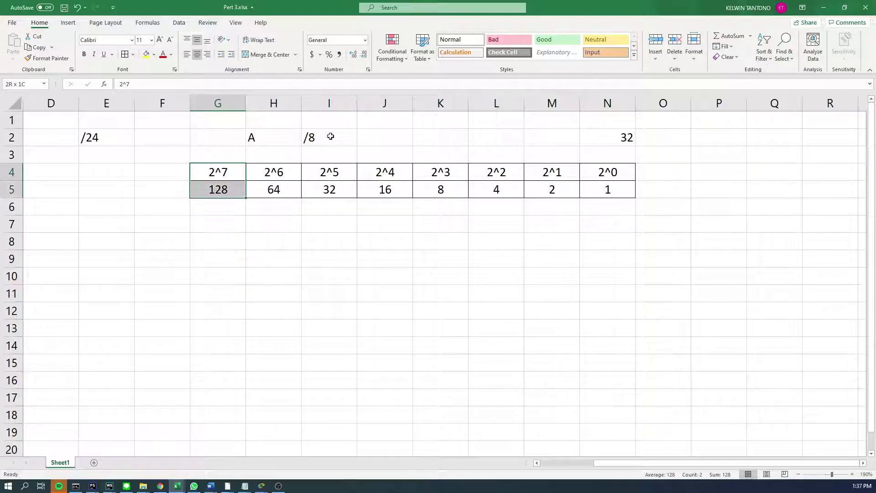
key("shift+Right")
key("shift+Right")
key("shift+Right")
key("shift+Right")
key("shift+Right")
key("shift+Right")
key("ctrl+c")
Try to place a copy of the powers-of-two table beside the original, starting at cell P4.
key("Right")
key("Right")
key("Right")
key("Right")
key("Right")
key("Right")
key("Right")
key("Right")
key("Right")
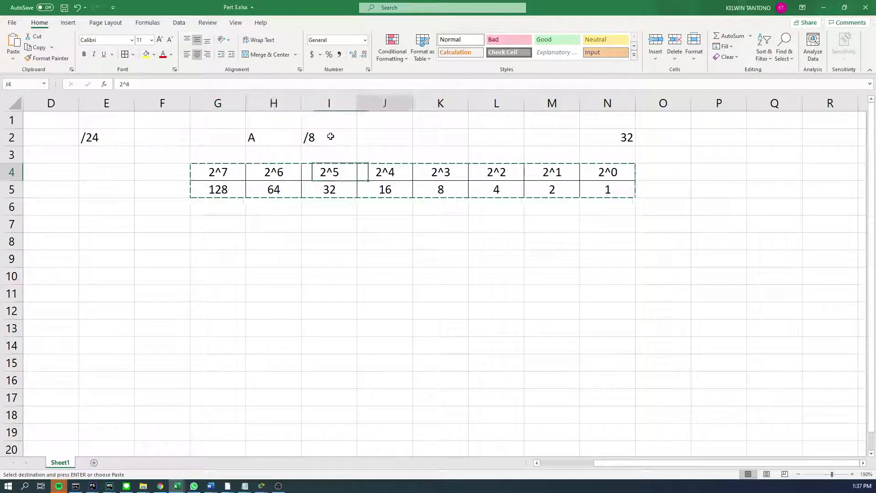
key("ctrl+v")
key("Right")
key("Right")
key("Right")
key("Right")
key("Right")
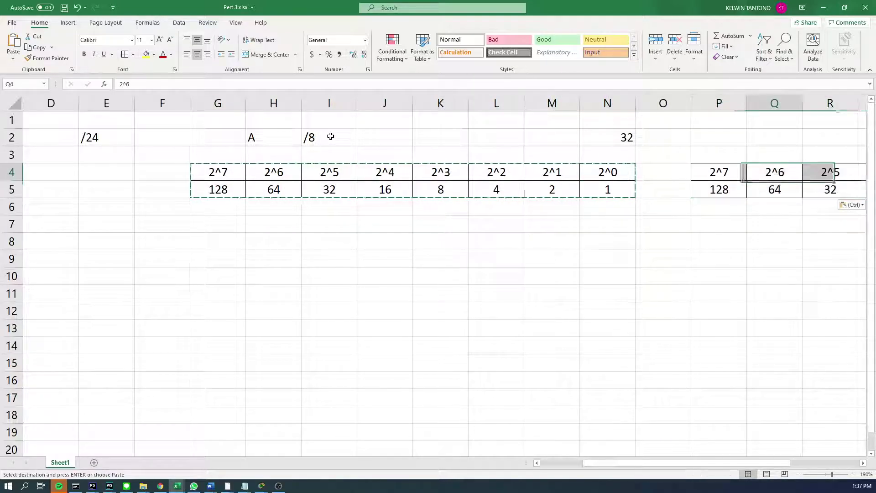
key("Right")
key("Right")
key("Right")
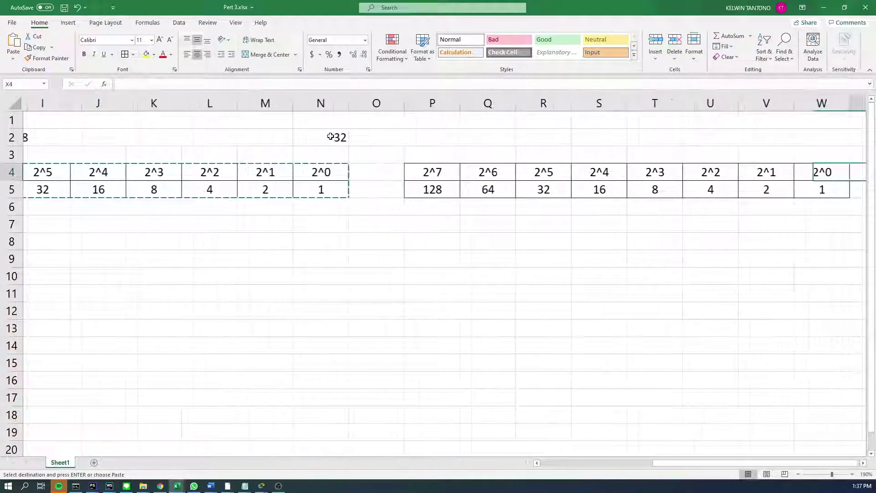
key("Left")
key("Left")
key("Left")
key("Left")
key("Left")
key("Left")
key("Left")
key("Left")
key("Left")
key("Left")
key("Left")
key("Left")
key("Left")
key("Left")
key("Left")
key("Left")
key("Left")
key("Left")
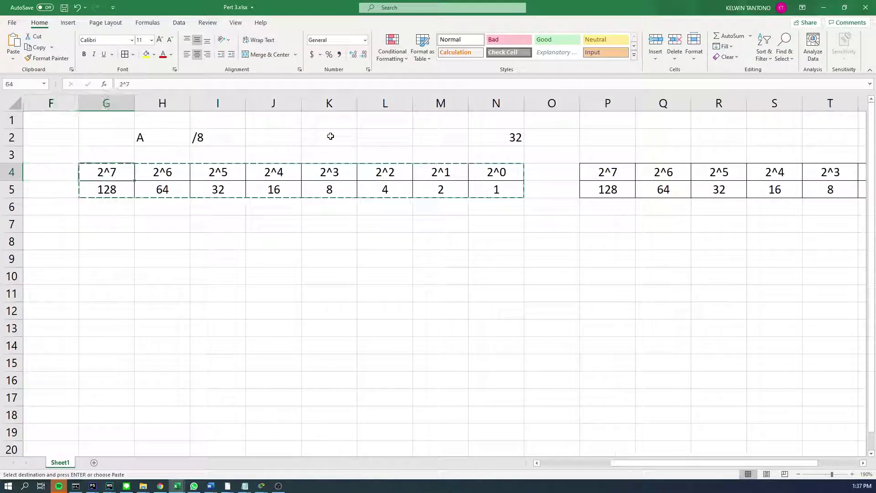
key("ctrl+z")
Paste the copied powers-of-two table below the original, starting at cell G8.
key("Down")
key("Down")
key("Down")
key("Left")
key("Left")
key("Left")
key("Left")
key("Left")
key("Left")
key("Left")
key("Left")
key("Left")
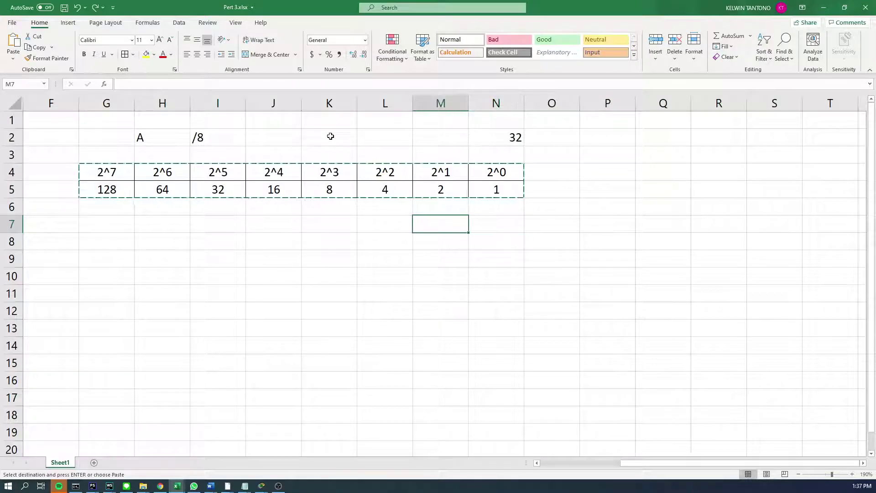
key("Down")
key("ctrl+v")
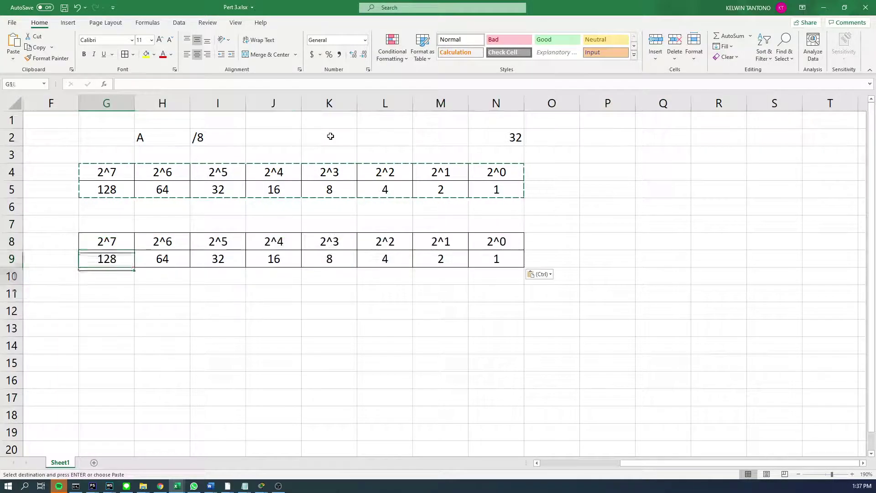
Paste another copy of the powers-of-two table, starting at cell G12.
key("Down")
key("Down")
key("Down")
key("Down")
key("ctrl")
key("ctrl")
key("ctrl+v")
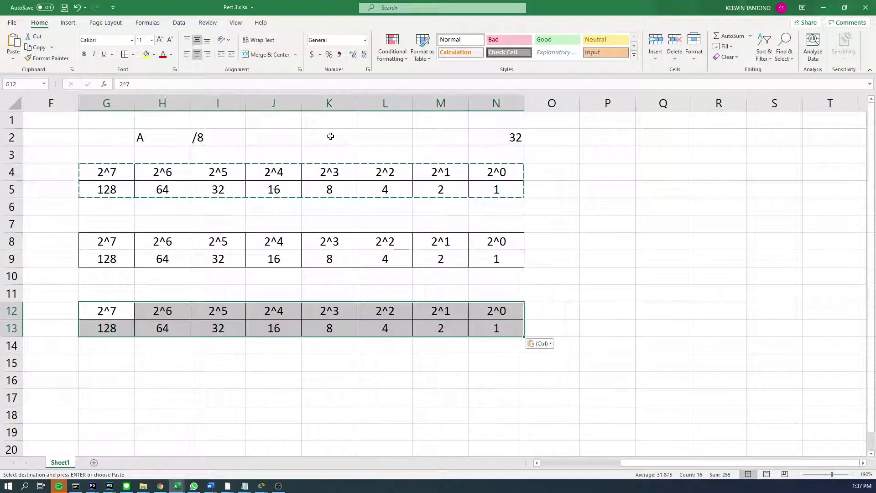
Copy the table in G12:N13 and paste it as the fourth table, starting at cell G16.
key("Down")
key("Down")
key("Down")
key("Down")
key("ctrl")
key("ctrl")
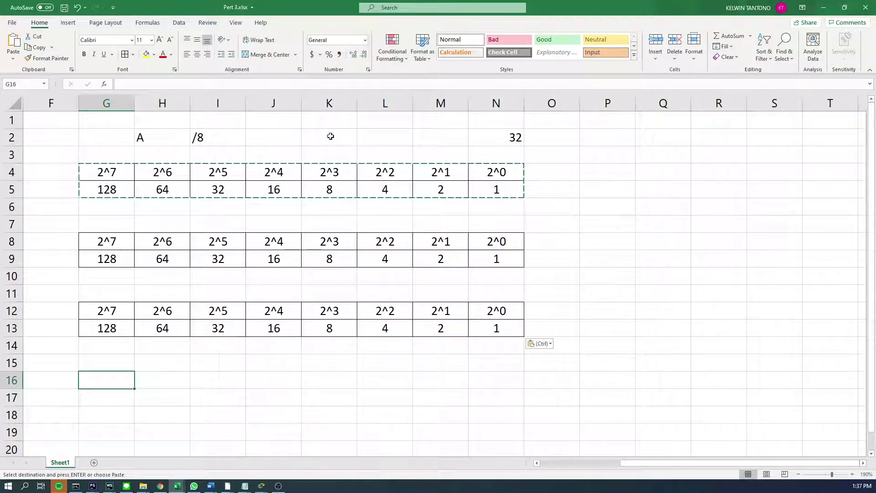
key("Escape")
key("Up")
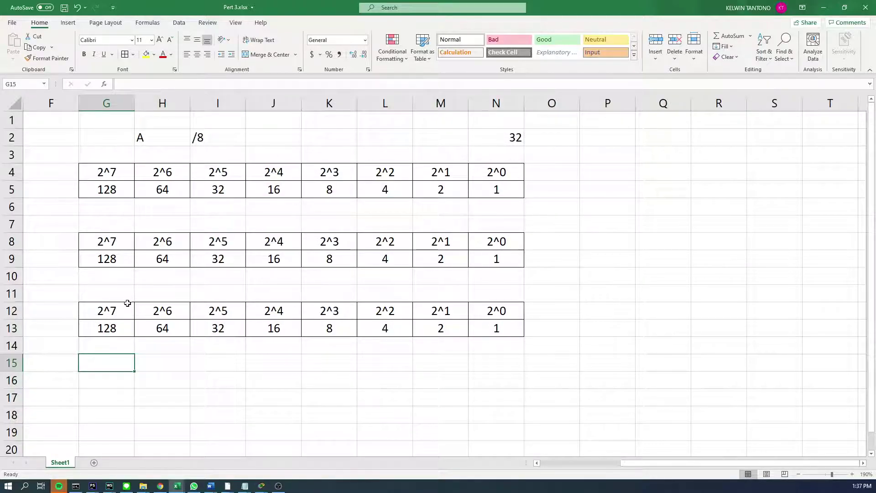
left_click_drag(127, 303, 479, 329)
key("ctrl+c")
left_click(112, 373)
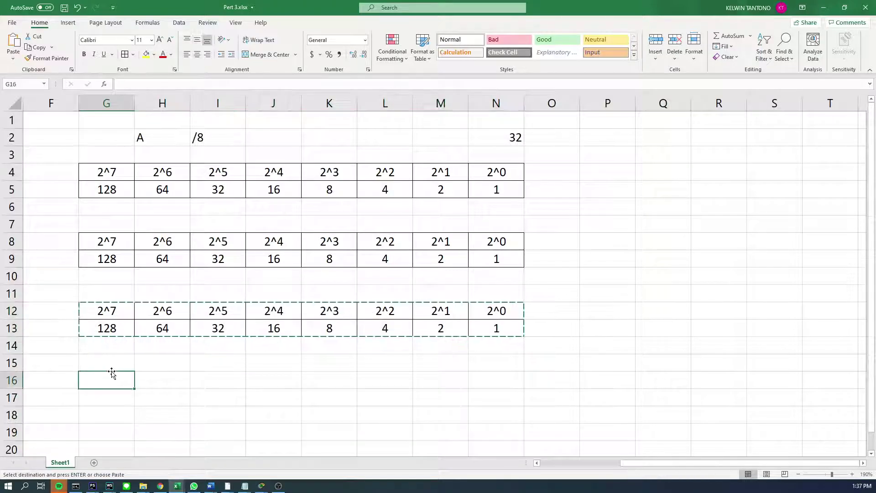
key("ctrl+v")
left_click_drag(112, 374, 122, 378)
left_click(110, 209)
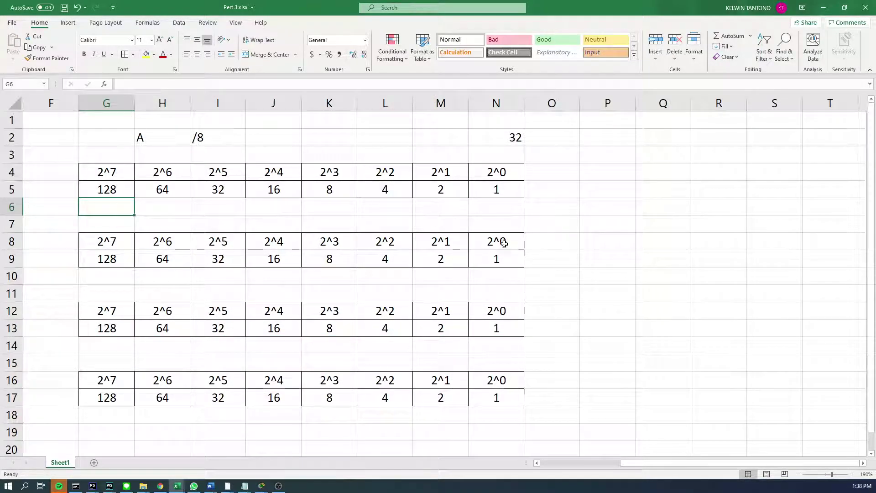
left_click(603, 177)
key("Left")
key("Left")
key("Left")
key("Left")
key("Left")
key("Left")
key("Left")
key("Left")
key("Left")
key("Left")
key("Left")
key("Left")
key("Left")
key("Left")
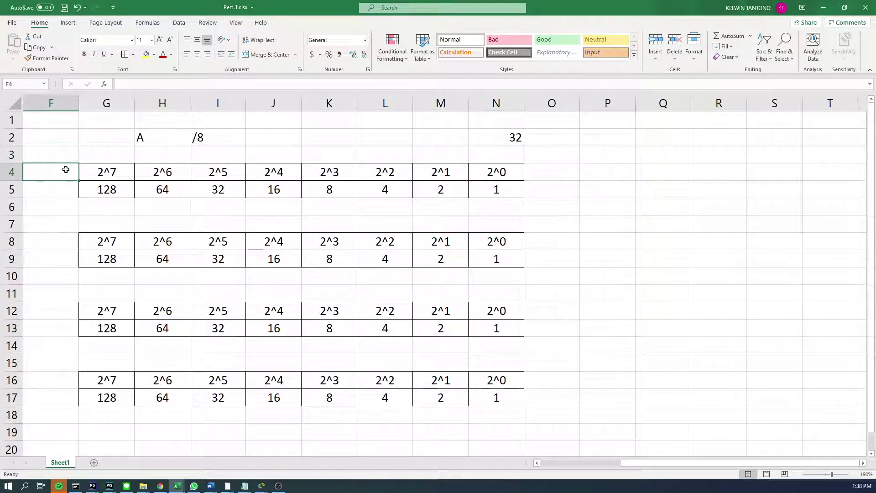
key("Right")
key("Right")
key("Right")
key("Right")
key("Right")
key("Right")
key("Right")
key("Right")
key("Right")
key("Right")
key("Right")
key("Right")
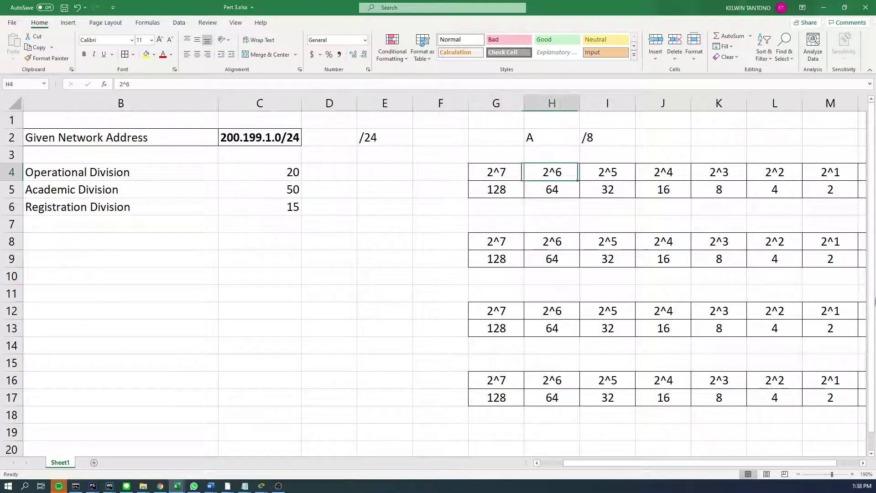
key("Right")
Label the first two tables by entering Octet Pertama in cell G3 and Octet Kedua in cell G7.
left_click(318, 152)
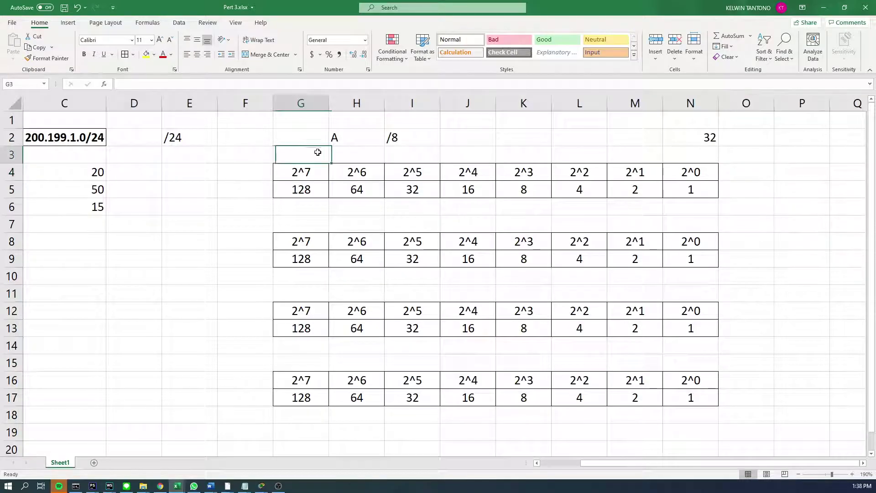
type("Octet Pert")
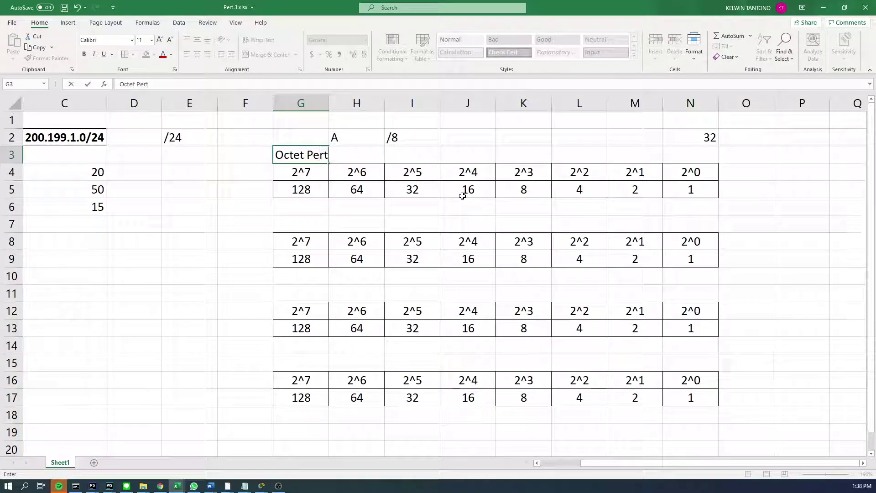
type("ama")
key("Return")
key("Down")
key("Down")
key("Down")
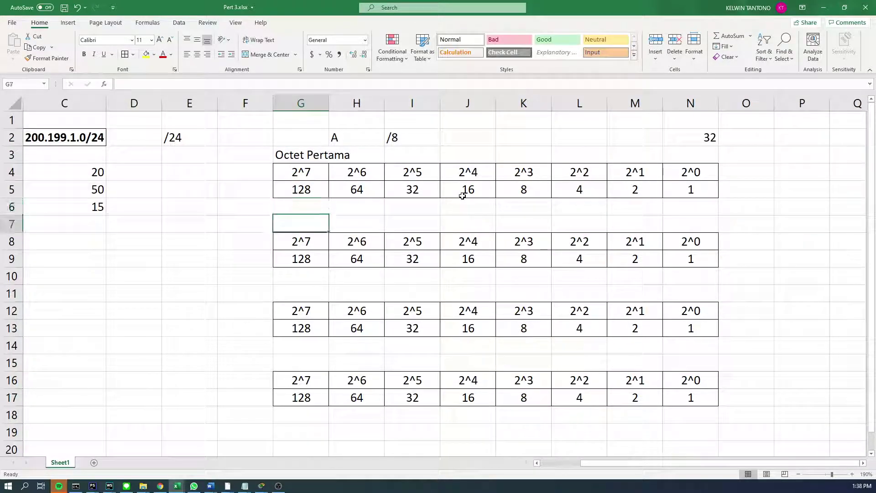
type("Octet Kedua")
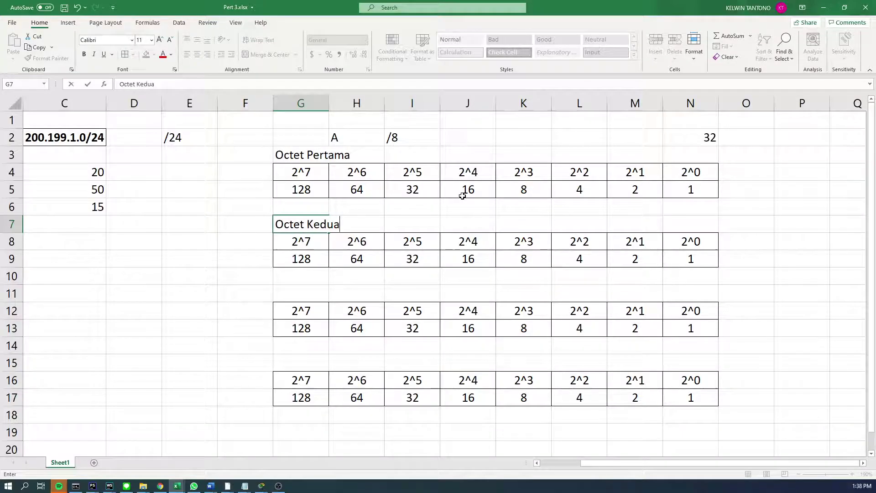
key("Return")
Label the remaining two tables by entering Octet Ketiga in cell G11 and Octet Keempat in cell G15.
key("Down")
key("Down")
key("Down")
type("Pct")
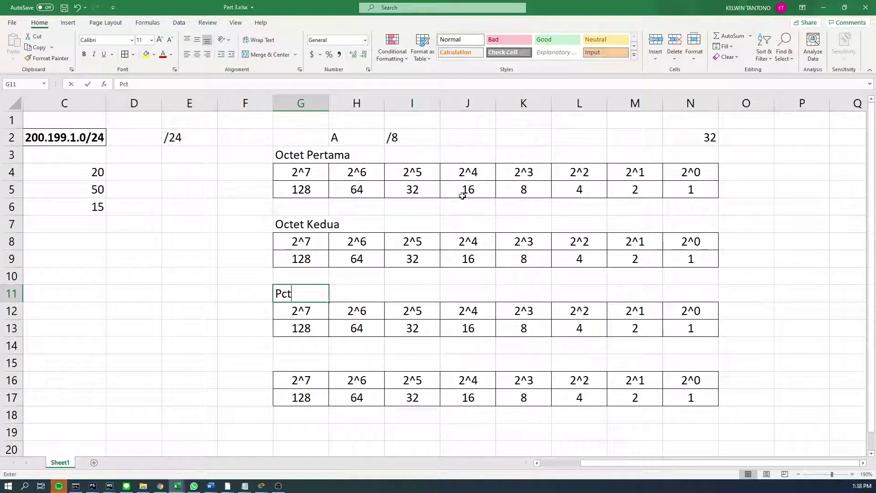
key("BackSpace")
key("BackSpace")
key("BackSpace")
type("Octet K")
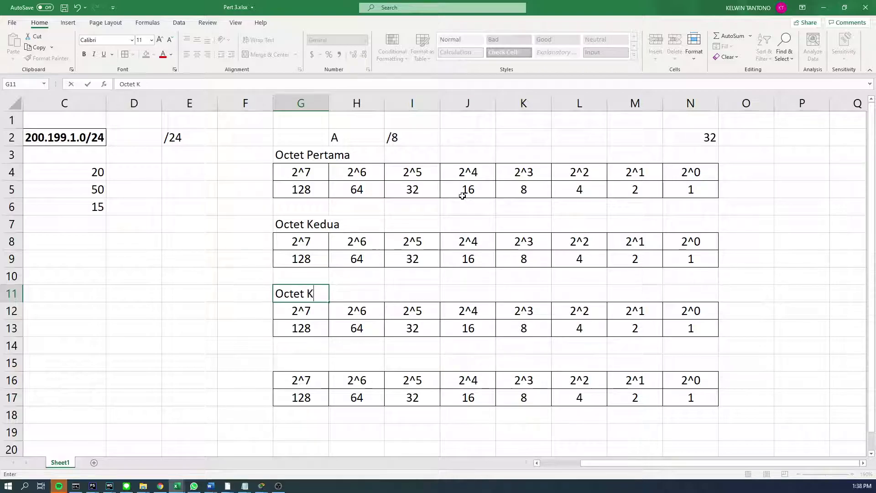
type("etiga")
key("Return")
key("Down")
key("Down")
key("Down")
type("O")
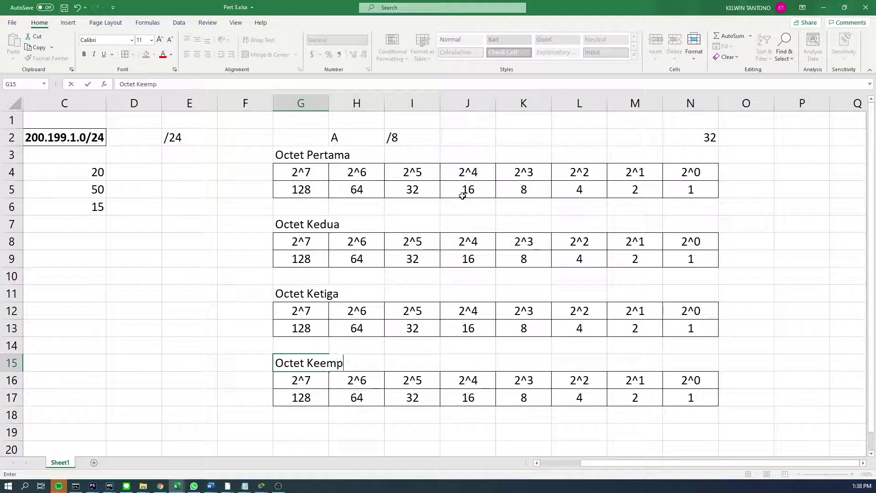
type("ctet Keempat")
key("Return")
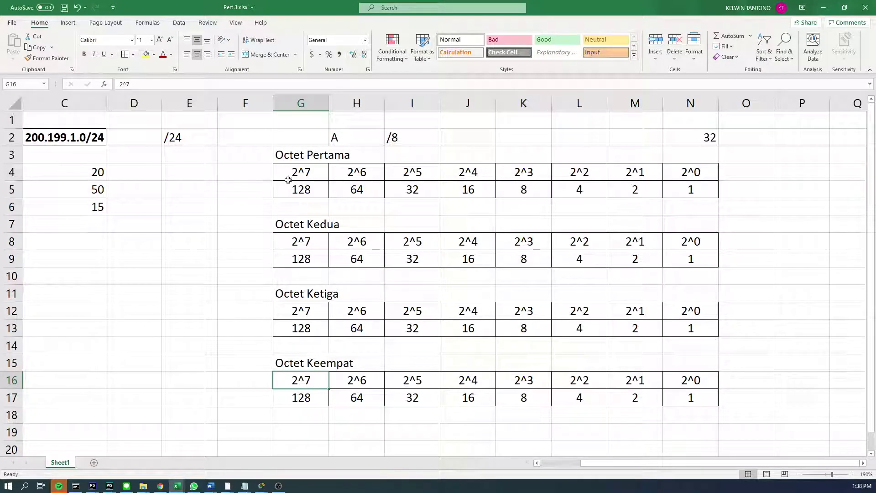
Fit column G to the width of its labels and add borders to the octet label cells G3, G7, G11 and G15.
left_click(288, 159)
double_click(329, 103)
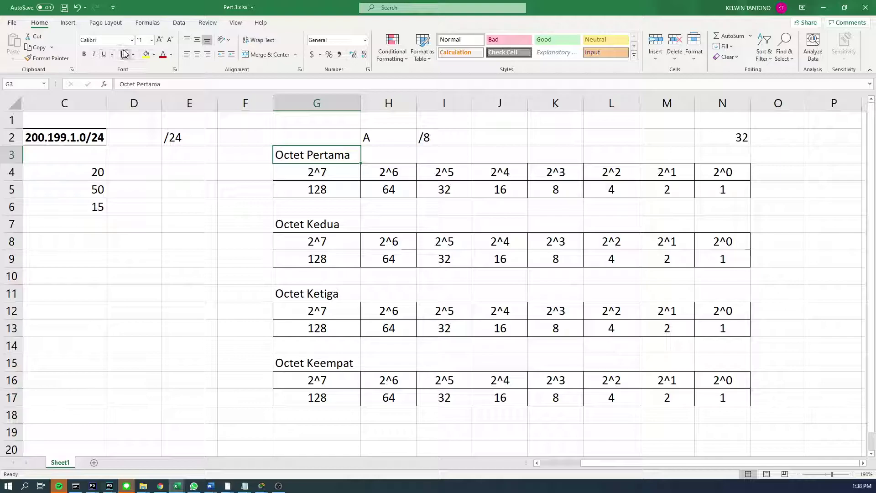
left_click(305, 223)
left_click_drag(313, 294, 323, 321)
left_click(322, 367, "ctrl")
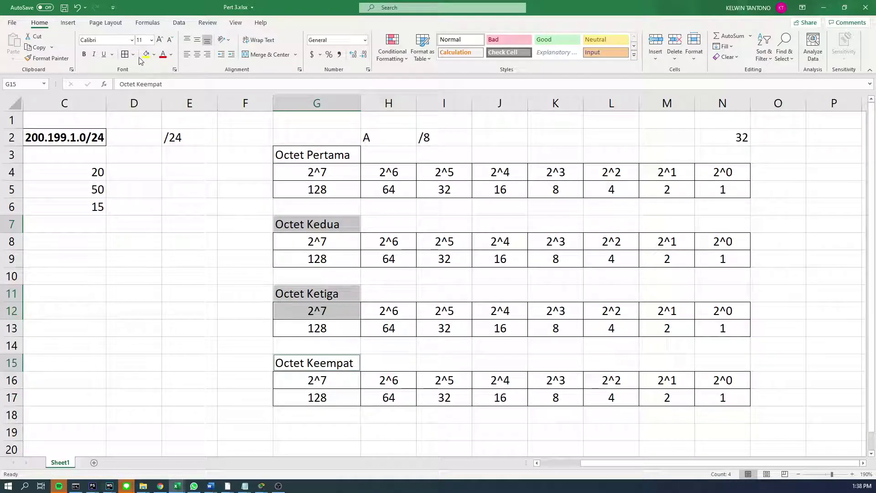
left_click(125, 54)
left_click(622, 330)
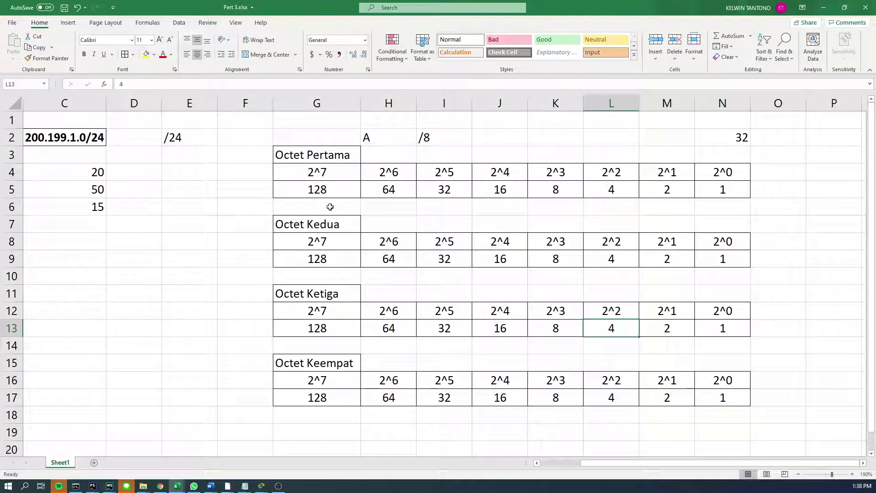
left_click(316, 211)
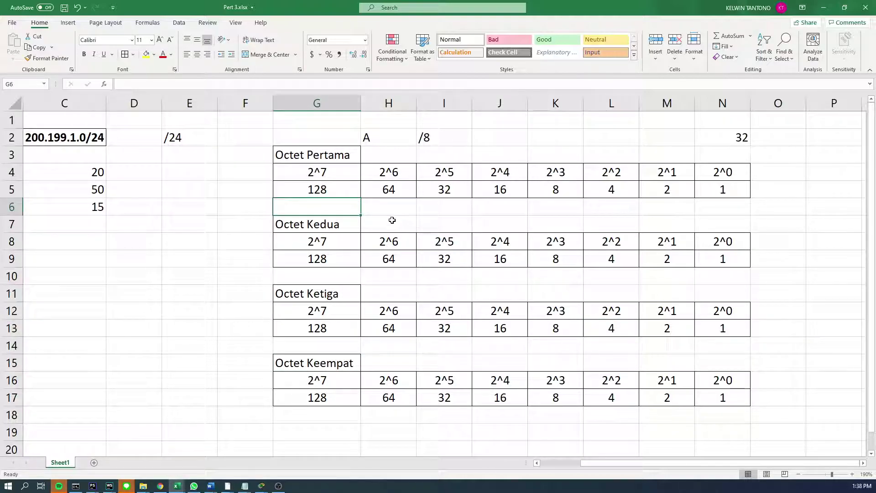
left_click(445, 133)
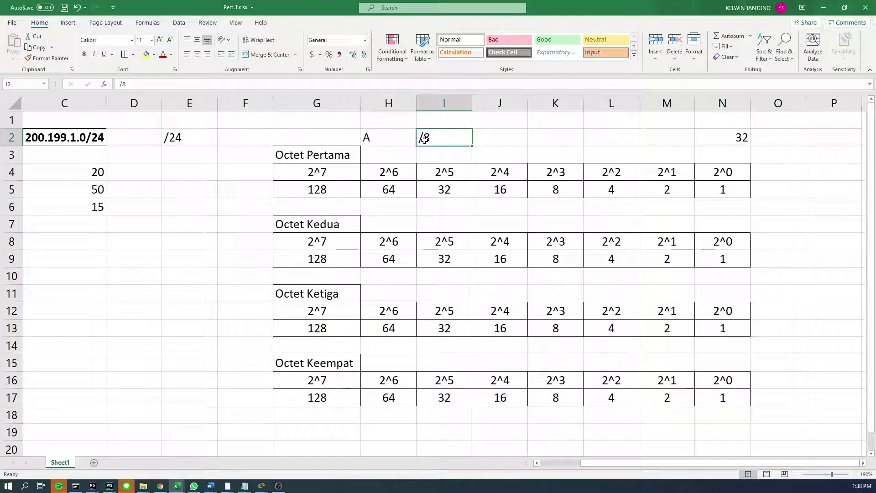
Enter 1 in every cell of G6:N6, below the Octet Pertama table.
left_click(347, 205)
type("1")
key("Tab")
type("1")
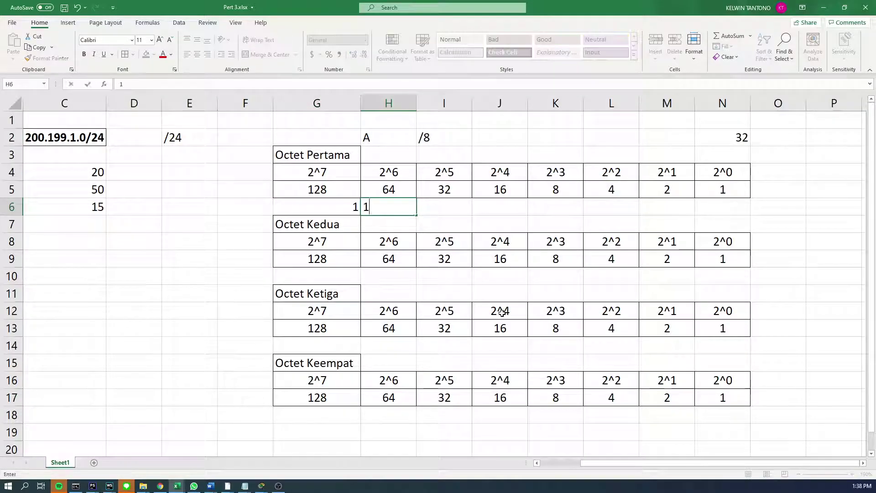
key("Tab")
key("Left")
key("Left")
key("Right")
key("Right")
key("Right")
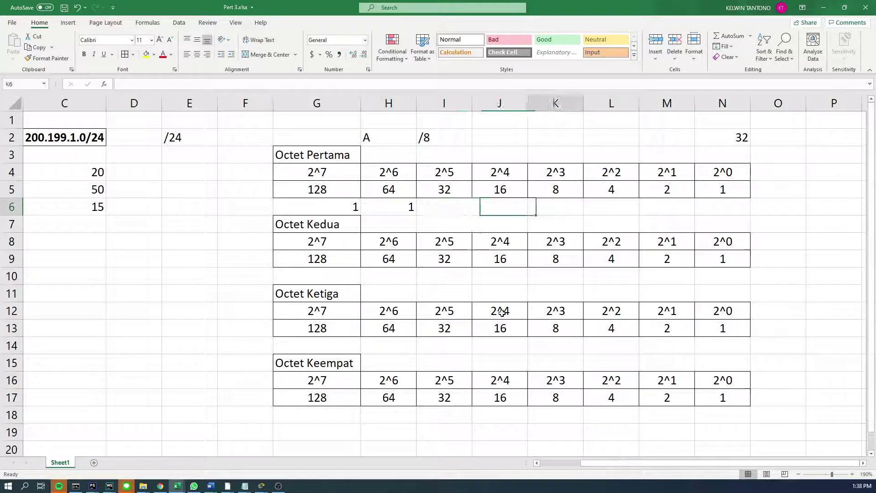
key("Left")
type("1")
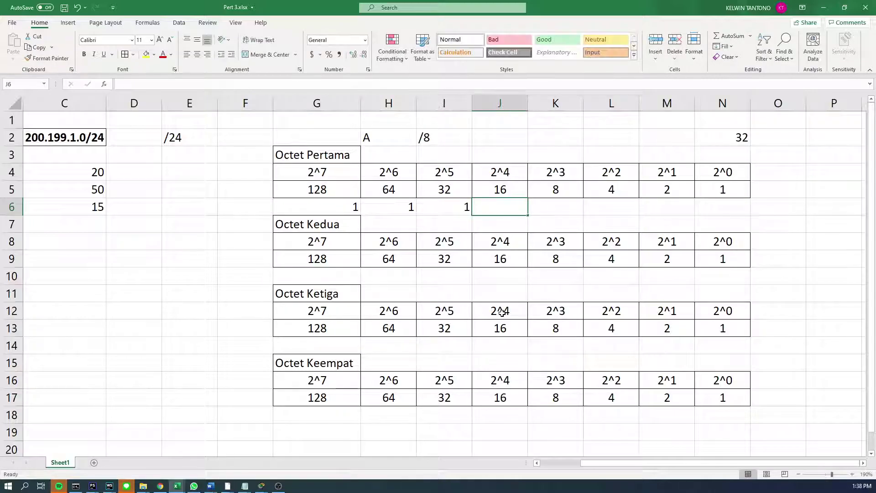
type("\t1\t1\t1\t1\t1")
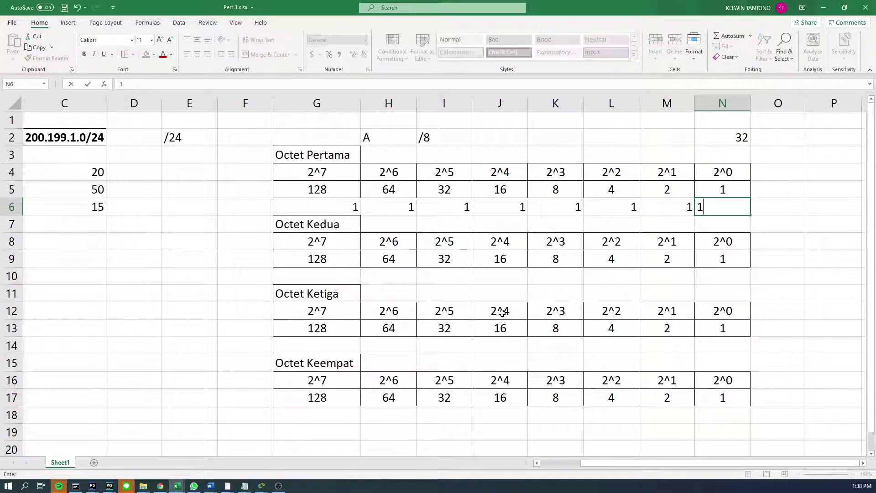
key("Tab")
key("Right")
key("Right")
key("Right")
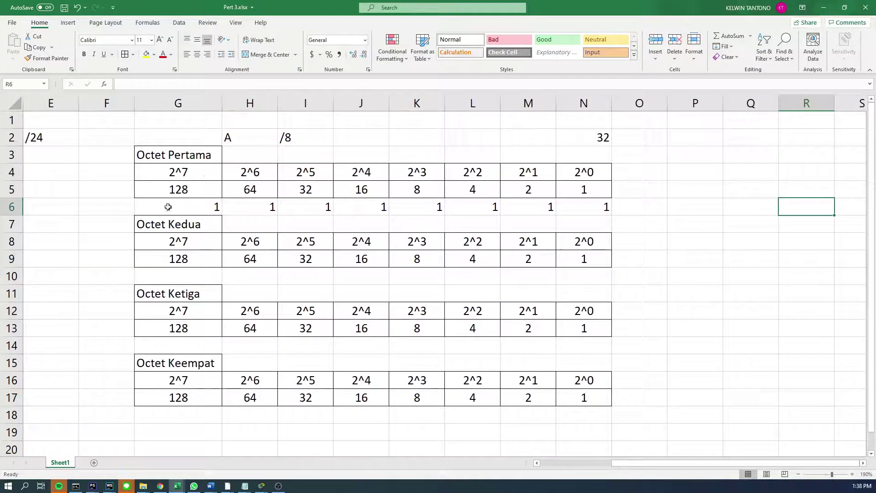
Go through the place values of the Octet Pertama table in row 5, from column G to column N.
left_click(176, 209)
left_click_drag(177, 186, 241, 190)
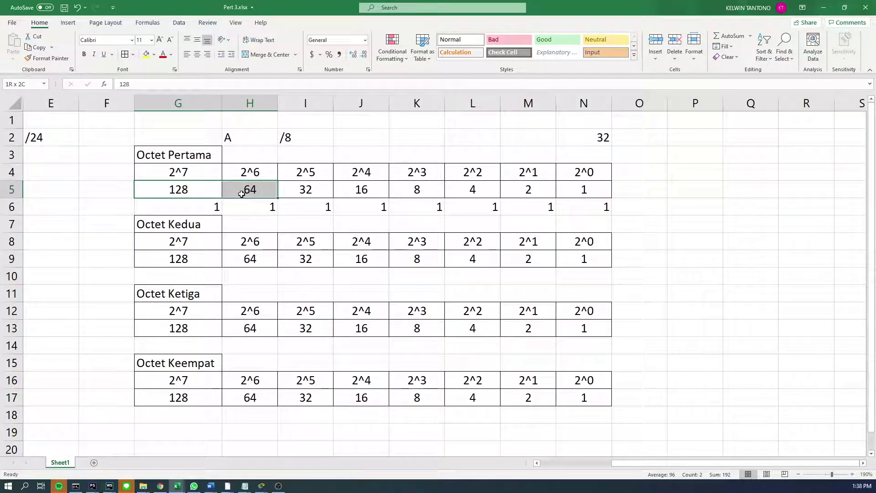
left_click(301, 191)
left_click(361, 189)
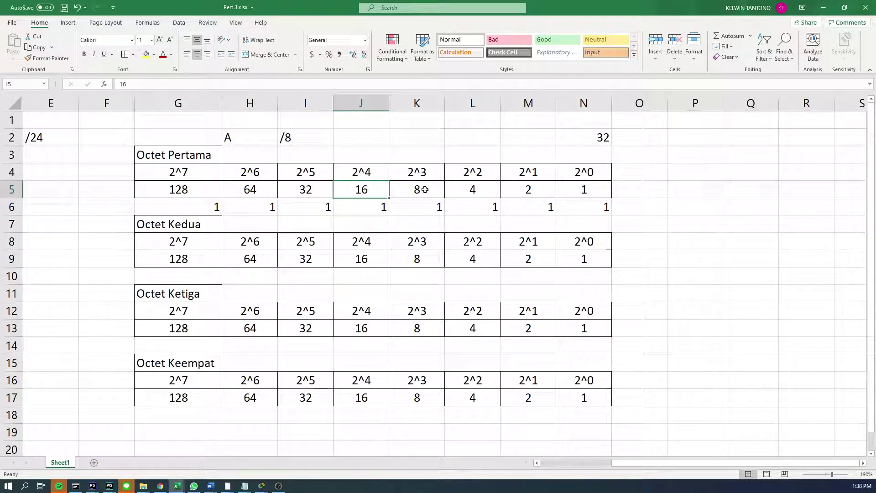
key("Right")
key("Right")
key("Right")
key("Right")
key("Right")
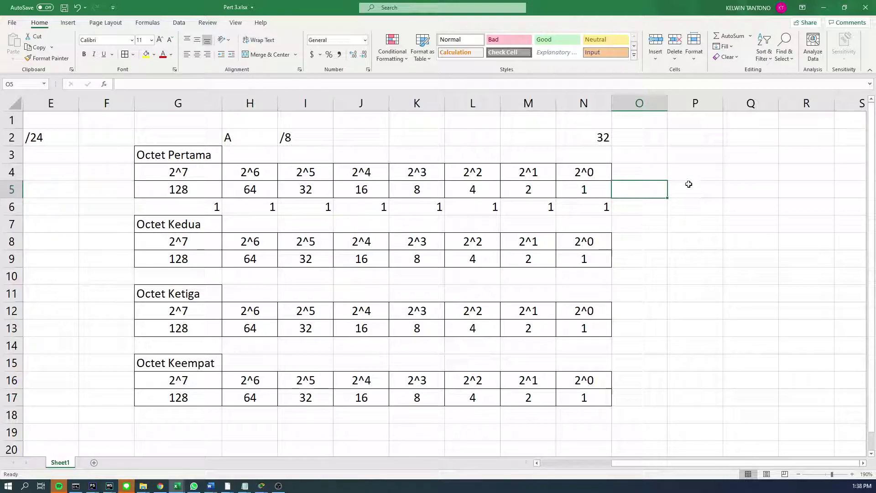
Sum the Octet Pertama place values G5:N5 in cell P4 with the SUM function.
key("Right")
key("Right")
key("Up")
key("Left")
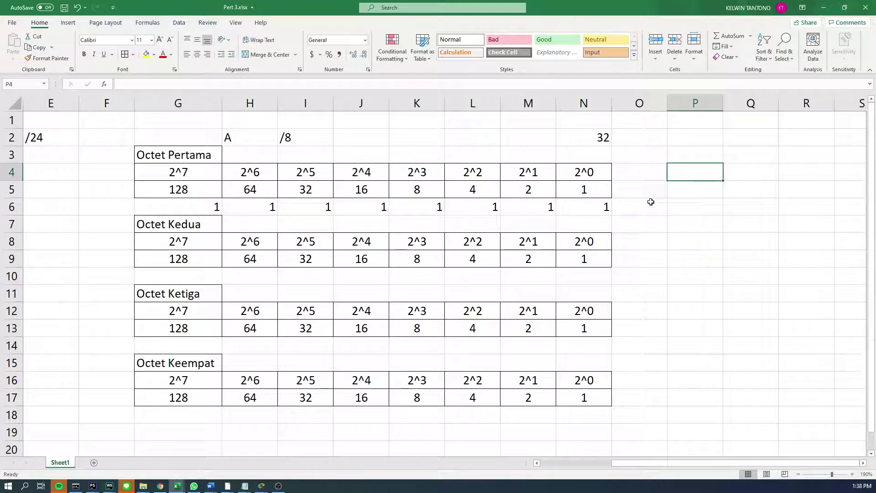
type("=SUM(")
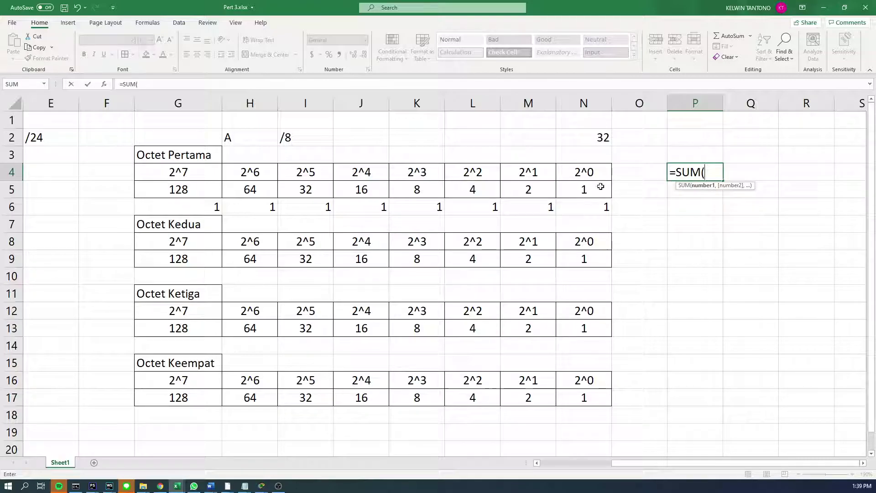
left_click_drag(601, 188, 208, 189)
type(")")
key("Return")
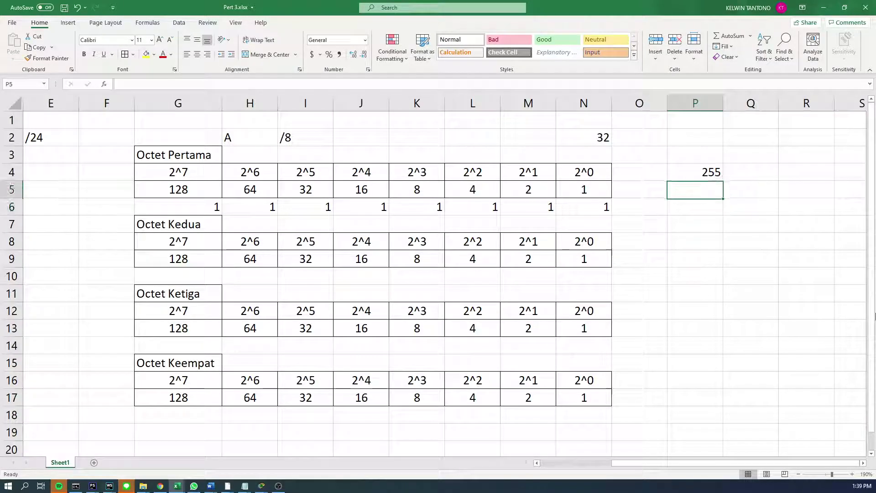
Count the first octet's network bits by summing G6:N6 in cell P5.
type("=SUM(")
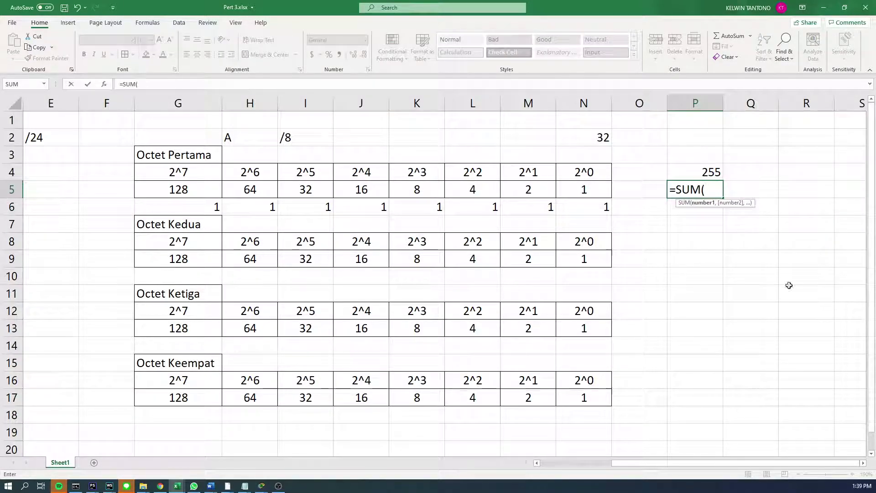
left_click_drag(589, 204, 205, 210)
key("Return")
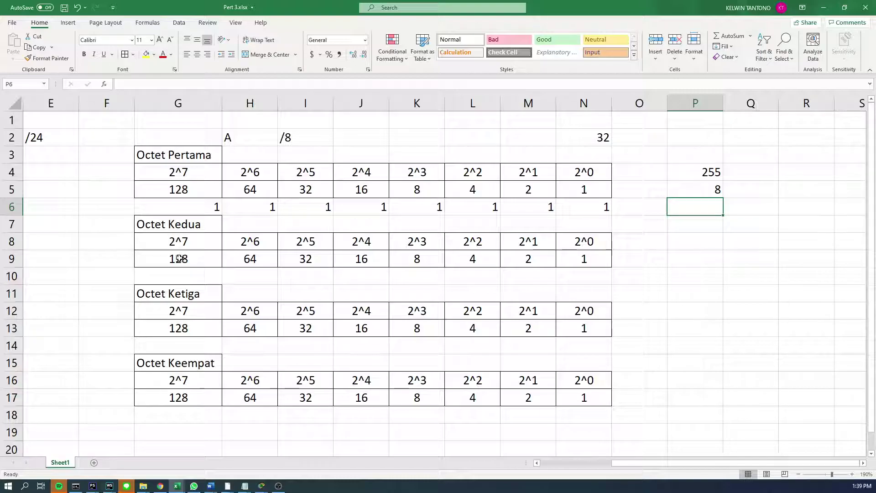
left_click(323, 138)
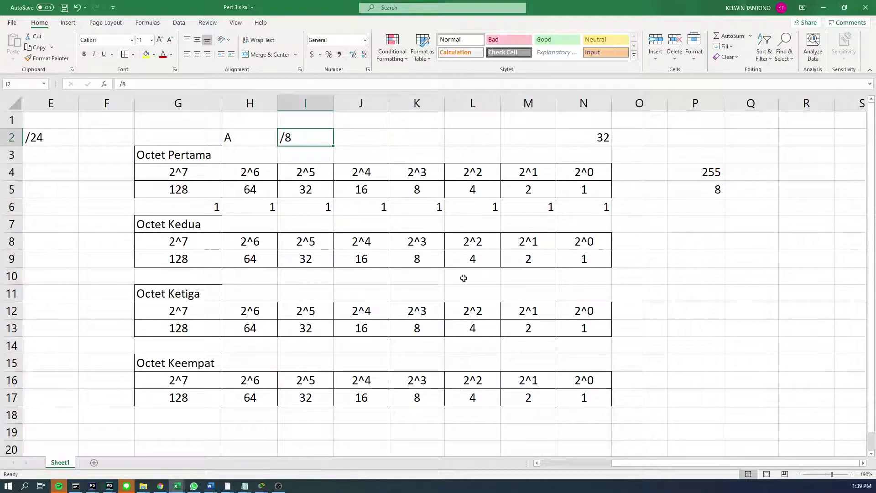
left_click(192, 265)
left_click(307, 133)
left_click(368, 139)
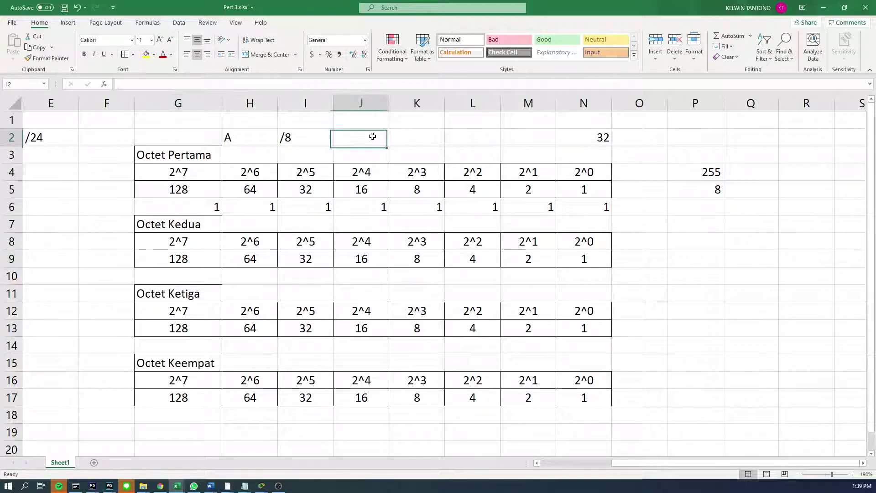
left_click(238, 139)
left_click(182, 276)
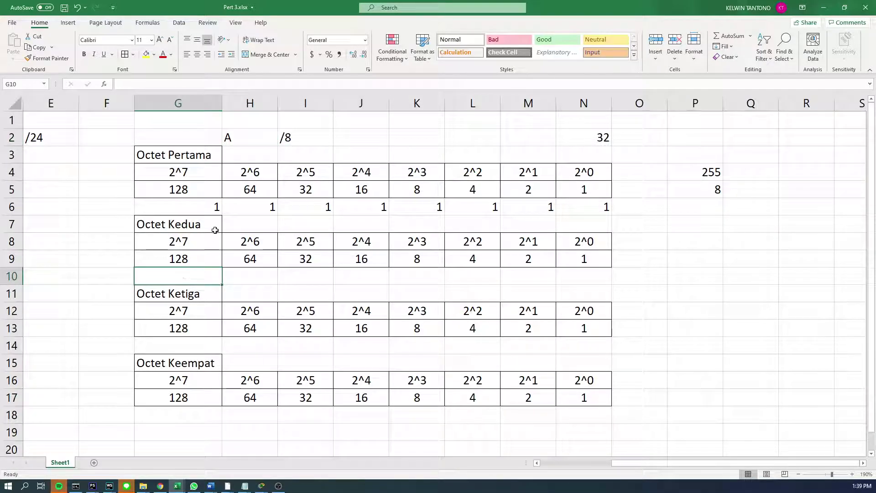
left_click(384, 136)
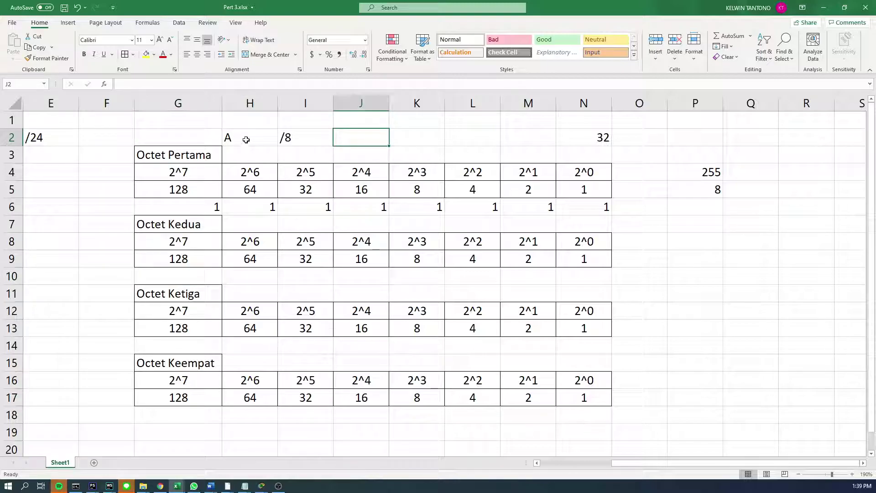
Change the class labels above the tables to A/8 in cell H2 and B/16 in cell I2.
double_click(264, 142)
type("/8")
key("Tab")
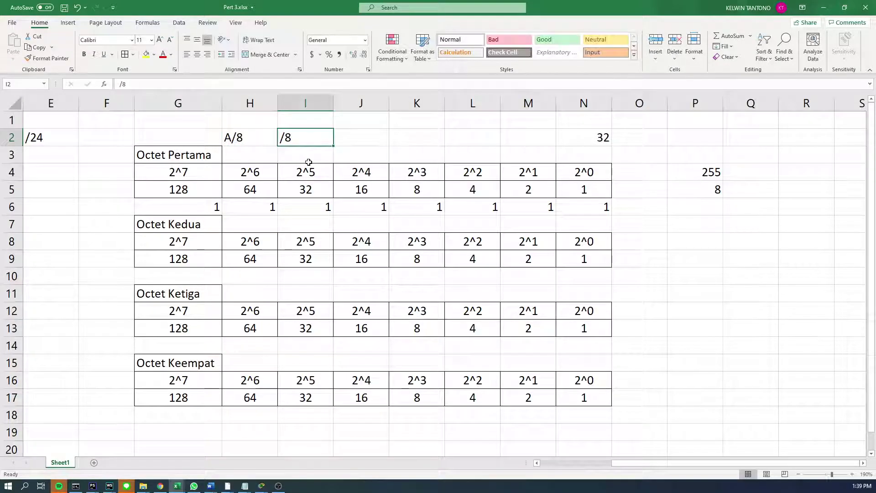
key("F2")
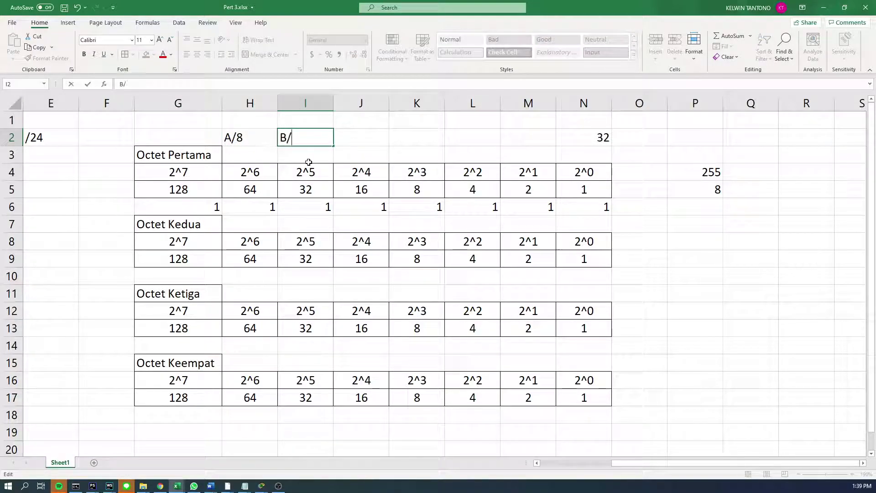
type("B/16")
key("Return")
Enter 1 in every cell of G10:N10, below the Octet Kedua table.
key("Down")
key("Down")
key("Down")
key("Down")
key("Down")
key("Down")
key("Down")
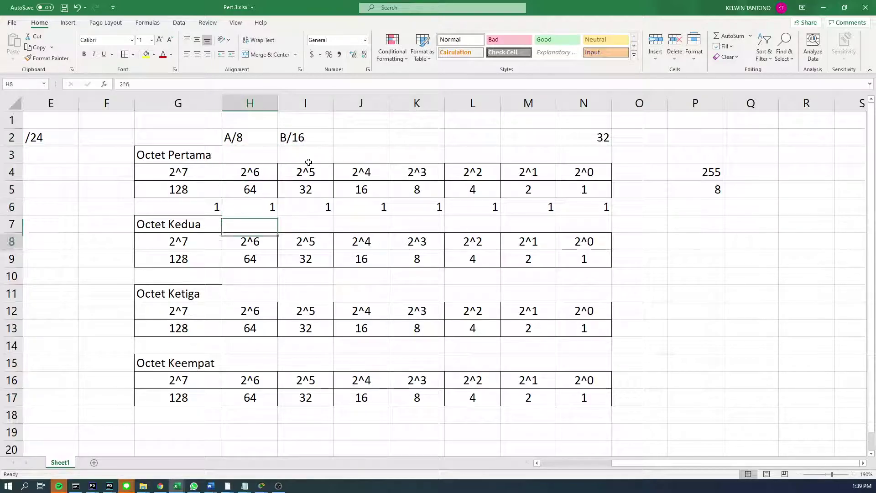
key("Left")
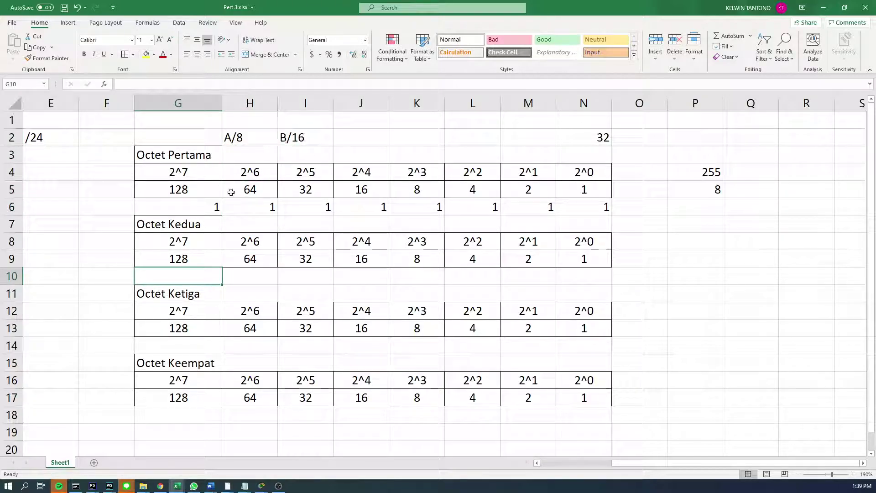
left_click_drag(181, 207, 597, 173)
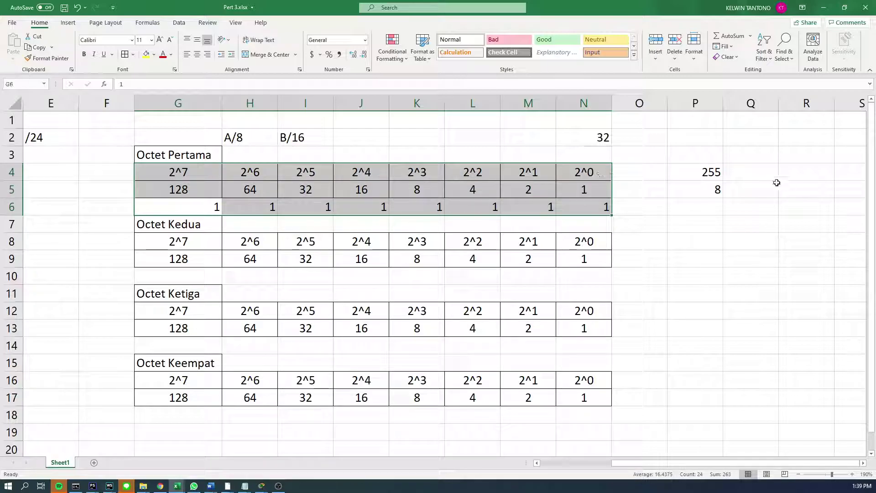
left_click_drag(579, 277, 141, 272)
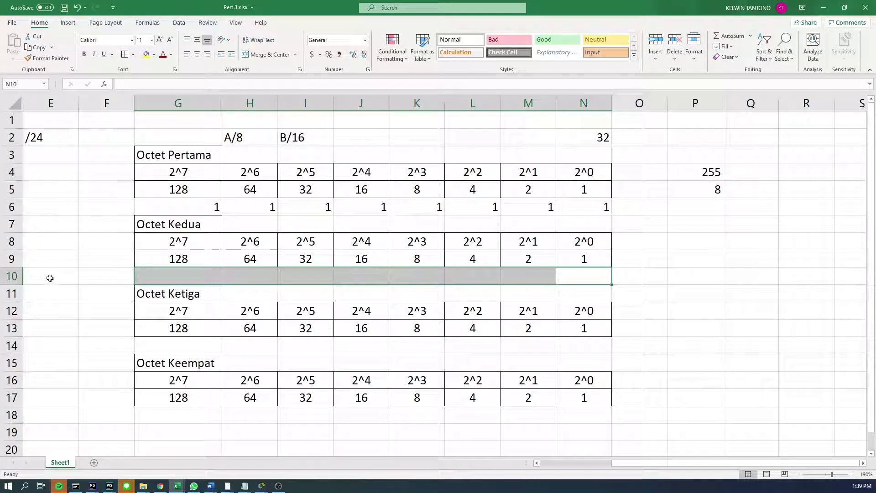
left_click(198, 277)
type("1")
key("Right")
type("1")
key("Right")
type("1")
key("Right")
type("1")
key("Right")
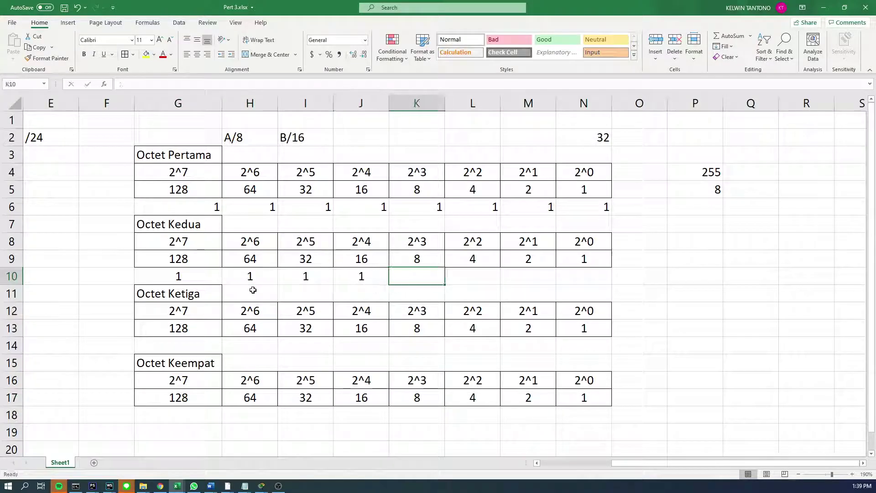
type("1")
key("Right")
type("1")
key("Right")
type("1")
key("Right")
key("Right")
key("Left")
type("1")
key("Right")
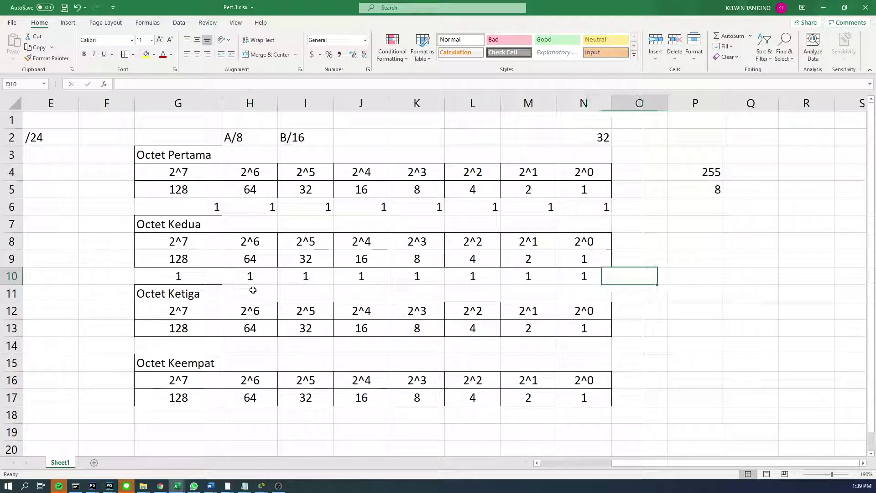
Sum the Octet Kedua place values G9:N9 in cell P8 with the SUM function.
key("Right")
key("Right")
key("Left")
key("Left")
key("Right")
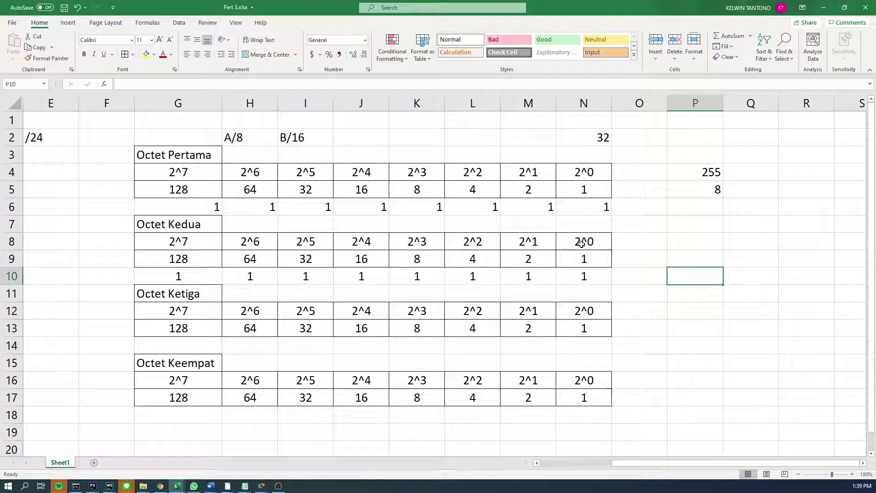
key("Up")
key("Up")
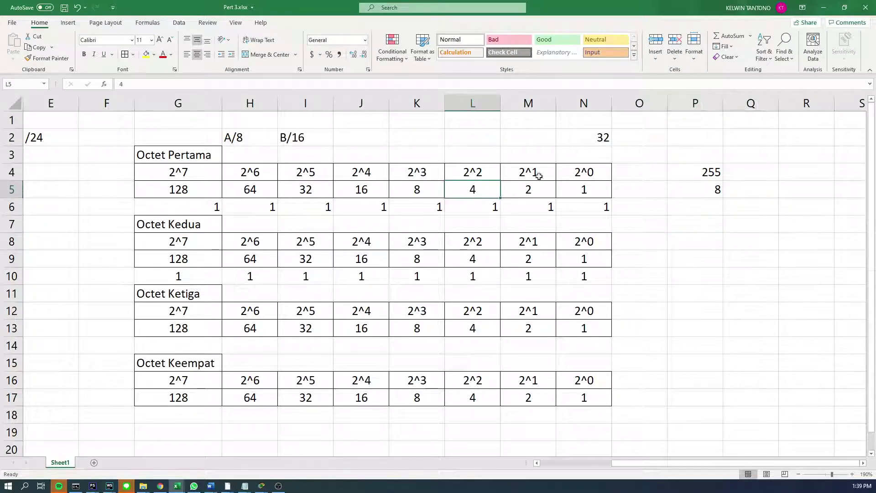
left_click_drag(700, 177, 694, 226)
left_click(699, 242)
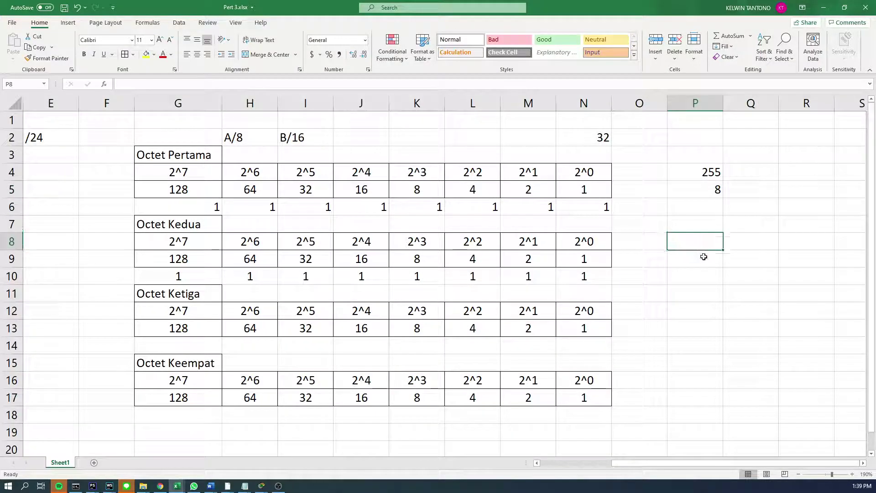
type("=SU")
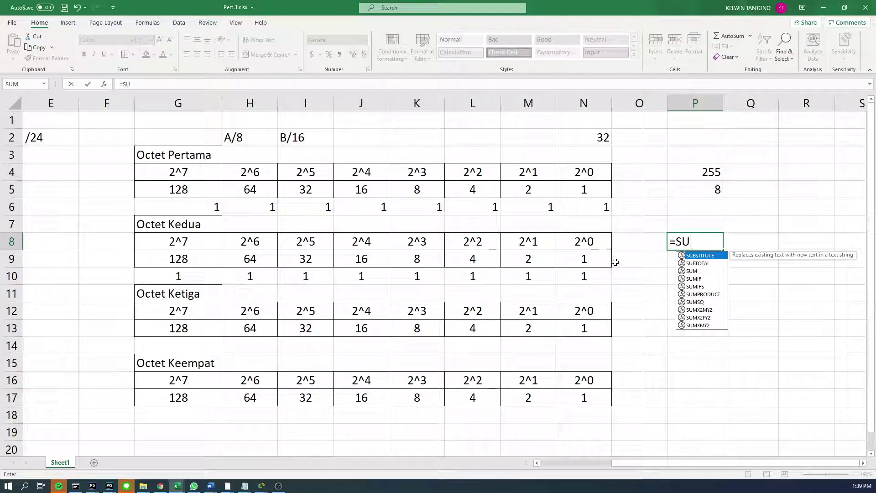
type("M(")
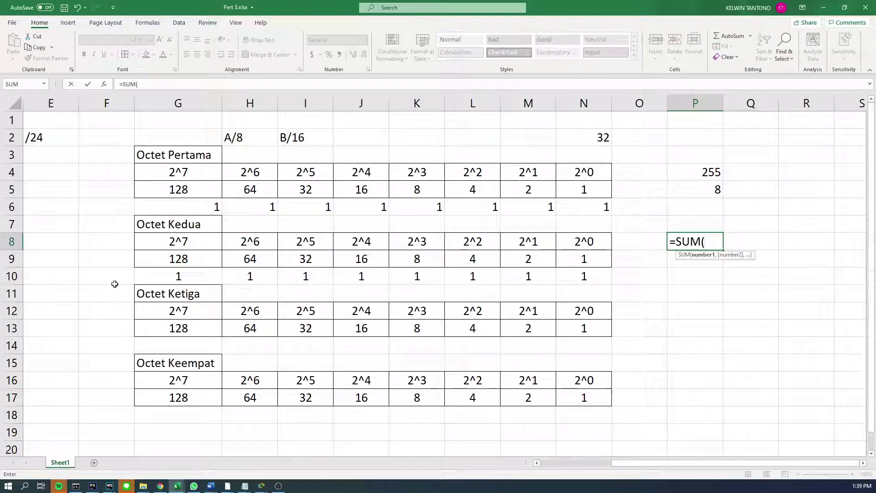
left_click_drag(174, 258, 572, 262)
key("Return")
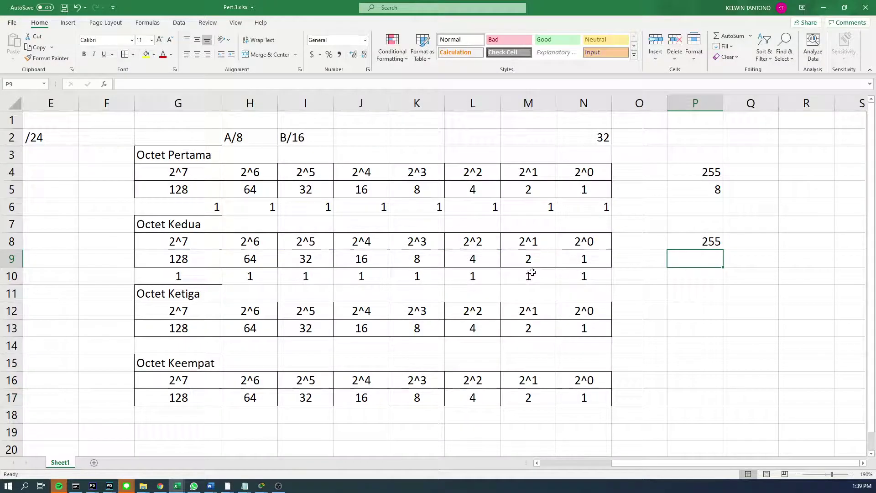
Count the second octet's network bits by summing G10:N10 in cell P9.
type("=SUM(")
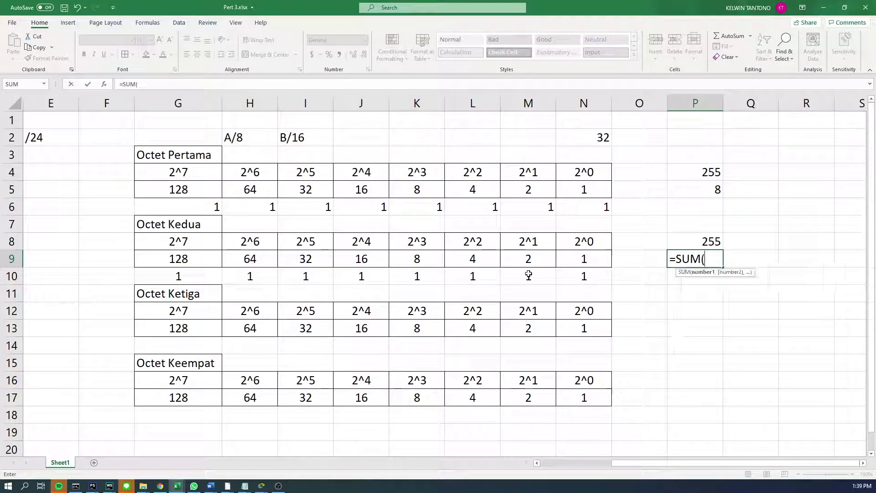
left_click_drag(159, 277, 593, 281)
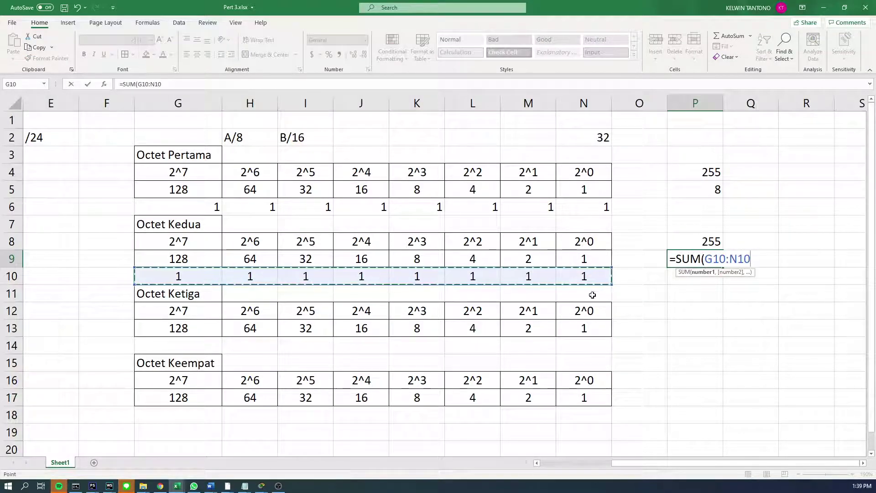
key("Return")
Enter the label SM in cell R7, beside the Octet Kedua sums.
key("Up")
key("Right")
key("Right")
key("Right")
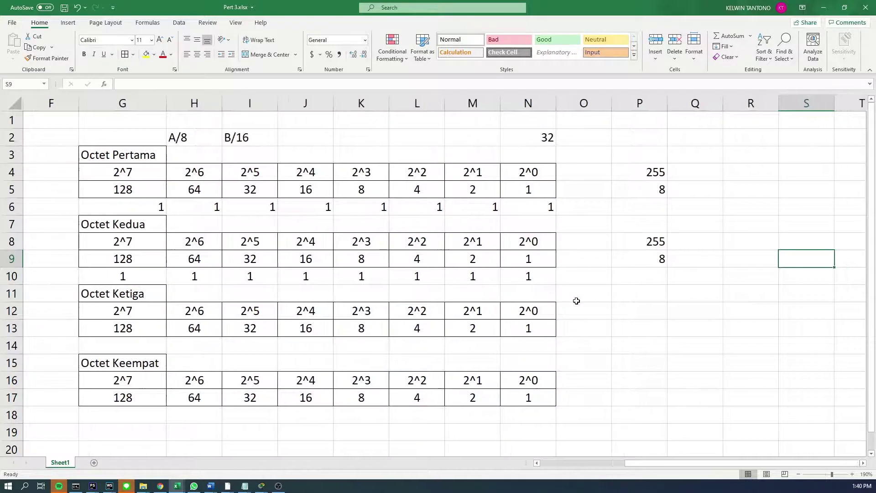
key("Left")
key("Left")
key("Up")
key("Up")
key("Right")
type("S")
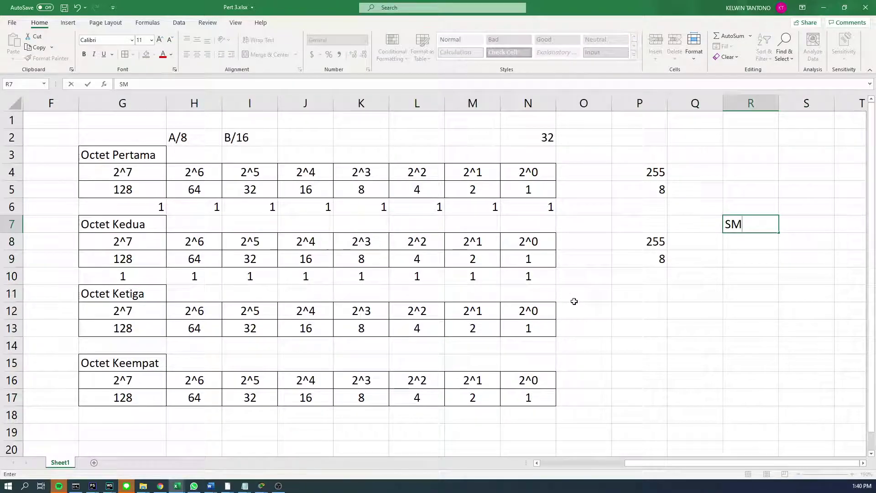
Add the network bit counts P5 and P9 in cell R8 with the SUM function.
key("Right")
key("Right")
key("Left")
key("Down")
key("Left")
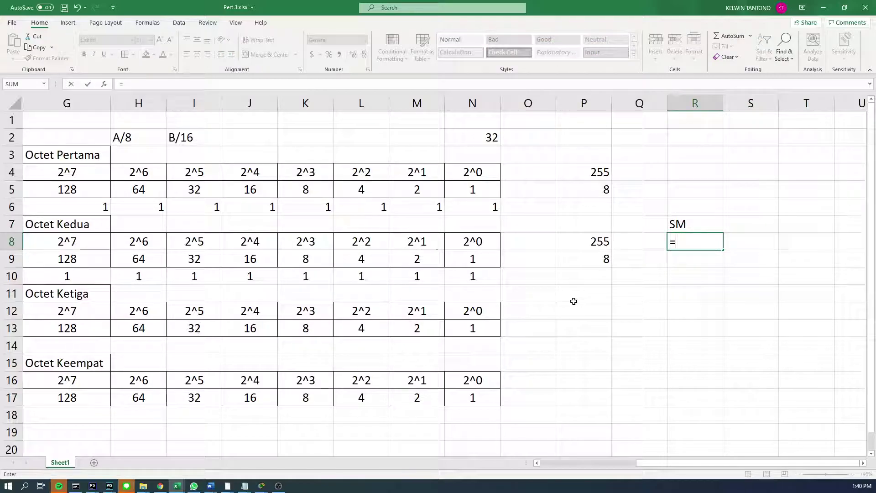
type("=SUM(")
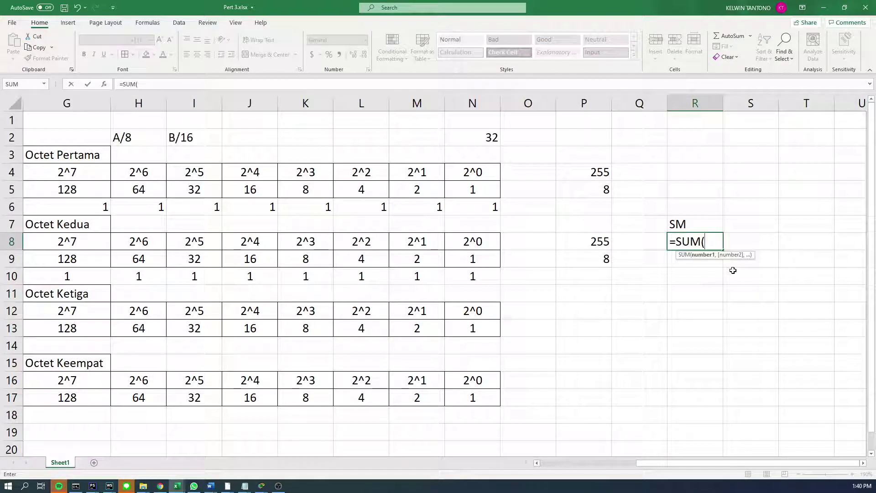
left_click(585, 196)
type(",")
left_click(585, 259)
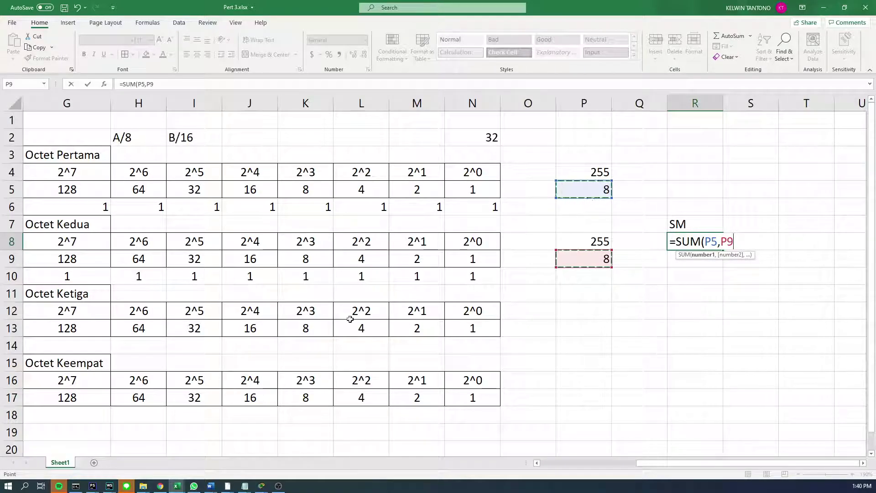
key("Return")
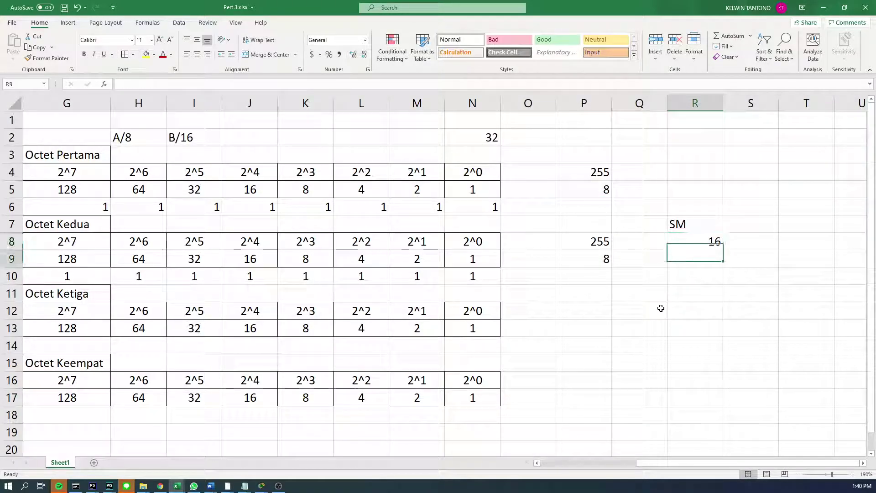
Enter the class label C/24 in cell J2, beside B/16.
key("Left")
key("Left")
key("Left")
key("Left")
key("Left")
key("Left")
key("Left")
key("Left")
key("Left")
key("Left")
key("Left")
key("Left")
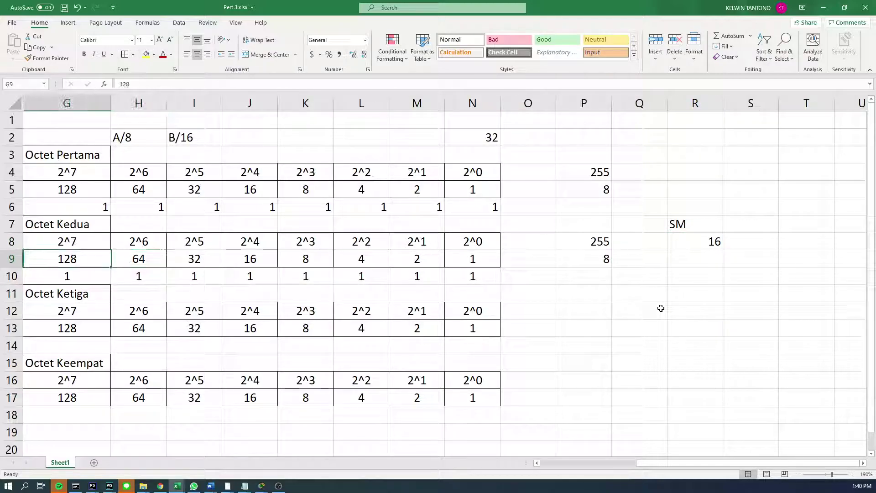
left_click(137, 342)
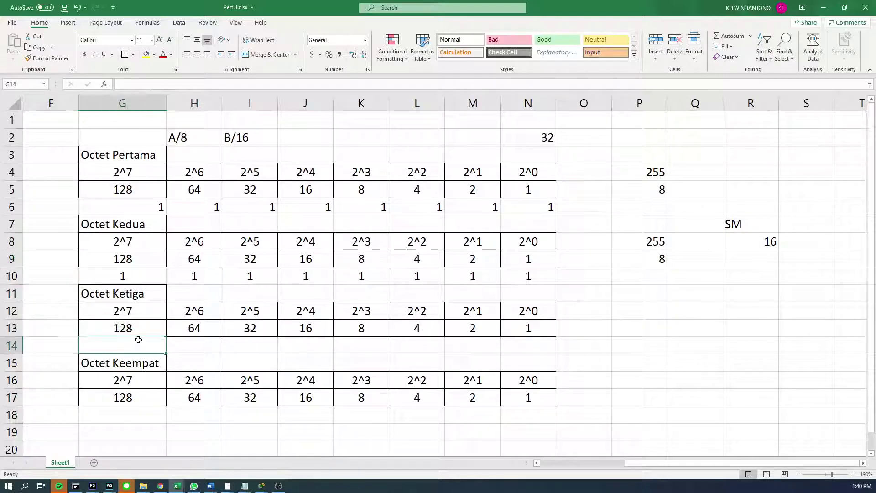
left_click(294, 135)
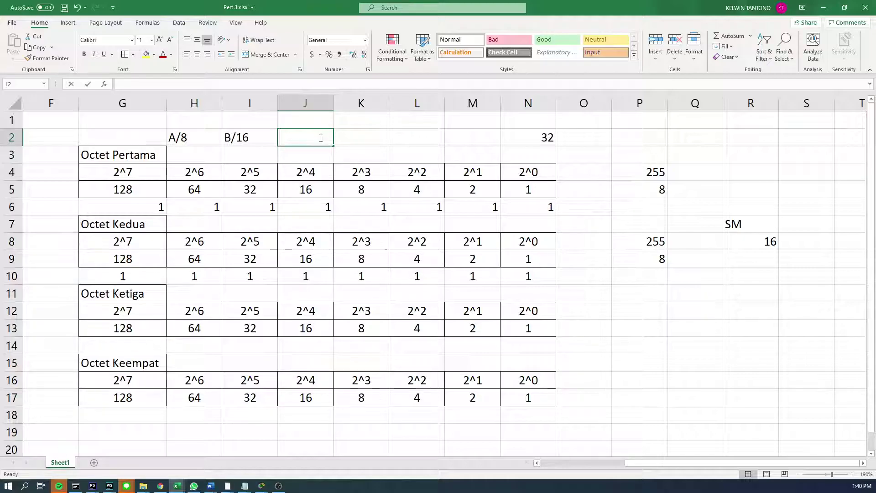
type("C")
key("BackSpace")
type("4")
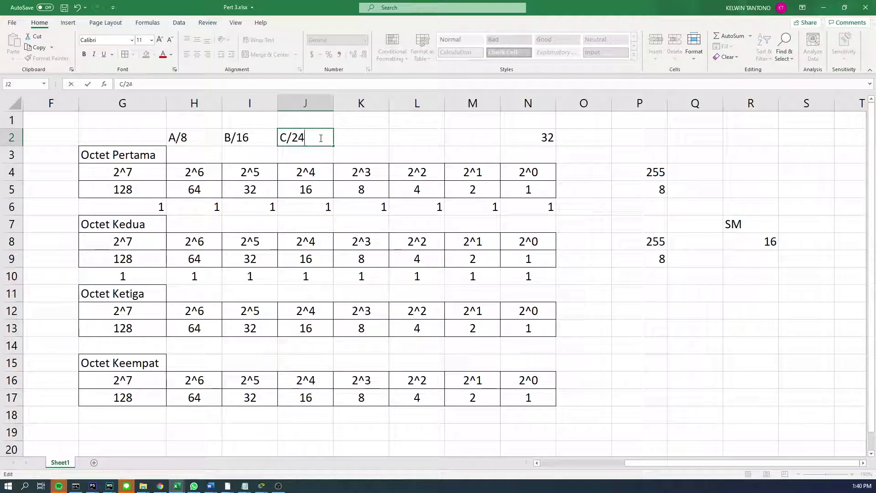
key("Return")
Enter 1 in every cell of G14:N14, below the Octet Ketiga table.
left_click(133, 349)
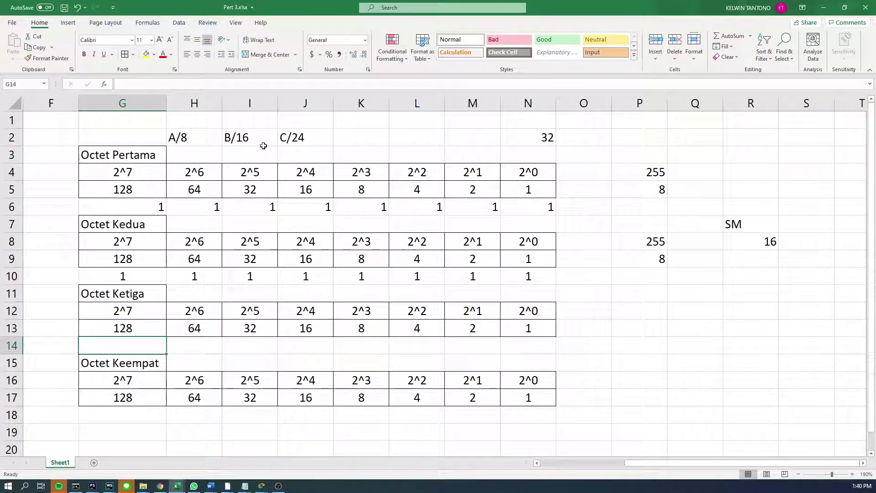
type("1")
key("Tab")
type("1")
key("Tab")
type("1")
key("Tab")
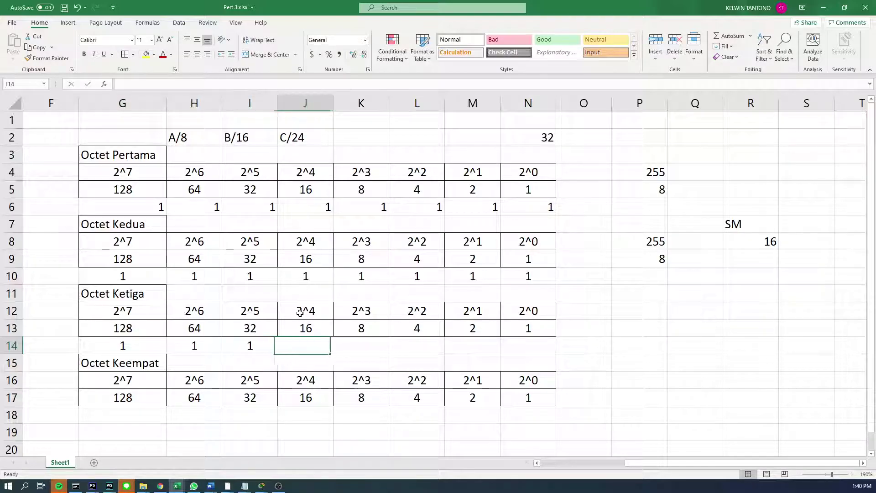
type("1")
key("Tab")
type("1")
key("Tab")
type("1")
key("Tab")
type("1")
key("Tab")
type("1")
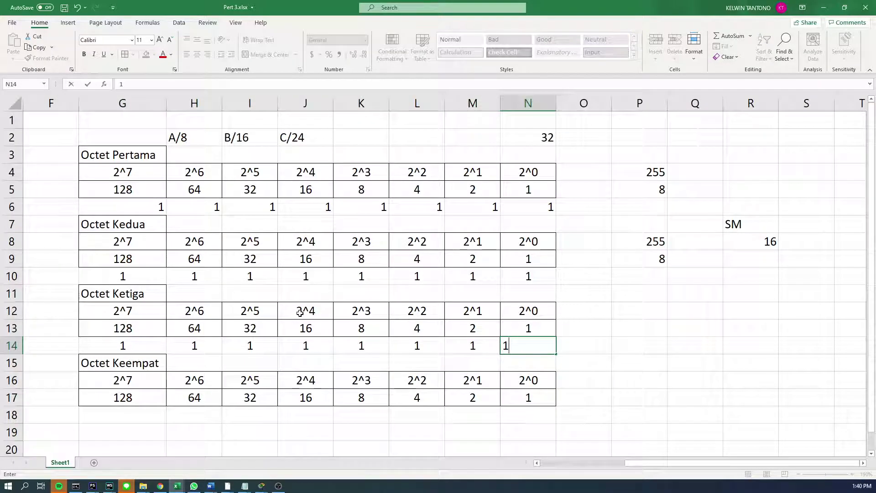
key("Tab")
Sum the Octet Ketiga place values G13:N13 in cell P12 with the SUM function.
left_click_drag(113, 146, 126, 331)
left_click(717, 310)
left_click(664, 307)
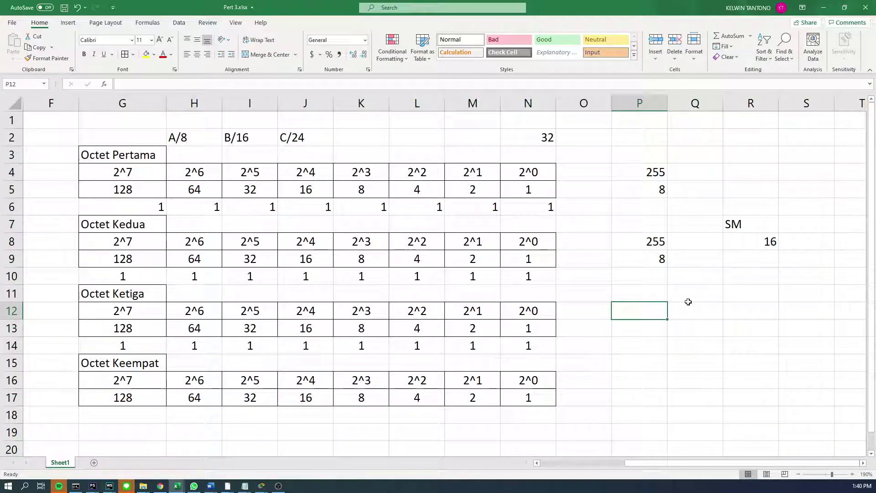
type("=SUM(")
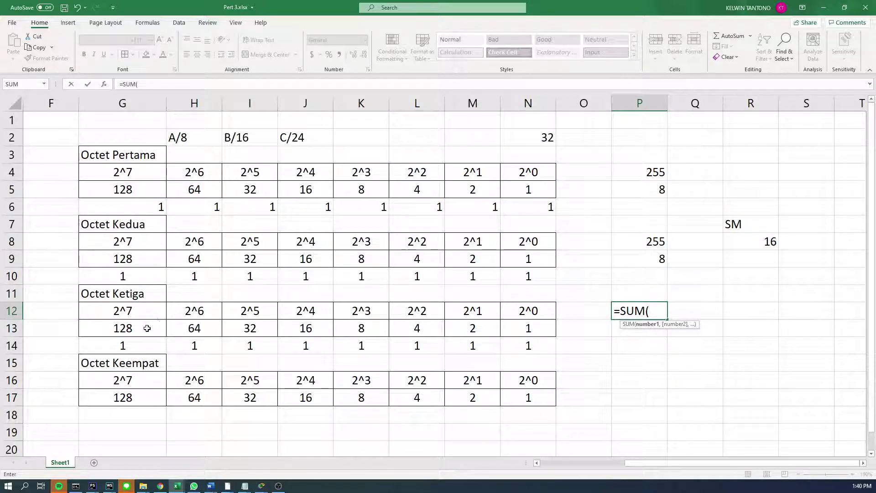
left_click_drag(148, 327, 553, 326)
key("Return")
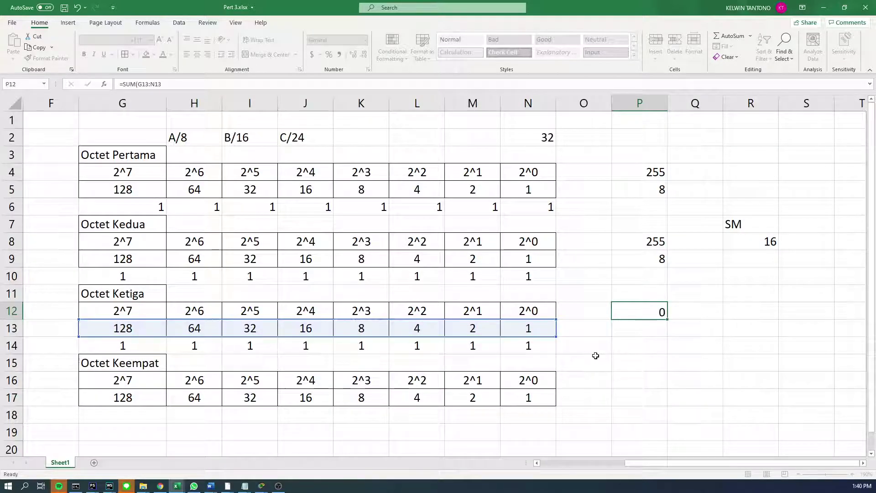
Count the third octet's network bits by summing G14:N14 in cell P13.
type("=SUM(")
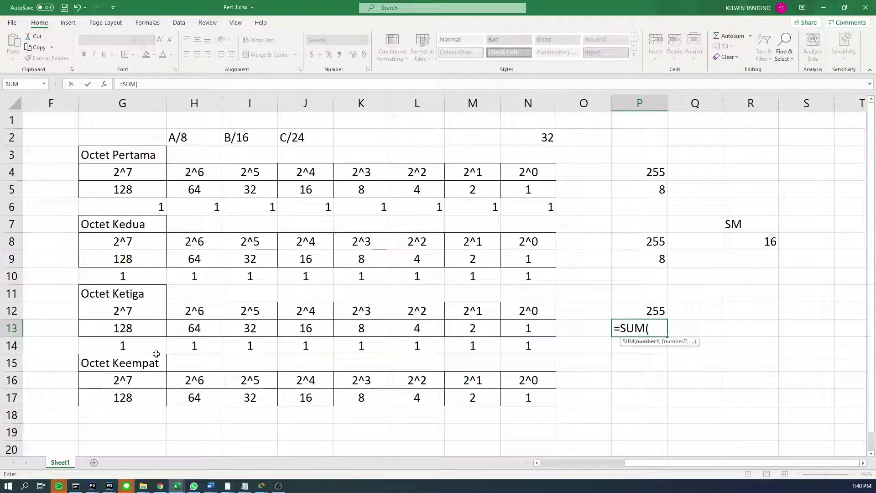
left_click_drag(157, 351, 512, 354)
key("Return")
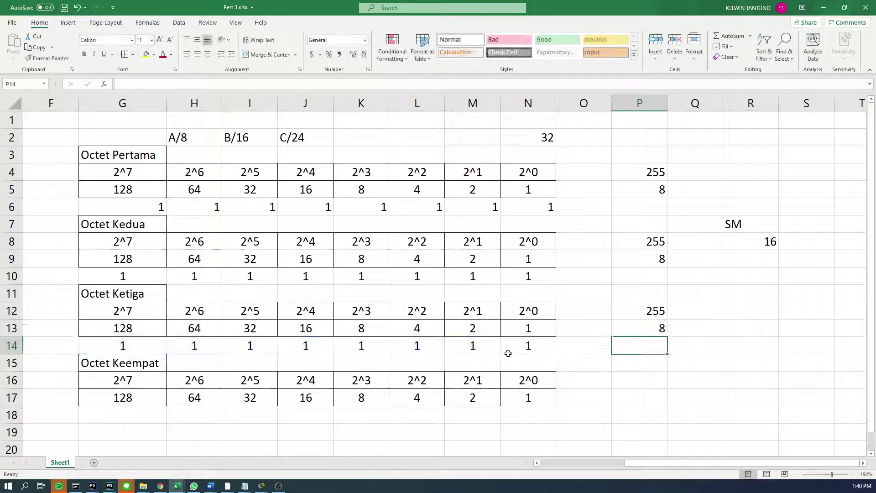
Extend the SM formula in cell R8 to include the third octet's bit count from P13.
key("Up")
key("Right")
key("Right")
key("Up")
key("Up")
key("Up")
key("Up")
key("Up")
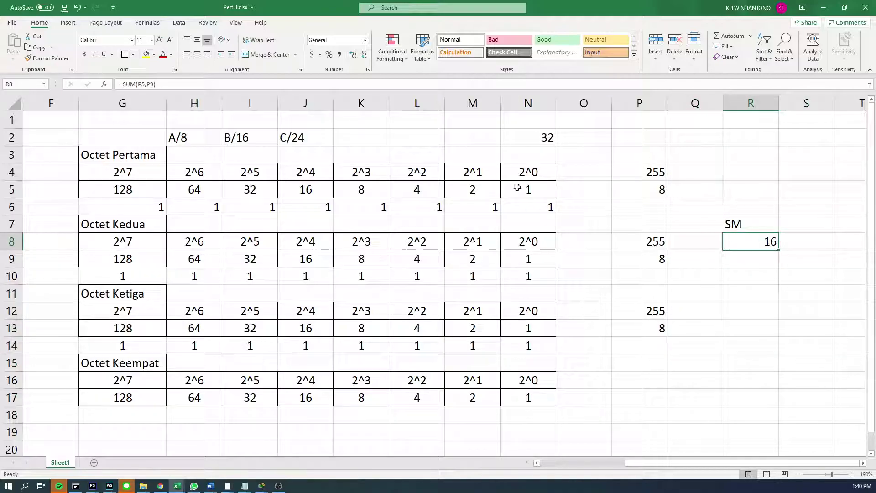
left_click(154, 86)
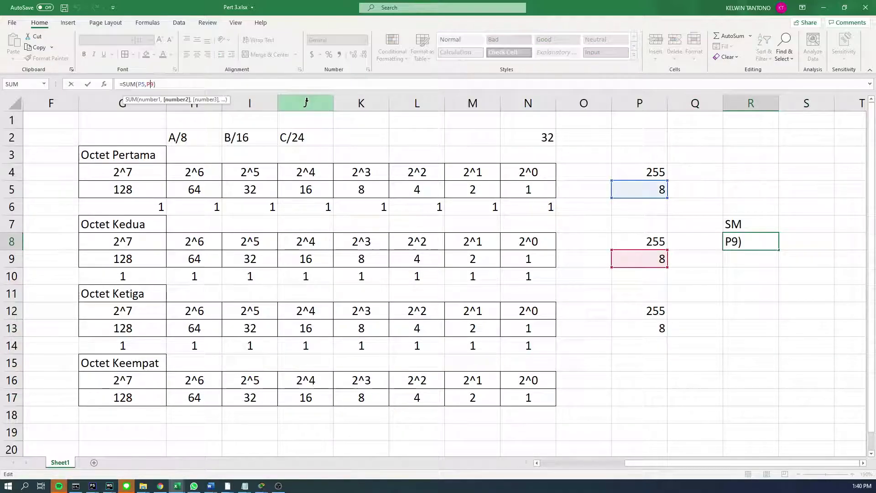
type(",")
key("BackSpace")
key("Right")
type(",")
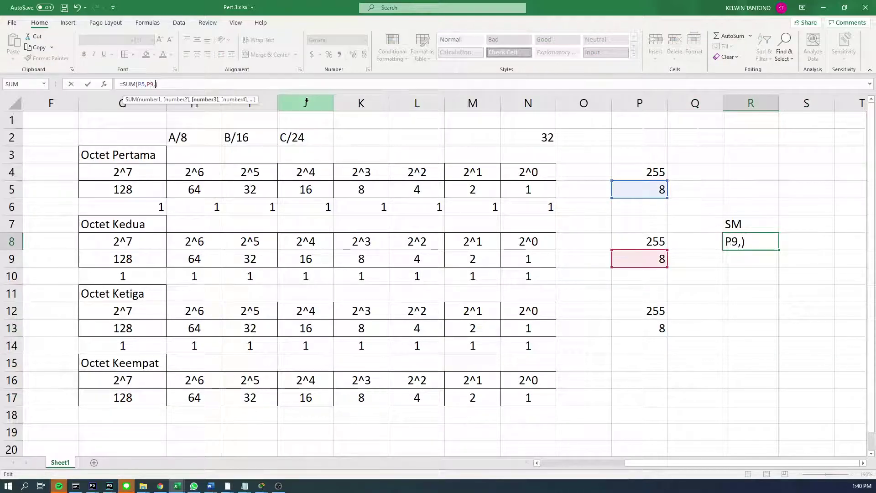
left_click(613, 321)
key("Return")
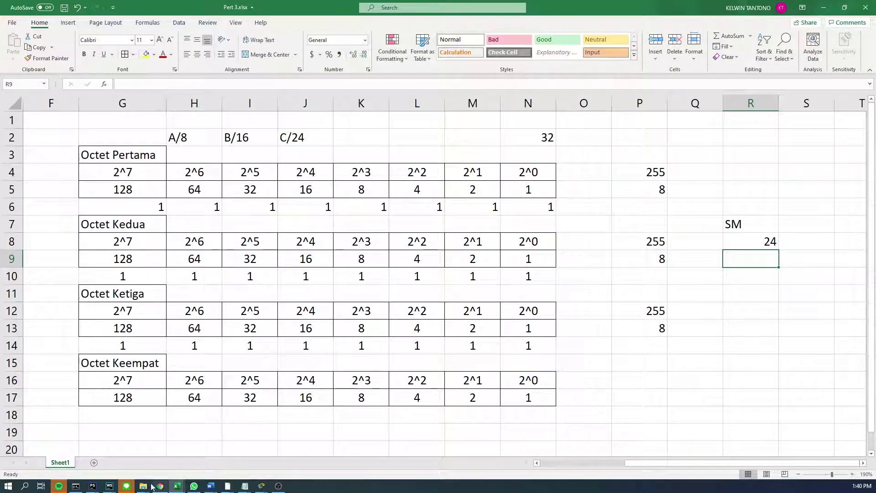
left_click(127, 486)
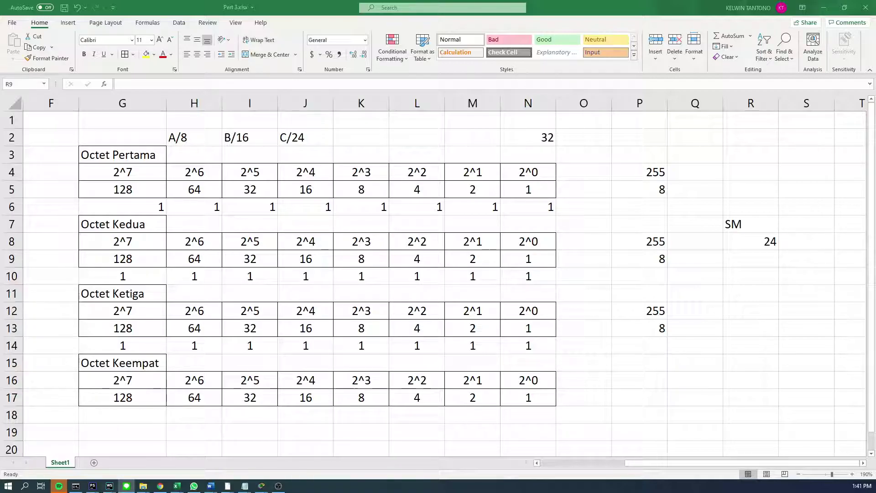
left_click(548, 317)
key("Left")
key("Left")
key("Left")
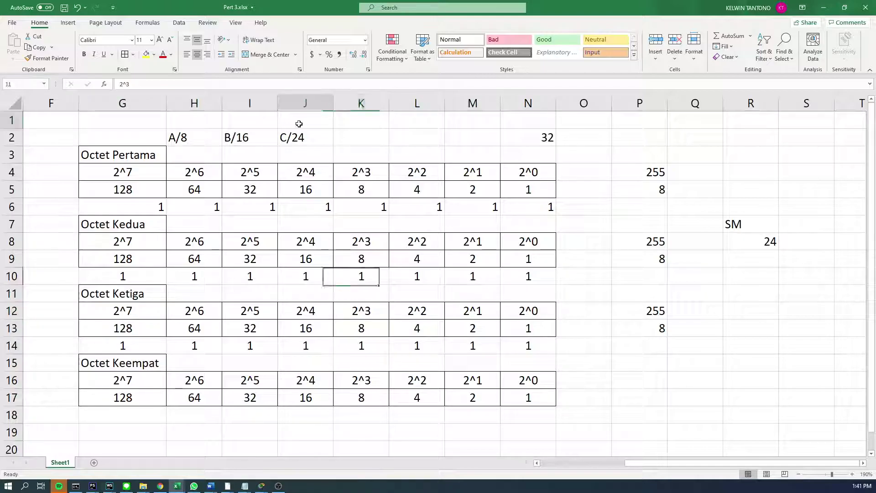
Enter the heading Submet Mask in merged and centered cells J1:N1 and save the workbook.
left_click_drag(297, 121, 549, 122)
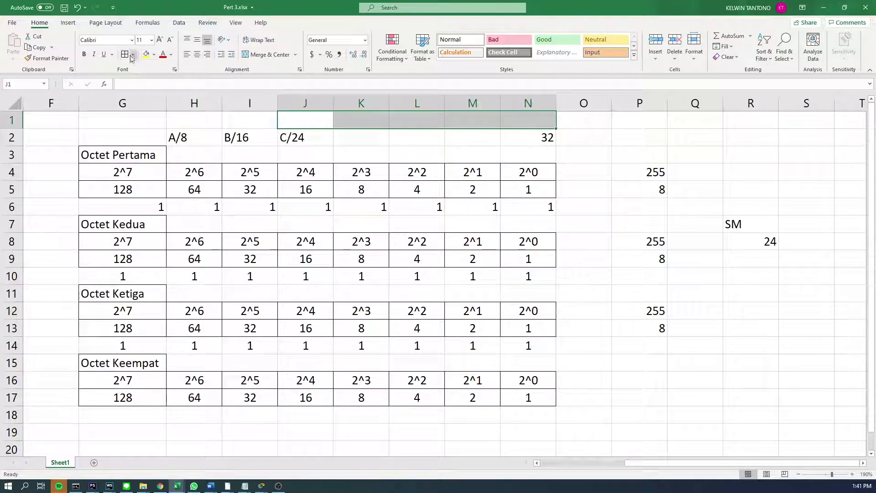
left_click(267, 54)
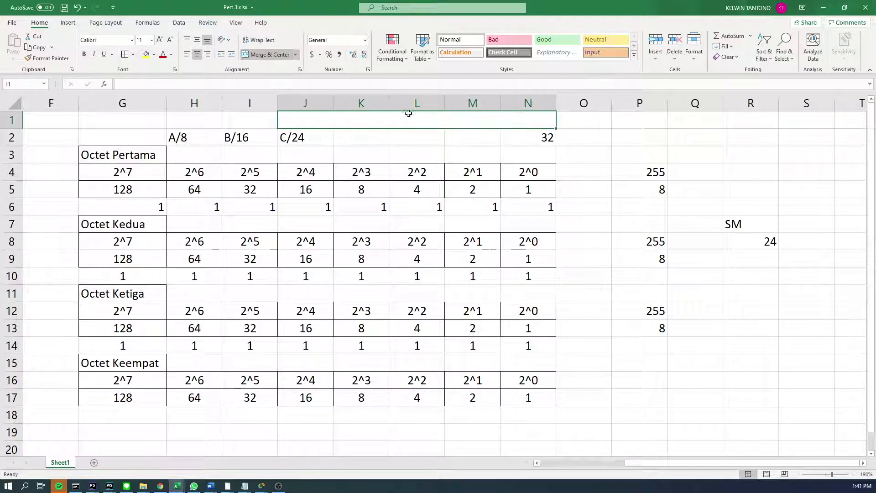
left_click(370, 83)
type("Submet Ma")
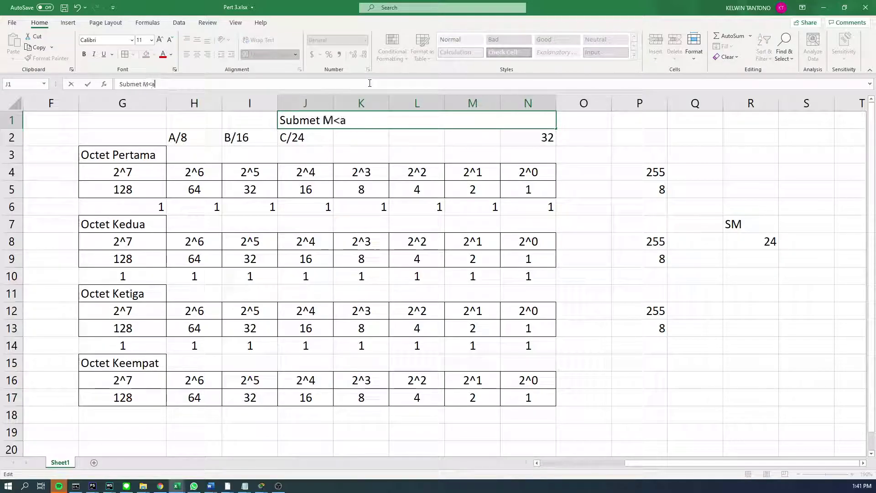
key("BackSpace")
key("BackSpace")
type("Mask")
key("Return")
key("ctrl+s")
key("Up")
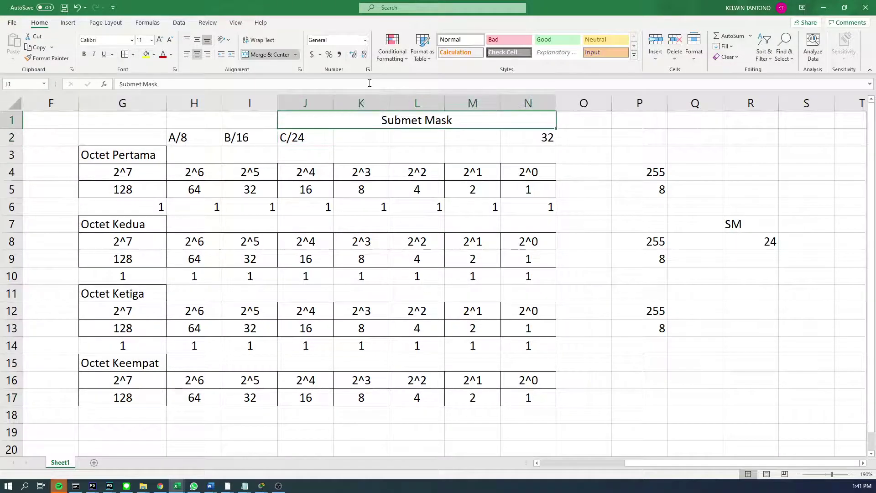
Review row 4 from the division list in column B across the octet tables to column R.
left_click(288, 172)
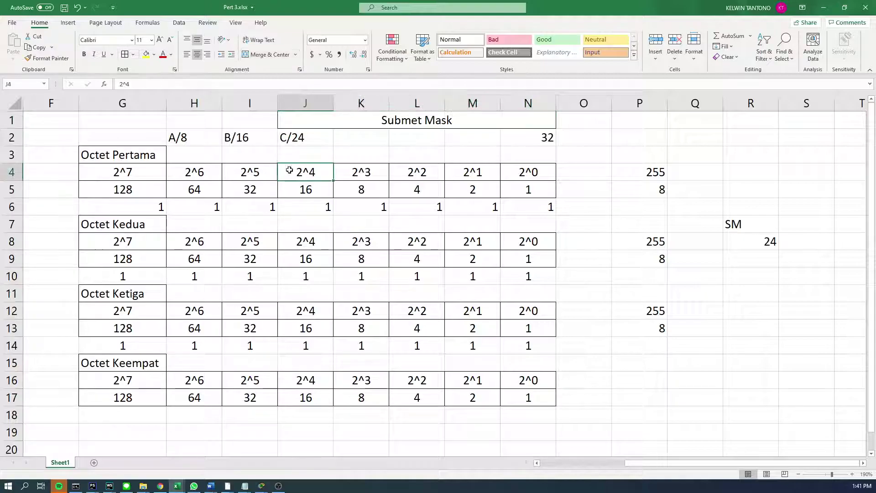
key("Left")
key("Left")
key("Left")
key("Left")
key("Left")
key("Left")
key("Left")
key("Left")
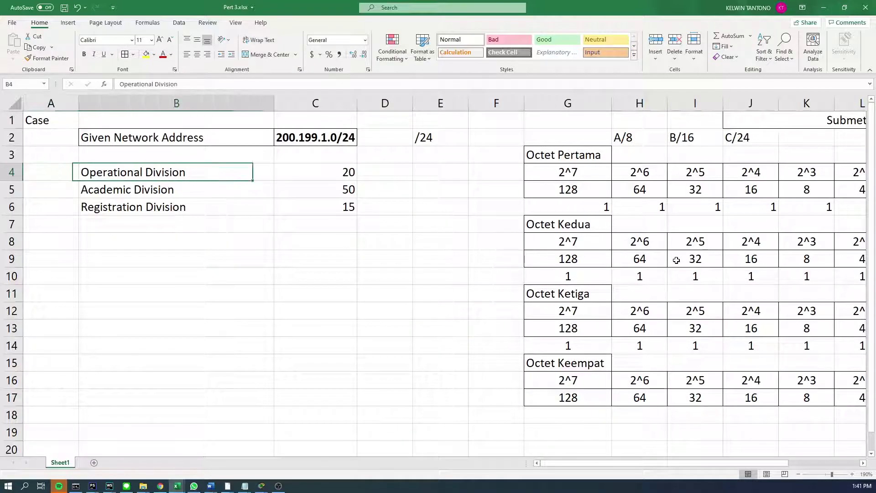
key("Right")
key("Right")
key("Right")
key("Right")
key("Right")
key("Right")
key("Right")
key("Right")
key("Right")
key("Right")
key("Right")
key("Right")
key("Right")
key("Right")
key("Right")
key("Right")
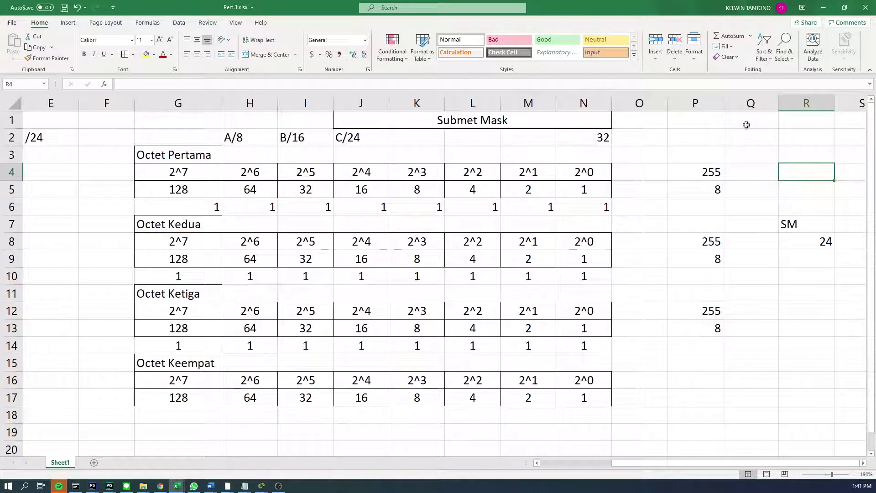
Switch to the Word document and examine the example's /24 subnet mask in binary and decimal form and its class.
left_click(824, 7)
left_click(284, 272)
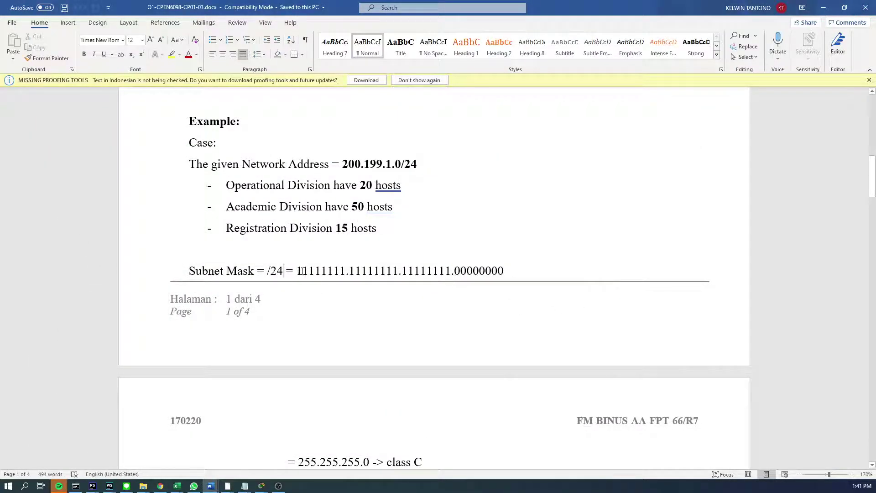
left_click_drag(189, 271, 347, 271)
left_click(369, 271)
scroll(364, 272, "down", 2)
scroll(365, 271, "down", 3)
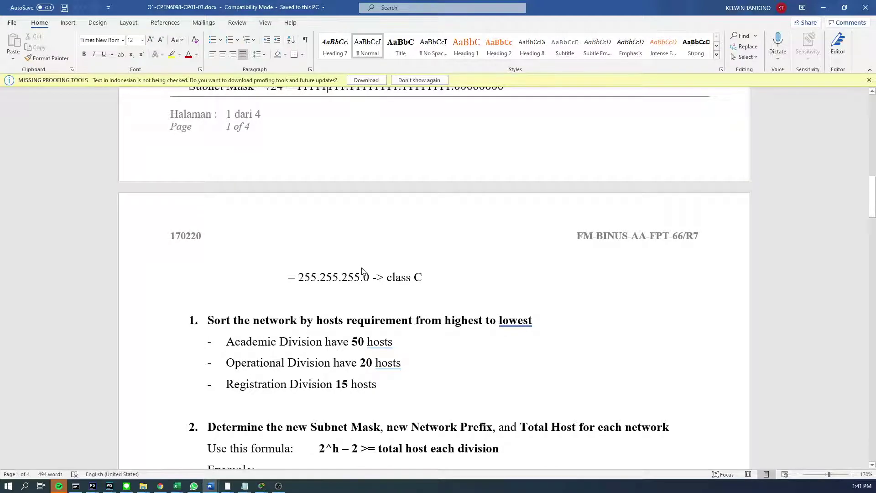
scroll(362, 271, "up", 6)
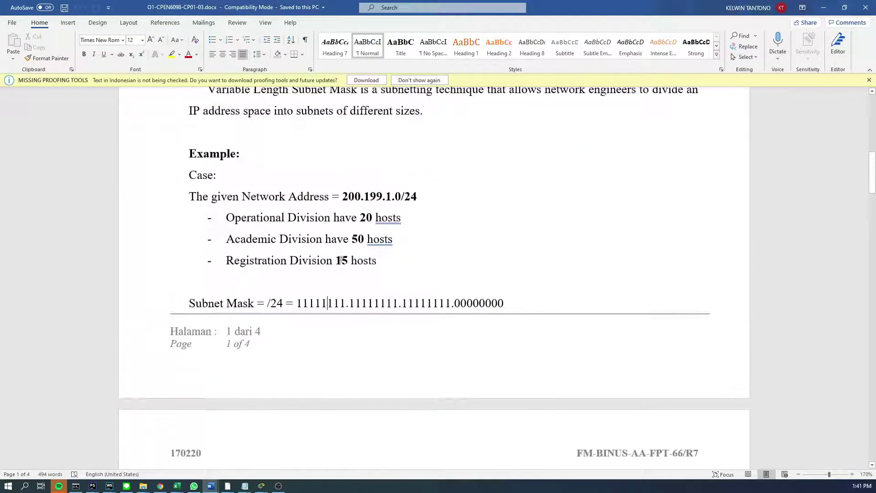
scroll(350, 315, "down", 4)
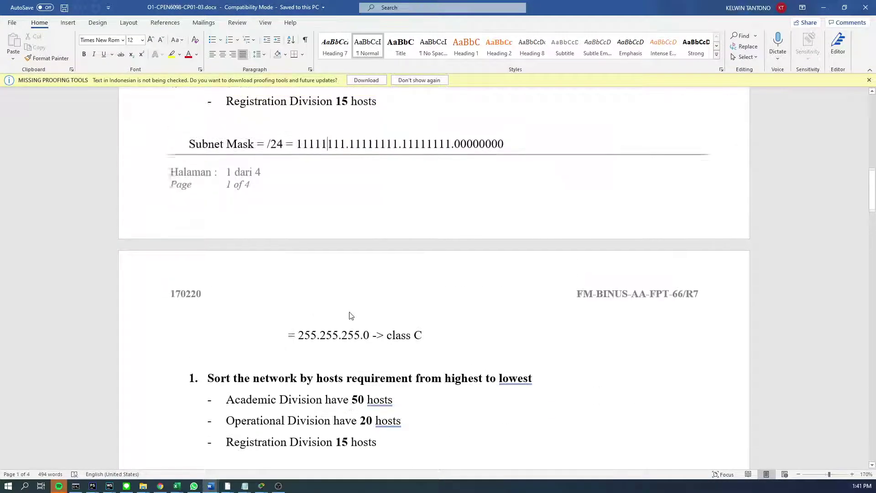
Recheck the example's network address, division host counts and binary /24 subnet mask in the Word document.
scroll(351, 316, "up", 2)
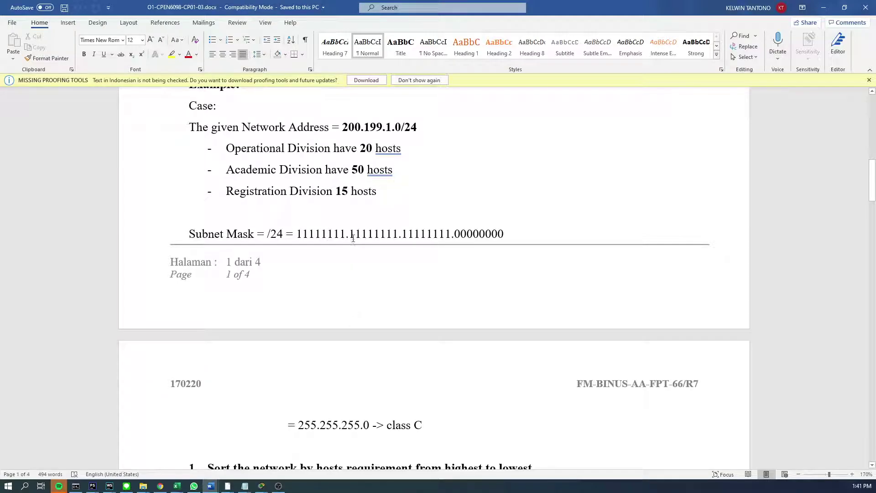
scroll(357, 227, "down", 1)
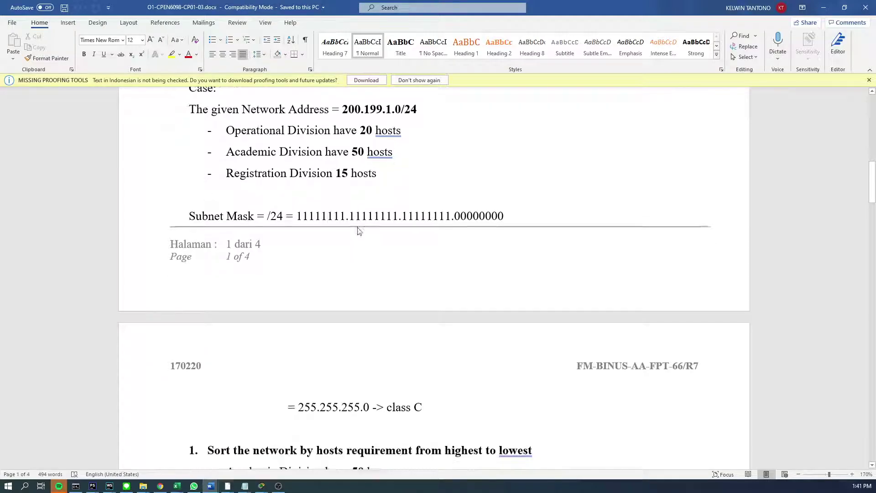
scroll(358, 231, "up", 1)
scroll(359, 233, "down", 1)
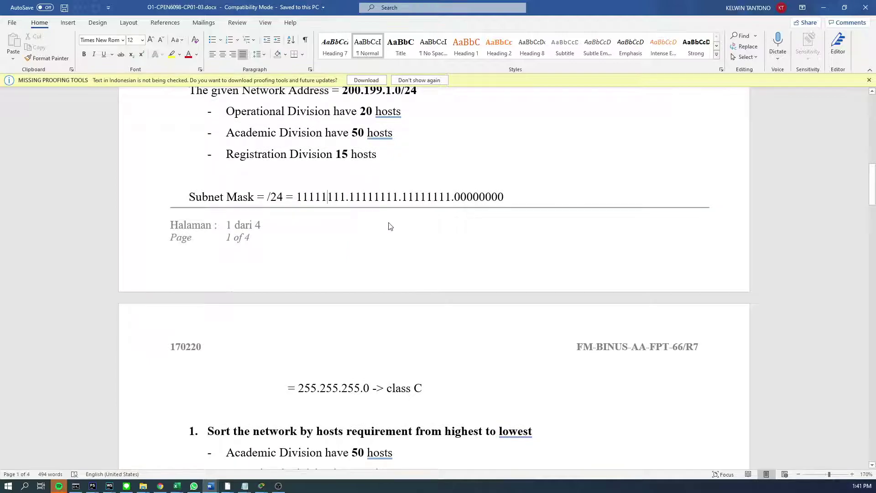
Switch to the Excel workbook and enter 0 in each cell of G18:N18 beneath the Octet Keempat table.
key("alt+Tab")
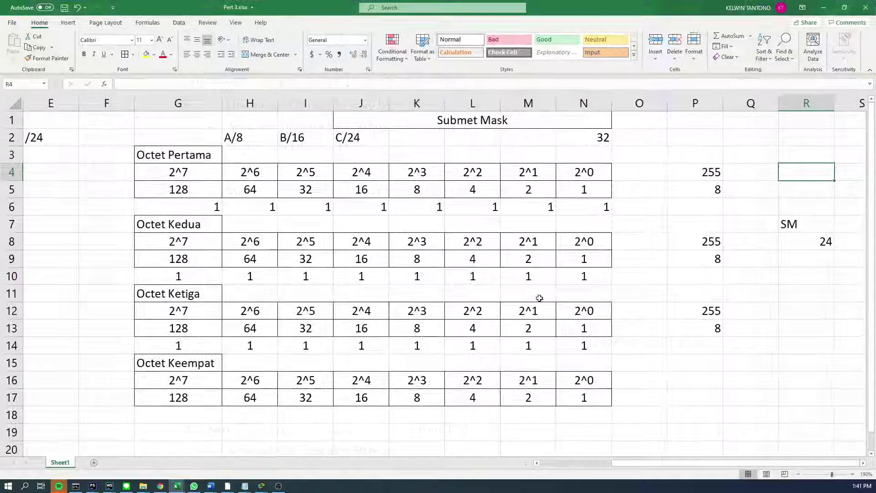
scroll(525, 354, "down", 3)
scroll(320, 356, "up", 2)
left_click_drag(188, 363, 568, 364)
left_click(293, 369)
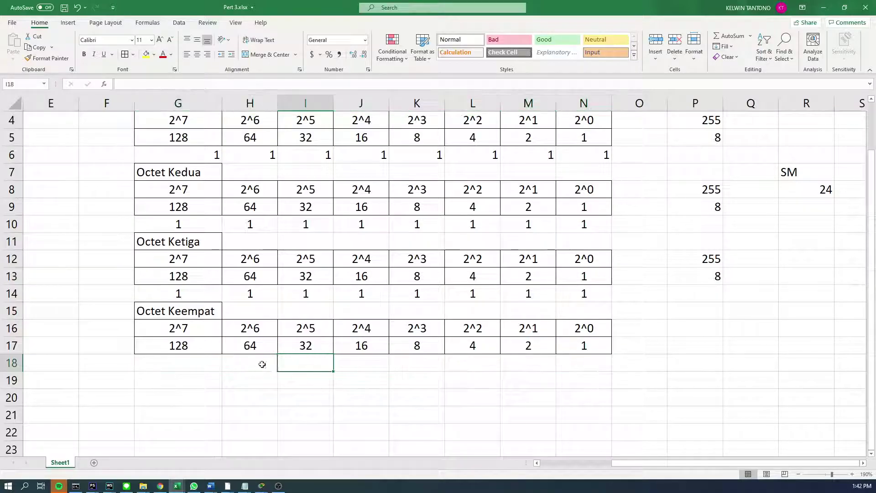
left_click(196, 364)
type("0")
key("Tab")
key("Tab")
type("0")
key("Tab")
type("0")
key("Tab")
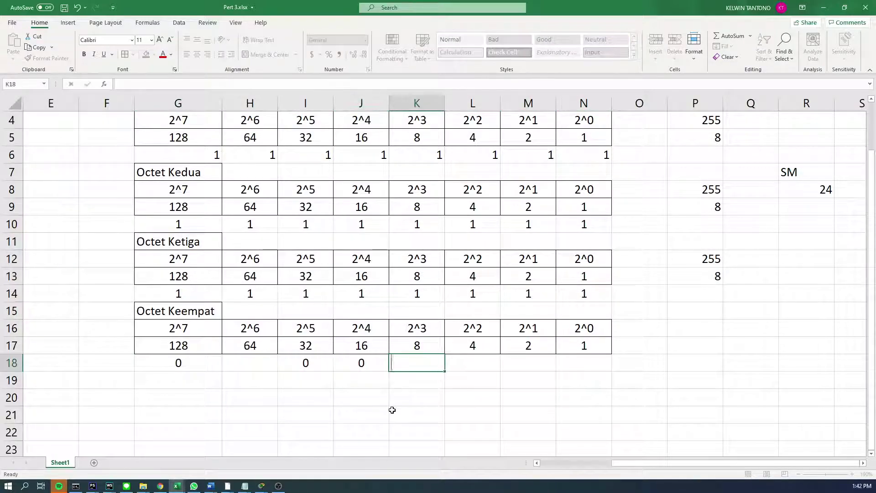
type("0")
key("Tab")
type("0")
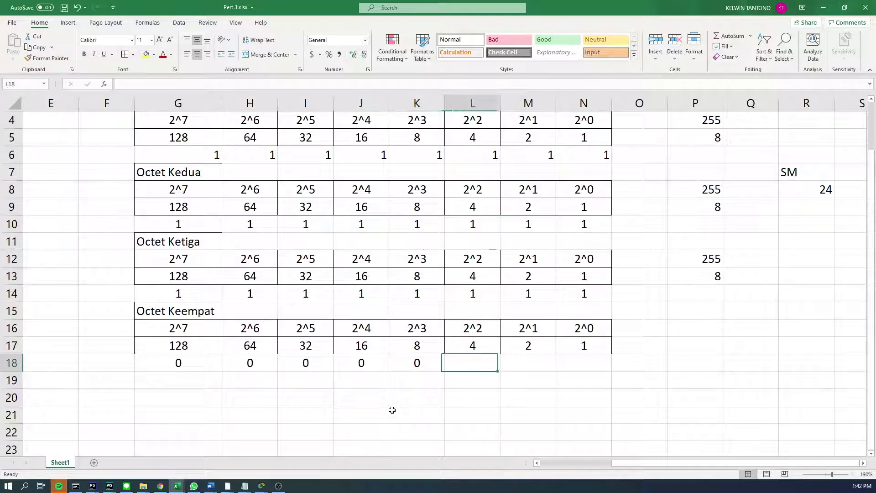
key("Tab")
type("0")
key("Tab")
type("0")
key("Tab")
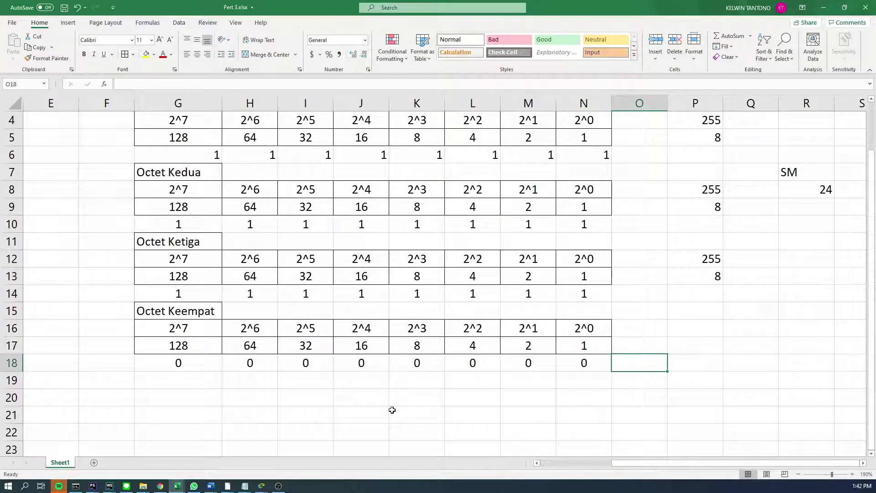
key("Tab")
key("Tab")
Enter a SUM formula in cell P16 that totals the fourth octet's place values in G17:N17.
left_click(691, 326)
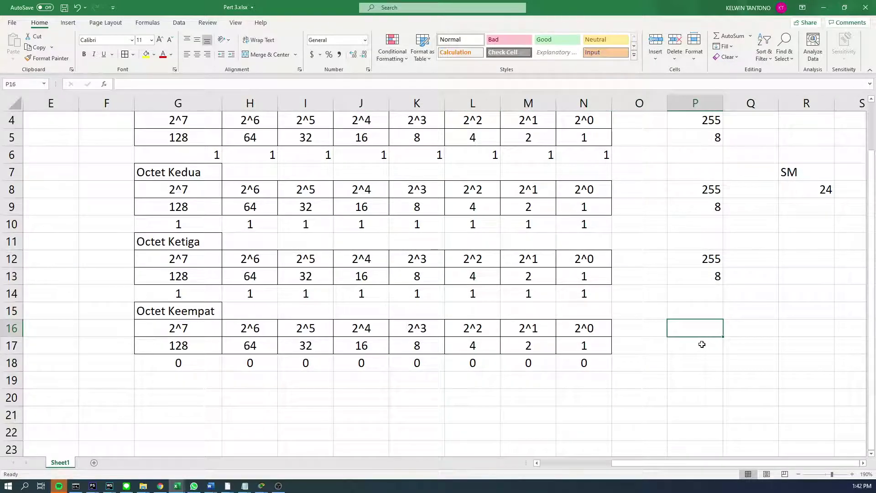
type("=SUM(")
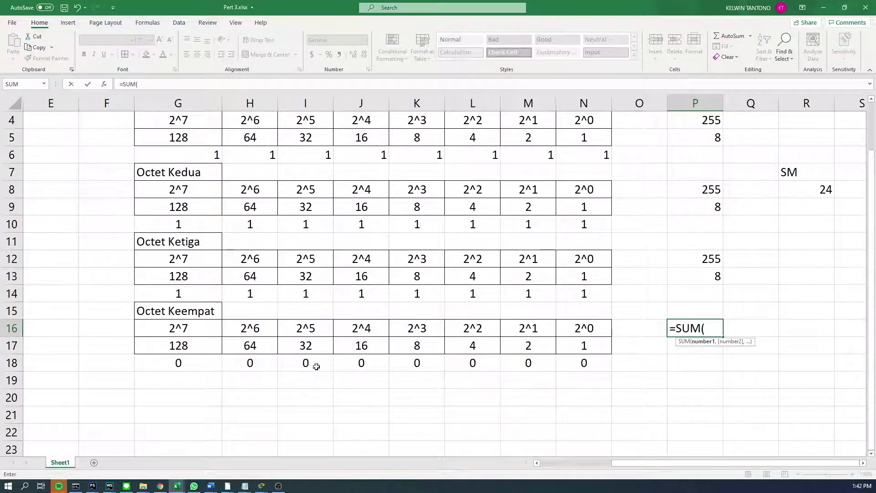
left_click_drag(197, 347, 594, 340)
key("Return")
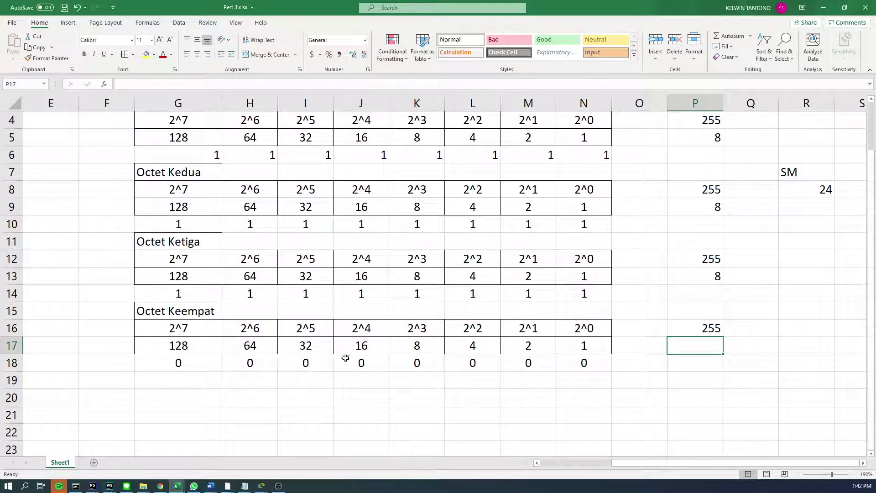
Review the fourth octet's bit row G18:N18 and the sum formula in P16.
left_click_drag(204, 363, 611, 362)
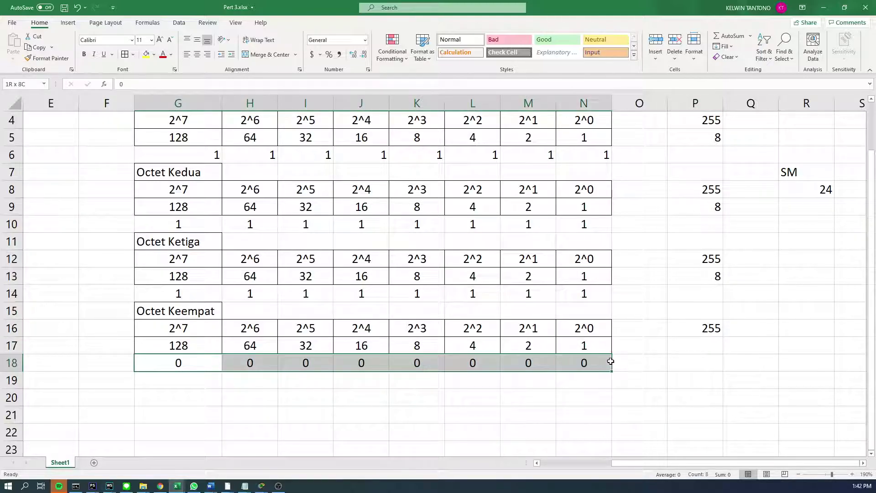
scroll(446, 297, "up", 1)
scroll(608, 377, "down", 3)
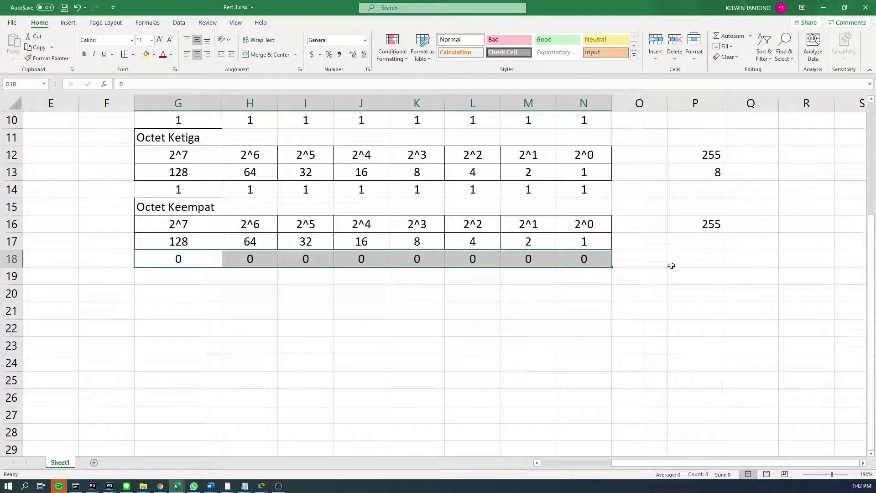
scroll(672, 266, "up", 1)
left_click(717, 276)
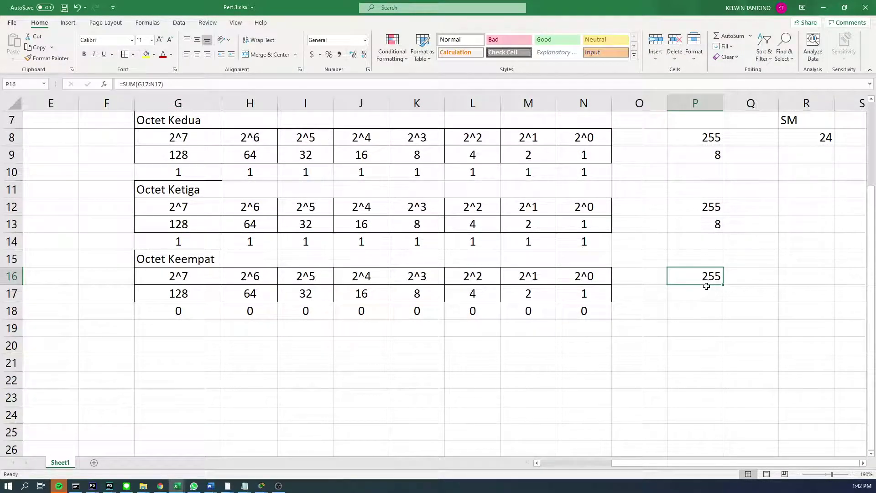
Switch to the Word document and highlight the last octet, 00000000, of the /24 subnet mask for examination.
key("alt+Tab")
scroll(589, 273, "down", 4)
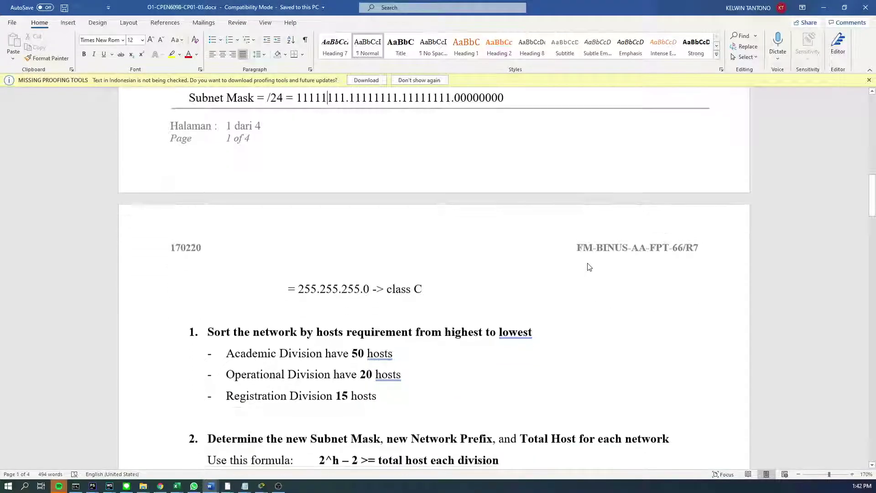
scroll(551, 271, "up", 4)
scroll(484, 192, "down", 1)
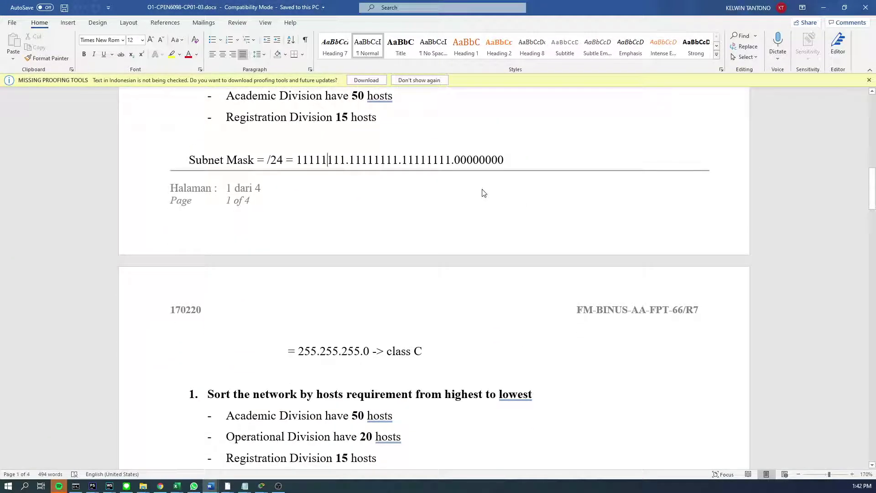
scroll(484, 193, "up", 6)
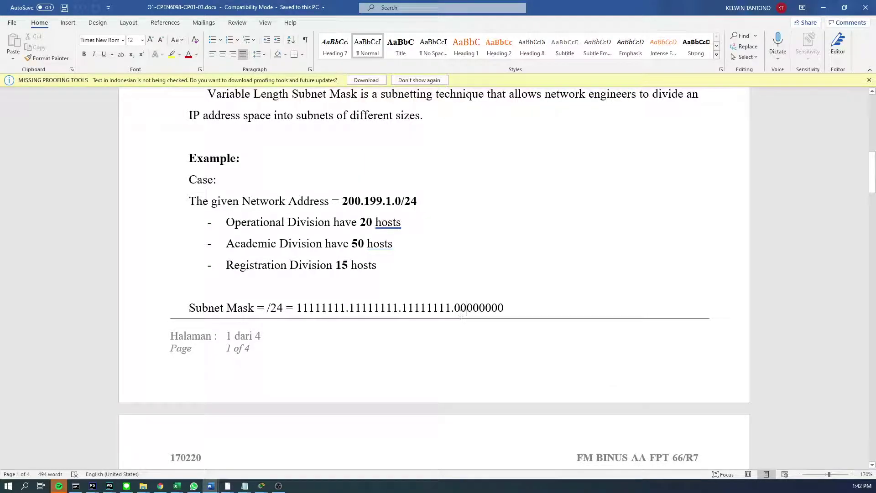
scroll(465, 347, "up", 11)
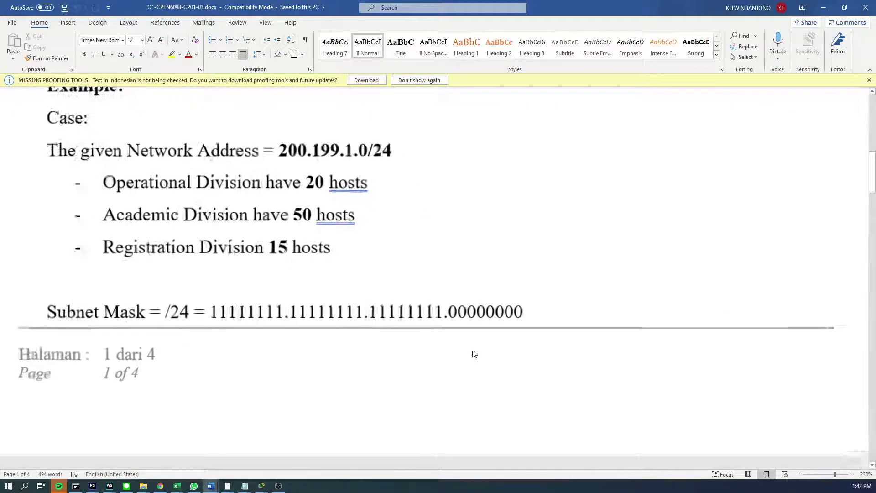
scroll(445, 381, "up", 2)
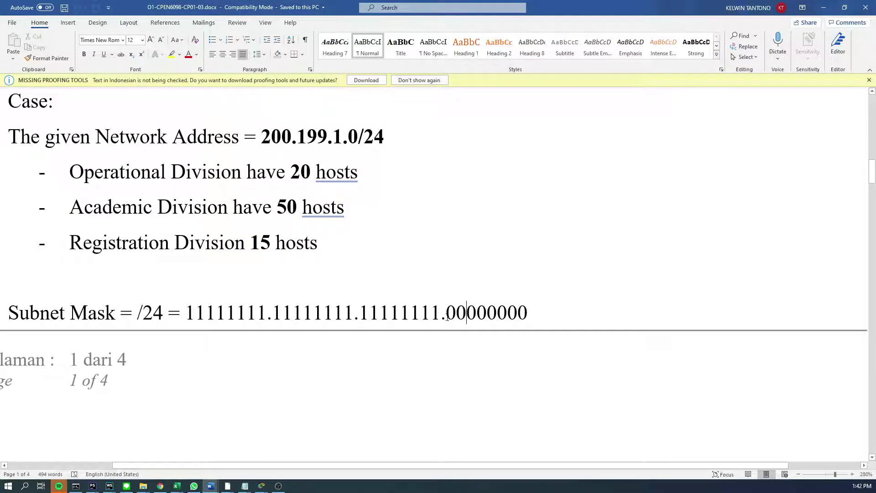
left_click_drag(447, 318, 530, 315)
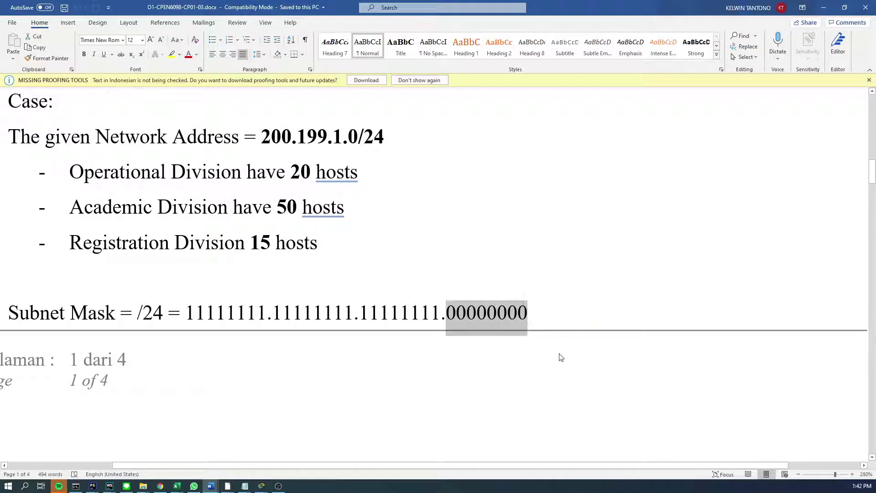
scroll(541, 357, "down", 6)
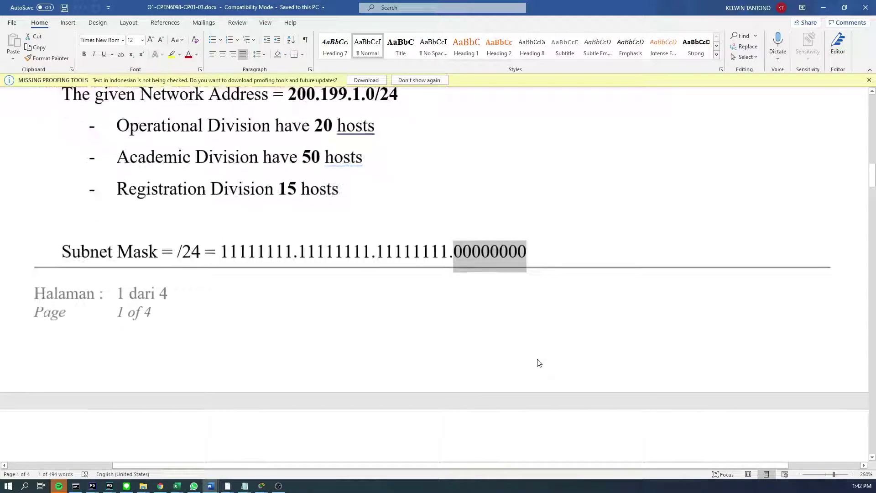
Return to the Excel workbook and inspect the fourth octet's bits in row 18 and place values in row 17.
key("alt+Tab")
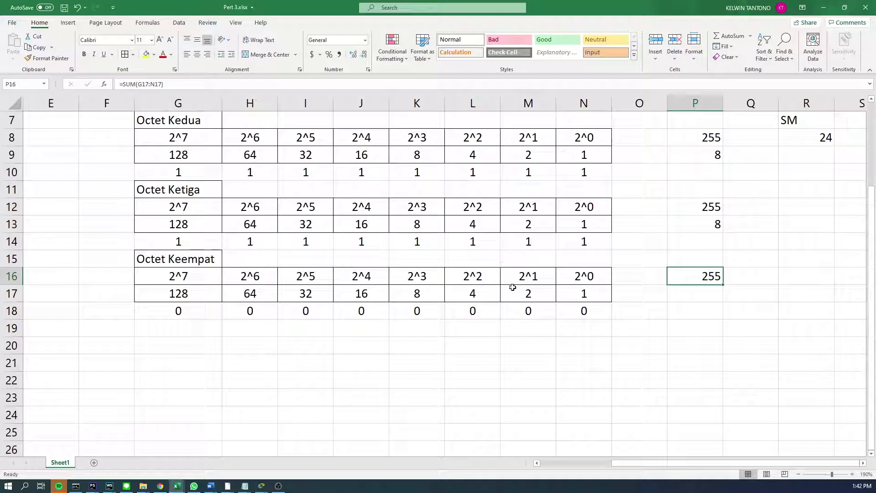
left_click_drag(575, 311, 176, 307)
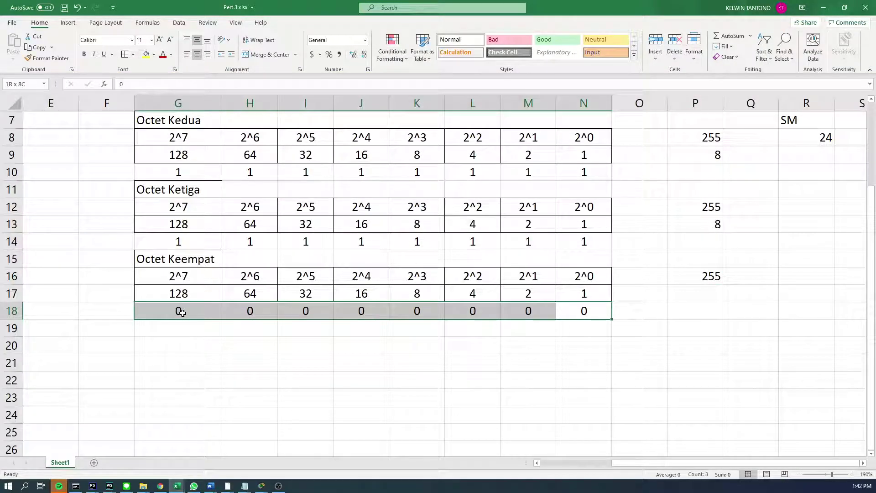
left_click(297, 362)
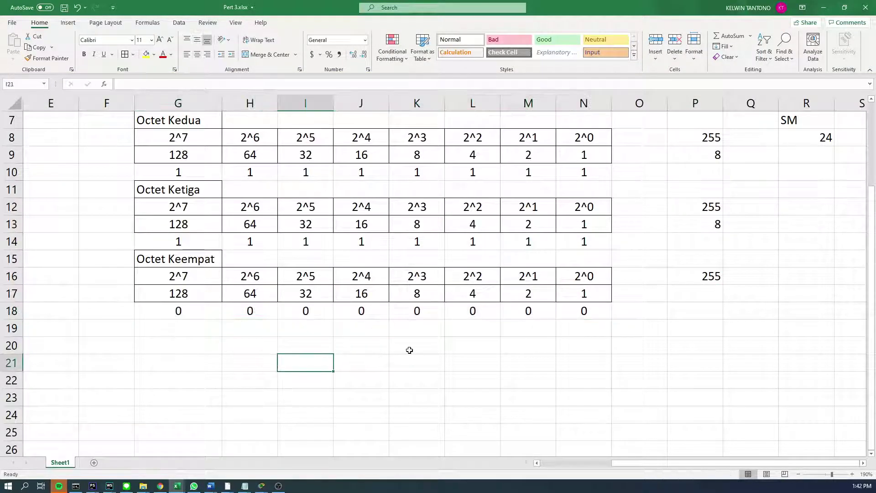
left_click(379, 346)
left_click(599, 334)
left_click(588, 340)
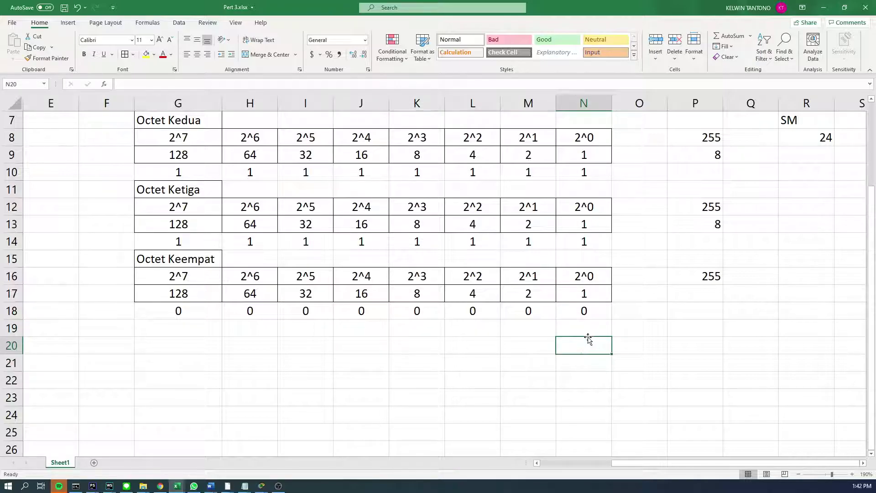
left_click_drag(585, 292, 204, 292)
Try 0 as the third octet's last bit in cell N14, check the SM total, and undo the change.
left_click(588, 246)
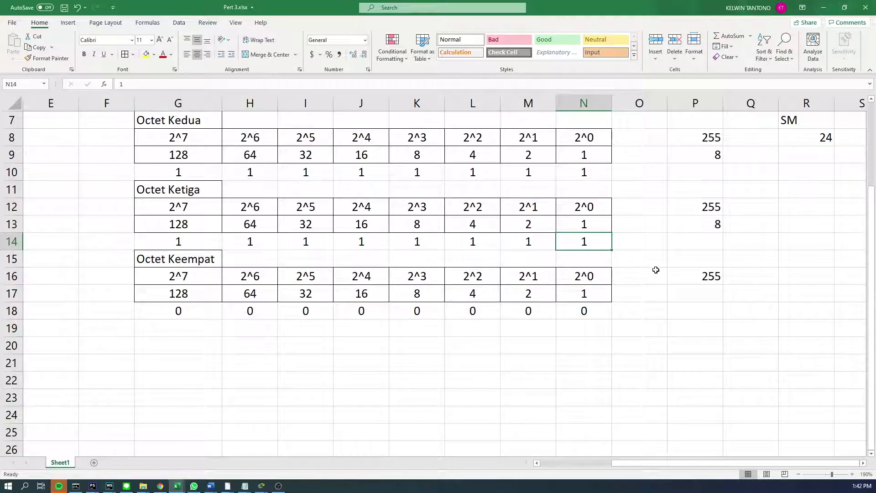
key("BackSpace")
key("ctrl+Return")
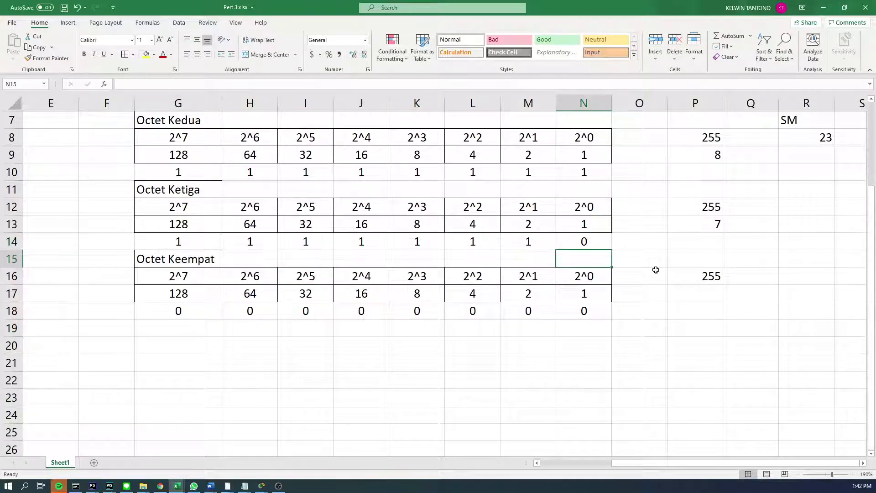
scroll(658, 273, "up", 2)
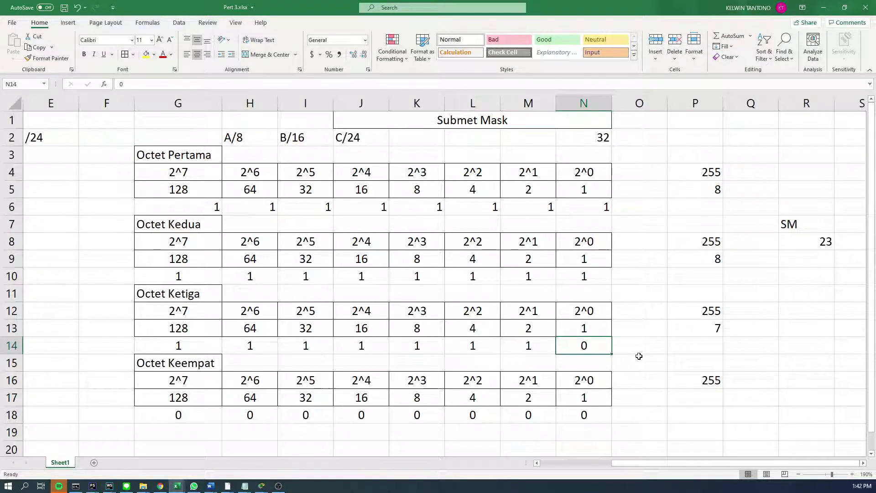
scroll(648, 357, "down", 3)
scroll(648, 358, "up", 3)
key("ctrl+z")
Set the third octet's first bit in cell G14 to 0 and save the workbook.
key("ctrl+Left")
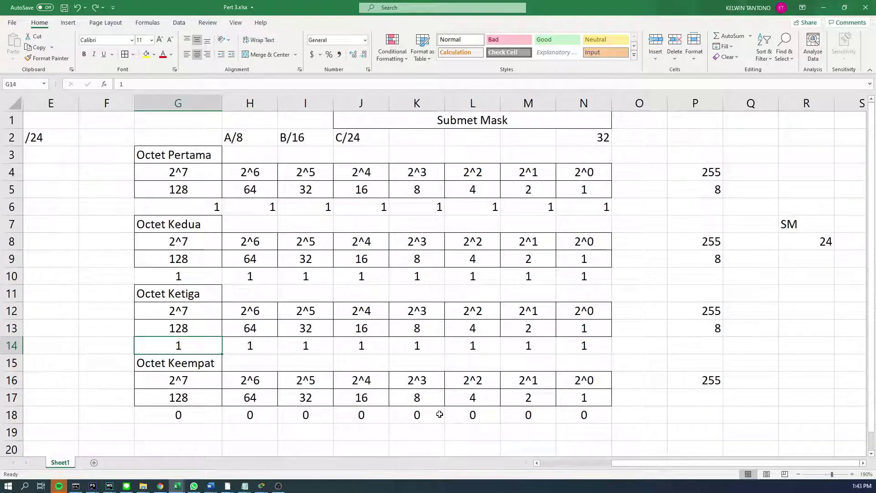
type("0")
key("Tab")
key("Left")
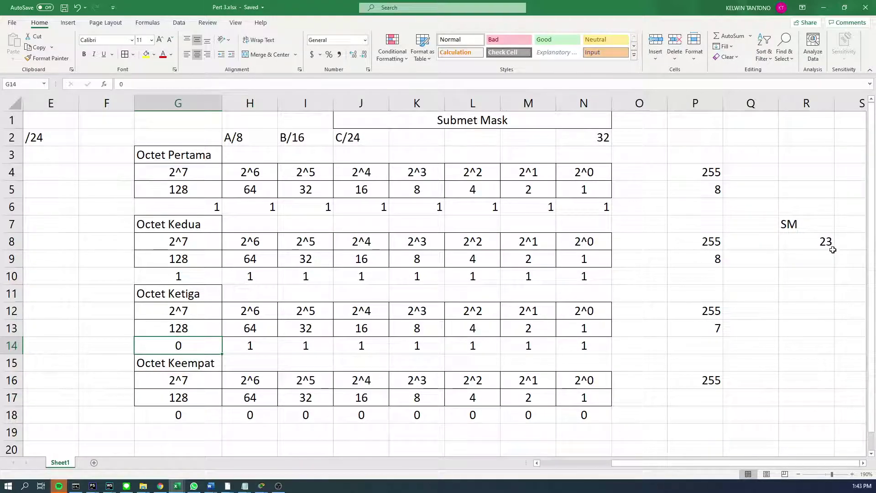
Check the third octet of the /24 subnet mask in the Word document, and return to the Excel octet tables.
key("alt+Tab")
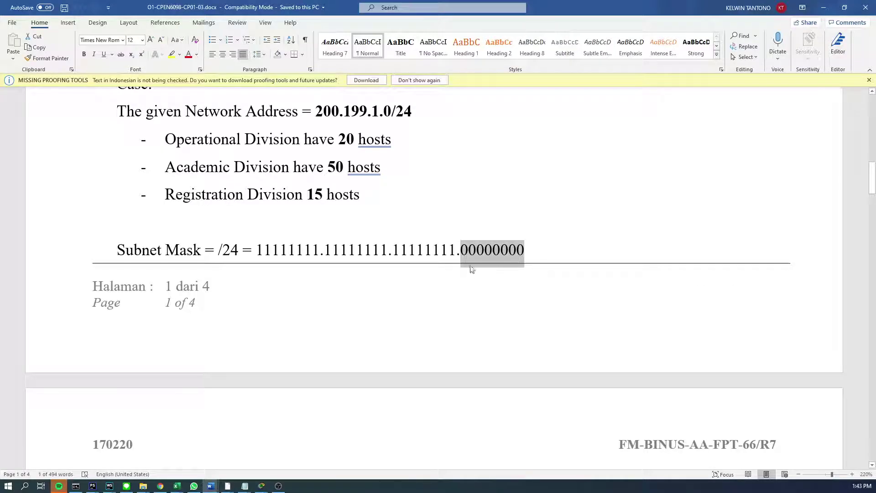
left_click(456, 253)
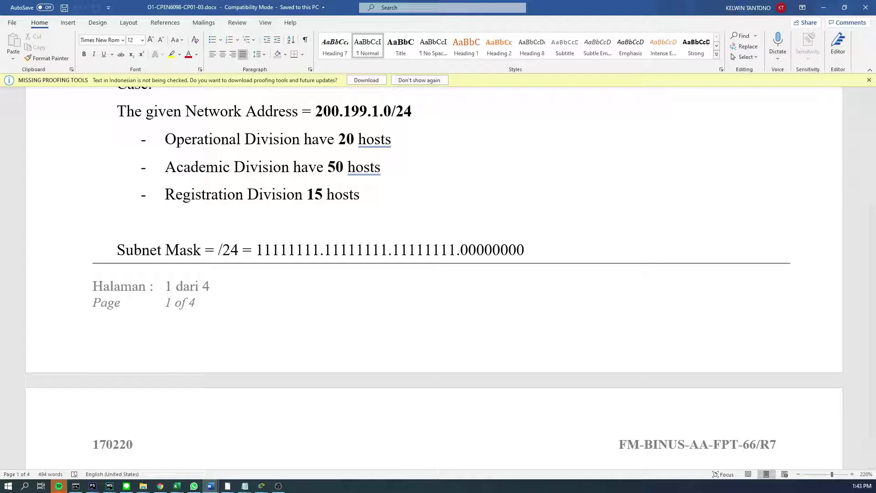
scroll(362, 263, "up", 1)
scroll(399, 258, "down", 1)
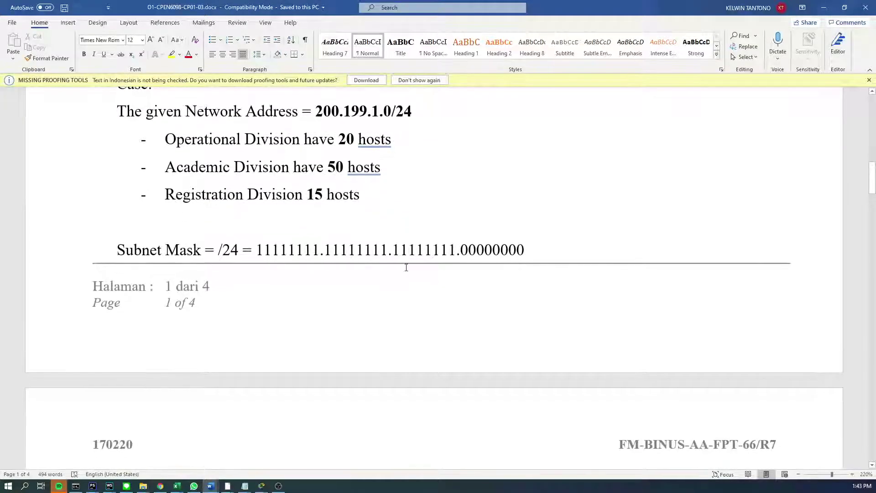
key("alt+Tab")
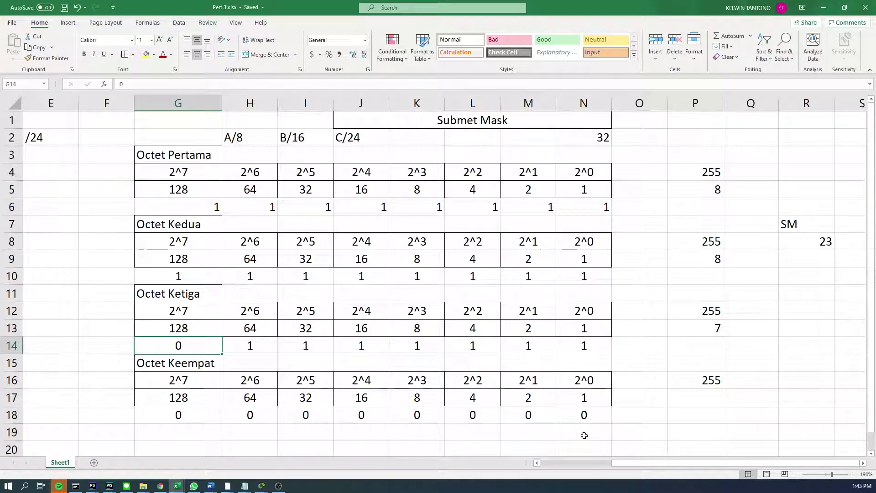
scroll(584, 435, "down", 2)
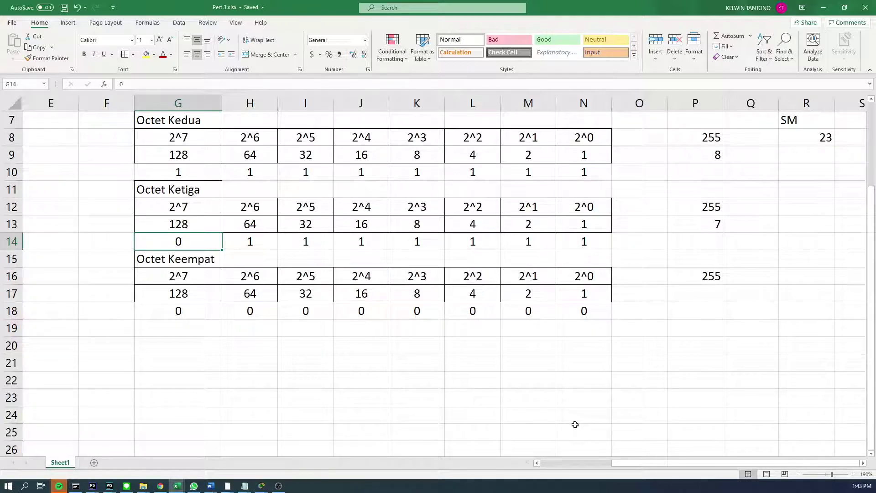
Recheck the /24 subnet mask in Word, and back in Excel set the third octet's bits in G14 to 1 and N14 to 0.
key("alt+Tab")
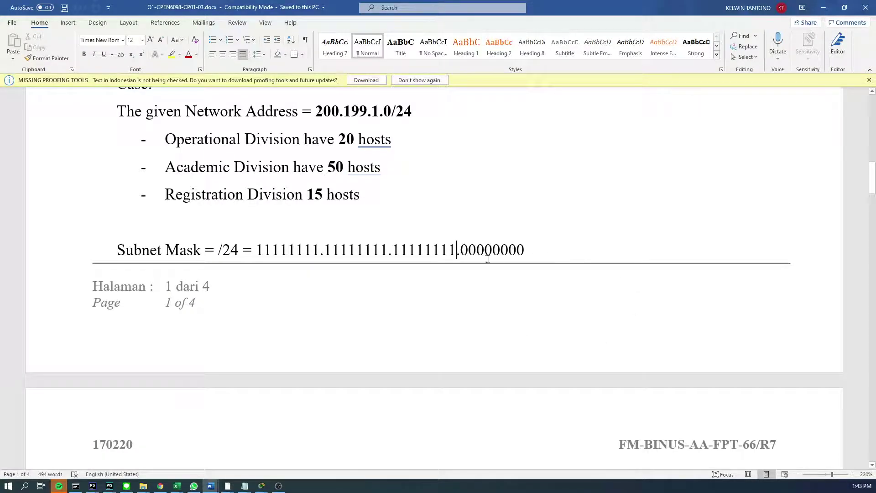
key("alt+Tab")
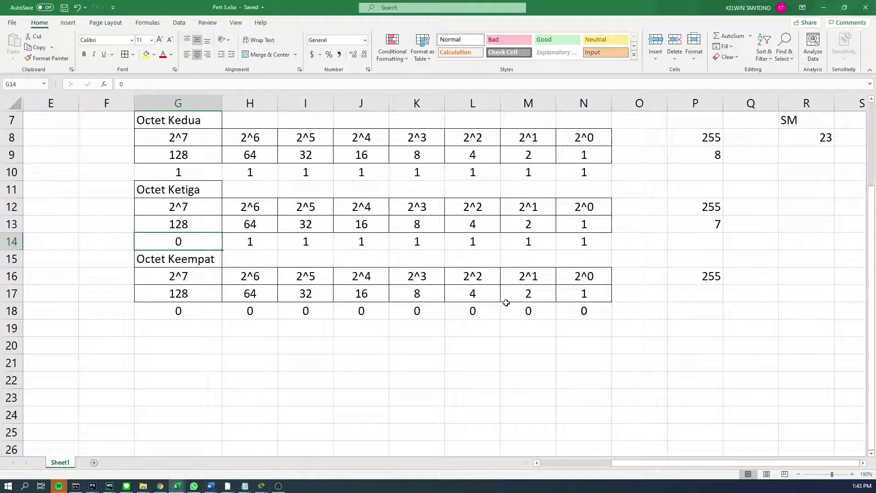
key("Down")
type("0")
key("Escape")
left_click(568, 242)
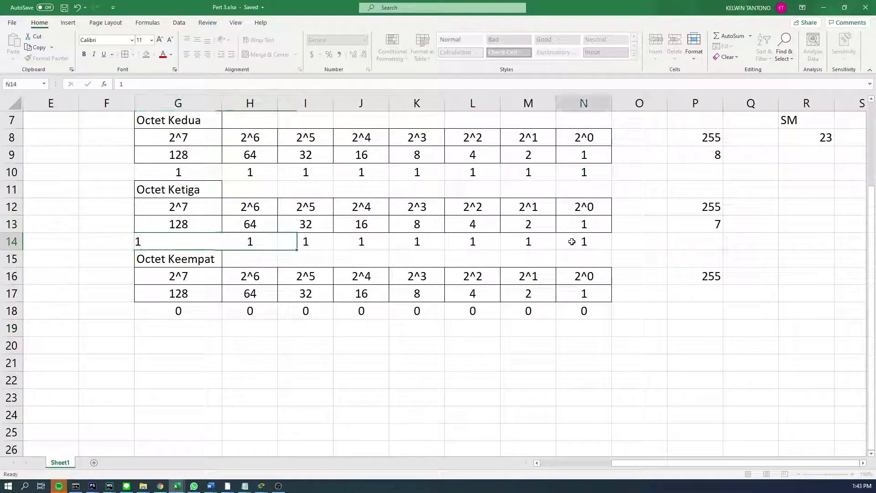
type("0")
key("Return")
key("Up")
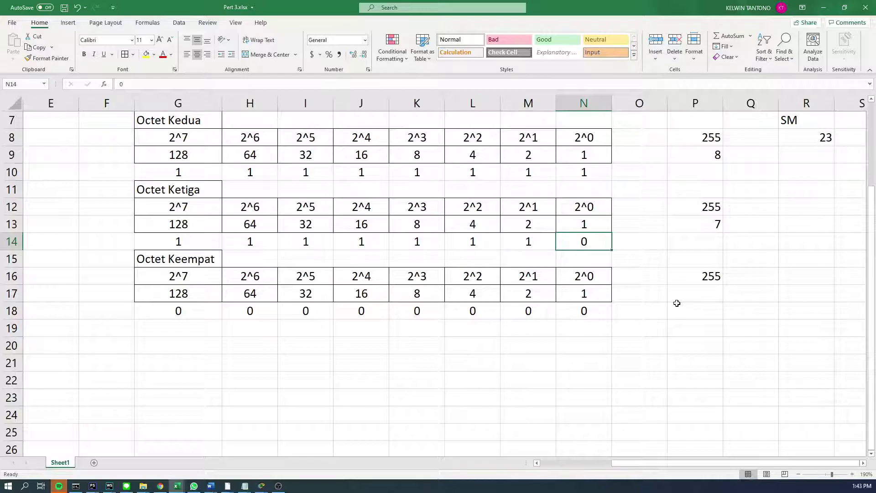
left_click(752, 305)
key("Right")
key("Right")
key("Right")
left_click(490, 226)
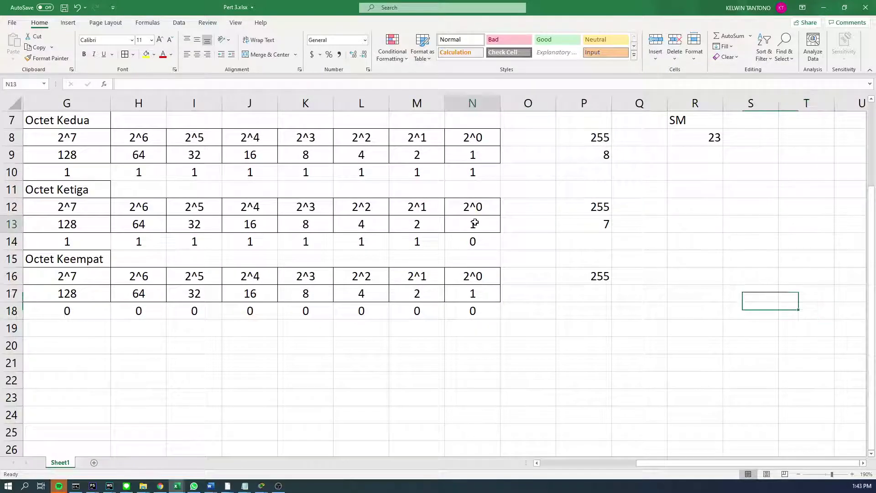
left_click(623, 274)
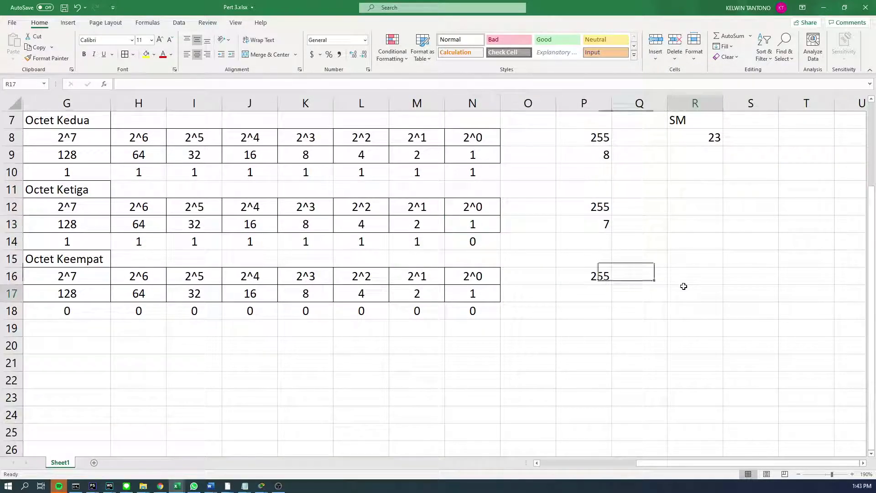
left_click(732, 283)
type("256")
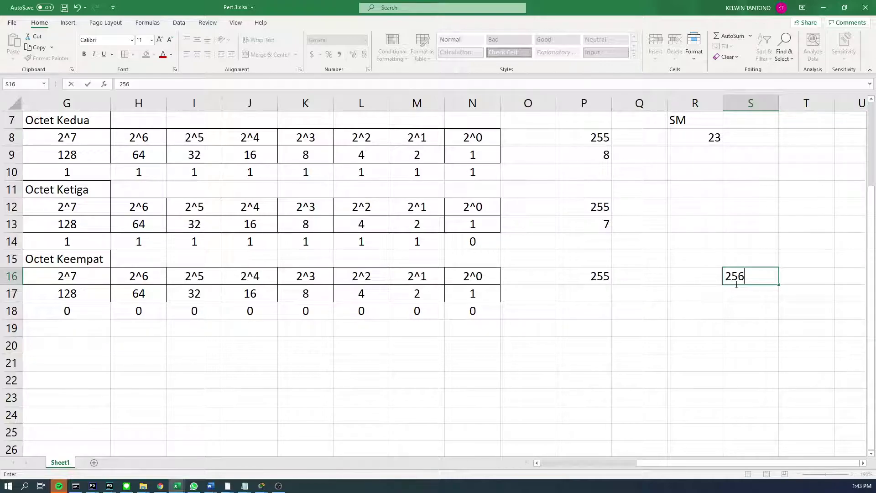
key("Escape")
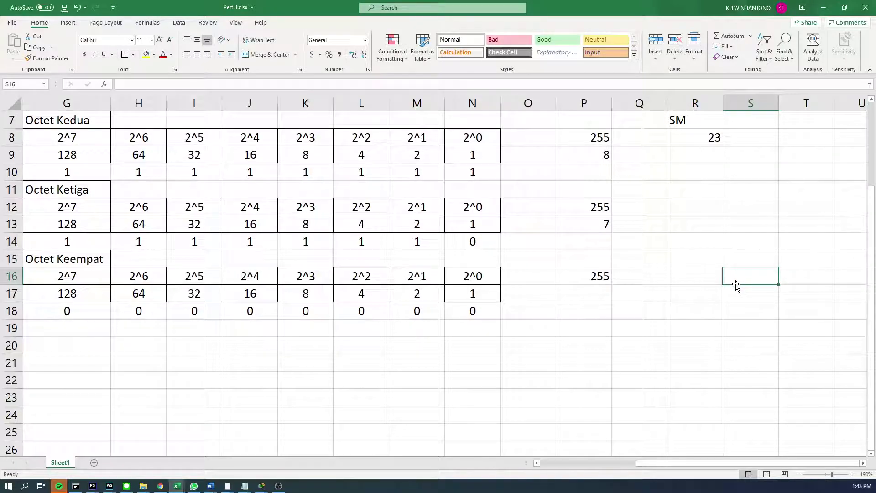
Set the third octet's last bit in cell N14 to 1.
key("Left")
key("Left")
key("Left")
key("Left")
key("Left")
key("Left")
key("Up")
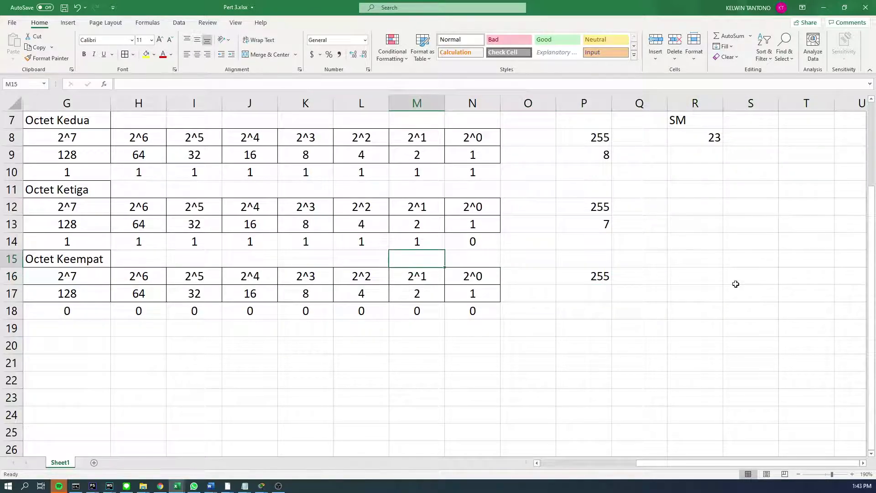
key("Up")
key("Right")
type("1")
key("Return")
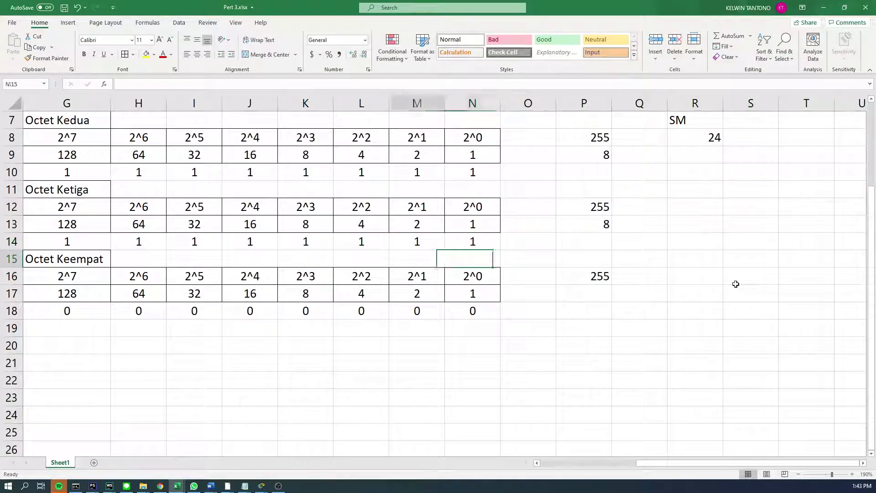
Return to cell A1 to view the given network address and the divisions' host requirements.
key("Left")
key("Left")
key("Left")
key("Left")
key("Left")
key("Left")
key("Left")
key("Left")
key("Left")
key("Left")
key("Left")
key("Left")
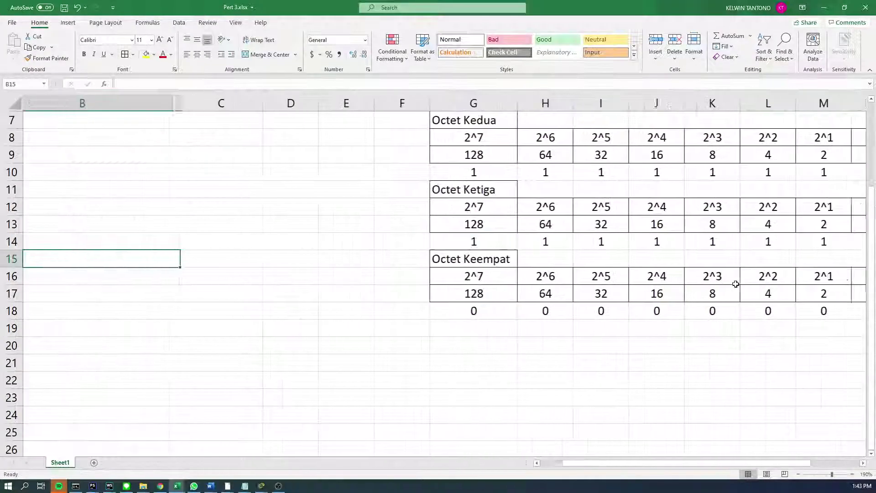
key("Left")
key("Up")
key("Up")
key("Up")
key("Up")
key("Up")
key("Up")
key("Up")
key("Up")
key("Up")
key("Up")
key("Up")
key("Up")
key("Up")
key("Up")
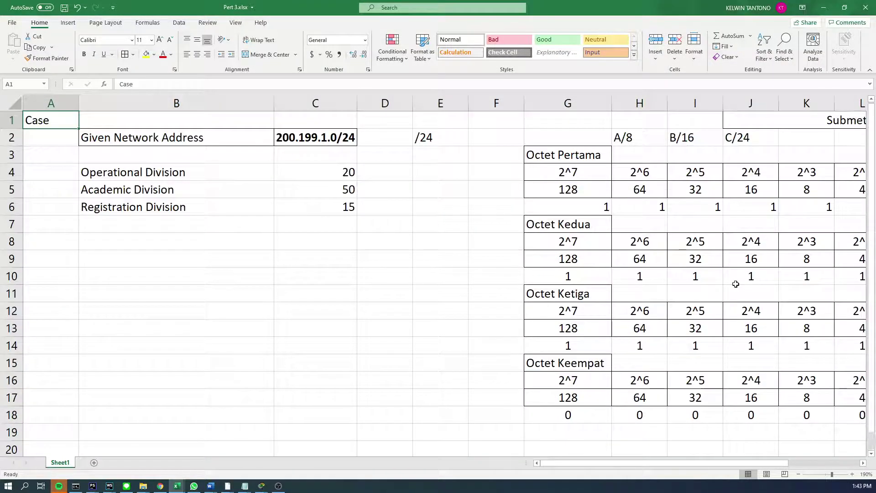
Read the host-requirement sorting step in the Word document and compare it with the division host counts in Excel cells B4:C6.
key("alt+Tab")
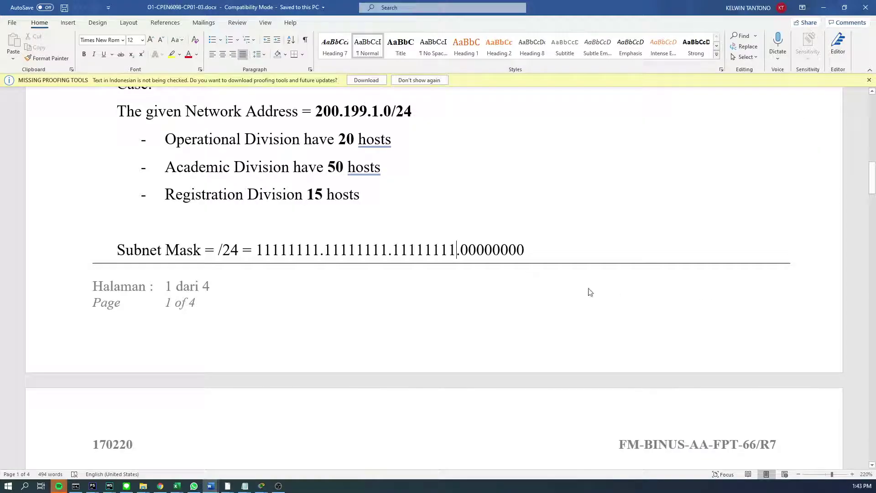
scroll(590, 292, "down", 8)
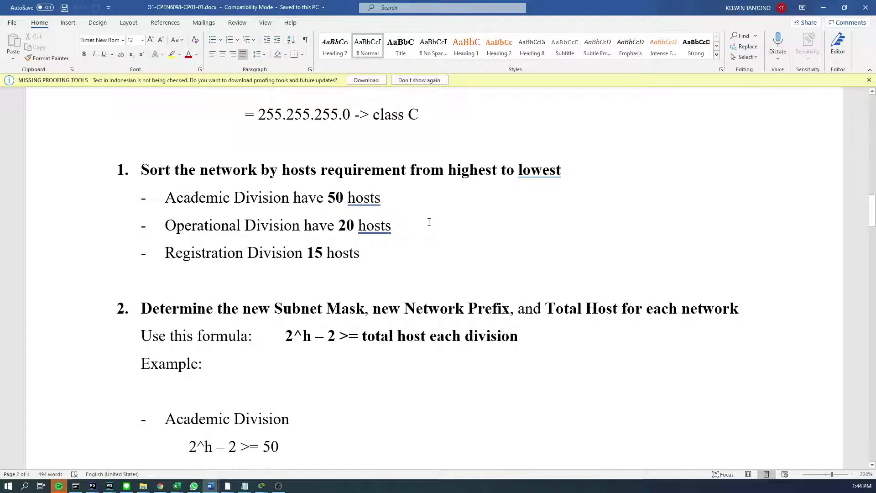
key("alt+Tab")
left_click_drag(241, 172, 346, 209)
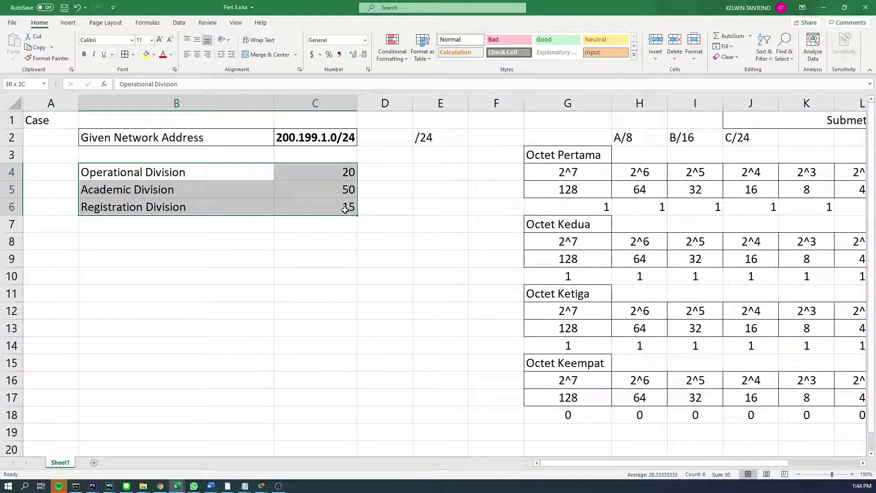
left_click_drag(346, 171, 328, 214)
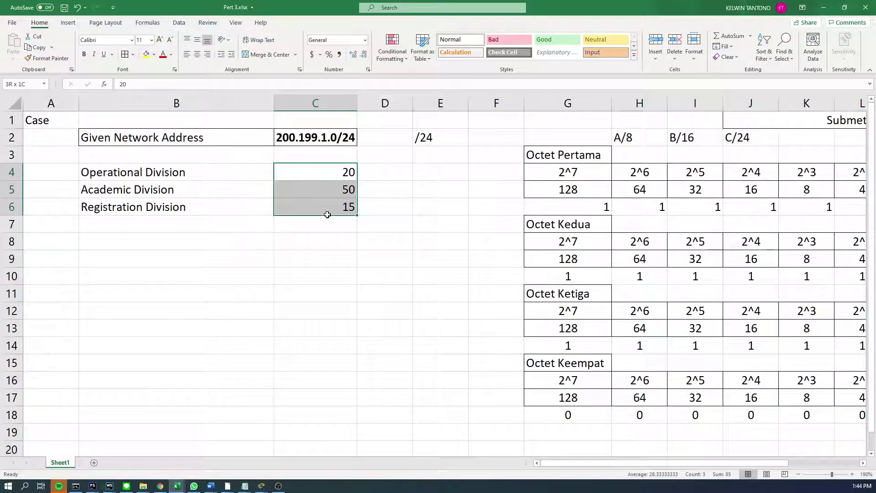
Switch to the Word document and review the sorted divisions and the formula for determining each network's new subnet mask.
key("alt+Tab")
scroll(347, 235, "down", 2)
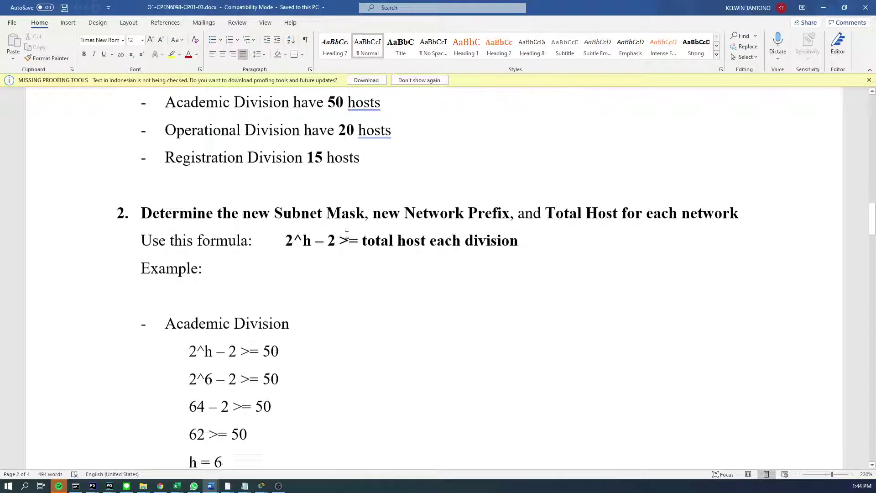
scroll(347, 235, "up", 2)
scroll(347, 235, "down", 3)
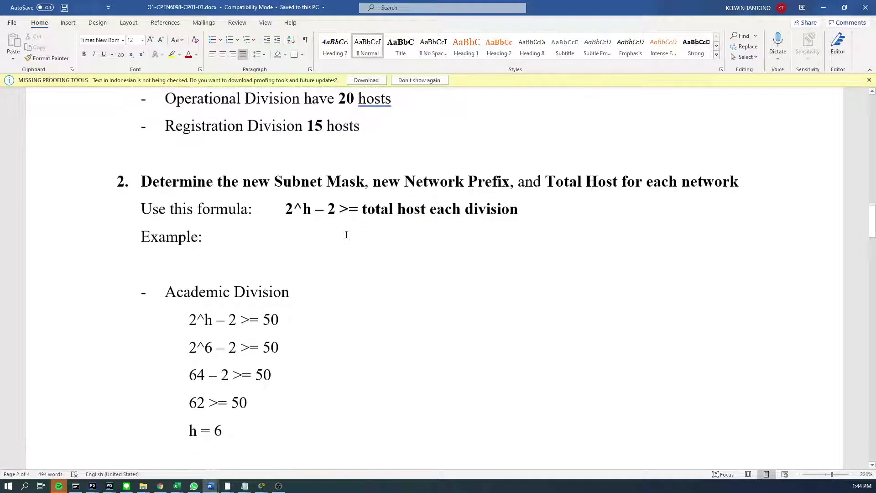
scroll(347, 235, "up", 1)
scroll(346, 235, "down", 3)
scroll(346, 234, "up", 6)
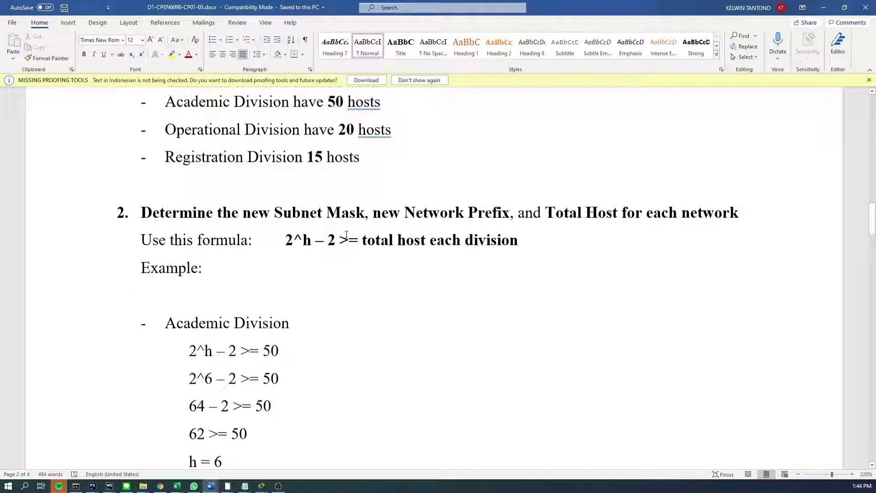
scroll(347, 235, "down", 2)
scroll(344, 243, "down", 1)
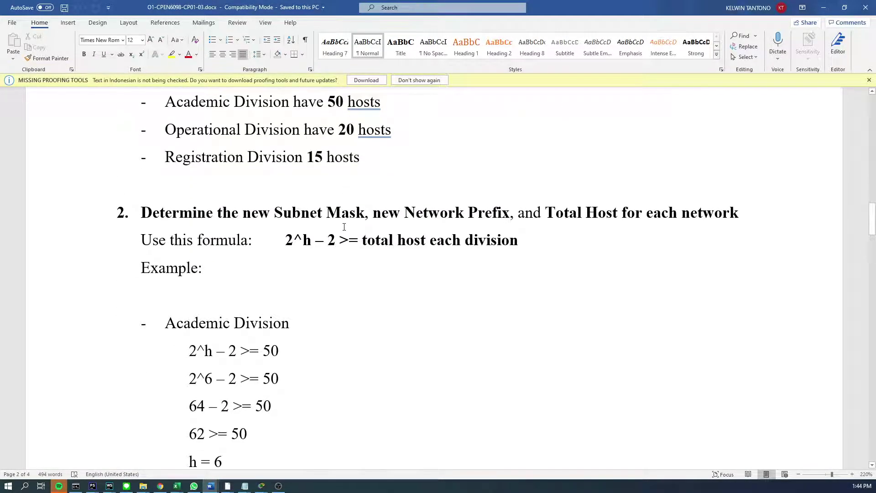
scroll(344, 227, "up", 3)
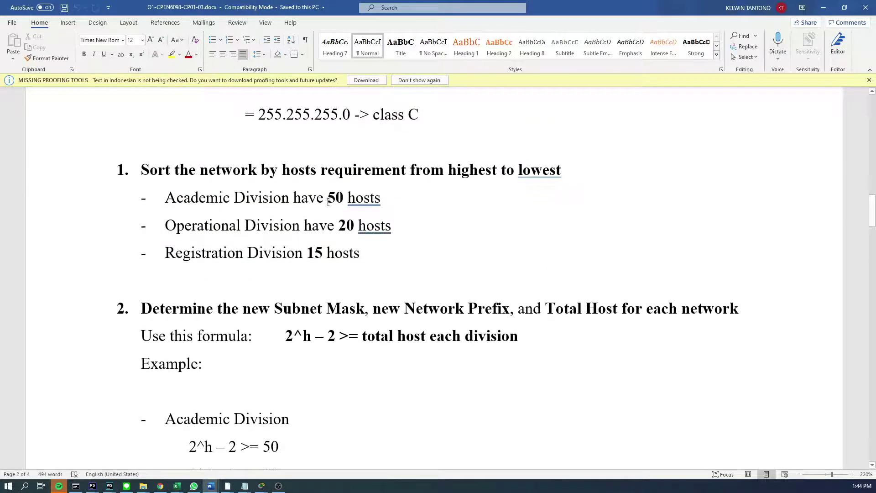
Highlight the Academic Division's "50 hosts" requirement and examine how the formula in step 2 applies to it.
left_click_drag(326, 201, 385, 202)
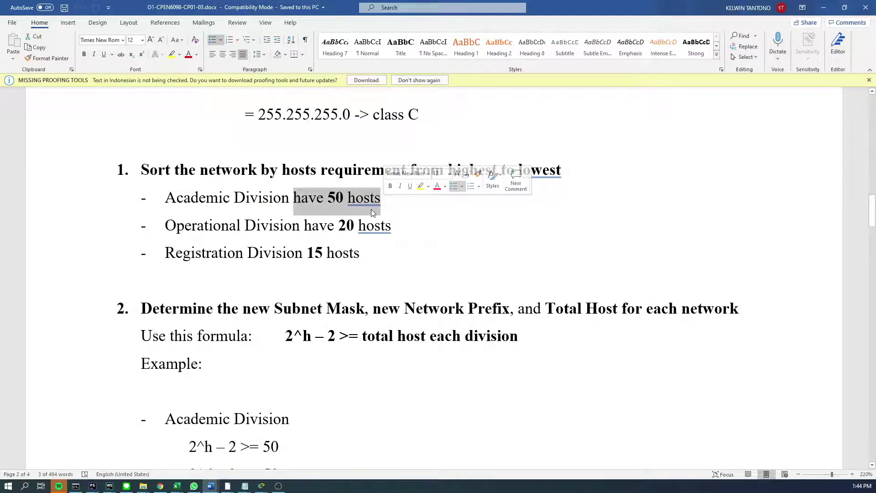
left_click(348, 200)
left_click_drag(325, 199, 381, 201)
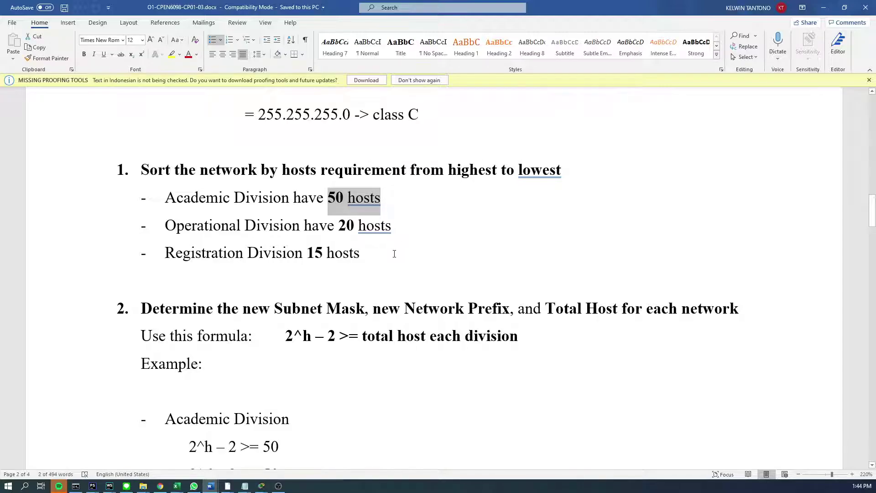
scroll(394, 254, "down", 5)
scroll(404, 260, "up", 3)
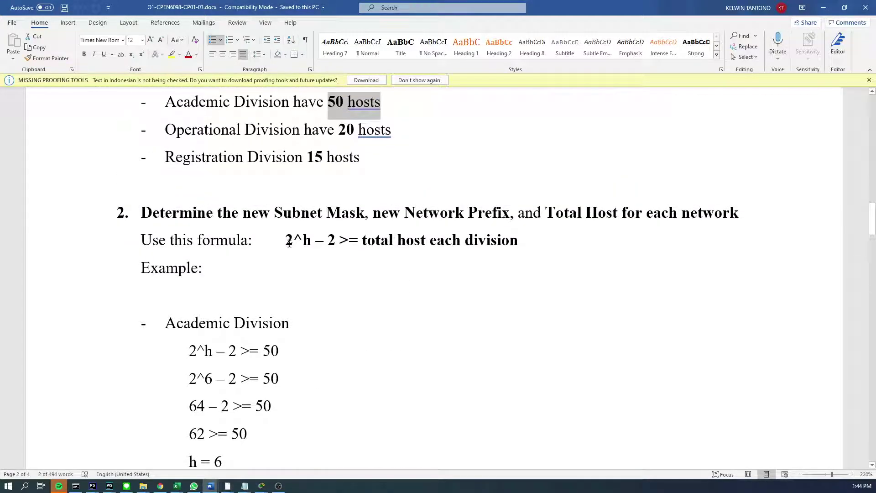
scroll(301, 250, "down", 2)
Return to the Excel workbook and enter the Academic Division inequality "2^h - 2 >= 50" in cell B8.
key("alt+Tab")
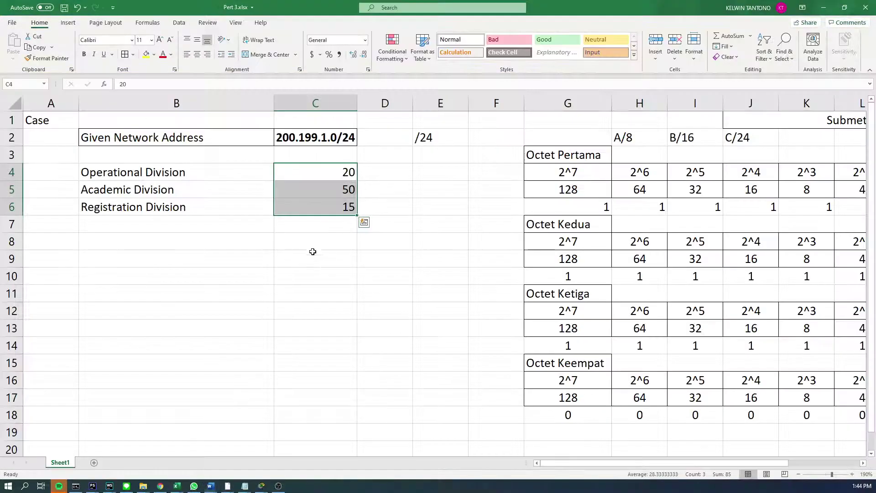
left_click(226, 248)
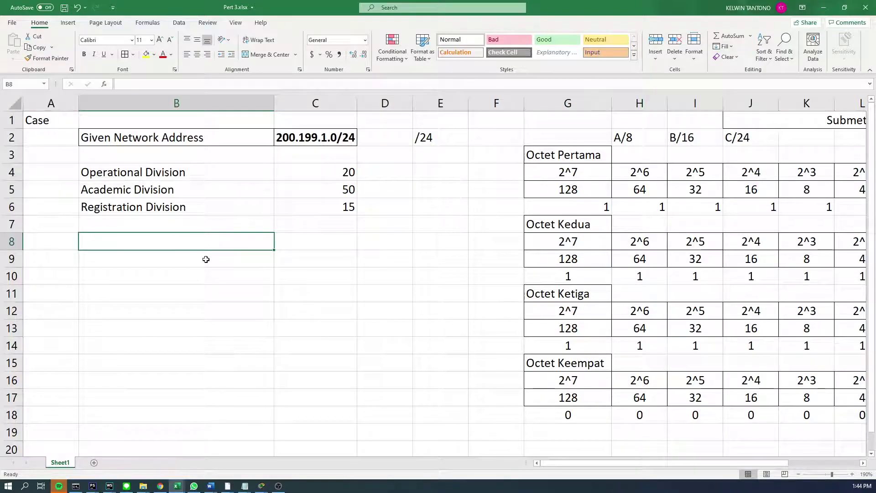
type("2")
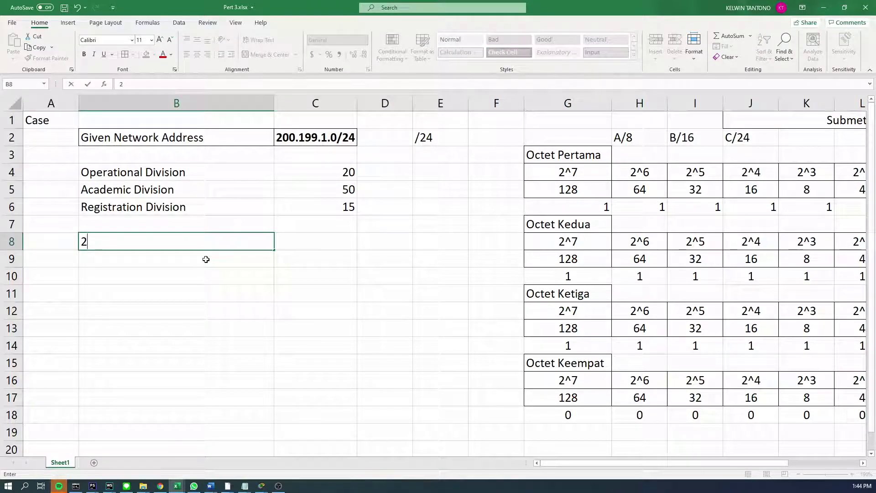
type("^h - 2 >=")
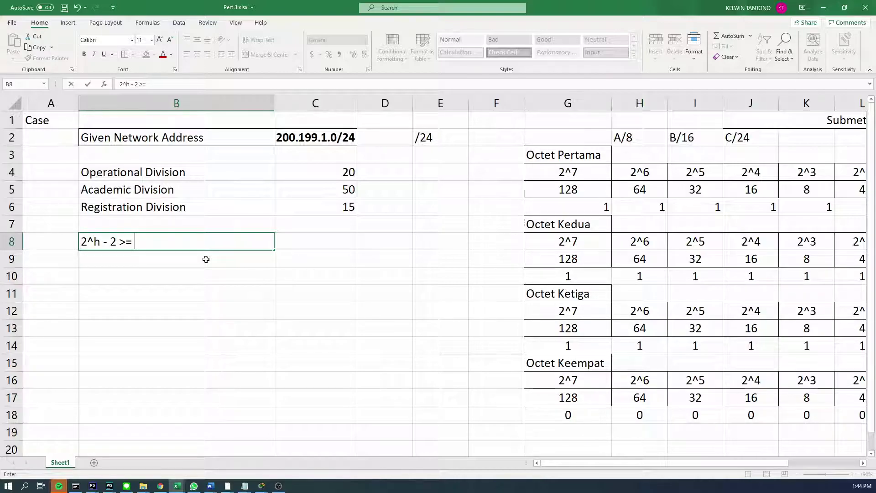
type(" 50")
key("Return")
Rank the divisions by host requirement in column A: 2 for Operational, 1 for Academic and 3 for Registration.
left_click(63, 186)
type("1")
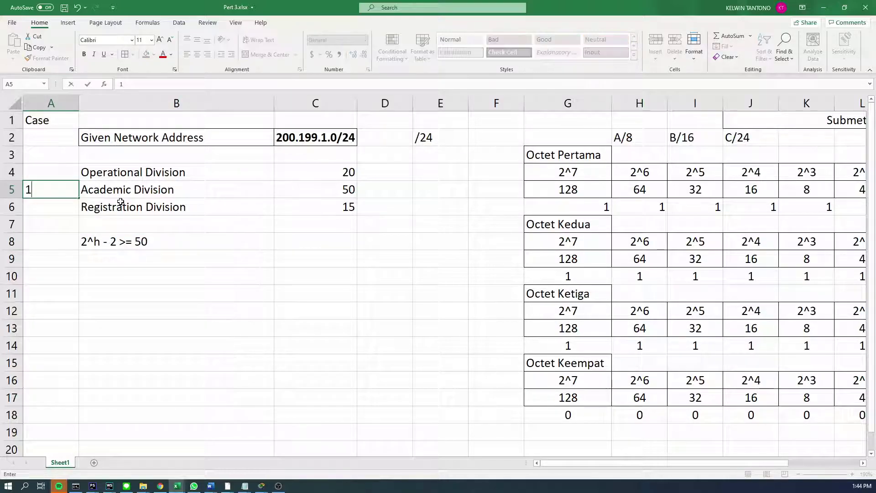
key("Return")
key("Up")
key("Up")
type("2")
key("Return")
key("Return")
type("3")
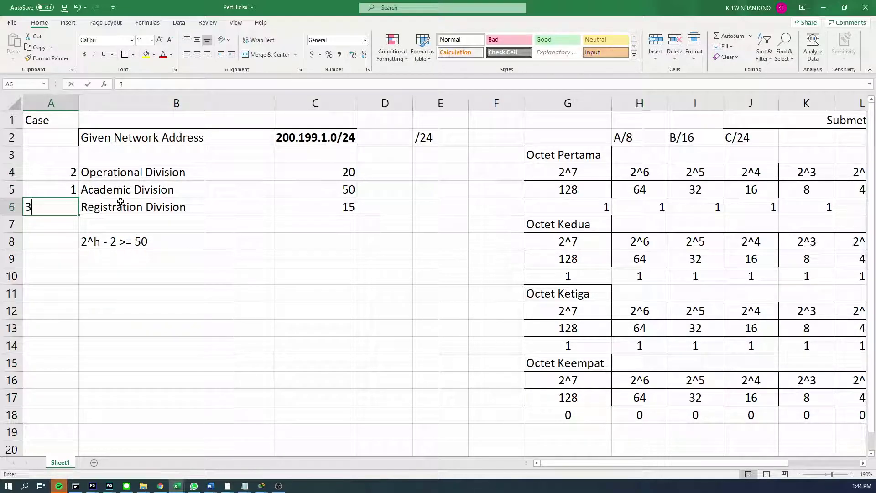
key("Return")
key("Return")
left_click_drag(62, 196, 350, 188)
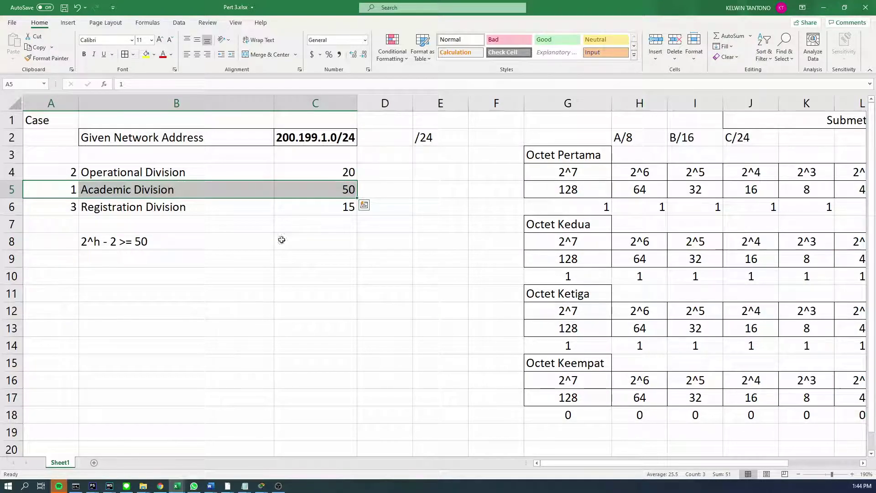
left_click(242, 243)
left_click(178, 268)
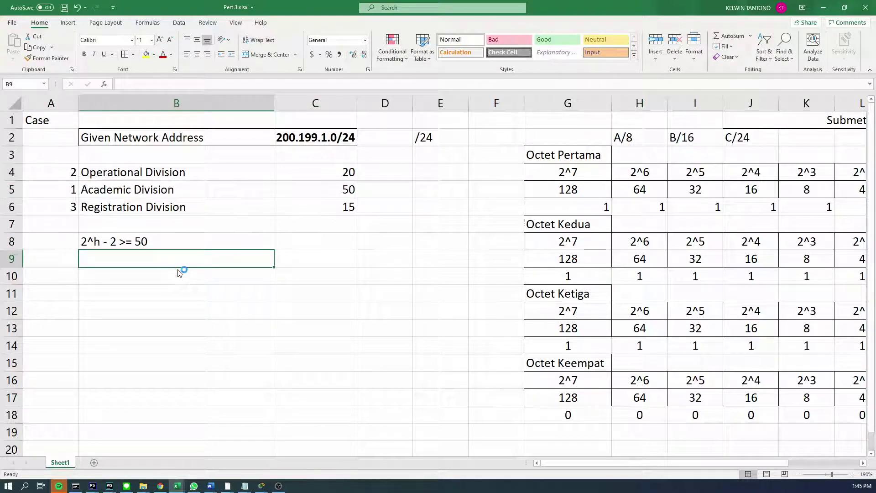
key("F1")
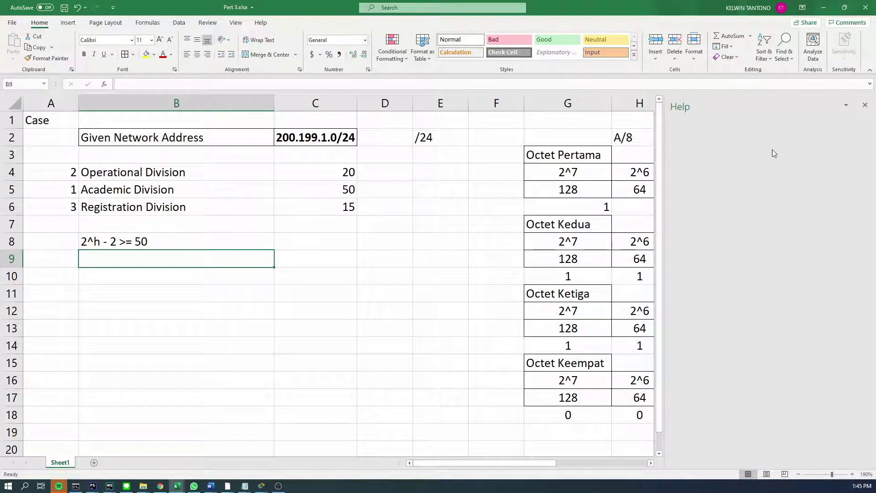
left_click(865, 105)
type("2")
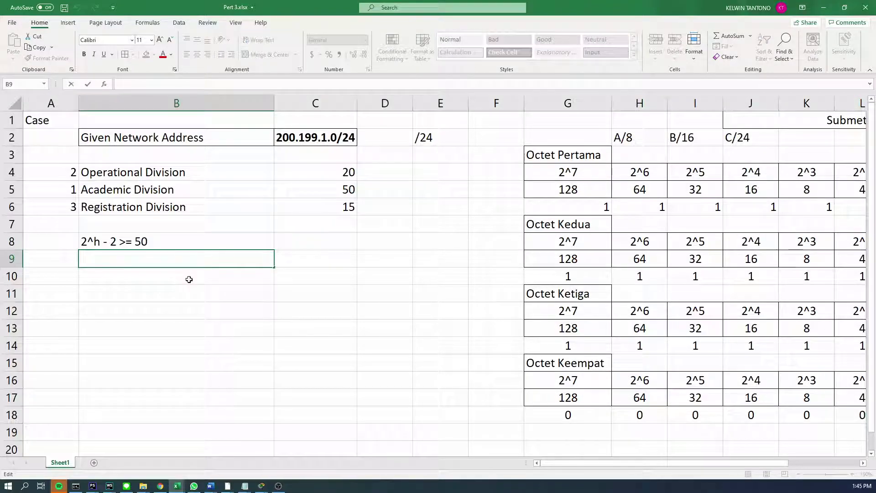
type("%h")
key("BackSpace")
key("Escape")
double_click(172, 255)
type("2")
key("Escape")
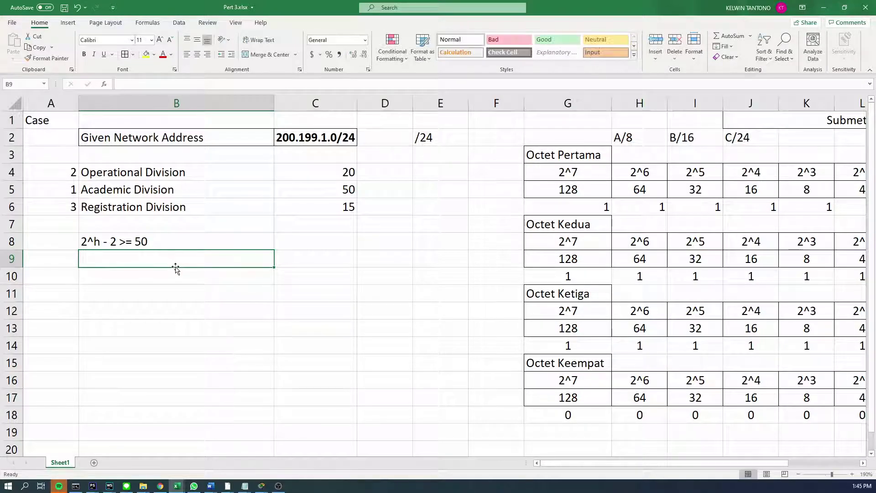
Enter the simplified inequality "2^h >= 52" in cell B9.
key("BackSpace")
type("2")
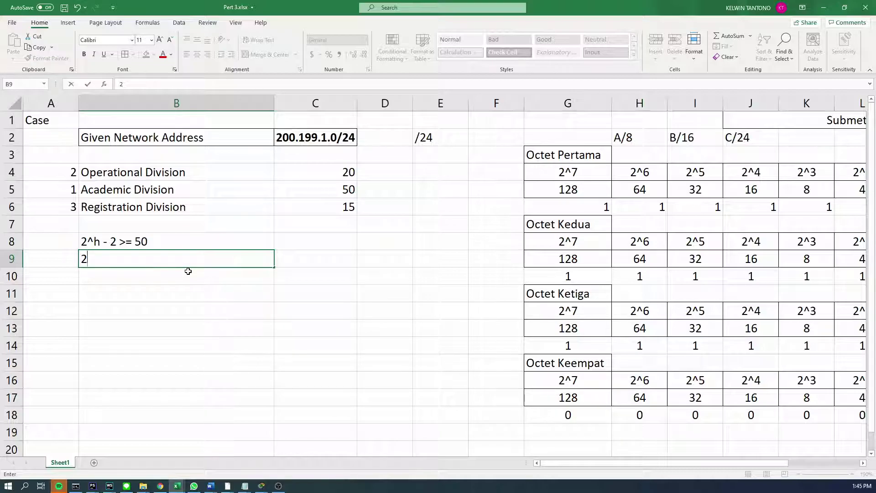
type("^^h")
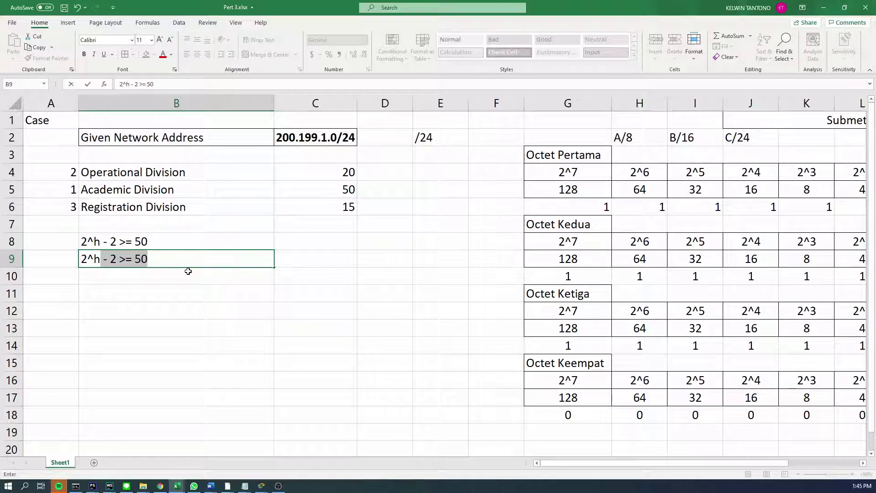
key("BackSpace")
type(">=")
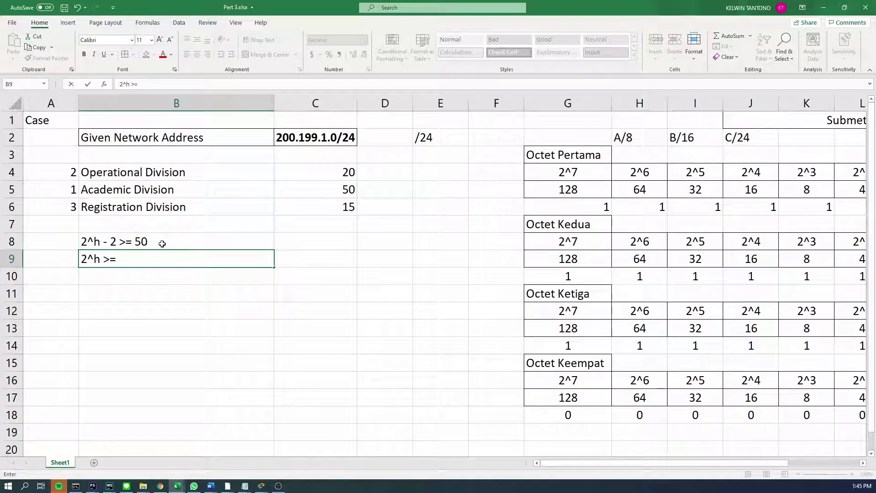
type("52")
key("Return")
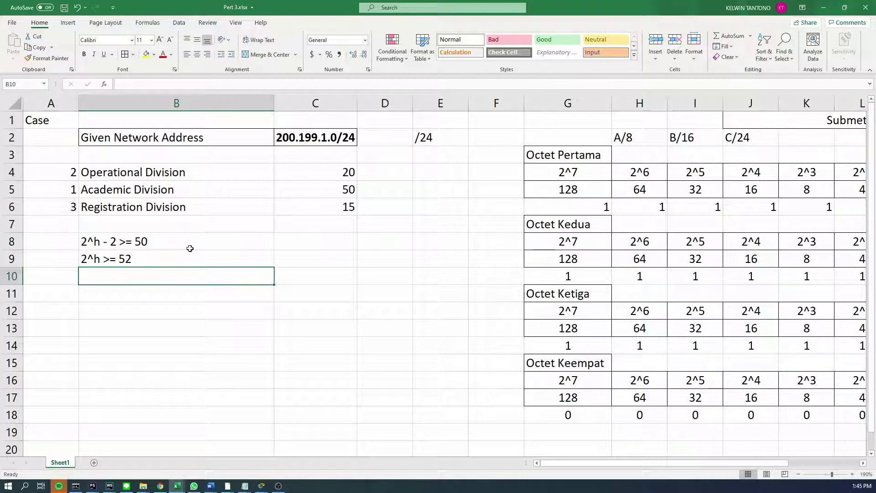
scroll(280, 333, "down", 1)
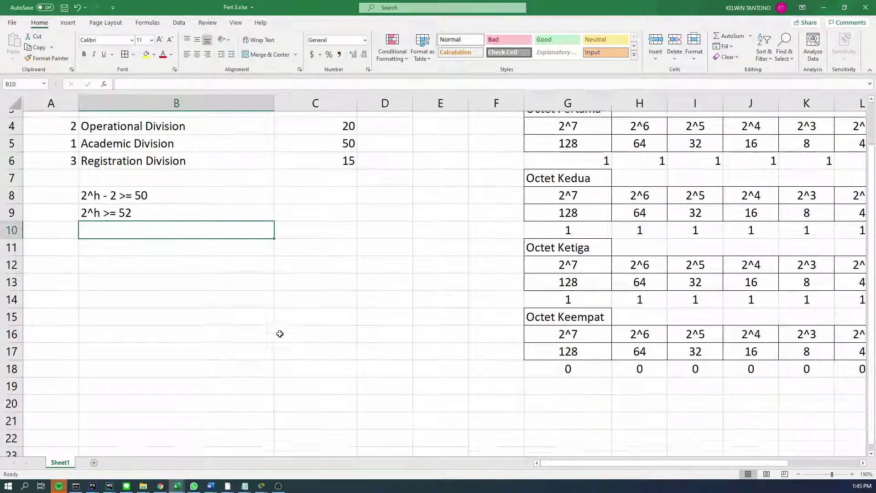
Review the powers-of-two list in the Notepad subnetting notes, from 2x2 up to 32 x 2.
scroll(280, 333, "up", 1)
mouse_move(244, 485)
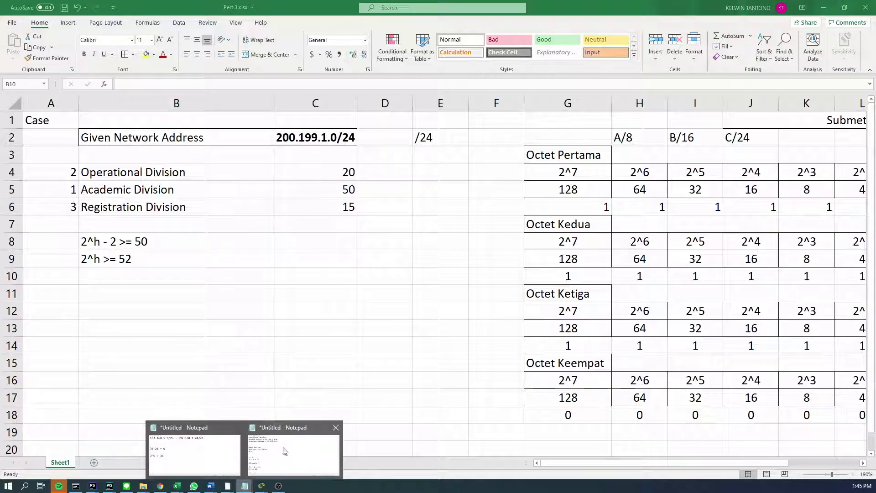
left_click(252, 456)
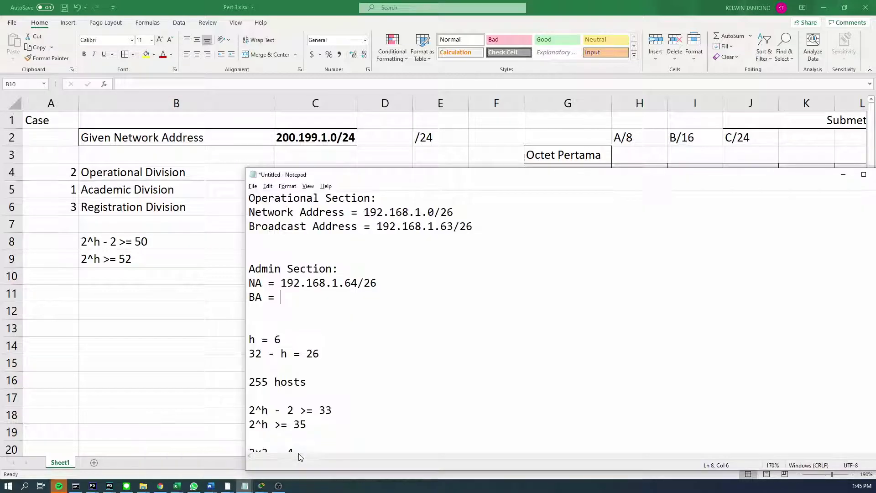
scroll(345, 301, "down", 2)
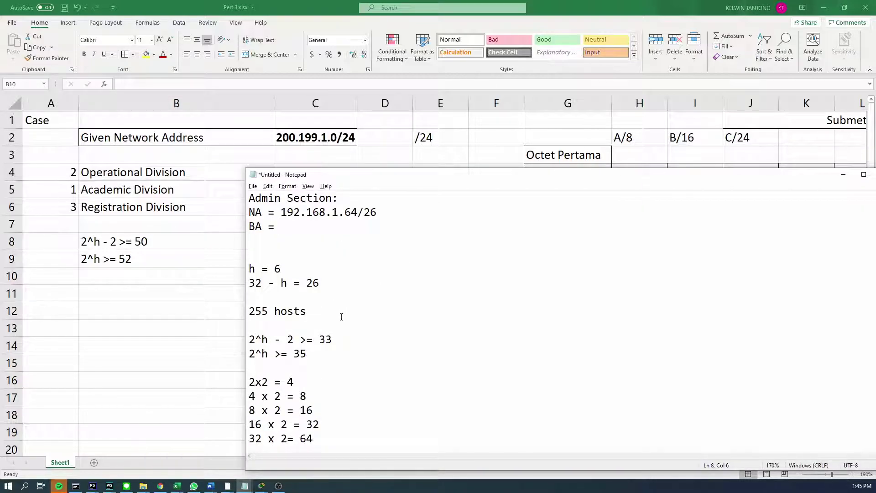
left_click_drag(271, 355, 262, 355)
left_click_drag(287, 421, 279, 421)
left_click_drag(255, 381, 312, 425)
left_click(280, 425)
left_click_drag(285, 445, 282, 442)
left_click(288, 441)
left_click_drag(307, 440, 321, 439)
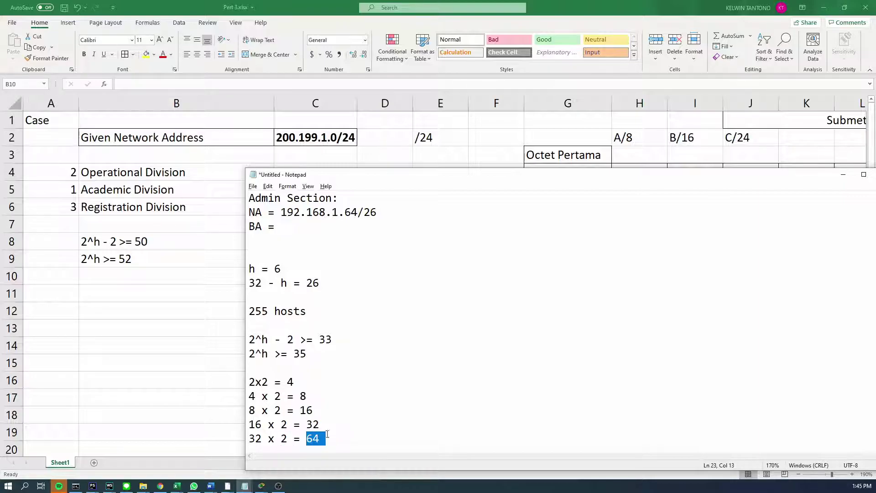
Return to the Excel worksheet and enter "h = 6" in cell B10.
left_click(141, 283)
double_click(145, 274)
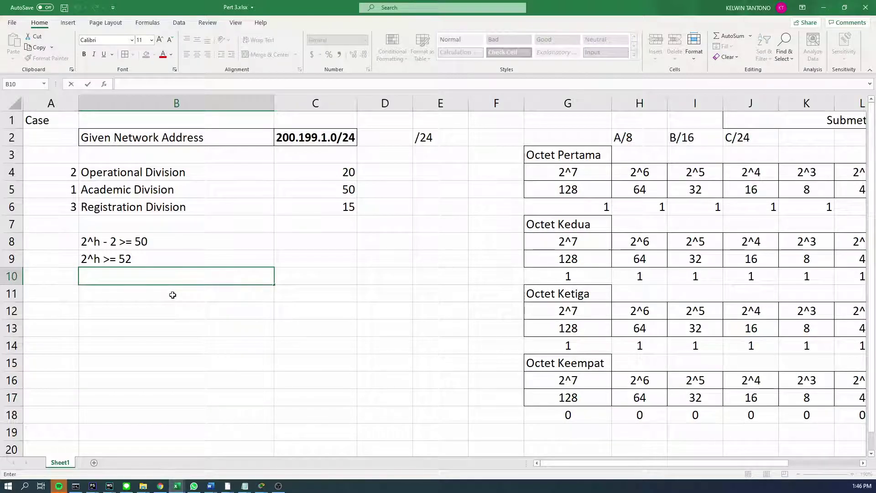
type("h = 6")
key("Tab")
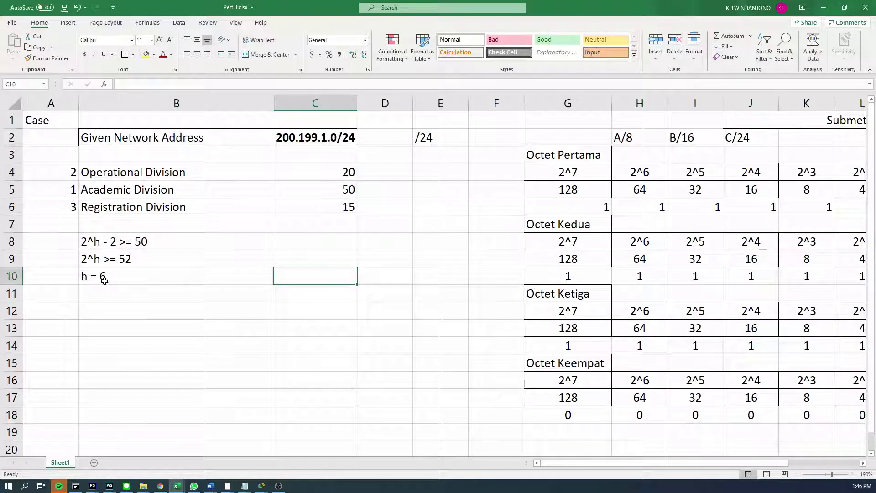
Switch to the Word document and read the Academic Division example's formula for n, comparing it with the Excel calculation.
left_click(120, 260)
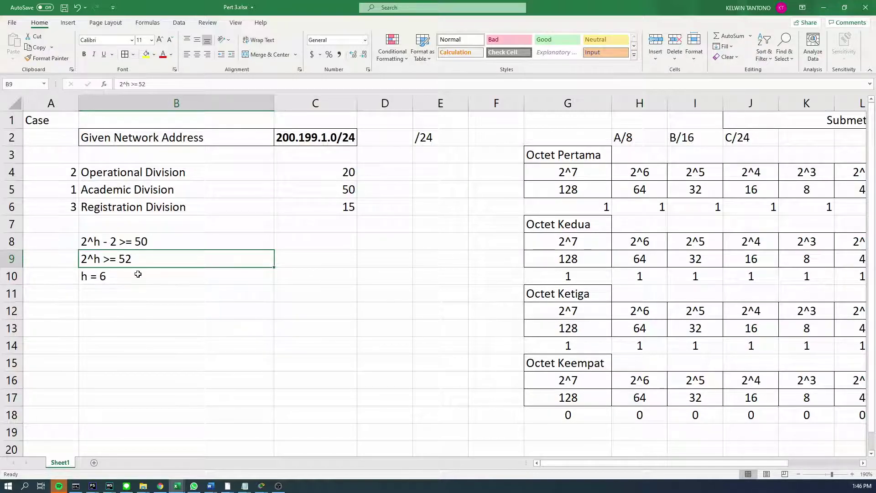
key("alt+Tab")
scroll(224, 292, "down", 5)
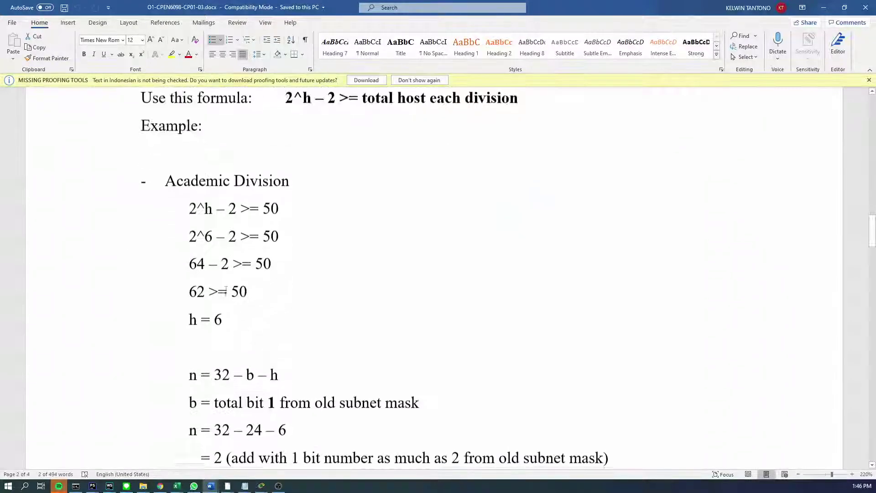
scroll(228, 274, "up", 1)
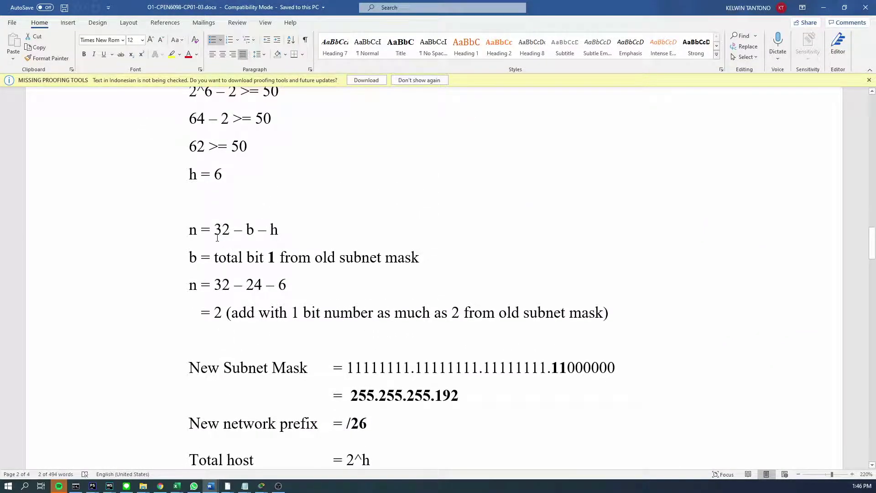
scroll(224, 293, "up", 5)
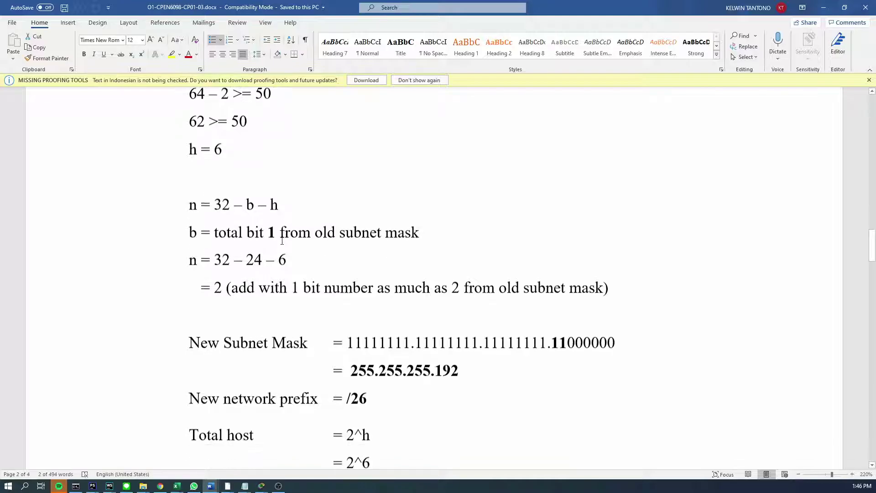
scroll(235, 345, "down", 7)
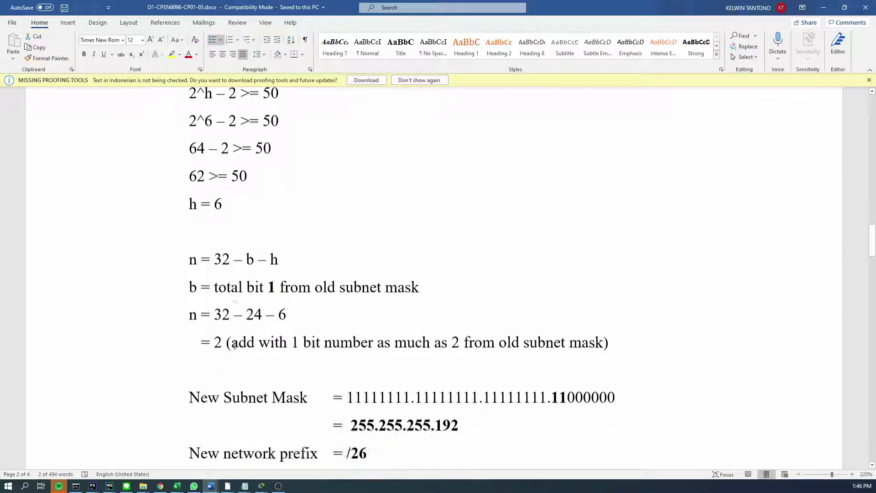
scroll(202, 190, "up", 1)
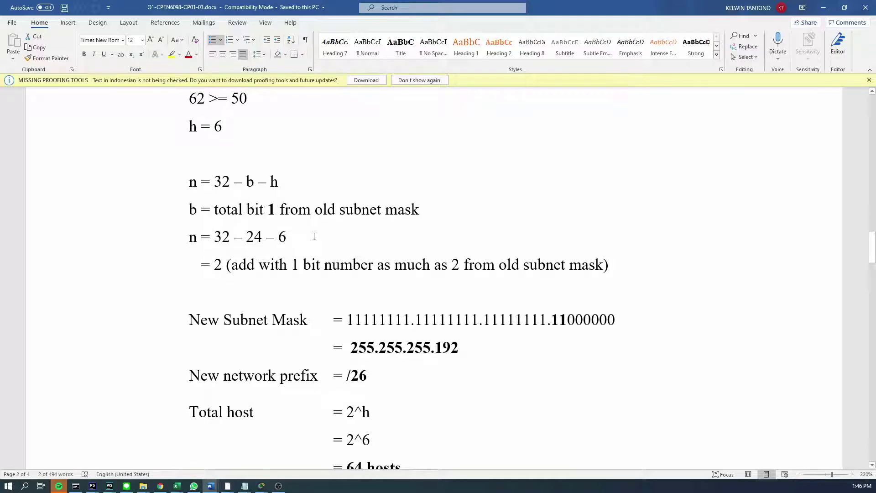
scroll(313, 240, "up", 1)
scroll(313, 239, "down", 1)
key("alt+Tab")
key("alt+Tab")
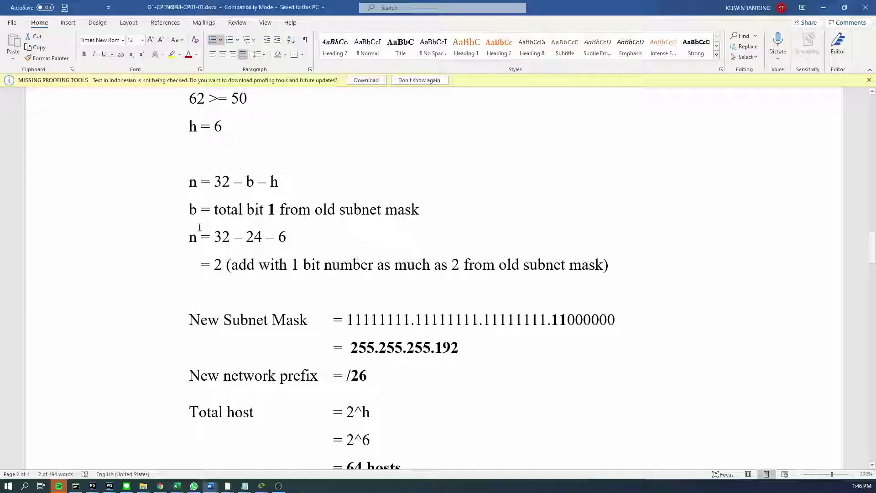
key("alt+Tab")
key("alt+Tab")
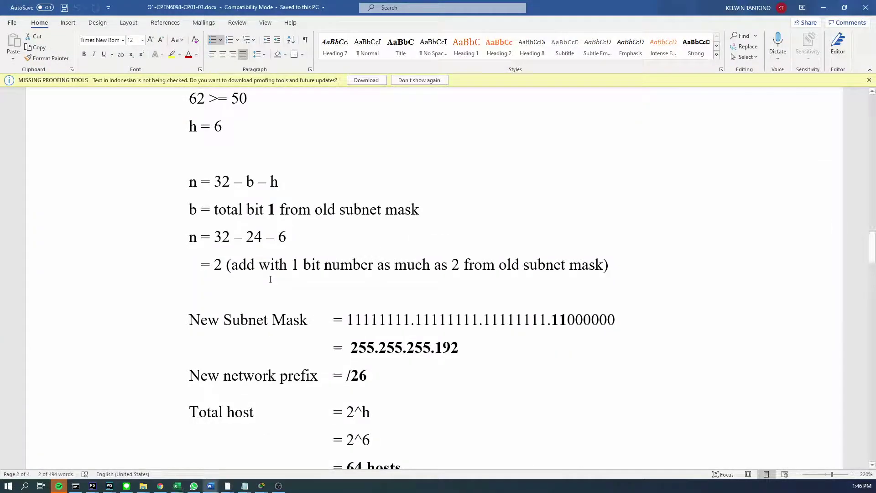
In the Excel worksheet, enter "new SM = 32 - 6" in cell B12.
key("alt+Tab")
key("Down")
type("new")
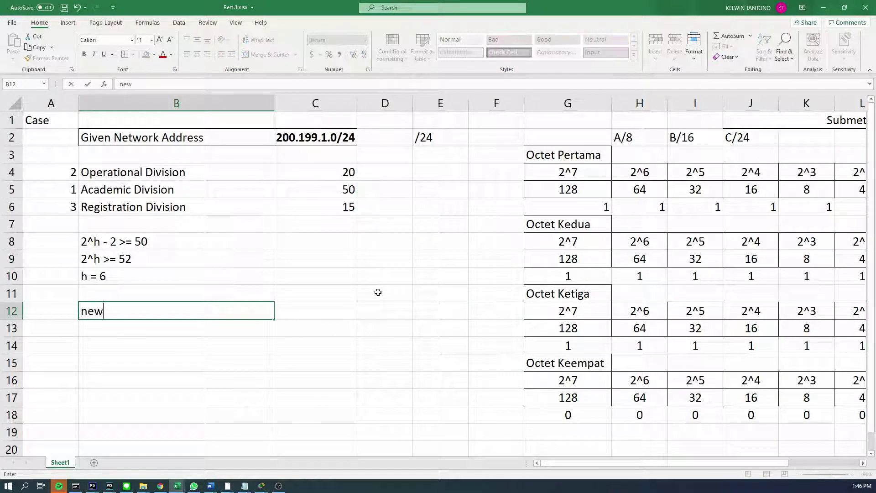
type(" SM =")
type("32")
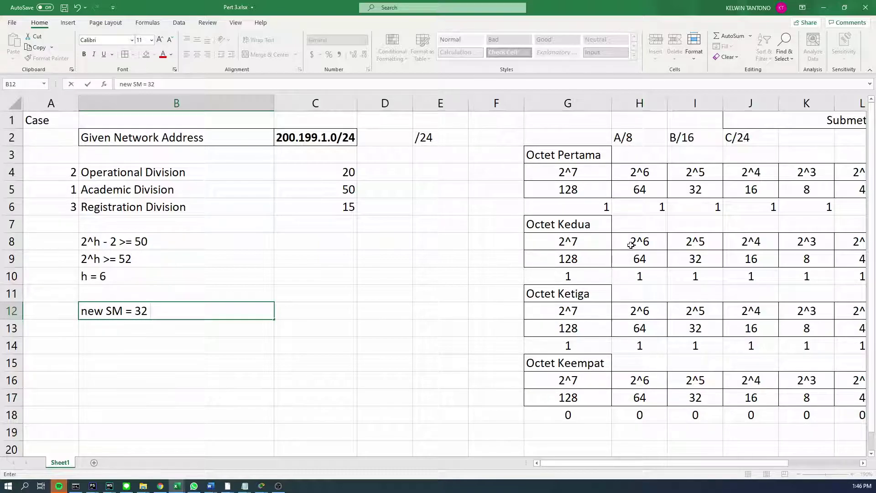
left_click_drag(562, 155, 818, 207)
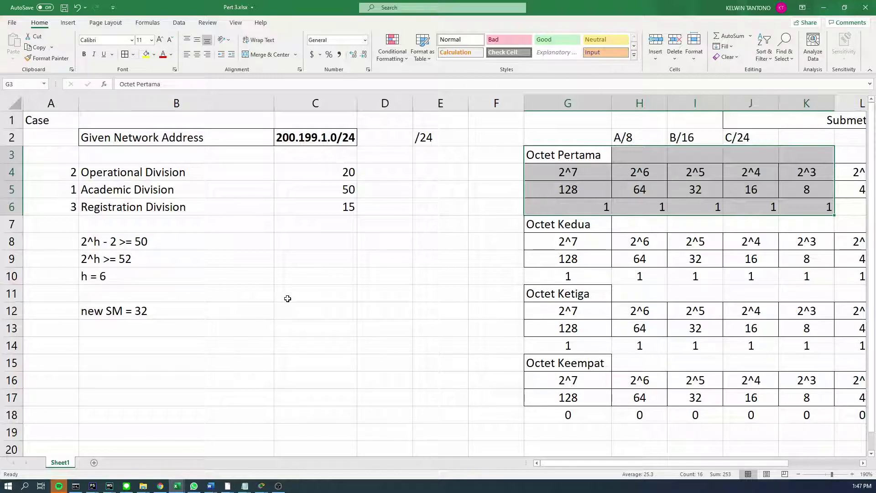
left_click(195, 314)
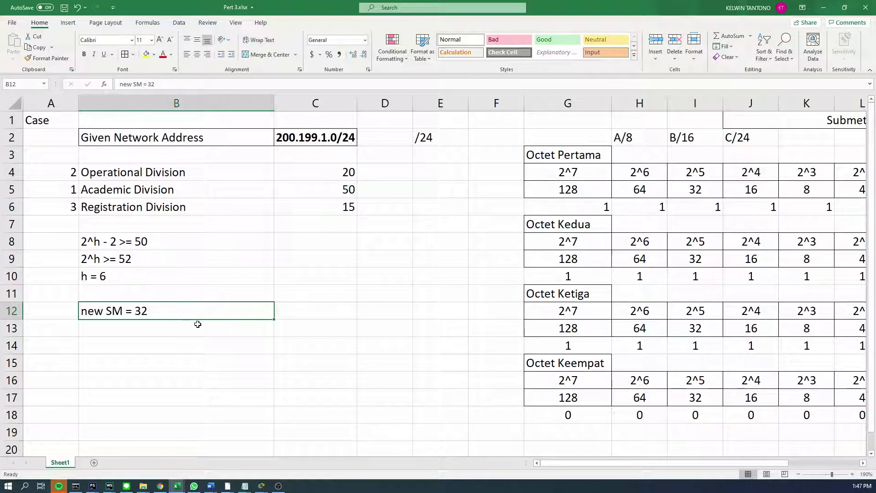
double_click(203, 316)
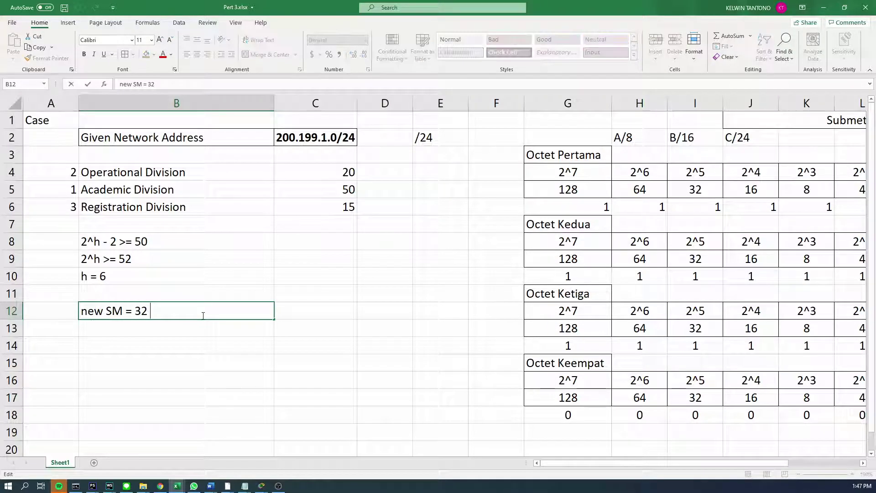
type("- 6")
key("Return")
key("Up")
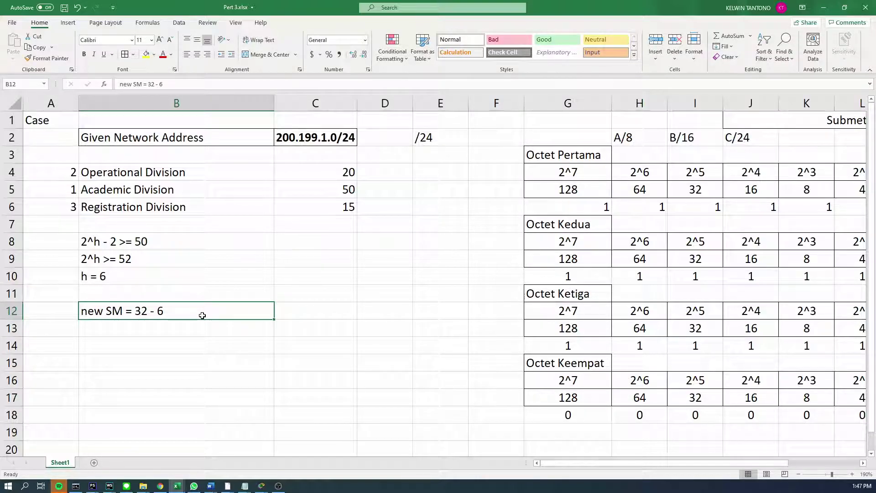
Enter 26 in cell B13 as the new subnet mask result and save the workbook.
key("Down")
type("26")
key("Return")
key("Up")
key("Right")
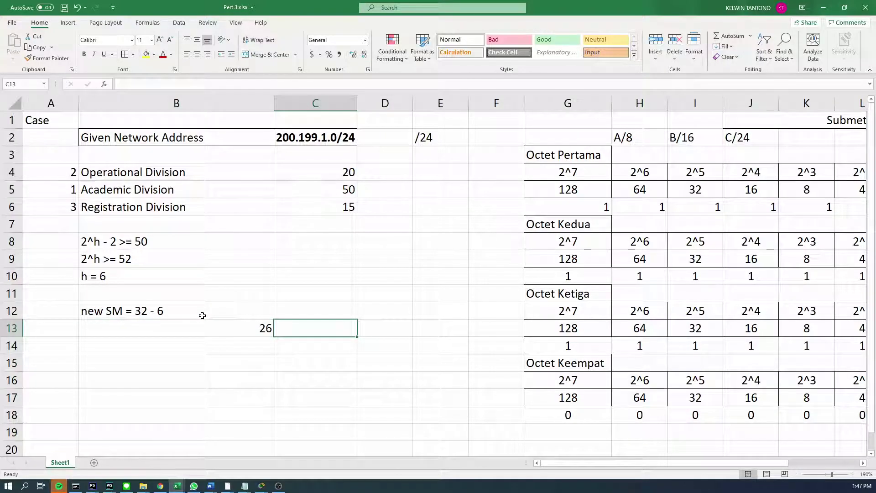
key("Left")
key("ctrl+s")
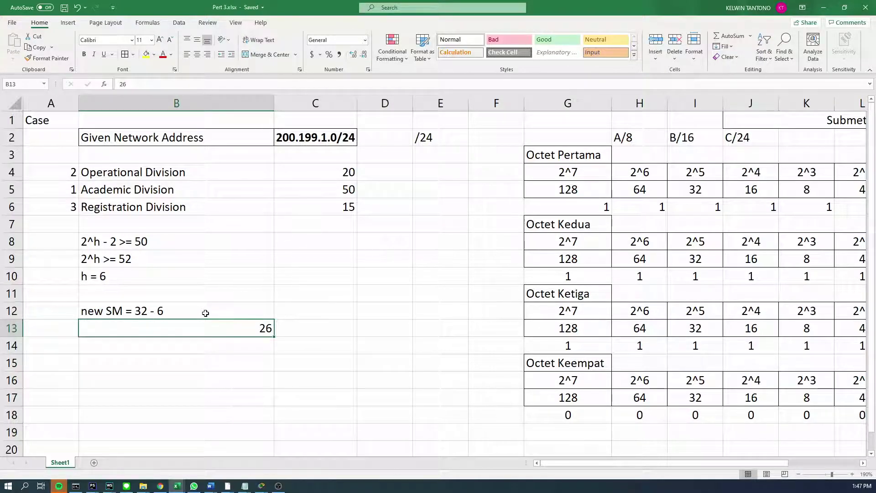
Examine the new subnet mask, network prefix, total host and n calculation lines in the Word document.
key("alt+Tab")
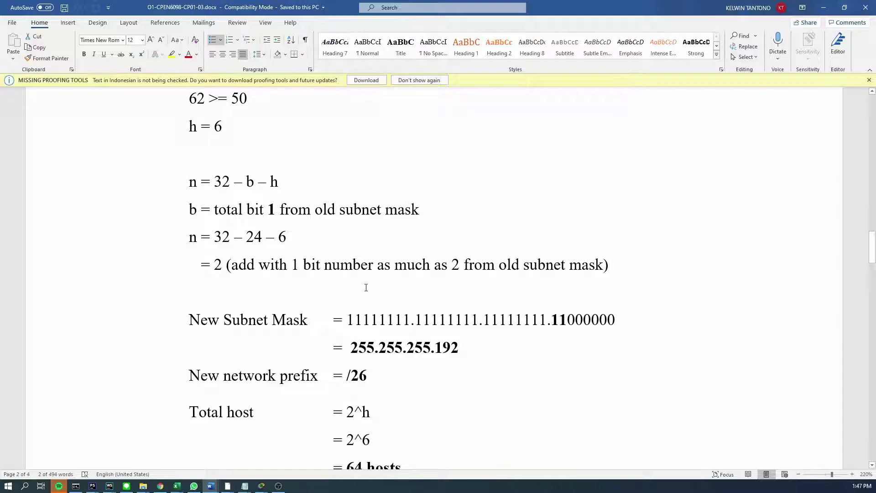
scroll(366, 287, "down", 4)
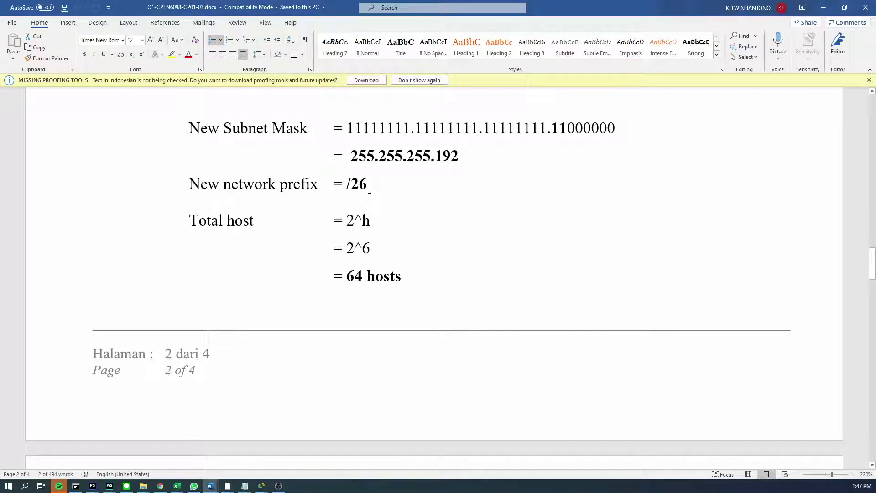
scroll(366, 199, "down", 2)
scroll(365, 201, "up", 4)
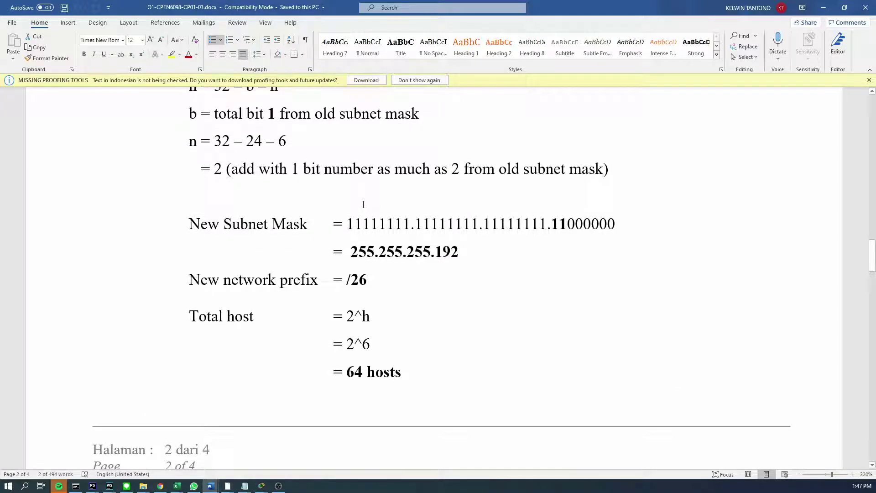
scroll(303, 198, "down", 1)
scroll(274, 231, "up", 2)
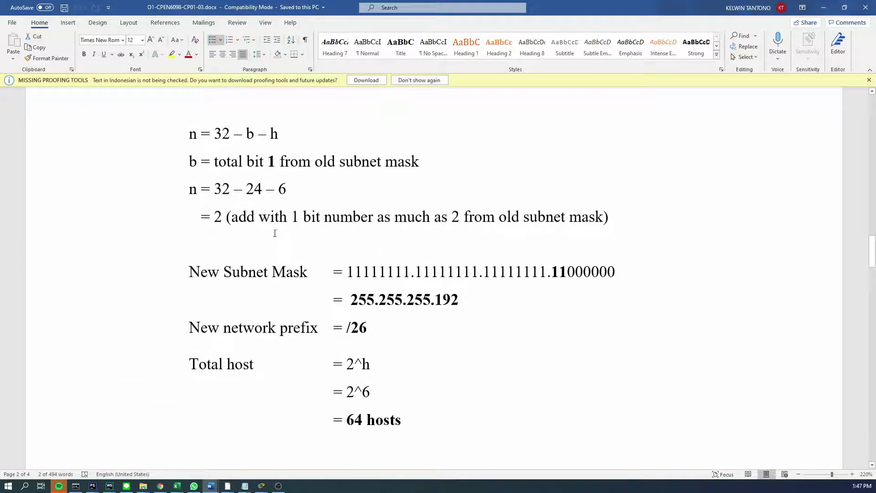
left_click_drag(198, 192, 289, 190)
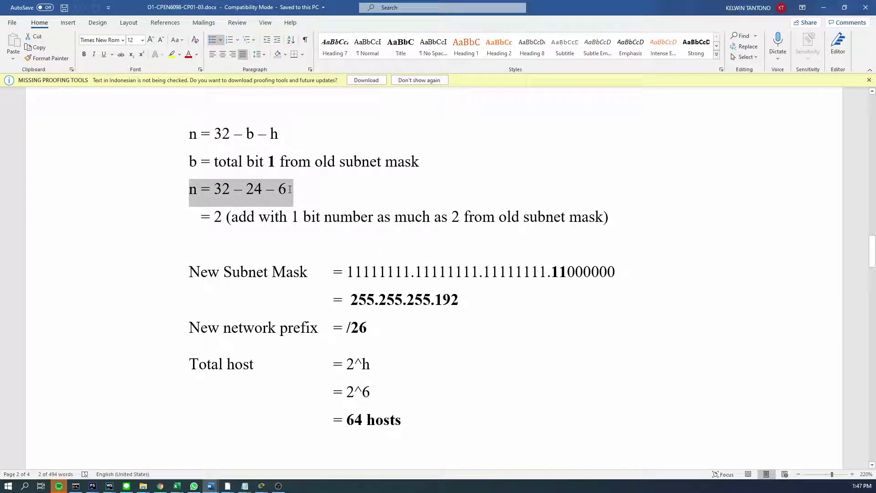
left_click(280, 190)
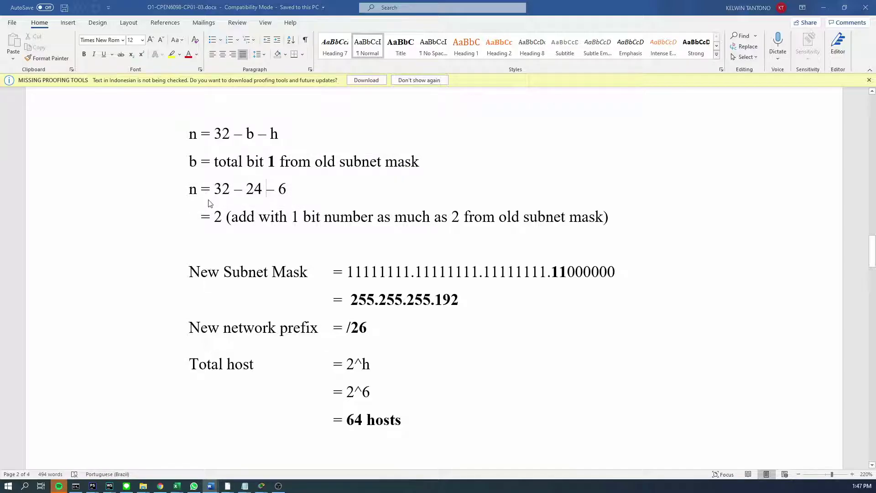
Match the terms of the Word formula "n = 32 – 24 – 6" to the worksheet's /24 prefix and h cells, and read its result line.
key("alt+Tab")
key("alt+Tab")
left_click_drag(246, 192, 264, 197)
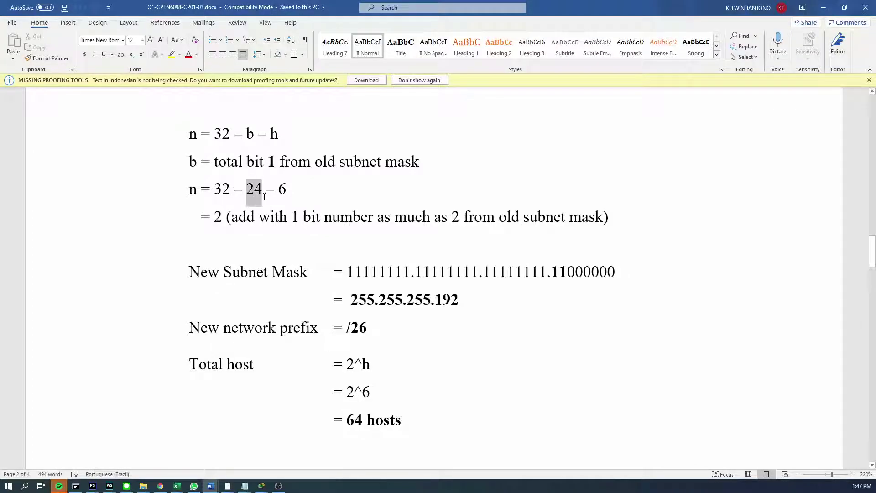
key("alt+Tab")
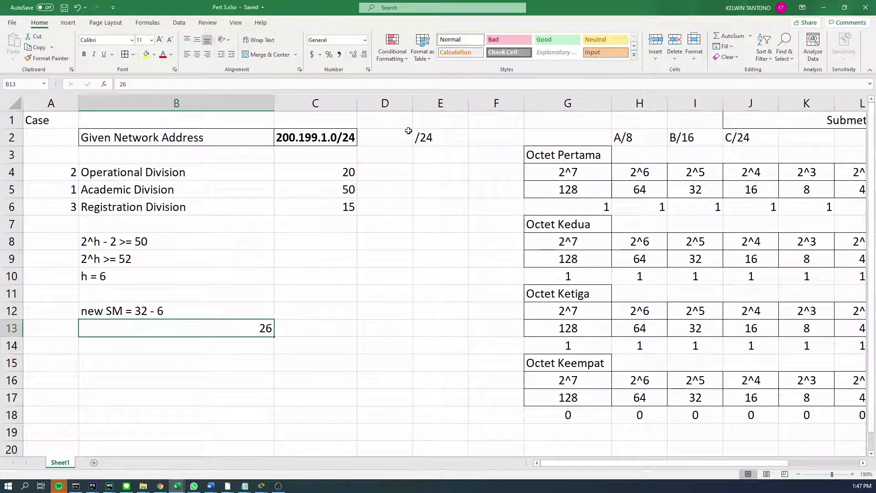
left_click(422, 139)
key("alt+Tab")
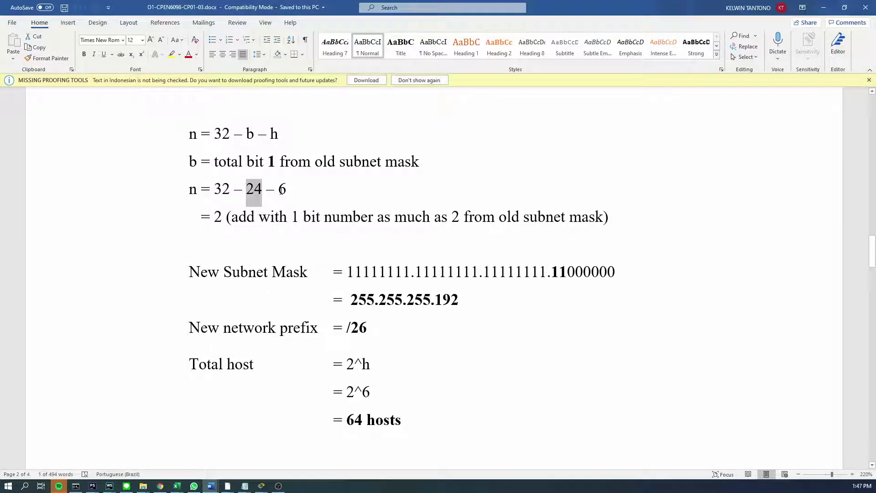
left_click(281, 190)
key("alt+Tab")
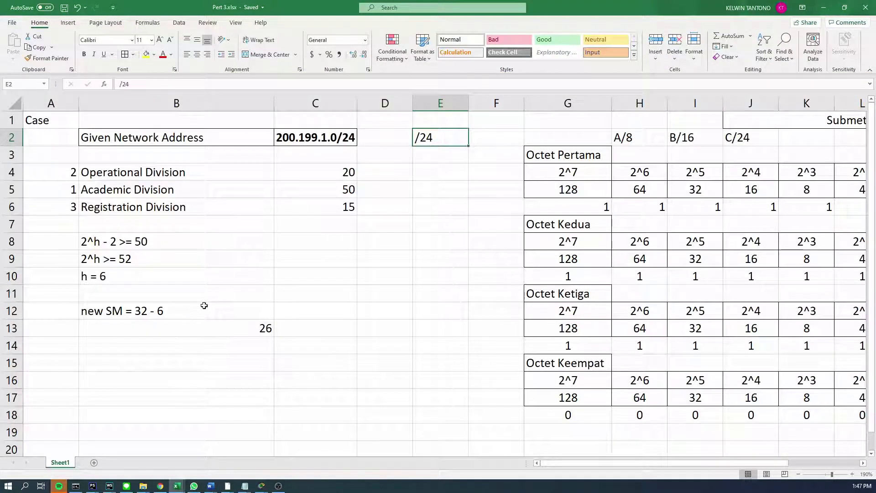
left_click(204, 306)
left_click(176, 276)
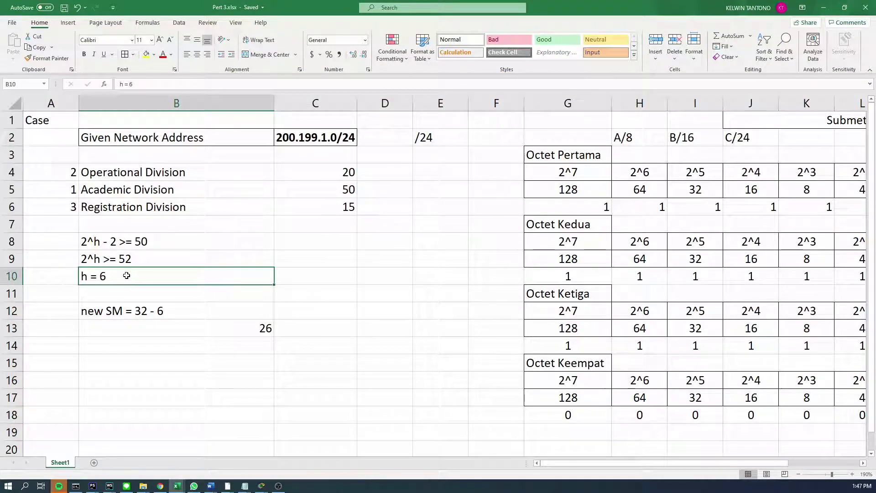
key("alt+Tab")
mouse_move(215, 213)
left_mouse_down()
mouse_move(232, 217)
mouse_move(224, 217)
left_mouse_up()
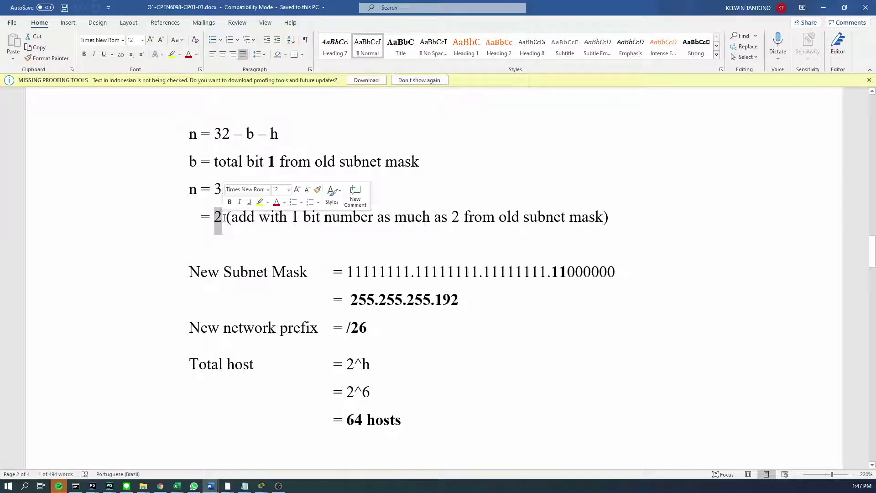
left_click(394, 218)
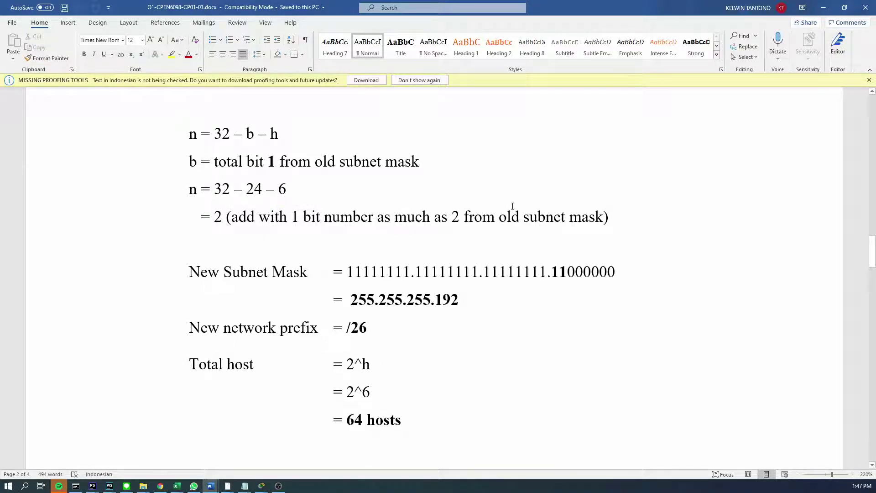
Compare the n formula and New Subnet Mask lines in the Word document with the result in Excel cell B13.
scroll(546, 217, "up", 1)
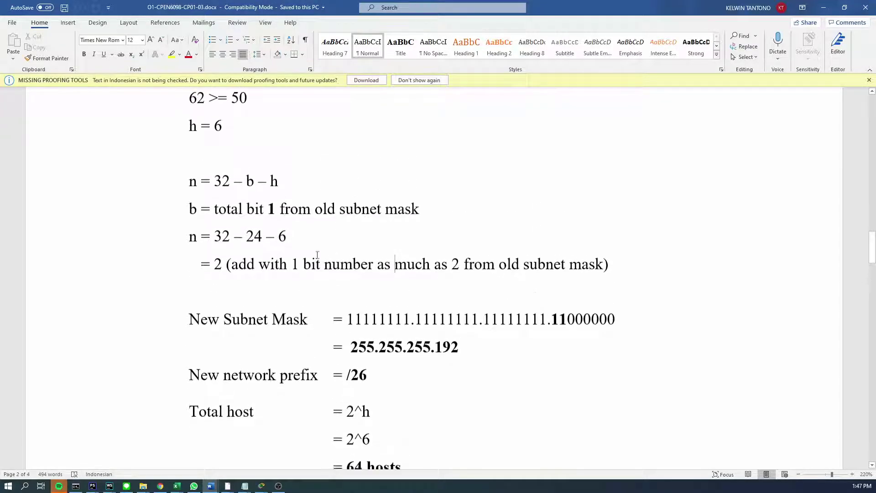
scroll(303, 270, "down", 1)
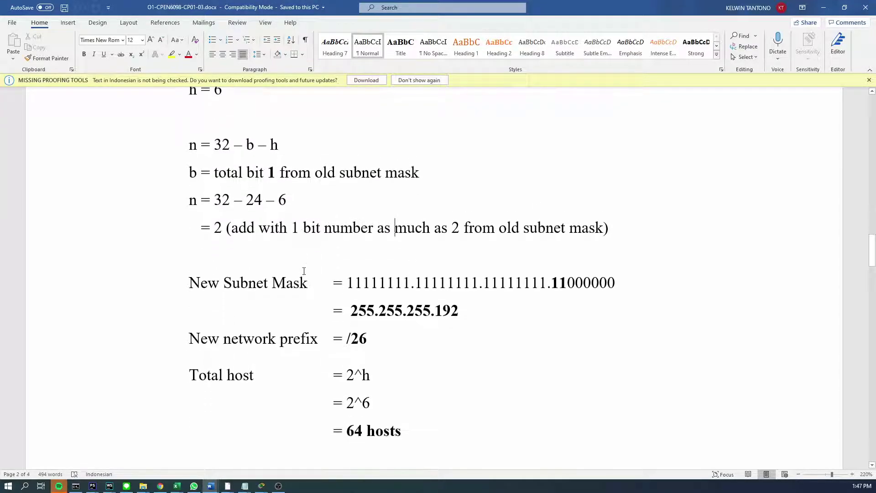
scroll(301, 269, "up", 1)
key("alt+Tab")
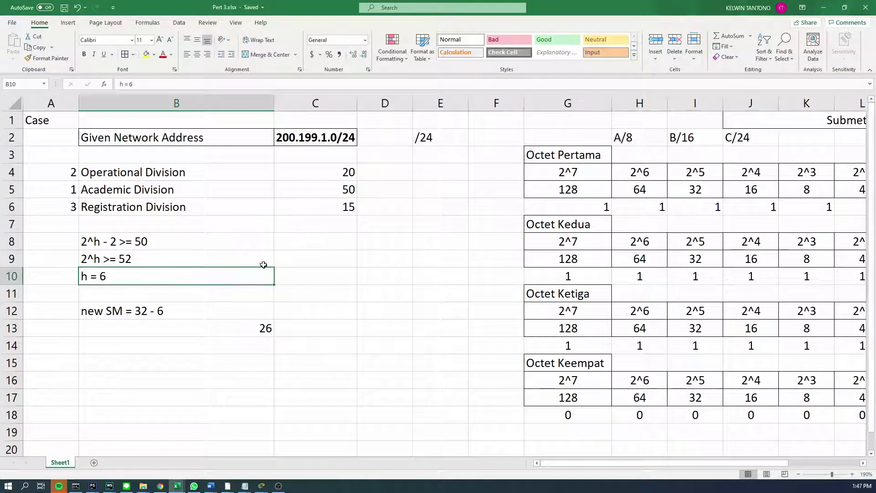
left_click(254, 338)
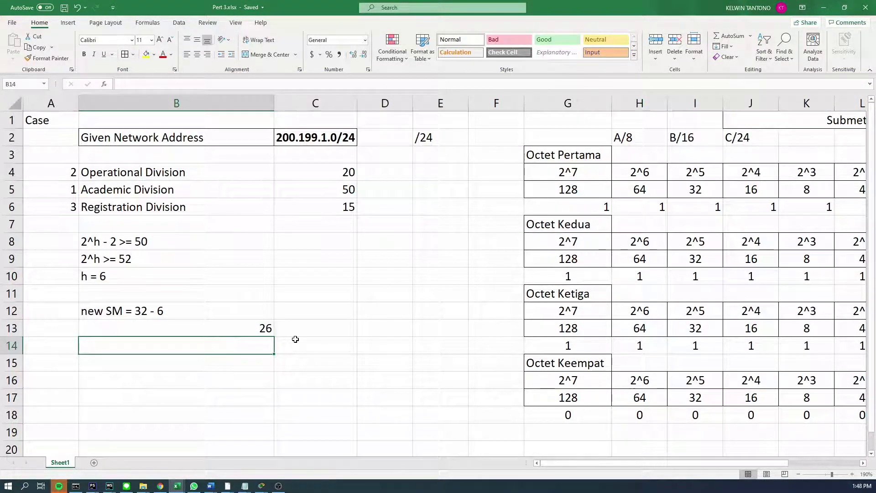
key("Up")
scroll(295, 322, "down", 1)
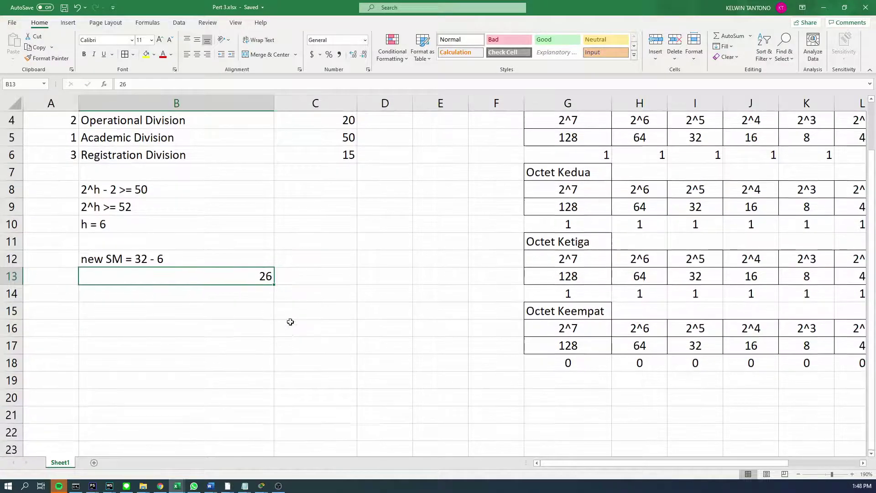
key("alt+Tab")
scroll(276, 309, "down", 3)
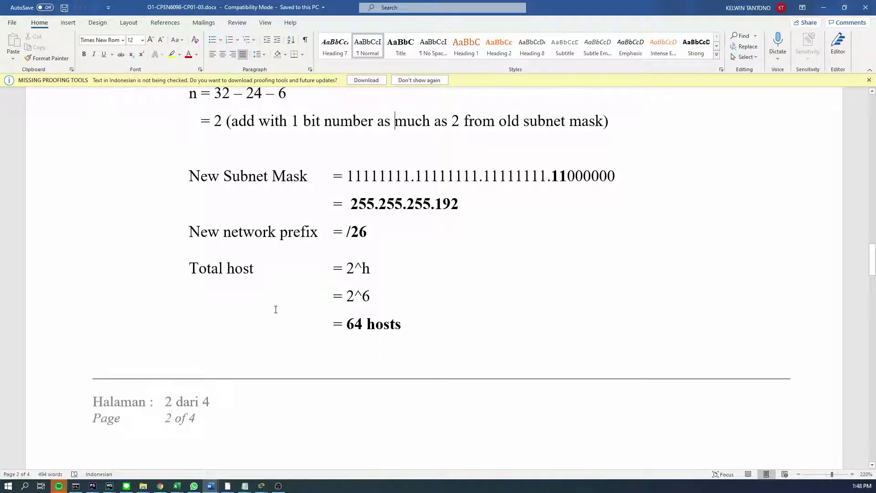
scroll(292, 306, "up", 1)
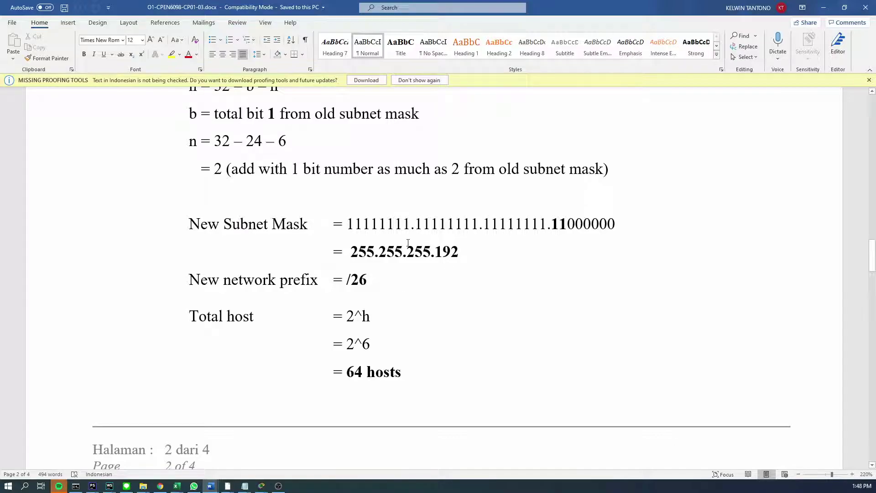
Switch to the Excel worksheet and review the subnet mask octet tables across row 12 to column Q.
key("alt+Tab")
left_click(446, 258)
key("Right")
key("Right")
key("Right")
key("Right")
key("Right")
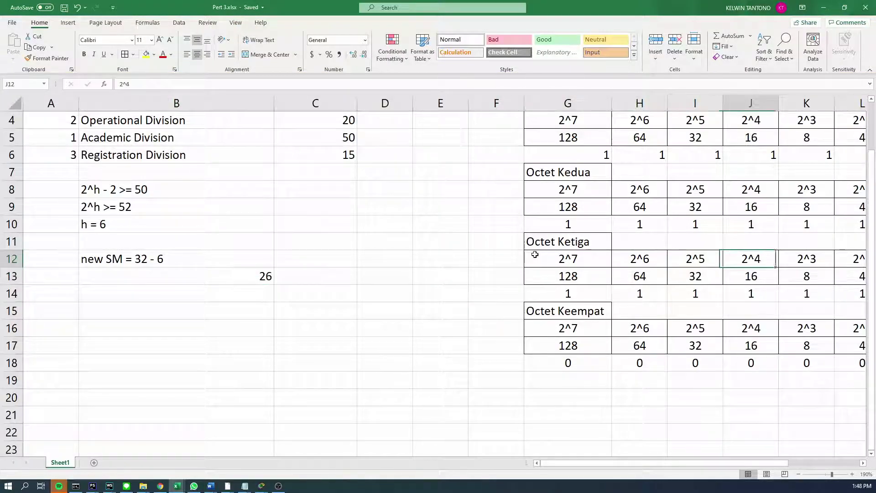
key("Right")
key("Right")
key("Right")
key("Right")
key("Right")
scroll(571, 251, "up", 1)
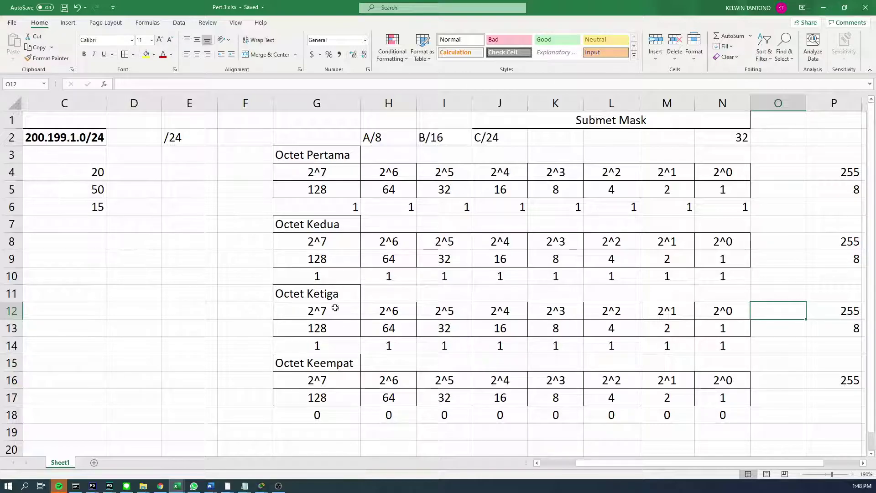
key("Right")
key("Right")
scroll(488, 307, "down", 1)
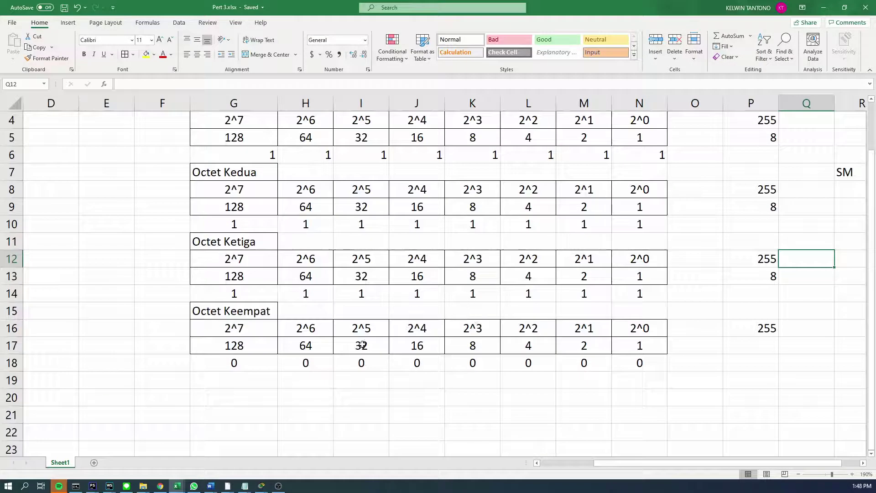
Locate the first two bit cells of Octet Keempat, G18:H18, and check them against the Word document's new subnet mask.
left_click(219, 360)
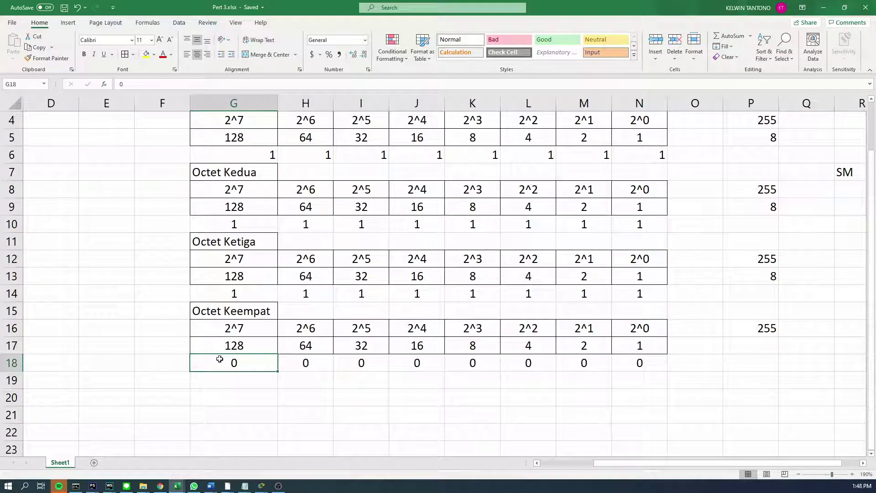
scroll(219, 360, "up", 1)
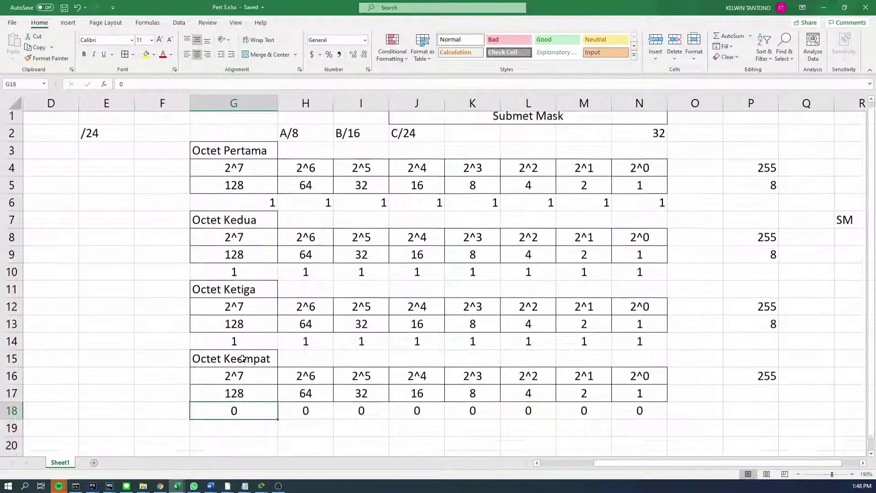
scroll(225, 361, "down", 1)
scroll(231, 361, "up", 1)
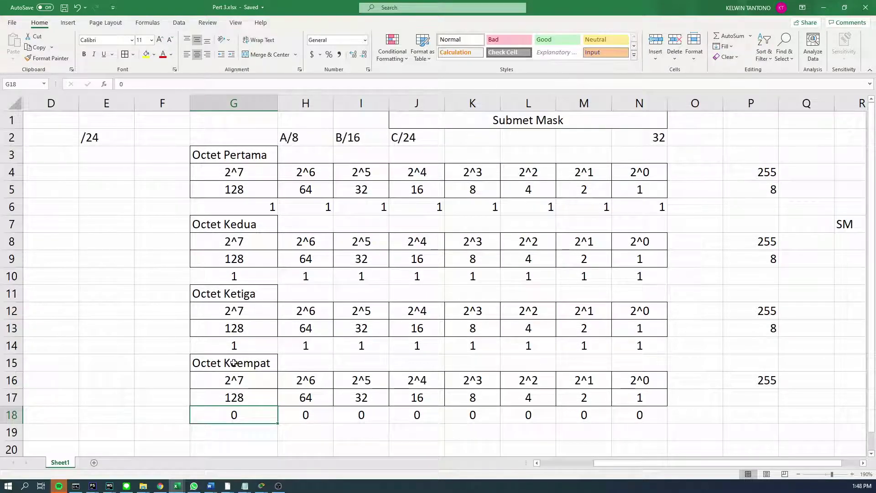
scroll(278, 364, "down", 1)
left_click(281, 363)
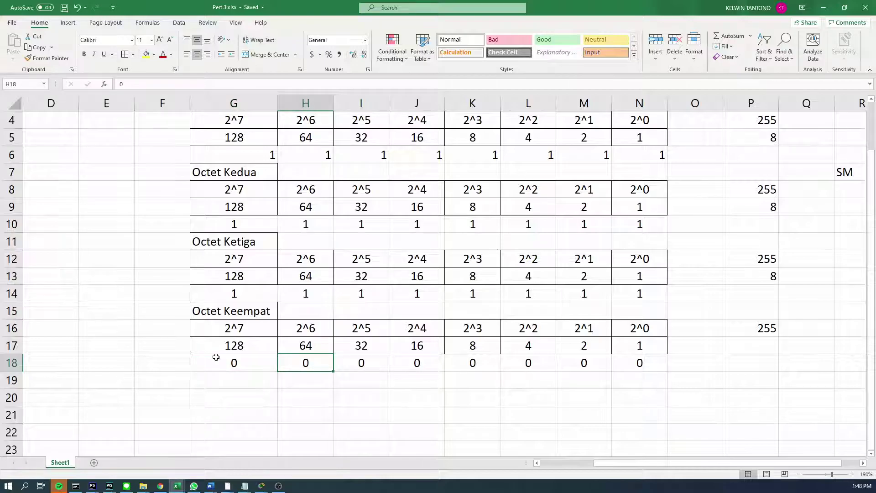
left_click_drag(216, 357, 314, 364)
key("alt+Tab")
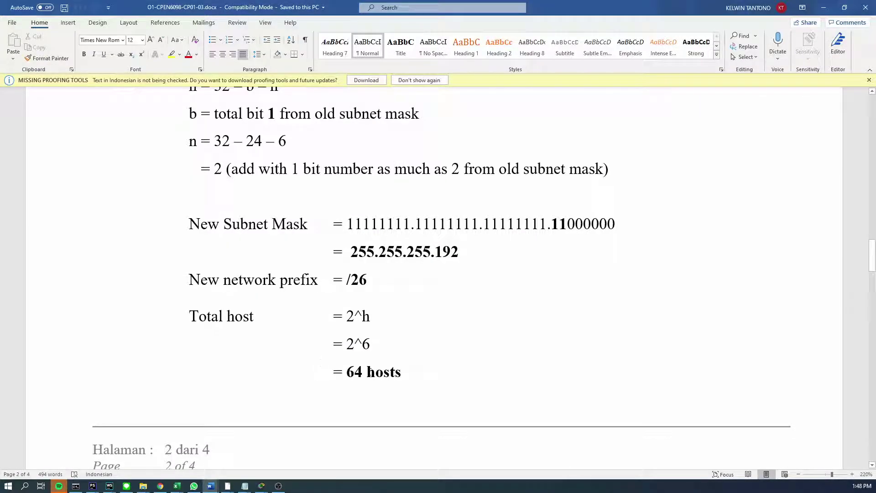
key("alt+Tab")
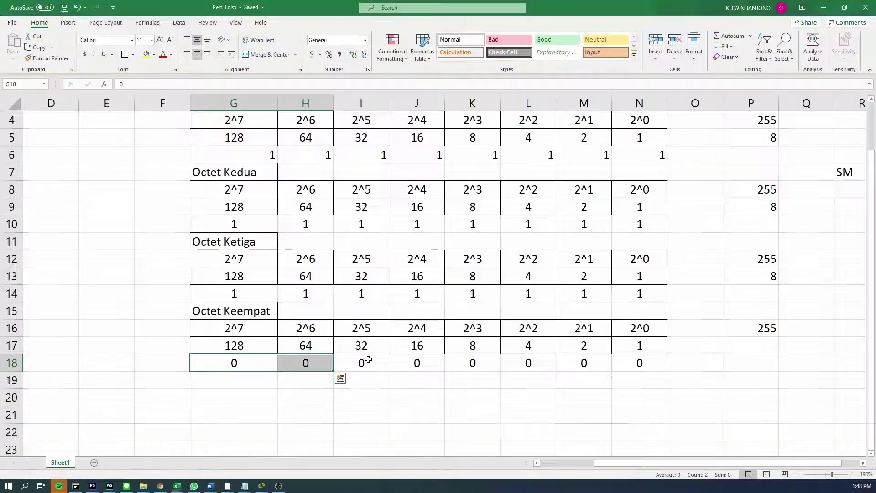
Enter 1 in cells G18 and H18 as the first two bits of Octet Keempat.
key("shift+Left")
type("1")
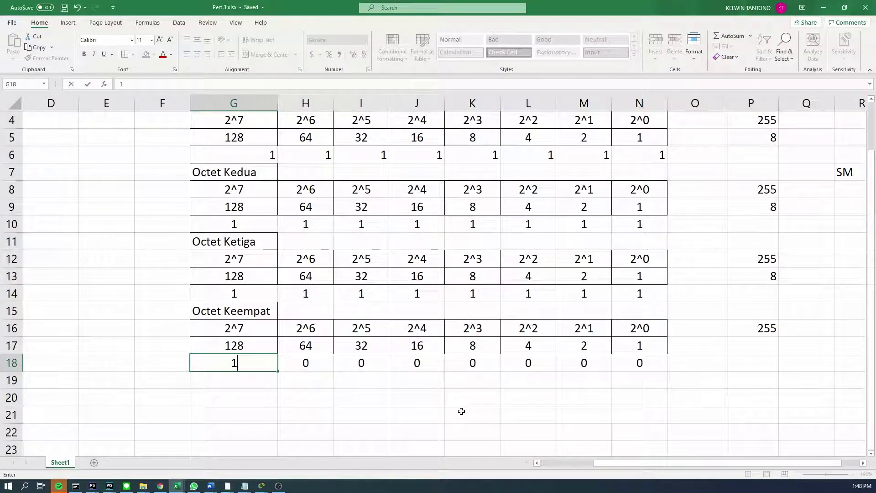
key("Return")
key("Up")
key("Right")
type("1")
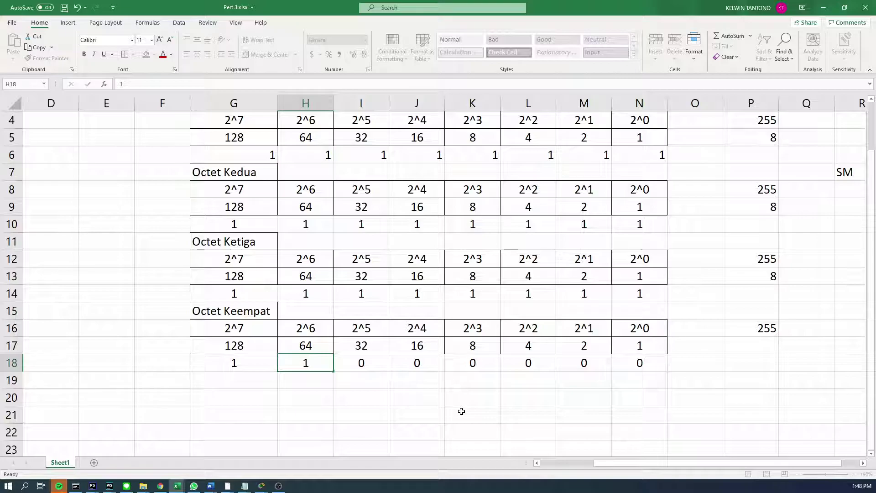
key("Return")
key("Up")
Review the remaining Octet Keempat bits in row 18 and compare them with the mask and total host lines in Word.
key("Right")
key("Right")
key("Right")
key("Right")
key("Right")
key("Right")
key("Right")
key("Right")
key("Right")
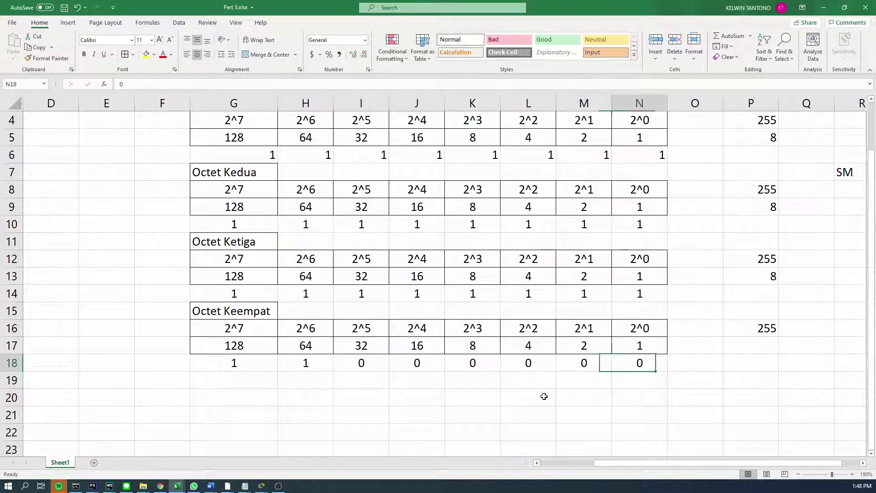
scroll(509, 370, "down", 1)
scroll(503, 365, "up", 1)
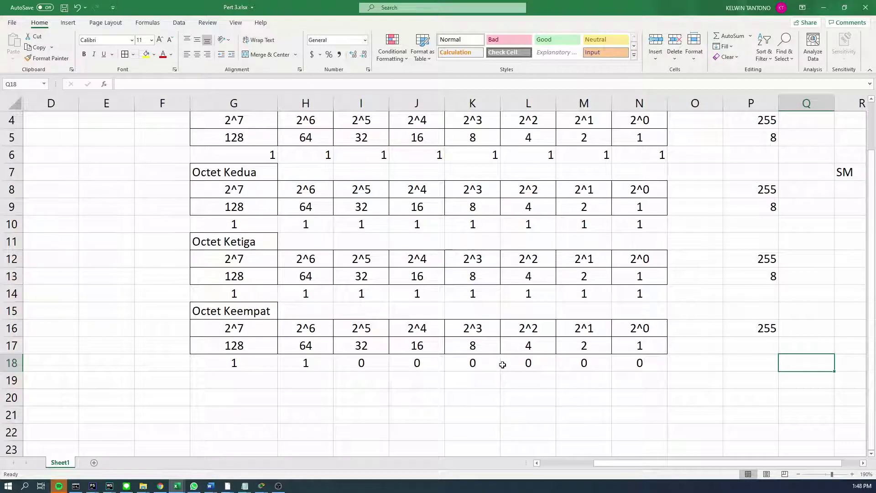
key("alt+Tab")
scroll(488, 335, "down", 1)
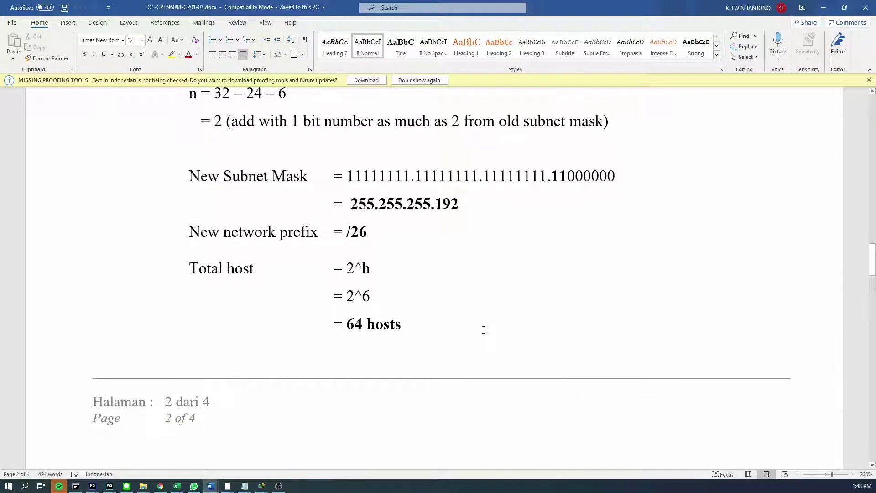
key("alt+Tab")
scroll(477, 324, "down", 1)
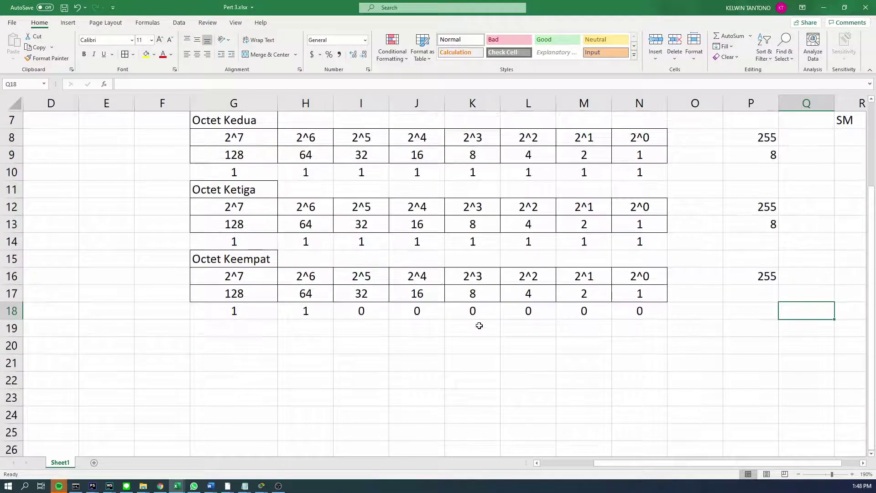
scroll(767, 329, "up", 1)
left_click(764, 346)
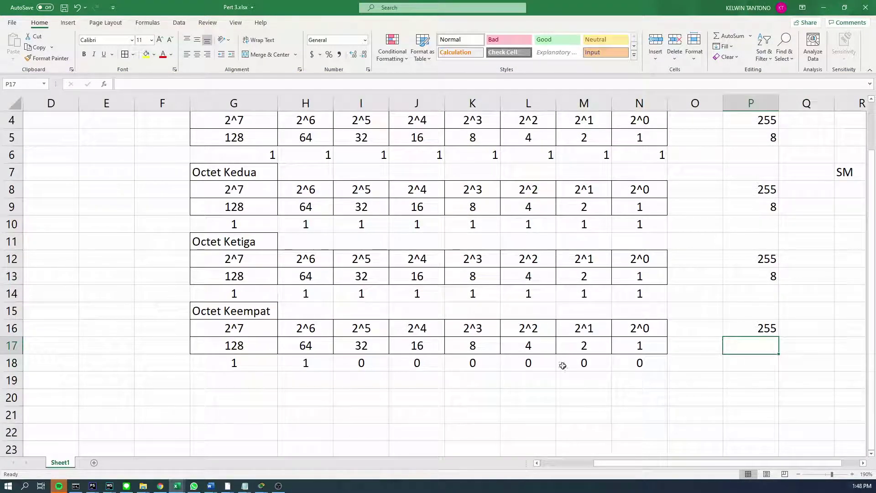
In cell J20, enter a SUM formula for the Octet Keempat values in I17:N17.
left_click(391, 400)
type("=SUM(")
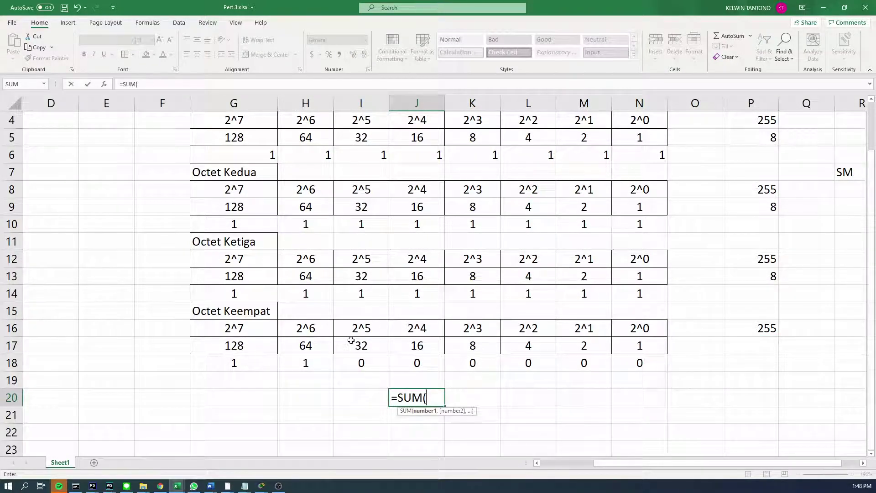
left_click_drag(351, 344, 647, 348)
key("Return")
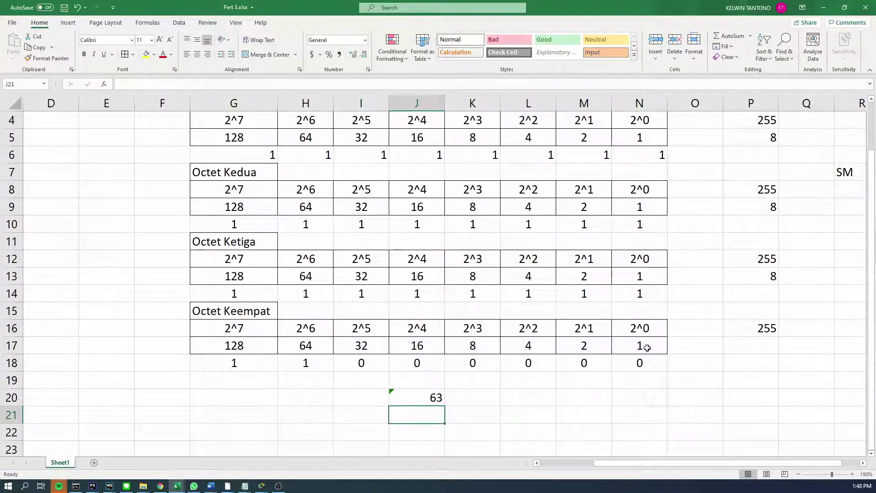
scroll(594, 365, "down", 1)
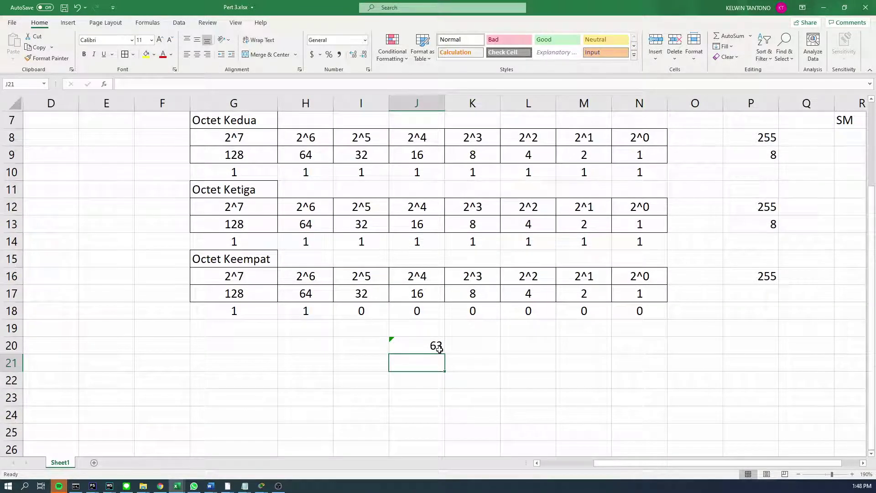
left_click(438, 350)
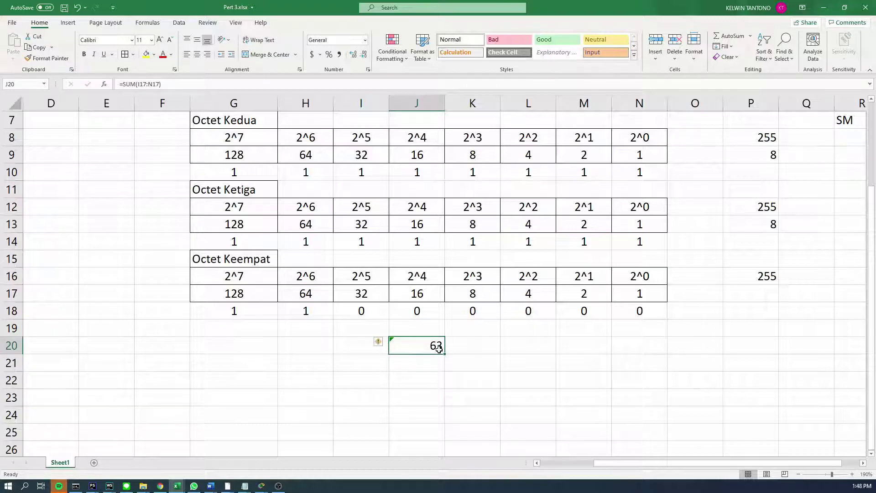
Switch to the Word document and examine the Operational Division's h and n calculations.
key("alt+Tab")
scroll(424, 296, "down", 10)
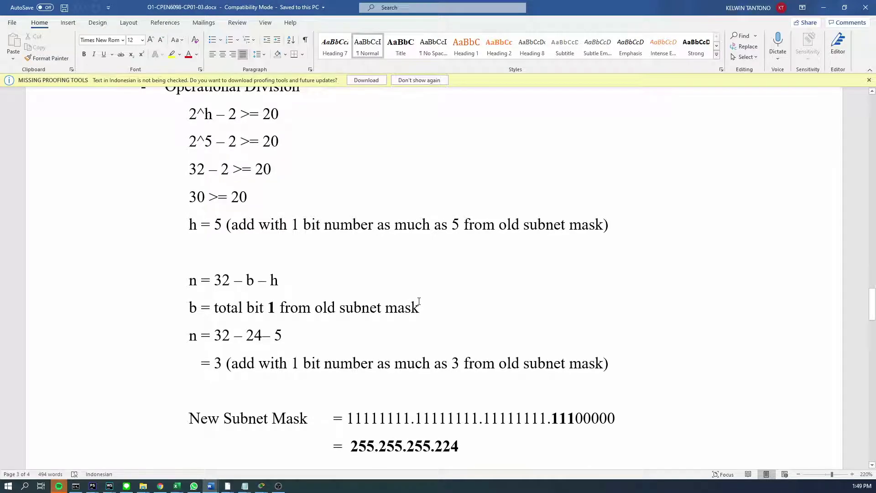
scroll(419, 301, "down", 3)
scroll(418, 302, "up", 4)
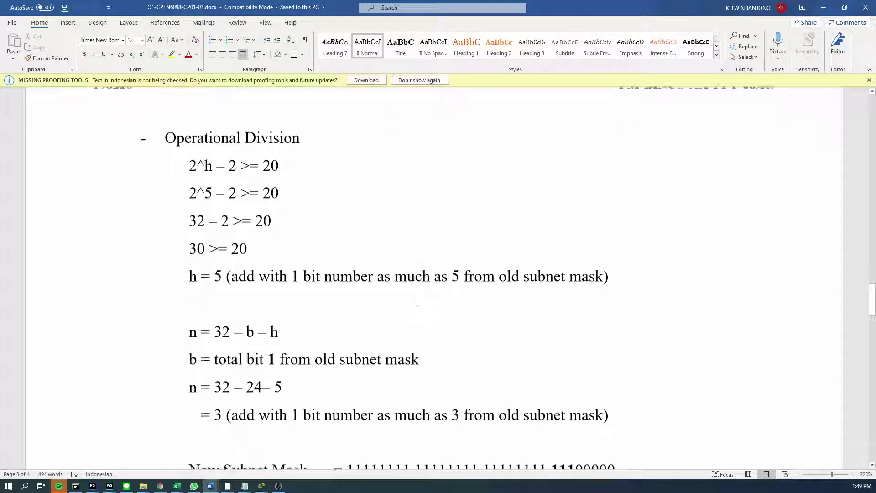
scroll(297, 295, "down", 1)
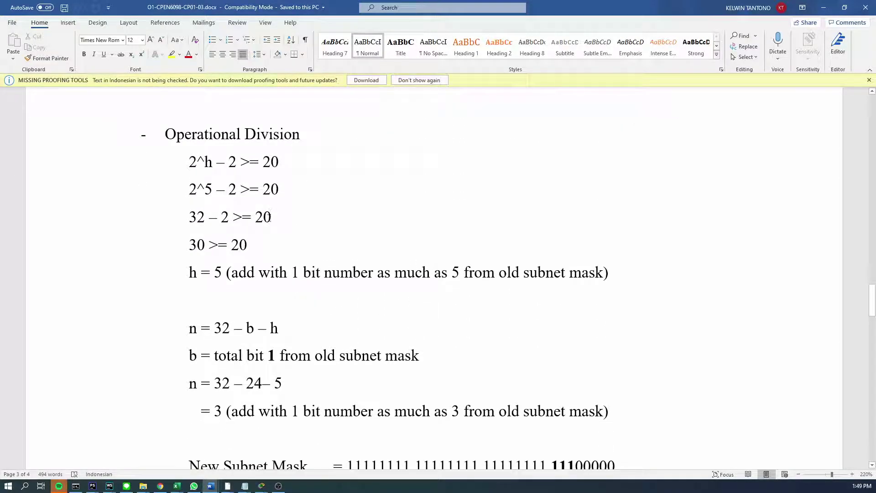
Skim the Word document's solution from the host sorting through the Academic, Operational and Registration Division calculations.
scroll(280, 226, "up", 10)
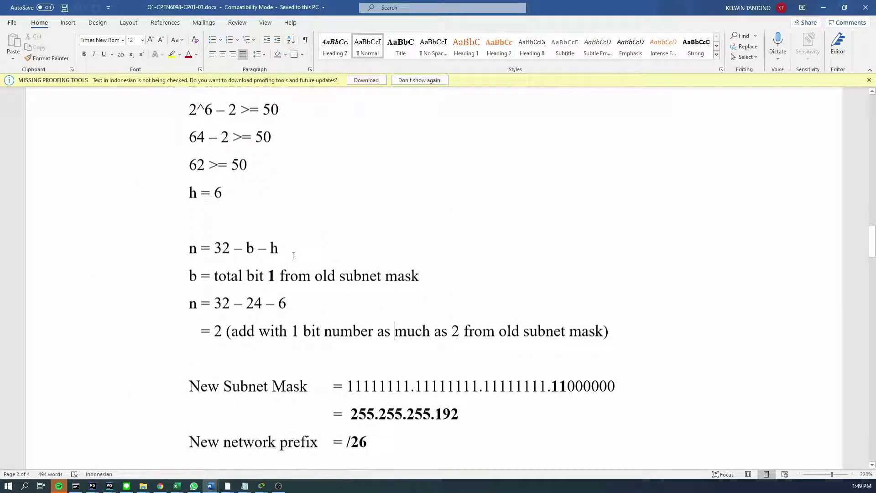
scroll(294, 253, "down", 3)
scroll(293, 256, "down", 2, "ctrl")
scroll(293, 255, "up", 7)
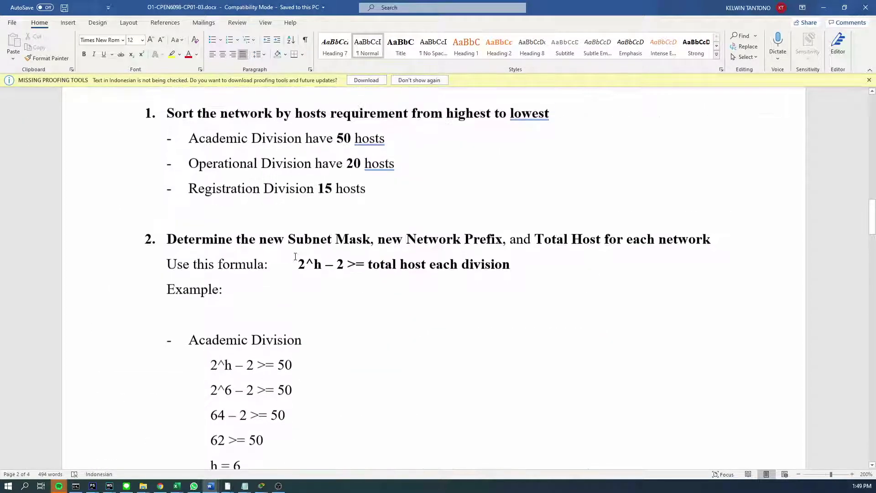
scroll(294, 257, "down", 3)
scroll(295, 259, "down", 15)
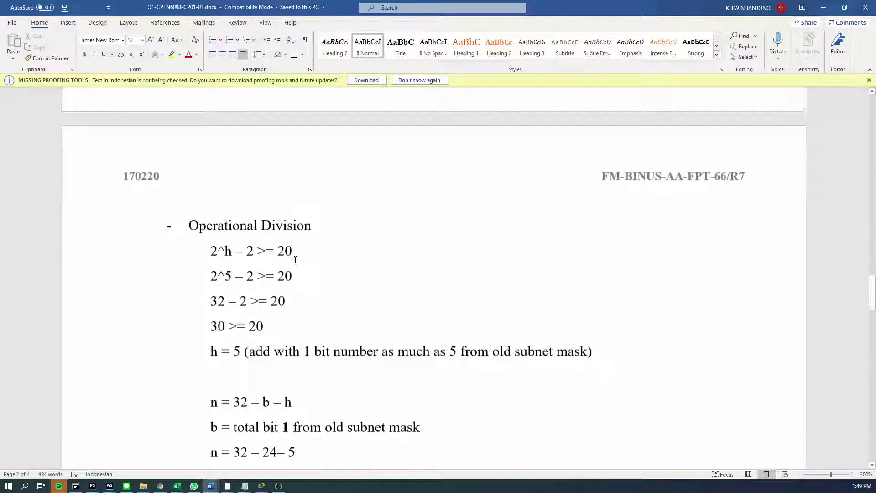
scroll(295, 262, "down", 20)
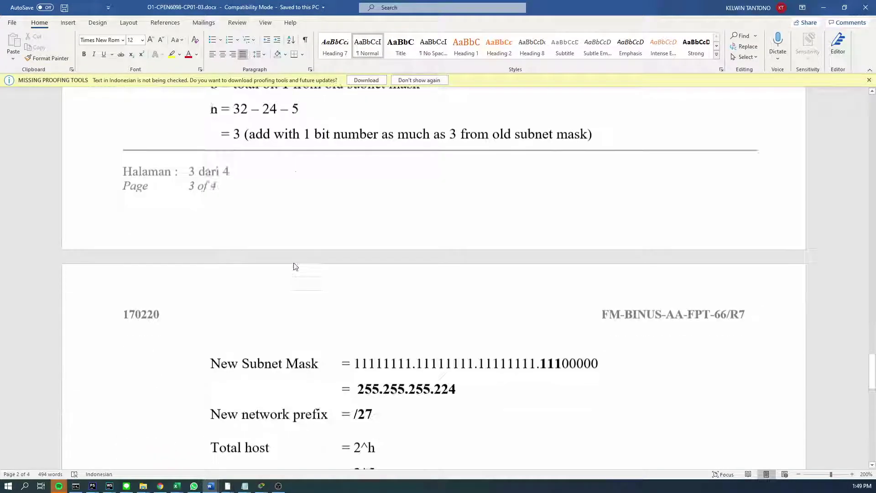
scroll(295, 263, "down", 3)
scroll(296, 266, "up", 18)
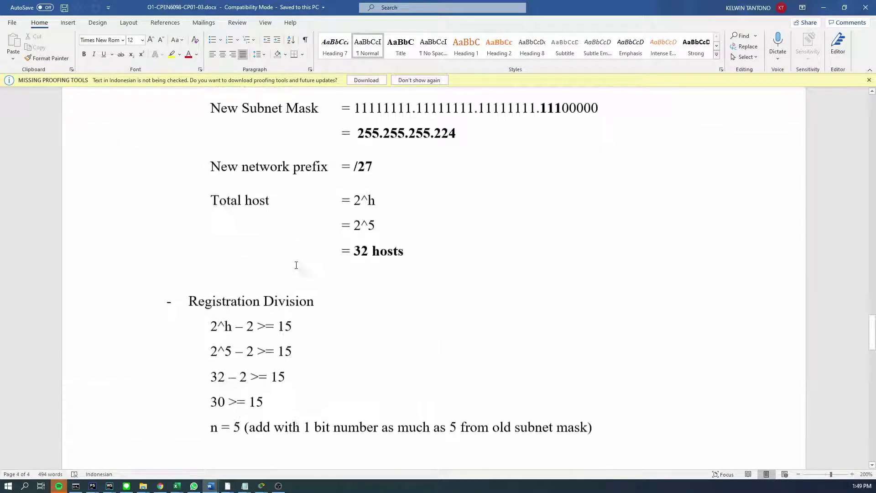
Reread the Word solution's division sorting, subnet formula and Academic Division calculations of h, n, new subnet mask and total host.
scroll(296, 269, "up", 15)
scroll(297, 267, "down", 7)
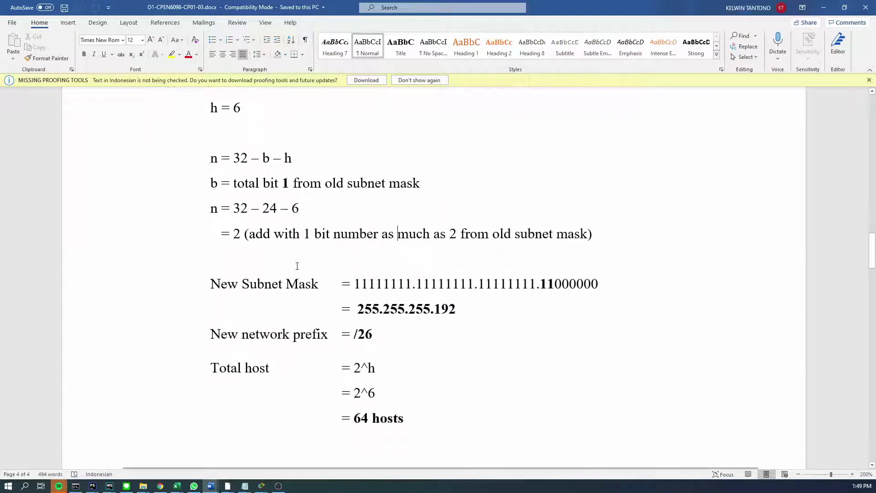
scroll(298, 266, "up", 12)
scroll(299, 266, "down", 6)
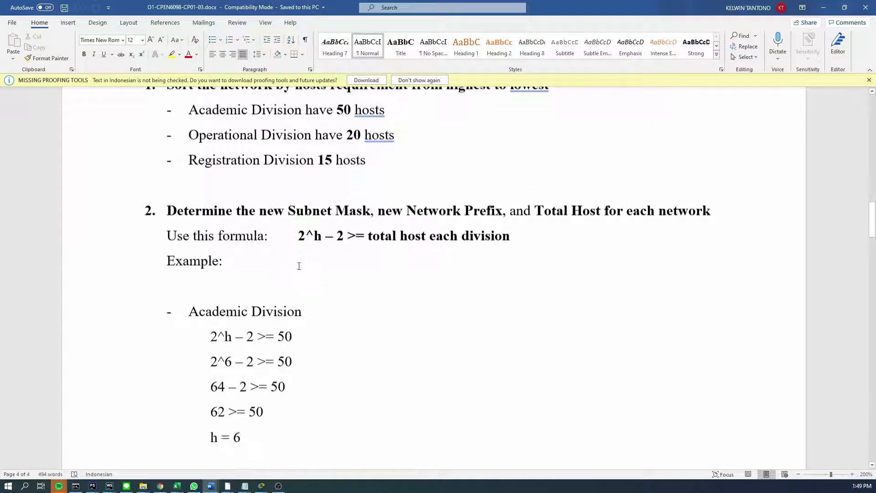
scroll(299, 266, "down", 7)
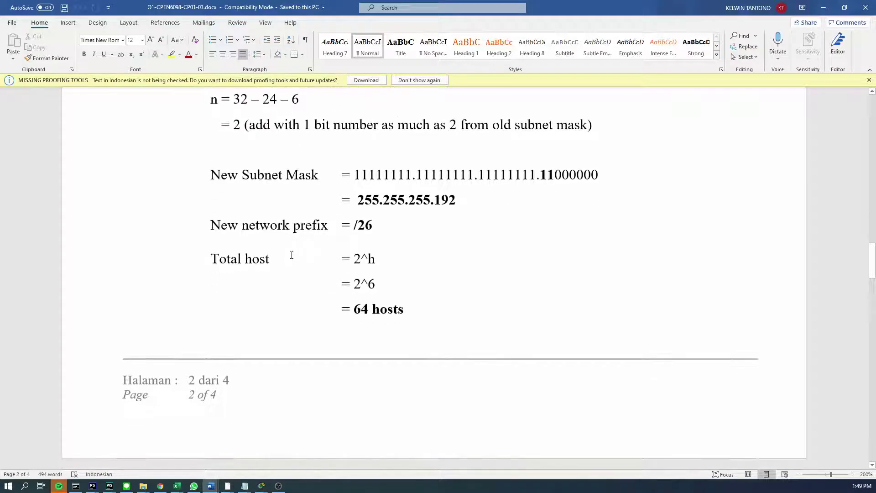
scroll(291, 253, "up", 6)
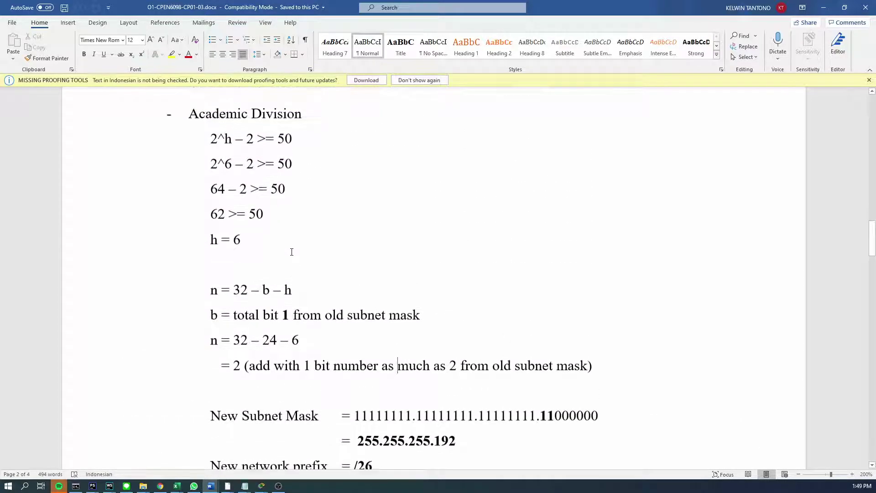
Switch to the Excel workbook and return to the empty cells below the new SM calculation in column B.
key("alt+Tab")
left_click(239, 351)
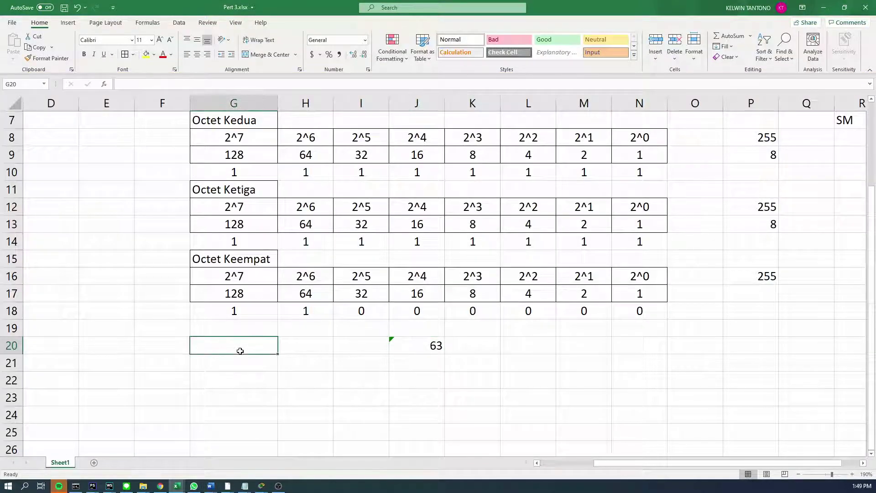
key("Left")
key("Left")
key("Left")
key("Left")
key("Left")
key("Left")
key("Up")
key("Up")
key("Up")
key("Up")
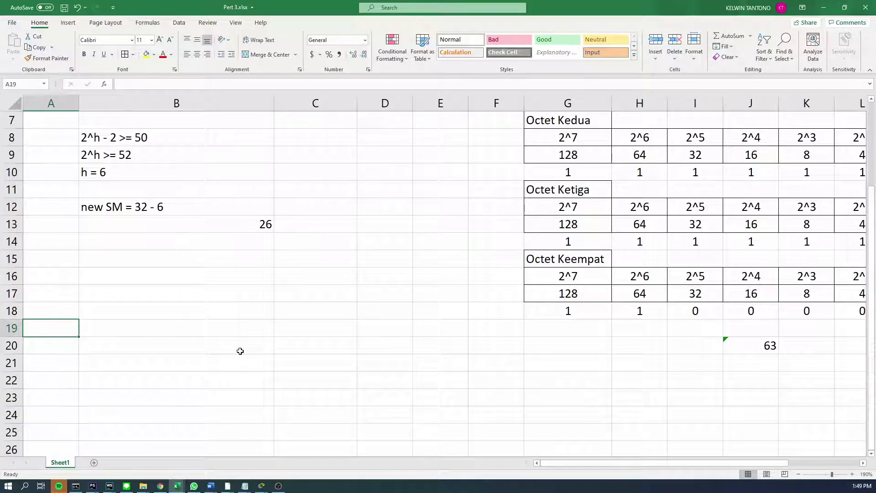
key("Right")
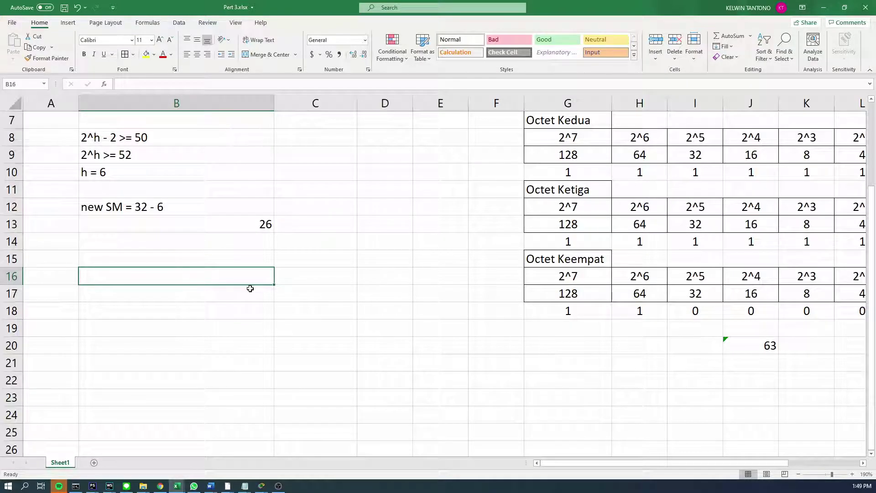
Review the Academic Division's host requirement in row 5 alongside its h calculation and the new SM result in B13.
scroll(276, 295, "up", 2)
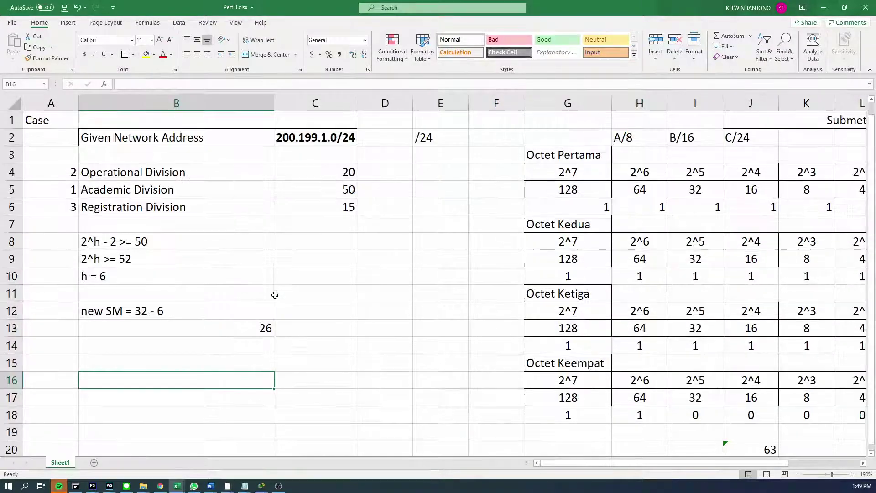
scroll(431, 314, "down", 2)
scroll(180, 272, "up", 2)
scroll(180, 276, "down", 1)
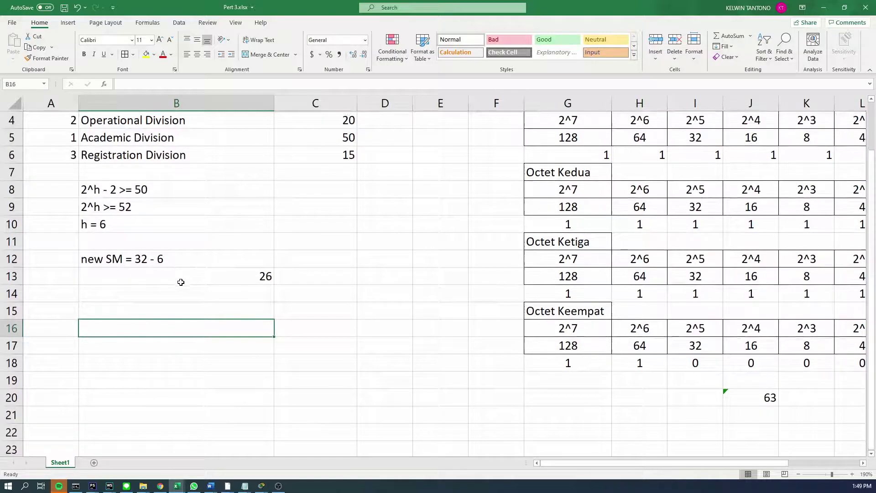
scroll(264, 206, "up", 1)
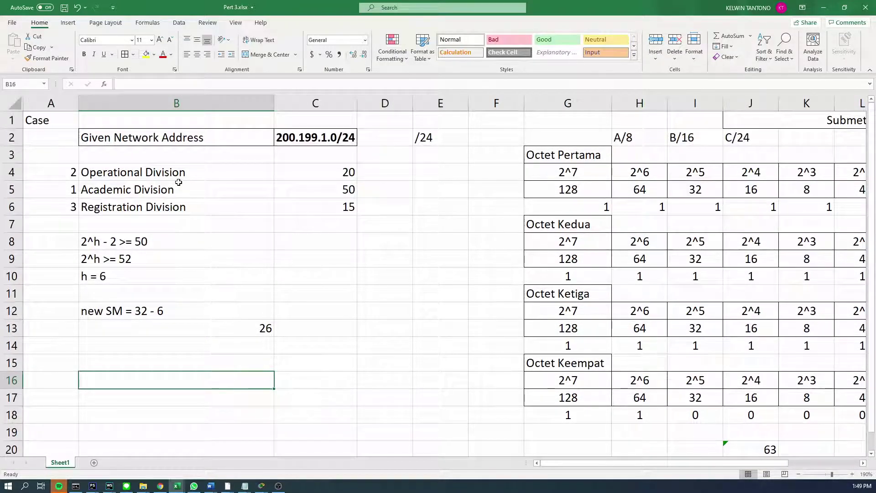
left_click_drag(178, 179, 327, 191)
left_click(327, 191)
left_click_drag(262, 195, 354, 189)
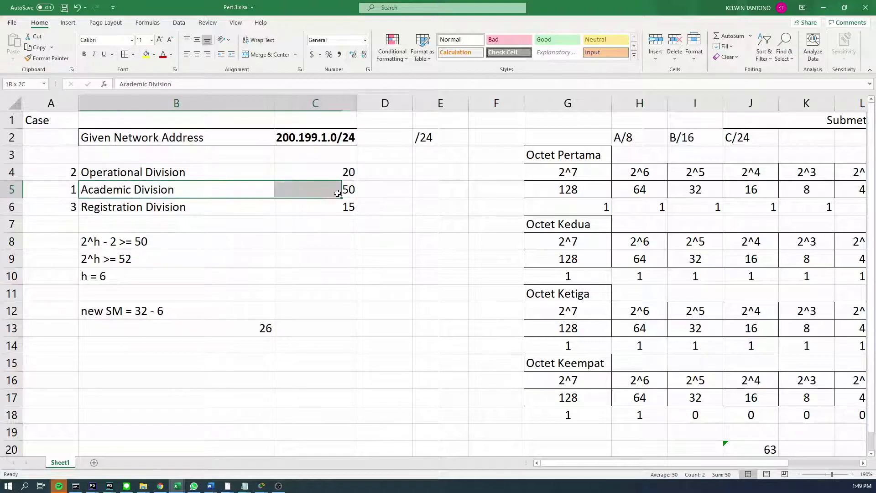
scroll(251, 293, "down", 2)
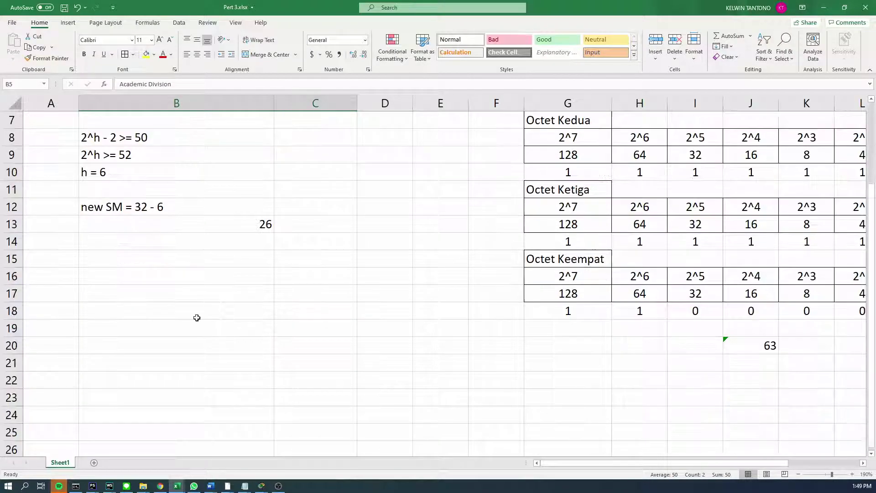
left_click(226, 226)
scroll(220, 254, "up", 2)
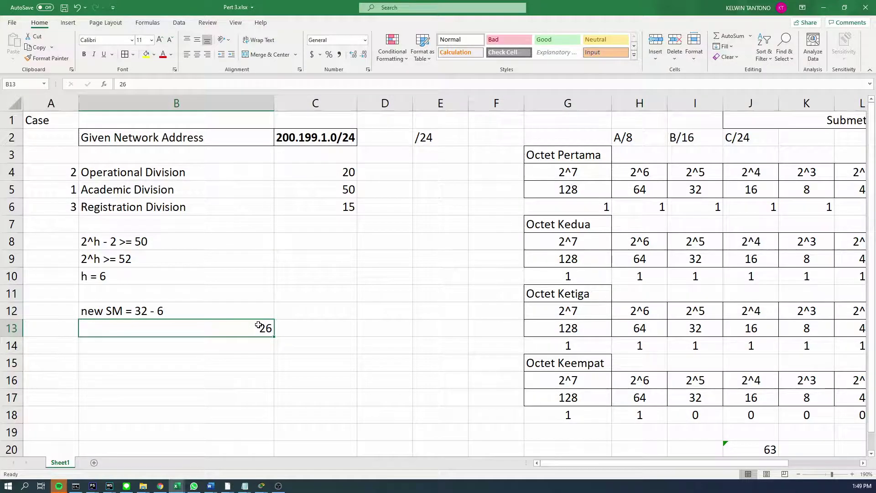
left_click(210, 366)
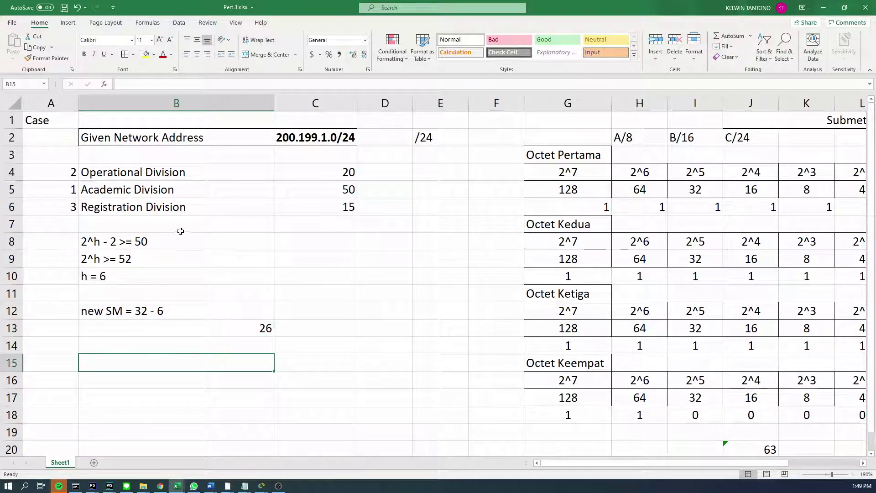
left_click(157, 185)
left_click(284, 184, "shift")
left_click(198, 224)
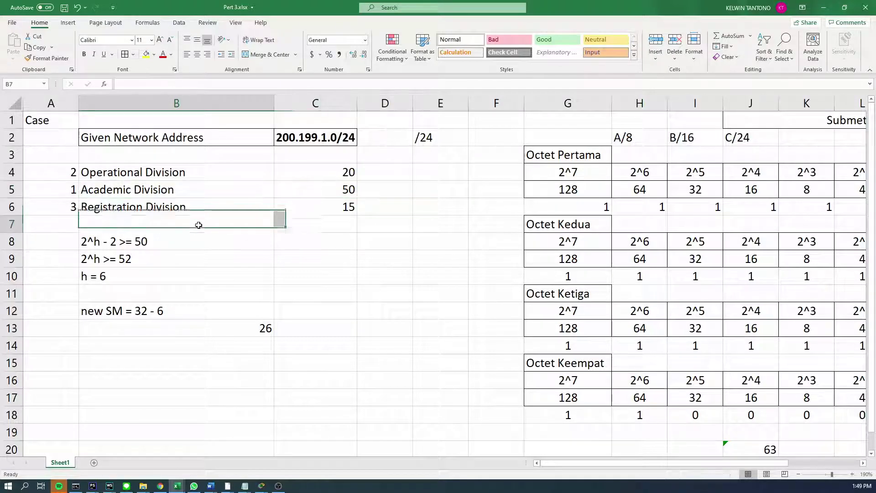
left_click(205, 246)
key("shift+Down")
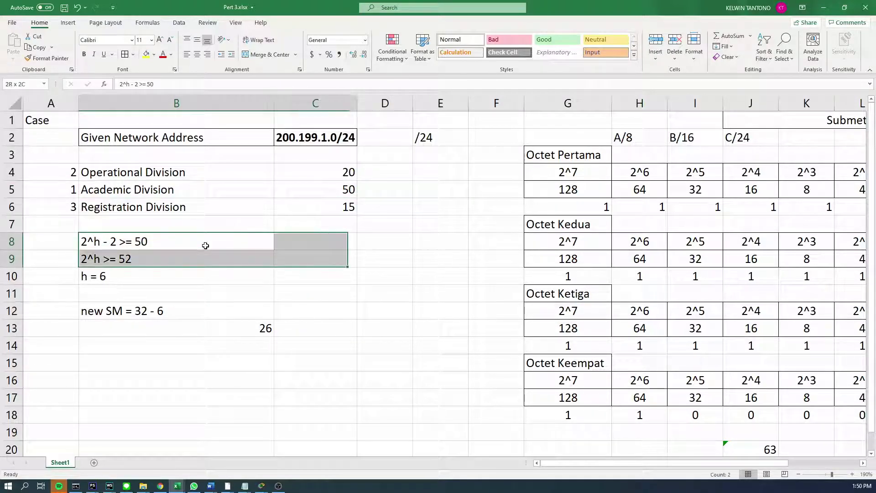
key("shift+Down")
key("ctrl+c")
key("ctrl+v")
left_click(206, 246)
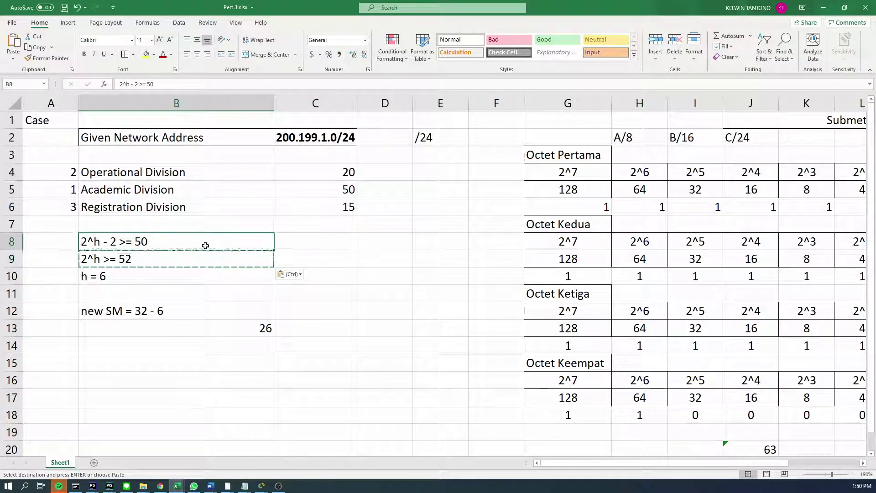
key("Escape")
Move the three h calculation lines in B8:B10 down one row so they start in B9.
key("shift+Down")
key("shift+Down")
key("ctrl+x")
key("Down")
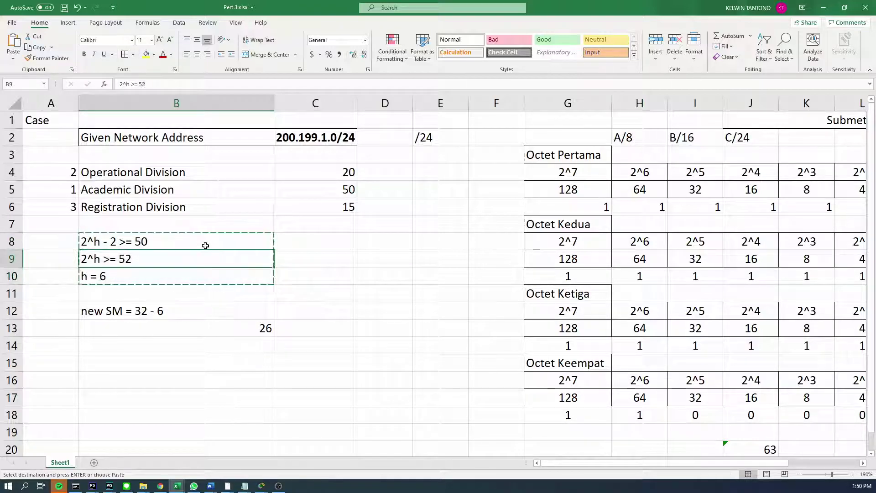
key("ctrl+v")
key("Up")
key("Up")
Enter the heading "Academic Division" in cell B8 above the h calculation.
left_click(206, 245)
type("AS")
key("BackSpace")
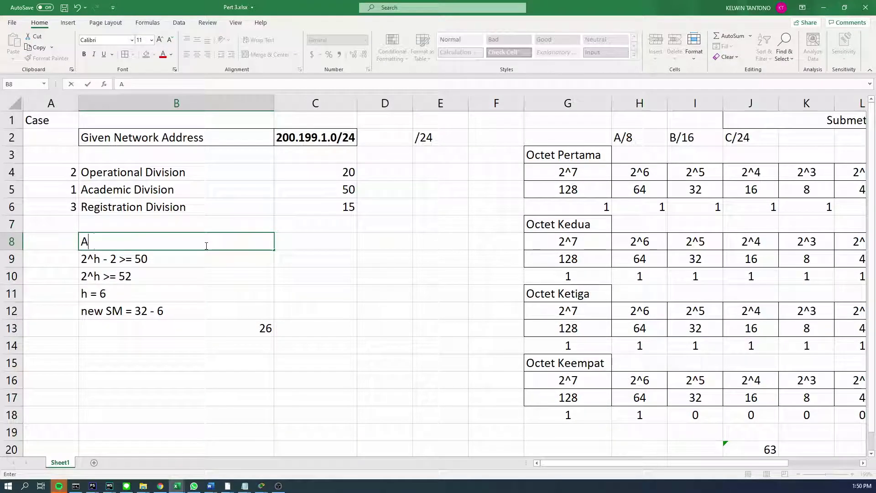
type("cada")
key("BackSpace")
type("emic")
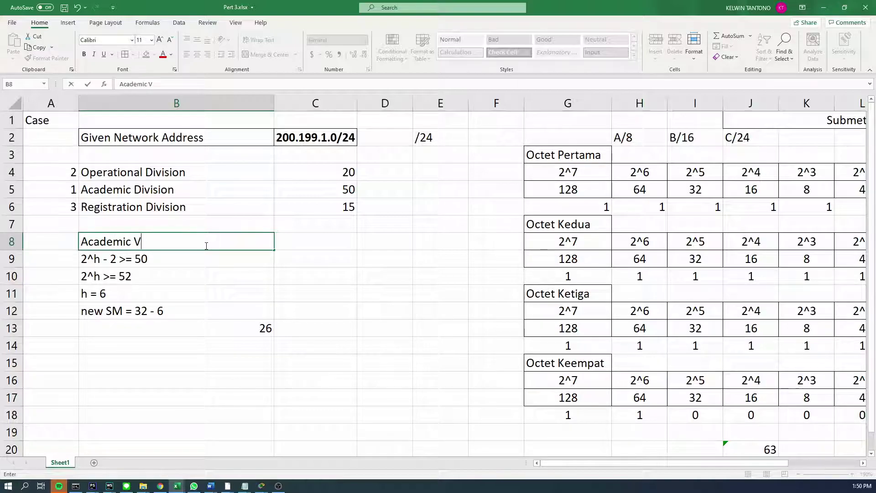
type(" Division")
key("Return")
left_click(206, 246)
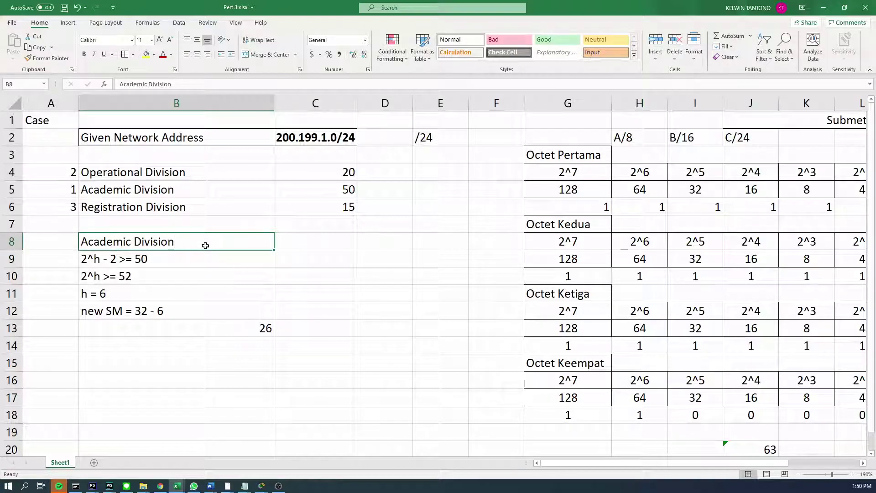
Enter the label "Network Address" in cell B14, below the new SM result.
scroll(293, 216, "down", 1)
left_click(198, 295)
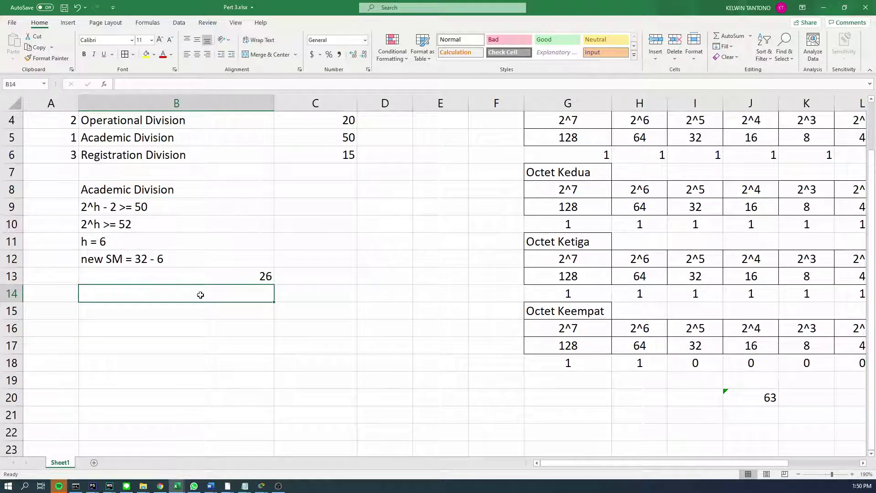
type("Networ")
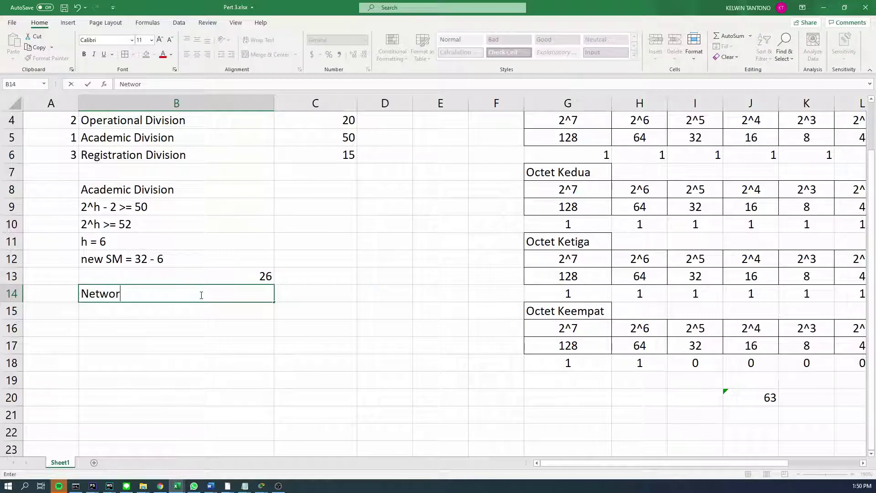
type("k Address")
key("Return")
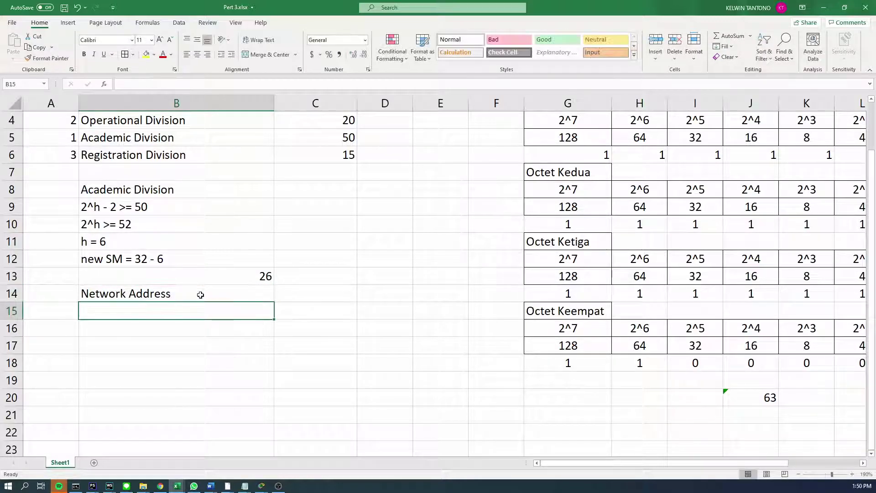
Add the labels "Broadcast Address" in B15 and "Usable IP Range" in B16.
type("NB")
key("BackSpace")
type("r")
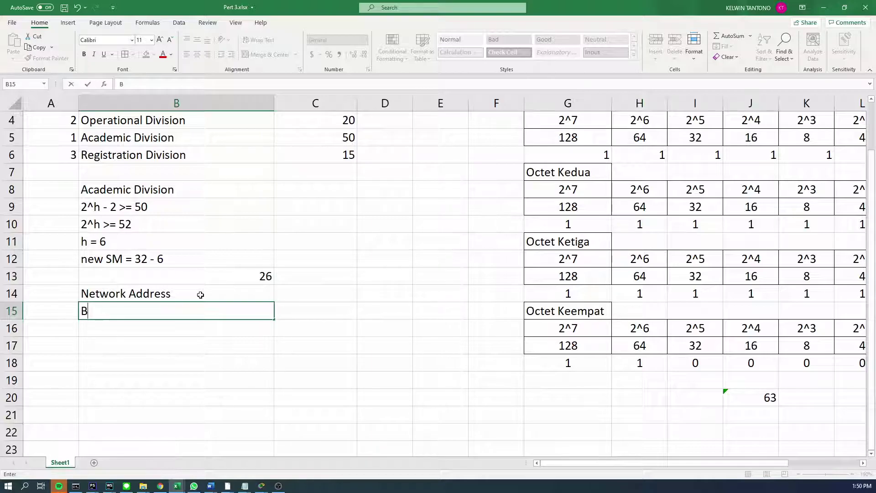
type("oadcast Address")
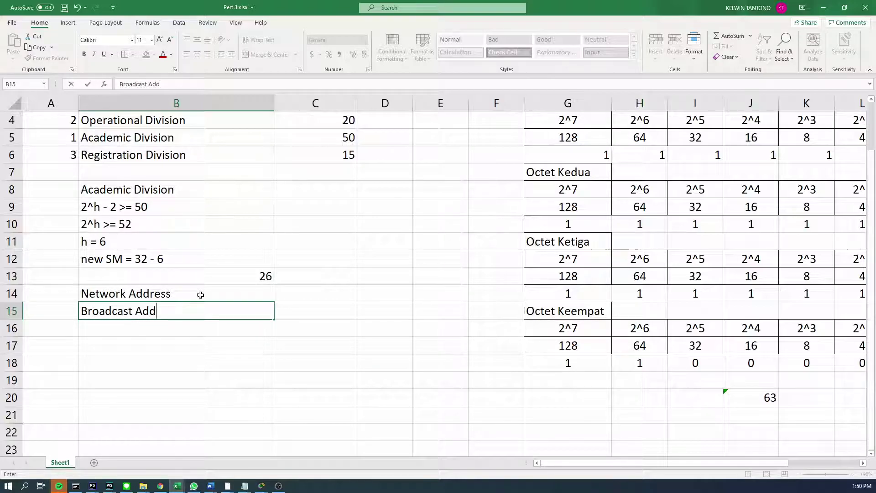
key("Return")
type("sa")
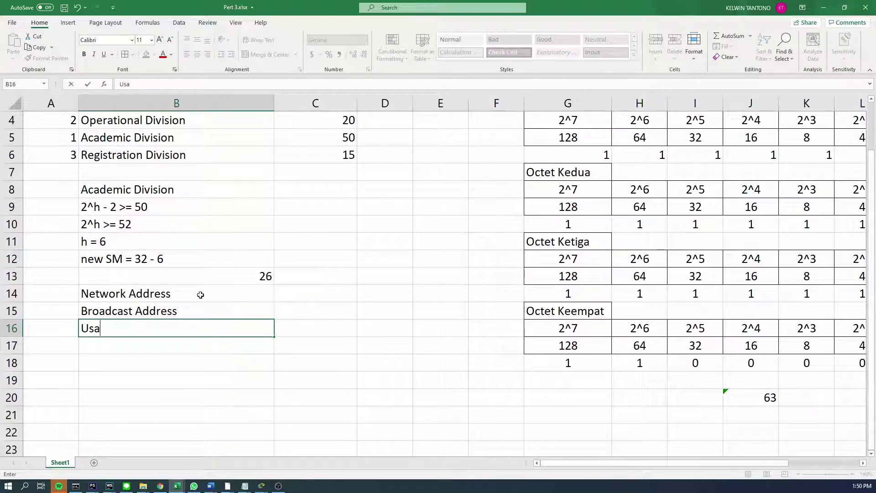
type("ble IP Range")
key("Return")
Widen column C to make room for the Academic Division's address values.
key("Right")
key("Up")
key("Up")
key("Up")
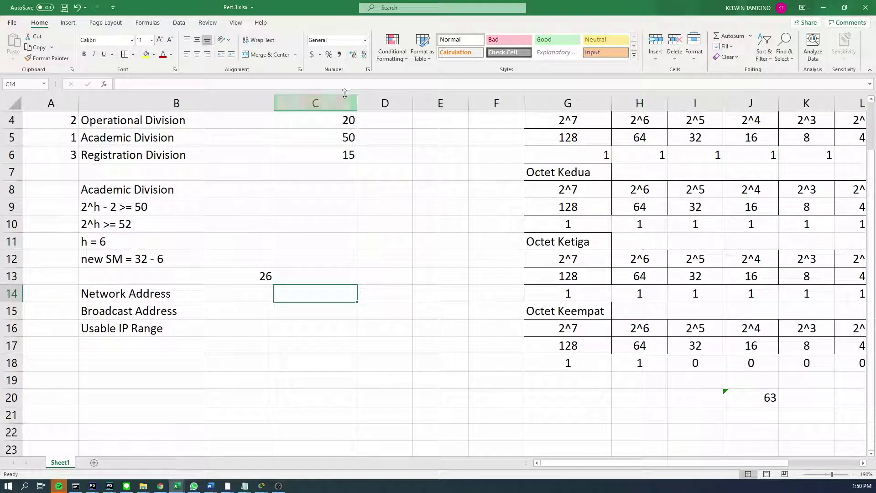
left_click_drag(357, 105, 404, 105)
scroll(372, 225, "up", 1)
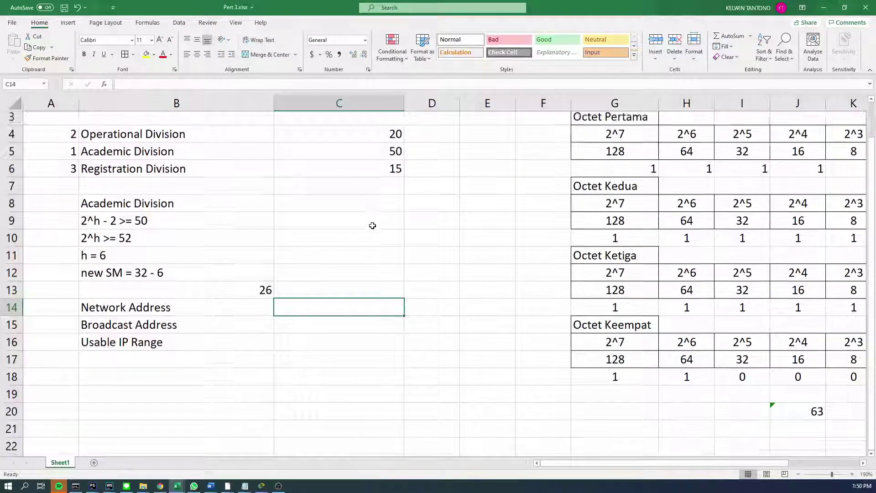
scroll(386, 247, "down", 1)
scroll(370, 182, "up", 1)
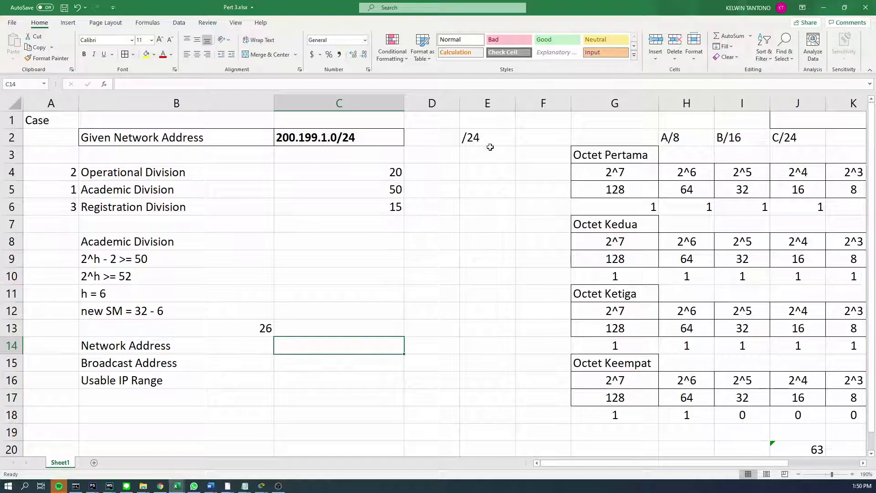
Enter the note "CIDR" in cell C7, below the Registration Division's host count.
left_click(350, 224)
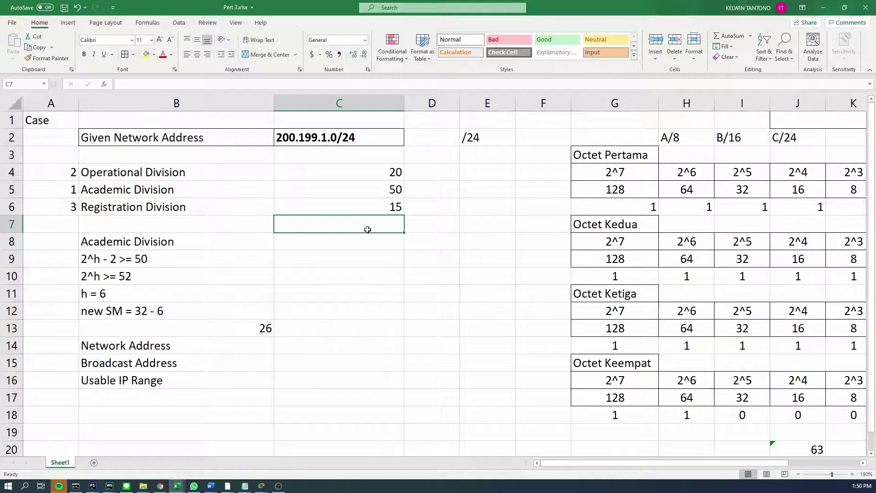
type("CID")
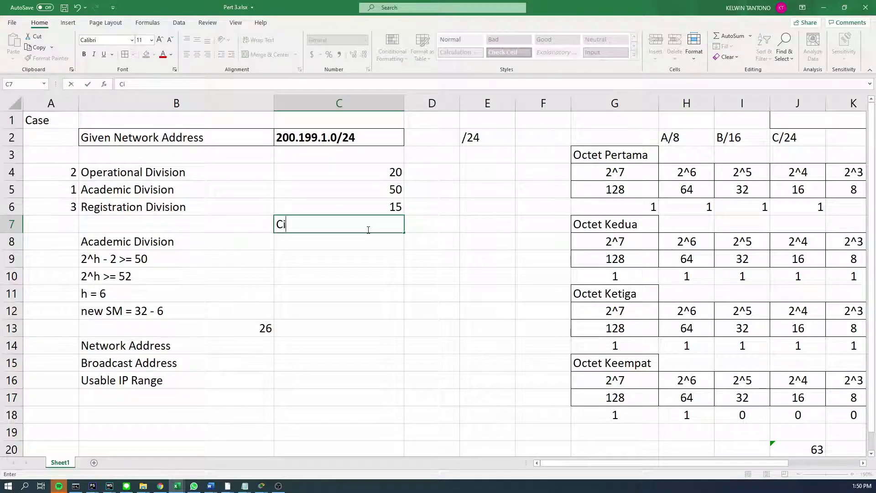
key("BackSpace")
key("BackSpace")
type("IDR")
key("Return")
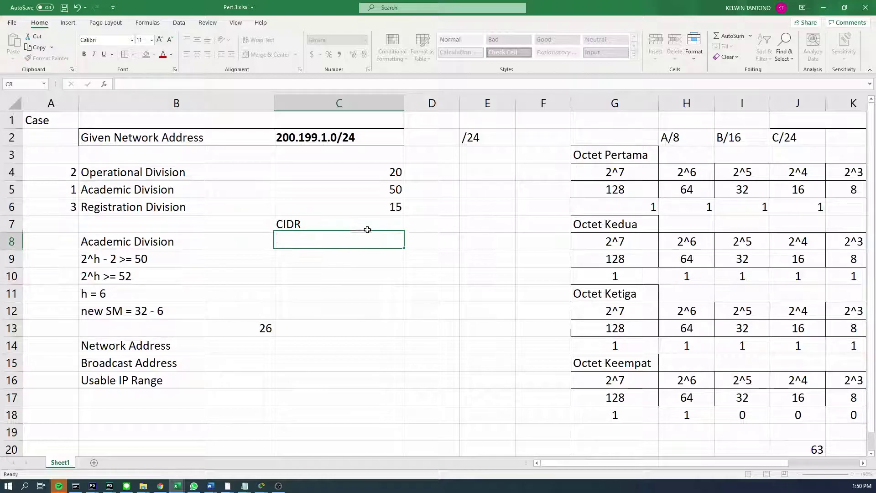
Expand the note in C7 to "CIDR (Classless InterRouting Domain".
left_click(369, 230)
double_click(369, 230)
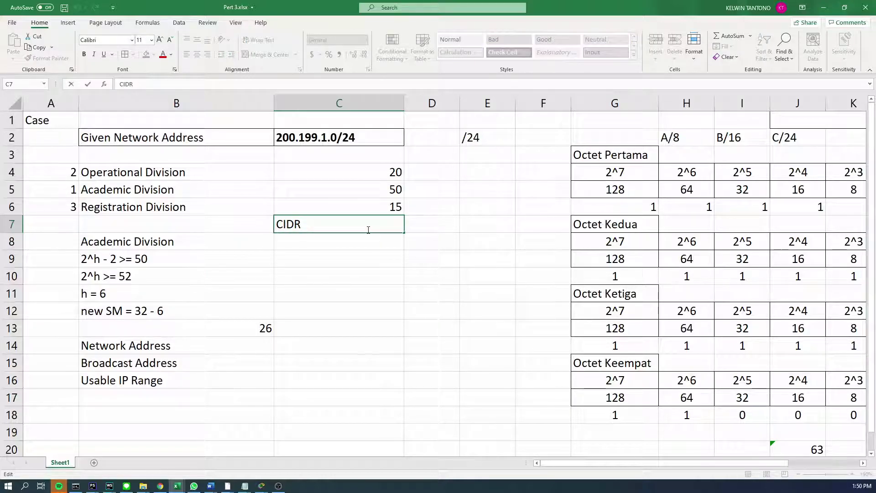
type("(Classles")
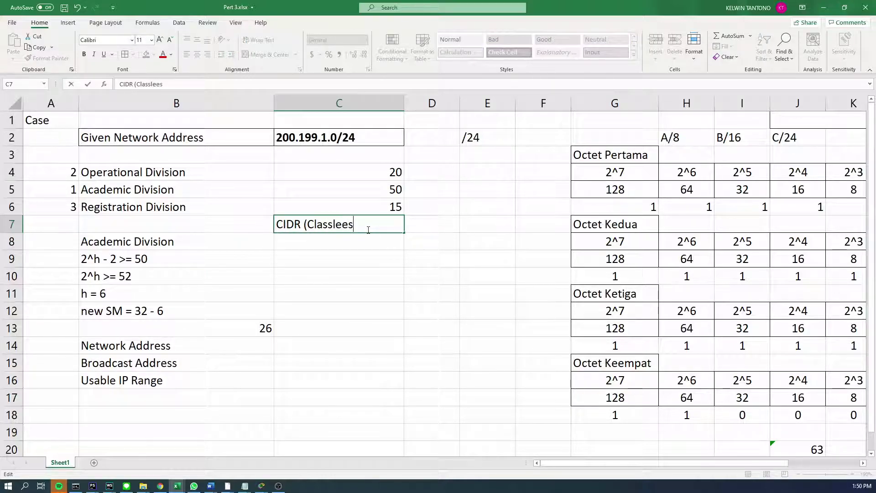
key("BackSpace")
key("BackSpace")
type("ess Inter")
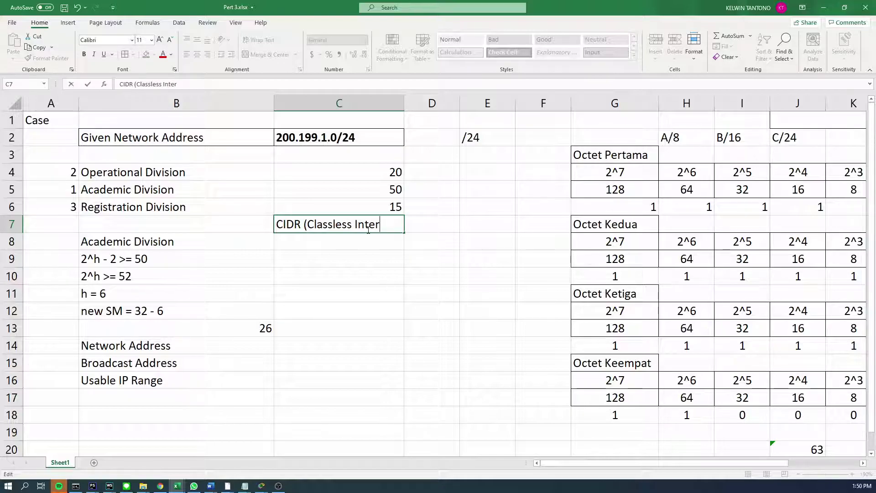
type("Routing Domain")
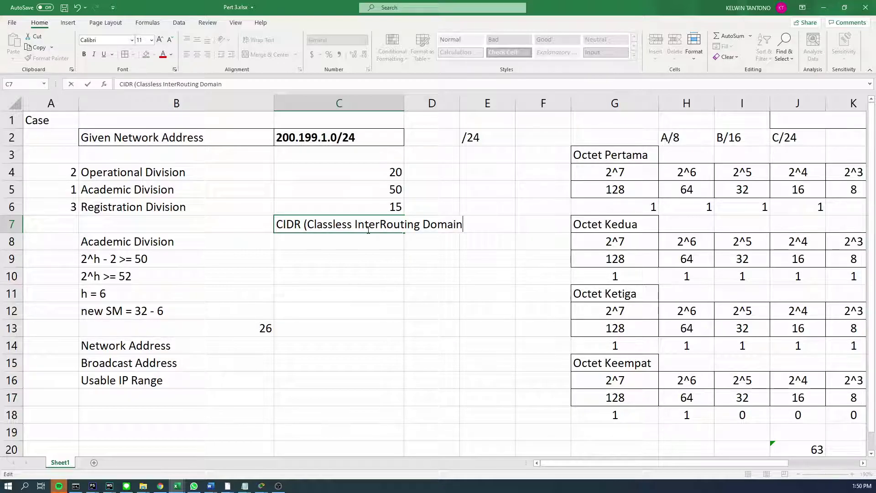
key("Return")
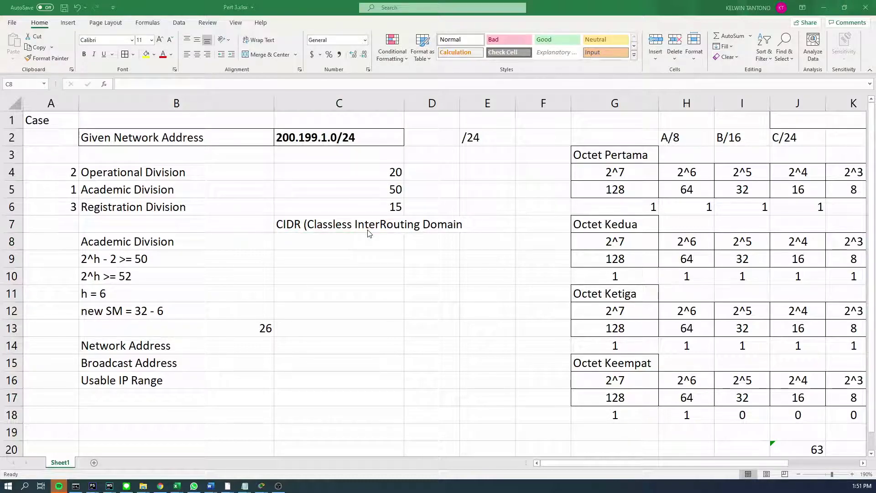
Check the CIDR expansion in the browser's image results and correct the note in C7 to "CIDR (Classless Inter Domain Routing)".
key("alt+Tab")
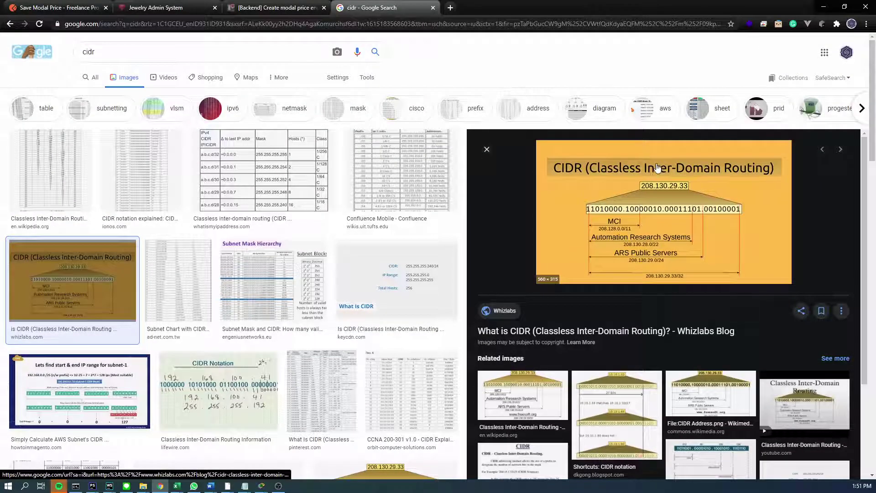
key("alt+Tab")
double_click(342, 225)
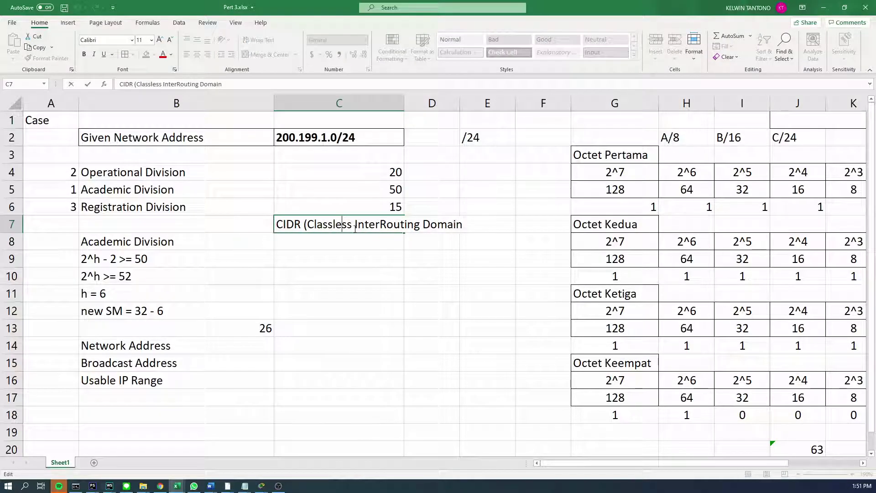
key("ctrl+shift+Right")
key("Delete")
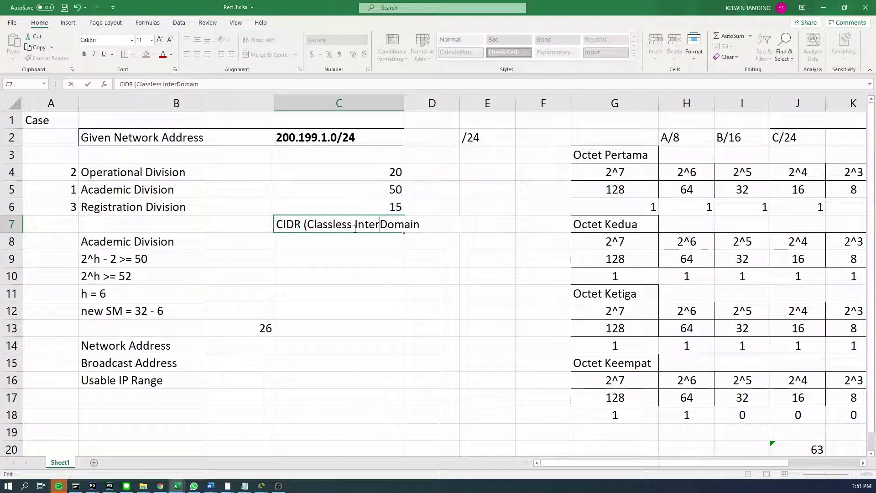
key("End")
type("Routing)")
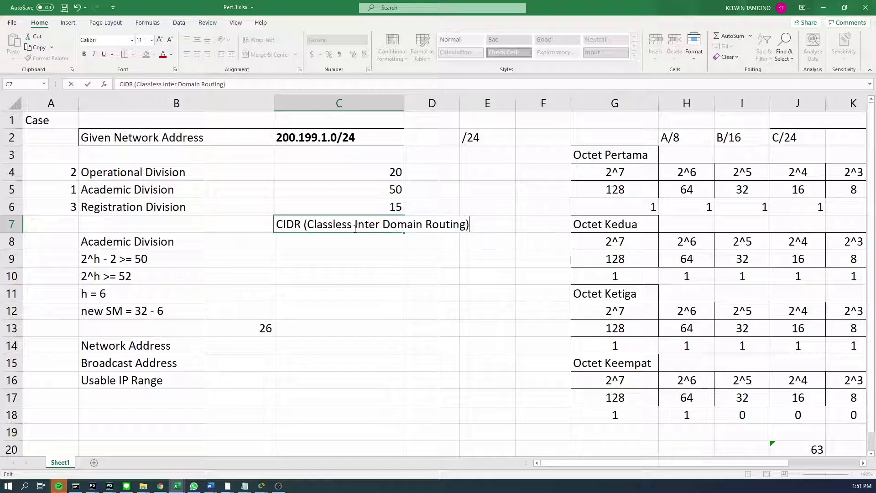
key("Return")
Widen column C slightly to give the CIDR note more room.
left_click(382, 223)
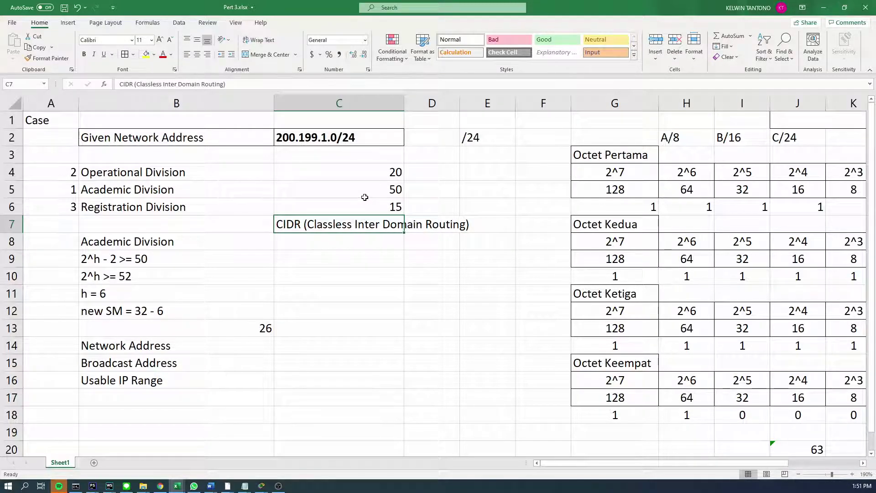
left_click_drag(404, 103, 427, 105)
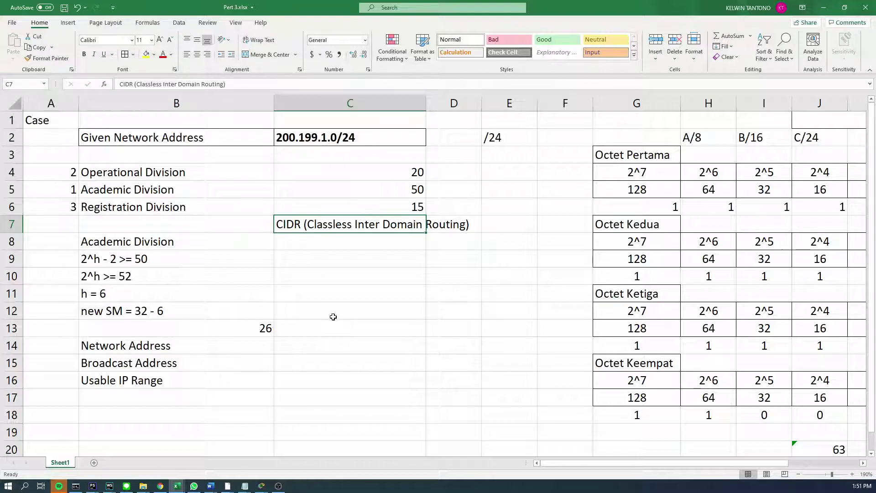
scroll(346, 260, "down", 1)
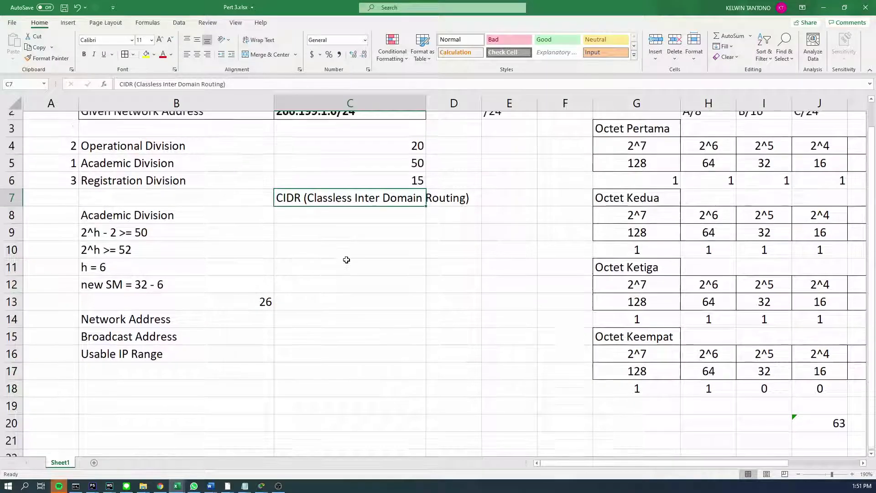
scroll(347, 260, "up", 1)
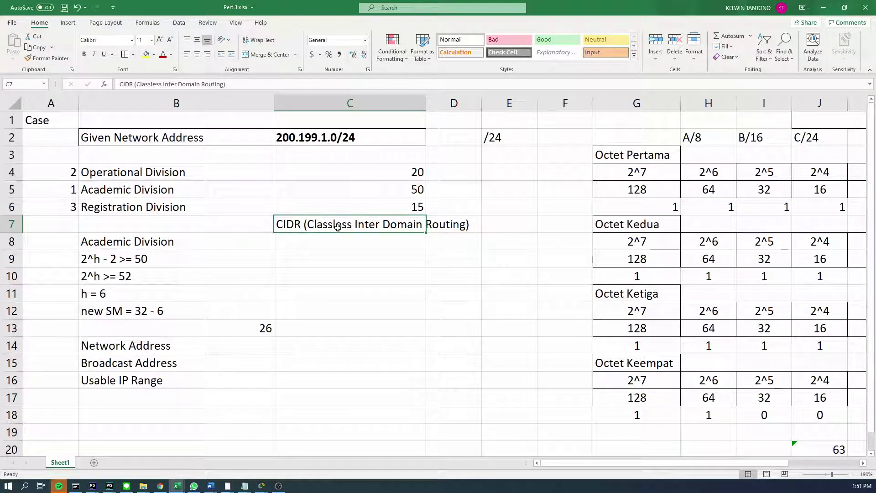
scroll(349, 239, "down", 1)
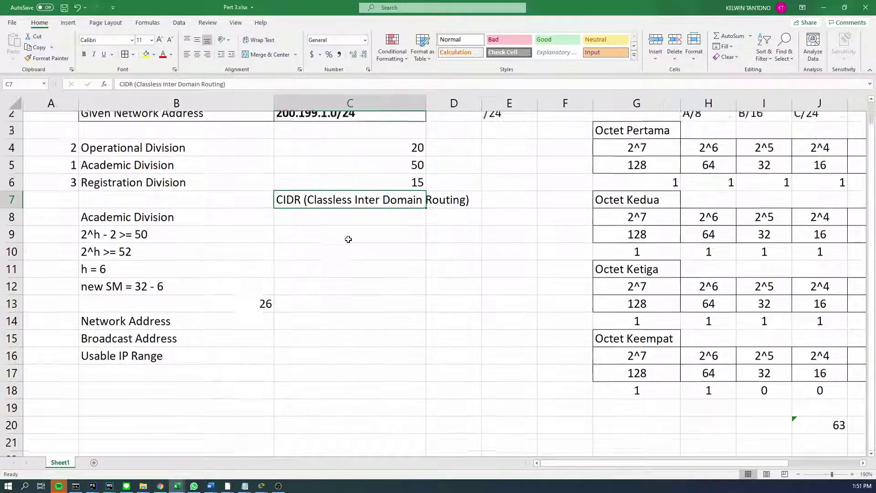
scroll(348, 238, "up", 1)
scroll(347, 247, "down", 1)
scroll(346, 249, "up", 1)
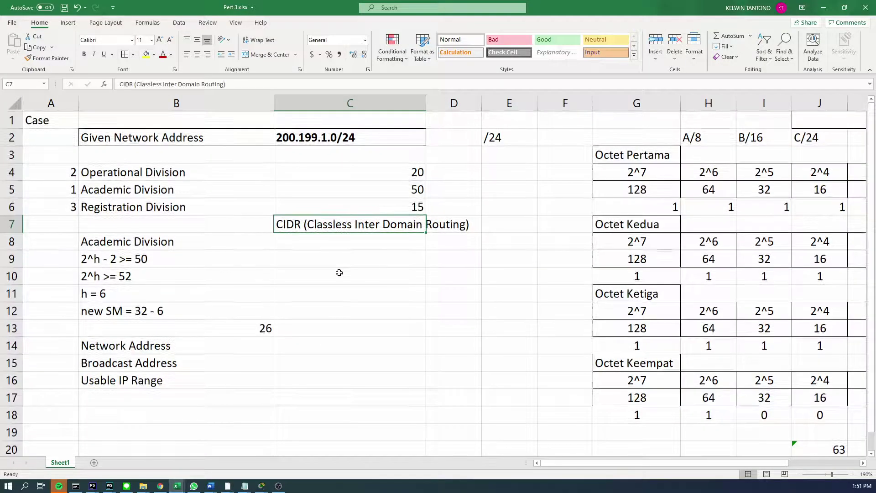
Clear the separate result in B13 and complete the line in B12 as "new SM = 32 - 6 = 26".
left_click(304, 349)
left_click(230, 323)
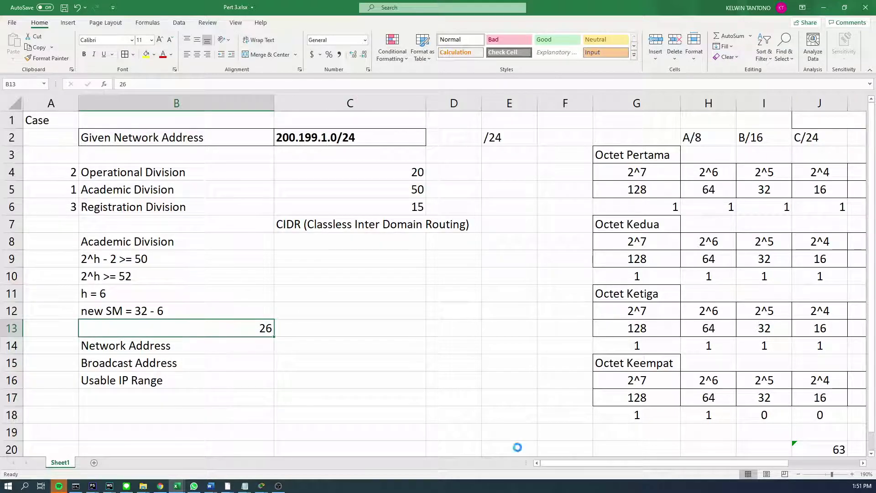
key("Delete")
key("Up")
key("F2")
type("= 26")
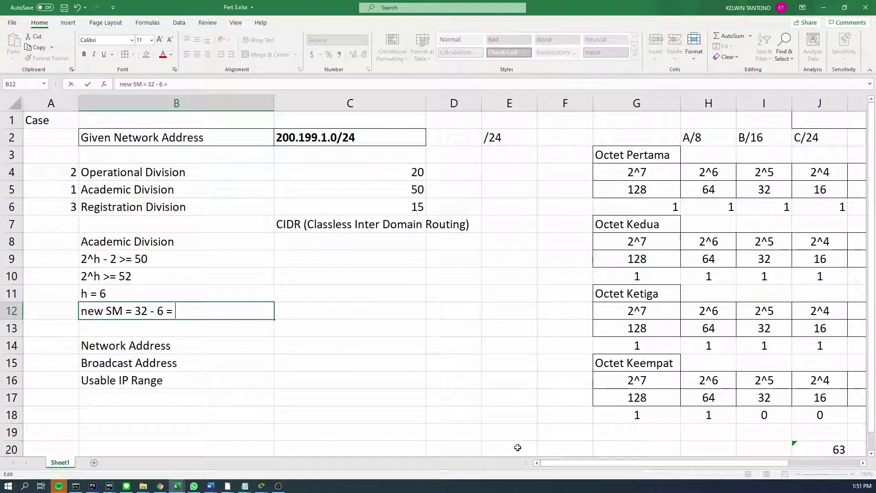
key("Return")
key("Up")
key("Up")
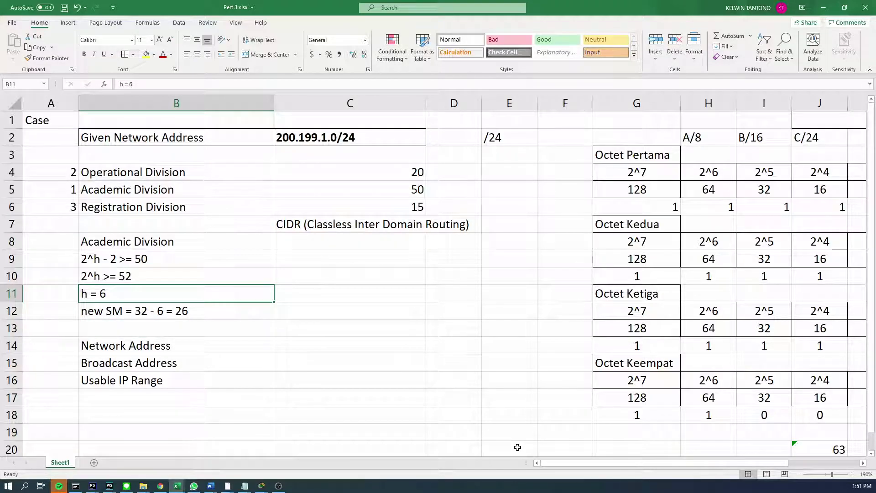
key("Down")
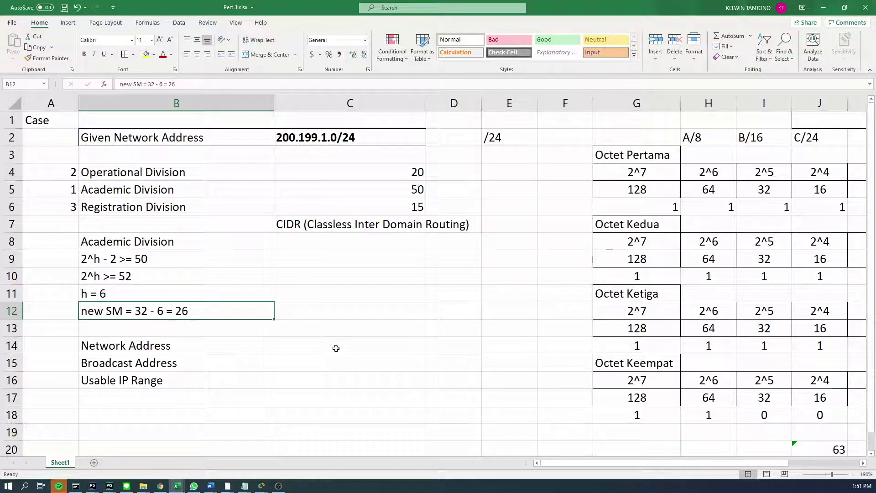
Enter the Academic Division's network address 200.199.1.0/26 in cell C14.
left_click(347, 332)
left_click(340, 353)
left_click(233, 309)
left_click(311, 349)
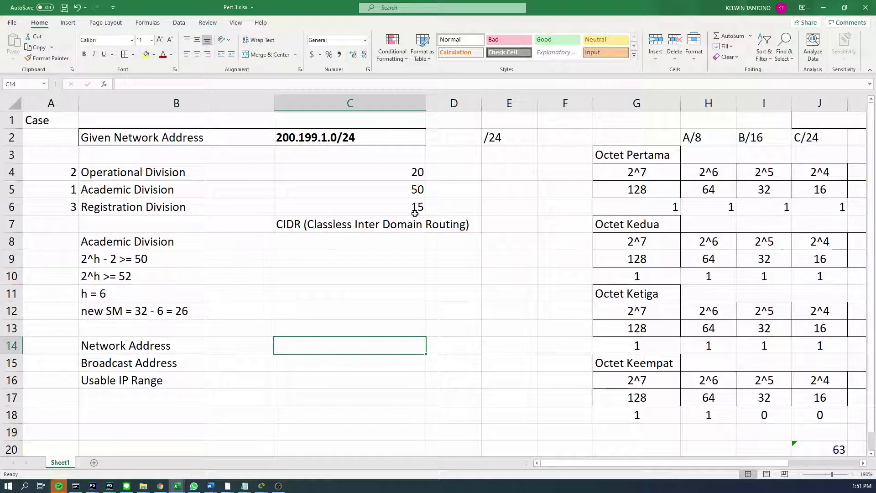
type("200.1898")
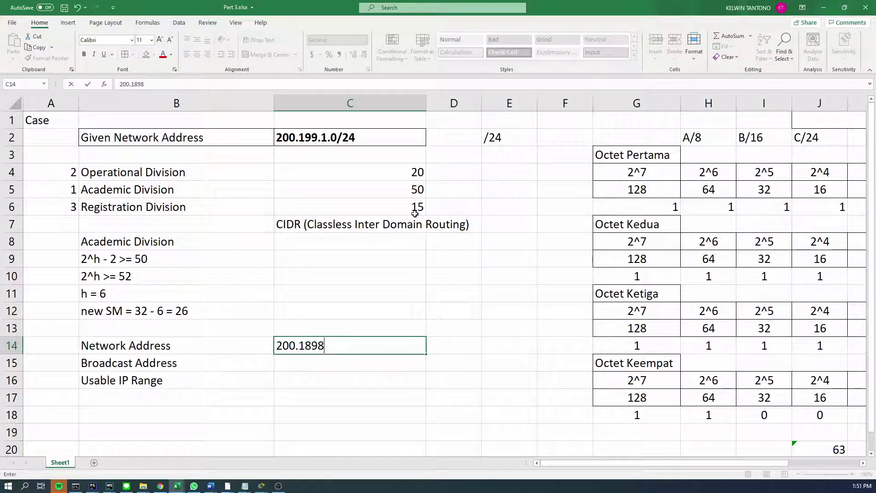
key("BackSpace")
key("BackSpace")
key("BackSpace")
type("88")
key("BackSpace")
key("BackSpace")
type("99.1")
key("BackSpace")
key("BackSpace")
type("1.0/26")
key("Return")
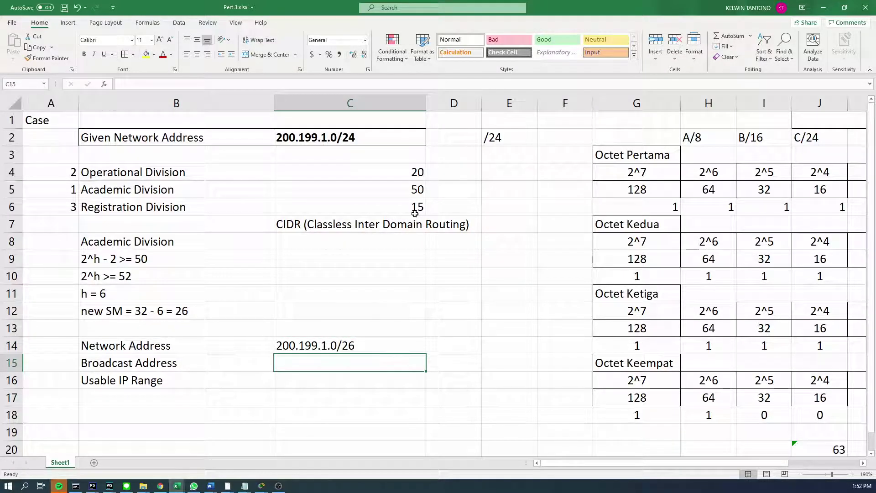
scroll(637, 307, "down", 2)
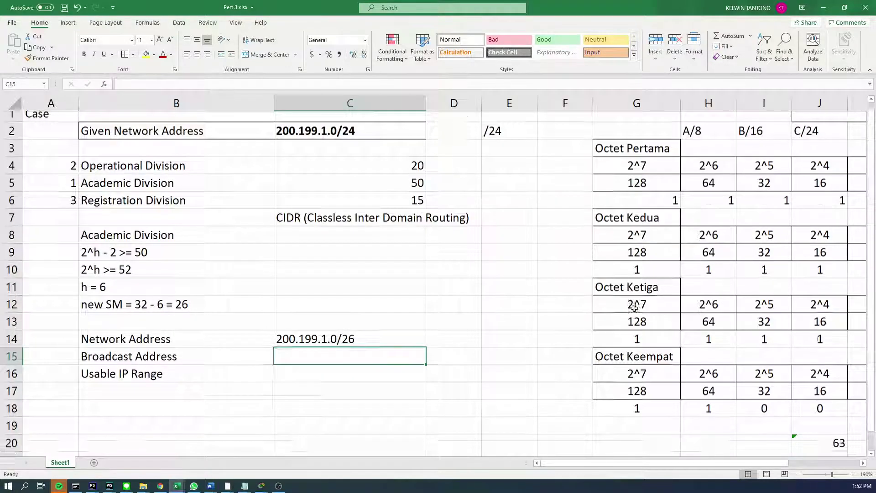
scroll(601, 332, "up", 2)
scroll(601, 337, "down", 1)
scroll(594, 336, "up", 1)
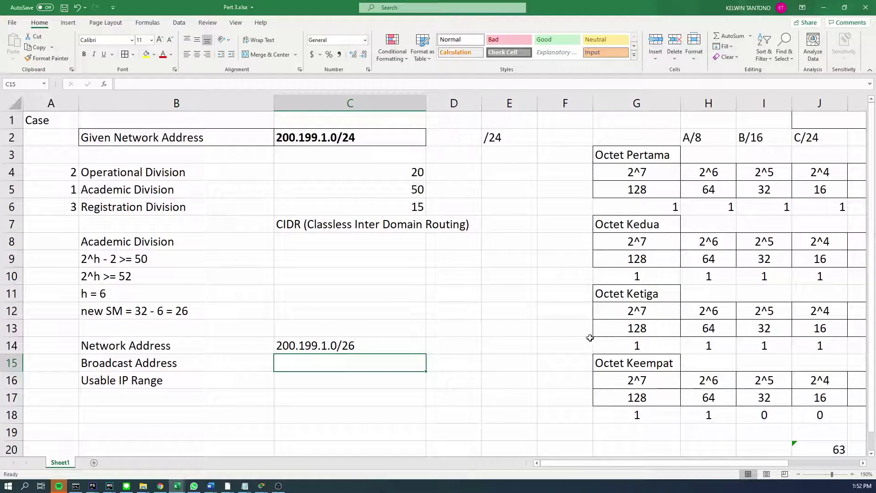
Enter the Academic Division's broadcast address 200.199.1.63/26 in cell C15.
left_click(89, 297)
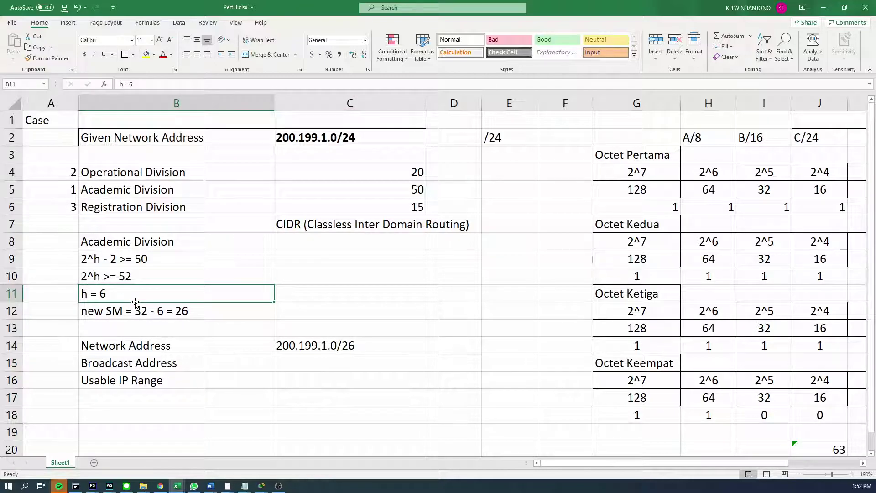
left_click(289, 363)
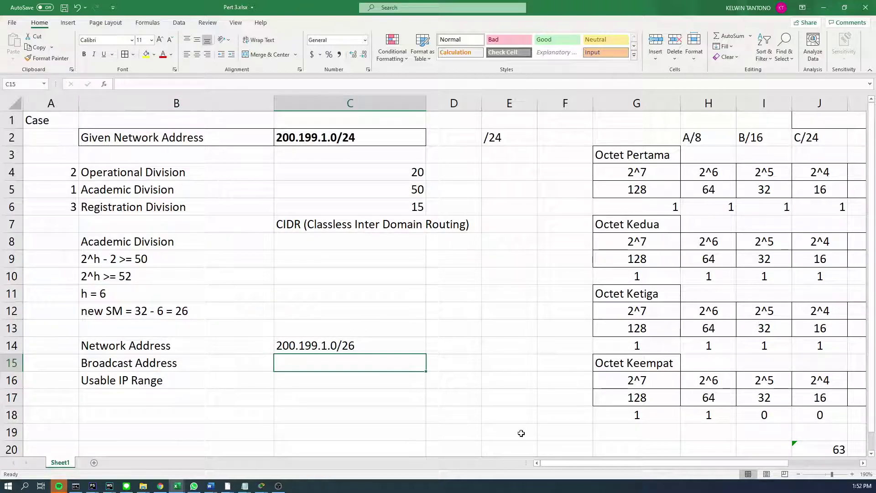
type("100")
key("BackSpace")
key("BackSpace")
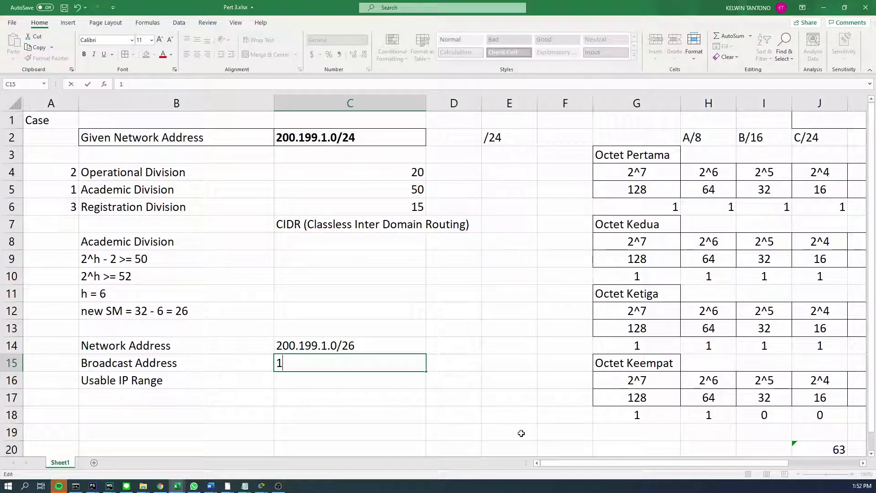
key("BackSpace")
type("200.1899")
key("BackSpace")
key("BackSpace")
key("BackSpace")
type("99.1")
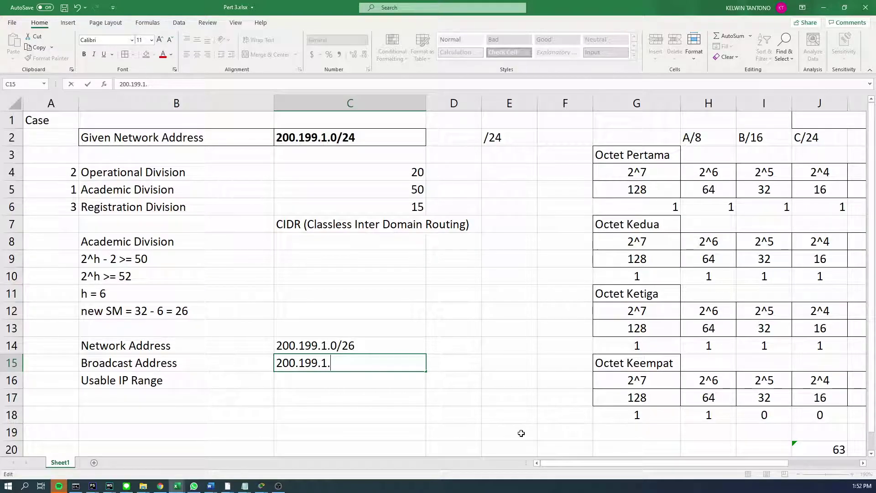
type(".63/26")
key("Up")
Try the working note "64-0" in cell C13 above the network address, and clear it again.
key("Up")
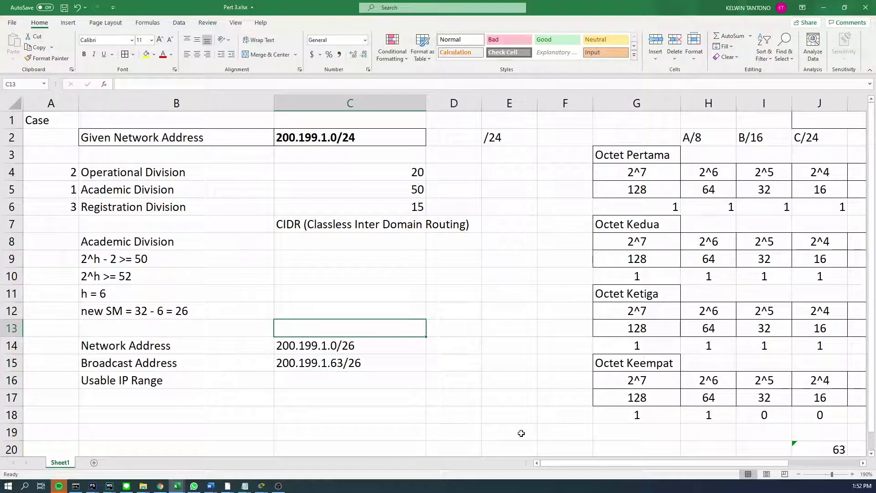
type("64-0")
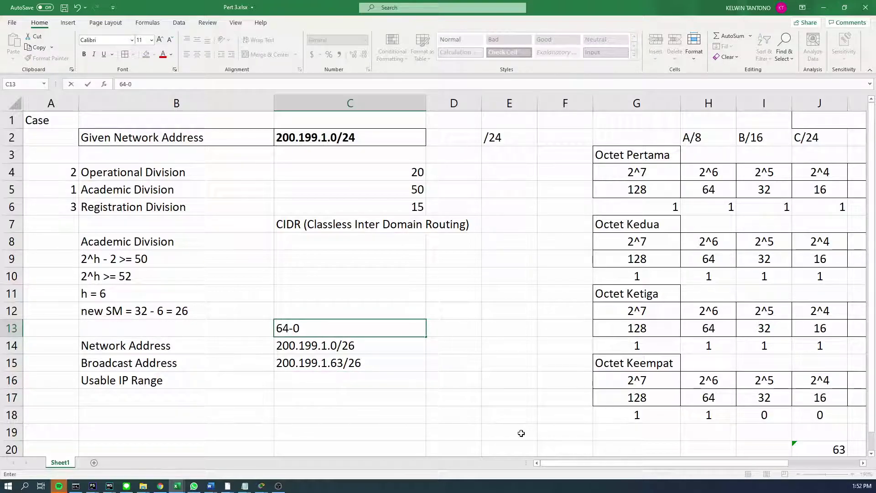
key("Return")
left_click(351, 326)
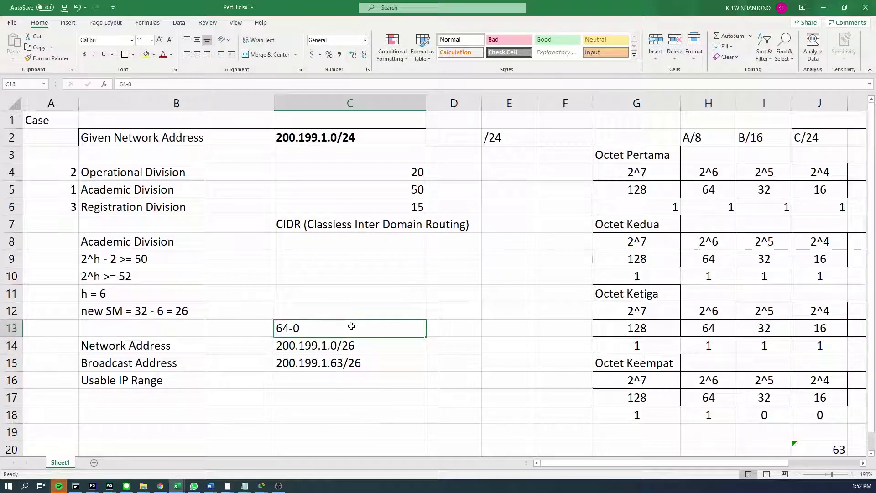
key("Delete")
Enter the working note "0+64" in cell C13, above the network address.
type("0+")
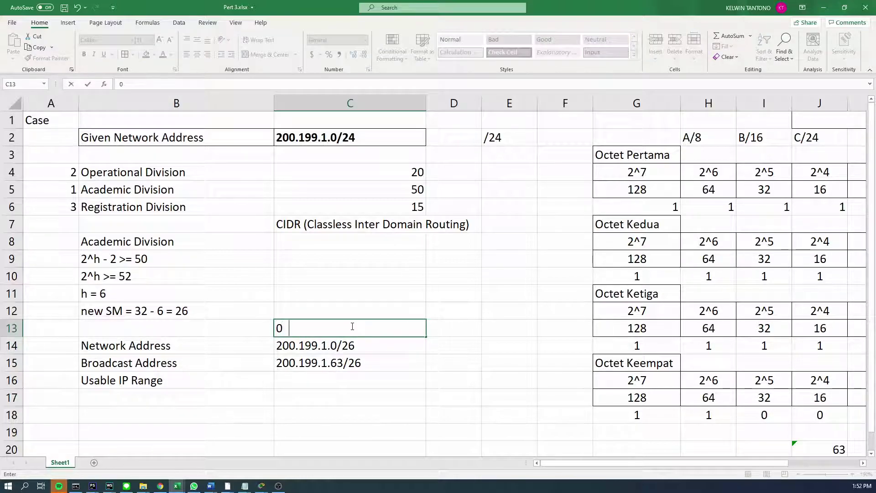
type("64")
key("Return")
left_click(352, 326)
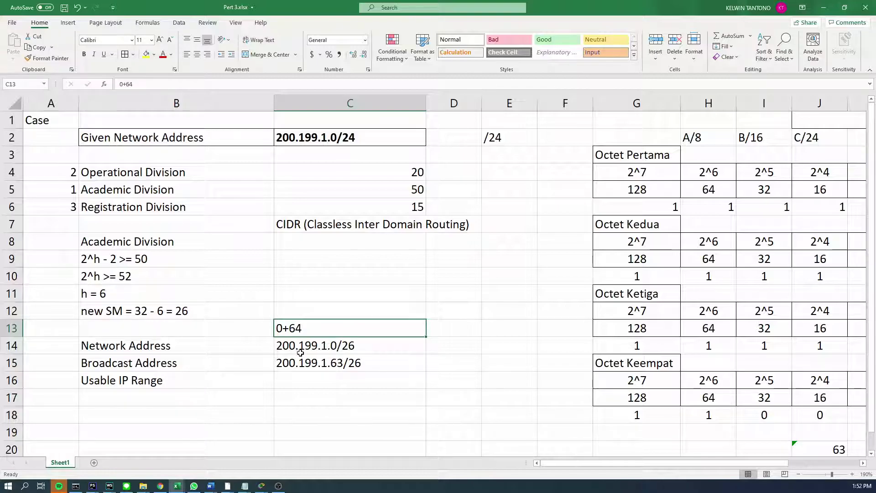
left_click(334, 348)
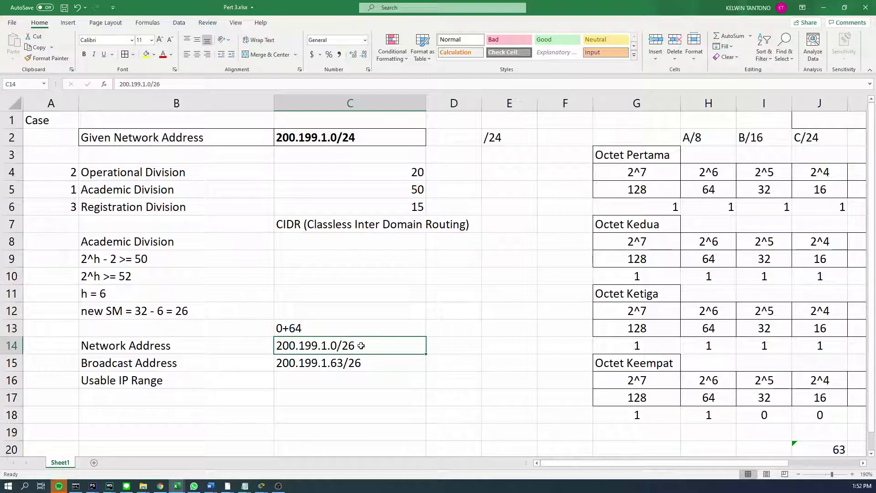
left_click(298, 332)
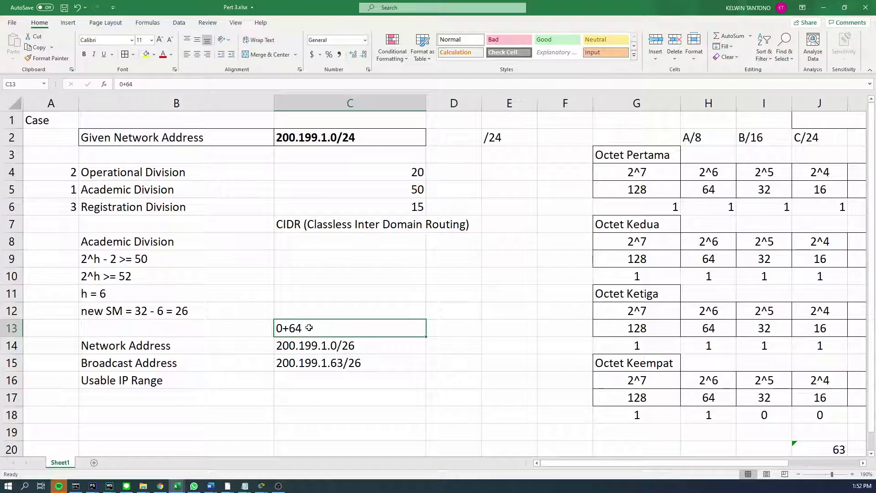
Clear the working note "0+64" from cell C13 above the Academic Division's network address.
left_click(327, 368)
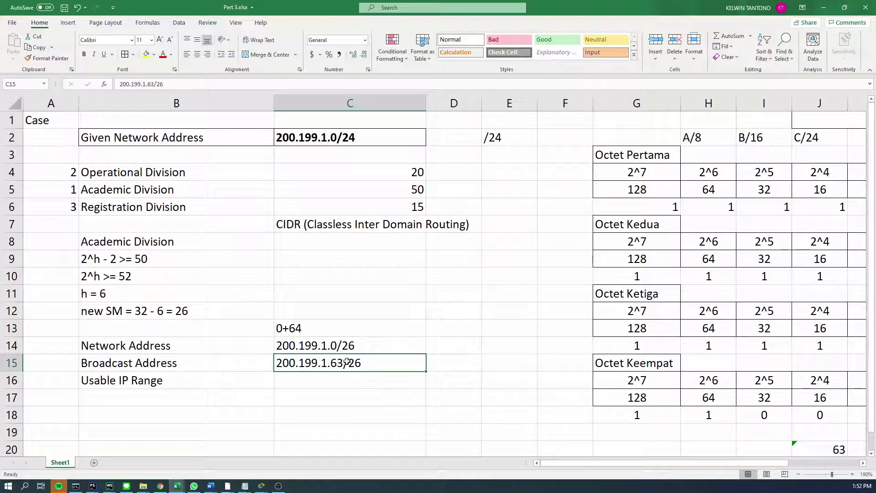
key("Up")
key("Up")
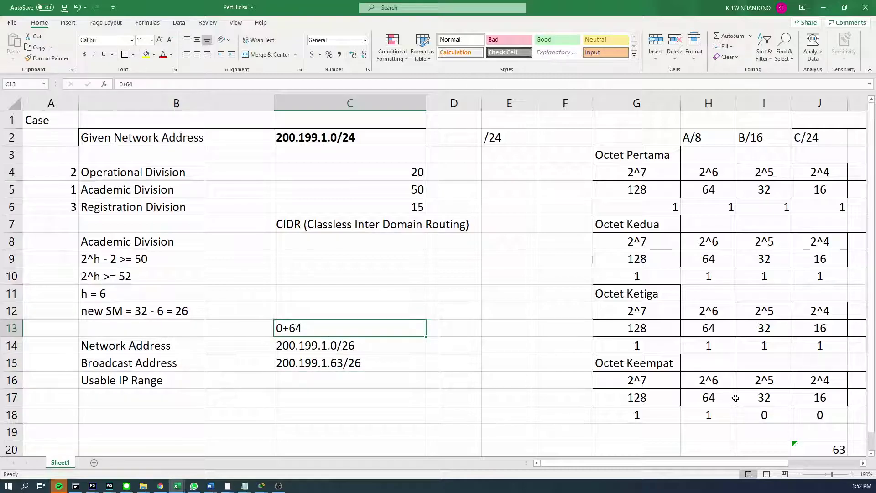
key("Delete")
Enter the Academic Division's usable IP range 200.199.1.1/26 - 200.199.1.62/26 in cell C16 and widen column C to fit it.
left_click(391, 376)
mouse_move(349, 350)
left_mouse_down()
mouse_move(344, 362)
mouse_move(350, 344)
mouse_move(347, 365)
left_mouse_up()
left_click(342, 382)
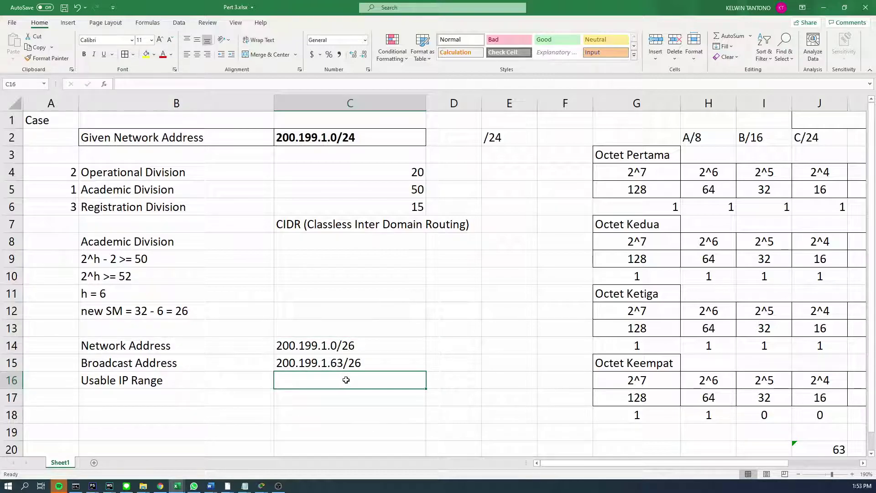
type("200")
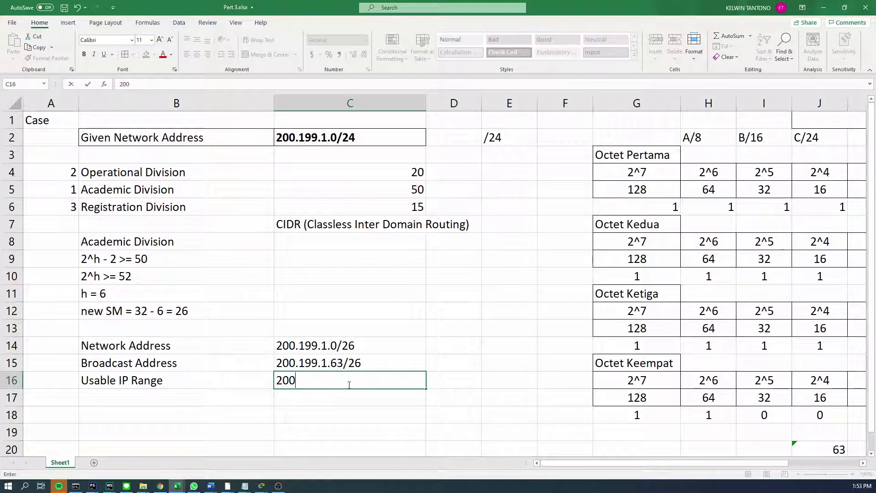
type(".199.1.0")
key("BackSpace")
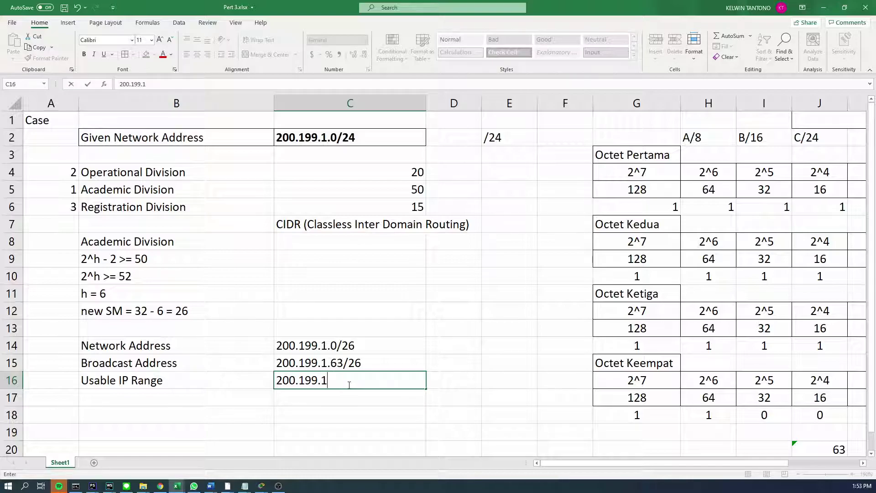
type(".0")
type("1")
type("/26 - ")
type("200.199.1.")
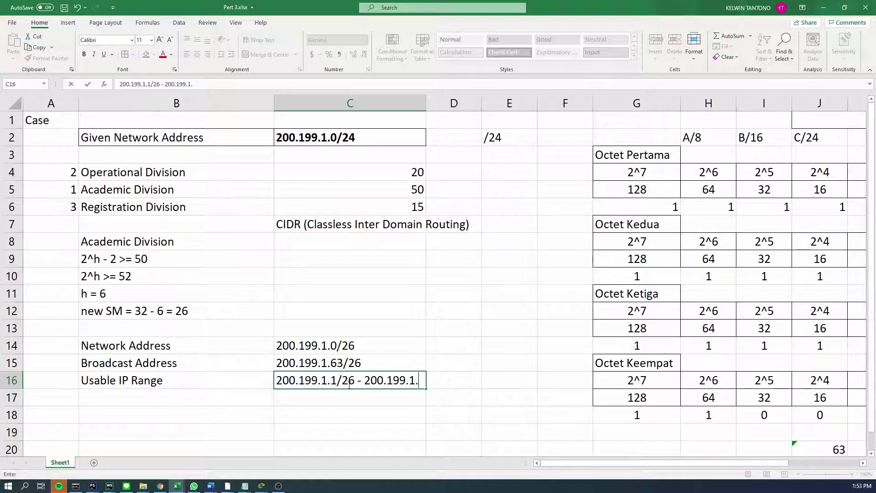
type("62/26")
key("Return")
left_click(349, 385)
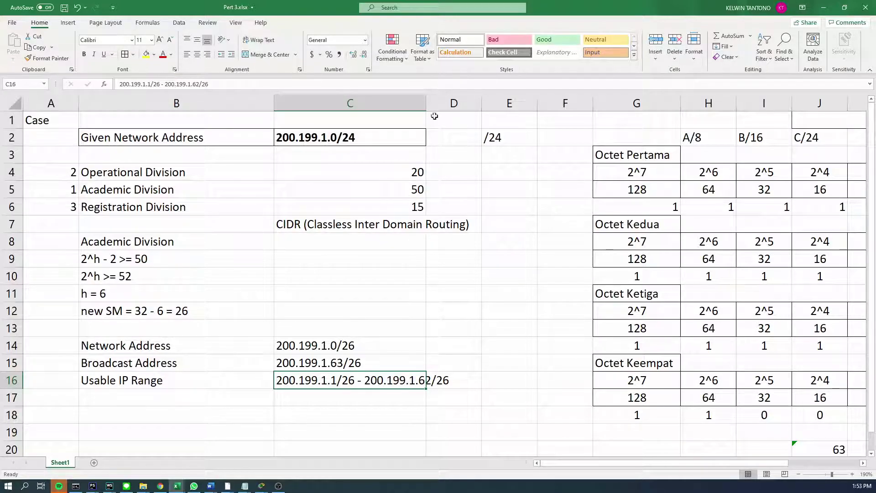
left_click_drag(426, 103, 487, 104)
Add borders around all cells of the Academic Division's address table B14:C16 and save the workbook.
scroll(292, 349, "down", 1)
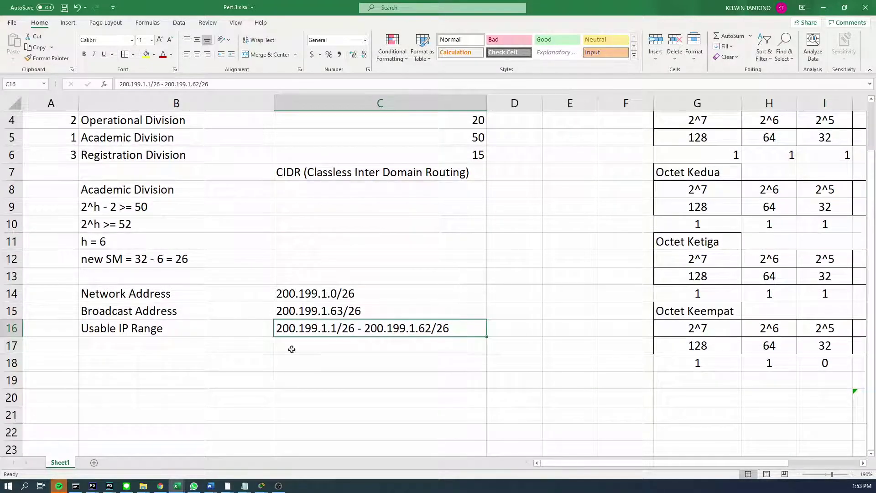
scroll(293, 349, "down", 1)
scroll(231, 336, "up", 1)
mouse_move(192, 294)
left_mouse_down()
mouse_move(207, 335)
mouse_move(432, 318)
mouse_move(182, 310)
mouse_move(178, 293)
left_mouse_up()
left_click(456, 339)
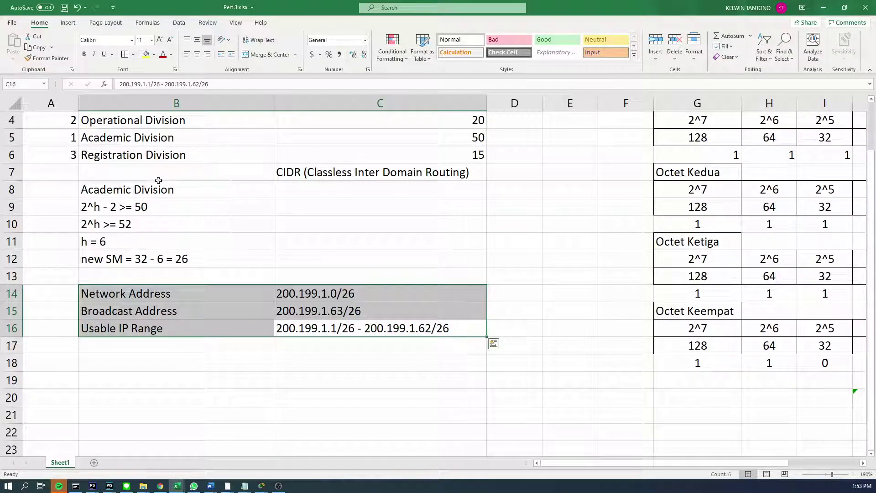
left_click(198, 43)
left_click(276, 201)
key("ctrl+z")
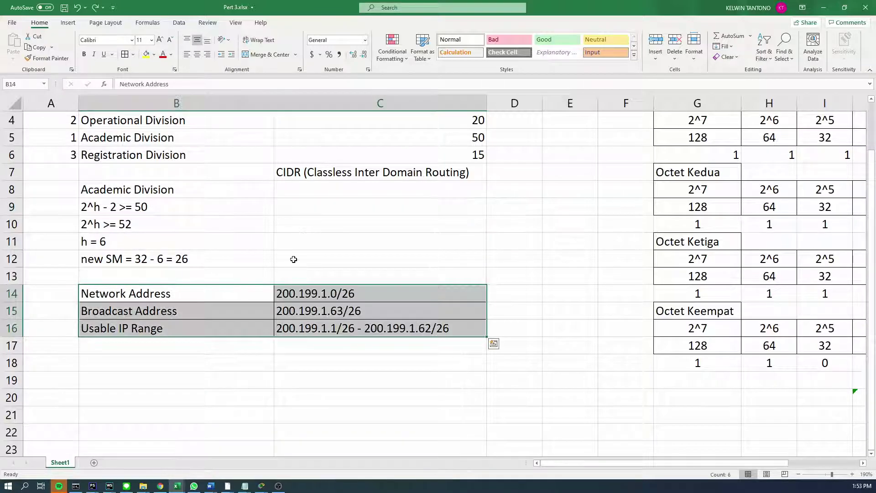
key("Up")
left_click(225, 293)
key("ctrl+s")
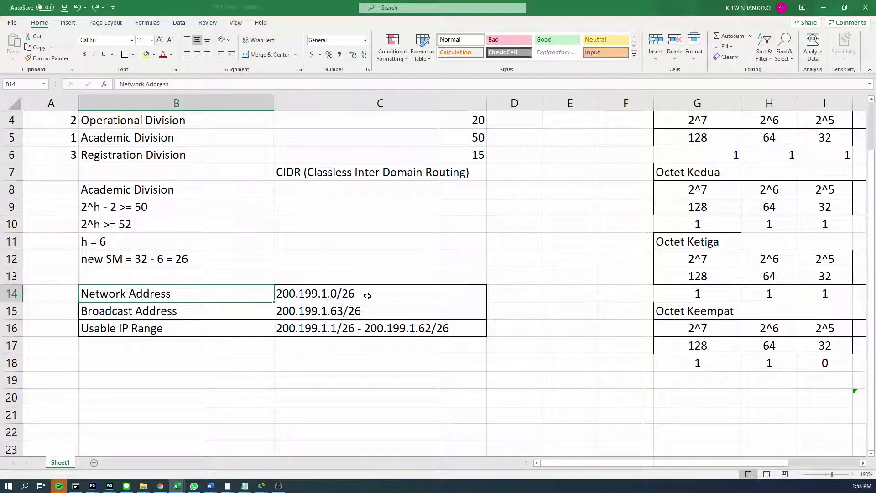
Fill the Academic Division row A5:C5 and the Academic Division heading in cell B8 with green.
scroll(356, 296, "down", 1)
scroll(328, 347, "up", 2)
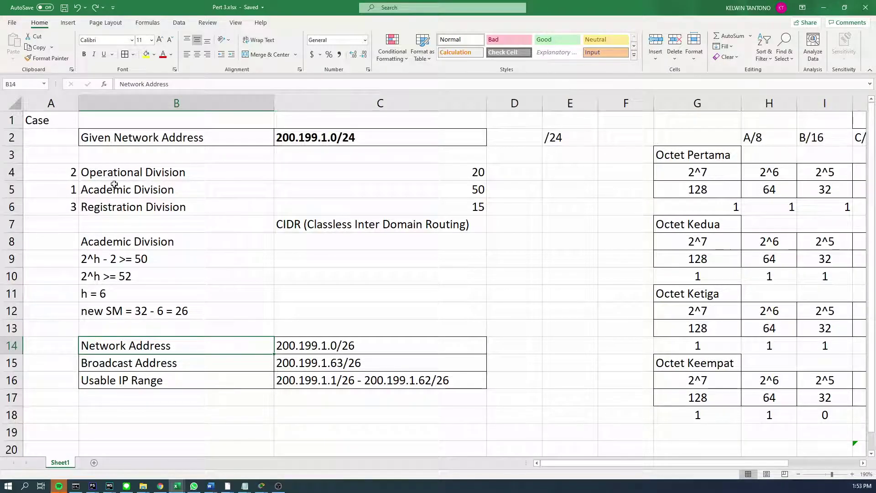
left_click_drag(64, 191, 409, 189)
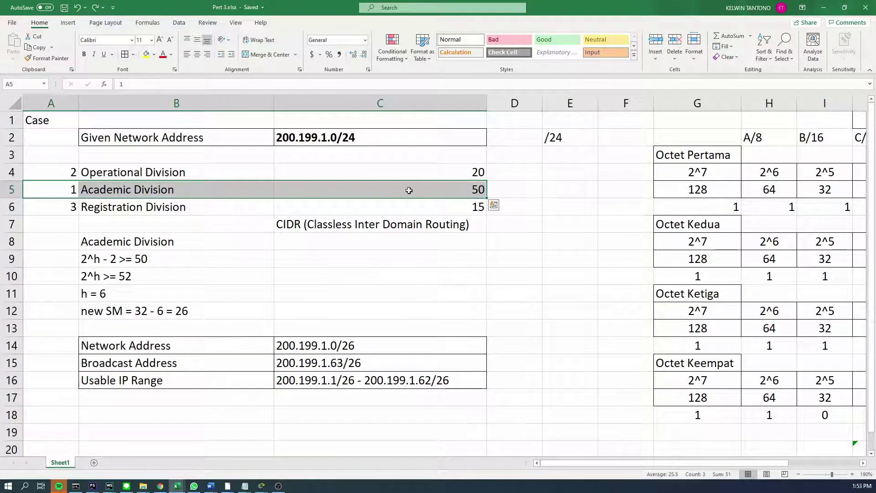
left_click(155, 54)
left_click(184, 140)
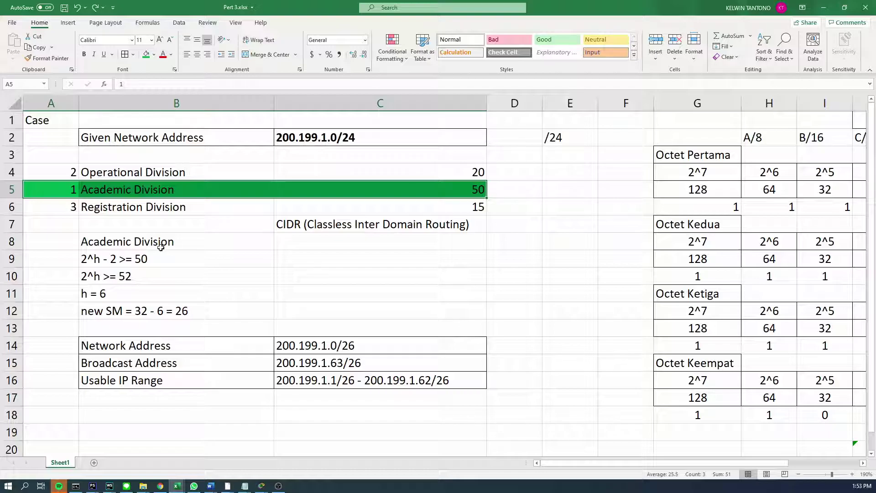
left_click(150, 241)
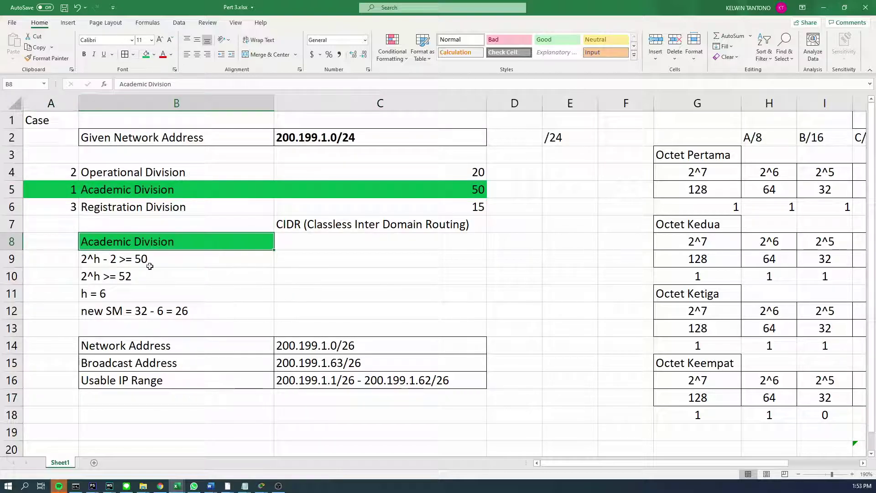
Review the completed Academic Division calculation and the host requirements of the Operational and Registration Divisions.
left_click(143, 293)
left_click_drag(142, 241, 137, 308)
scroll(137, 346, "down", 2)
left_click(138, 346)
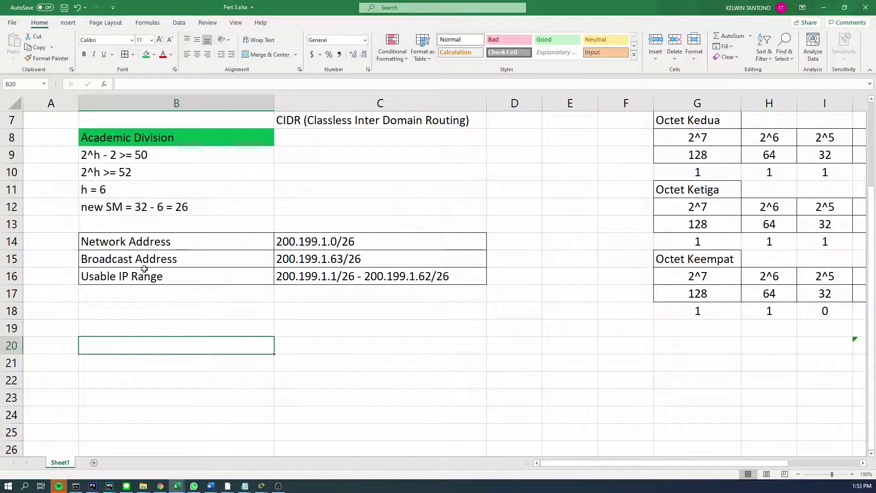
scroll(215, 320, "down", 1)
scroll(219, 325, "up", 3)
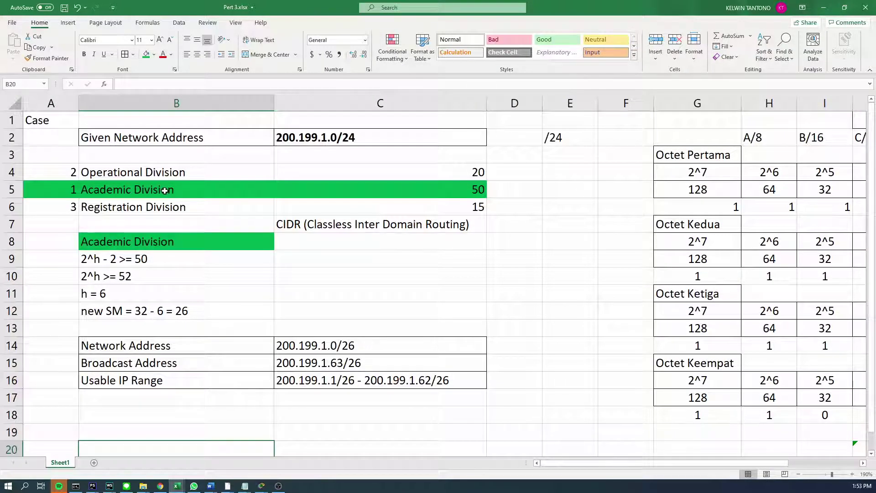
scroll(201, 268, "down", 3)
scroll(201, 268, "up", 3)
scroll(201, 274, "down", 3)
scroll(196, 261, "up", 3)
left_click_drag(157, 174, 333, 180)
left_click_drag(84, 207, 370, 211)
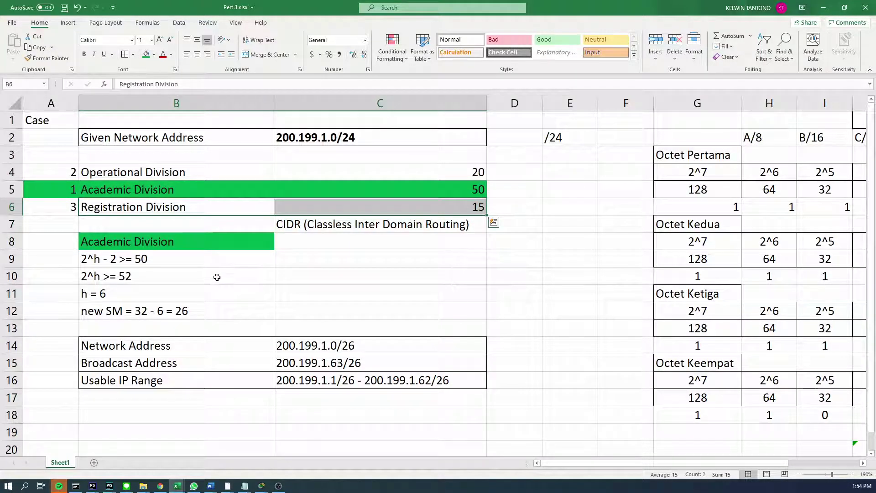
scroll(346, 367, "down", 3)
scroll(348, 360, "up", 3)
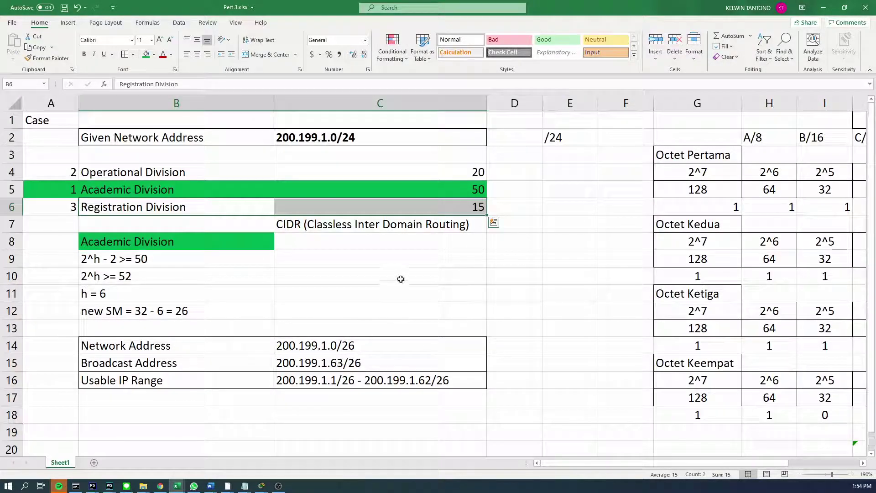
left_click_drag(118, 172, 490, 174)
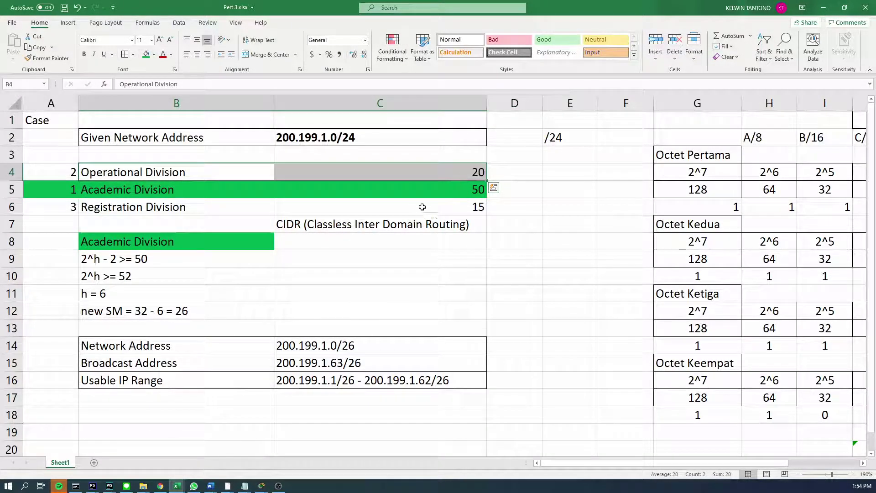
Copy the green Academic Division heading from cell B8 to cell B19 as the start of a new block.
scroll(342, 260, "down", 3)
left_click(154, 410)
left_click(174, 379)
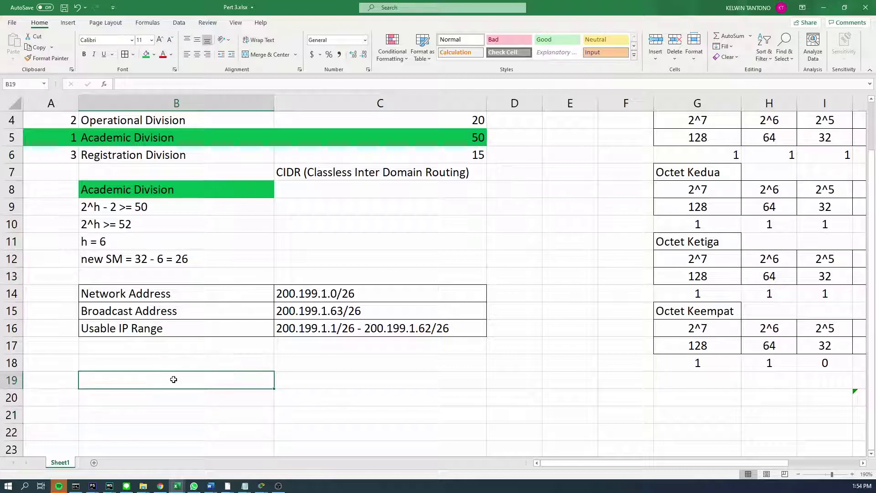
left_click(175, 192)
key("ctrl+c")
left_click(152, 378)
key("ctrl+v")
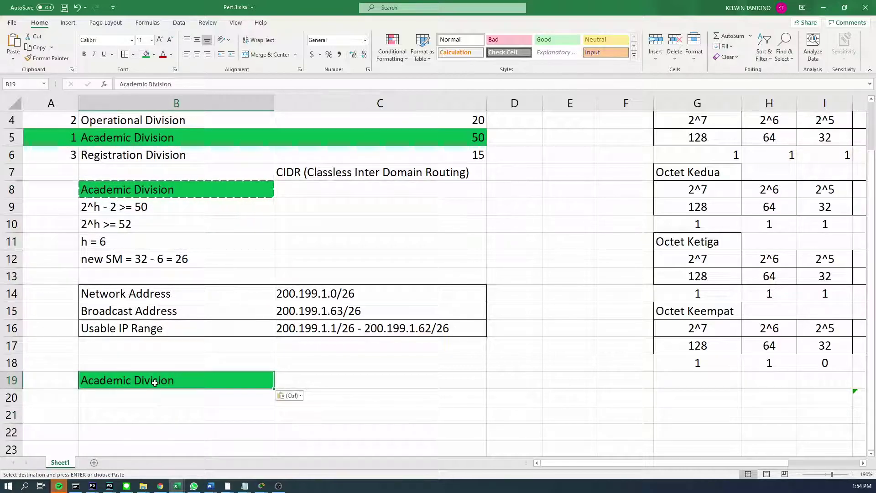
Change the copied heading in cell B19 to "Operational Division".
key("F2")
key("Home")
key("ctrl+shift+Right")
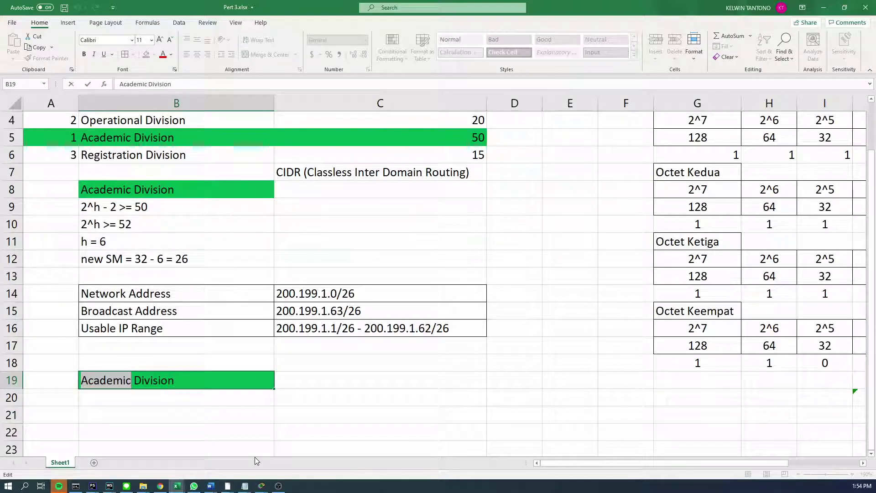
type("Opera ")
type("tional")
key("Return")
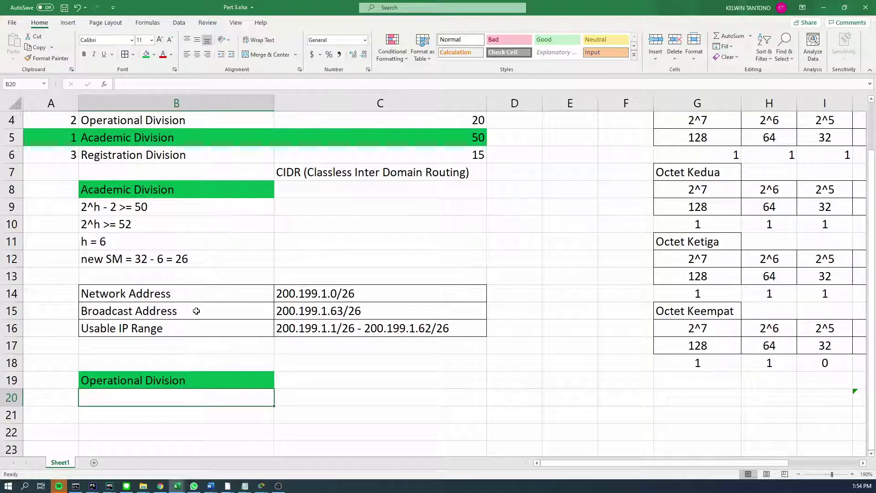
Copy the host inequality from cell B9 to B20 and change it to "2^h - 2 >= 20" for the Operational Division.
left_click_drag(103, 206, 98, 257)
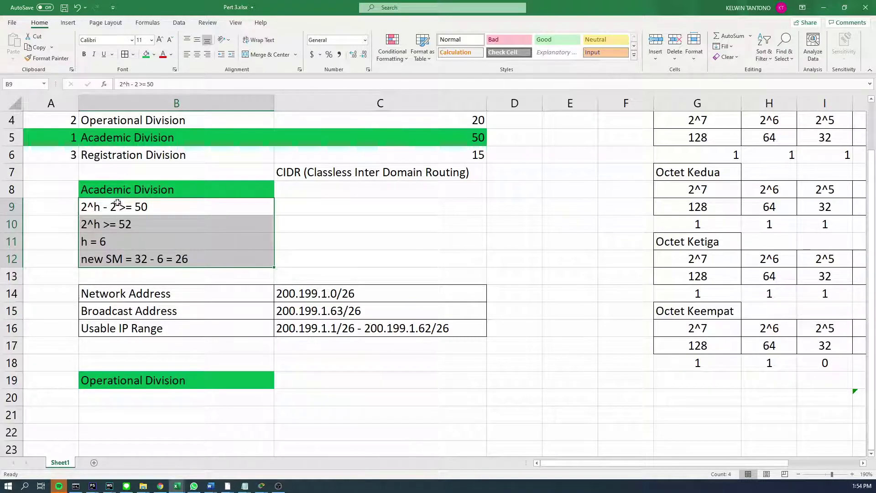
left_click(116, 392)
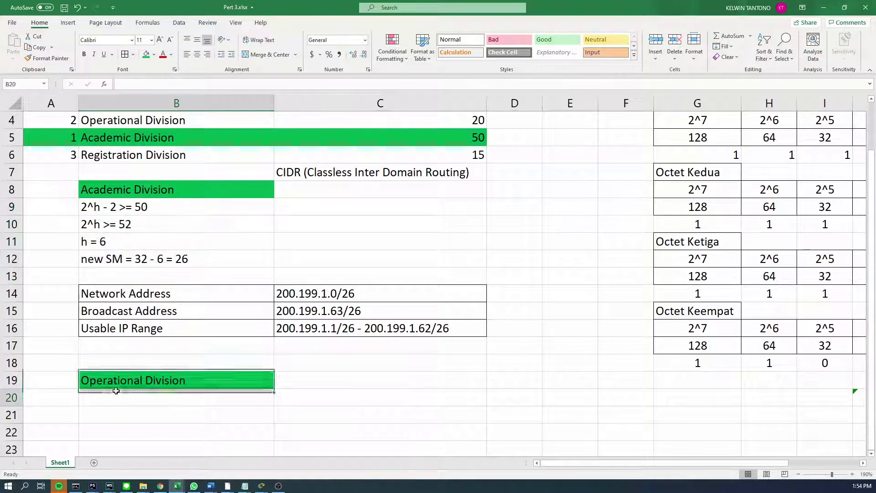
left_click(87, 206)
left_click(100, 401)
left_click(129, 205)
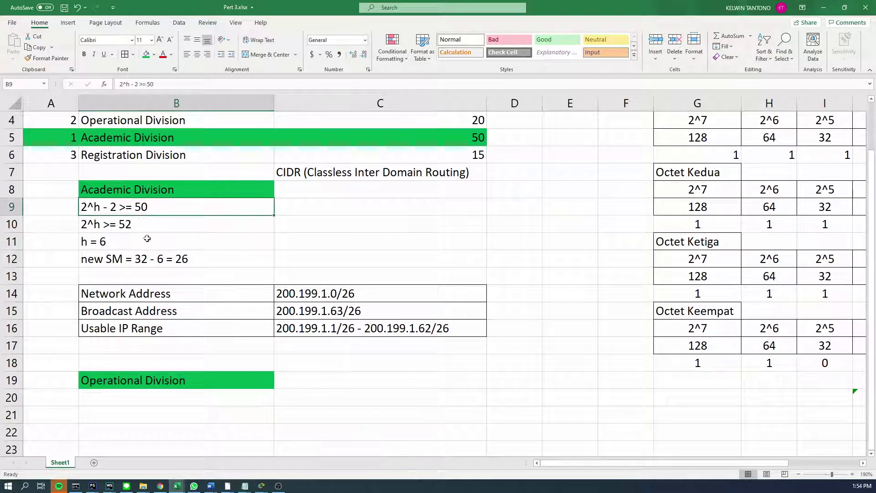
key("ctrl+c")
left_click(145, 397)
key("ctrl+v")
double_click(145, 397)
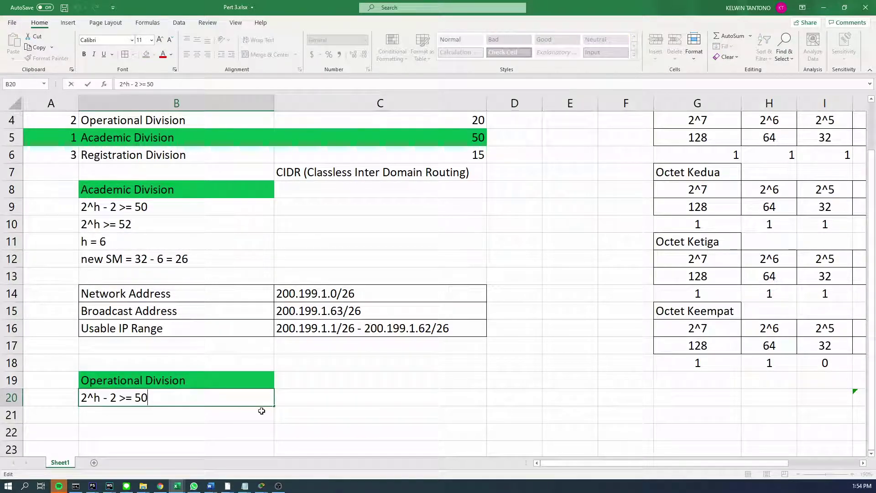
type("20")
key("Return")
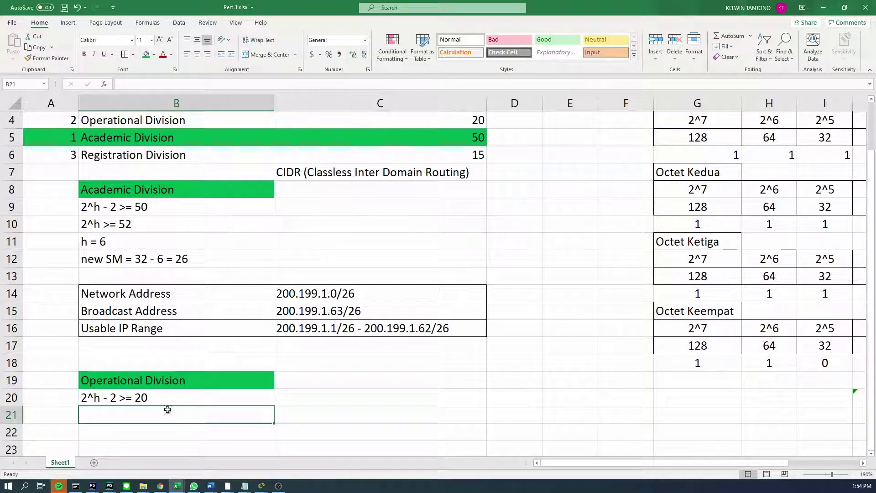
Copy the simplified inequality from cell B10 to B21 and change it to "2^h >= 22".
left_click(114, 224)
key("ctrl+c")
left_click(124, 399)
key("Return")
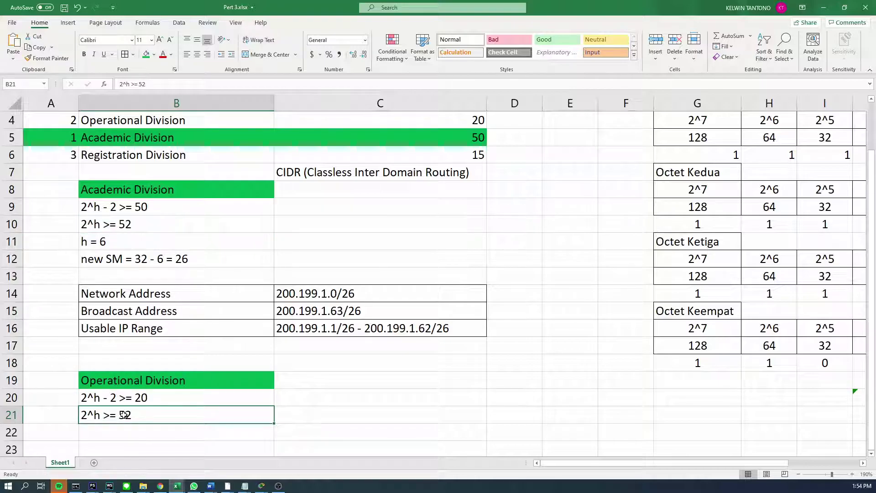
key("F2")
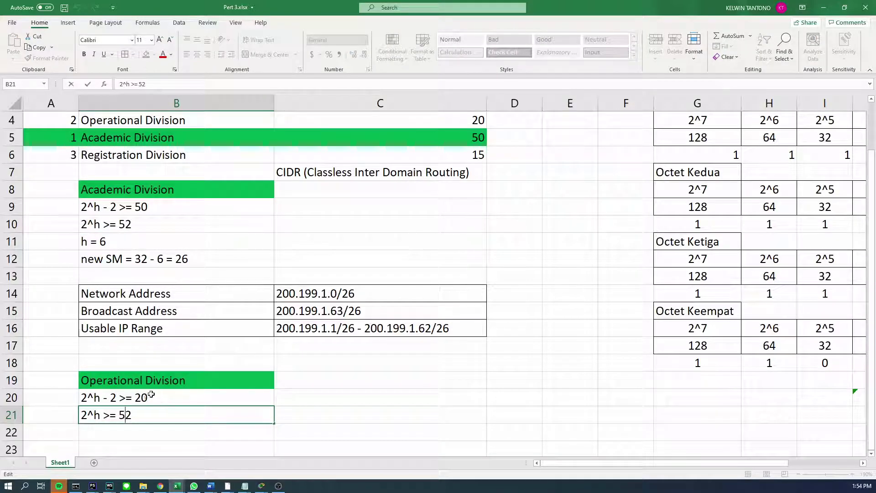
key("Return")
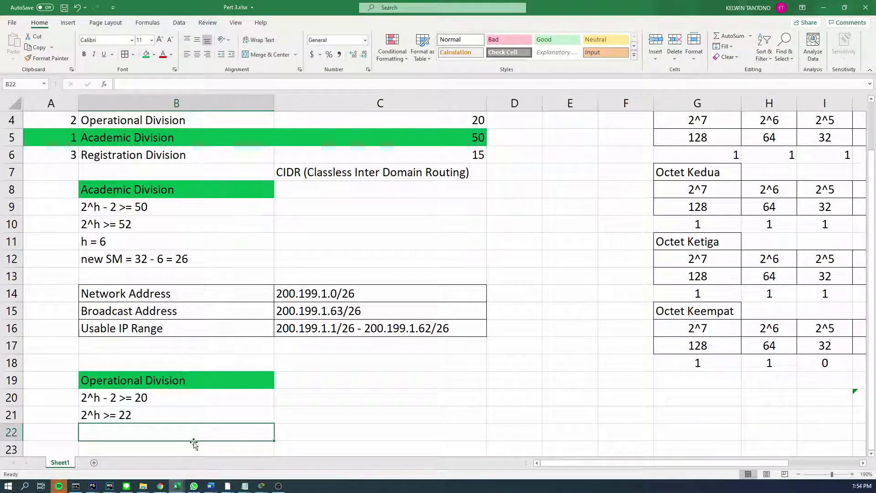
scroll(197, 390, "down", 1)
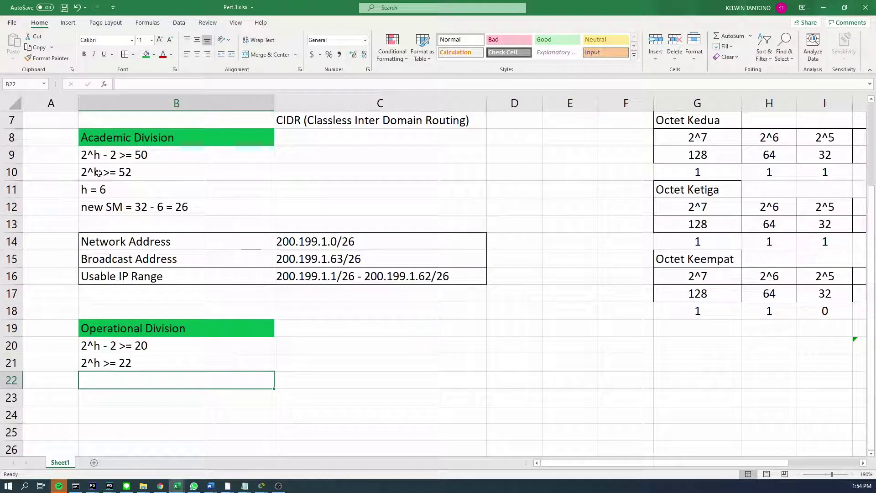
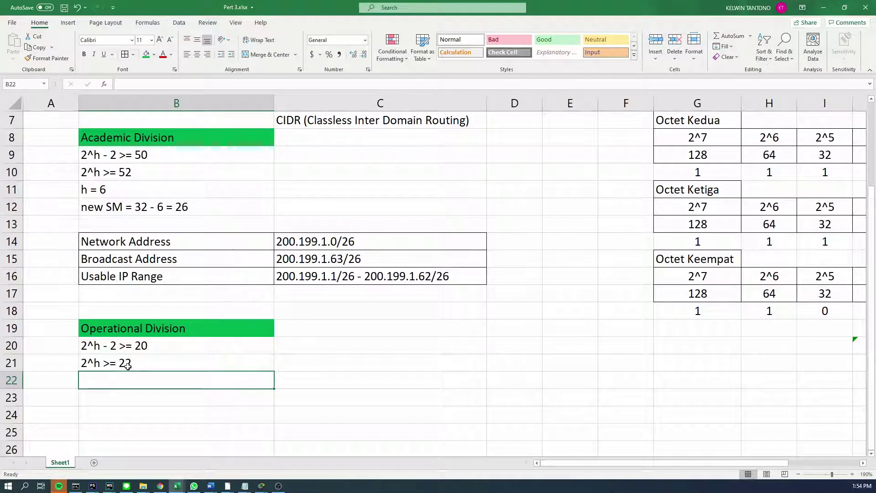
scroll(130, 367, "up", 2)
scroll(129, 367, "down", 1)
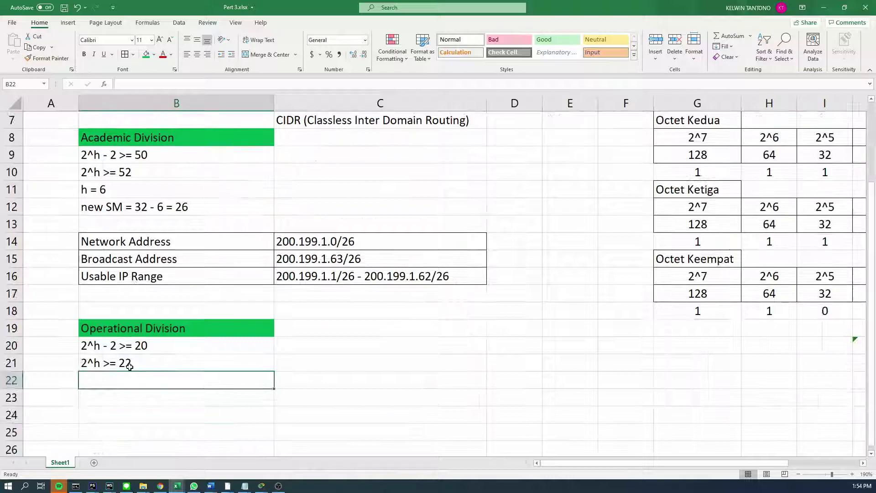
Enter "h = 5" in cell B22 as the Operational Division's host bit count.
scroll(123, 368, "up", 1)
scroll(131, 367, "down", 1)
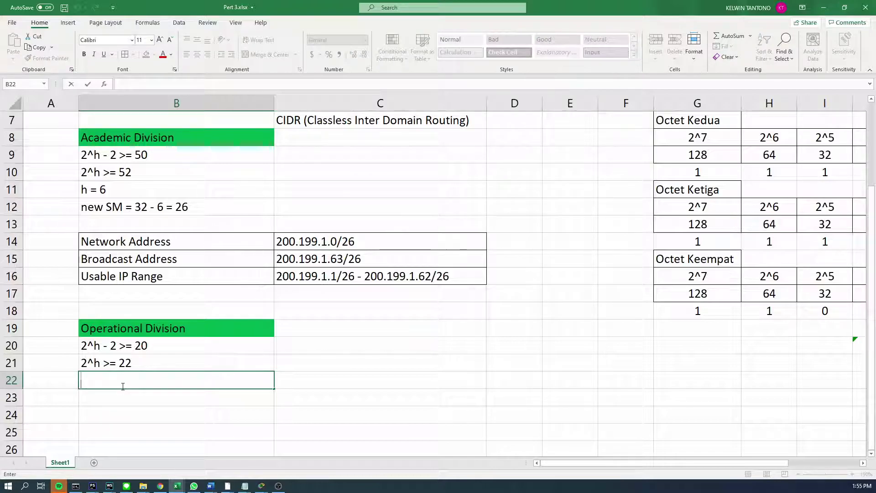
type("h = 5")
key("Return")
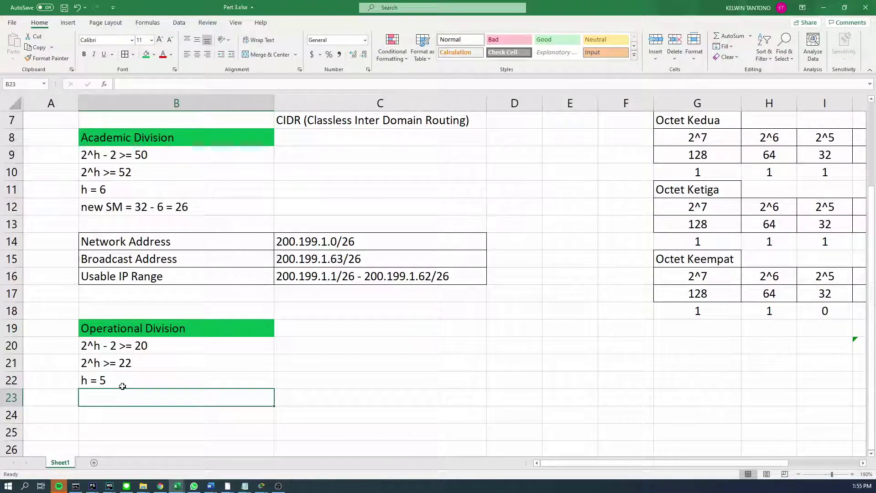
key("Up")
key("Down")
key("Down")
key("Down")
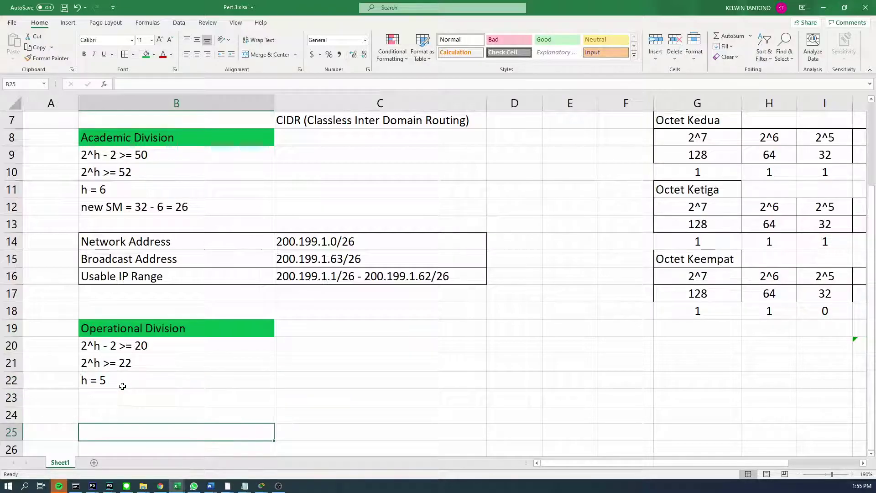
key("Down")
key("Up")
key("Up")
key("Up")
key("Up")
key("Up")
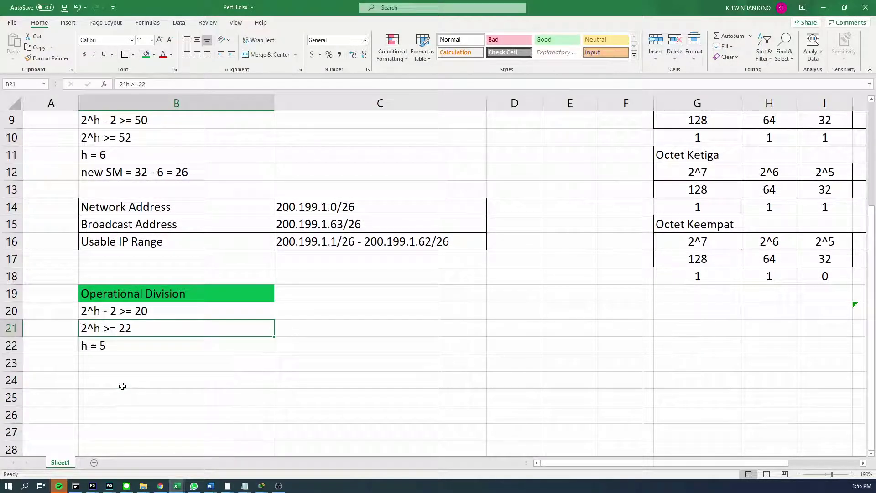
Try calculating two to the fifth power in cell C21 with "=2**5" and clear the entry.
key("Right")
key("Right")
key("Left")
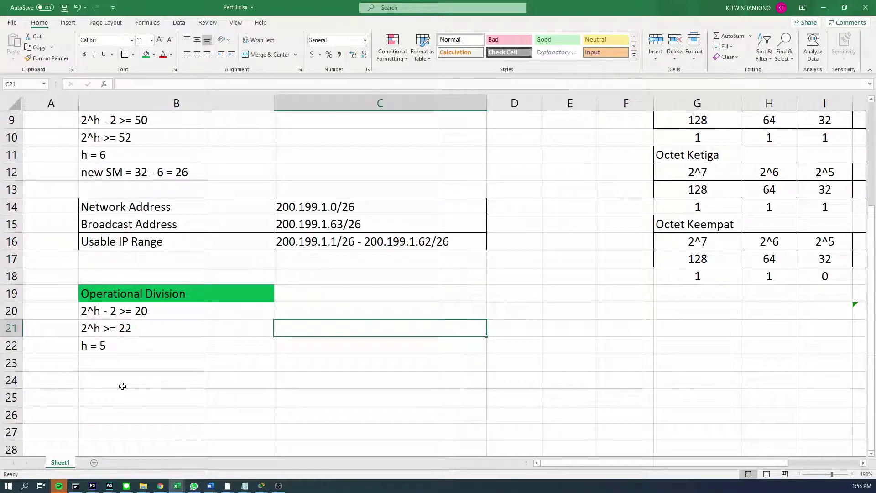
type("=2**5")
key("Return")
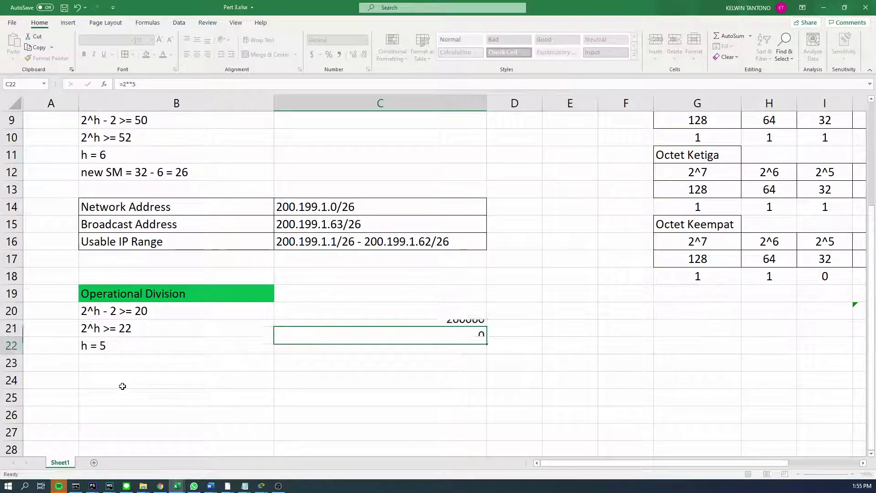
key("Up")
key("Delete")
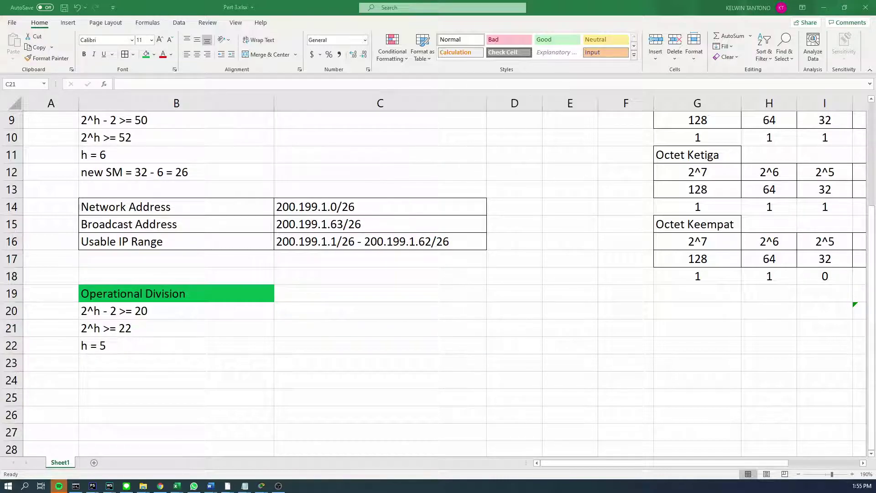
Enter the formula "=2^5" in cell C21 to check the Operational Division's block size.
type("=POW")
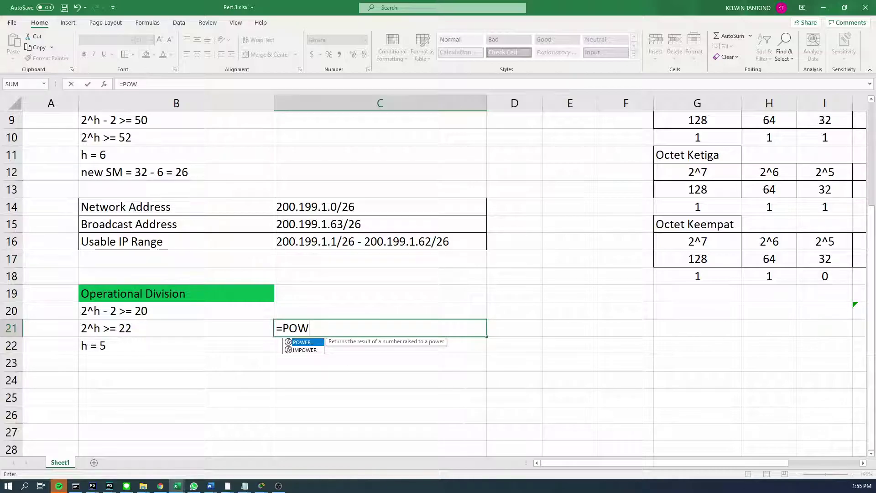
key("Return")
left_click(380, 328)
key("F2")
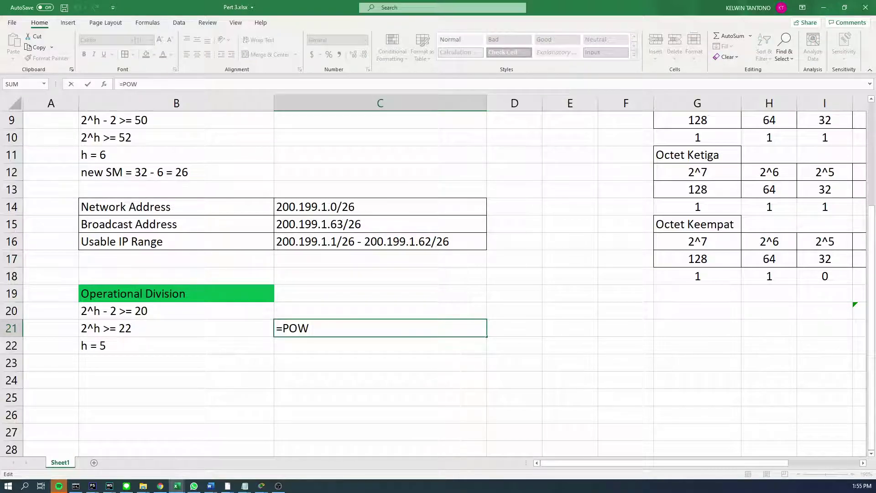
key("BackSpace")
key("BackSpace")
key("BackSpace")
type("2^5")
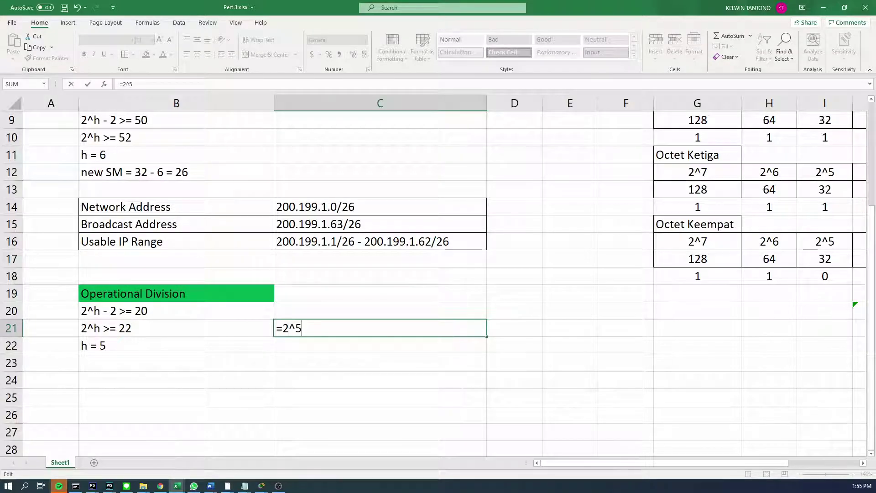
key("Return")
left_click(380, 328)
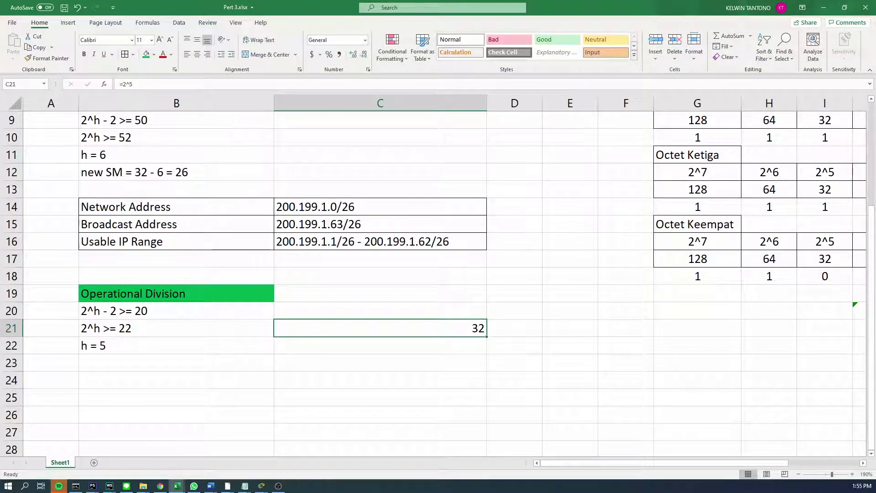
key("F2")
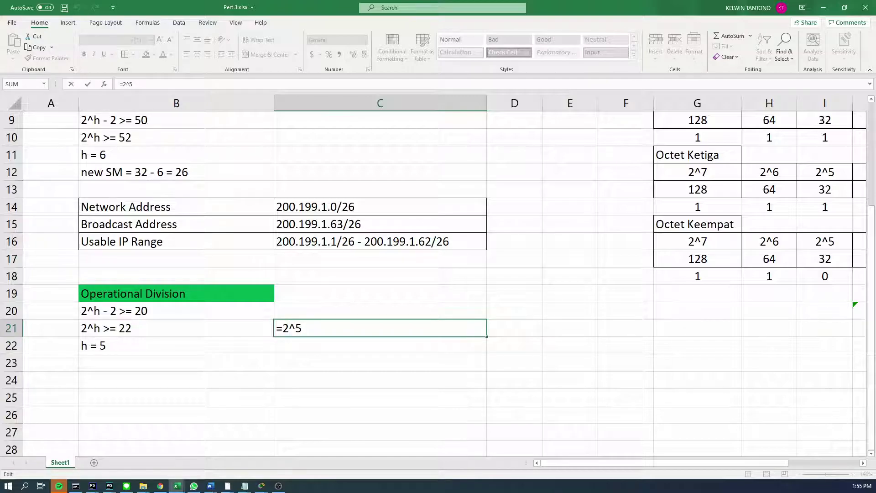
key("Return")
left_click(380, 328)
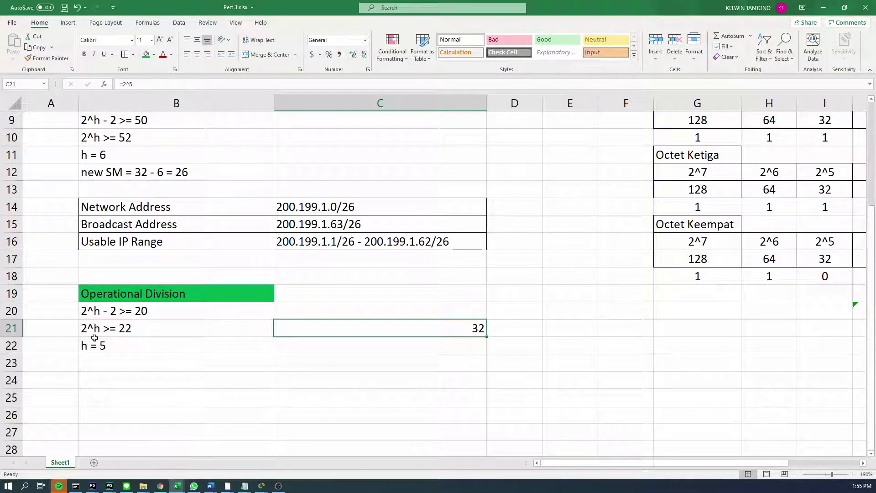
Enter "New SM = 32 - 5 = 27" in cell B23 as the Operational Division's new subnet mask.
left_click(149, 347)
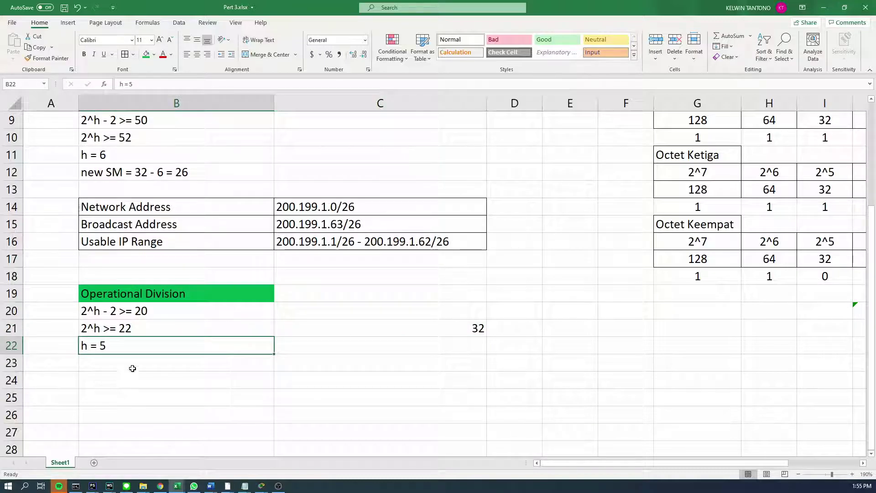
left_click(160, 367)
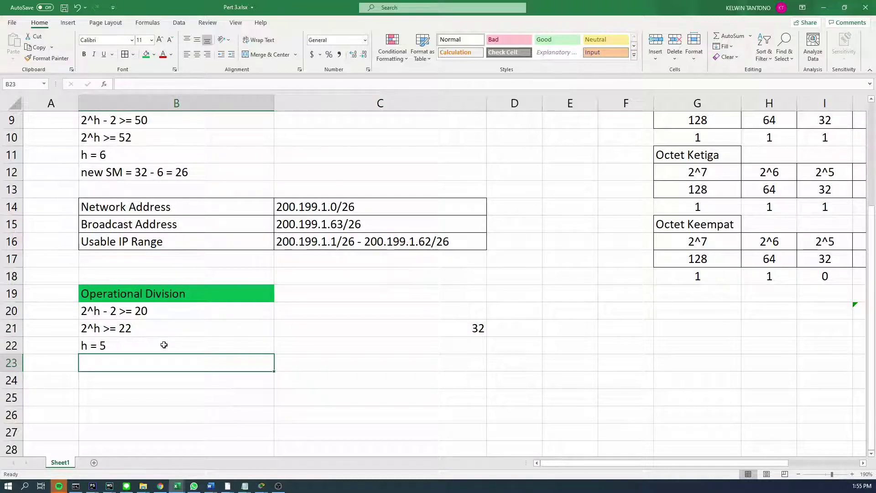
scroll(168, 349, "down", 1)
scroll(167, 348, "up", 1)
type("New SM ")
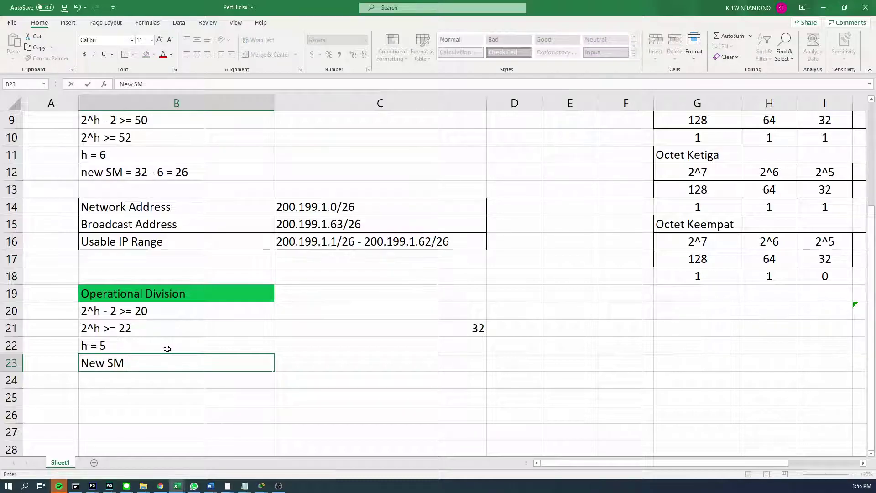
type("= 32")
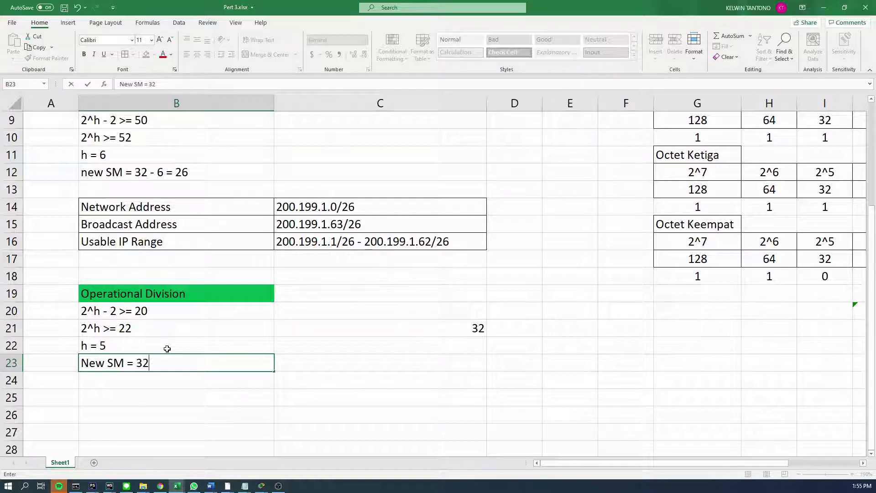
type(" - 5 = 27")
key("Return")
Capitalize the first word of the Academic Division's subnet mask line in cell B12 so it begins with "New SM".
key("Up")
key("Up")
key("Up")
key("Up")
key("Up")
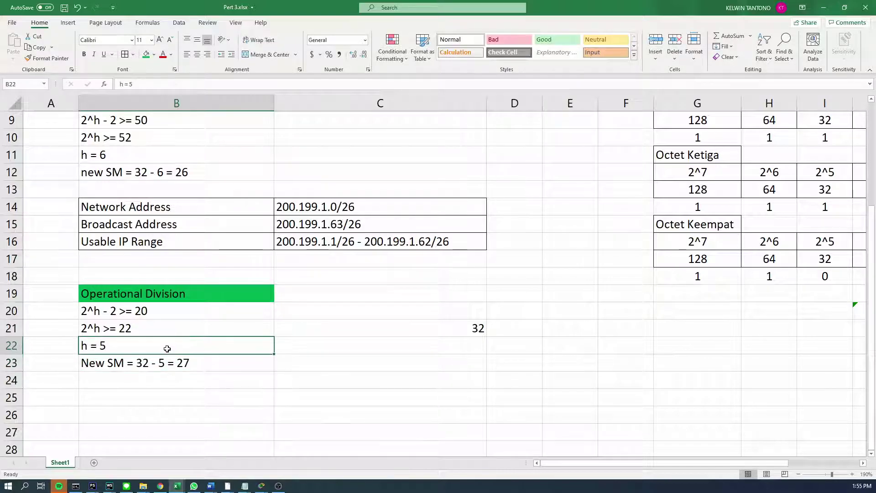
double_click(90, 174)
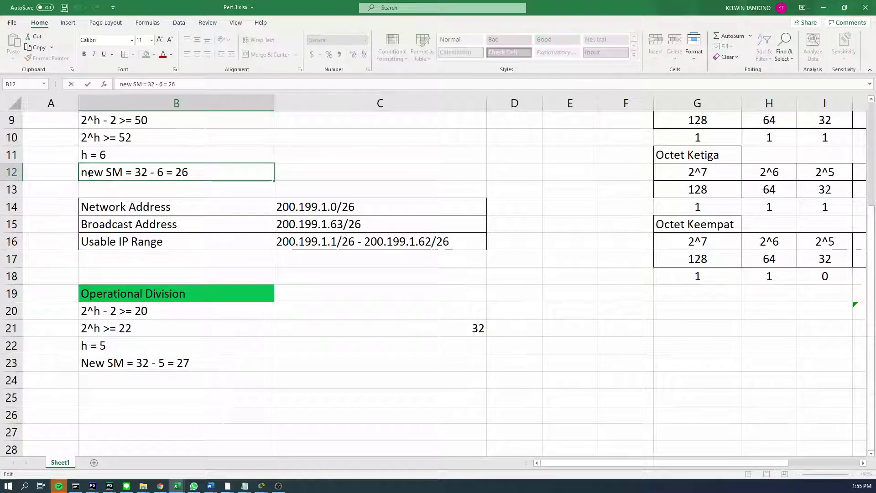
key("BackSpace")
type("N")
key("Return")
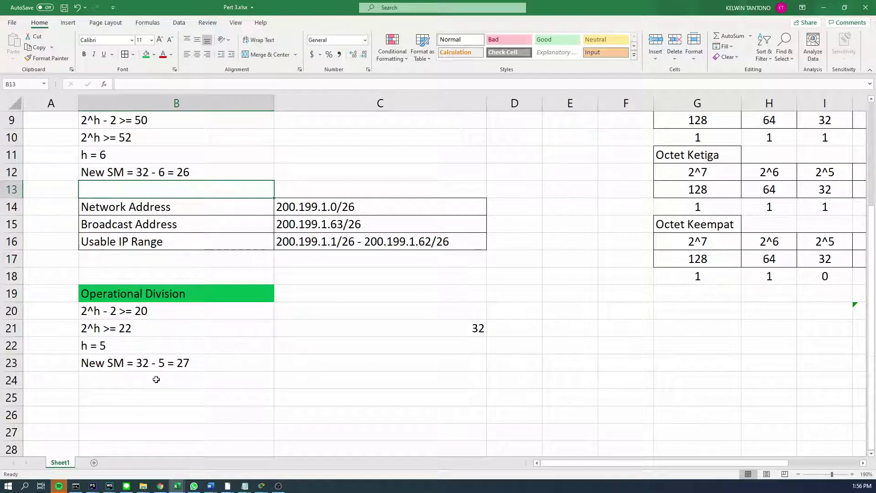
left_click(156, 364)
left_click(159, 294)
scroll(169, 320, "up", 3)
scroll(179, 330, "down", 3)
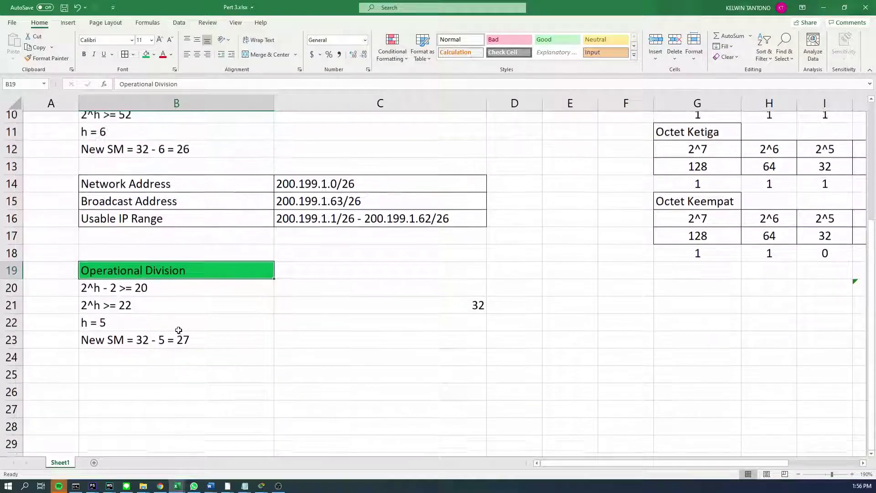
left_click(195, 344)
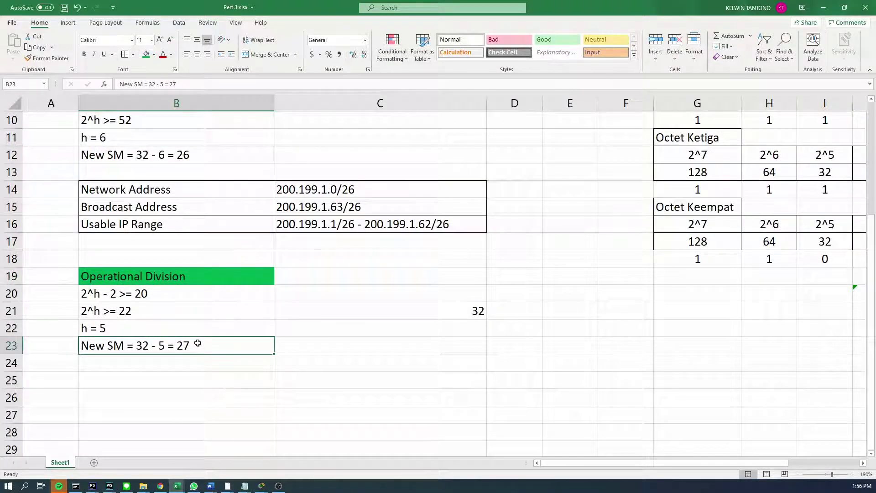
double_click(198, 343)
double_click(185, 347)
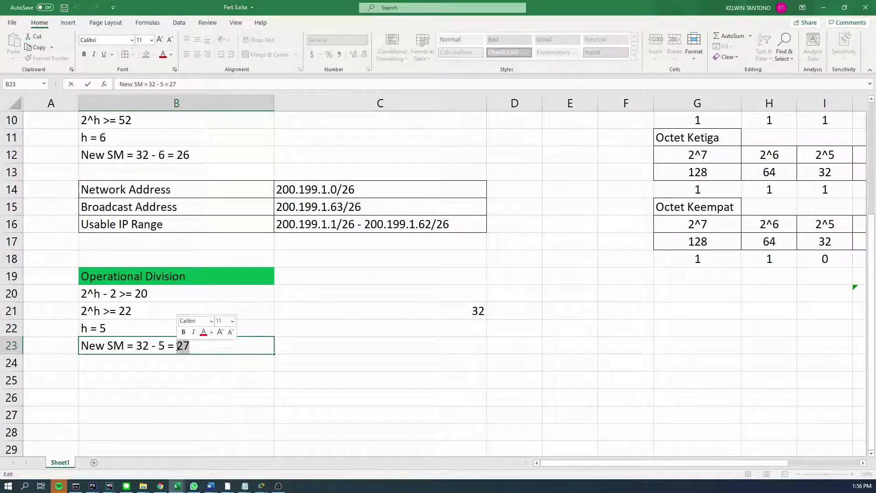
Copy the Academic Division's address table from B14:C16 to the Operational Division block starting at cell B25.
left_click(174, 375)
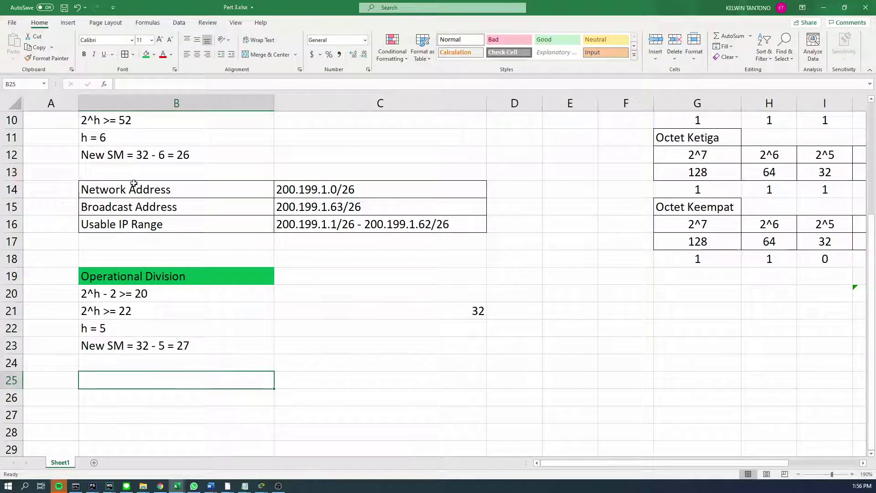
left_click_drag(137, 188, 323, 229)
key("ctrl+c")
left_click(152, 379)
key("ctrl+v")
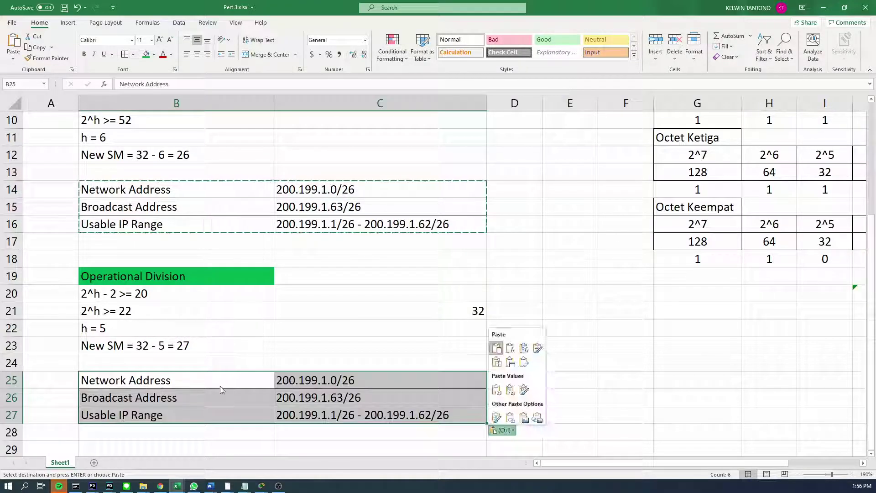
Clear the copied broadcast address and usable IP range values from cells C26 and C27.
double_click(378, 385)
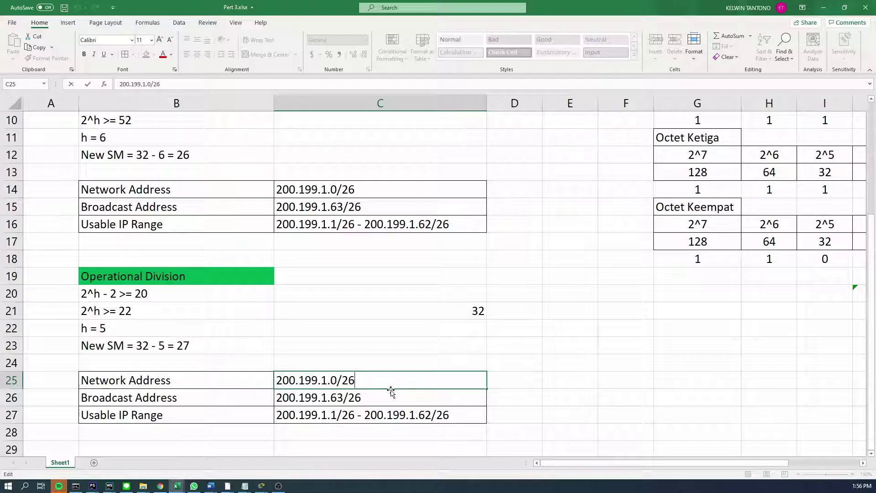
key("Return")
key("Delete")
key("Down")
key("Delete")
key("Up")
key("Up")
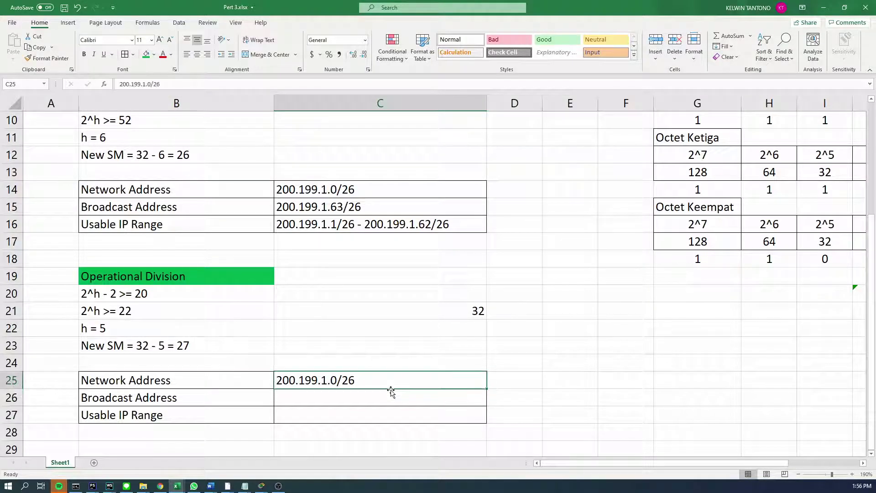
Change the prefix of the Operational Division's network address in cell C25 to /27.
double_click(371, 387)
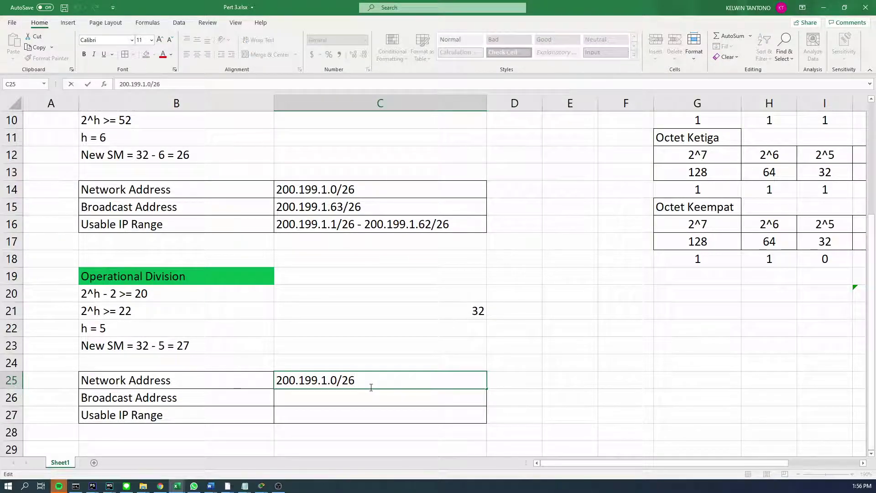
key("BackSpace")
type("7")
key("Return")
Review the Academic Division's broadcast address to work out where the Operational Division's network begins.
double_click(325, 379)
double_click(338, 381)
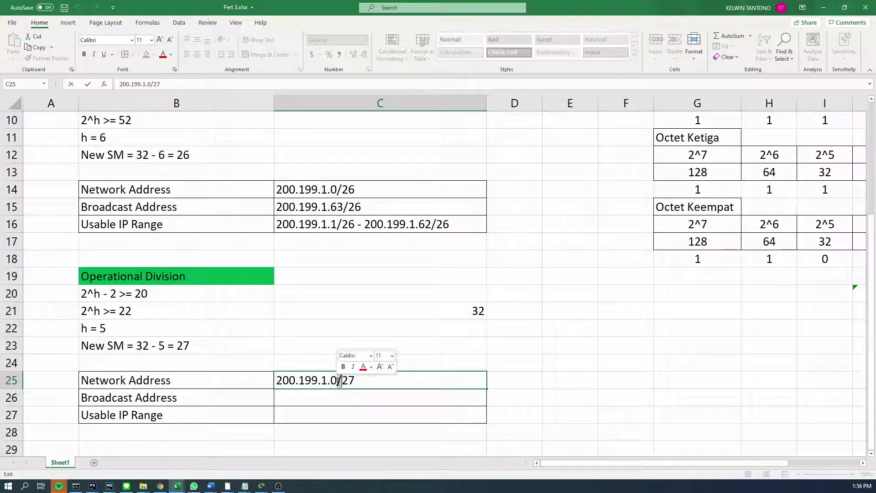
left_click(335, 380)
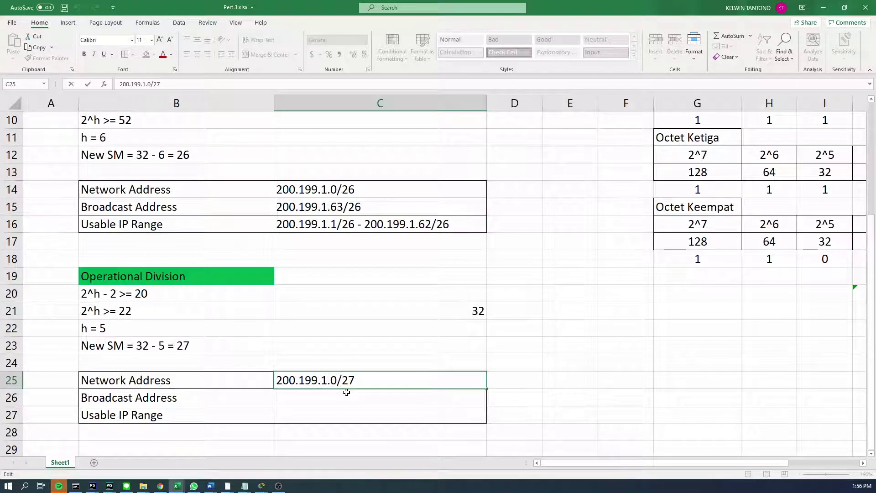
scroll(274, 237, "up", 2)
left_click(153, 190)
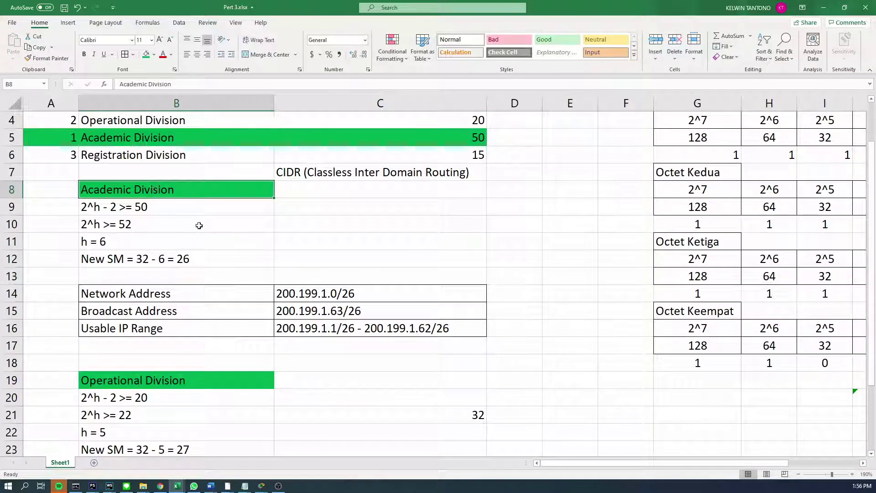
scroll(199, 226, "down", 3)
scroll(200, 226, "up", 1)
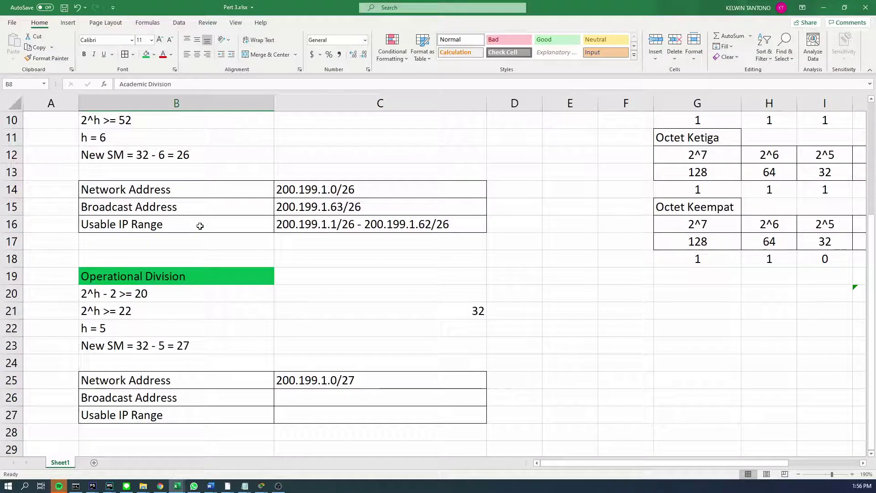
left_click(177, 220)
left_click(180, 207)
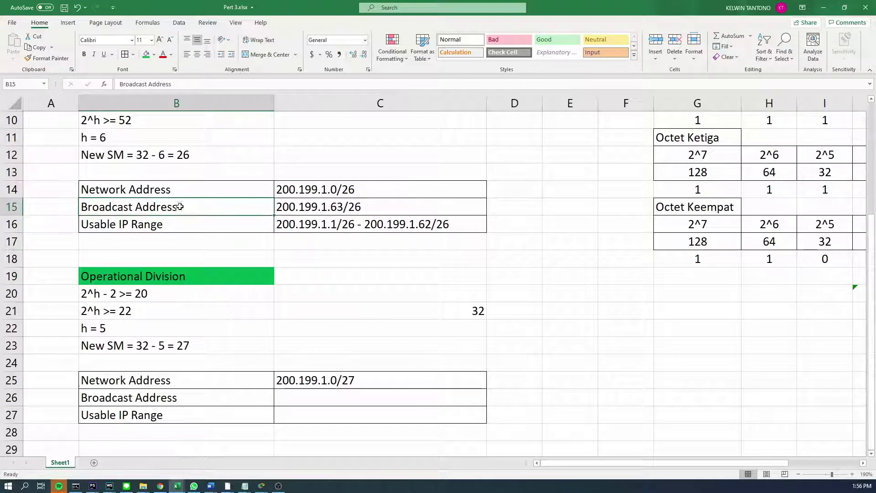
left_click(351, 210)
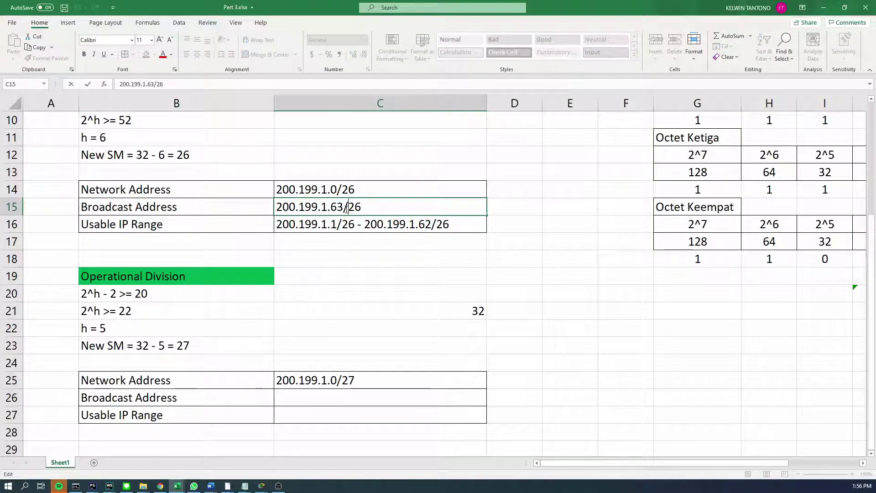
Change the Operational Division's network address in cell C25 to 200.199.1.64/27.
double_click(335, 380)
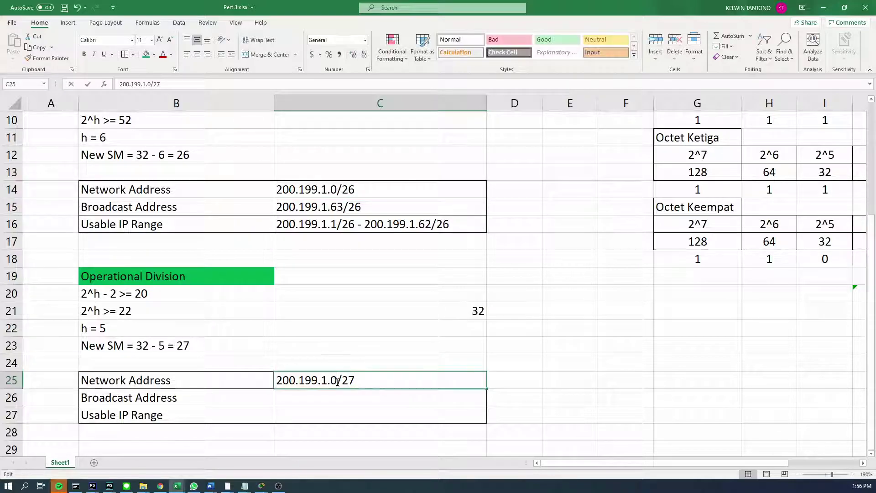
key("BackSpace")
type("64")
key("Return")
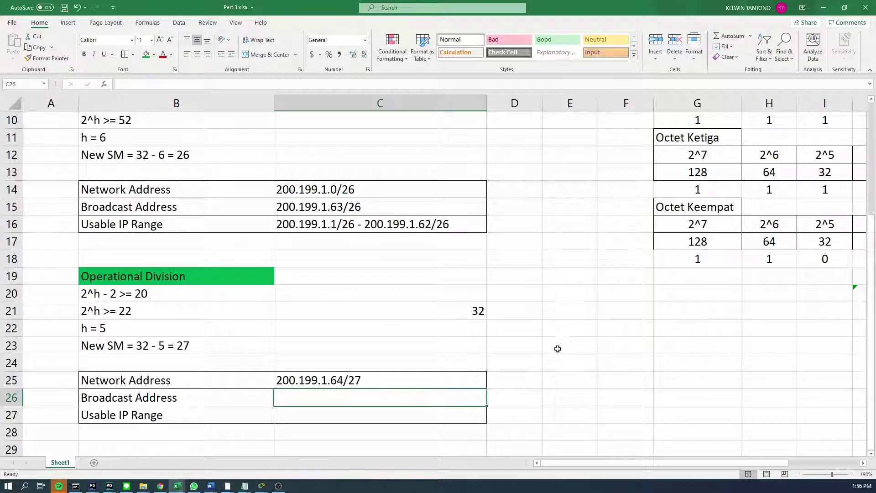
Examine the Operational Division's block size in C21 and network address in C25 to work out its broadcast address.
scroll(388, 394, "down", 1)
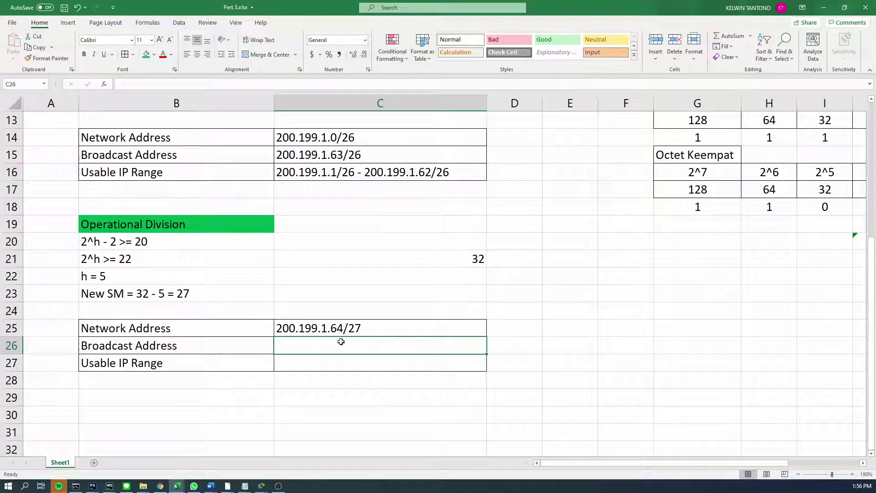
left_click(476, 259)
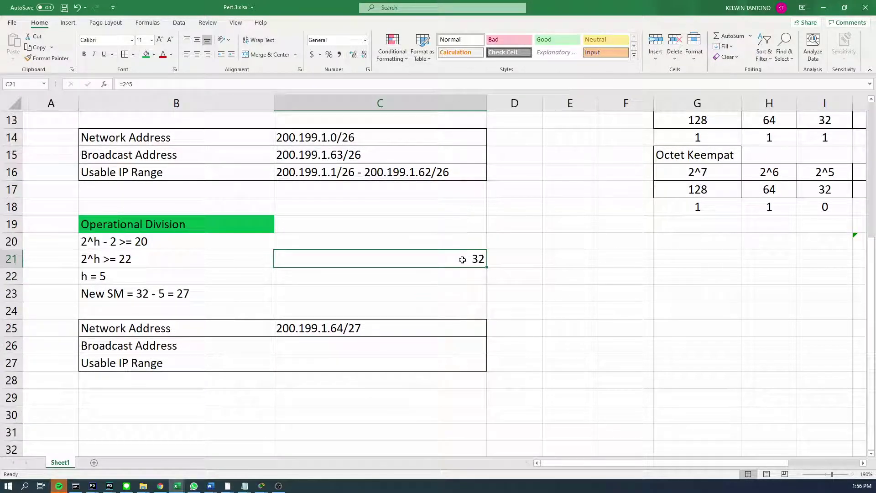
left_click_drag(386, 333, 196, 329)
left_click(456, 260)
left_click(325, 334)
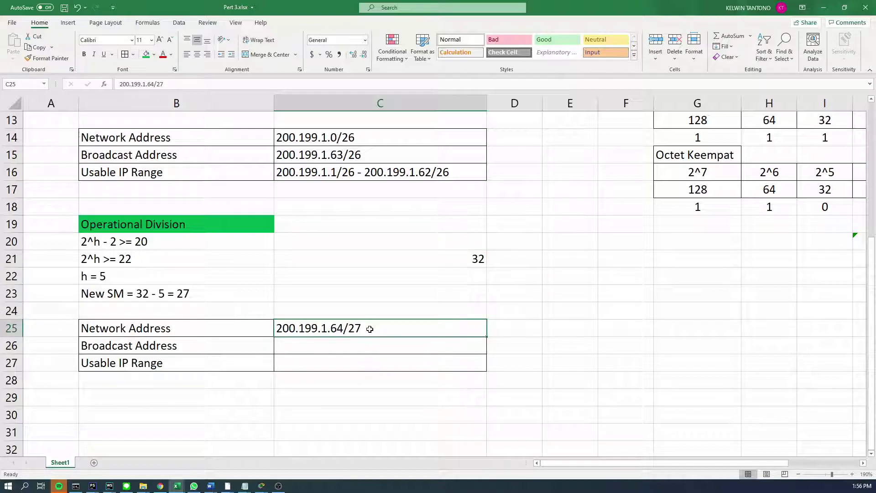
left_click(386, 347)
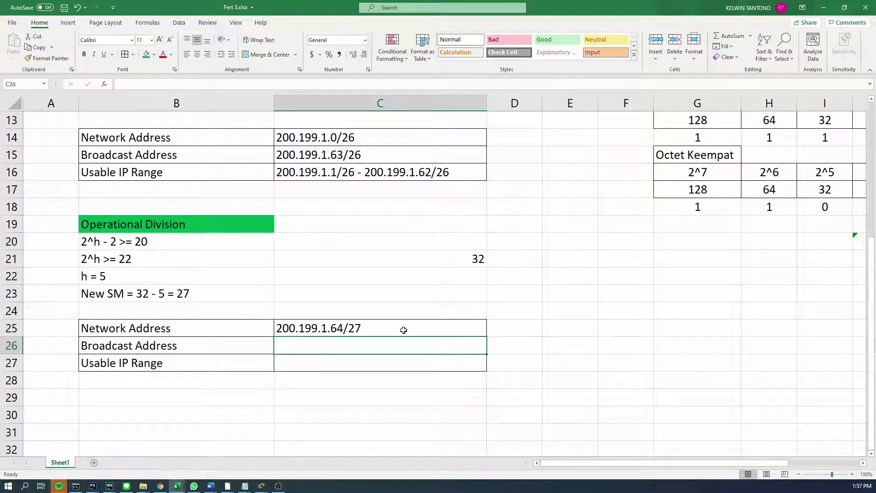
left_click(340, 329)
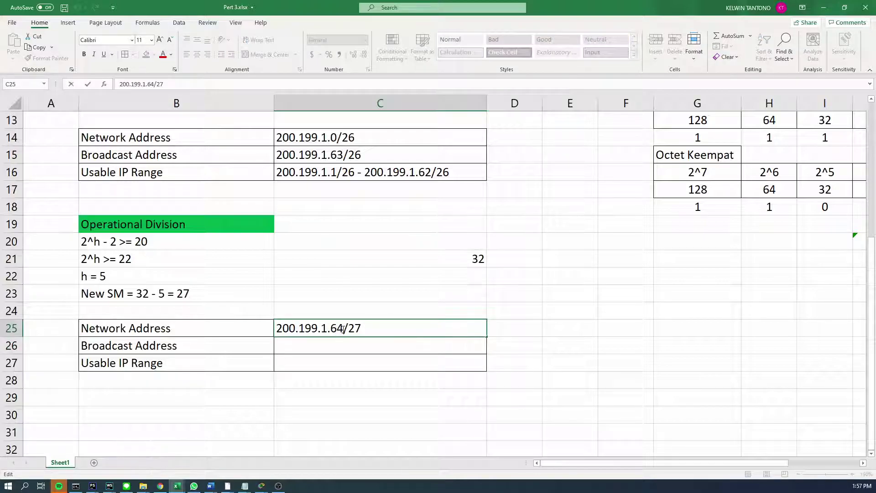
left_click_drag(338, 329, 280, 330)
key("shift+End")
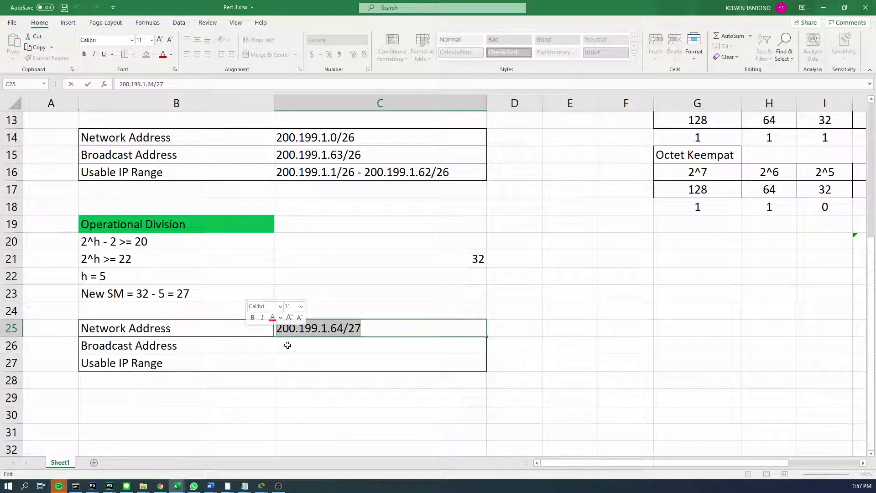
Enter 200.199.1.95/27 as the Operational Division's broadcast address in cell C26.
left_click(300, 346)
type("2-")
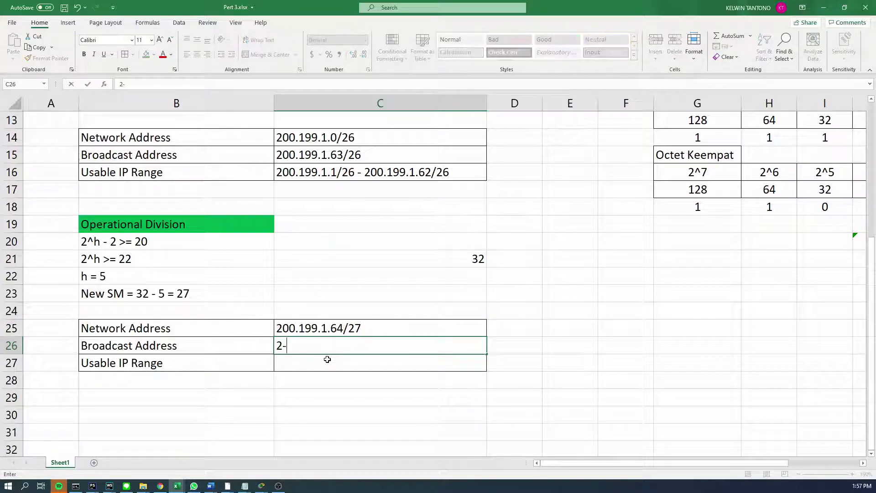
key("BackSpace")
type("00.199.1.95")
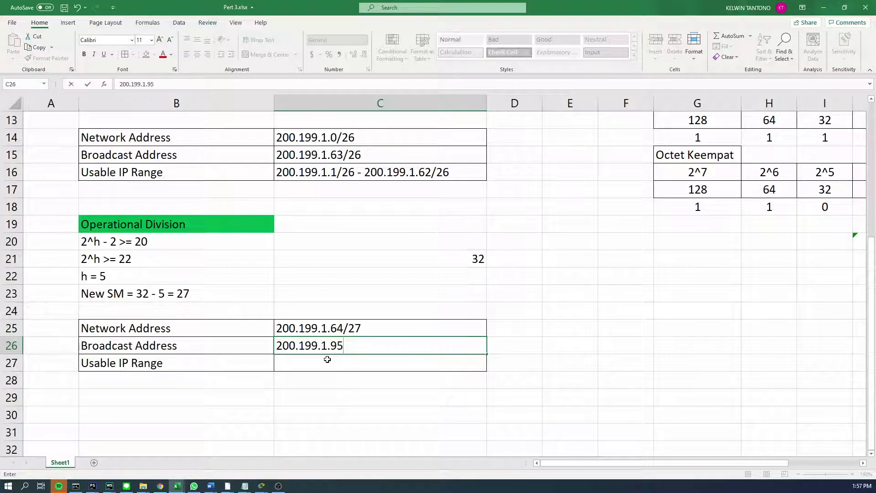
type("/27")
key("Return")
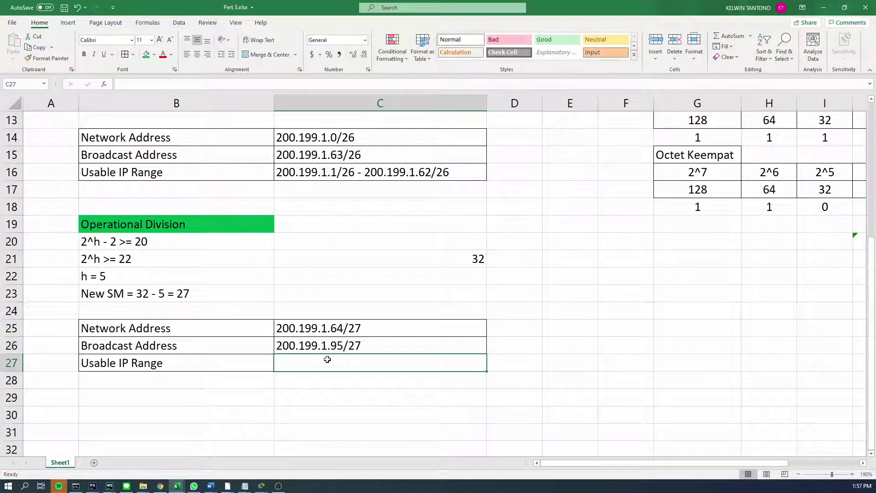
Review the Operational Division's network and broadcast addresses to work out which addresses between them are usable.
scroll(501, 315, "up", 1)
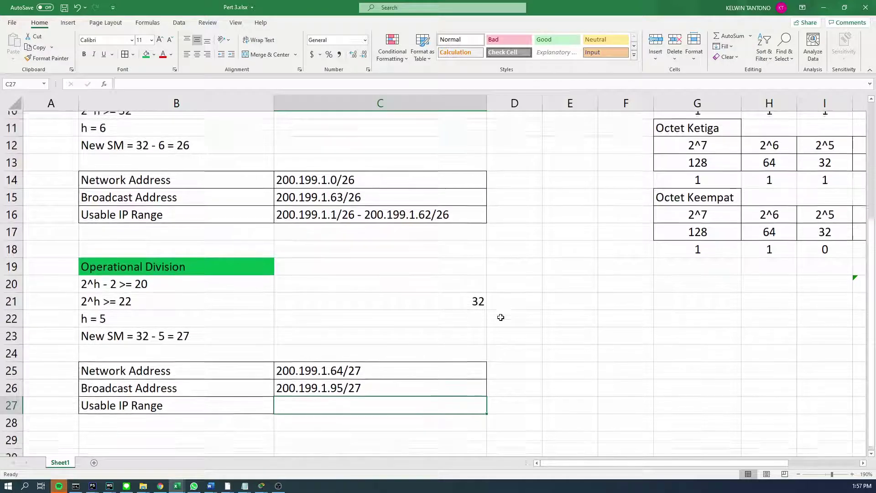
scroll(500, 318, "down", 1)
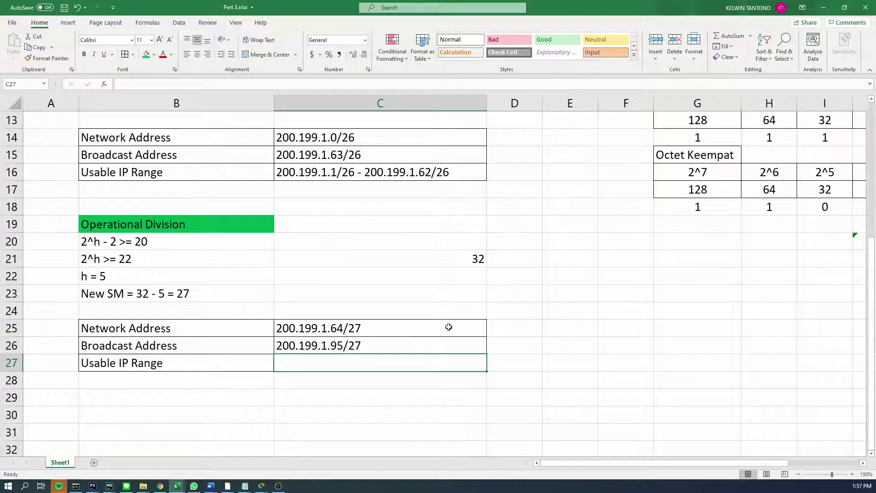
left_click_drag(141, 334, 229, 338)
left_click(177, 341)
left_click(170, 349)
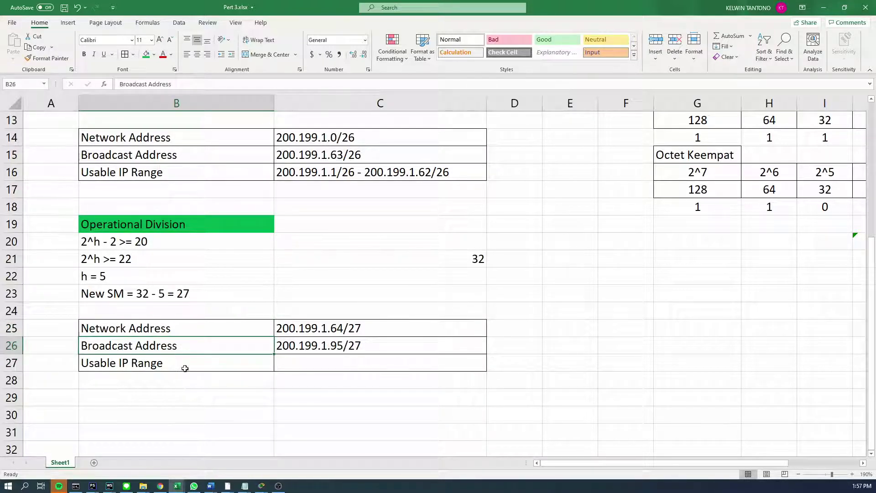
left_click(184, 367)
left_click(357, 326)
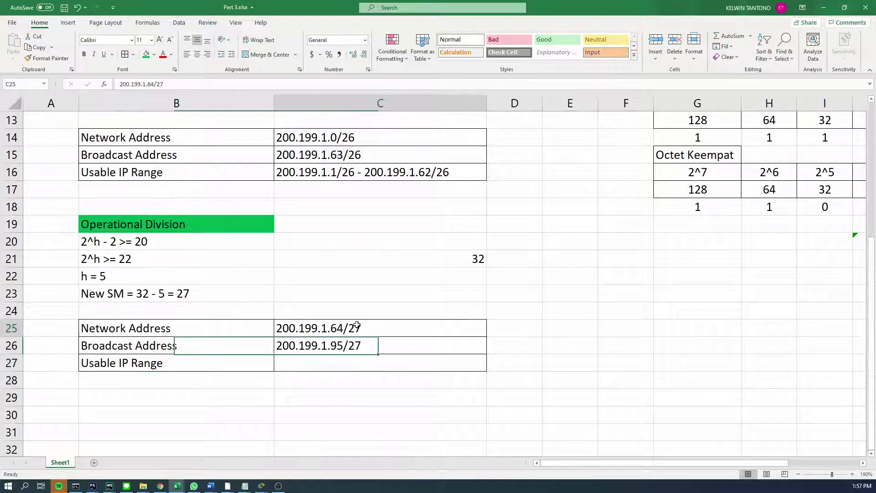
left_click(157, 333)
left_click(157, 344)
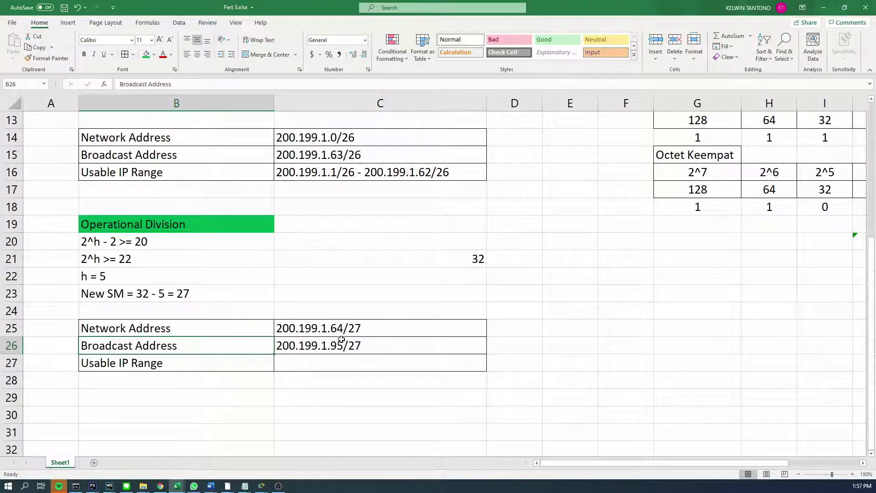
left_click(329, 366)
left_click(339, 334)
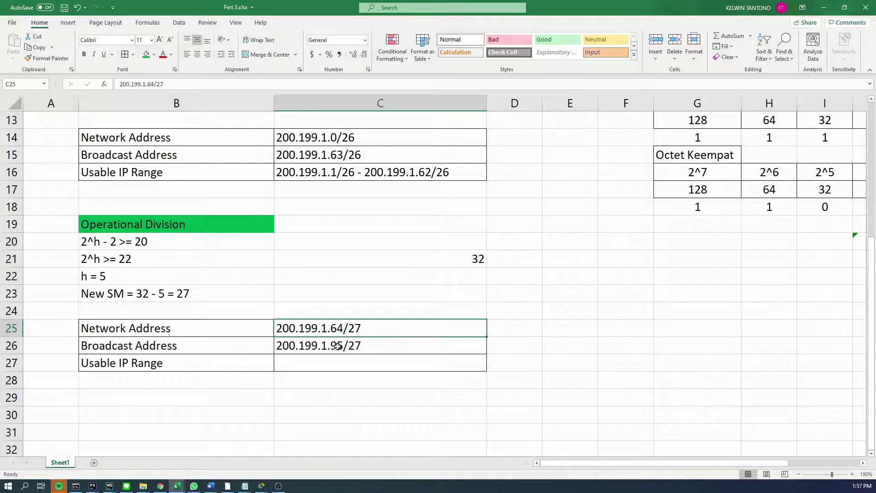
Enter 200.199.1.65/27 - 200.199.1.94/27 as the Operational Division's usable IP range in cell C27 and save the workbook.
left_click(323, 366)
type("200.1")
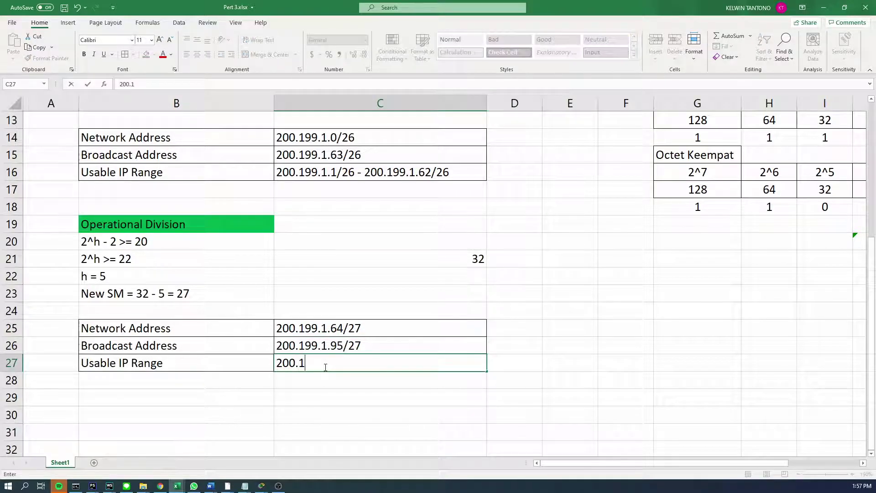
type("99.1.65/27 -=")
key("BackSpace")
type("200.198")
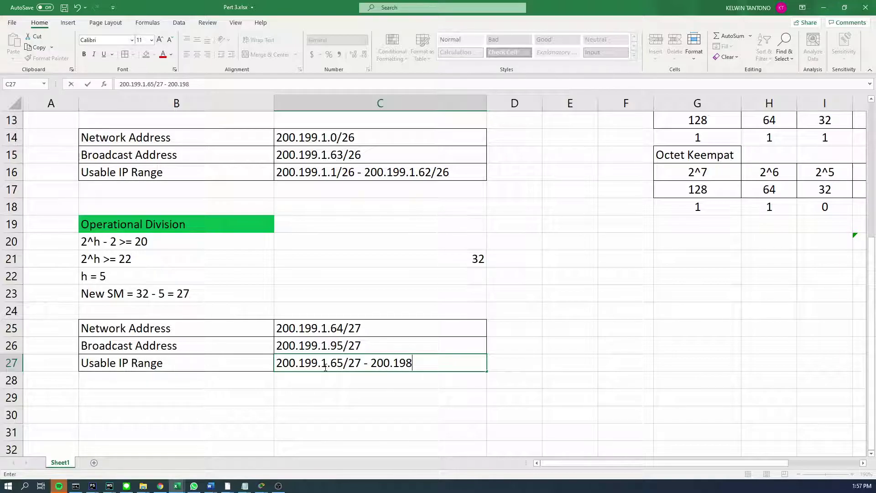
key("BackSpace")
type("9.1.94/27")
key("Return")
key("ctrl+s")
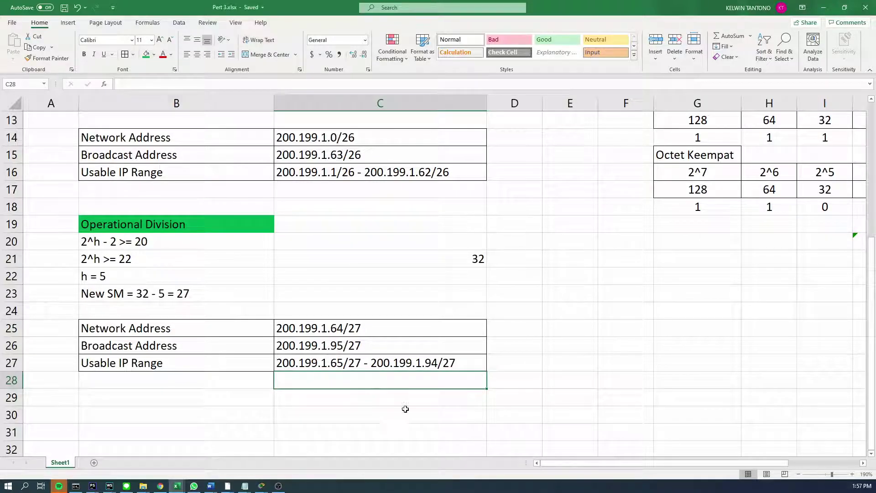
scroll(406, 409, "down", 1)
left_click(205, 349)
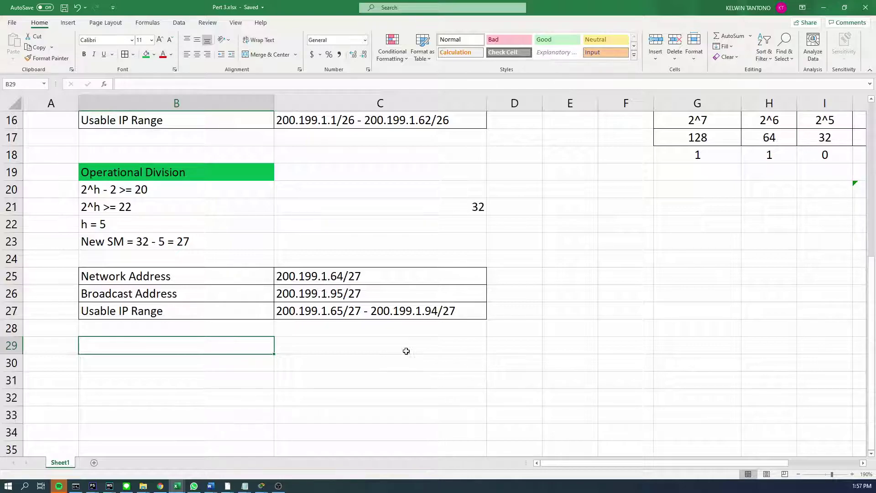
left_click(364, 340)
left_click(221, 344)
scroll(393, 364, "up", 1)
scroll(393, 364, "down", 1)
Switch to the Word document O1-CPEN6098-CP01-03.docx, review its worked solution for each division's subnet and IP ranges, and return to Excel.
mouse_move(210, 486)
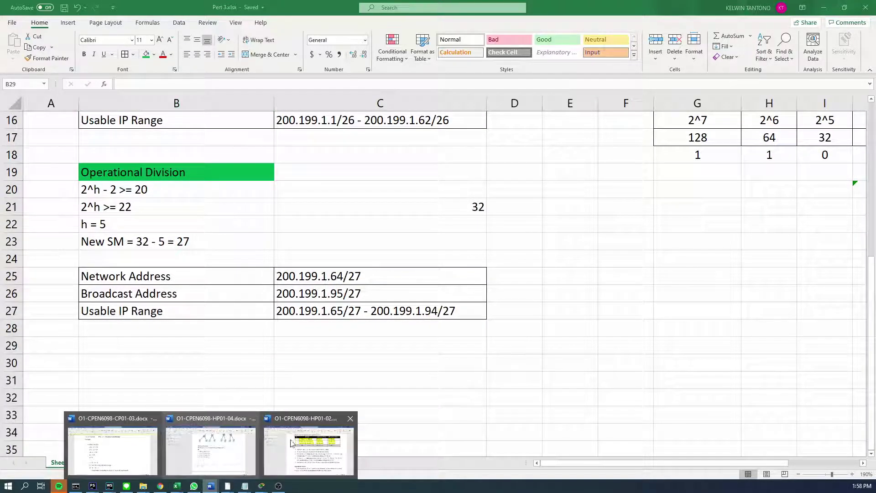
left_click(129, 451)
scroll(388, 243, "down", 10)
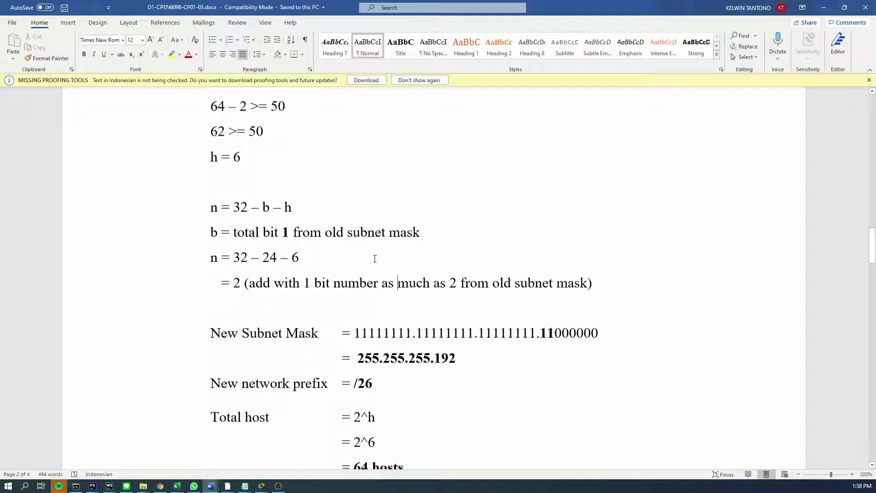
scroll(373, 265, "down", 15)
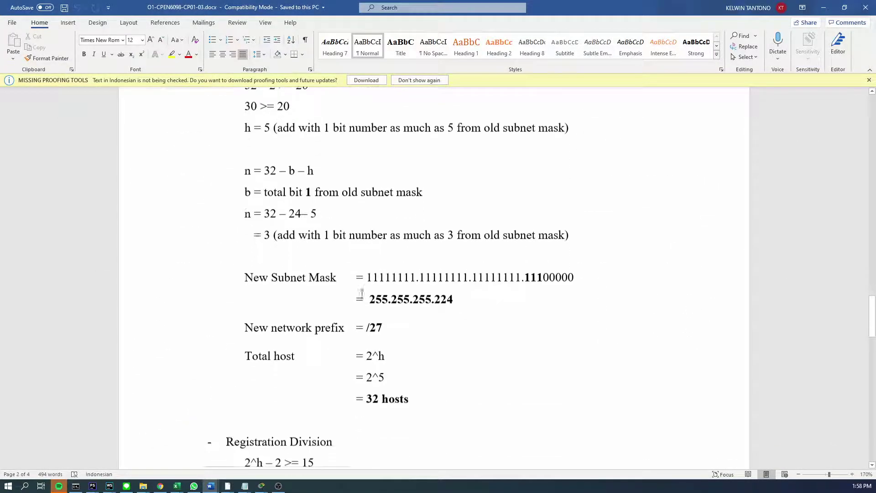
scroll(360, 296, "down", 8)
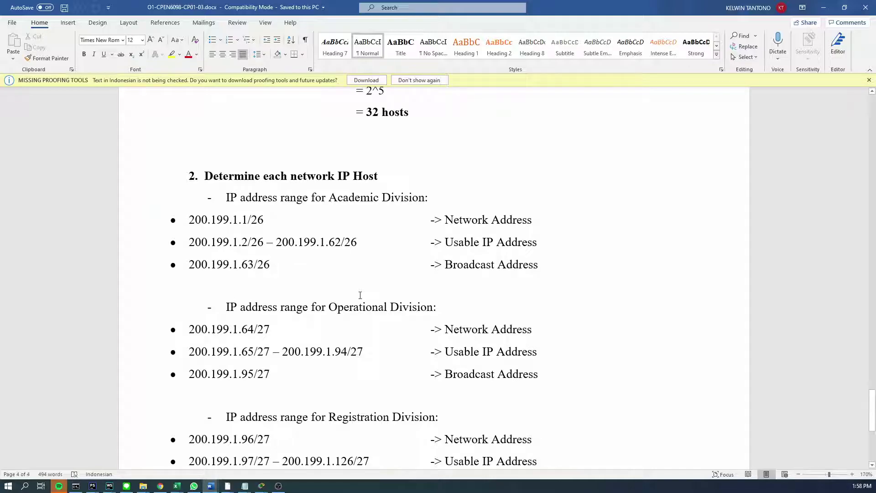
scroll(360, 296, "down", 4)
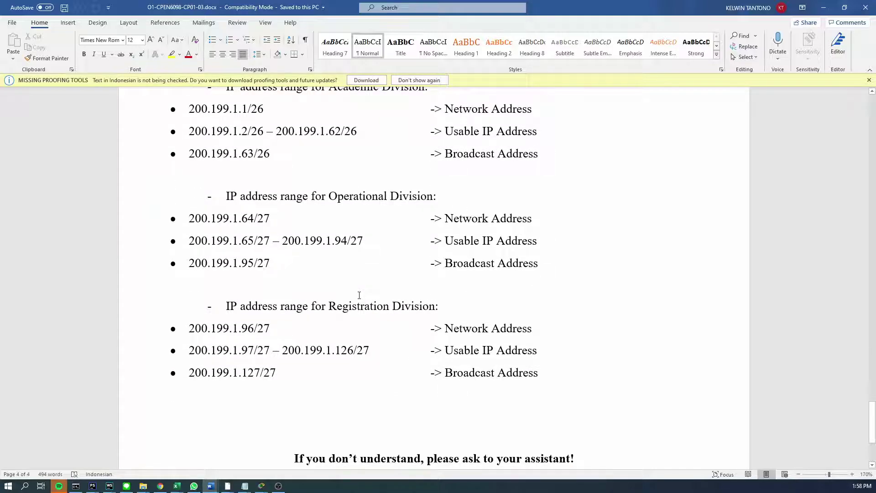
scroll(360, 296, "down", 5)
scroll(359, 296, "up", 18)
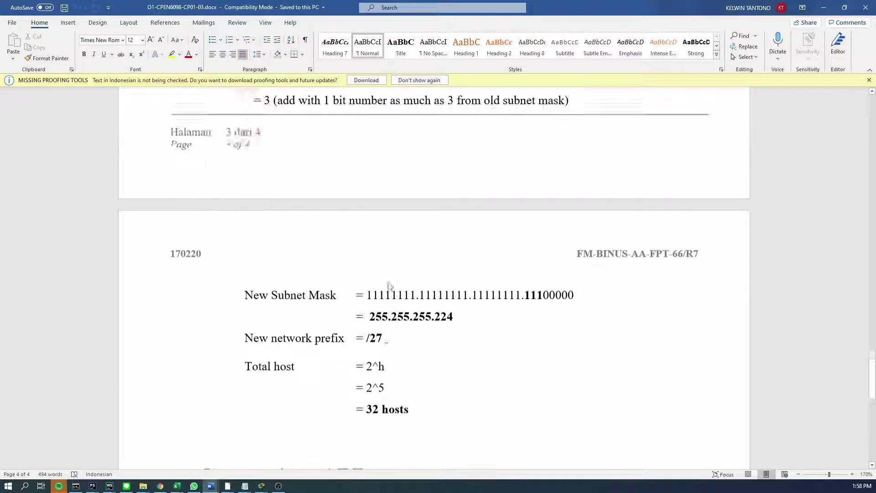
scroll(601, 169, "up", 12)
scroll(601, 169, "down", 6)
left_click(823, 8)
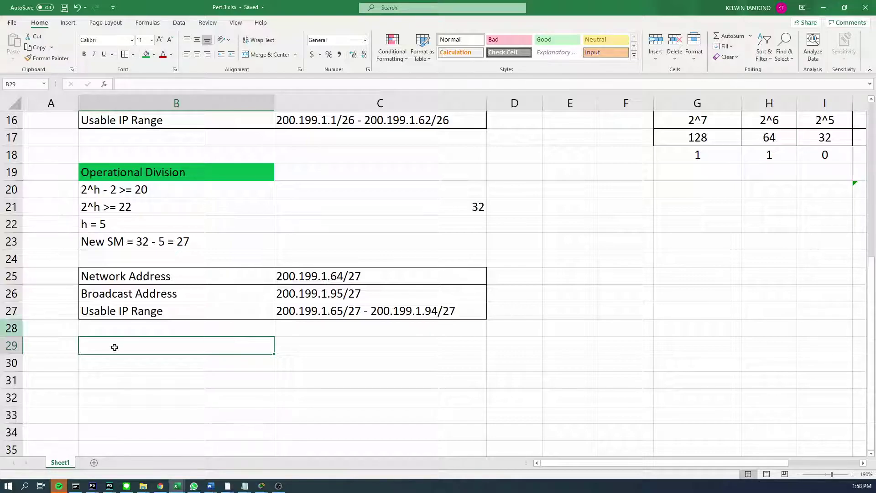
Review the Operational Division's completed address table in the worksheet.
left_click(413, 329)
scroll(385, 328, "up", 2)
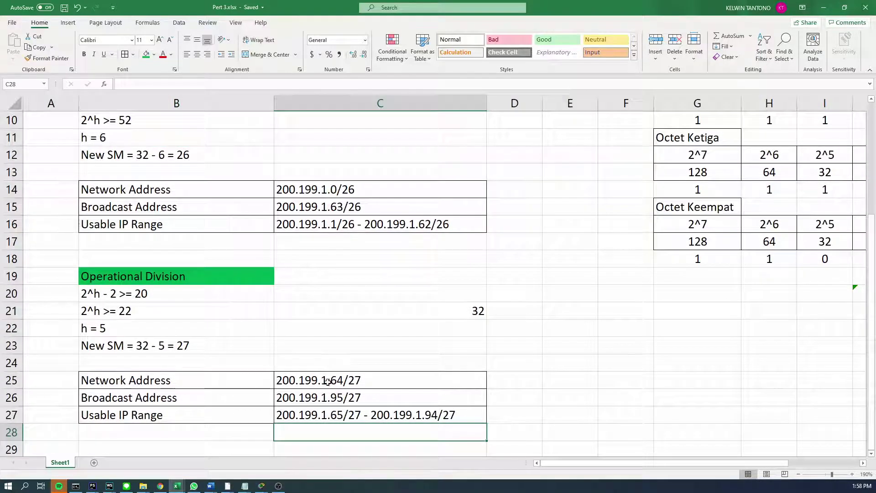
key("Up")
key("Up")
key("Up")
key("Up")
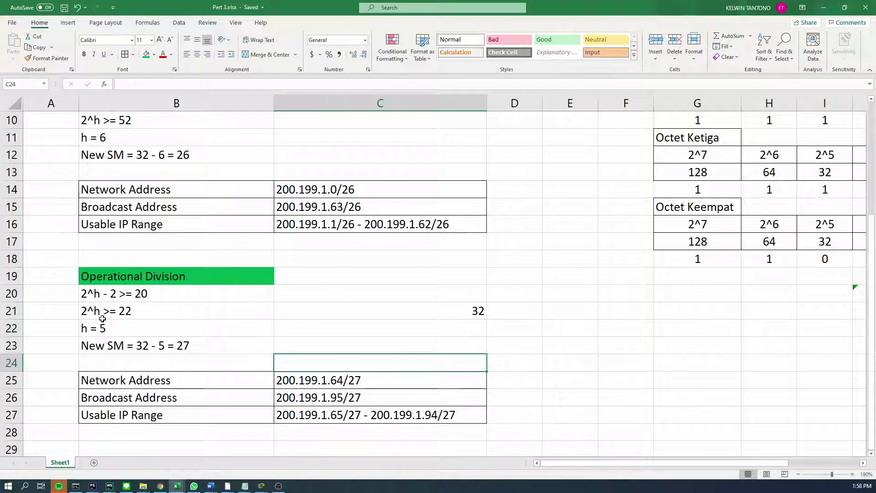
Review the divisions' host requirements in B4:C6 together with the Academic and Operational Division calculations and address tables.
scroll(97, 320, "up", 3)
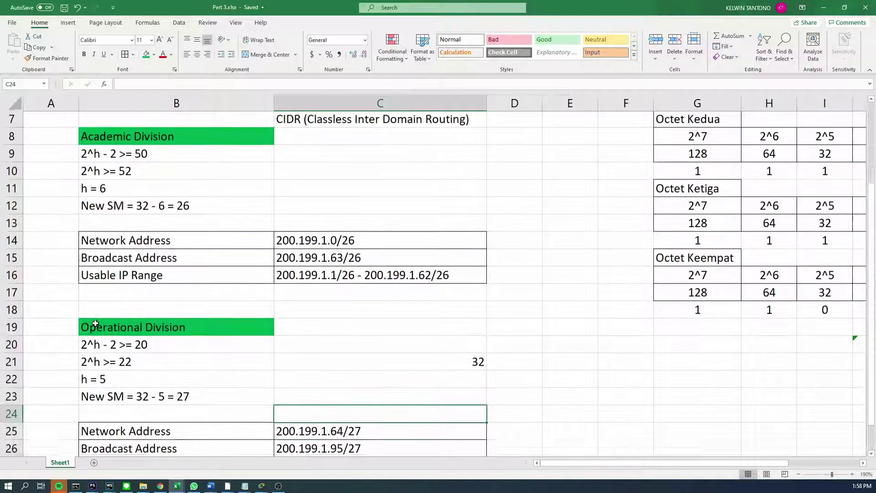
mouse_move(132, 175)
left_mouse_down()
mouse_move(206, 208)
mouse_move(372, 203)
left_mouse_up()
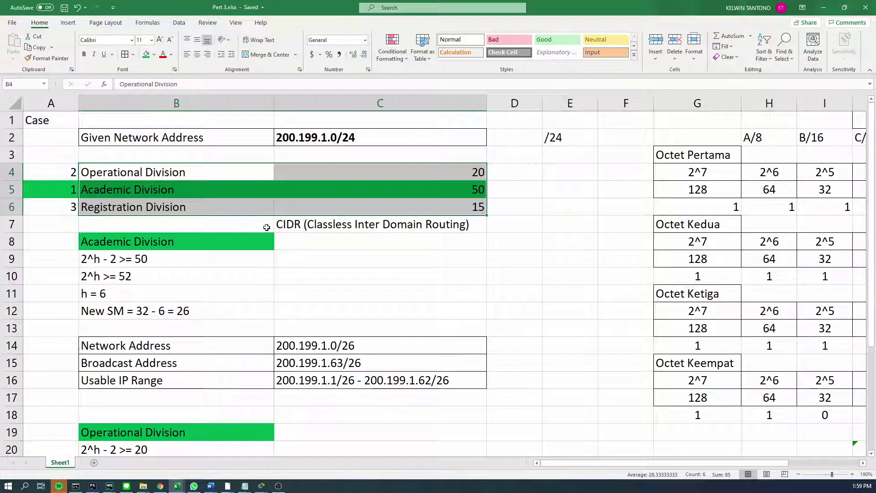
scroll(267, 228, "down", 2)
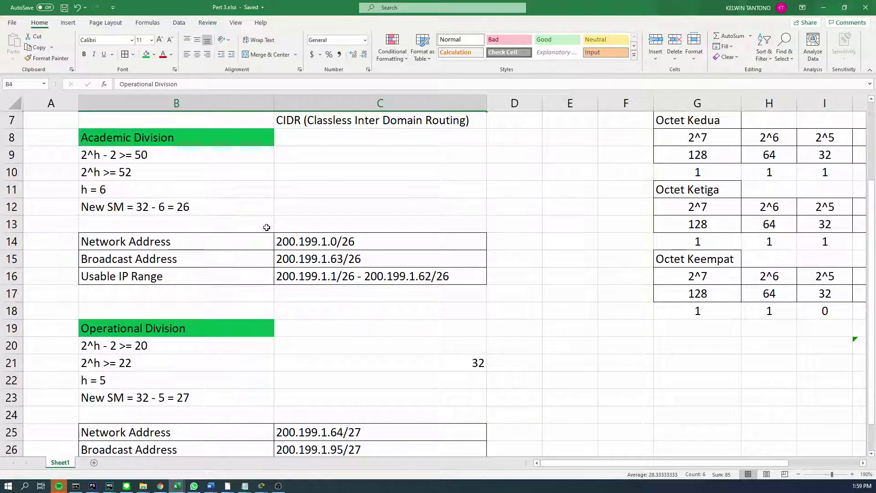
scroll(291, 277, "down", 2)
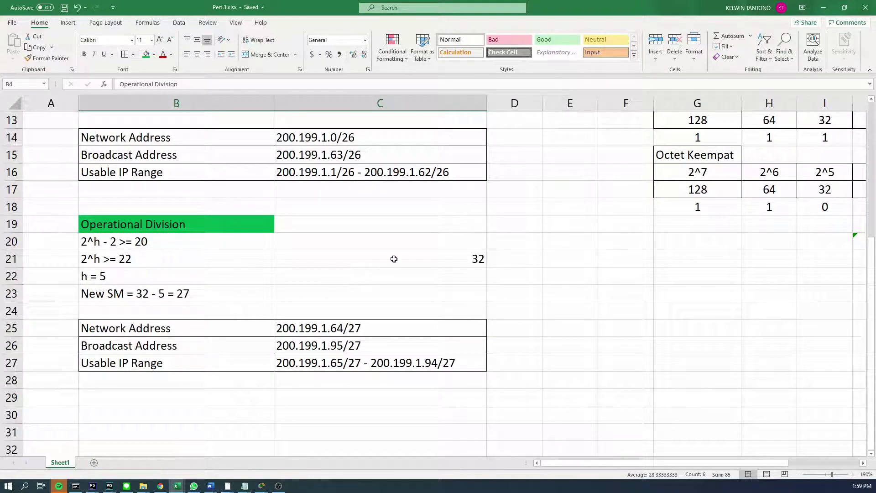
left_click(338, 341)
left_click(340, 329)
scroll(356, 355, "up", 3)
scroll(357, 355, "down", 2)
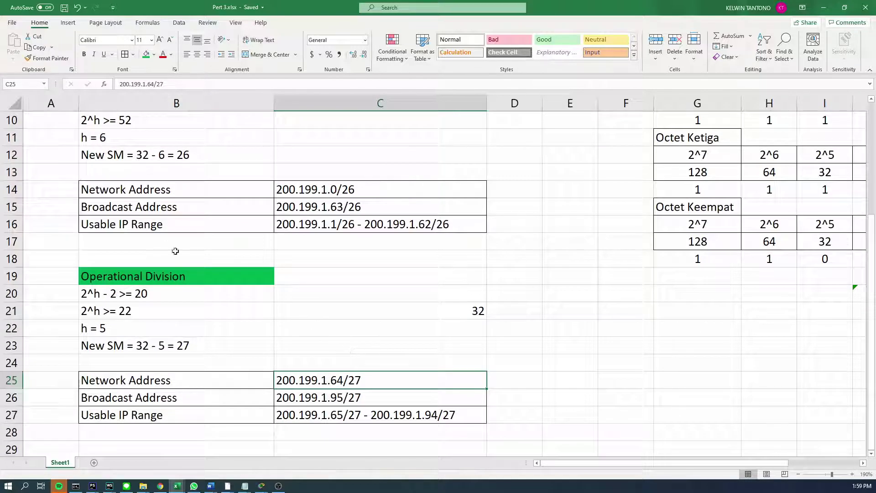
Review the Academic Division's calculation and its address table in B8:C16, focusing on the broadcast address in C15.
scroll(177, 250, "up", 2)
left_click_drag(139, 195, 337, 335)
left_click(358, 332)
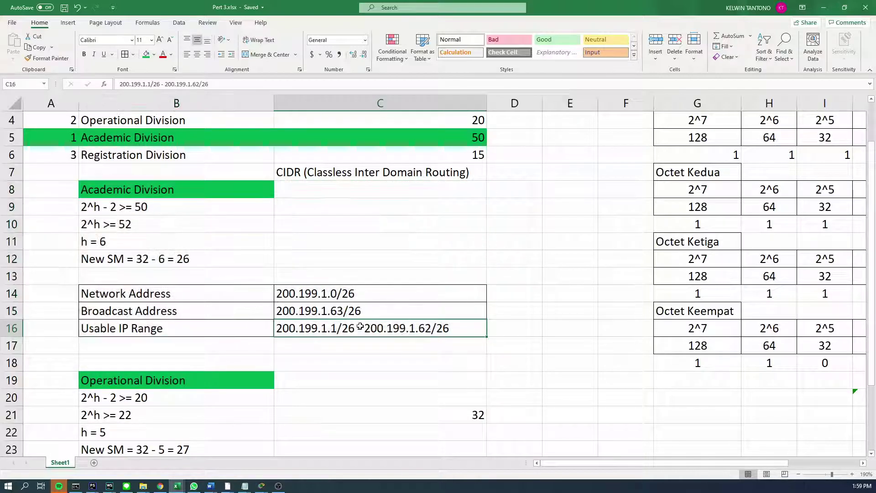
left_click(343, 315)
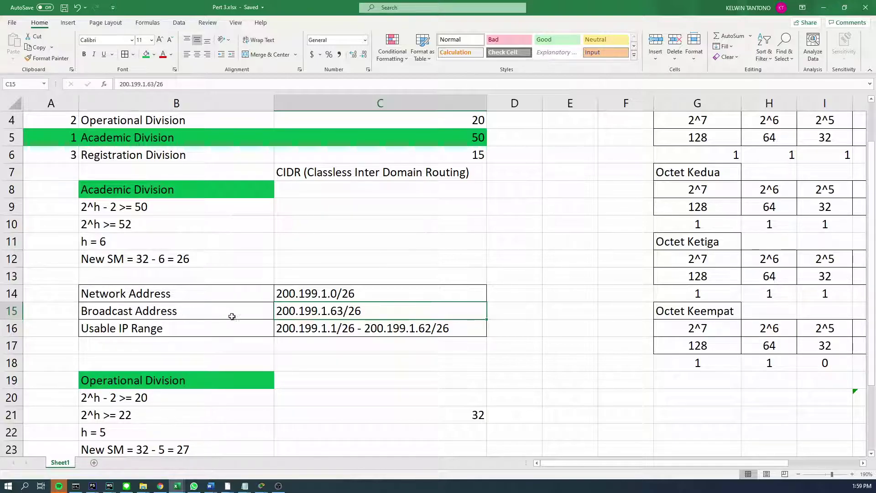
double_click(348, 314)
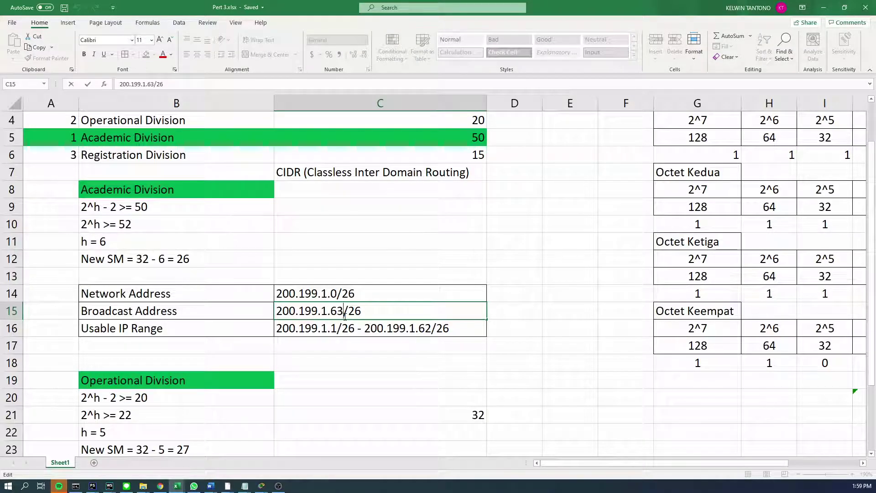
left_click(328, 346)
left_click(341, 308)
left_click(346, 343)
Examine the Operational Division's subnet calculation in B19:B23 together with its network address in C25.
scroll(343, 346, "down", 3)
scroll(344, 347, "up", 2)
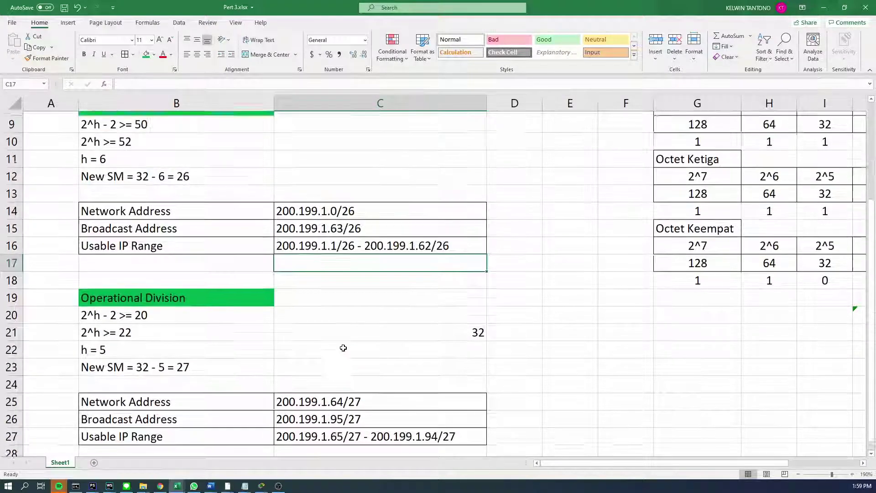
scroll(336, 246, "down", 2)
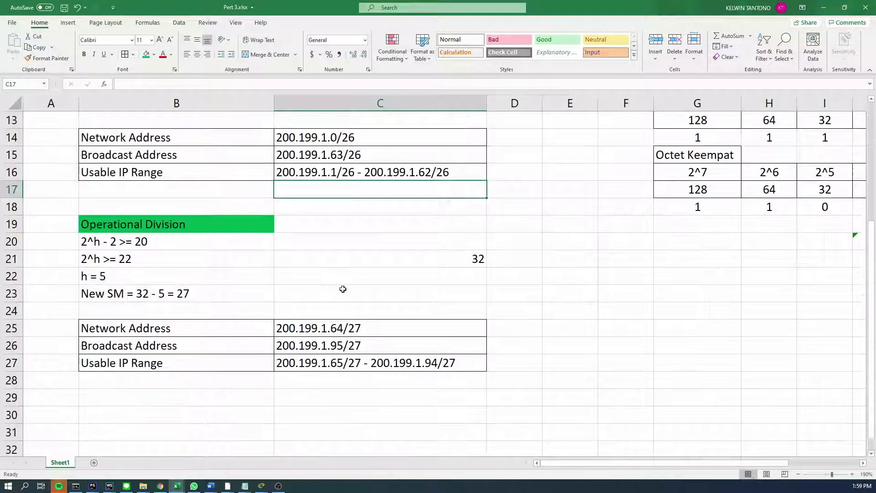
left_click(334, 332)
double_click(333, 333)
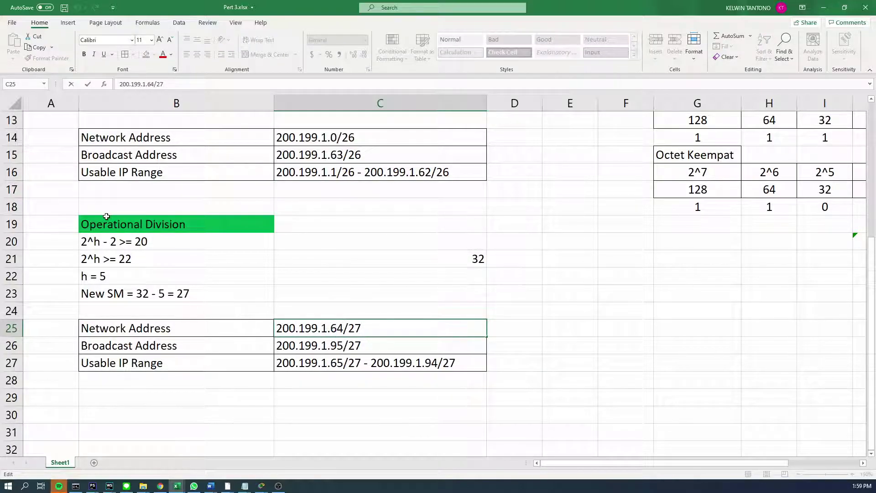
left_click_drag(110, 224, 120, 294)
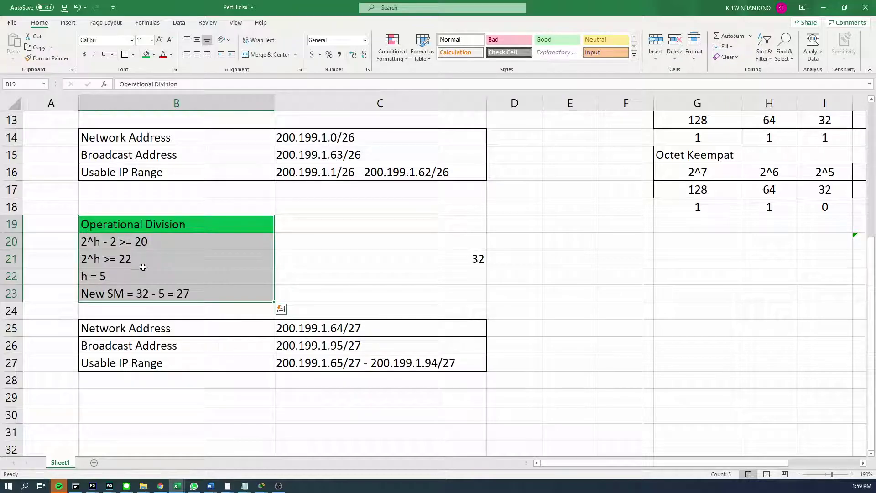
scroll(142, 273, "up", 1)
scroll(143, 276, "down", 1)
key("Escape")
left_click(314, 327)
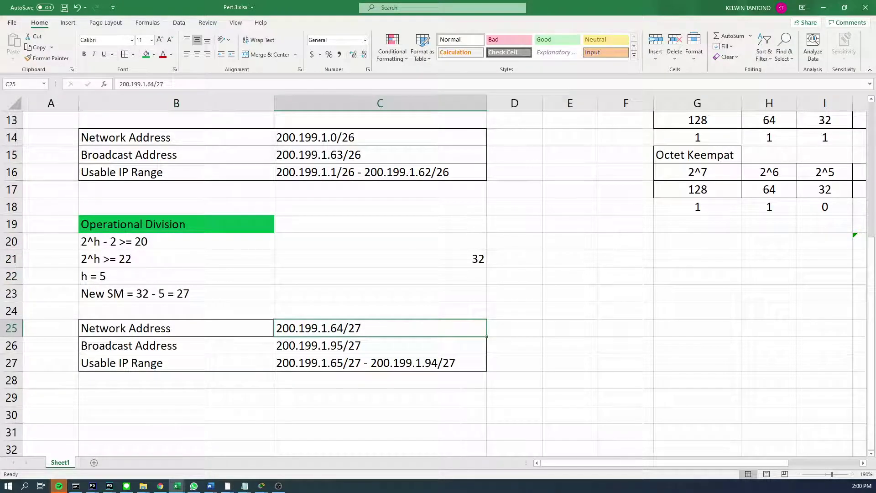
Compare the Operational Division's network address and new subnet mask with the Academic Division's broadcast address in C15.
left_click(299, 298)
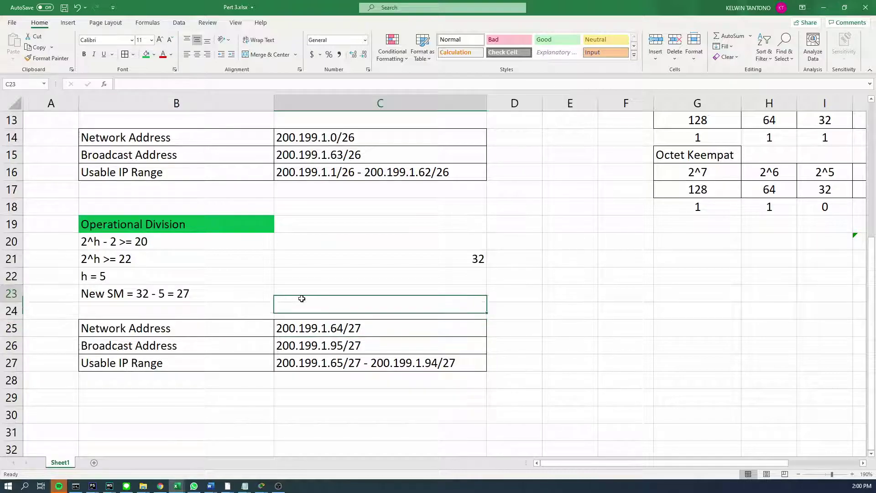
left_click(225, 292)
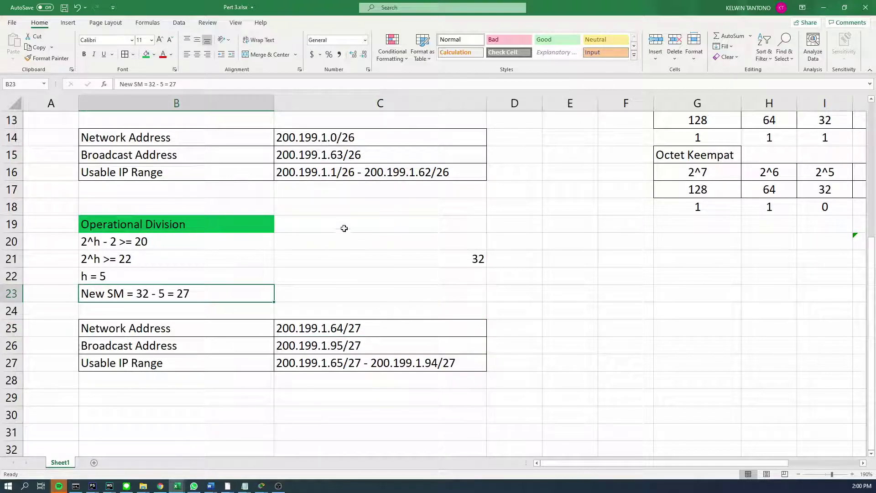
left_click(351, 158)
left_click(351, 328)
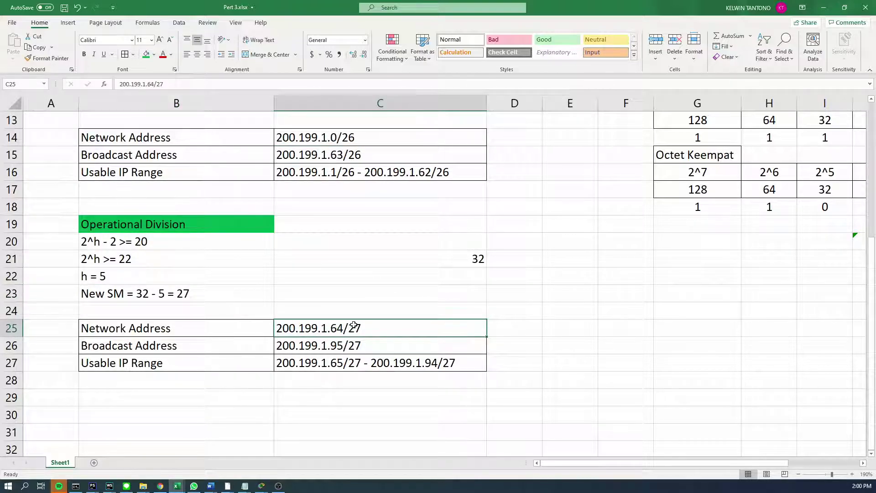
double_click(343, 329)
left_click_drag(360, 329, 251, 336)
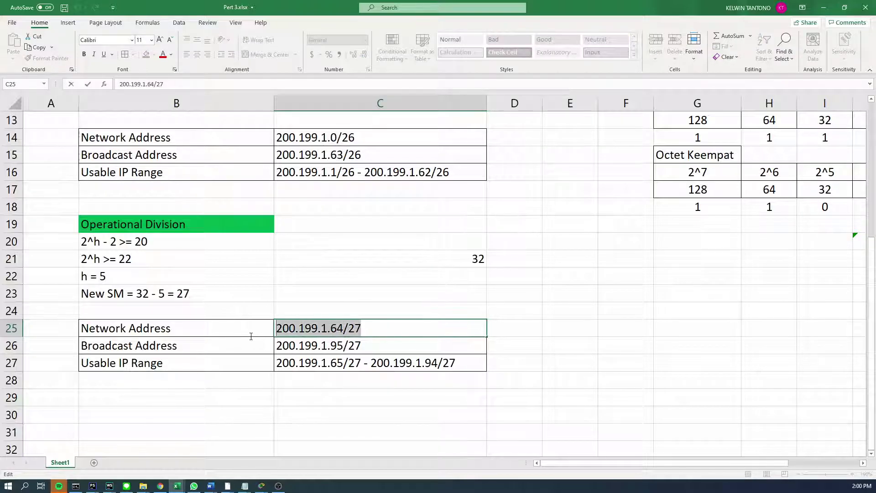
left_click(164, 330)
left_click_drag(162, 223, 153, 292)
left_click(194, 286)
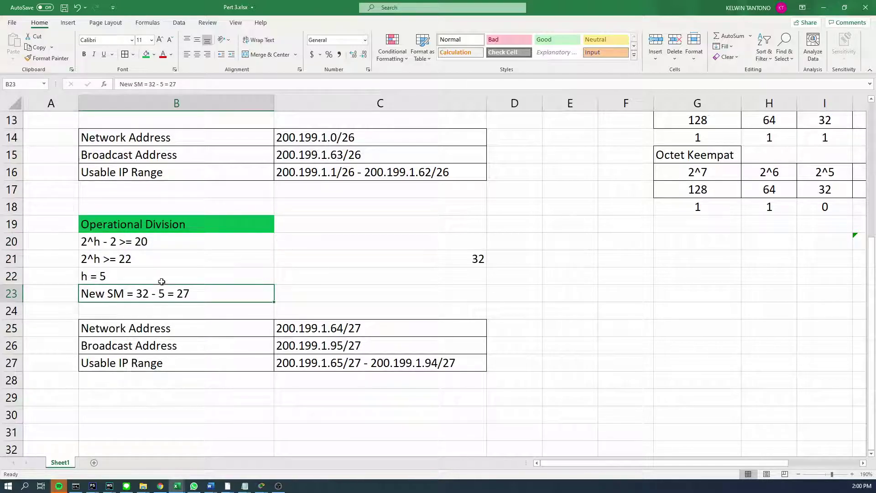
Check the 2^5 block size in C21 against the Operational Division's network, broadcast and usable addresses in B25:C27.
left_click(138, 277)
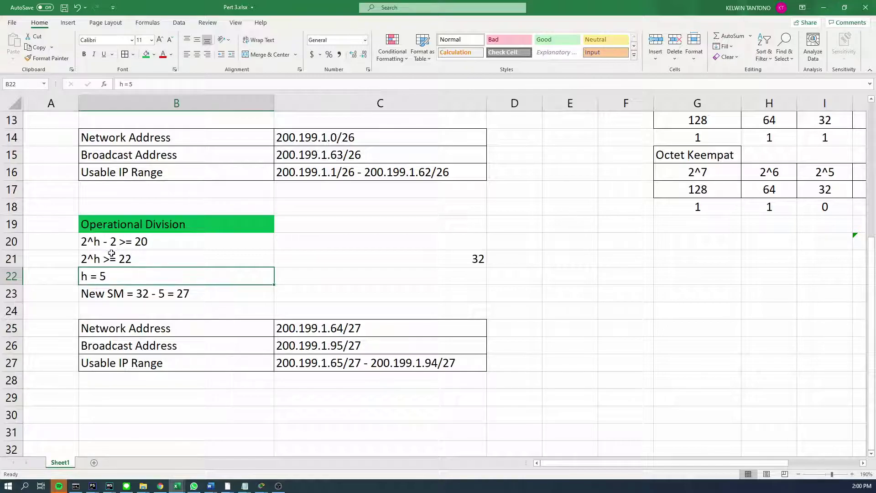
left_click(464, 258)
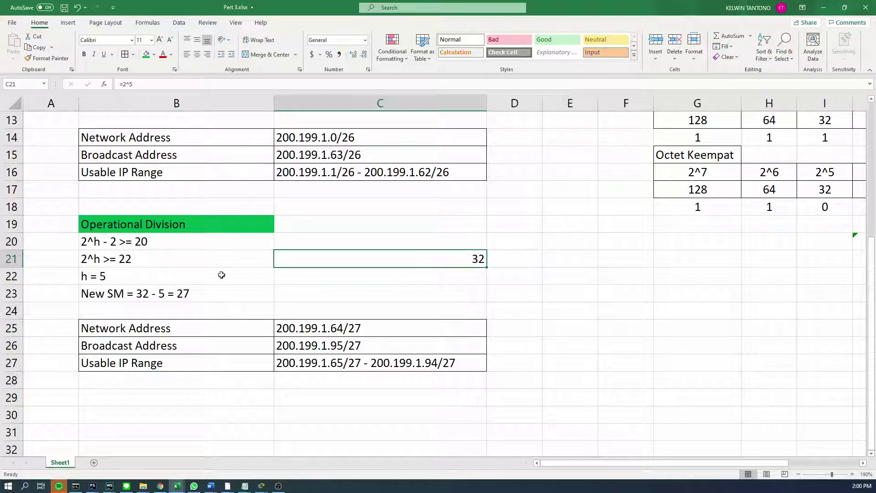
left_click_drag(136, 345, 462, 324)
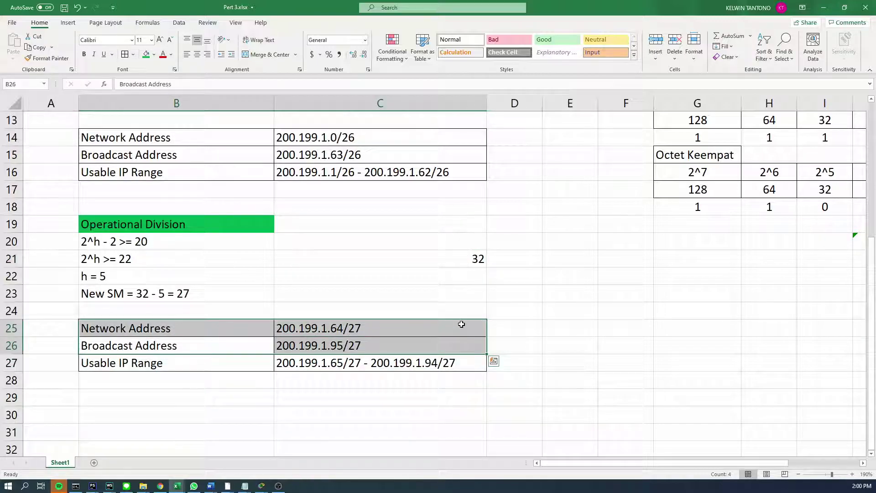
left_click(462, 324)
left_click_drag(196, 326, 379, 362)
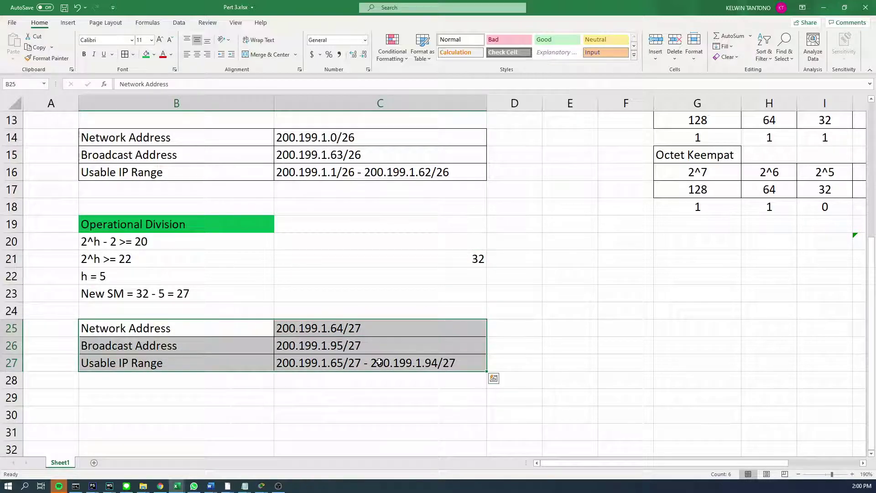
left_click(449, 260)
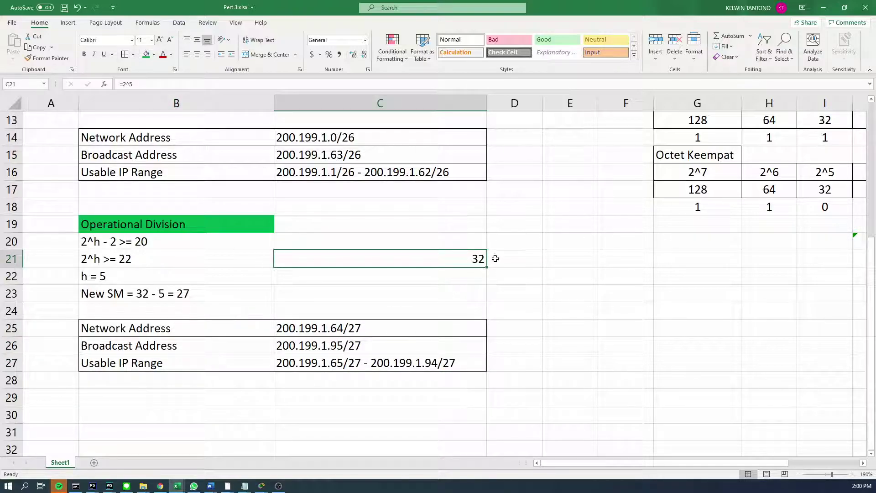
left_click_drag(215, 335, 420, 342)
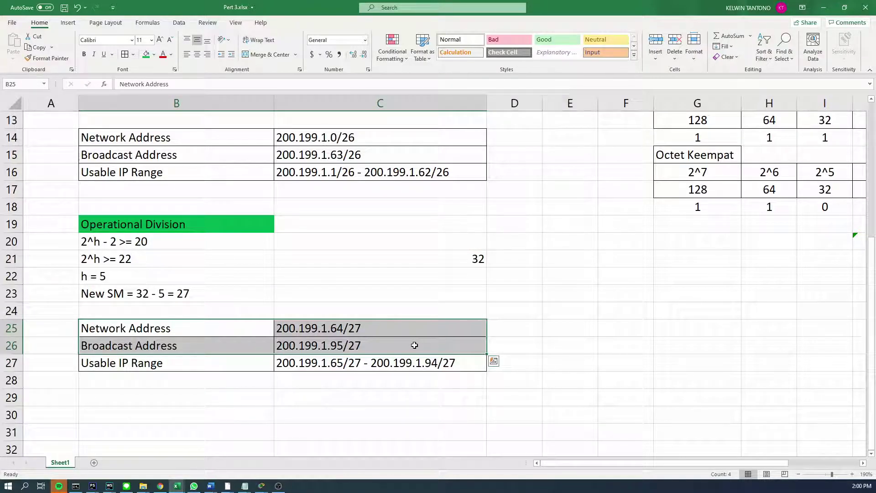
left_click(472, 263)
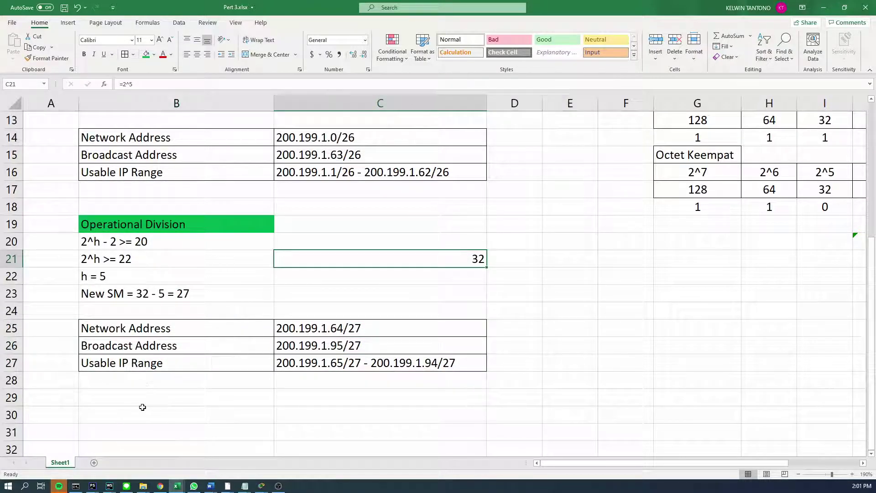
left_click_drag(156, 369, 427, 364)
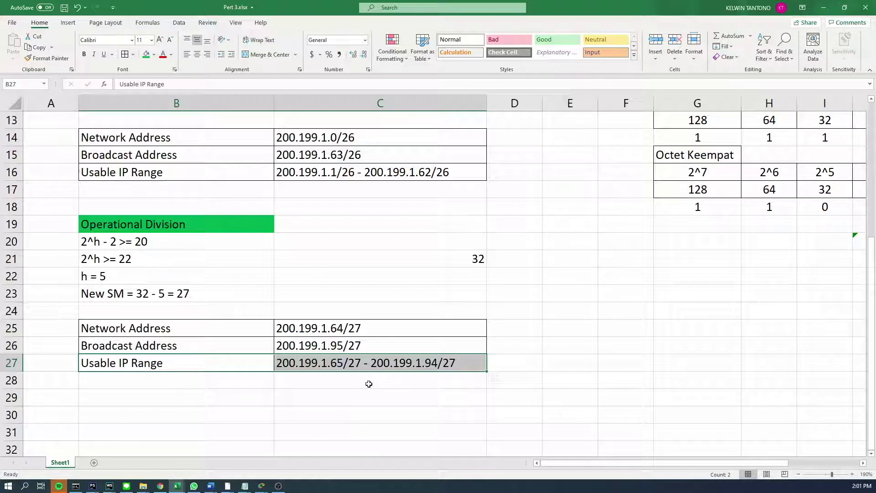
left_click(386, 341)
scroll(385, 352, "up", 1)
scroll(382, 355, "down", 2)
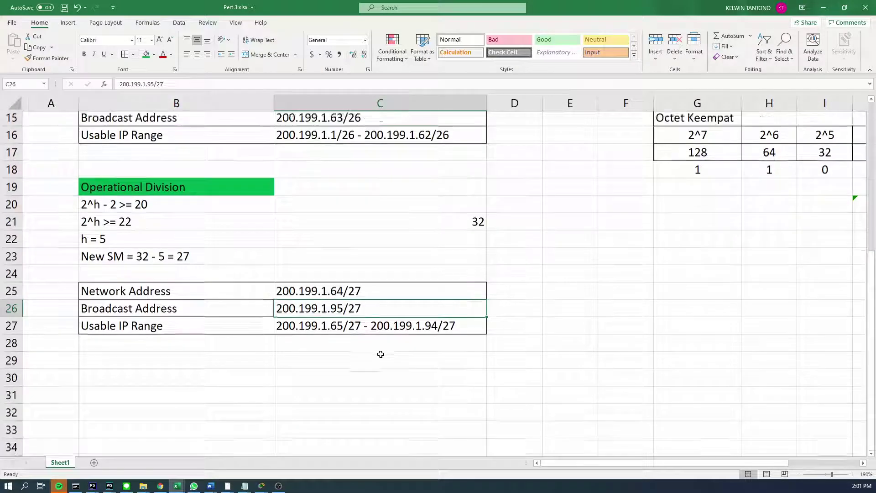
scroll(372, 333, "up", 1)
left_click(353, 326)
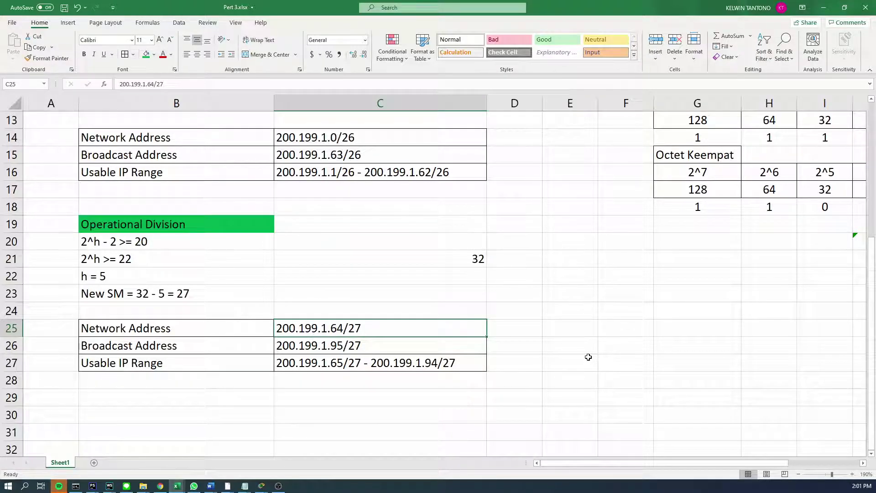
left_click(373, 312)
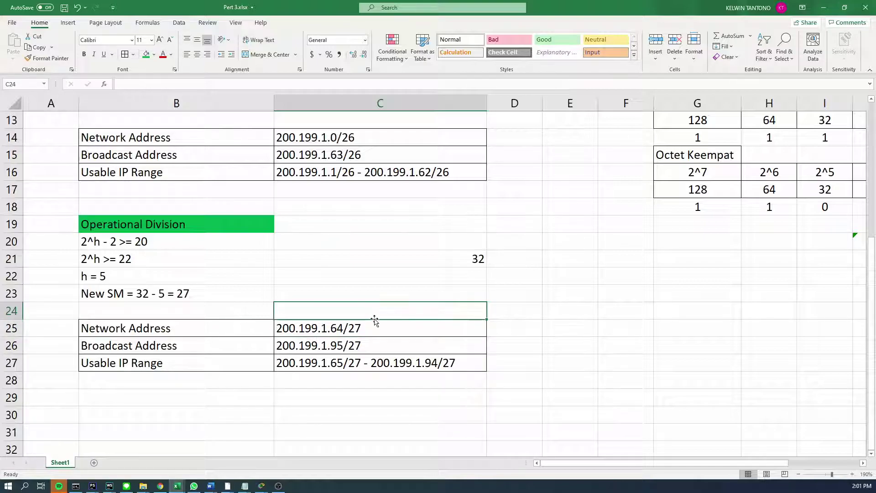
type("62")
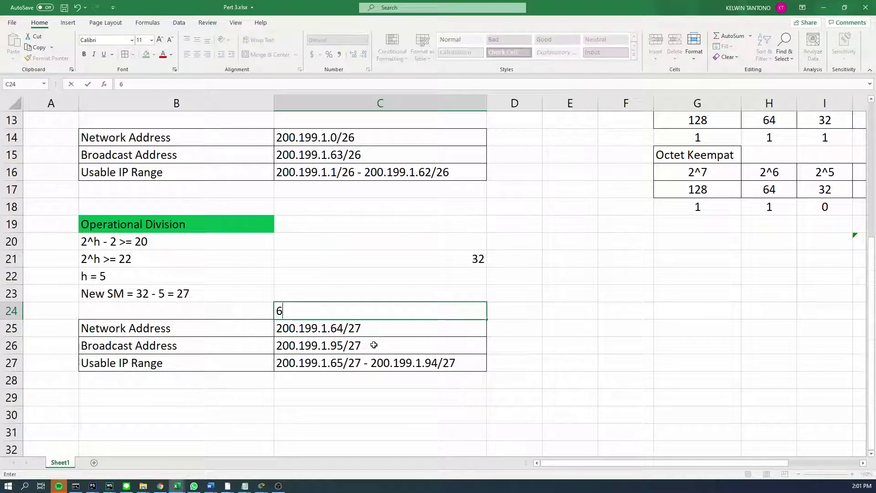
key("BackSpace")
key("BackSpace")
Enter 200.199.1.64 in cell C31 and fill it down to C67 as a consecutive address series.
scroll(373, 345, "down", 3)
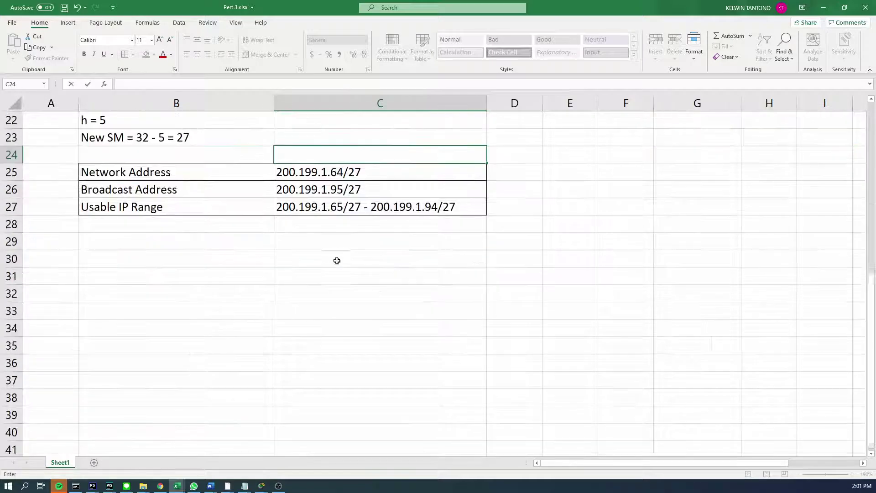
left_click(256, 280)
left_click(350, 279)
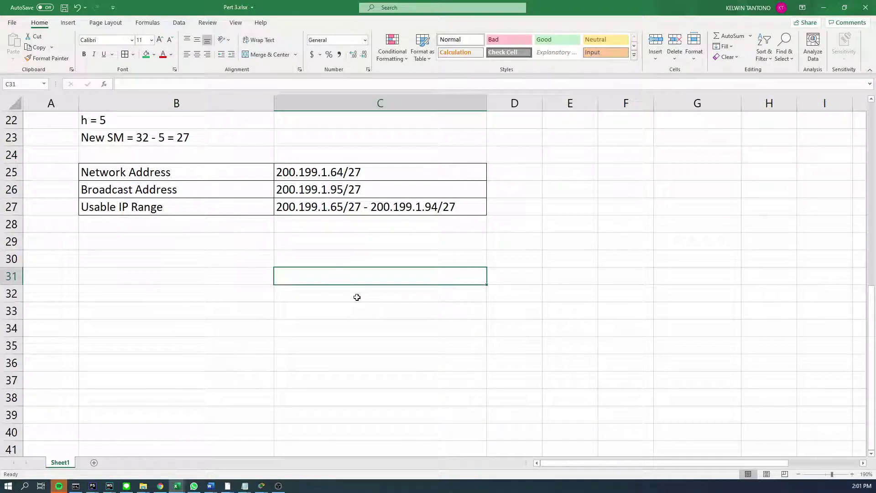
type("200.199.")
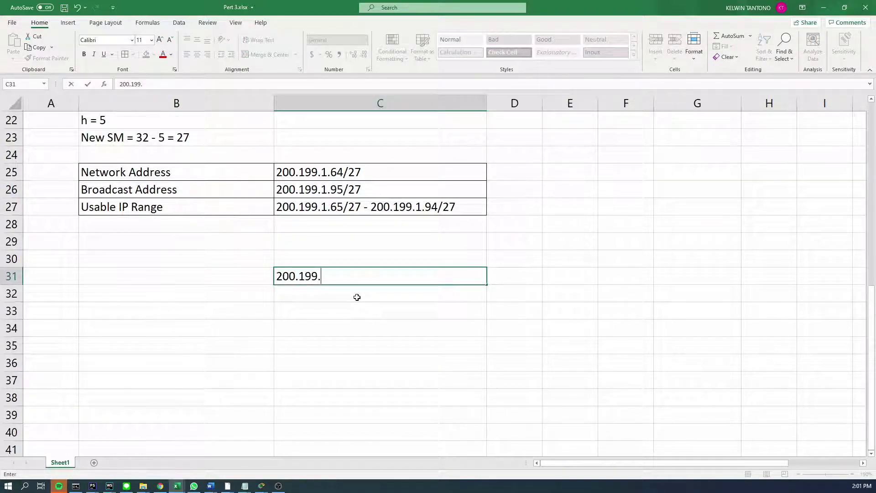
type("1.64")
key("Return")
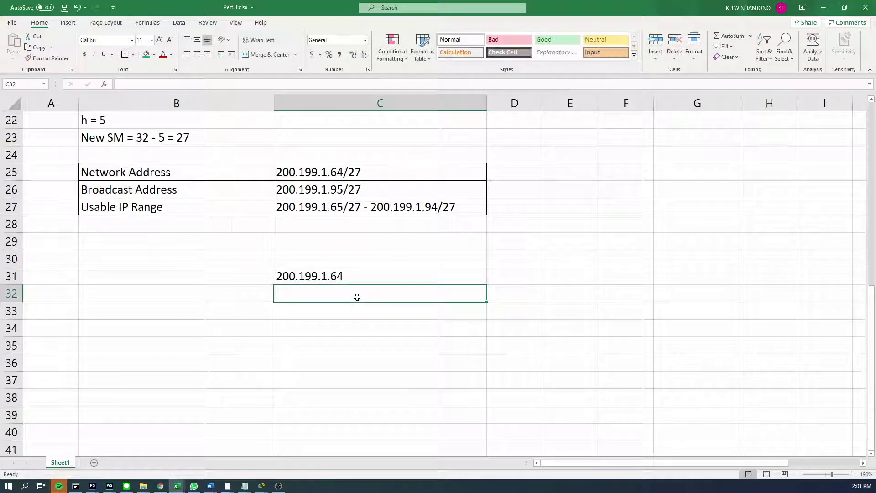
left_click(383, 281)
left_click_drag(485, 285, 452, 338)
scroll(451, 339, "up", 8)
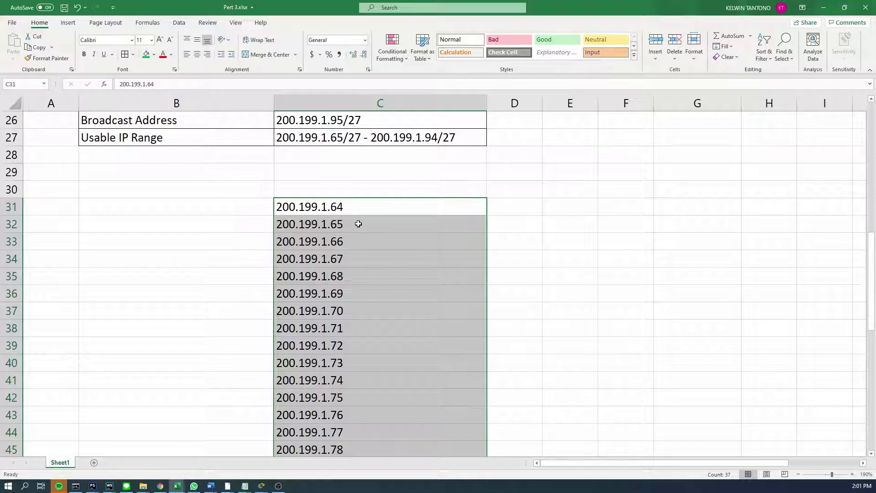
Clear the surplus addresses in C64:C67 so the list ends at 200.199.1.96.
scroll(359, 224, "down", 8)
left_click(367, 353)
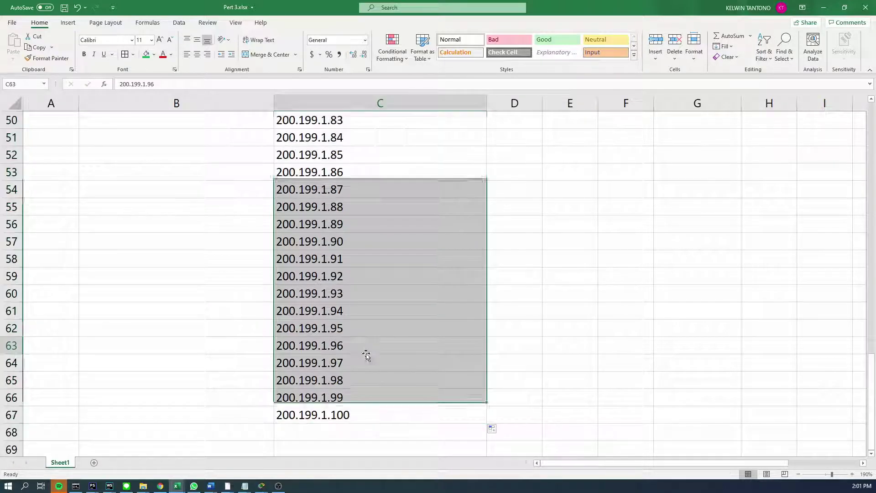
left_click_drag(367, 363, 356, 415)
key("Delete")
Examine the consecutive address list in C31:C63 below the Operational Division's table at a smaller scale.
scroll(347, 412, "up", 1)
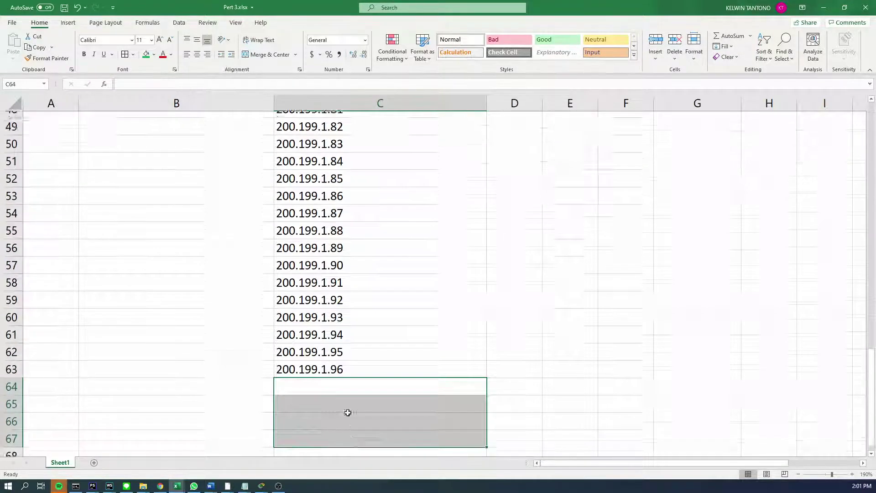
scroll(348, 413, "up", 1)
scroll(368, 383, "down", 3, "ctrl")
scroll(364, 373, "up", 2)
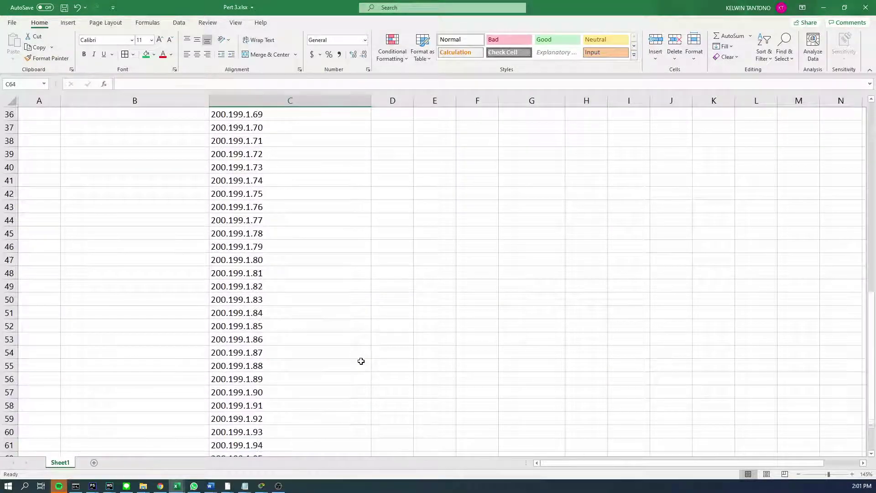
scroll(361, 361, "up", 1)
scroll(358, 360, "down", 3, "ctrl")
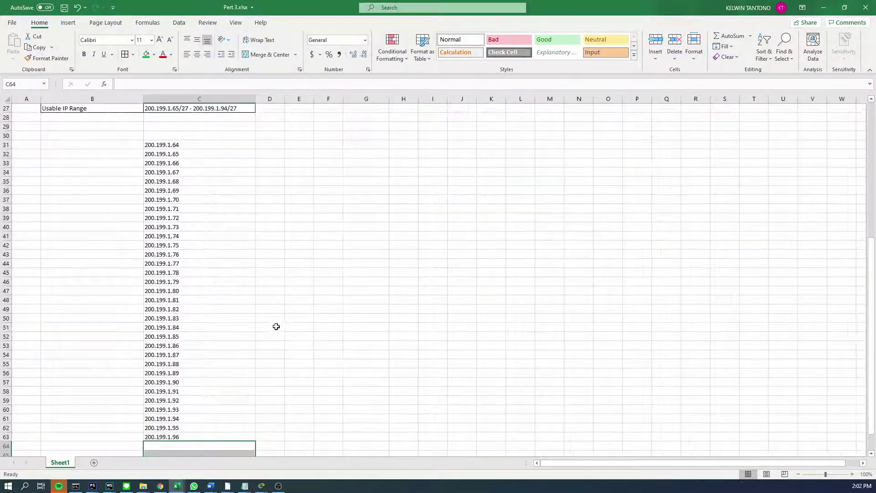
scroll(276, 326, "up", 1, "ctrl")
scroll(270, 325, "down", 1)
scroll(270, 325, "up", 2)
scroll(262, 297, "up", 1)
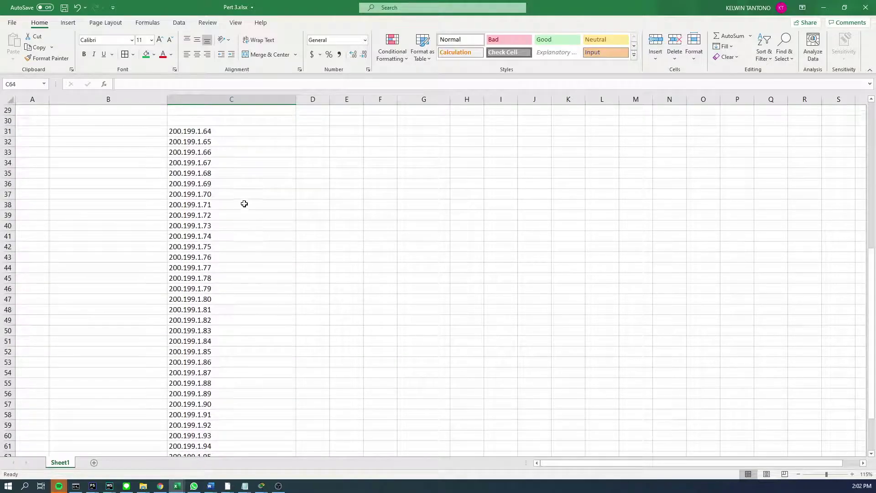
Label cell B31, beside the first listed address 200.199.1.64, as "Network Address".
scroll(242, 183, "up", 1)
left_click(225, 170)
scroll(223, 168, "up", 5, "ctrl")
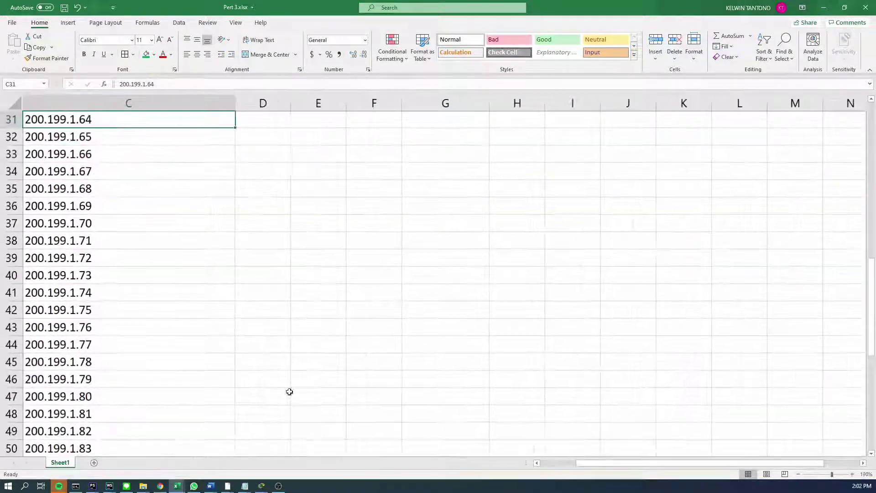
scroll(289, 392, "left", 2)
scroll(393, 242, "up", 2)
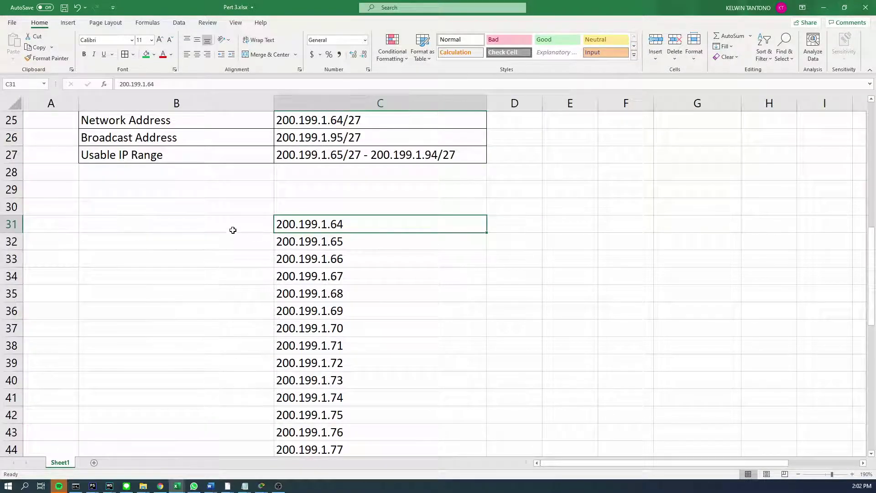
left_click(233, 230)
key("shift+space")
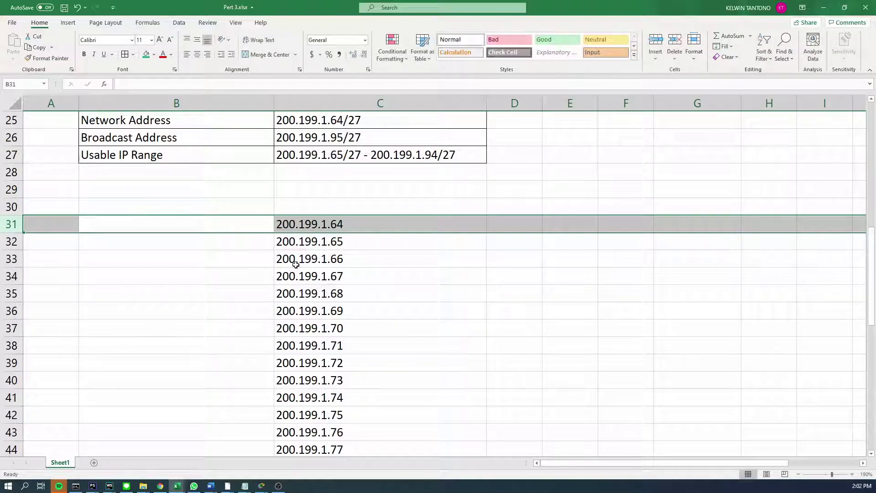
key("shift+BackSpace")
type("Network ")
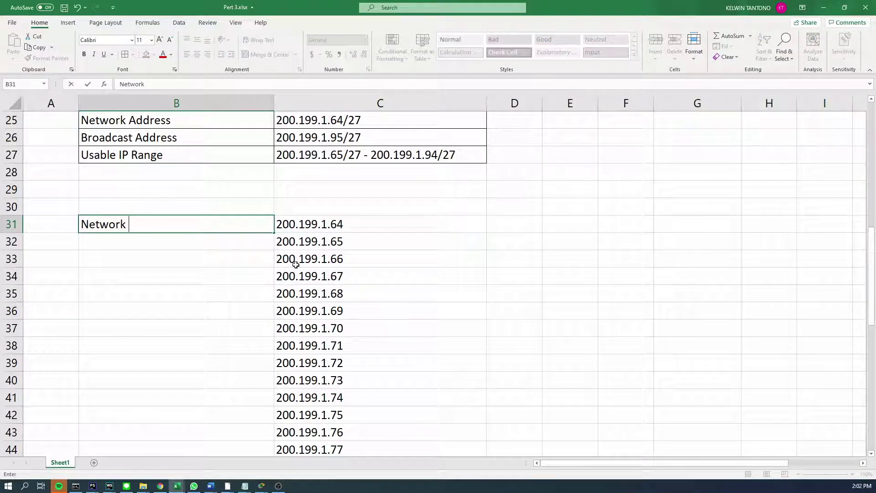
type("Address")
key("Return")
Label cell B62, beside 200.199.1.95, as "Broadcats Address" and clear the surplus address in C63.
scroll(295, 256, "down", 3)
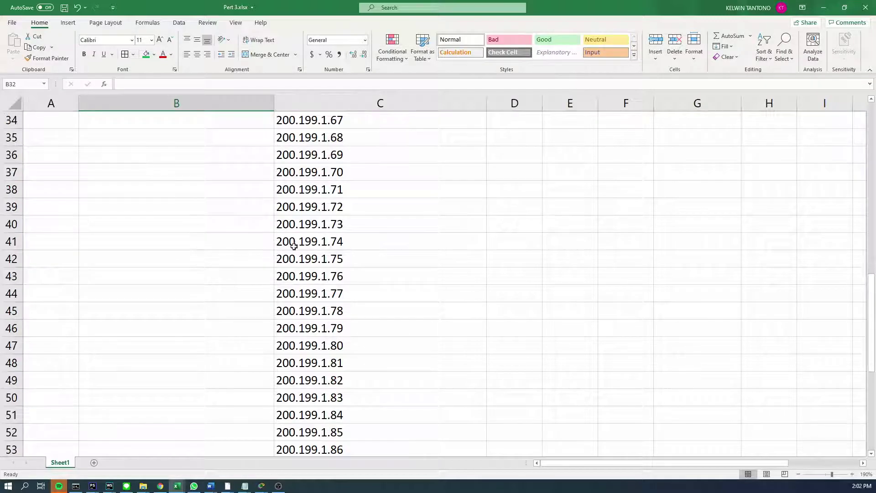
scroll(294, 247, "down", 2, "ctrl")
scroll(240, 280, "down", 4)
left_click(196, 347)
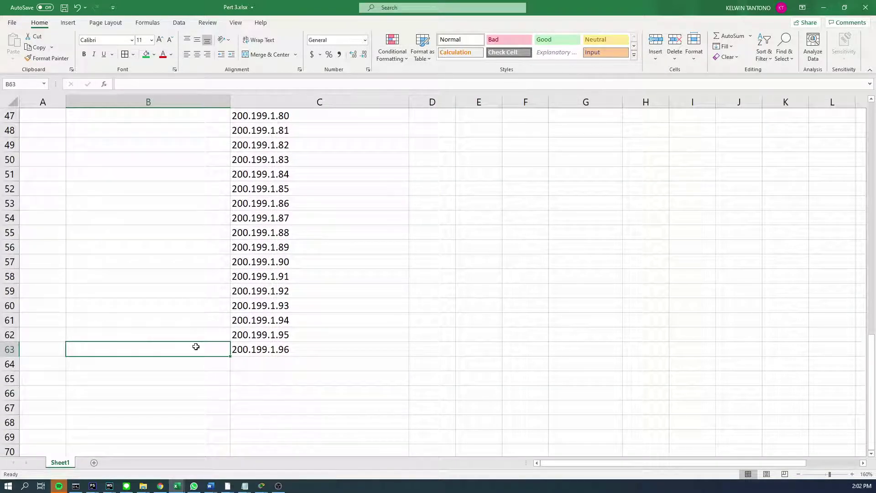
left_click(203, 333)
type("Bro")
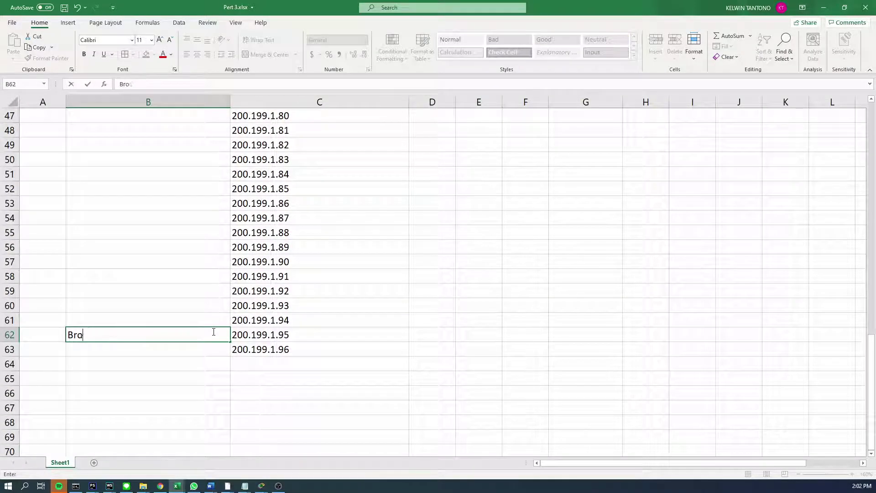
type("adcats Addre")
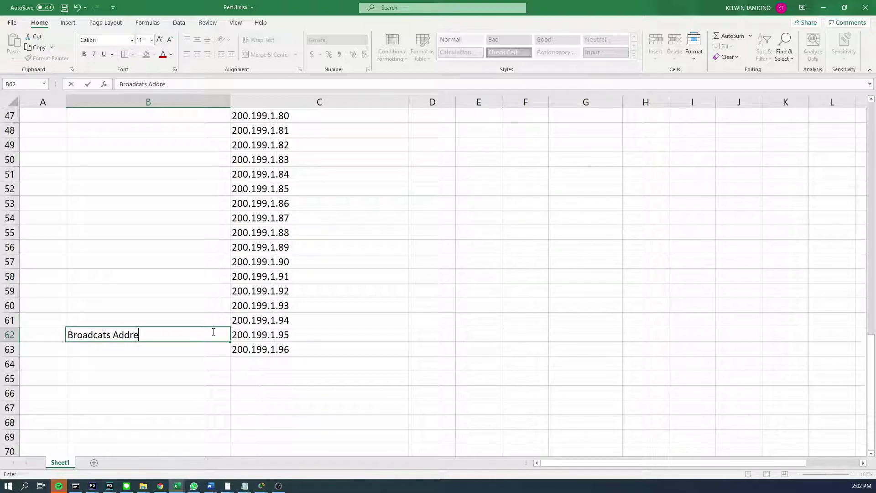
type("ss")
key("Return")
left_click(276, 351)
key("Delete")
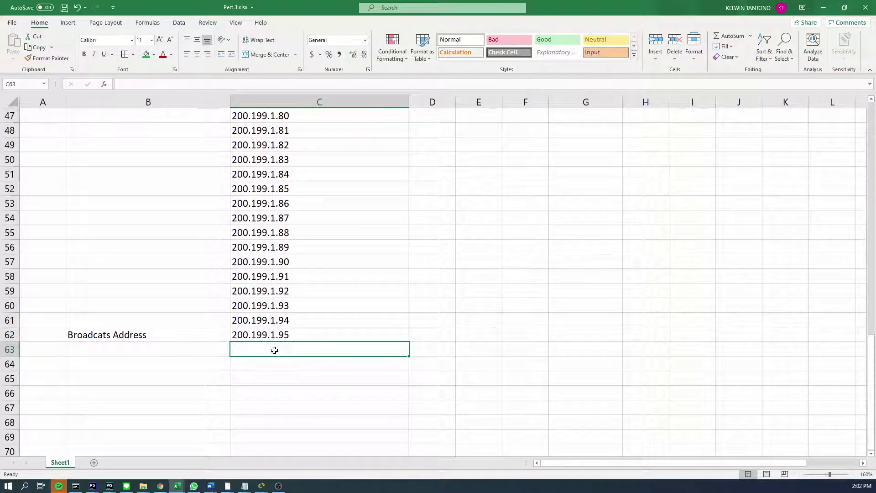
Highlight the broadcast row B62:C62 and the network row B31:C31 with a green fill.
scroll(274, 350, "up", 7)
scroll(257, 356, "down", 1, "ctrl")
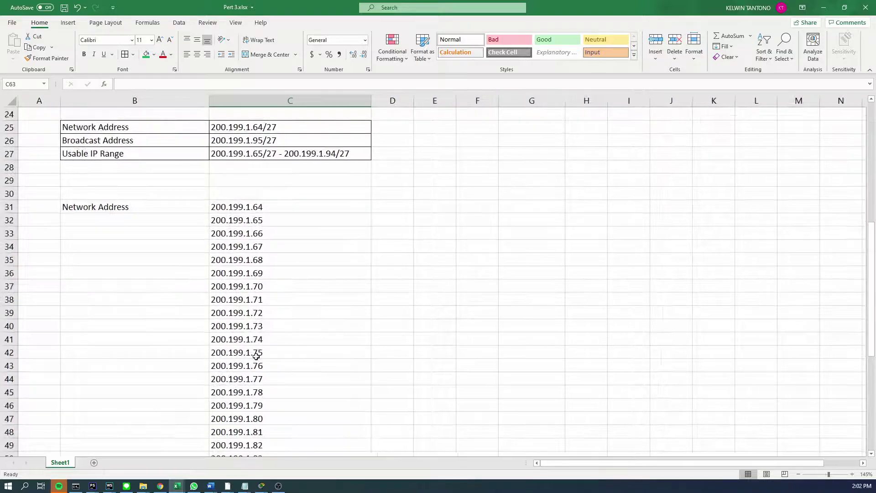
scroll(253, 344, "down", 1, "ctrl")
scroll(253, 340, "down", 4)
scroll(128, 451, "up", 2)
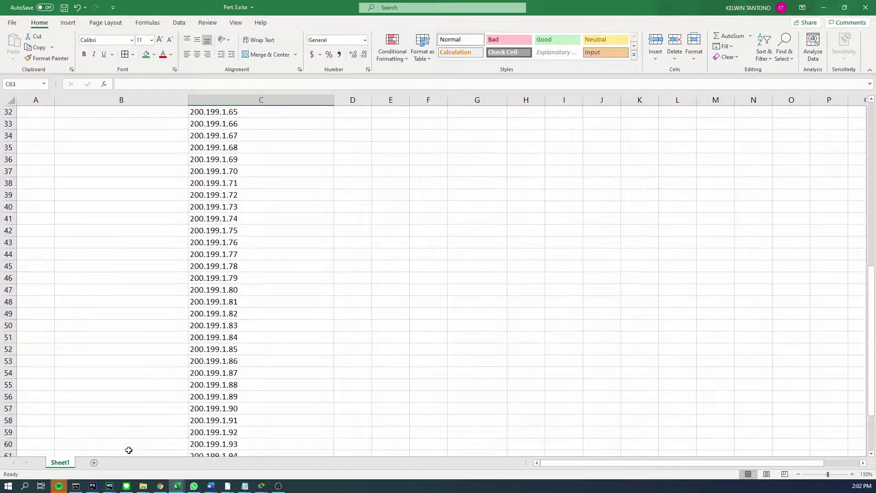
scroll(129, 450, "down", 1)
left_click_drag(125, 432, 228, 432)
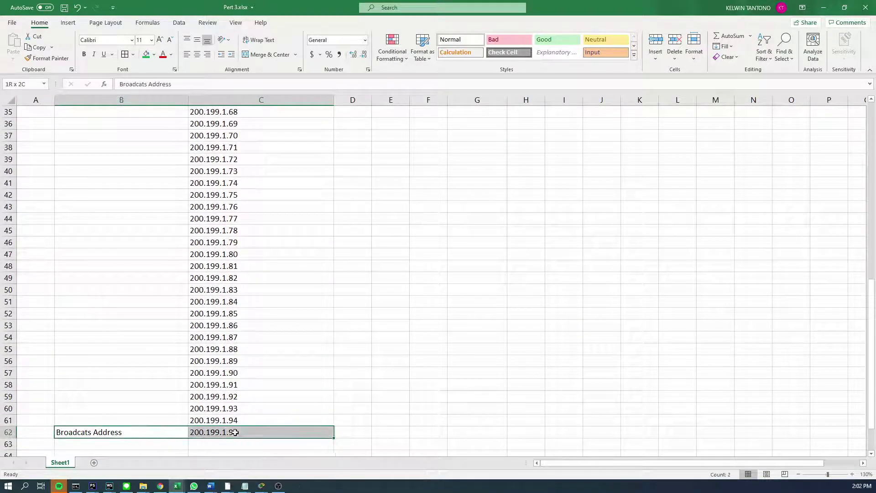
left_click(148, 54)
scroll(141, 219, "up", 3)
left_click_drag(96, 172, 300, 169)
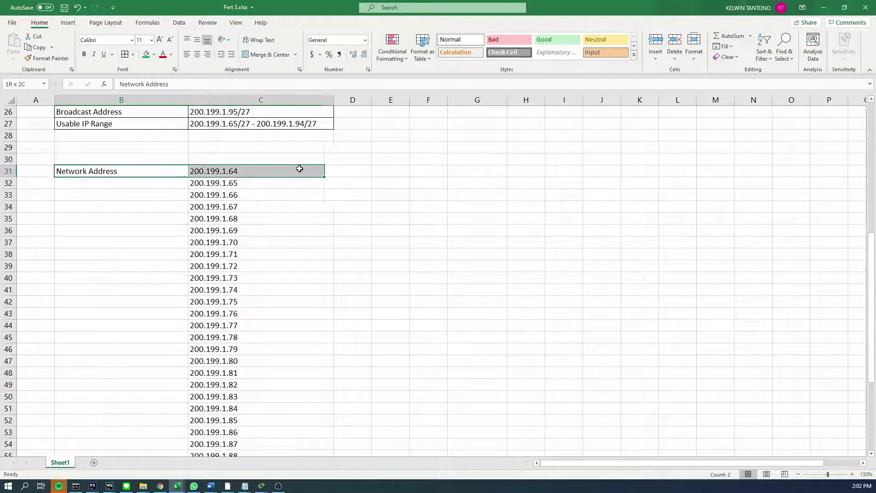
left_click(147, 54)
Compare the address list in C31:C62 with the Operational Division's table in B25:C27 and the block size in C21.
scroll(289, 196, "down", 1)
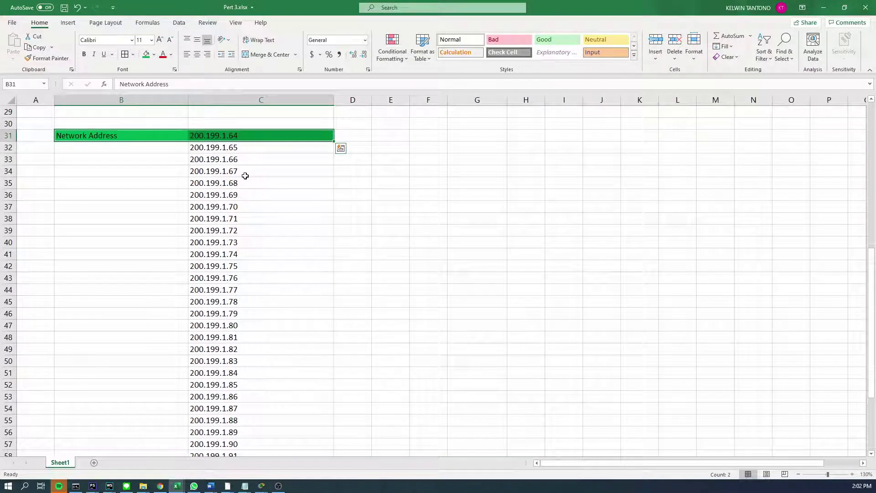
scroll(245, 176, "up", 1)
left_click(254, 192)
scroll(255, 197, "up", 3)
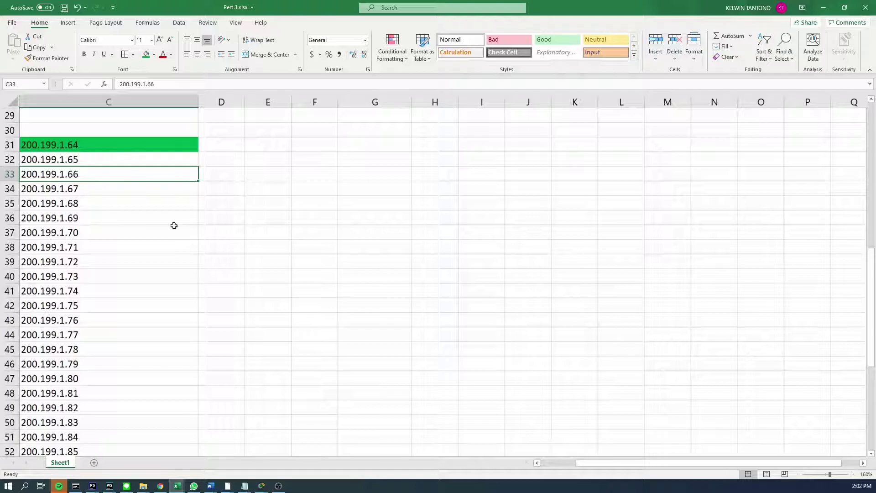
left_click_drag(579, 463, 543, 464)
scroll(361, 339, "up", 5)
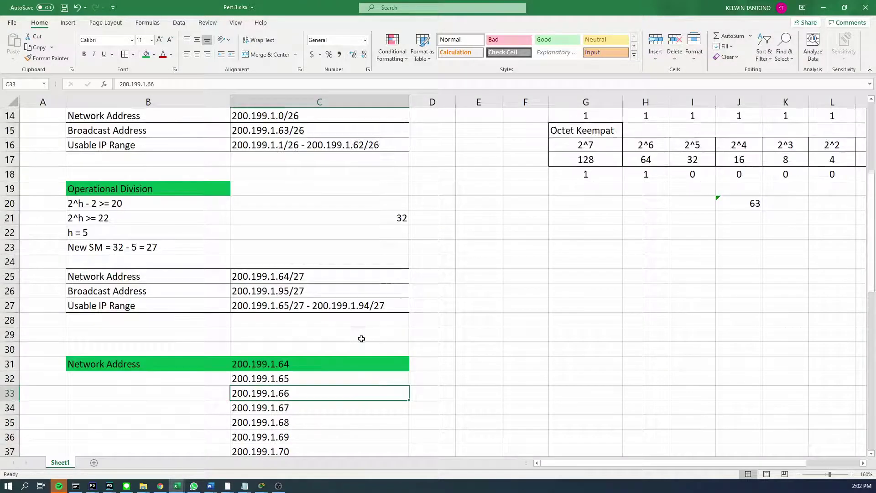
scroll(372, 337, "down", 2)
scroll(378, 344, "down", 2)
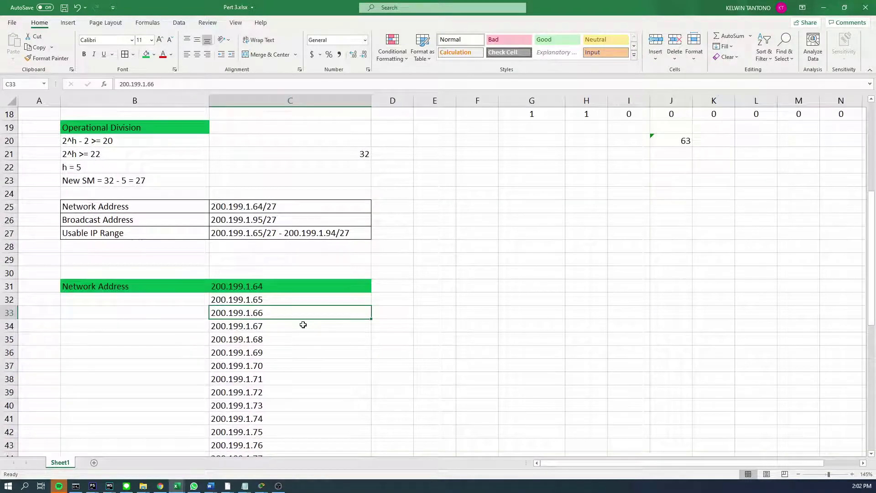
scroll(296, 315, "down", 3)
left_click(225, 246)
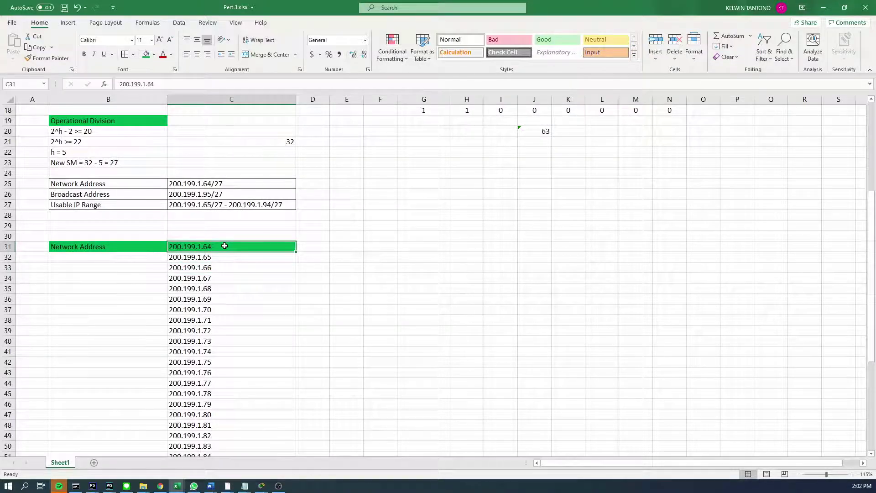
scroll(224, 245, "down", 1)
scroll(225, 230, "up", 4)
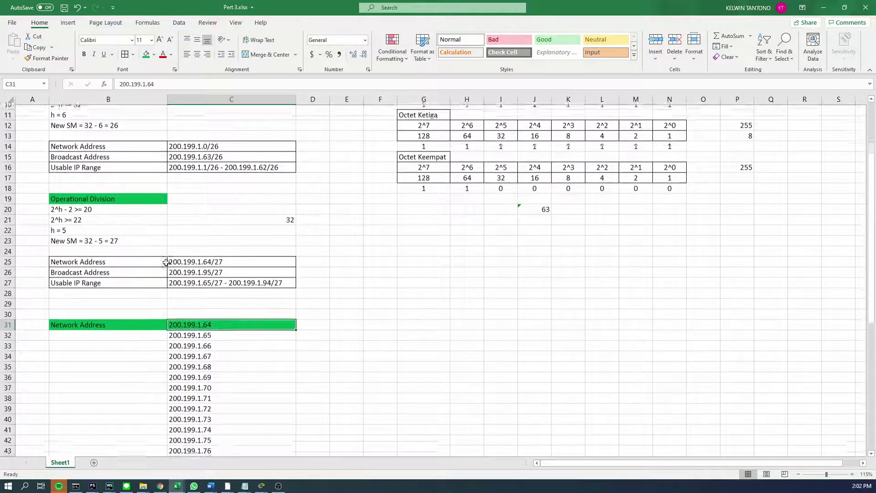
scroll(104, 278, "down", 1)
scroll(160, 281, "down", 1)
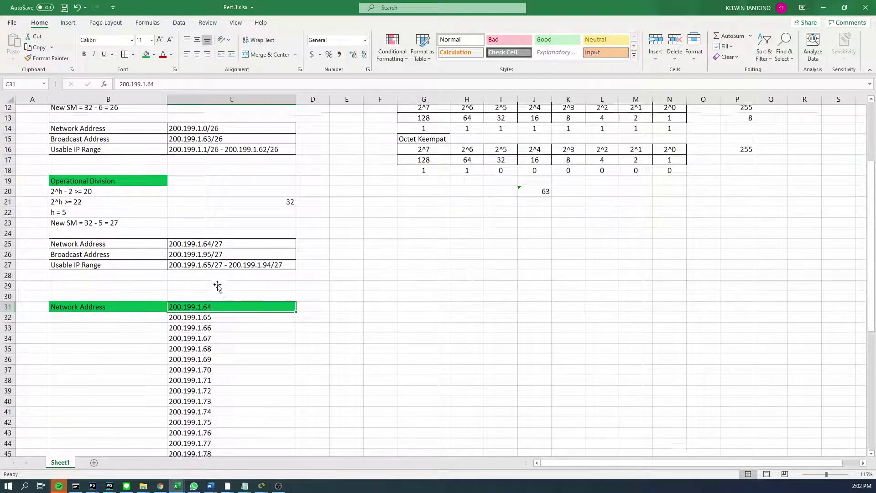
scroll(167, 191, "down", 2)
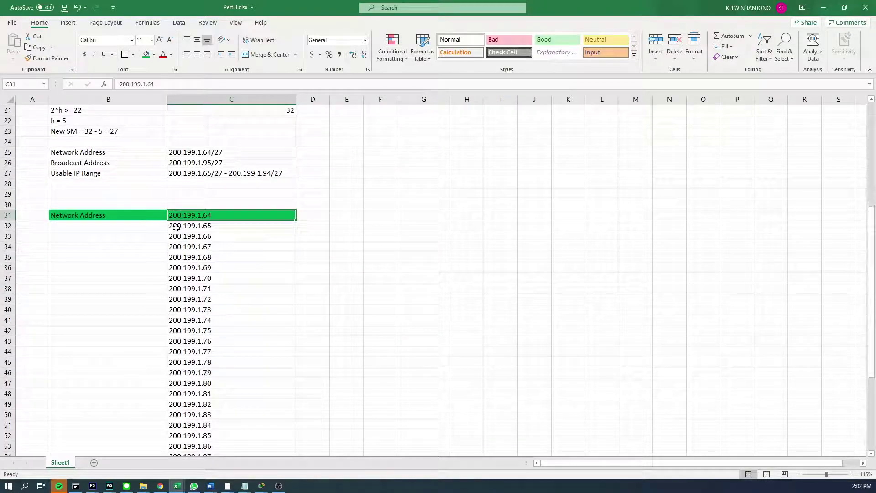
scroll(176, 229, "up", 1)
scroll(282, 142, "down", 1)
scroll(293, 146, "up", 1)
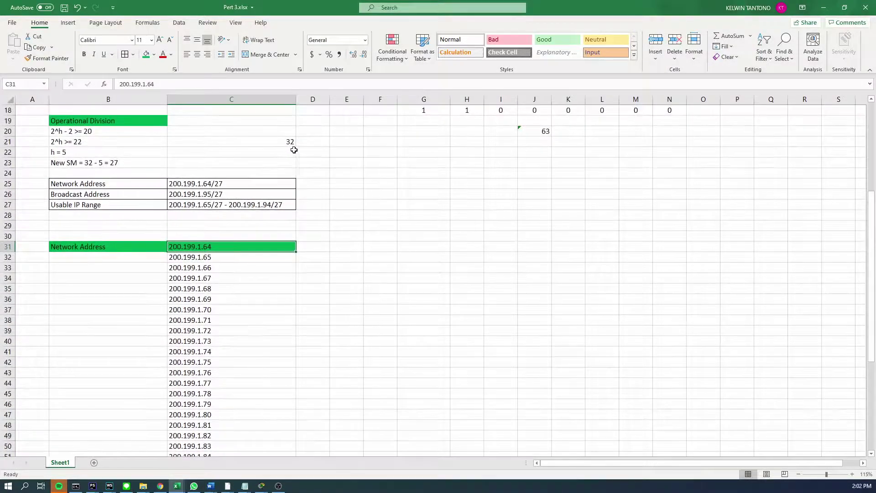
scroll(275, 242, "down", 3)
scroll(265, 208, "down", 1)
scroll(268, 211, "up", 3)
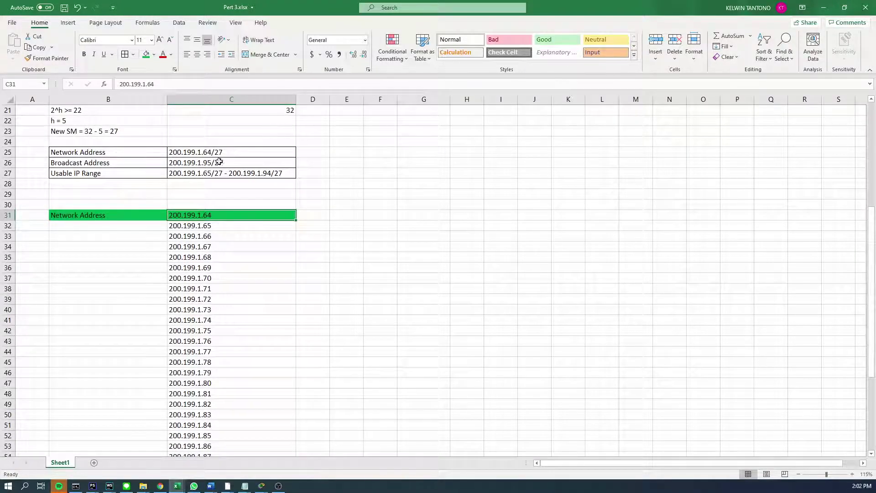
scroll(215, 156, "down", 5)
scroll(203, 320, "up", 3)
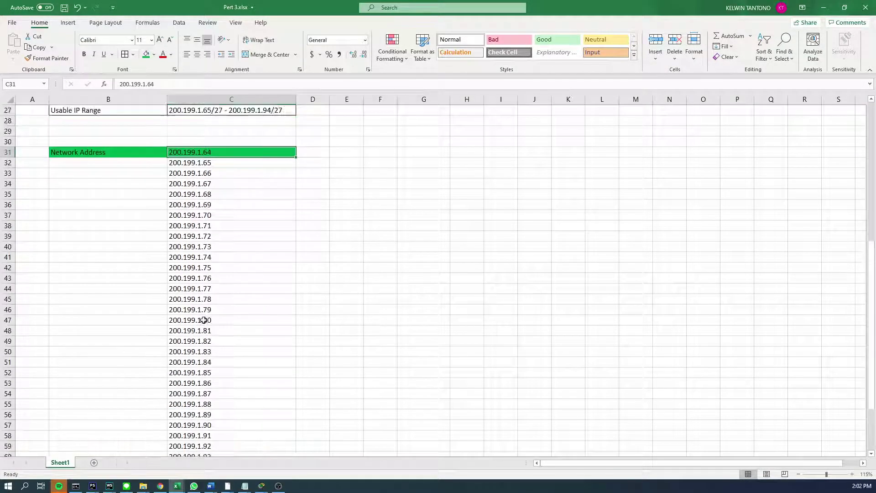
scroll(203, 320, "up", 2)
scroll(165, 165, "down", 5)
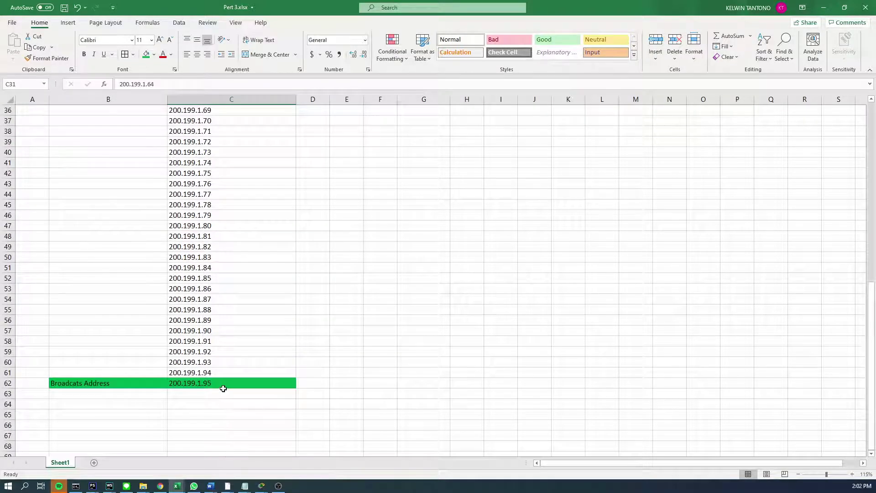
scroll(224, 387, "up", 2)
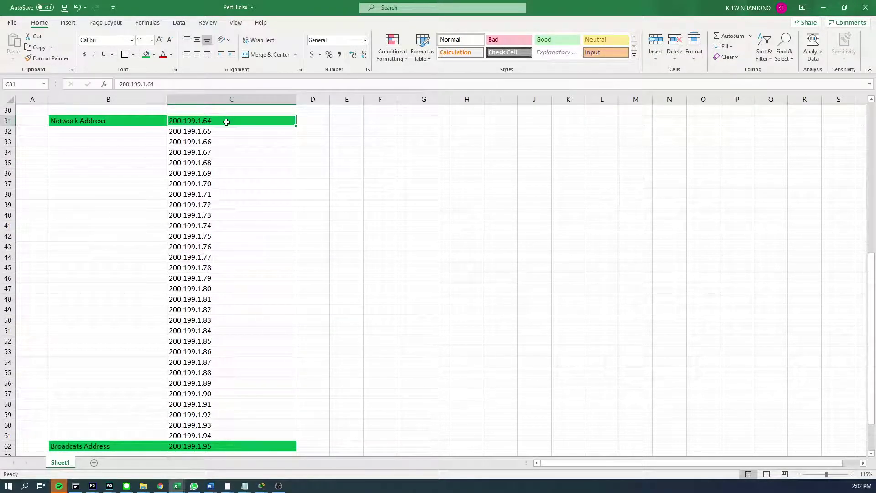
Select the addresses in C31:C62 to check how many the block contains.
left_click_drag(227, 121, 219, 444)
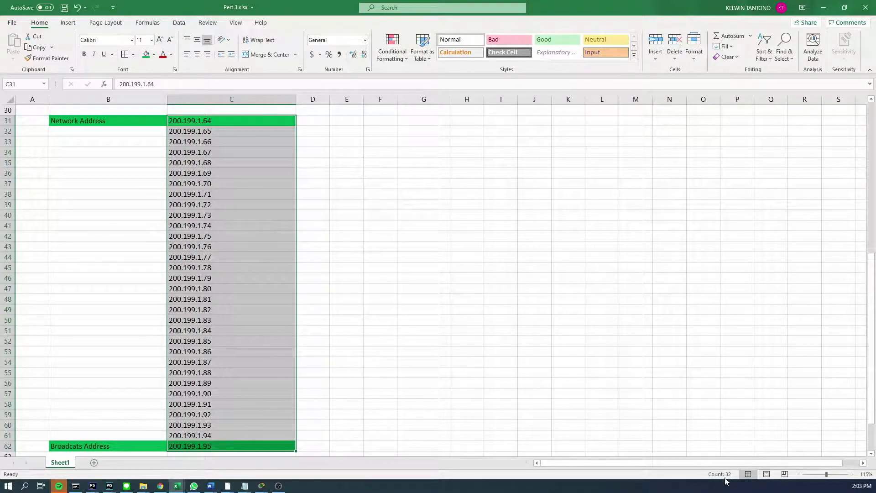
key("ctrl+q")
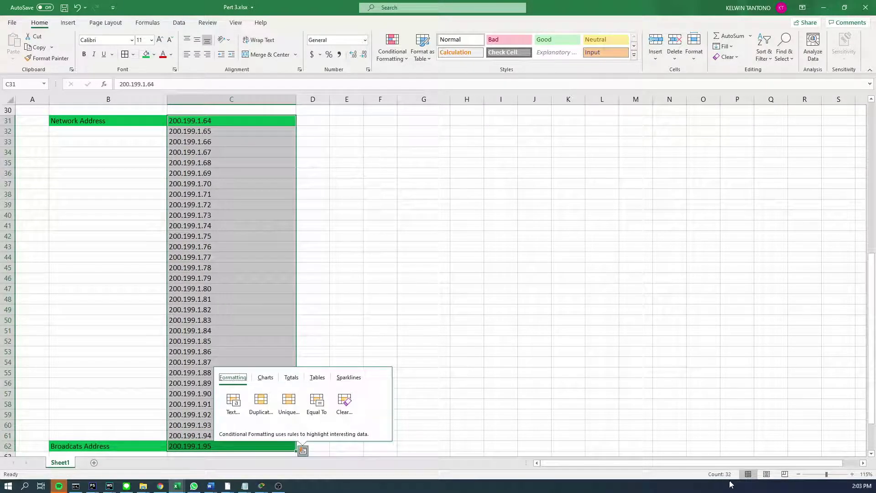
key("Escape")
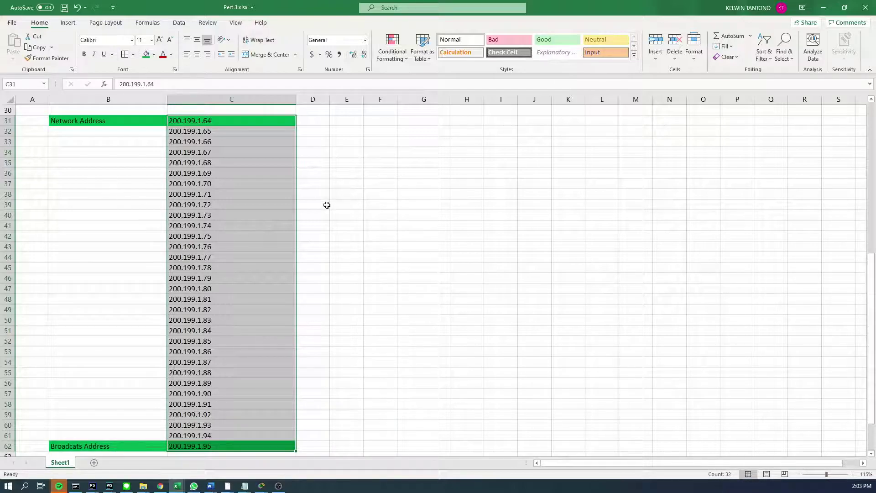
Enter the formula =COUNT(C31:C62) in cell E37 to count the listed addresses.
left_click(344, 185)
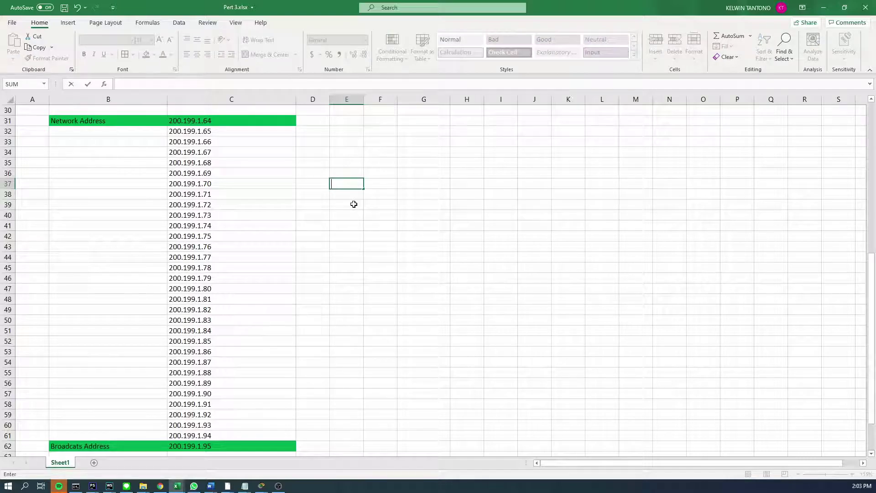
type("=COUNT")
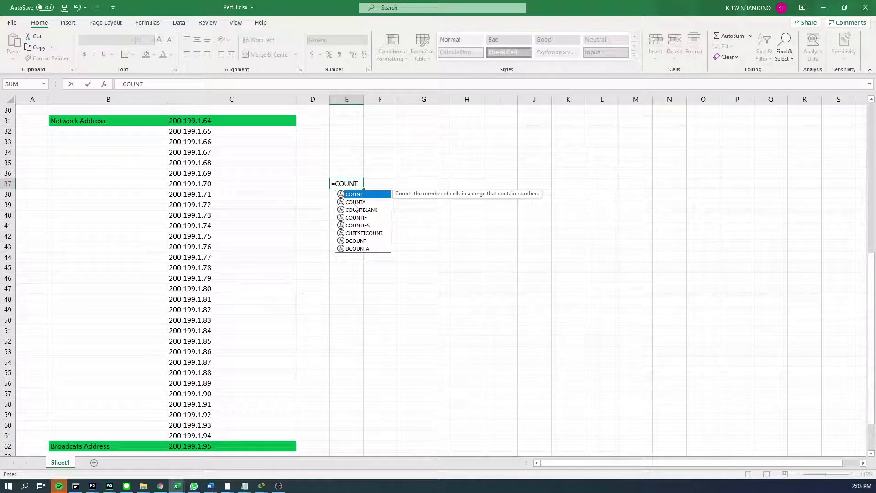
type("(")
left_click_drag(162, 120, 219, 438)
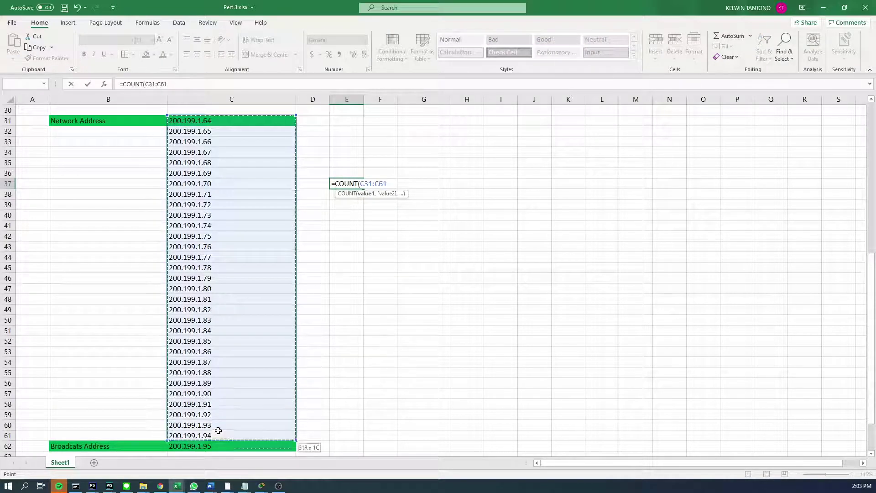
key("Return")
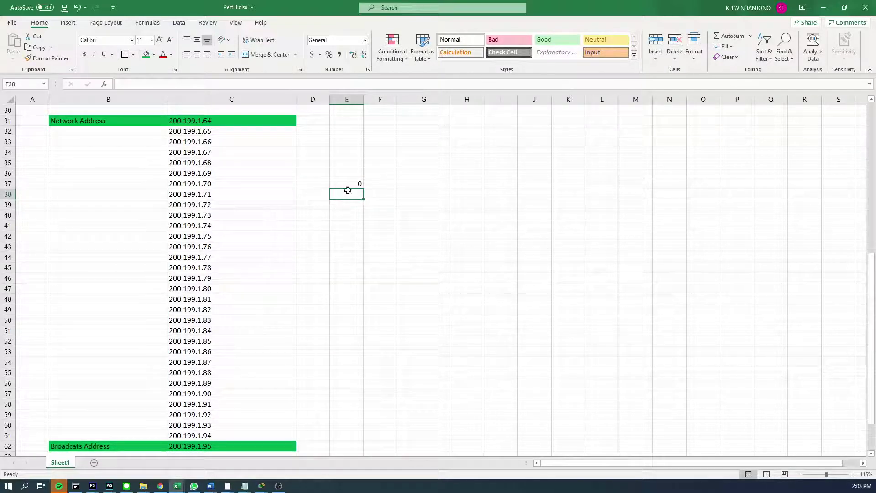
Inspect the COUNT formula in E37 and the cell range it refers to.
left_click_drag(348, 190, 353, 185)
key("Escape")
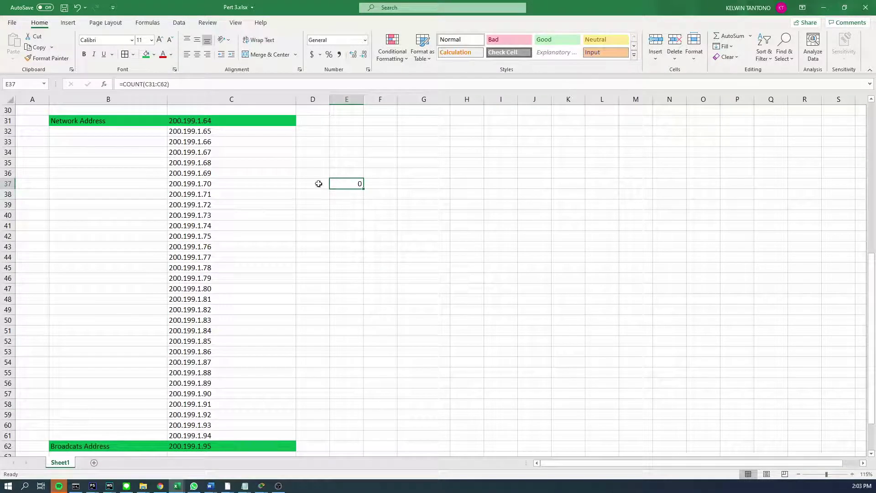
left_click(153, 84)
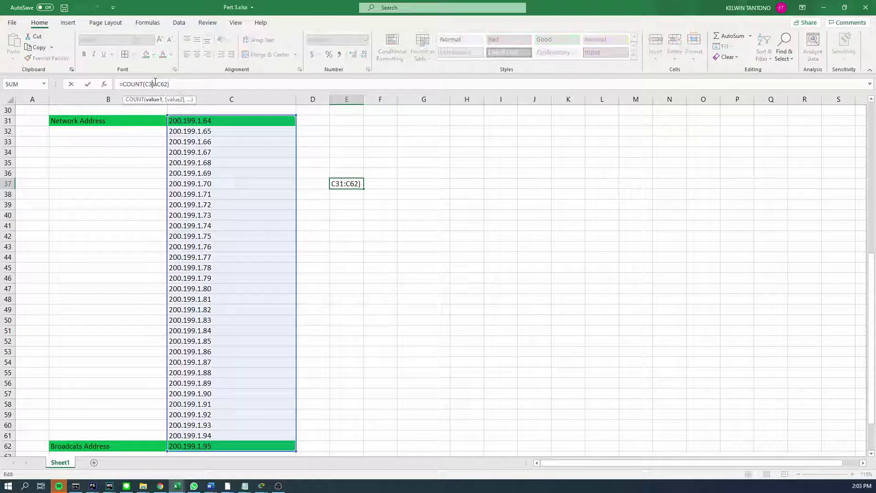
left_click(406, 196)
left_click(349, 186)
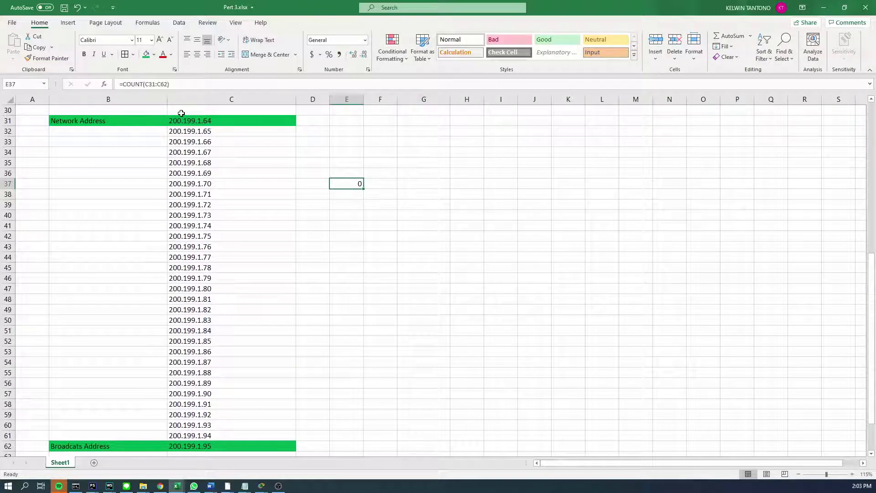
Switch to the browser, search the web for "count on excel" and expand the answer to "How do you count items in Excel?".
double_click(137, 84)
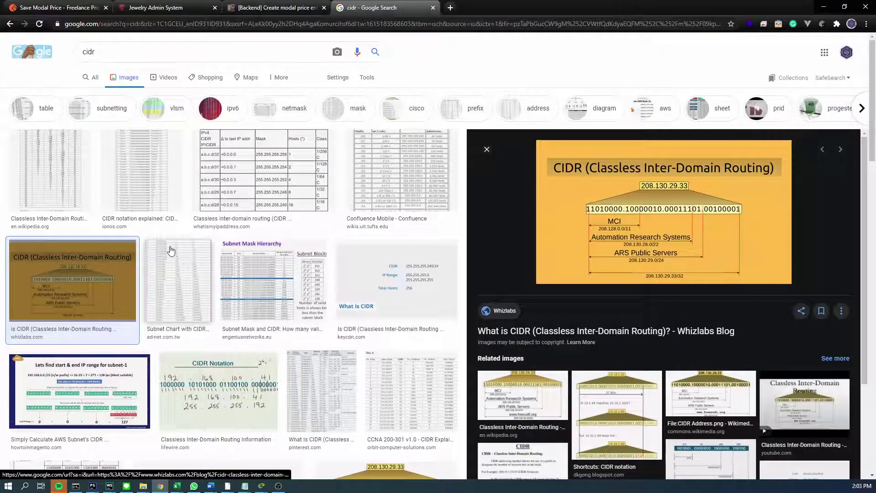
key("ctrl+t")
type("count")
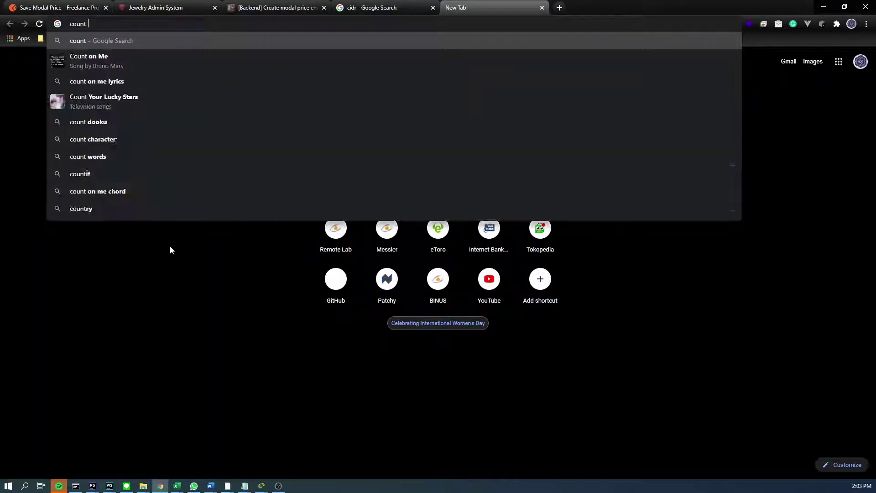
type("on excel")
key("Return")
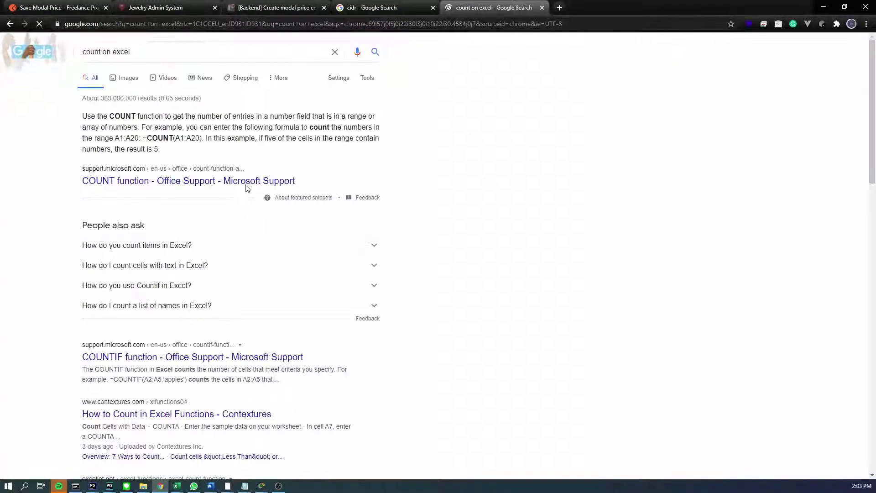
left_click(192, 181)
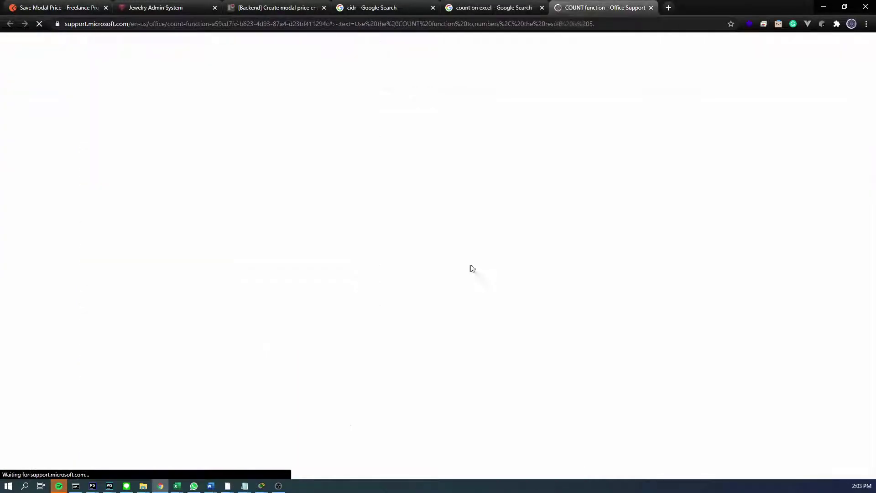
left_click(507, 7)
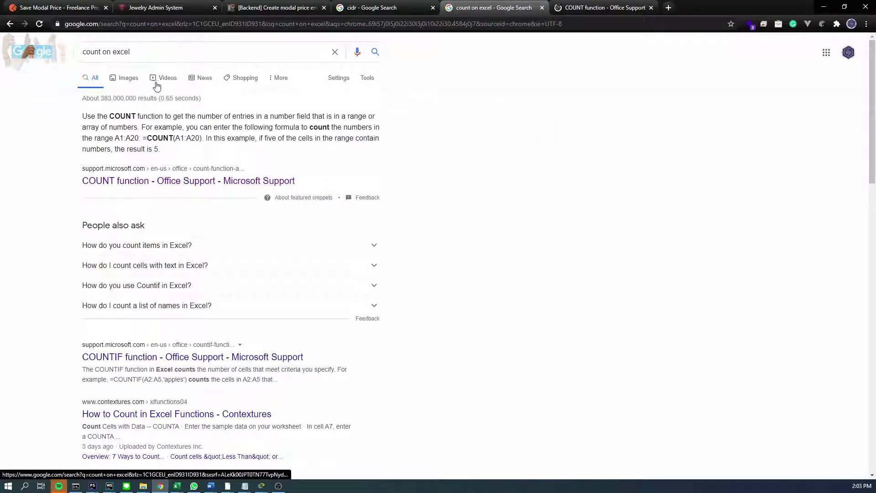
key("ctrl+shift+Tab")
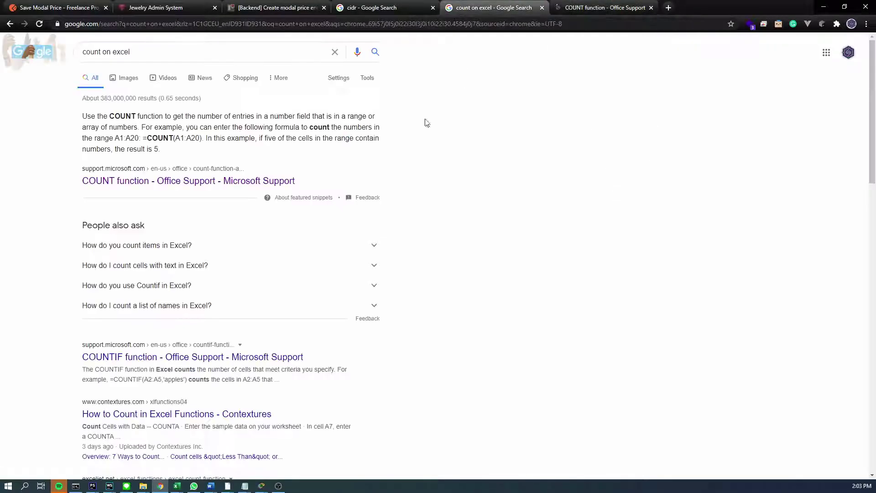
left_click(172, 245)
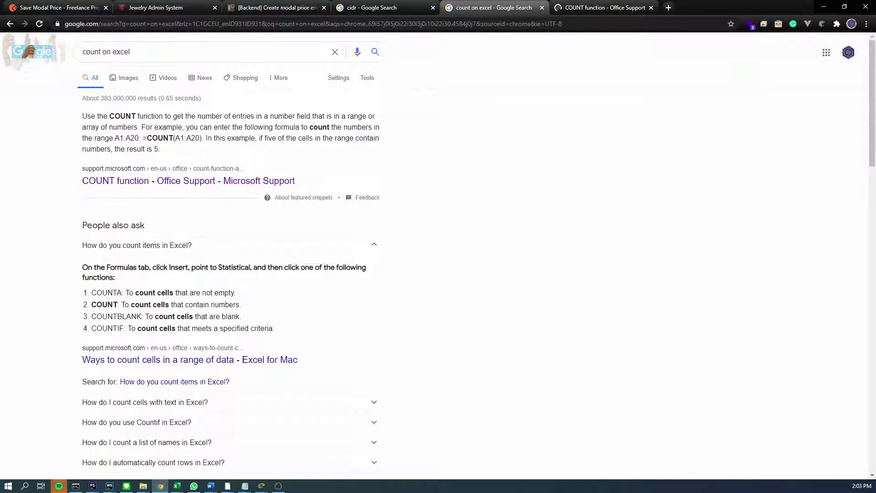
Return to Excel and change the formula in E37 to =COUNTA(C31:C62).
left_click(844, 7)
key("alt+Tab")
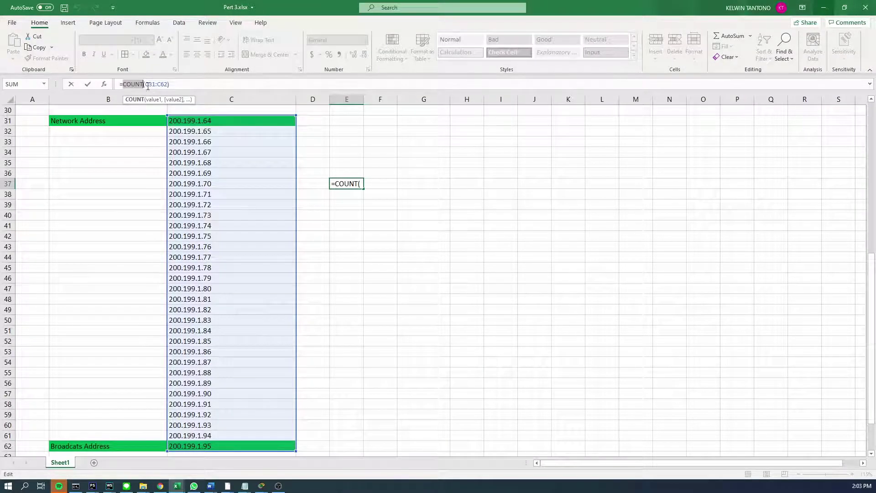
type("COUNTA")
key("Return")
key("Up")
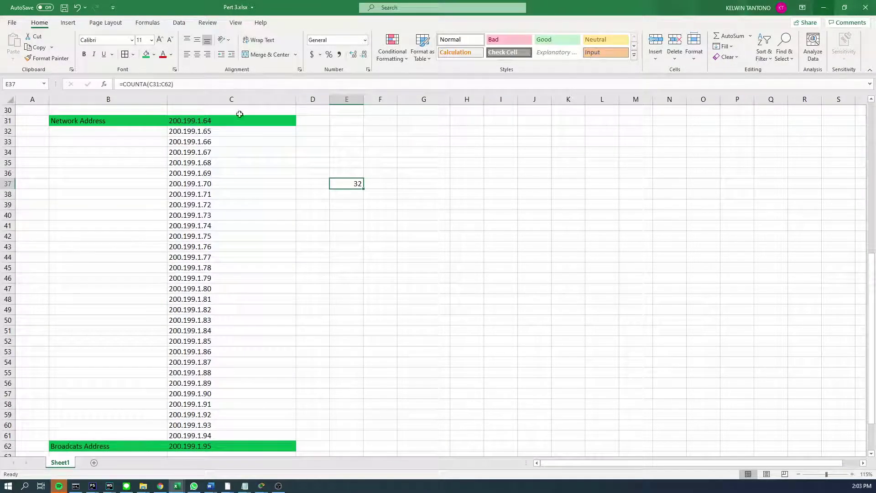
Compare the browser's descriptions of COUNT and COUNTA with the IP address entries in the Excel list starting at C31.
scroll(401, 355, "up", 2)
scroll(401, 354, "up", 2)
left_click_drag(589, 463, 531, 440)
key("alt+Tab")
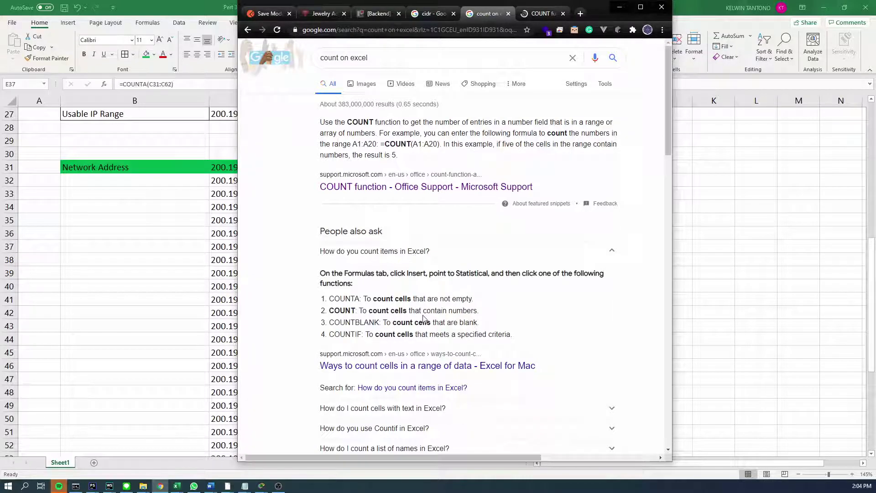
left_click_drag(423, 311, 472, 310)
key("alt+Tab")
left_click_drag(254, 170, 313, 302)
key("alt+Tab")
left_click(346, 301)
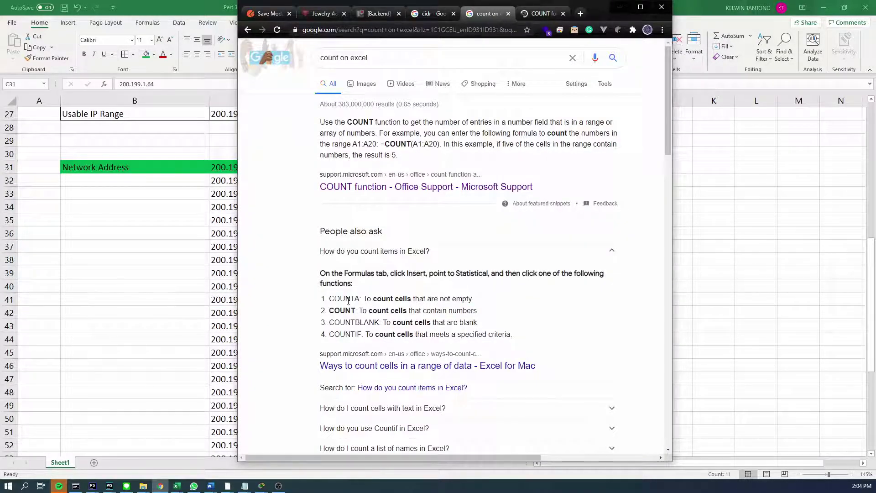
double_click(349, 301)
double_click(421, 299)
key("alt+Tab")
left_click(267, 169)
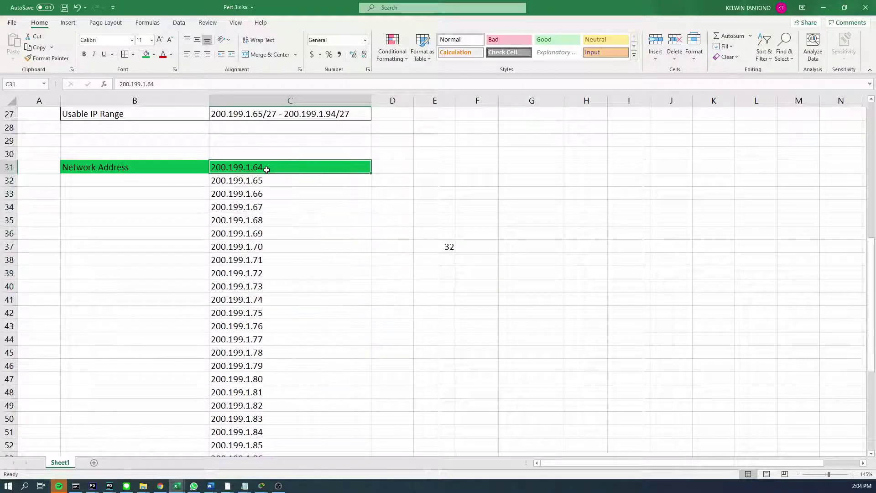
Copy the broadcast address from C62 into C63 and change the copy to 200.199.1.96.
scroll(269, 168, "down", 1)
scroll(273, 166, "down", 2, "ctrl")
scroll(247, 188, "down", 1)
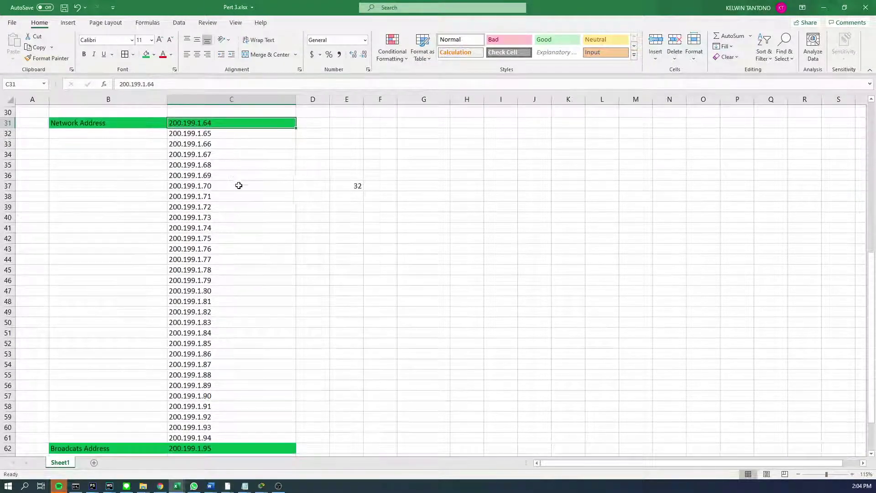
scroll(354, 189, "up", 4, "ctrl")
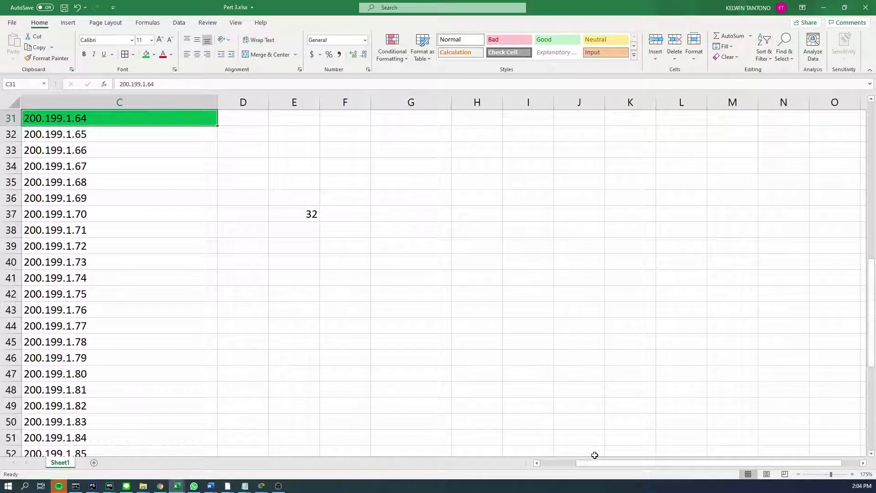
left_click_drag(595, 462, 513, 466)
scroll(448, 251, "up", 3)
scroll(381, 250, "down", 11)
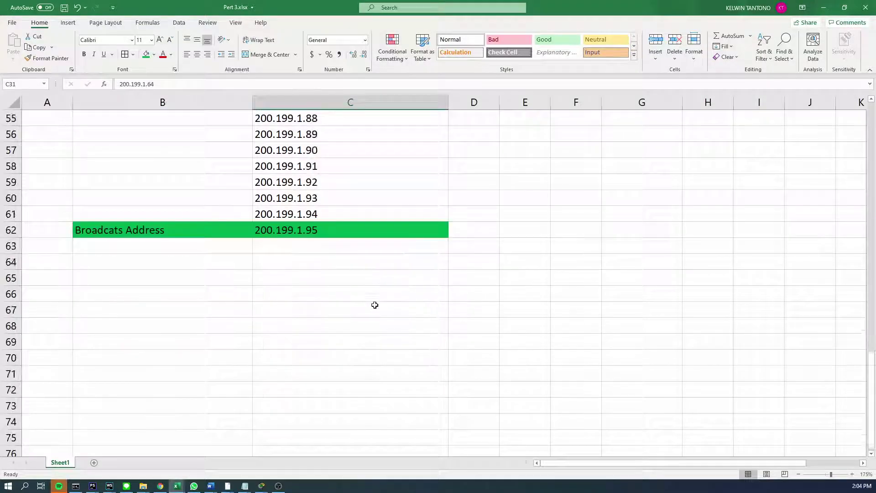
left_click(352, 230)
key("ctrl+c")
left_click(337, 249)
key("ctrl+v")
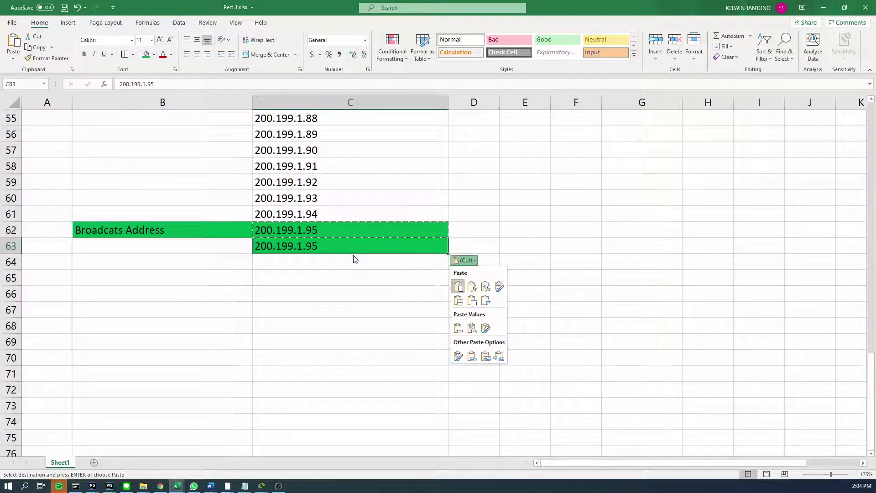
scroll(356, 259, "down", 4, "ctrl")
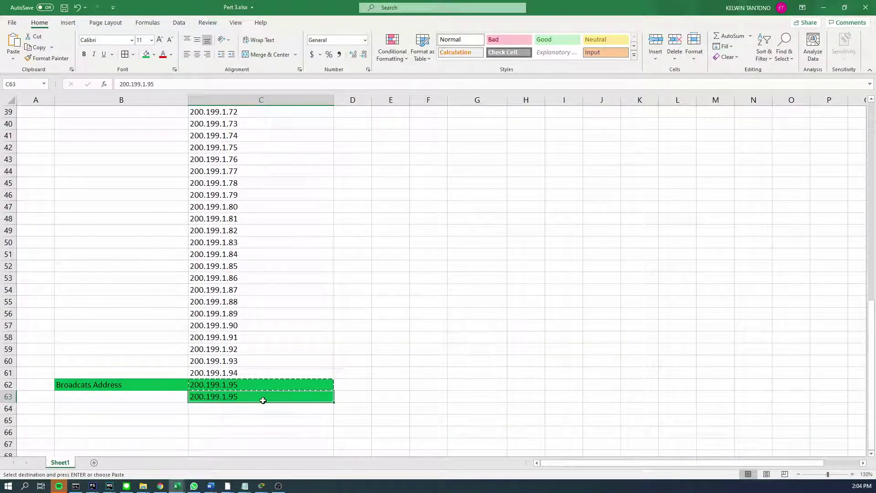
double_click(264, 405)
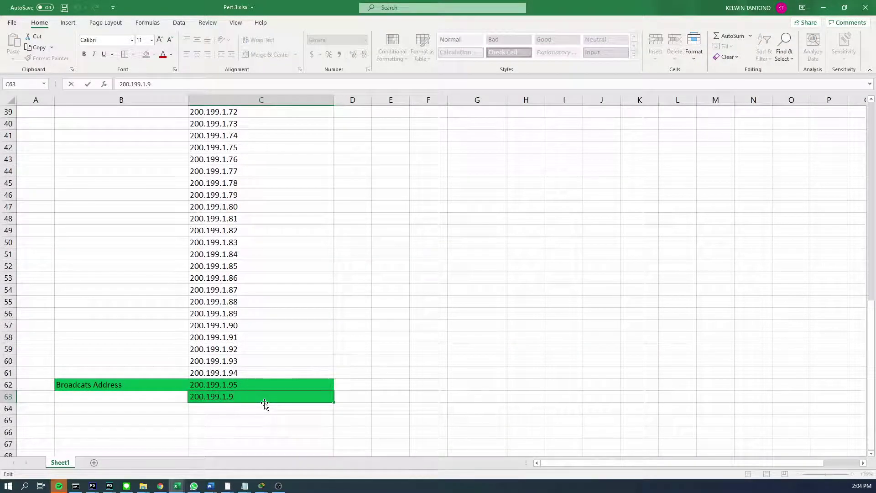
key("Escape")
Extend the COUNTA range in E37 to C31:C63.
scroll(405, 264, "up", 3)
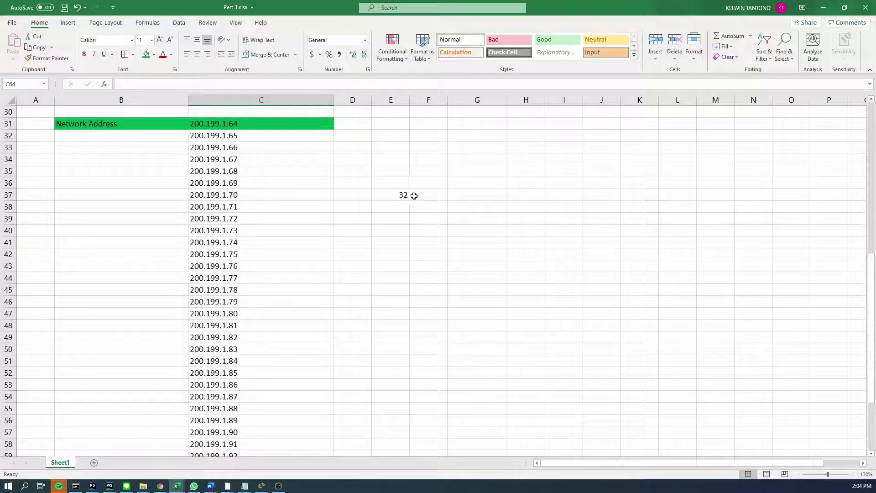
left_click(399, 193)
left_click(206, 84)
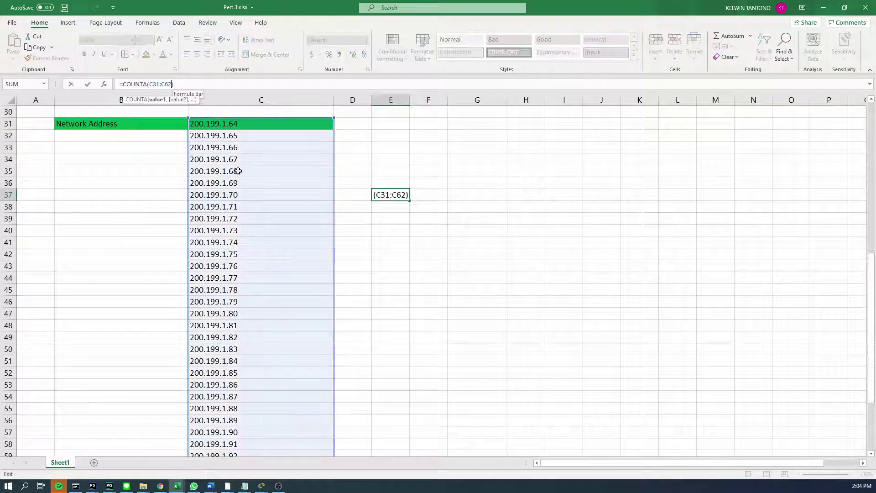
scroll(364, 397, "down", 4)
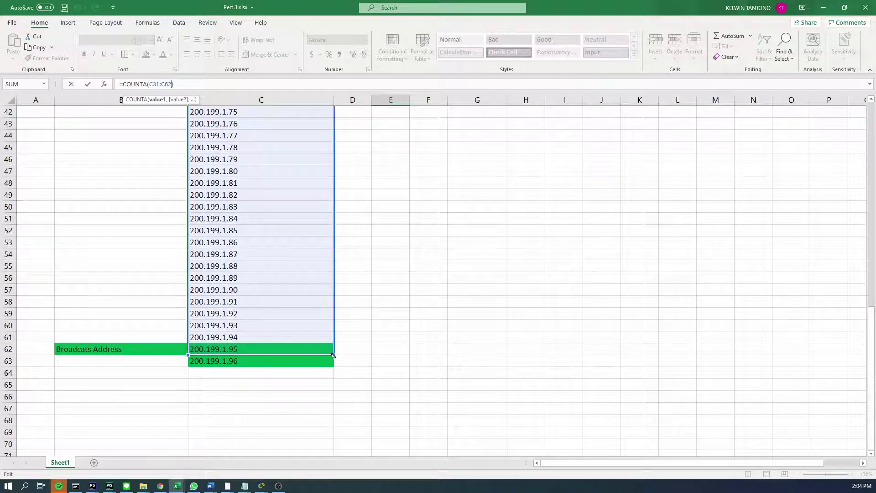
left_click_drag(334, 357, 335, 366)
scroll(419, 333, "up", 3)
key("Return")
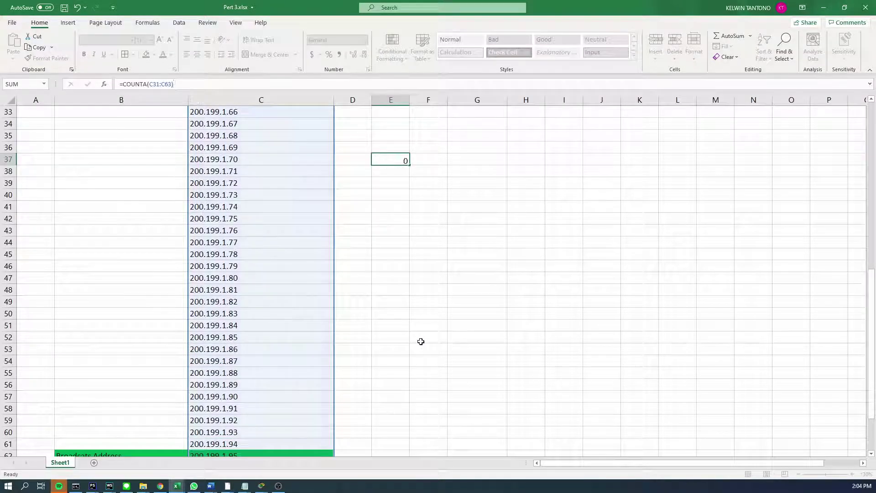
left_click(391, 159)
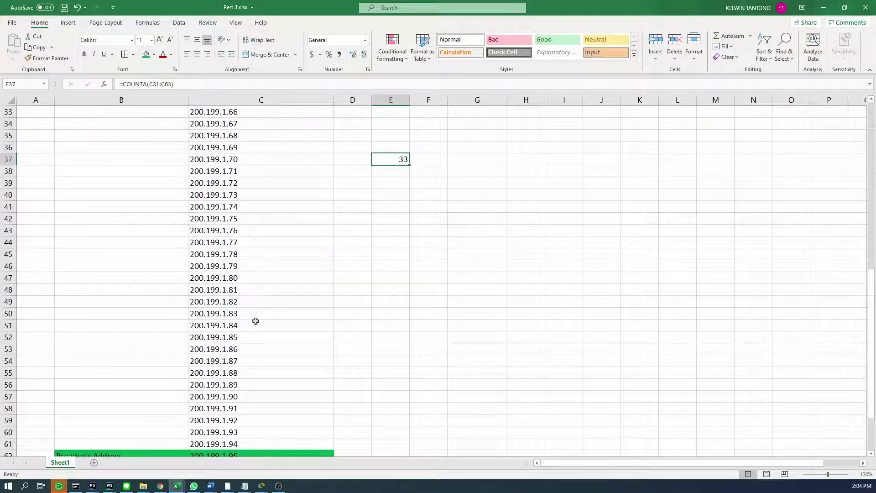
Undo the COUNTA range extension and the extra address added in C63.
scroll(320, 347, "down", 3)
left_click(309, 360)
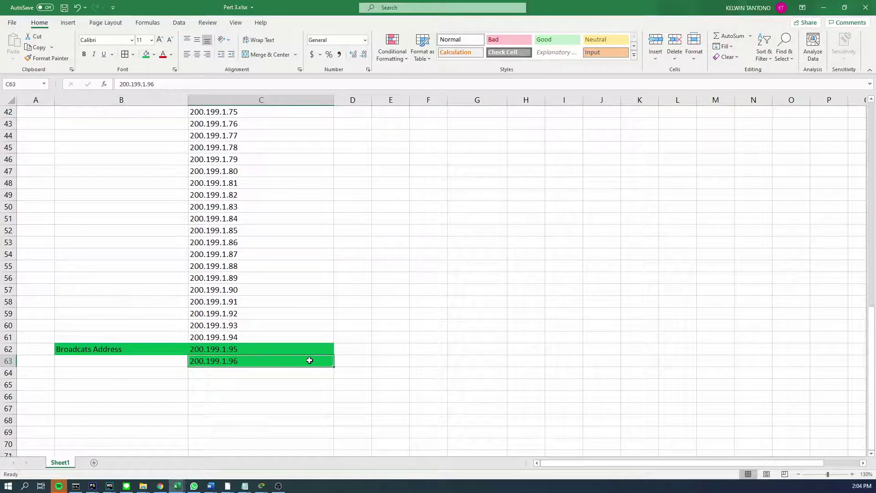
key("ctrl+z")
key("ctrl+z")
scroll(421, 363, "up", 3)
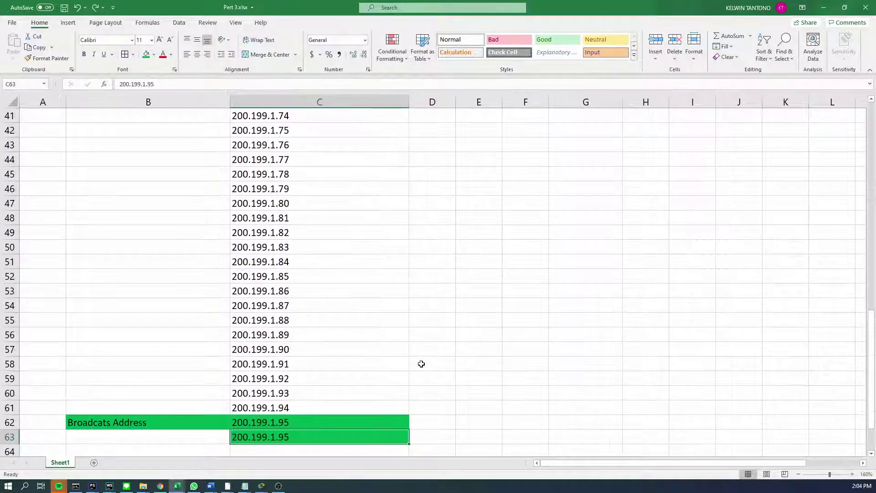
key("ctrl+z")
key("Up")
key("Up")
key("Up")
left_click(409, 361)
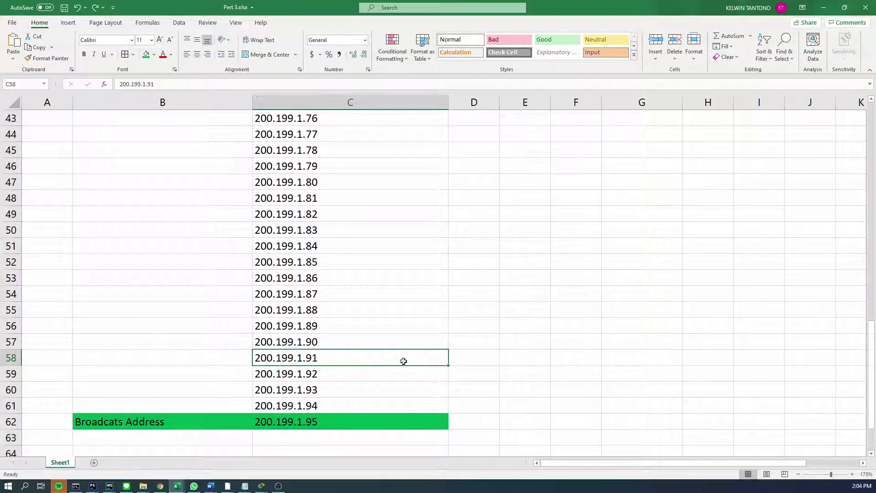
Move the address list with its count from B31:E62 so that it starts at cell G25.
scroll(451, 352, "down", 3)
scroll(286, 379, "up", 9)
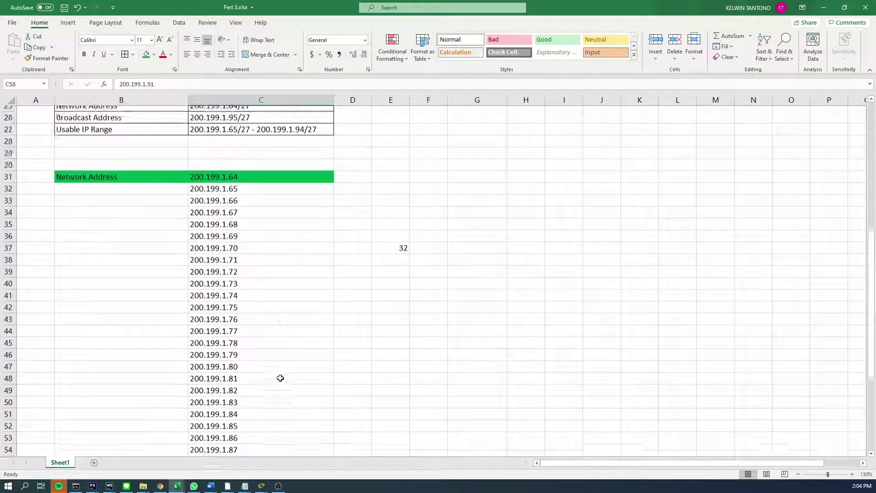
scroll(270, 363, "up", 3)
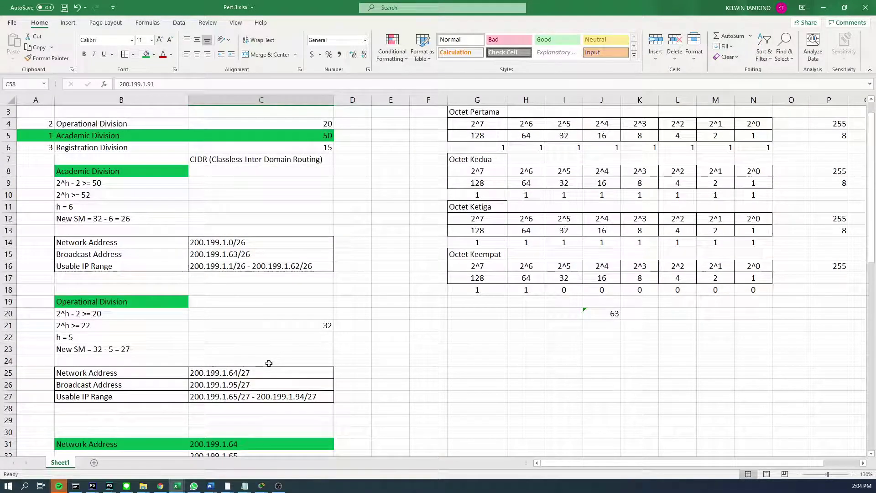
scroll(269, 363, "down", 14)
scroll(269, 363, "up", 6)
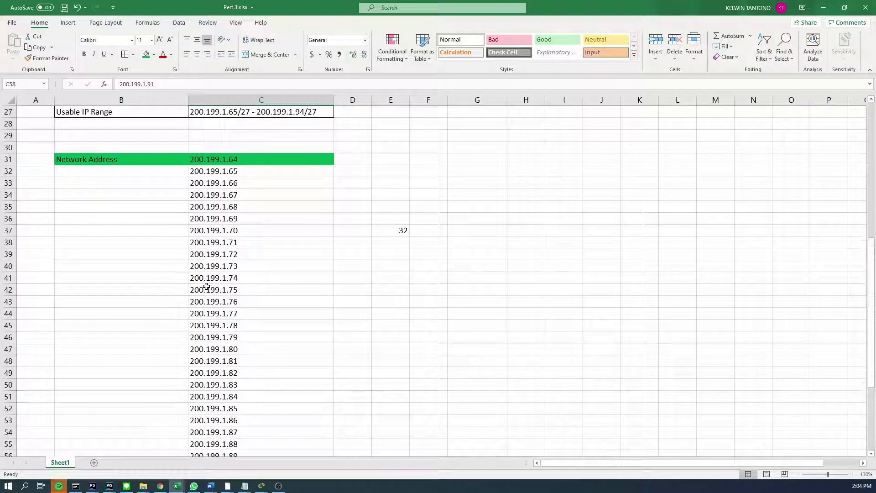
left_click_drag(113, 163, 393, 446)
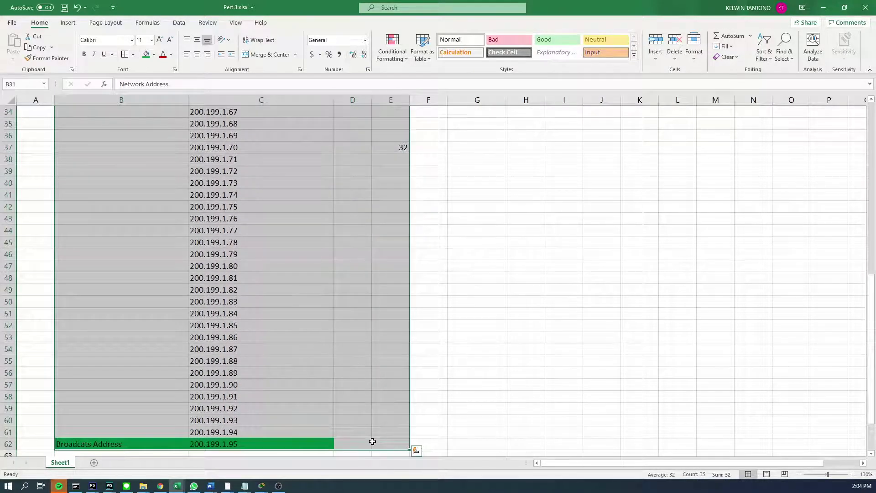
key("ctrl+c")
scroll(570, 313, "up", 9)
left_click(489, 269)
key("ctrl+v")
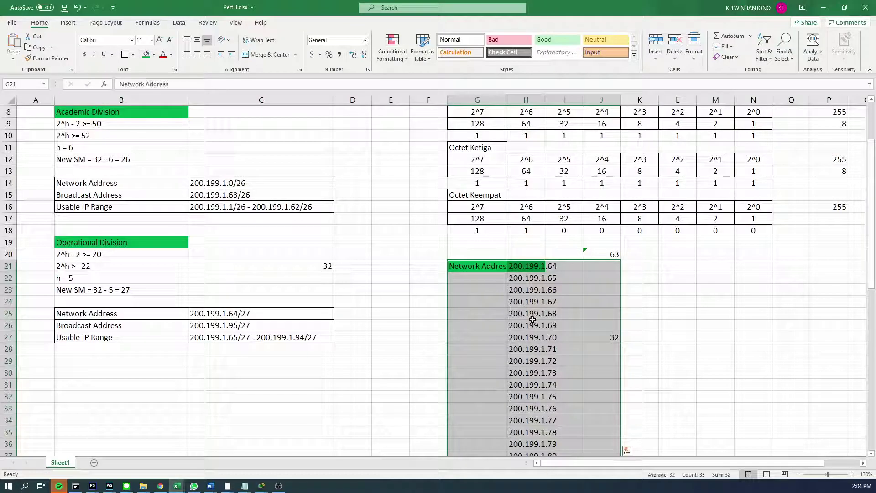
key("ctrl+z")
left_click(506, 277)
left_click(500, 314)
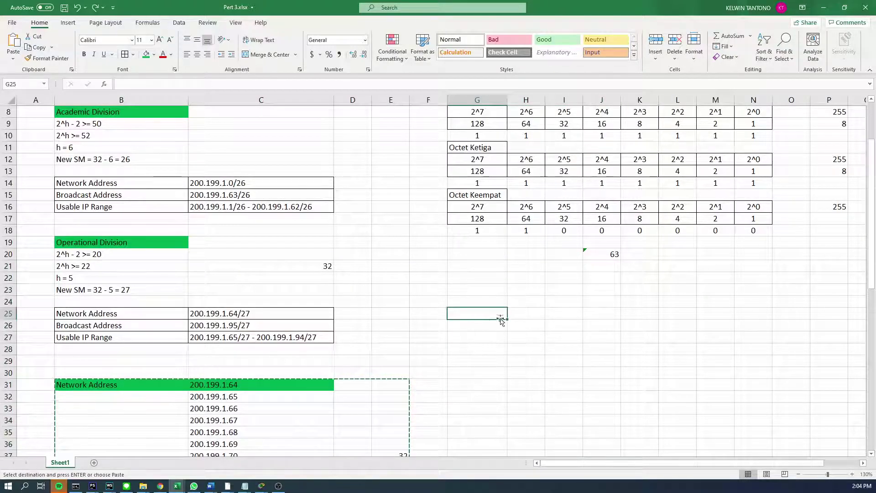
key("Return")
scroll(619, 329, "down", 3)
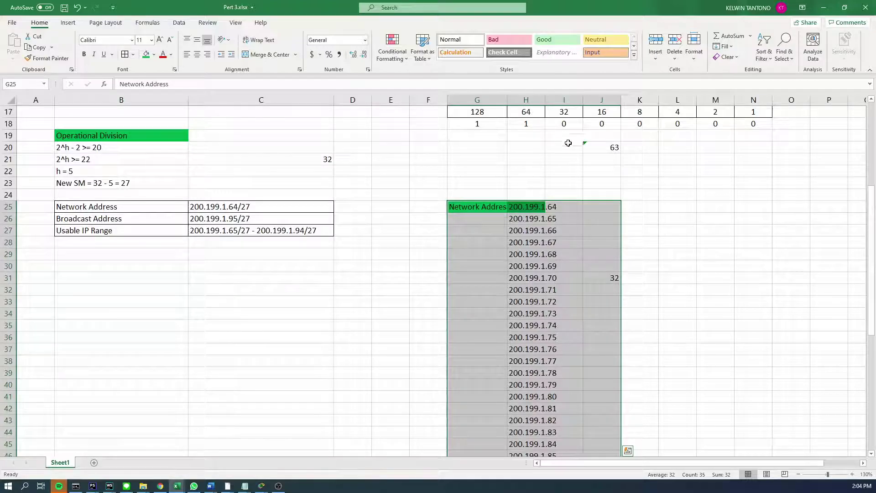
Save the workbook and select cell B29 below the Operational Division address table.
left_click(593, 300)
key("ctrl+s")
left_click(89, 268)
key("Up")
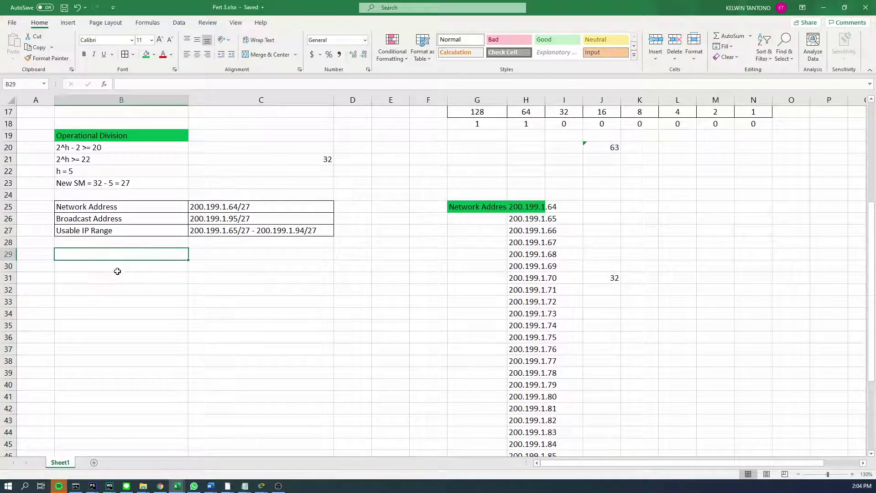
scroll(117, 270, "up", 2)
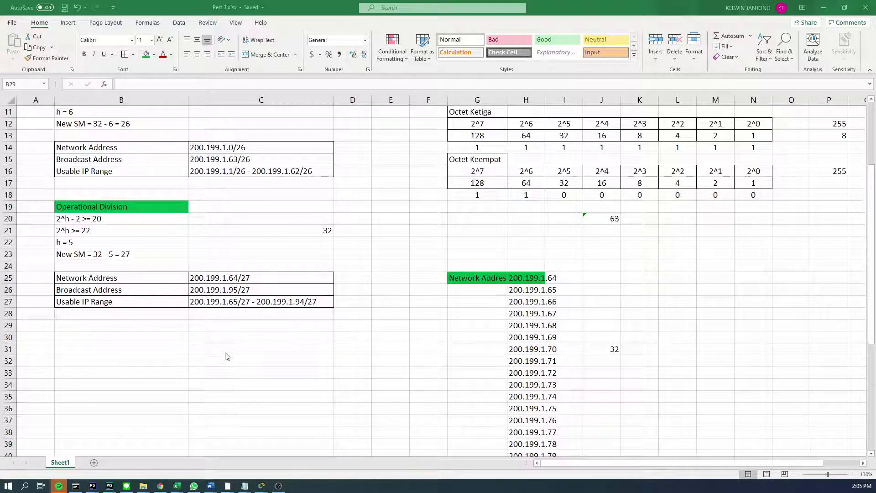
Fill the Operational Division row A4:C4 in the case table with green.
key("alt+Tab")
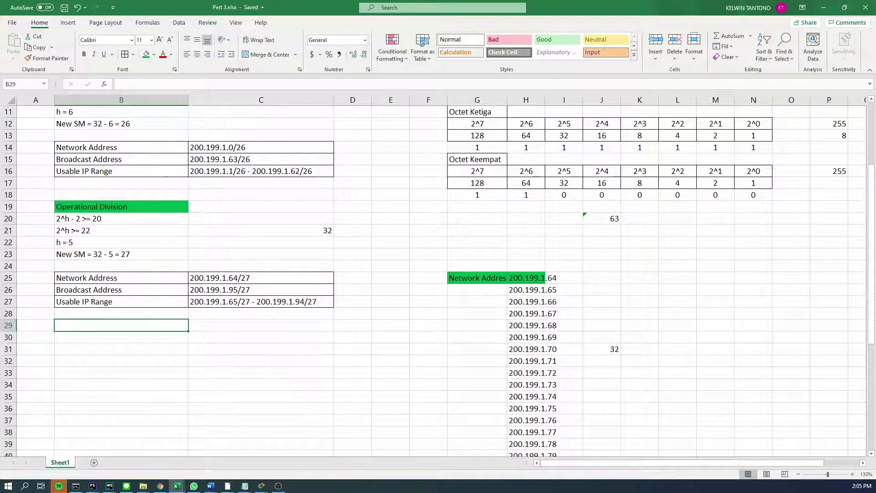
scroll(157, 358, "up", 4)
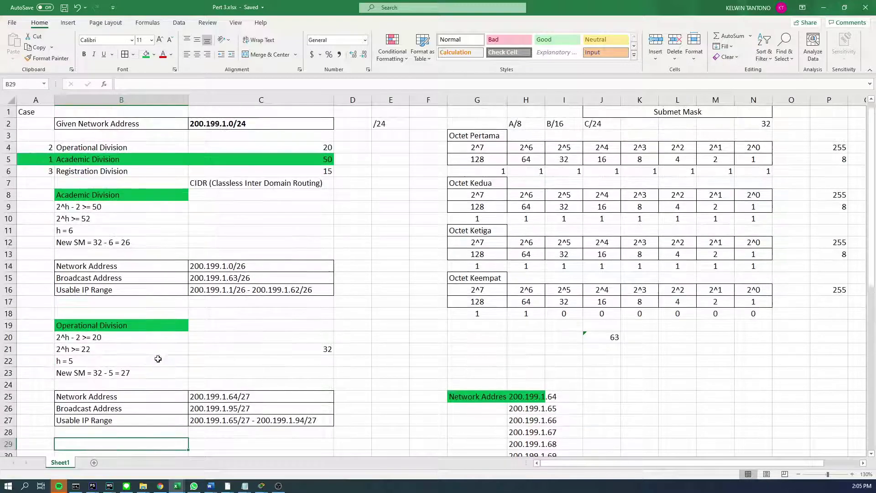
scroll(154, 360, "down", 3)
scroll(151, 362, "up", 3)
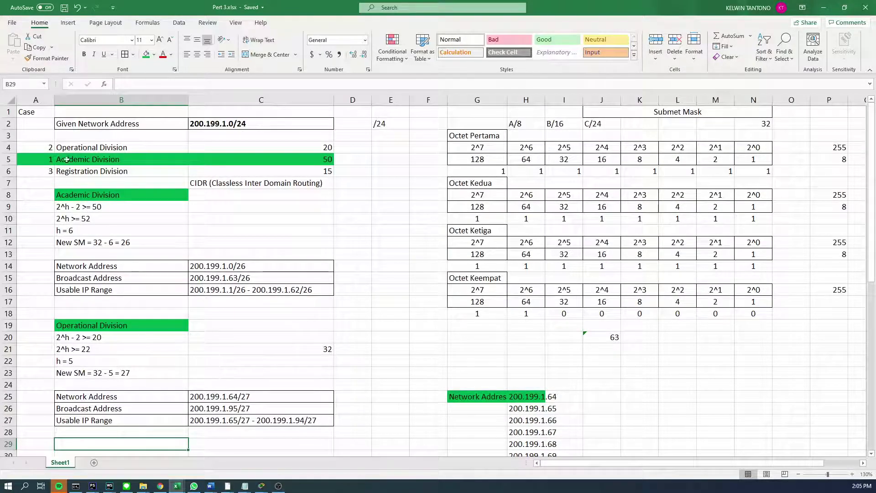
left_click_drag(66, 159, 294, 147)
left_click(302, 159)
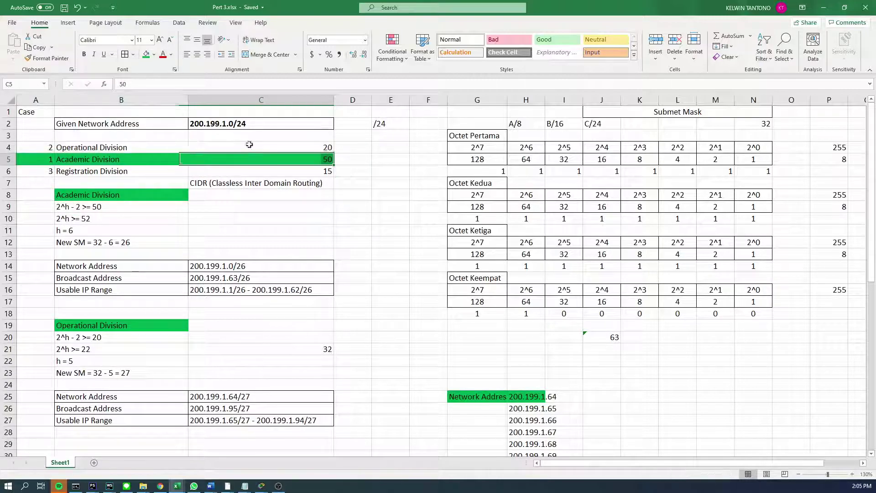
left_click_drag(48, 148, 289, 155)
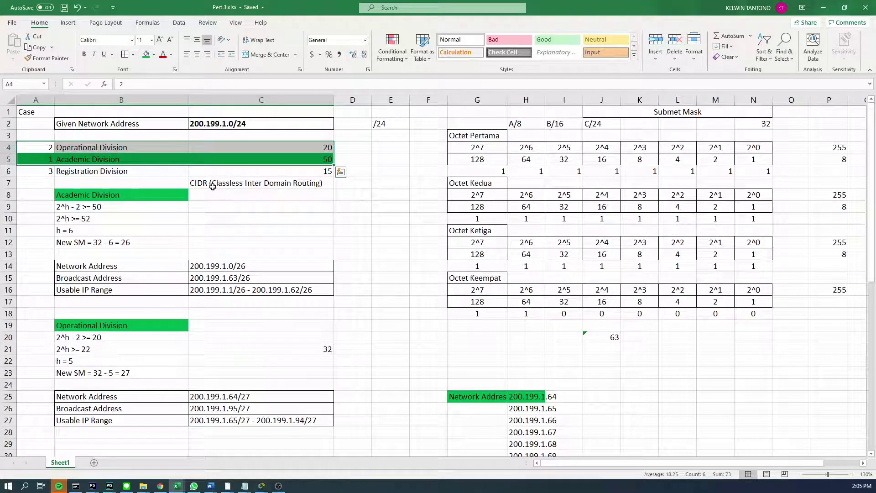
key("shift+Up")
left_click(147, 54)
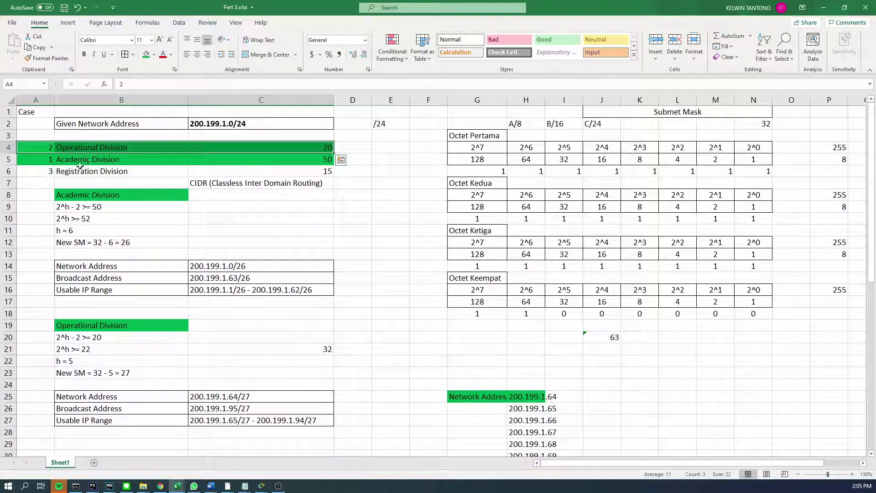
Copy the Registration Division label from the case table into B30 below the Operational Division address table.
left_click(41, 172)
left_click(241, 168, "shift")
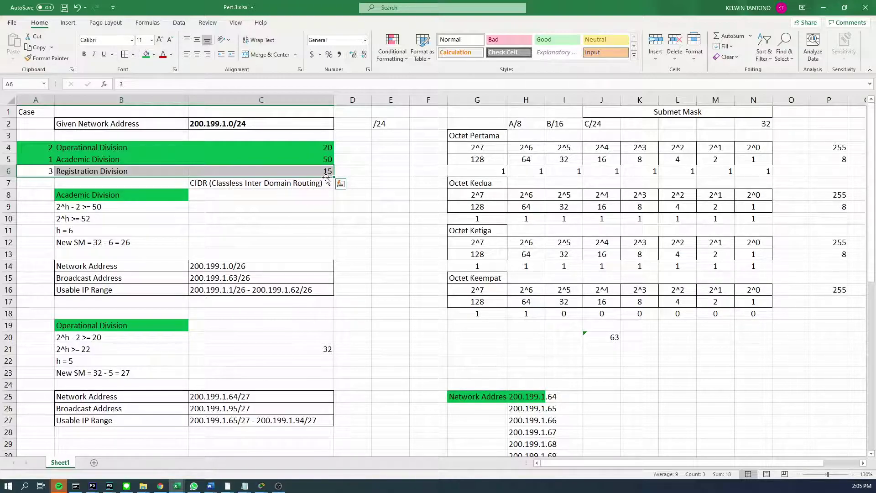
scroll(206, 274, "down", 3)
left_click(95, 350)
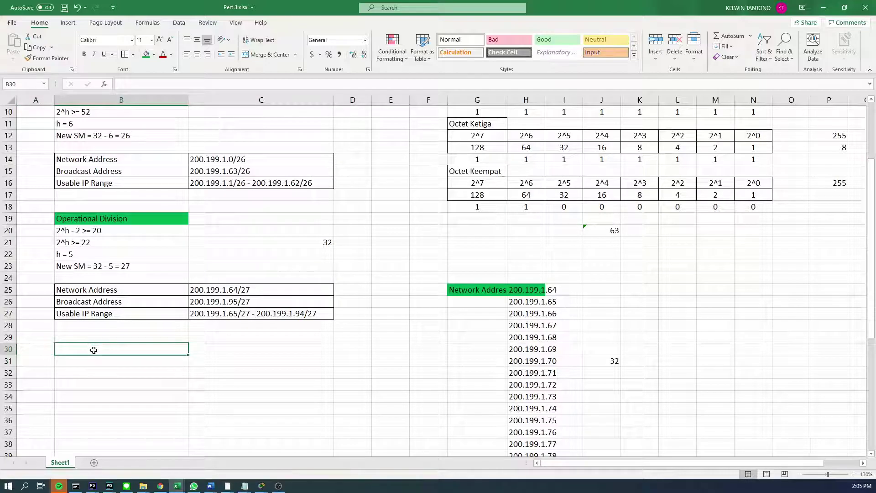
scroll(94, 350, "up", 1)
scroll(658, 470, "left", 1)
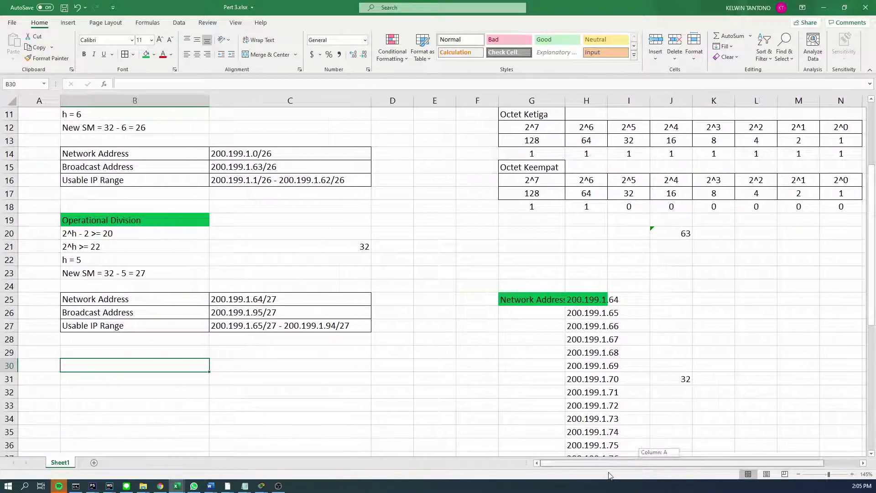
scroll(184, 372, "down", 2)
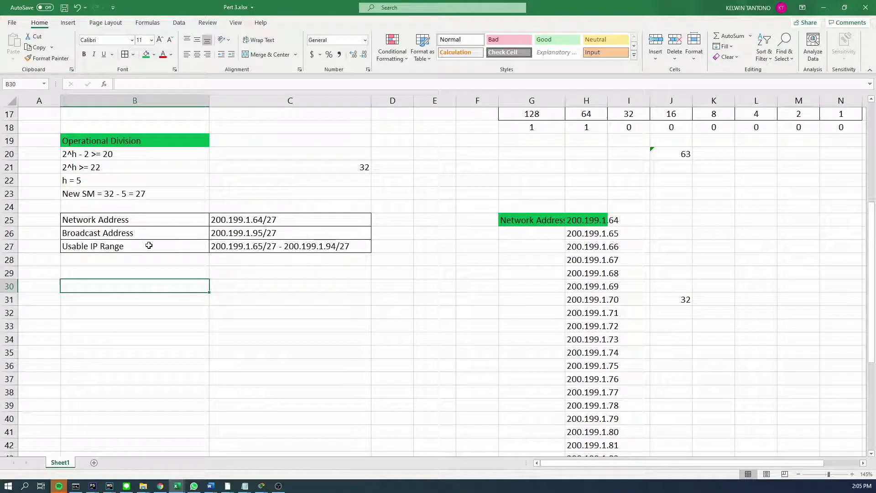
scroll(149, 245, "up", 4)
key("Up")
key("Up")
key("Up")
key("Up")
key("Up")
key("Up")
key("Up")
key("Up")
key("Up")
key("Up")
key("Up")
key("Up")
key("Up")
key("Up")
key("Up")
key("Up")
key("Up")
key("Up")
key("Up")
key("Up")
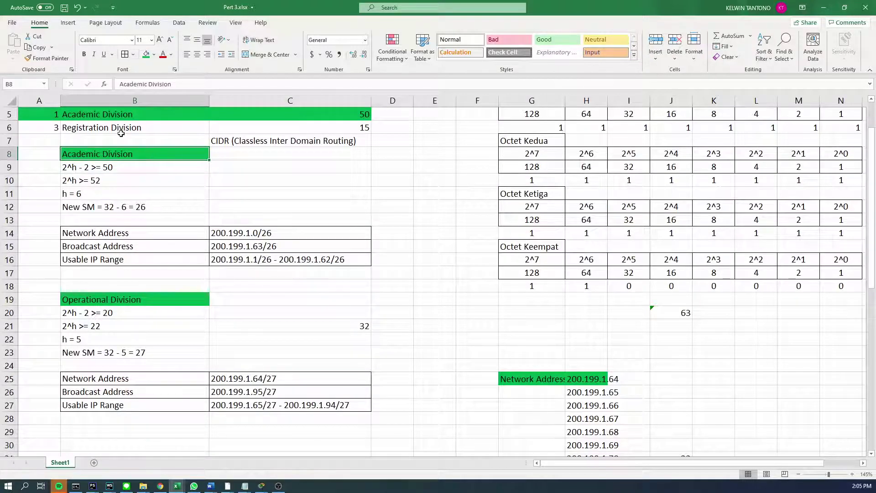
key("ctrl+c")
scroll(159, 227, "down", 3)
left_click(111, 324)
key("ctrl+v")
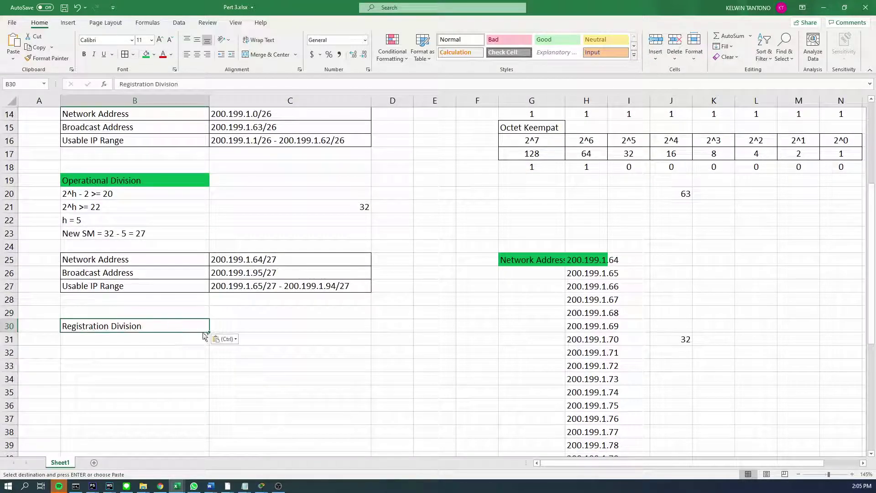
Enter 15 in C30 beside the new Registration Division label.
left_click(223, 322)
scroll(219, 325, "up", 3)
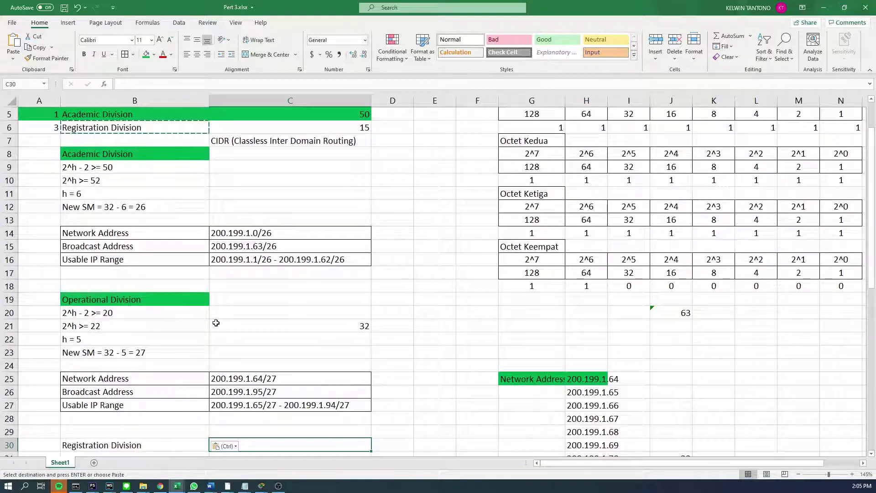
scroll(214, 330, "down", 3)
type("15")
key("BackSpace")
key("BackSpace")
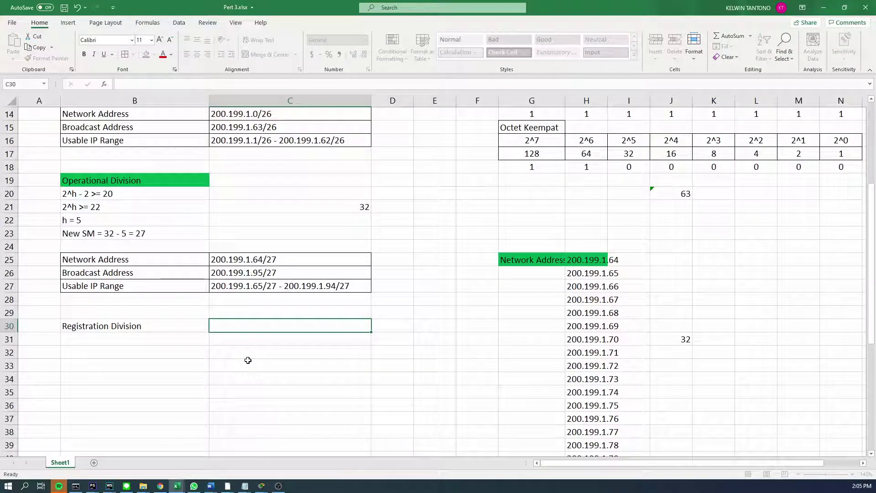
type("15")
key("Return")
key("Up")
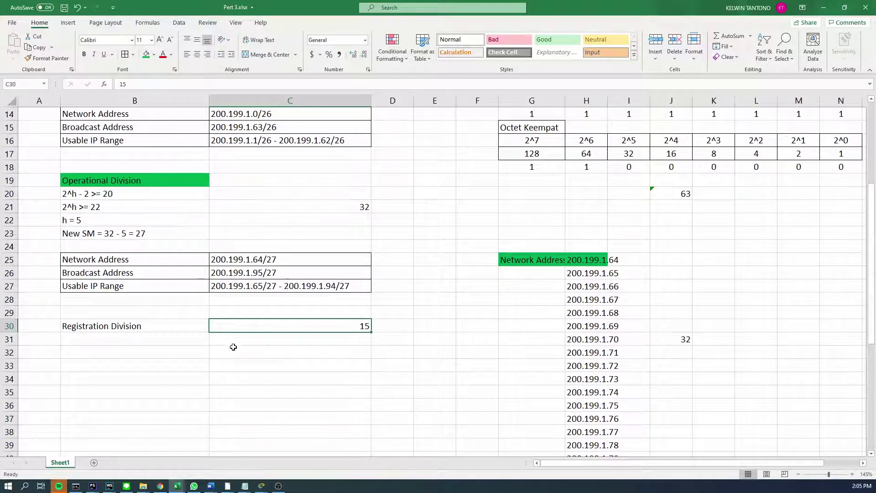
Enter "50 hosts" in C8 beside the Academic Division heading.
scroll(251, 315, "up", 3)
scroll(251, 314, "up", 2)
left_click(288, 193)
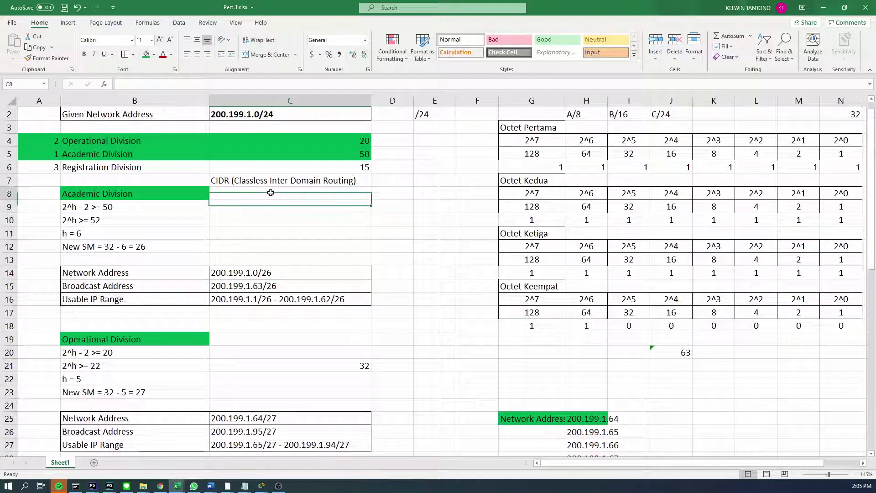
type("50")
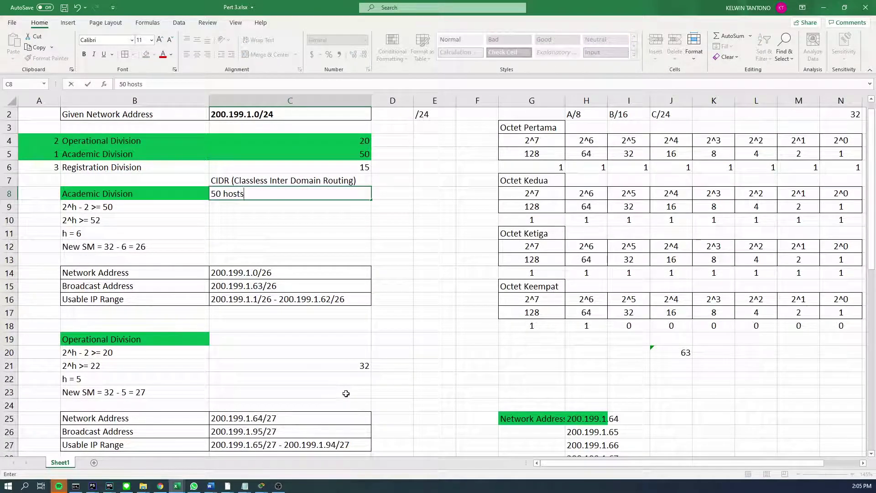
type(" hosts")
key("Return")
Enter "20 hosts" in C19 beside the Operational Division heading.
key("Down")
key("Down")
key("Down")
key("Down")
key("Down")
key("Down")
key("Down")
key("Down")
key("Down")
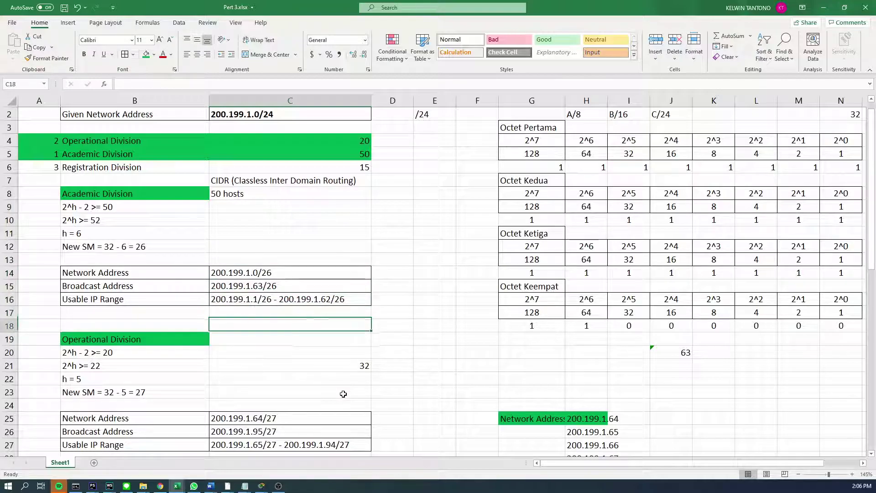
key("Down")
key("Down")
key("Up")
type("2-")
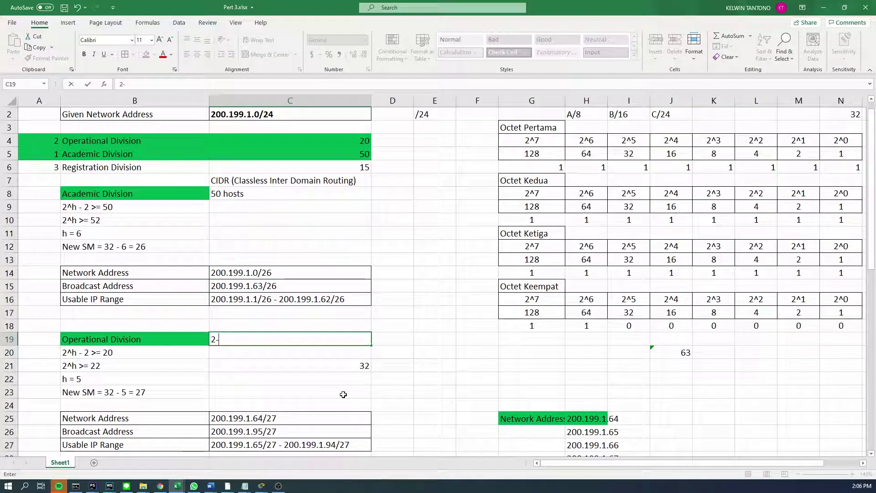
key("BackSpace")
type("0-hists")
key("Return")
scroll(344, 347, "down", 5)
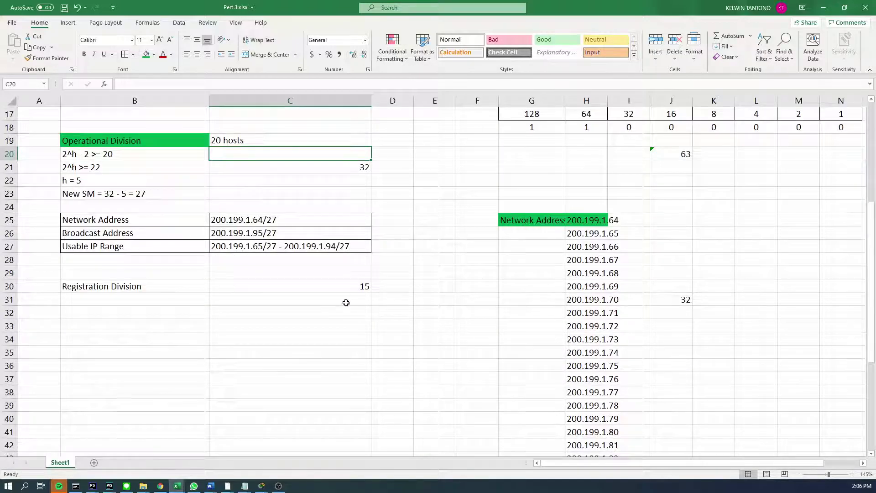
Extend the Registration Division entry in C30 to read "15 hosts".
scroll(346, 302, "down", 1)
left_click(344, 250)
key("F2")
type("hos")
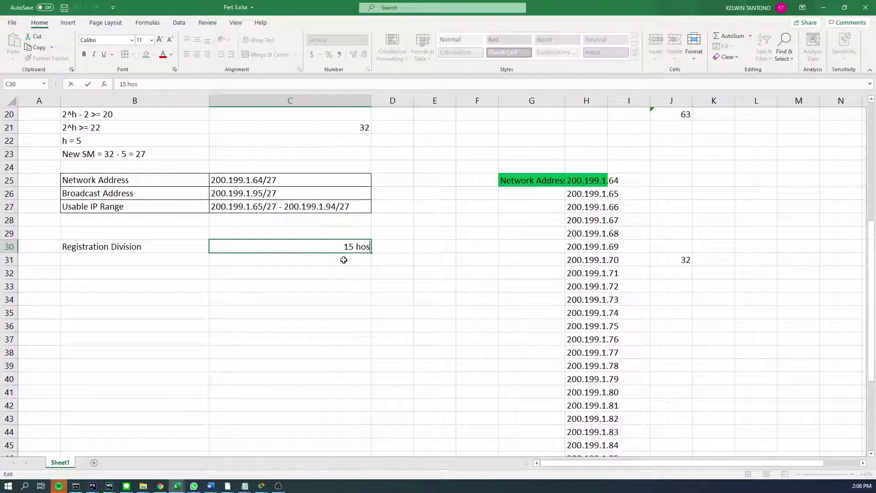
type("ts")
key("Return")
scroll(345, 260, "up", 1)
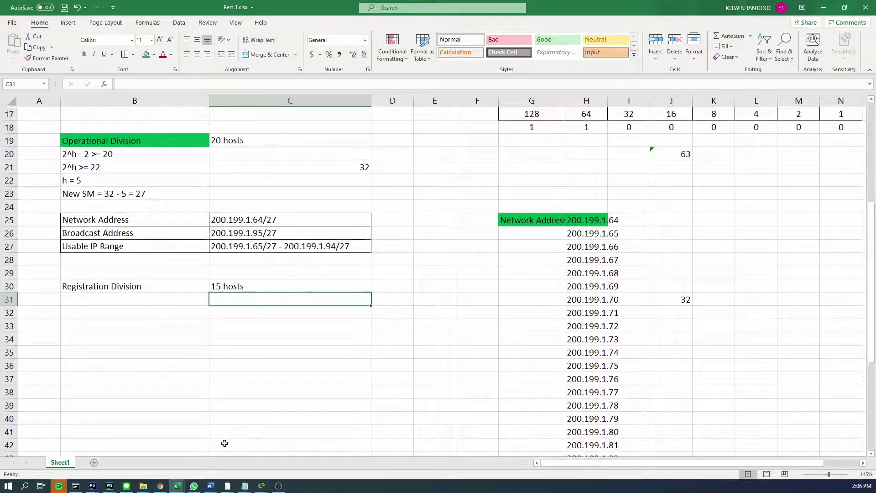
scroll(223, 438, "up", 2)
scroll(192, 370, "down", 1)
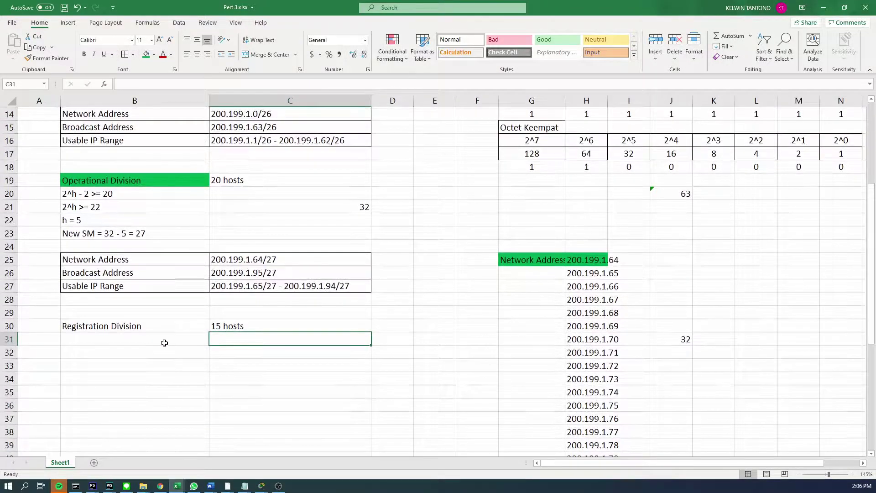
left_click(165, 343)
scroll(162, 337, "up", 2)
scroll(160, 333, "down", 2)
scroll(161, 332, "up", 2)
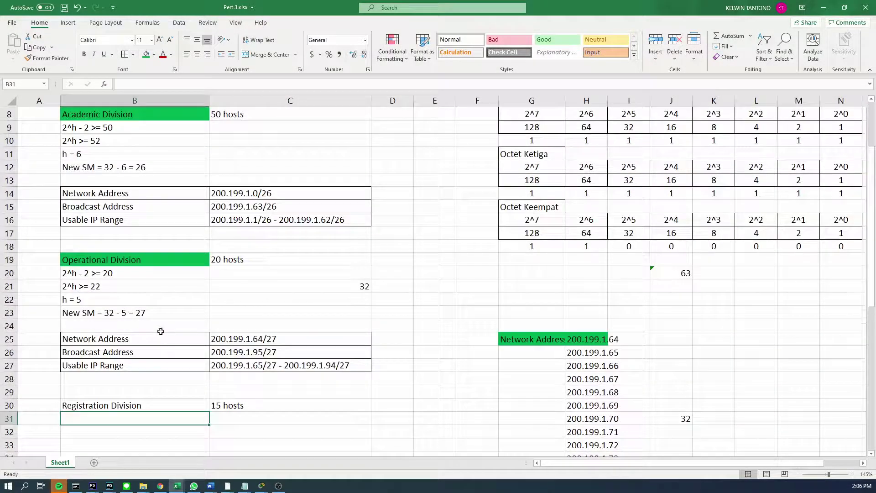
scroll(94, 271, "down", 1)
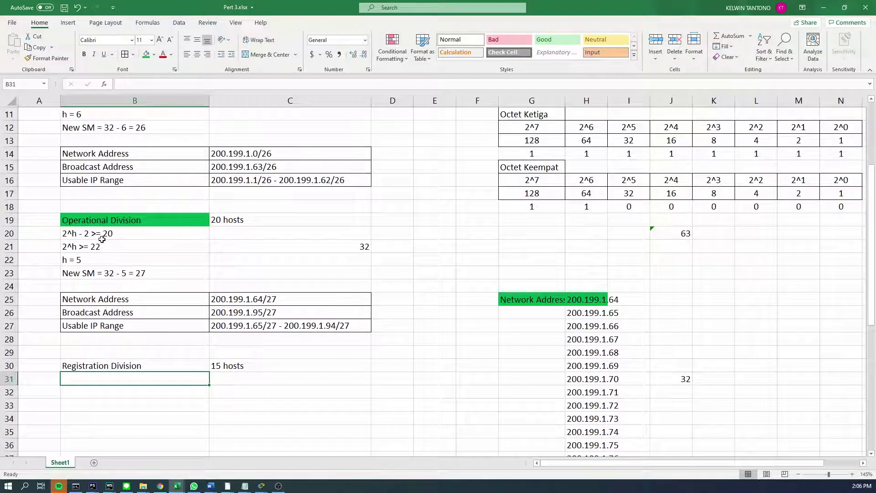
left_click_drag(94, 233, 96, 273)
scroll(121, 336, "down", 2)
key("ctrl+c")
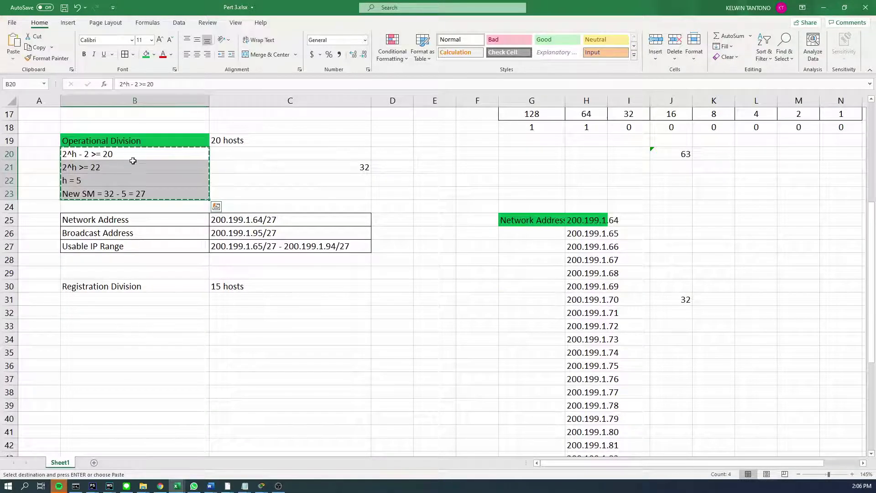
Copy the host condition from B20 into B31 and change it to "2^h - 2 >= 15".
left_click(130, 160)
key("Escape")
key("ctrl+c")
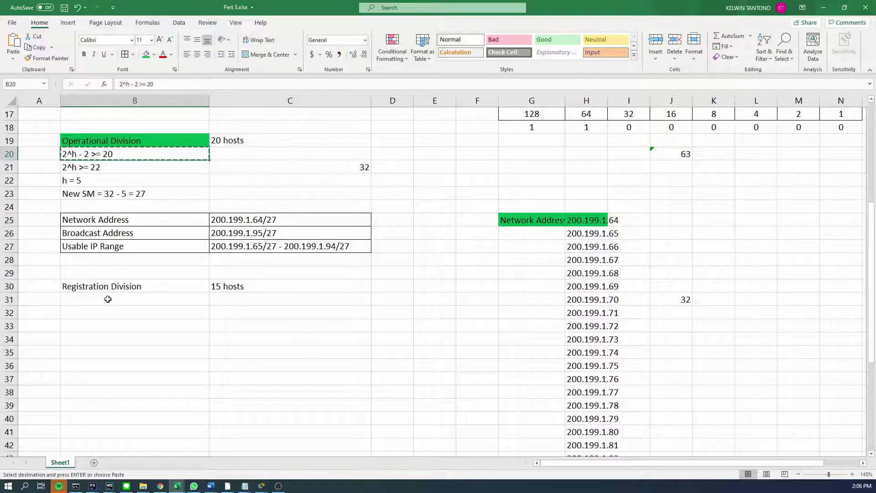
left_click(107, 300)
key("ctrl+v")
key("Escape")
key("BackSpace")
key("BackSpace")
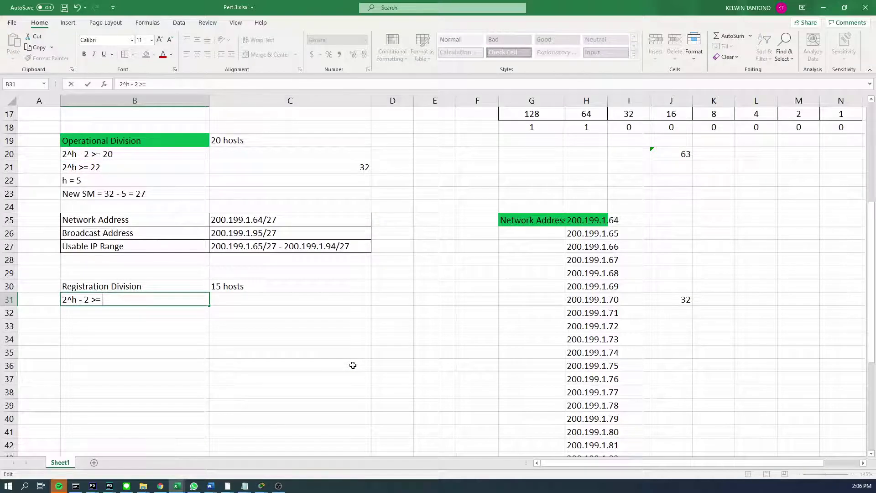
key("Return")
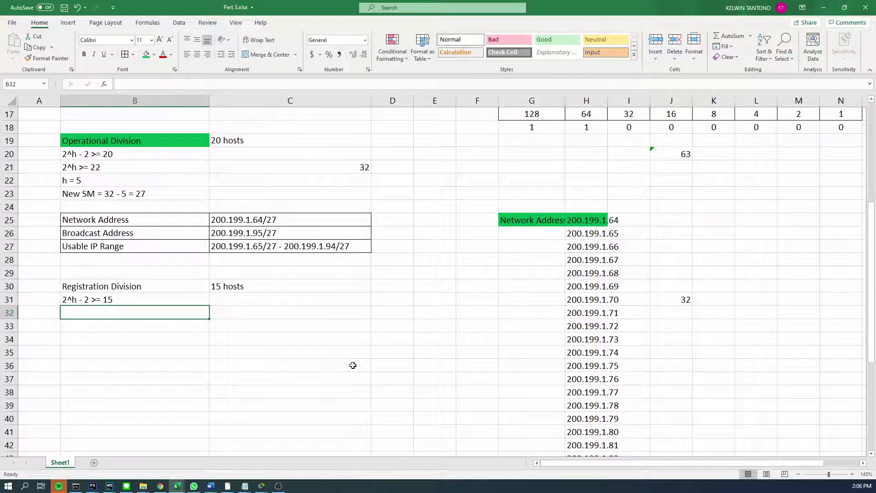
Copy the simplified condition from B21 into B32 and change it to "2^h >= 17".
type("2")
key("Escape")
left_click(92, 167)
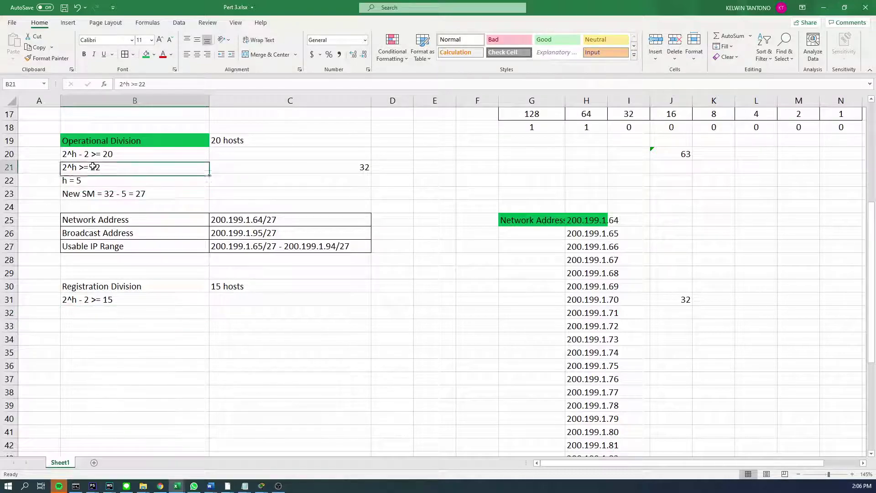
key("ctrl+c")
left_click(114, 314)
key("ctrl+v")
key("Escape")
key("F2")
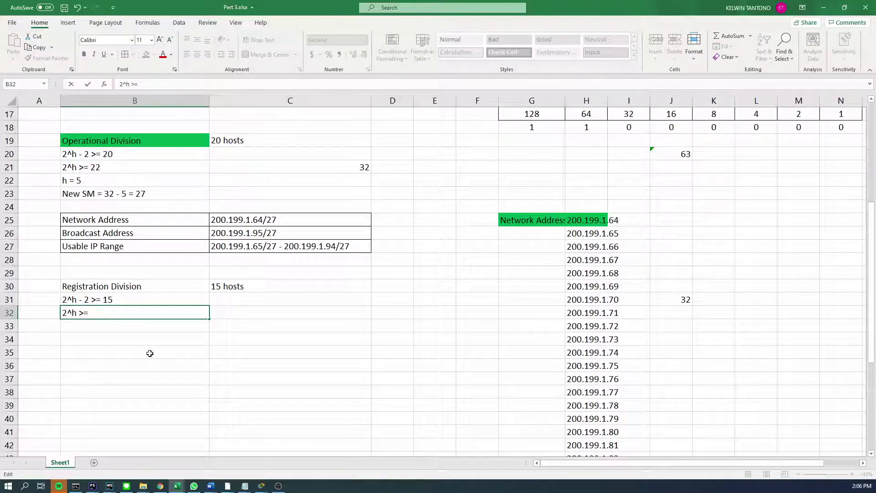
type("17")
key("Return")
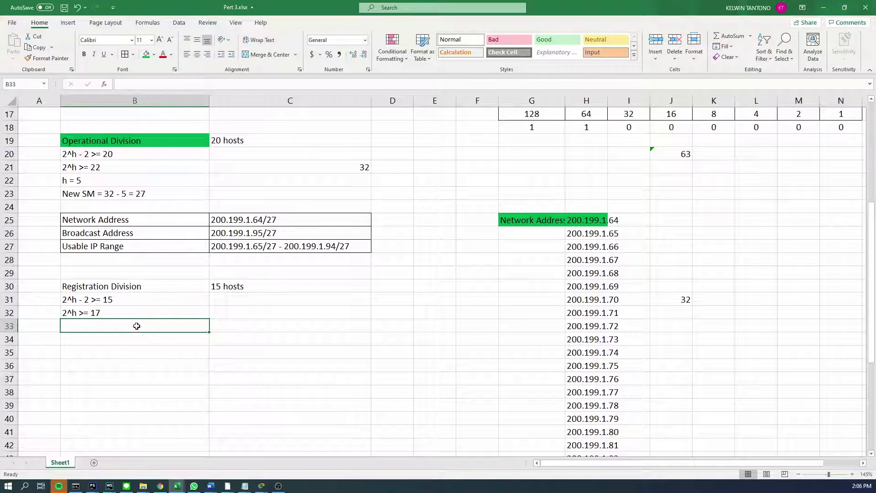
Start the host-bit line "h =" in B33 and test four host bits with the formula =2^4 in C34.
type("h =")
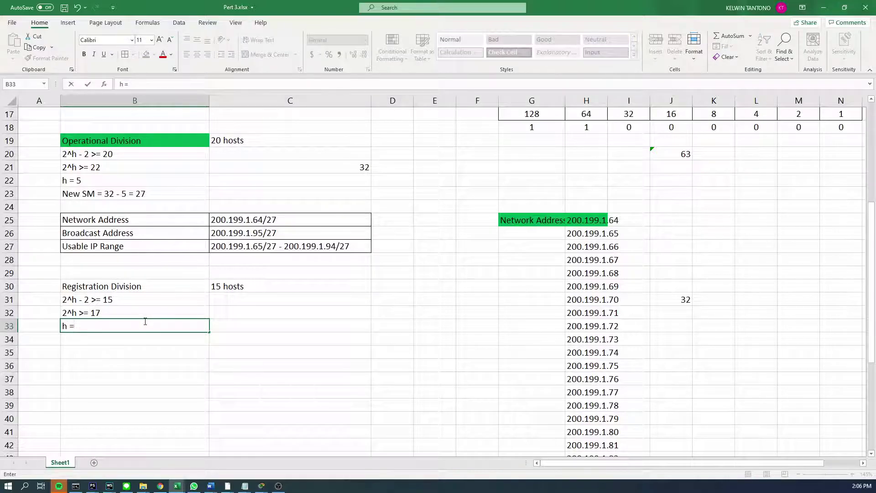
key("Return")
key("Right")
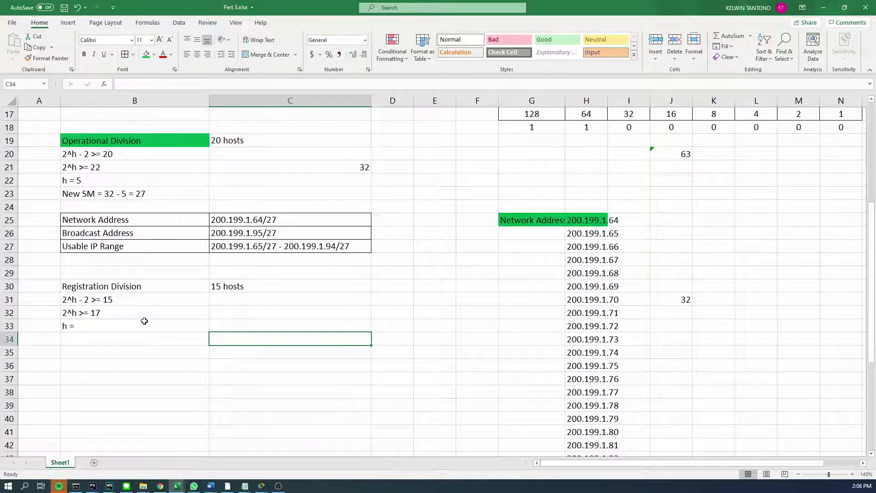
type("=2^4")
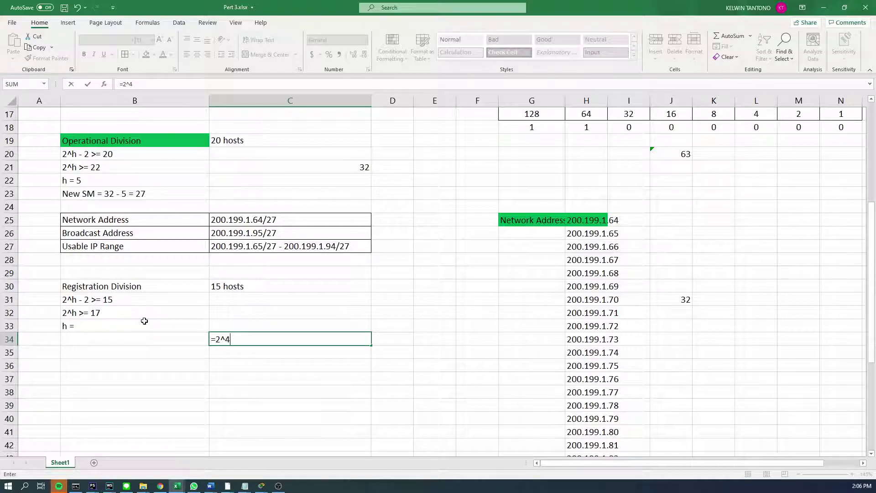
key("Return")
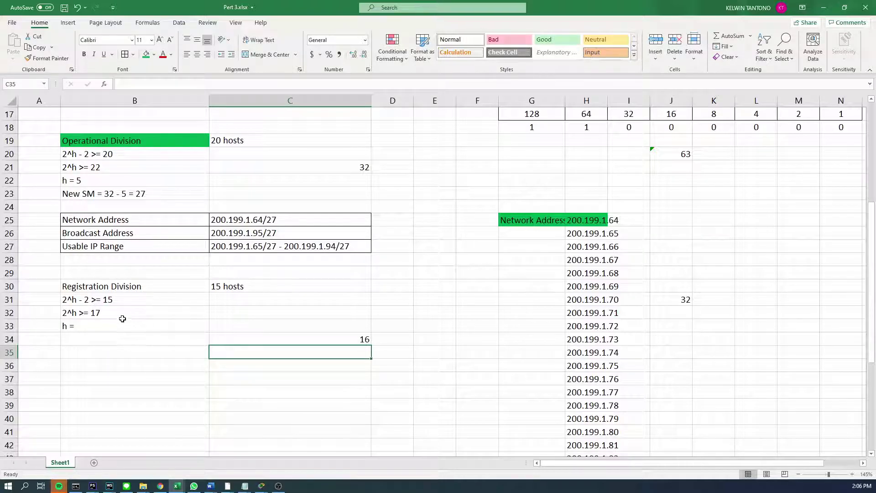
left_click(122, 317)
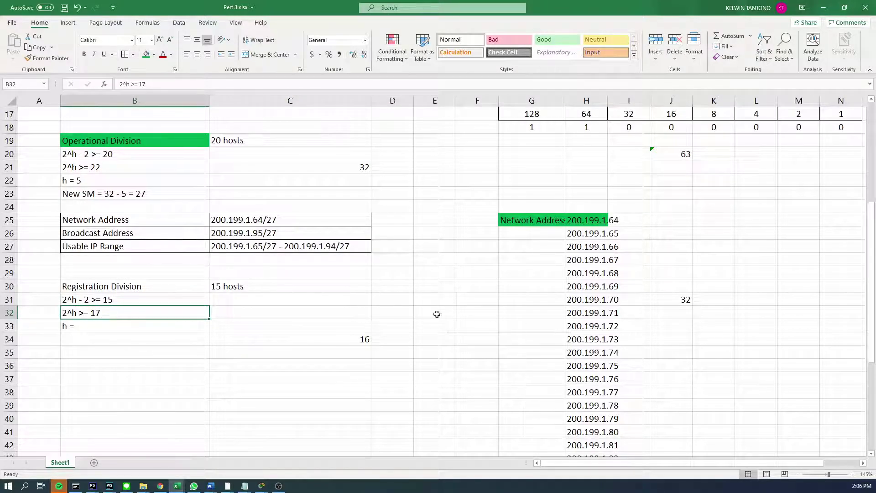
Change the power-of-two formula in C34 to =2^5.
left_click(337, 338)
key("F2")
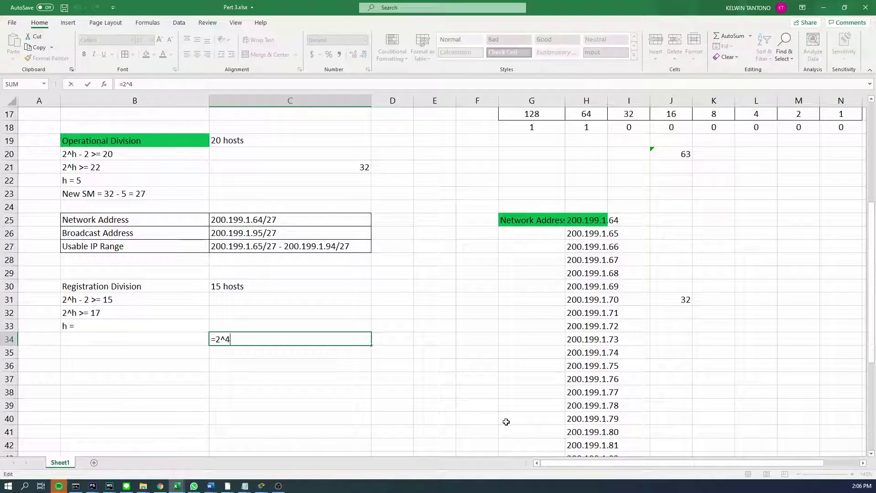
type("5")
key("Return")
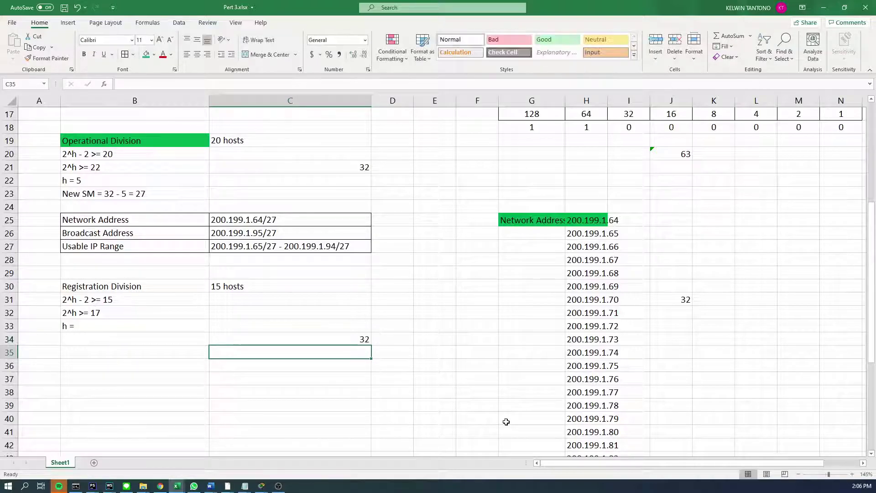
Complete the Registration Division host-bit line in B33 as "h = 5".
left_click(115, 313)
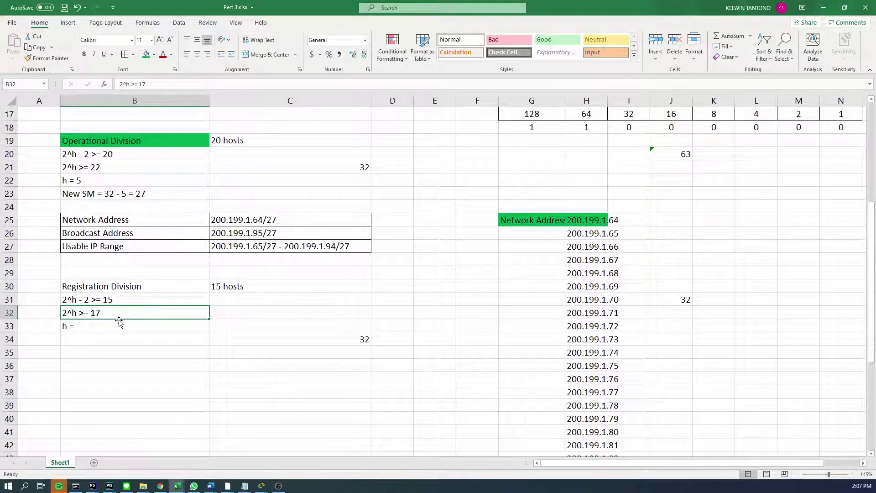
double_click(123, 326)
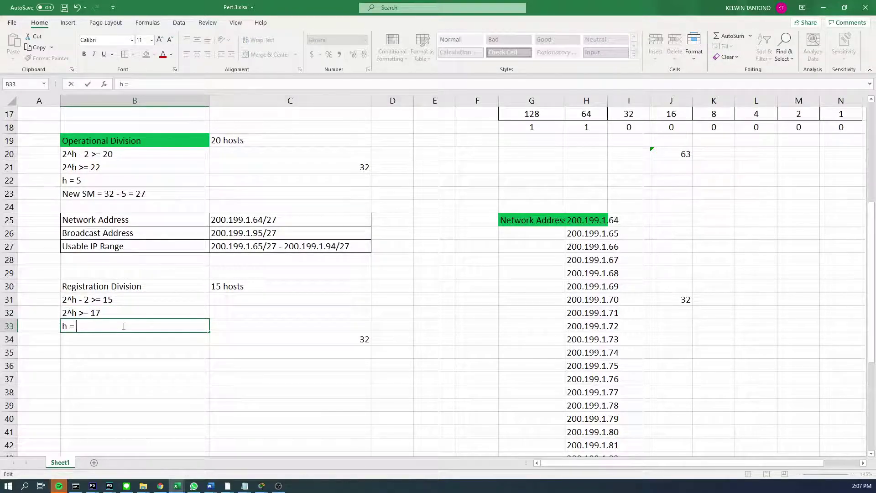
type("5")
key("Return")
Enter "New SM = 32 - 5 = 27" in B34 and save the workbook.
scroll(143, 327, "down", 1)
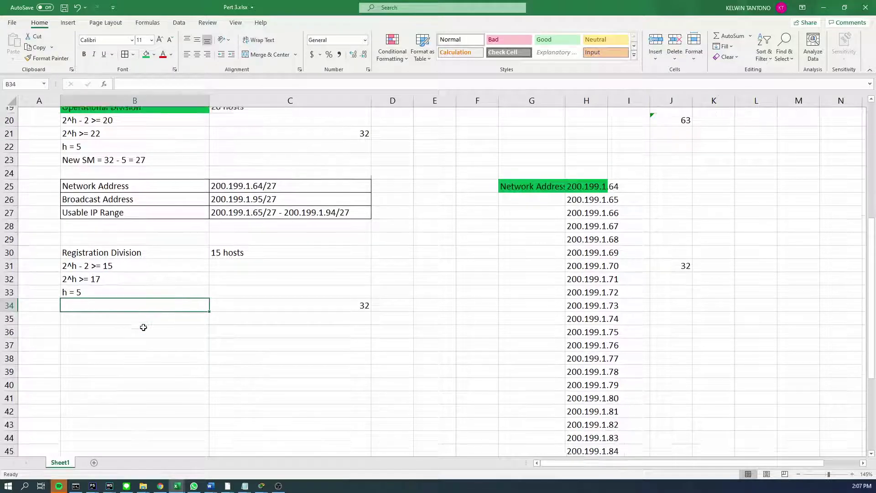
type("New")
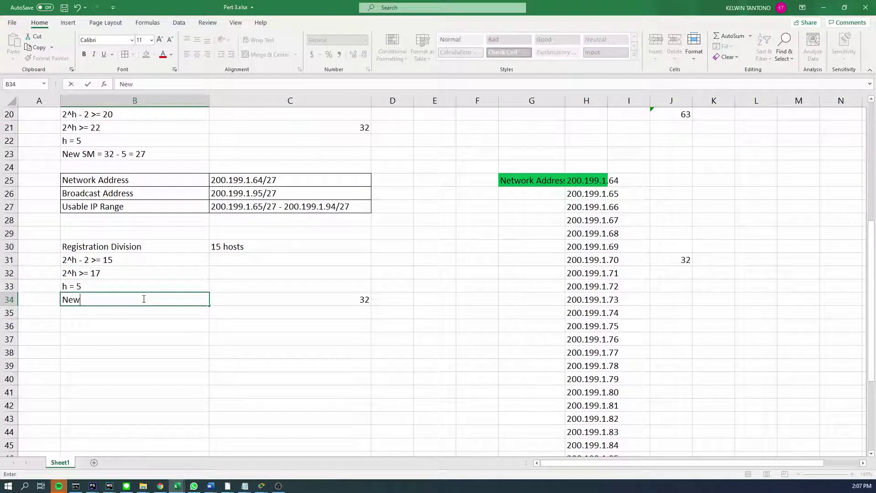
type(" SM<")
key("Return")
key("ctrl+s")
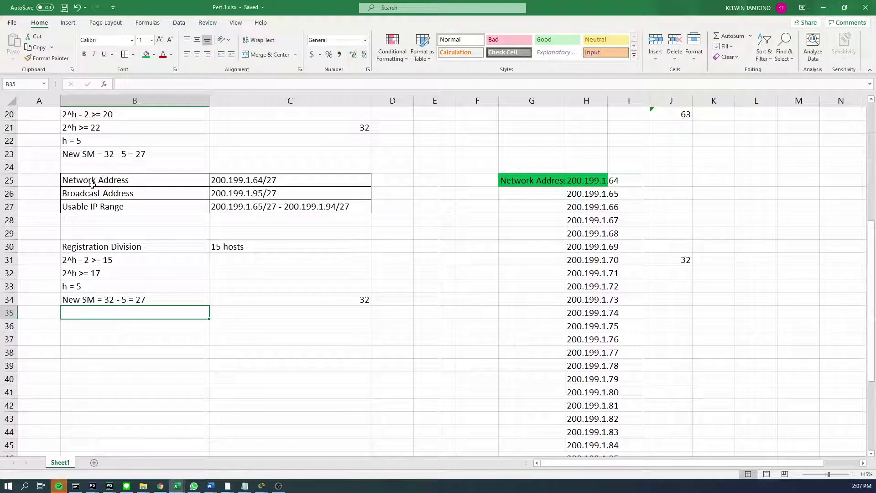
Copy the Operational Division address table from B25:C27 into the Registration Division section starting at B36.
left_click_drag(92, 184, 290, 207)
key("ctrl+c")
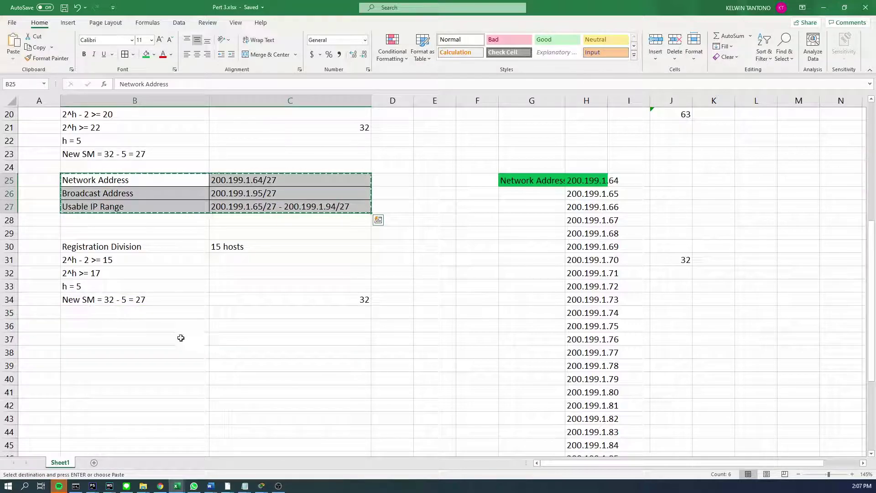
left_click(122, 326)
key("ctrl+v")
left_click(245, 339)
key("Escape")
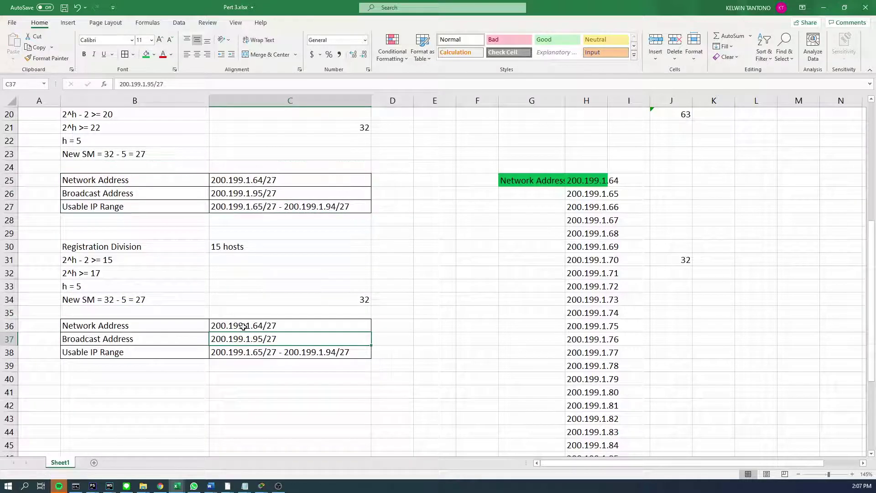
Clear the copied broadcast address and usable IP range values from C37:C38, leaving the network address as 200.199.1.64/27.
double_click(263, 325)
key("BackSpace")
key("BackSpace")
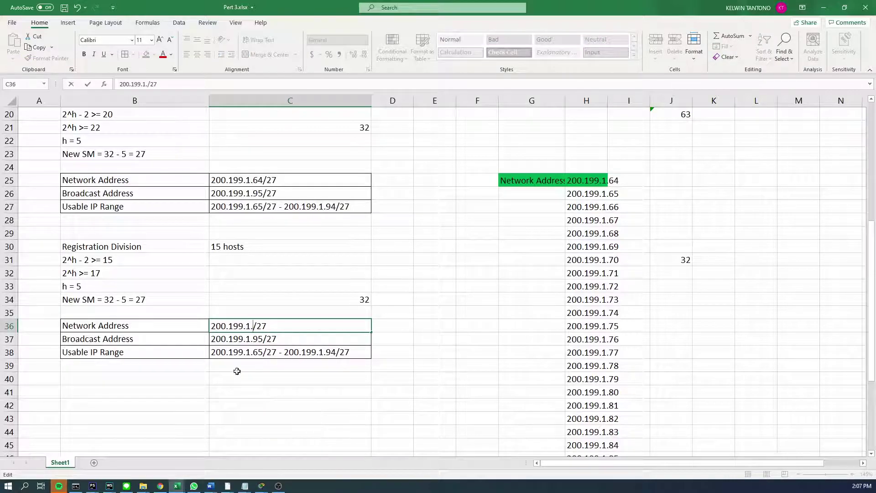
type("64")
mouse_move(239, 339)
left_mouse_down()
mouse_move(237, 365)
mouse_move(239, 349)
left_mouse_up()
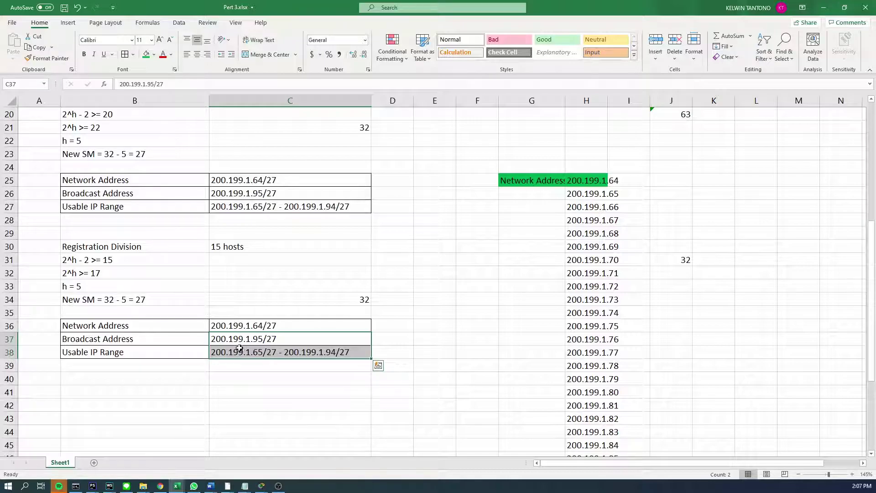
key("Delete")
left_click(243, 327)
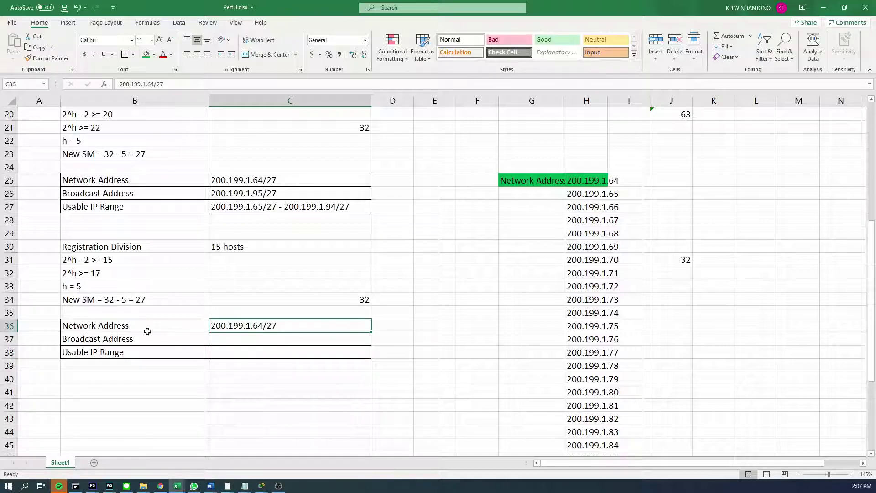
Set the Registration Division network address in C36 to 200.199.1.96/27, following on from the Operational Division's broadcast address.
scroll(140, 229, "up", 2)
scroll(156, 328, "down", 1)
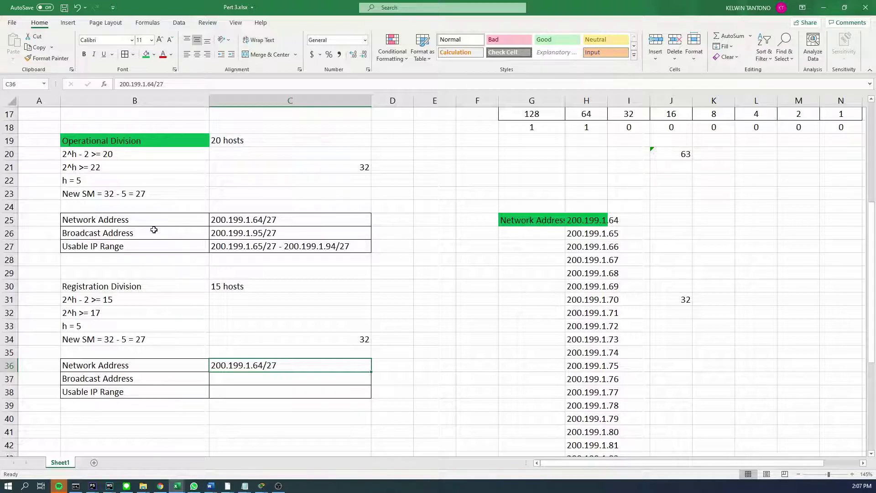
left_click_drag(154, 229, 276, 240)
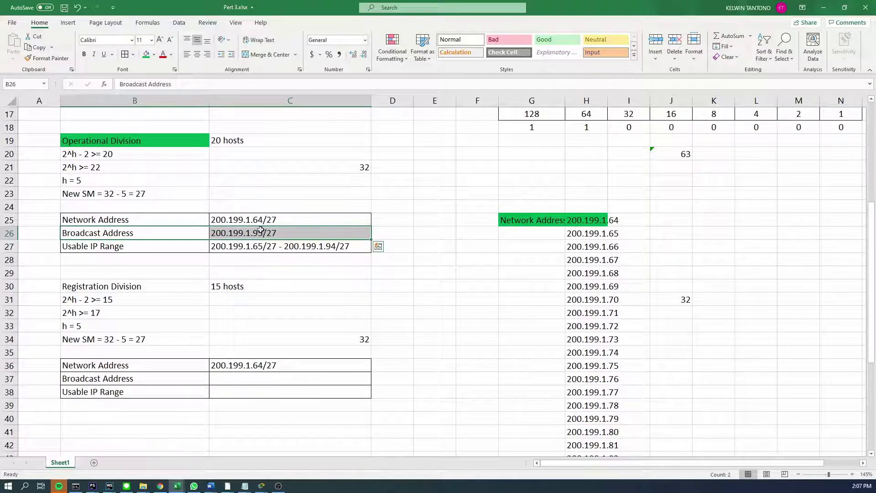
double_click(267, 365)
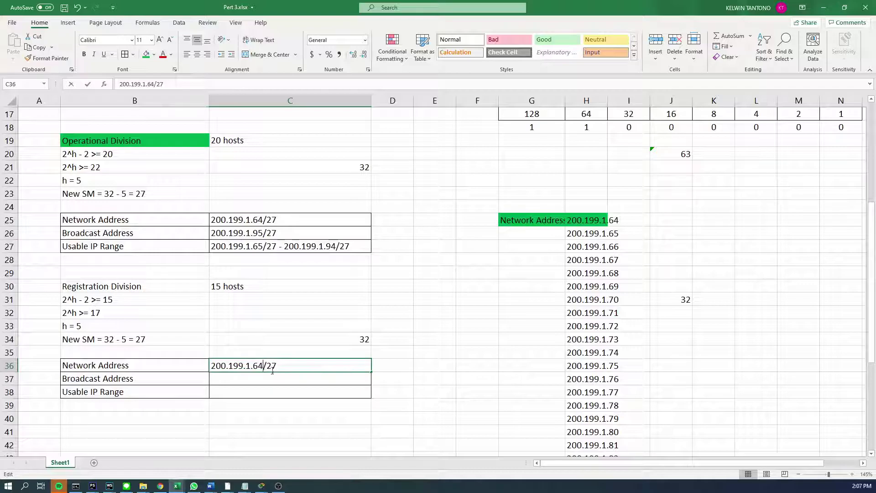
key("BackSpace")
key("BackSpace")
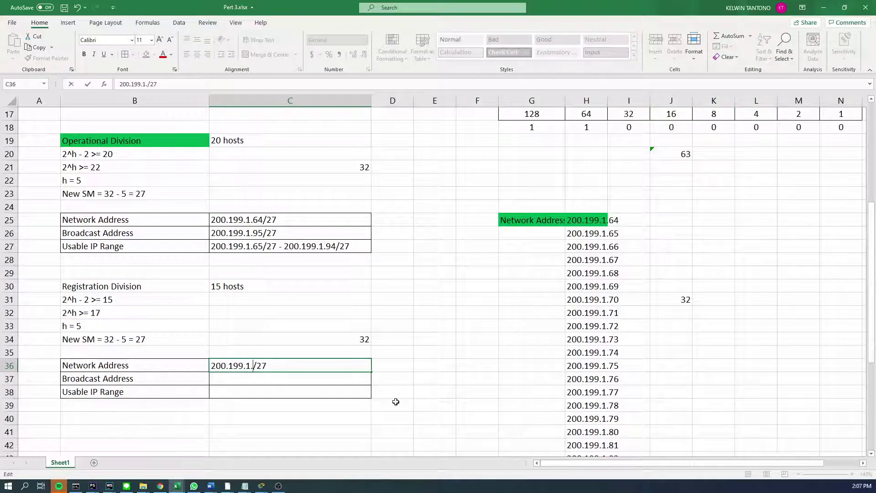
type("96")
key("ctrl+Return")
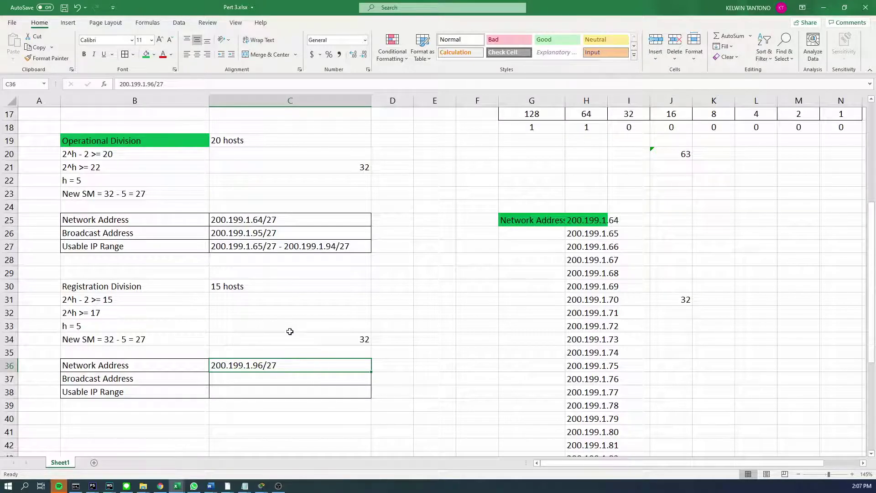
Copy the network address from C36 into C37 and change it to the broadcast address 200.199.1.127/27.
left_click(143, 380)
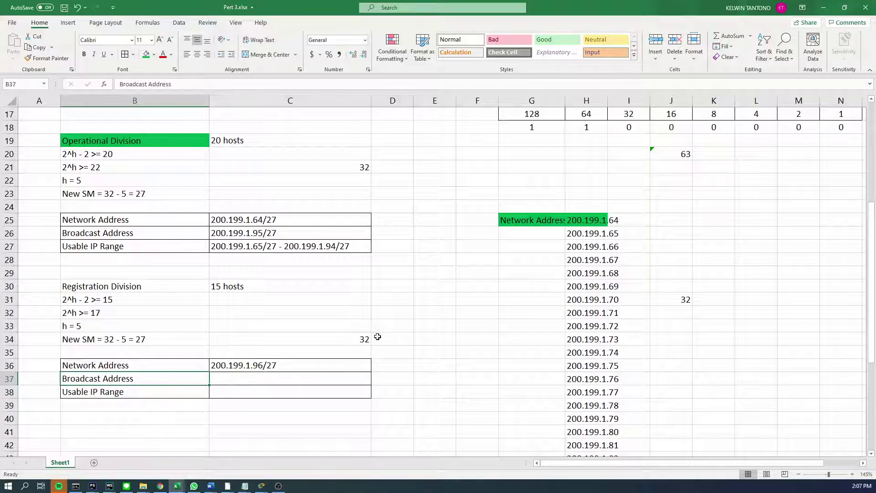
left_click(276, 365)
key("ctrl+c")
left_click(310, 379)
key("ctrl+v")
key("Escape")
key("F2")
key("Left")
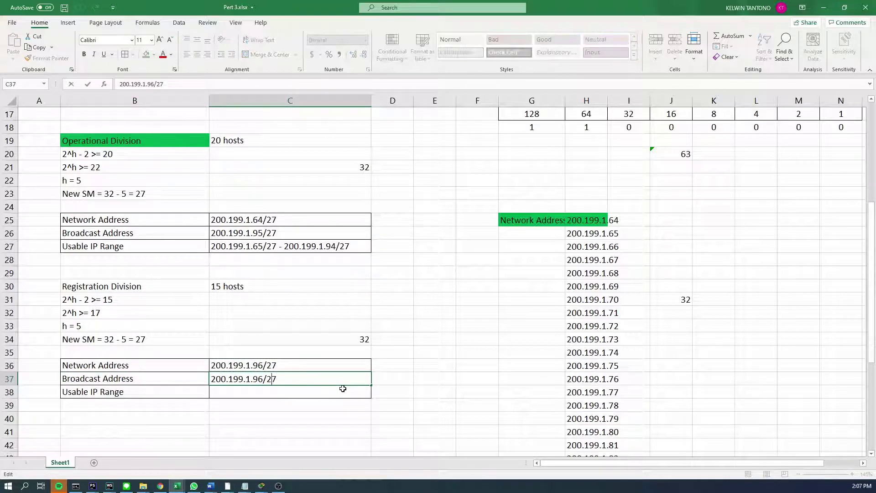
key("BackSpace")
key("BackSpace")
type("127")
key("Return")
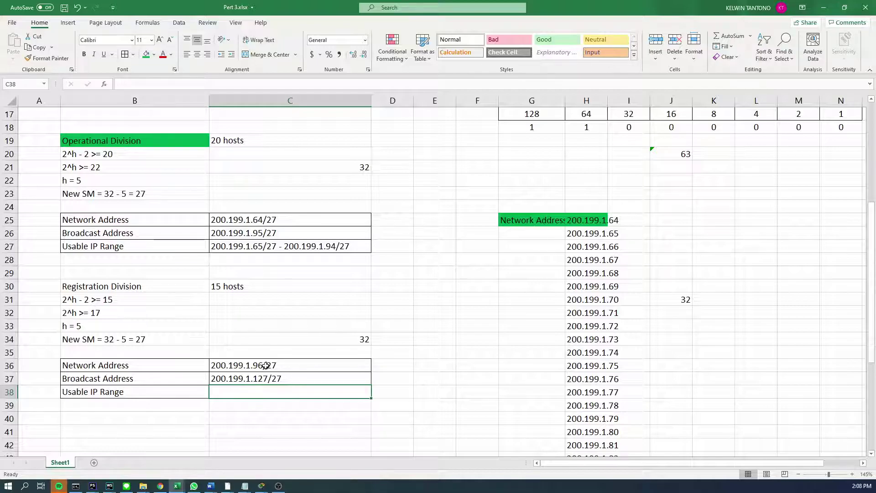
Enter the usable IP range "200.199.1.97/27 - 200.199.1.126/27" in C38 and save the workbook.
left_click(166, 370)
key("Down")
key("Down")
left_click(161, 376)
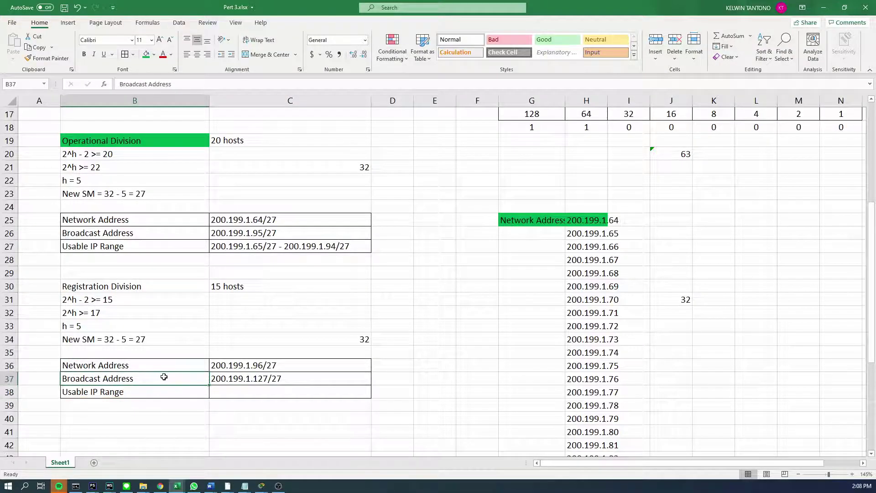
left_click(257, 393)
type("2")
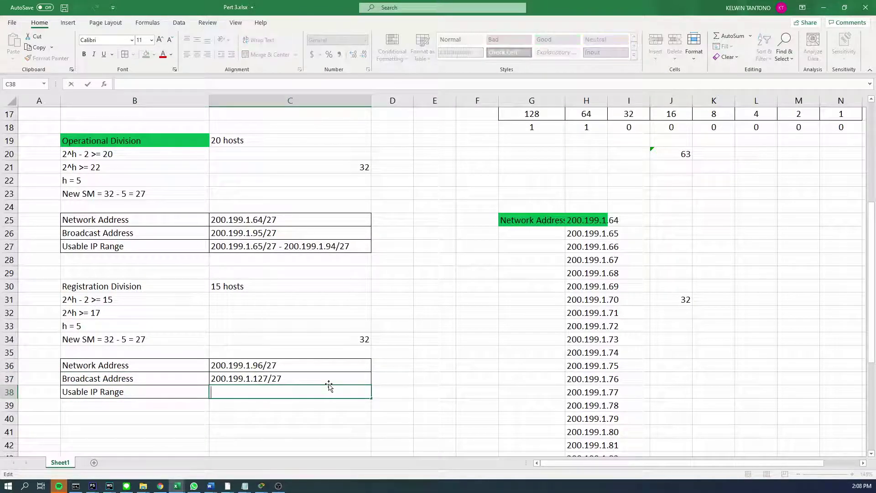
type("00.199.1.97")
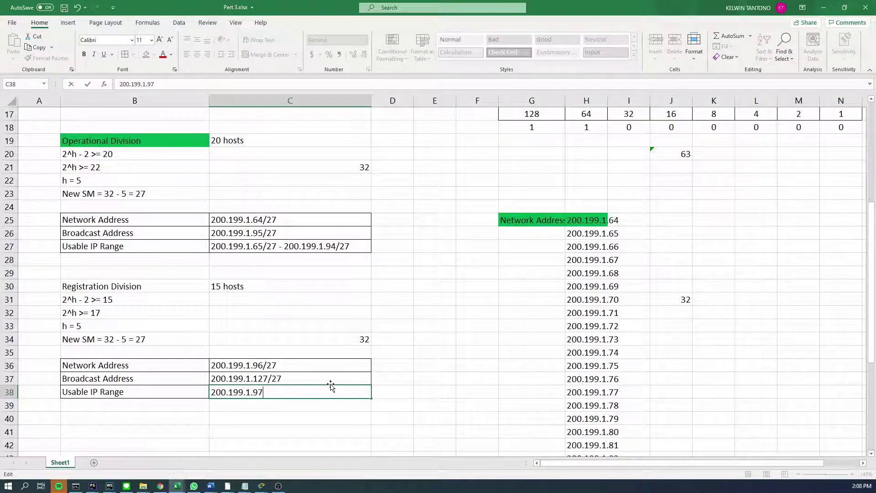
type("/27 - 200.199.1.126/25")
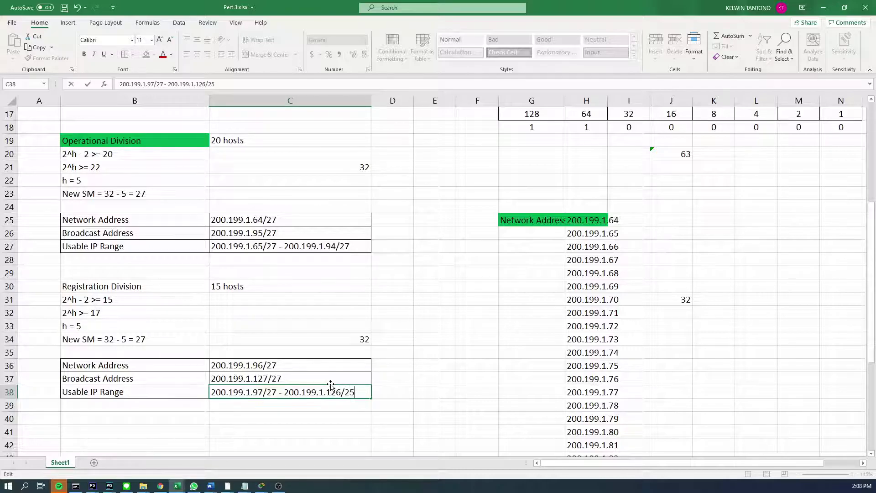
key("BackSpace")
type("7")
key("Return")
key("ctrl+s")
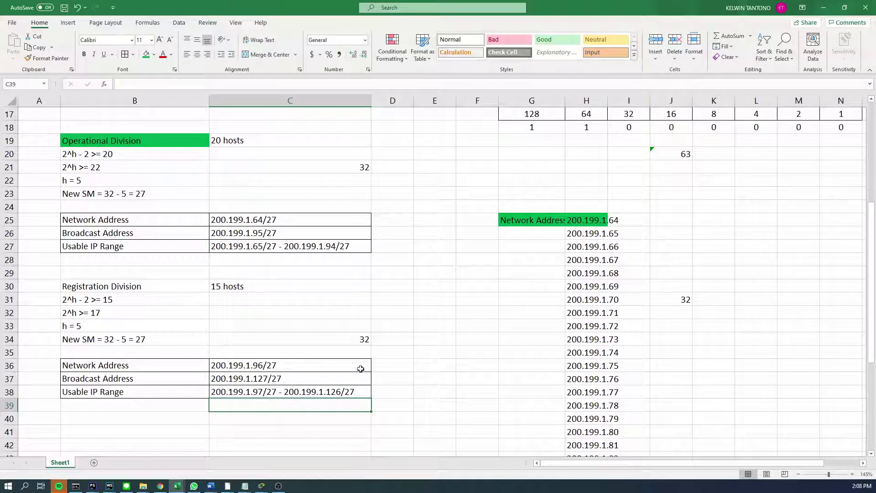
Review the worksheet's division tables, switch to the Word document O1-CPEN6098-CP01-03.docx and examine its IP address ranges for each division.
scroll(343, 363, "down", 1)
scroll(340, 363, "up", 6)
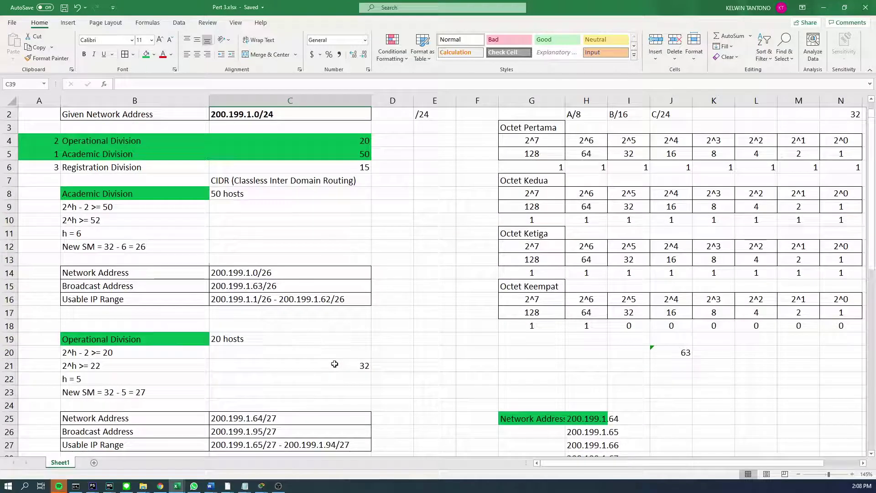
scroll(336, 363, "down", 4)
key("alt+Tab")
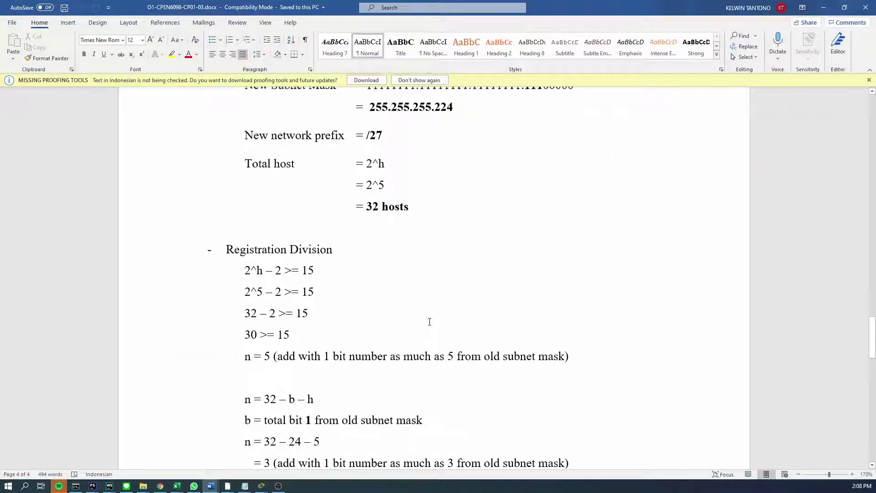
scroll(429, 321, "down", 3)
scroll(429, 326, "down", 7)
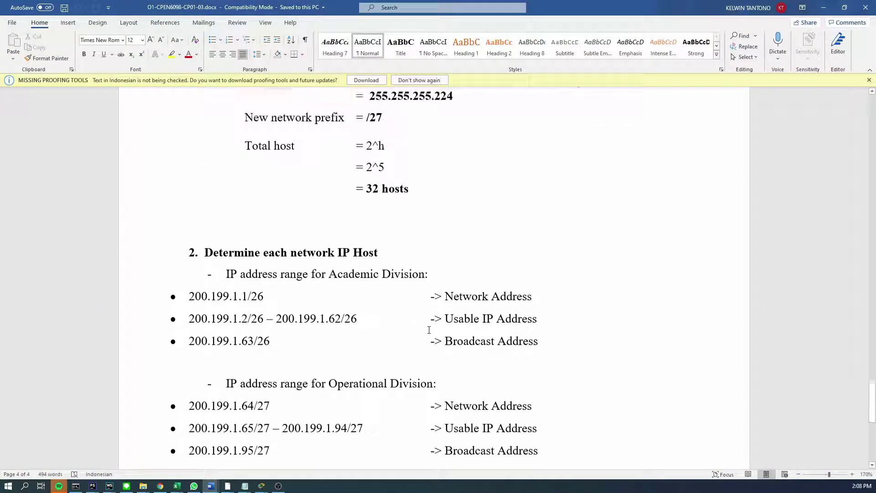
scroll(427, 332, "up", 1)
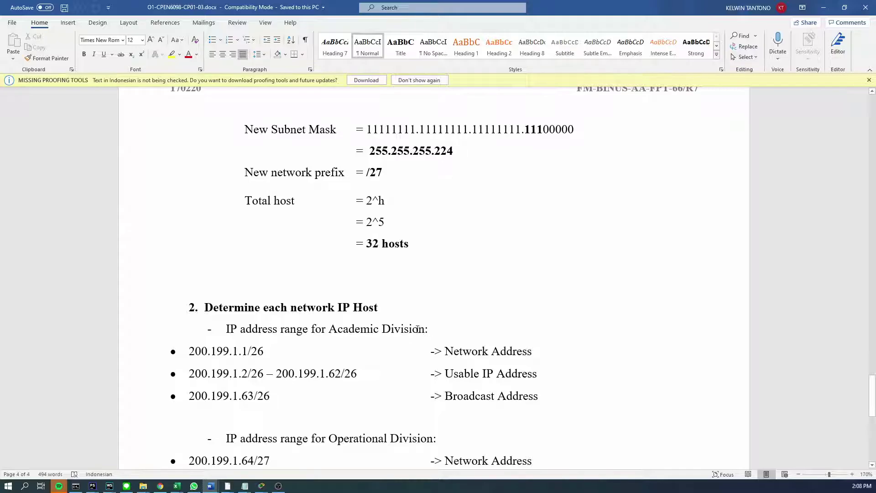
scroll(417, 329, "down", 2)
scroll(415, 331, "up", 2)
scroll(413, 333, "down", 3)
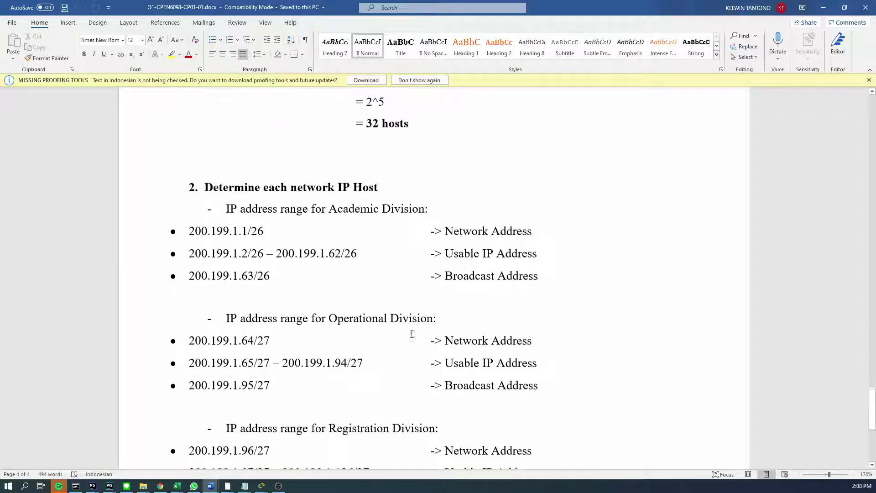
Compare the Academic Division's network, usable and broadcast addresses in the Word document with those in the Pert 3.xlsx worksheet.
scroll(412, 334, "down", 3)
scroll(320, 315, "up", 2)
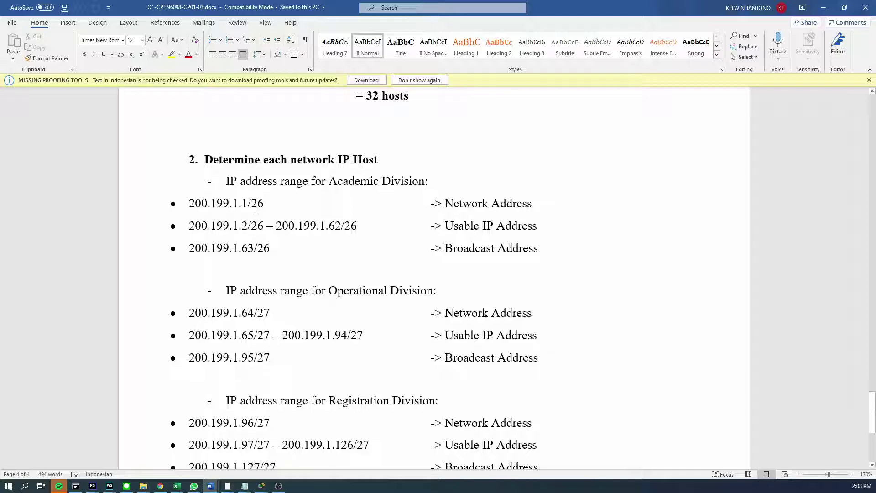
key("alt+Tab")
scroll(274, 201, "up", 2)
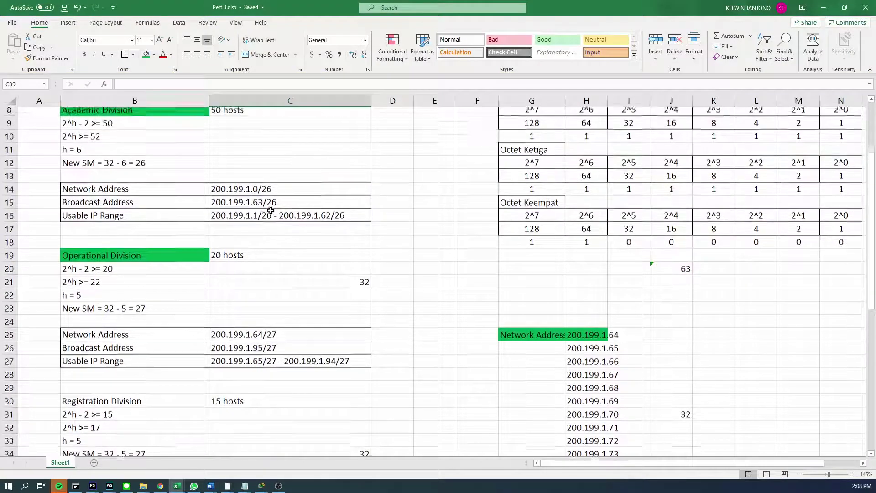
key("alt+Tab")
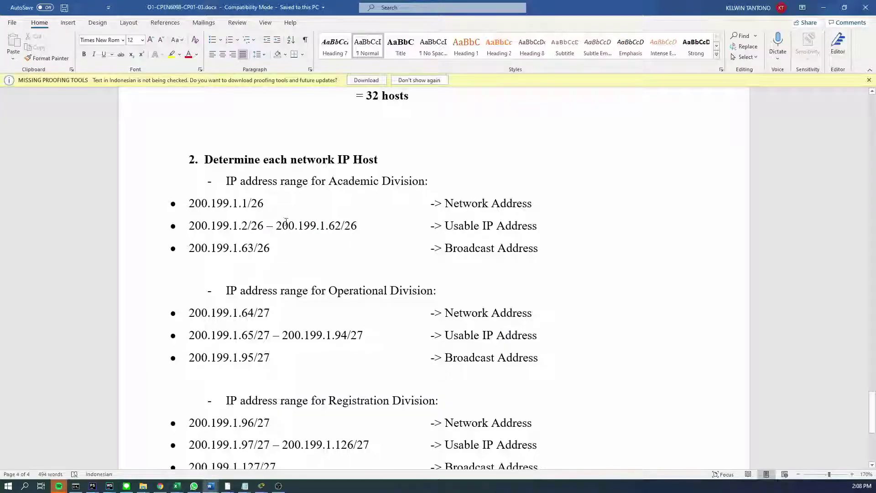
left_click(317, 205)
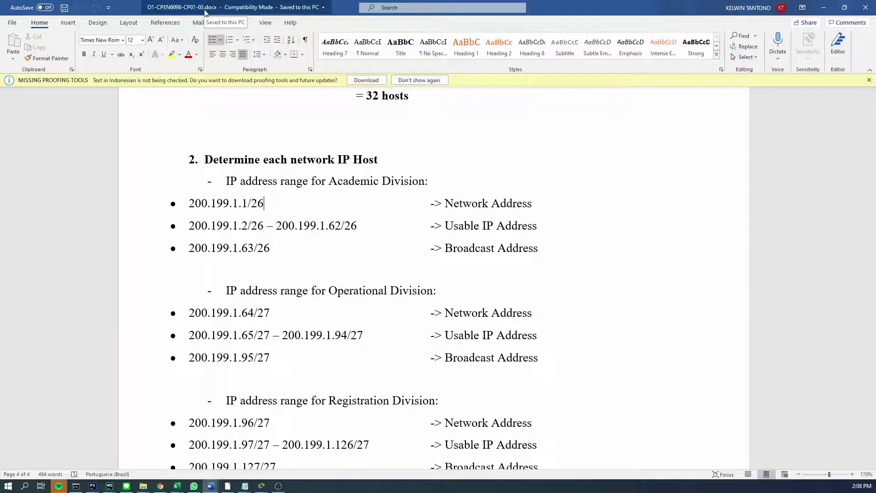
scroll(274, 215, "down", 1)
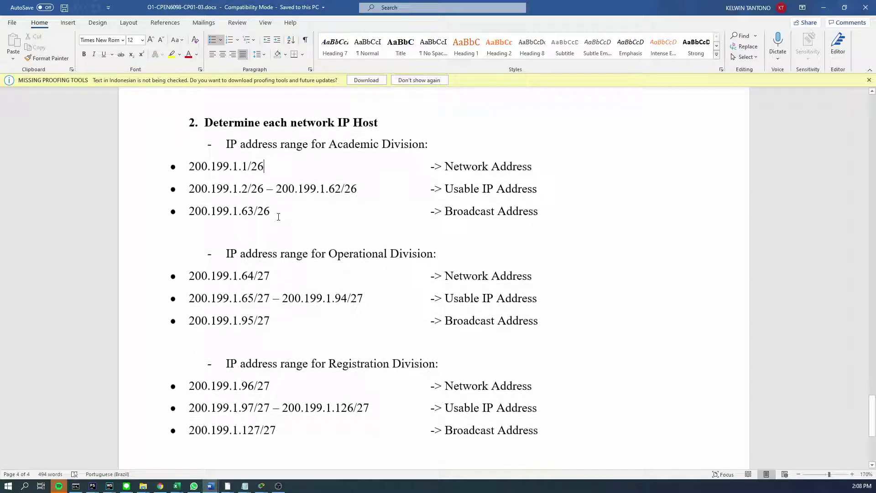
scroll(274, 215, "up", 1)
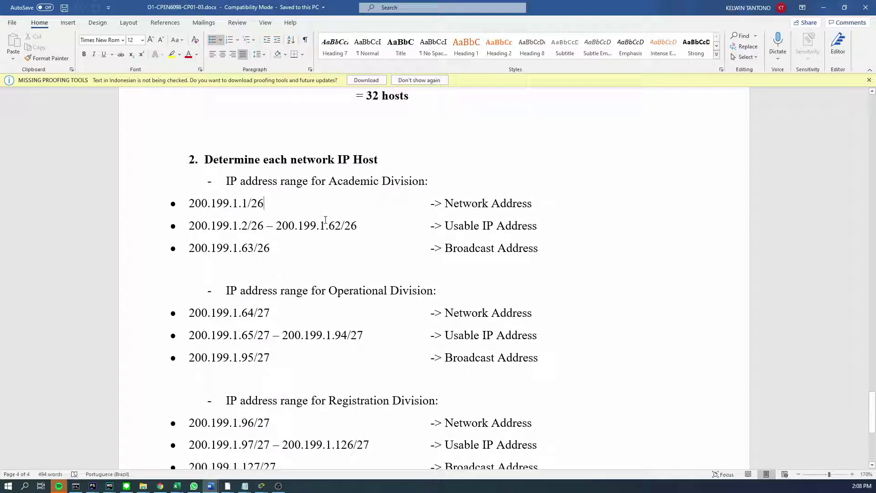
scroll(321, 216, "down", 2)
scroll(319, 218, "up", 1)
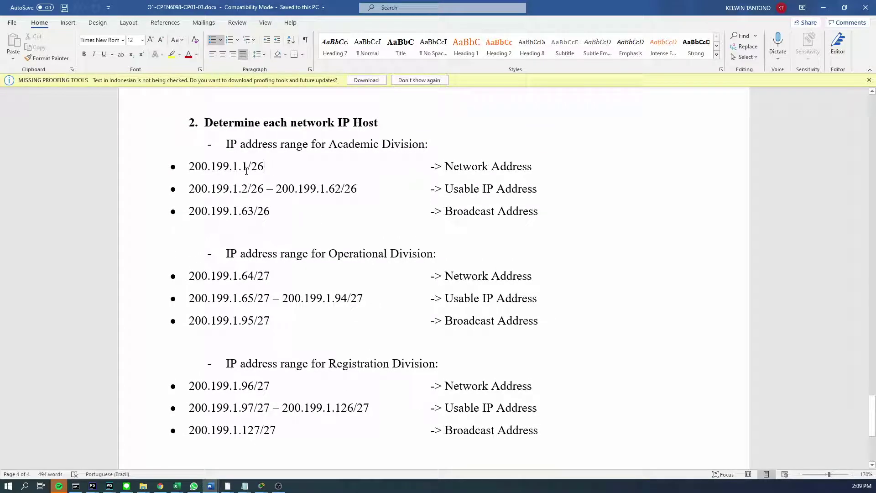
Check the Academic Division network address in worksheet cell C14 against the network address given in the Word document.
key("alt+Tab")
scroll(290, 206, "up", 1)
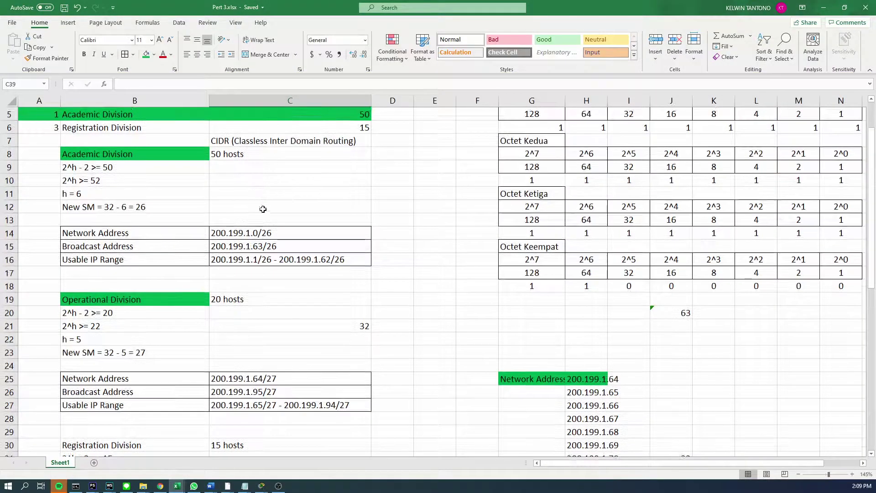
left_click(277, 229)
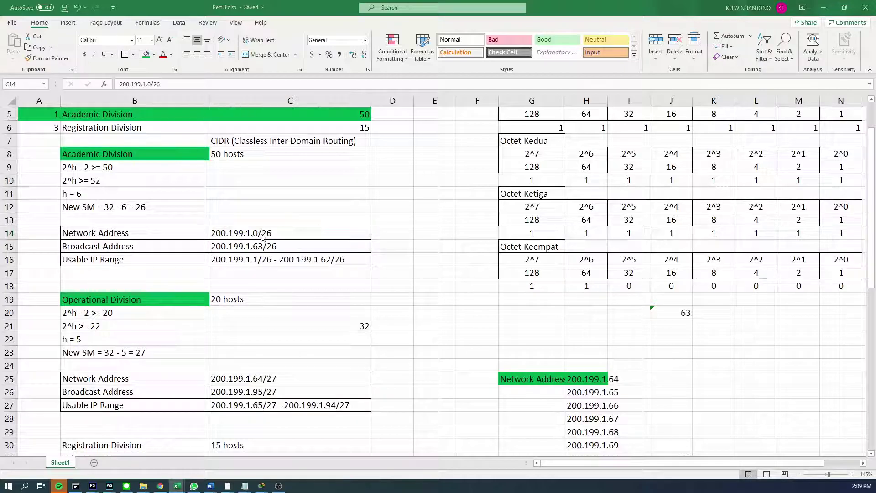
key("alt+Tab")
key("alt+Tab")
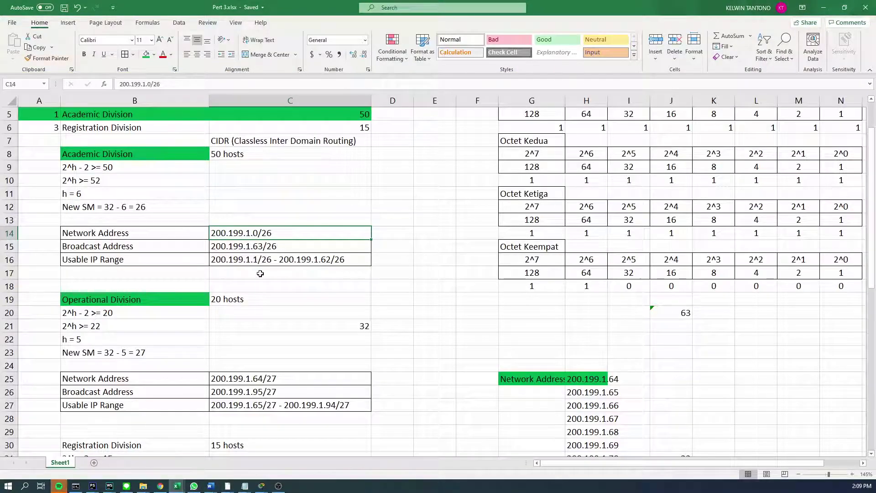
key("alt+Tab")
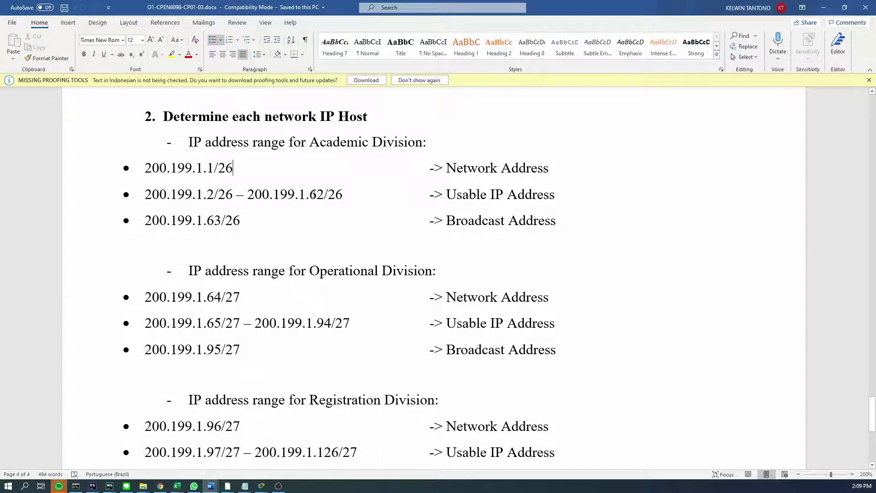
key("alt+Tab")
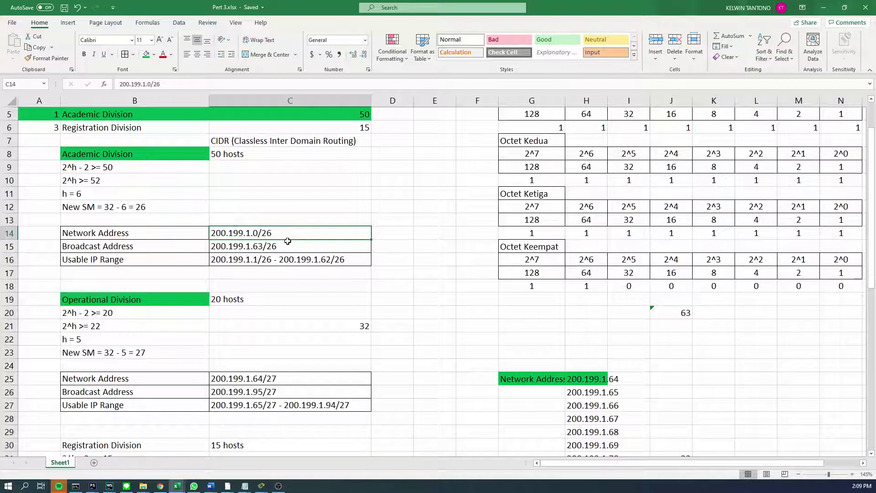
key("alt+Tab")
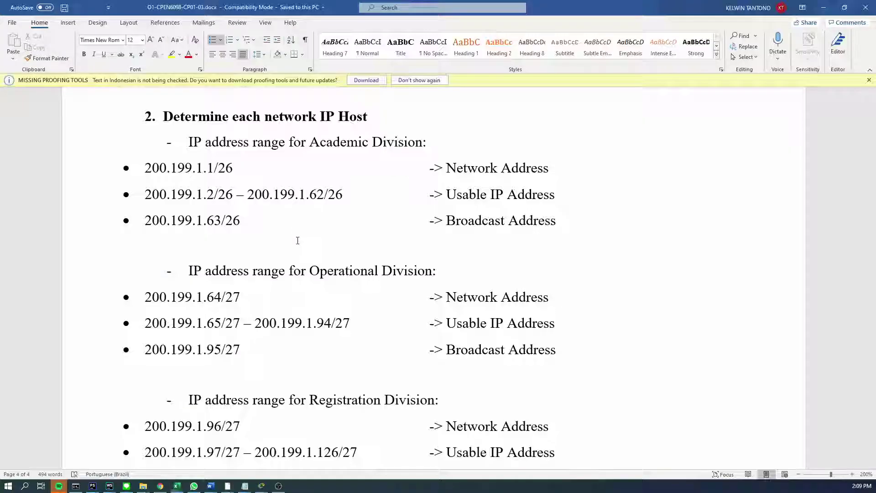
Review the Word document's subnet mask calculations and trace them back to the given network address in the VLSM example case.
scroll(309, 214, "up", 5)
scroll(313, 232, "up", 8)
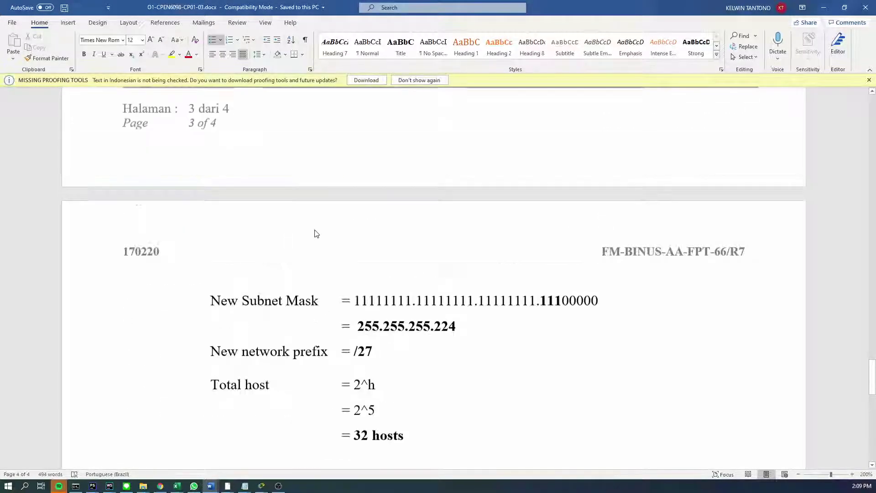
scroll(317, 233, "down", 2, "ctrl")
scroll(317, 235, "up", 15)
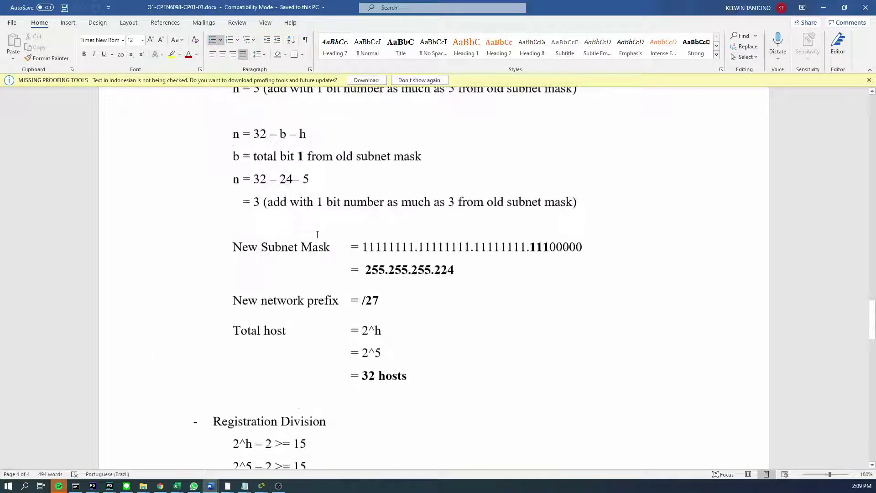
scroll(317, 234, "up", 3)
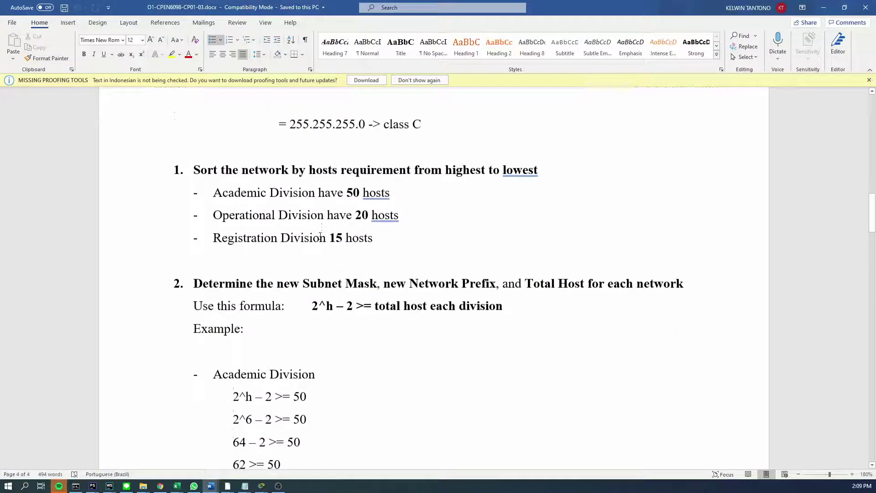
scroll(320, 235, "down", 5)
scroll(321, 237, "down", 9)
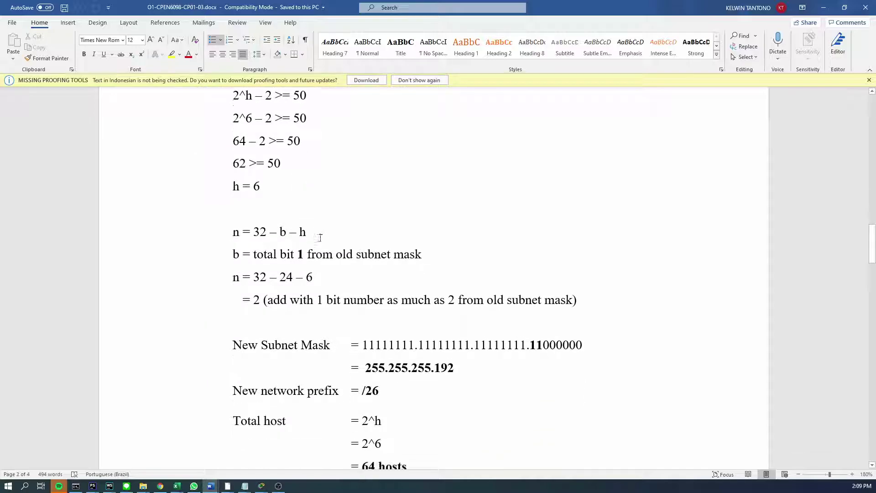
scroll(319, 241, "down", 3)
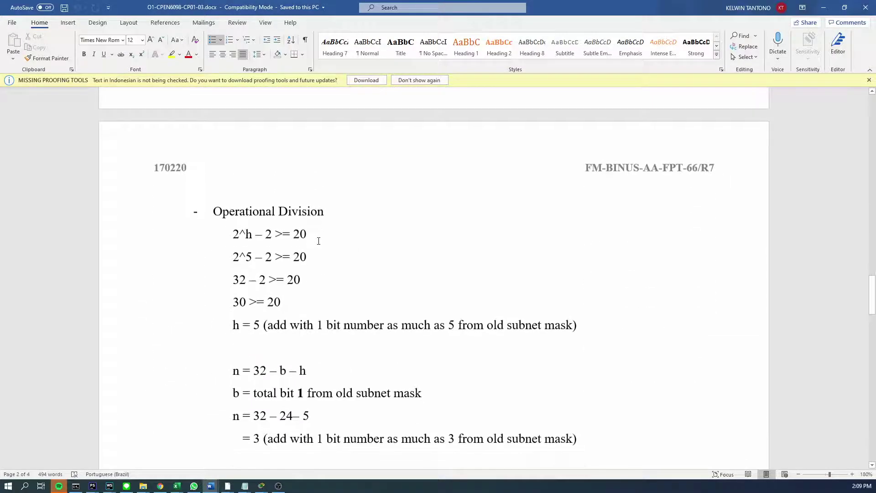
scroll(319, 241, "up", 20)
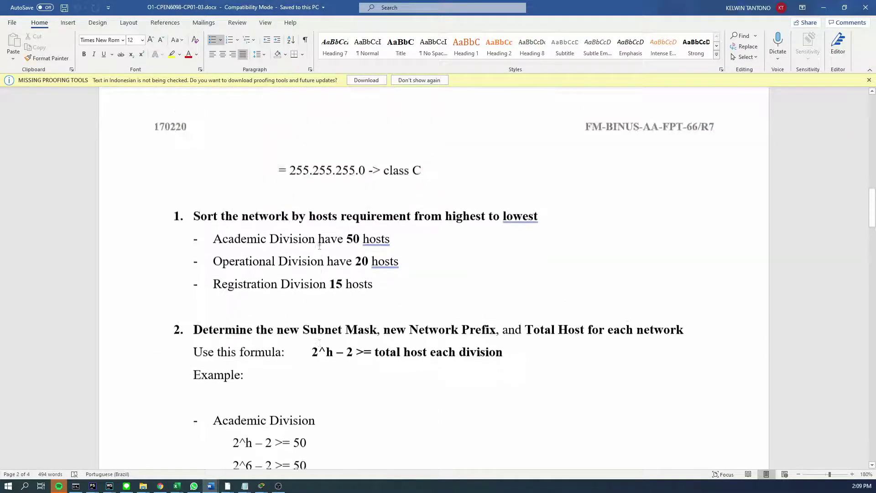
scroll(318, 267, "up", 8)
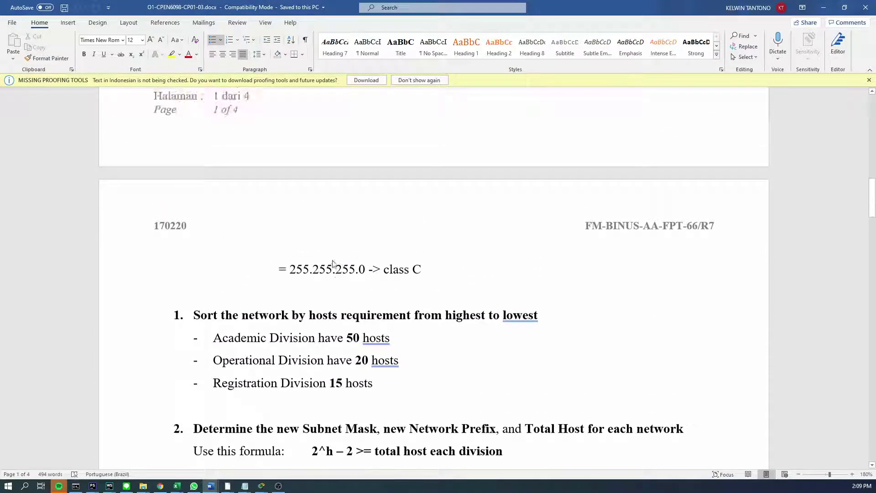
scroll(319, 265, "up", 10)
scroll(299, 210, "down", 8)
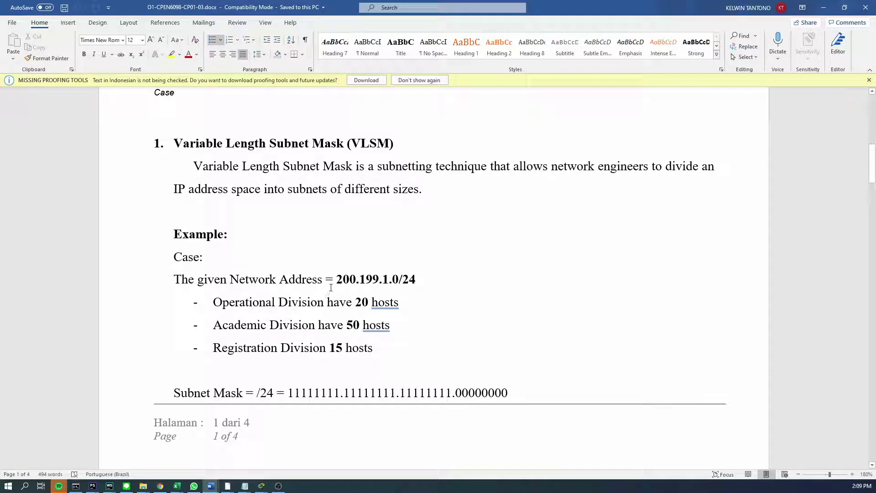
left_click_drag(326, 281, 430, 287)
left_click(413, 299)
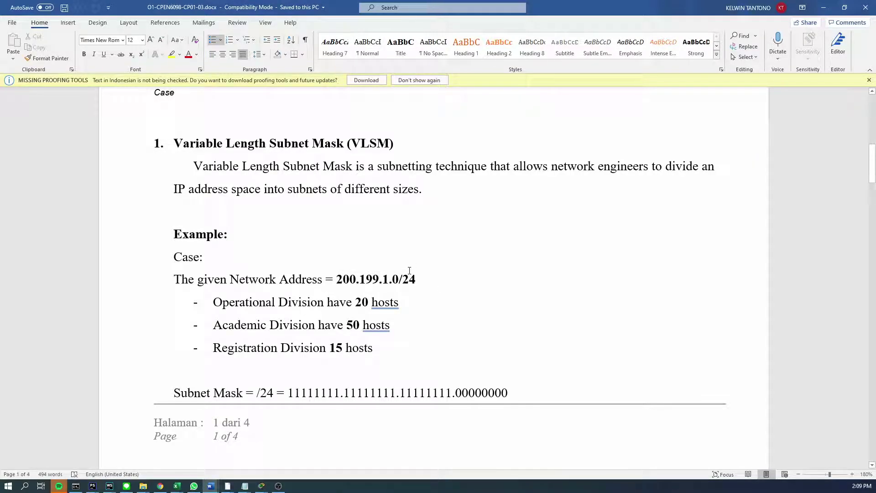
Reread the document's division calculations through to the address ranges under "Determine each network IP Host".
scroll(410, 270, "down", 3)
scroll(408, 272, "down", 15)
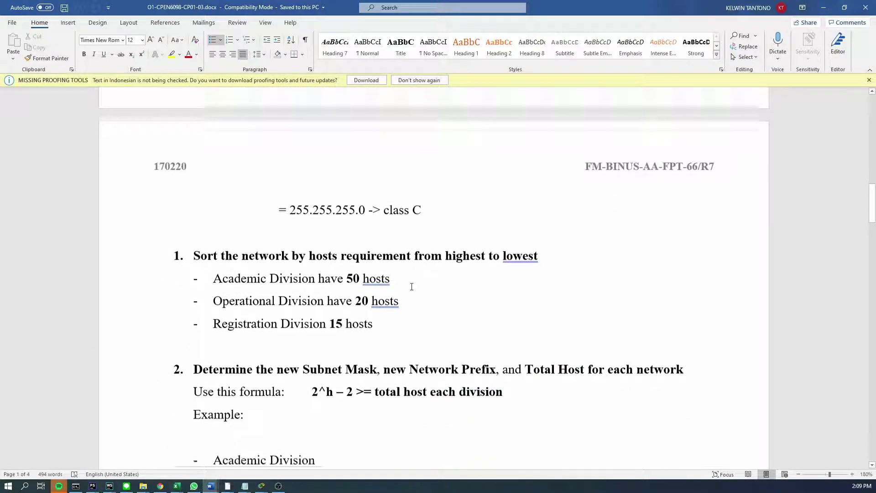
scroll(411, 289, "down", 10)
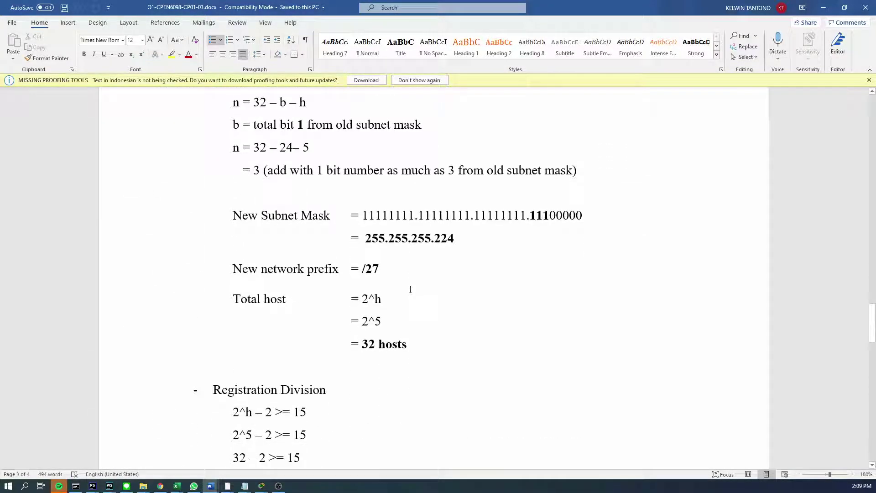
scroll(408, 295, "down", 15)
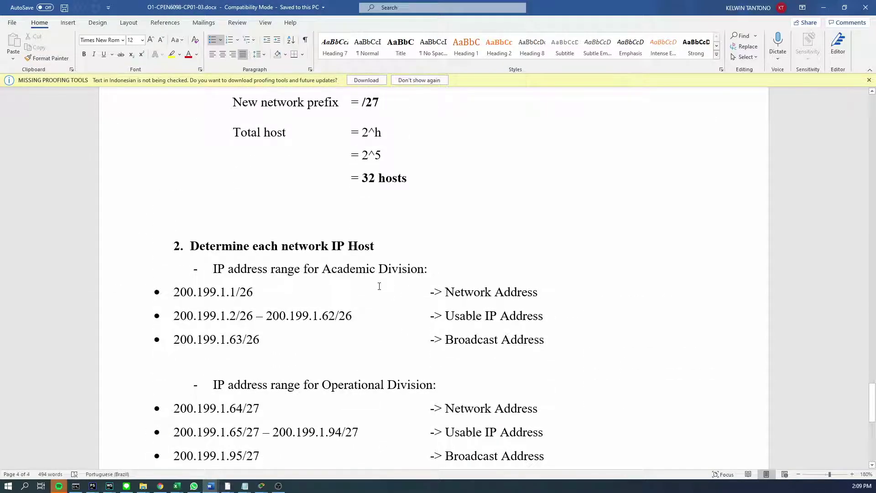
scroll(382, 285, "down", 3)
scroll(379, 286, "down", 1)
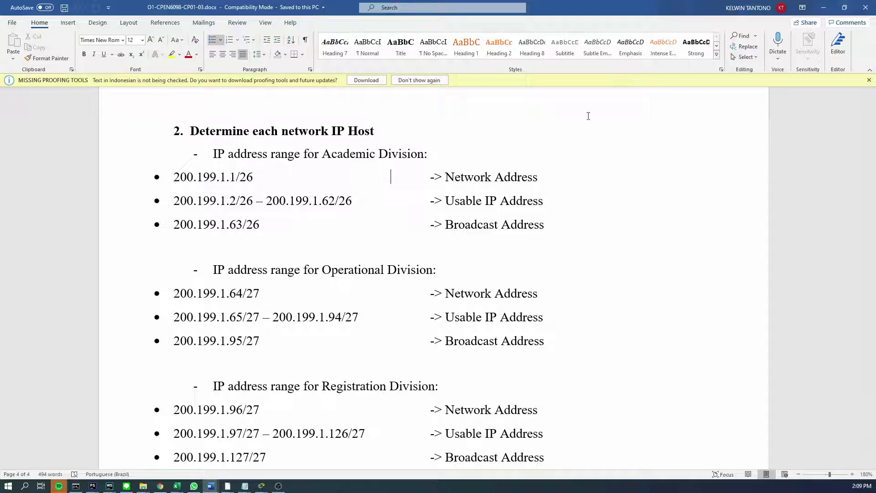
Return to the Excel worksheet, set the Academic Division network address in C14 to 200.199.1.1/26 and check it against the given network address.
left_click(824, 7)
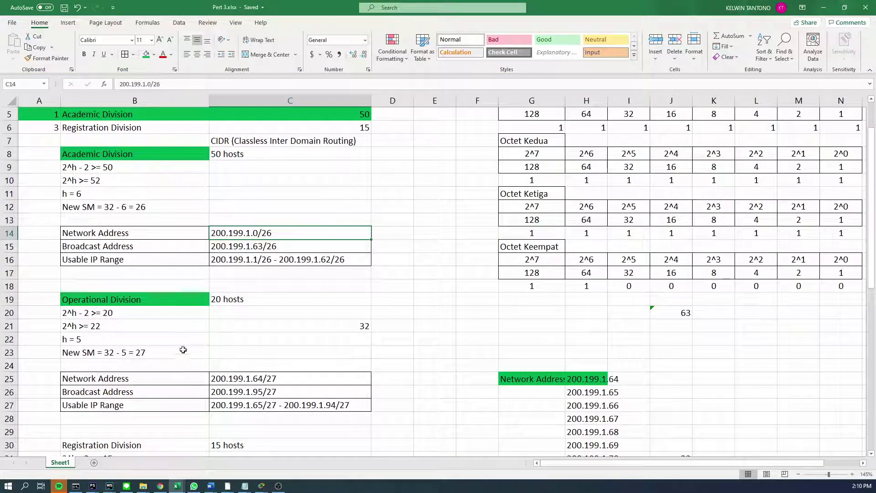
double_click(257, 233)
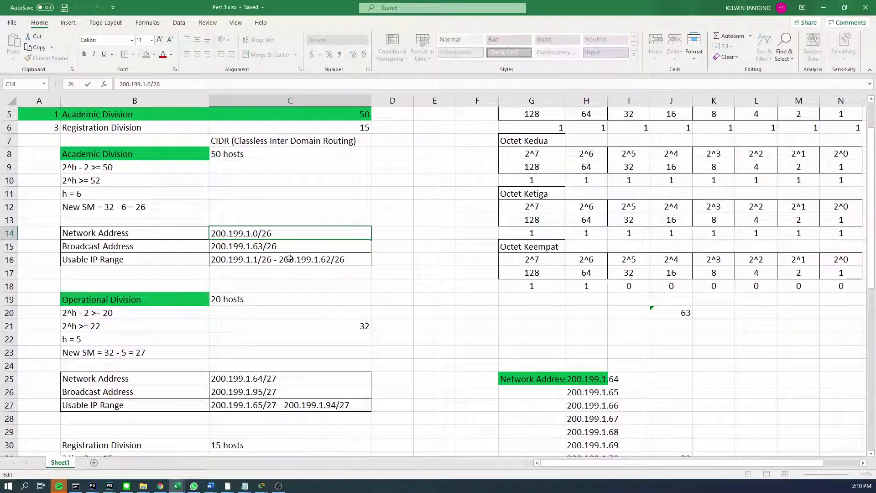
key("BackSpace")
type("1")
key("Return")
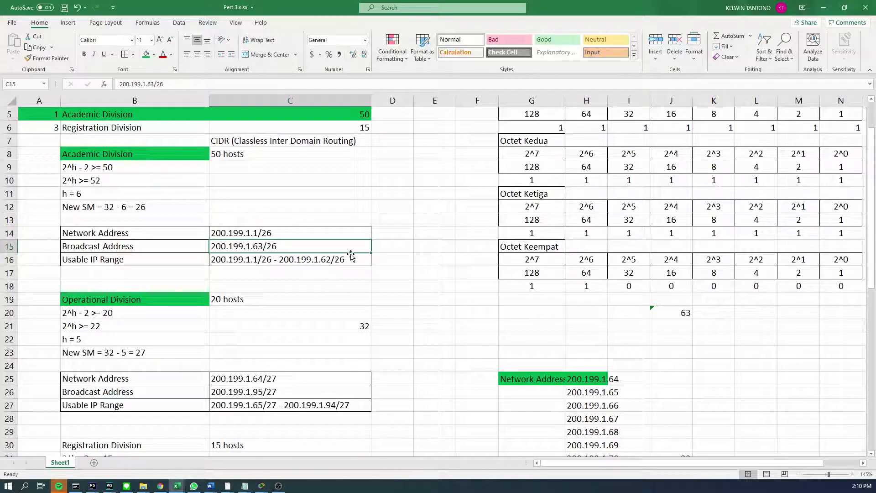
scroll(325, 237, "up", 2)
left_click_drag(145, 130, 291, 127)
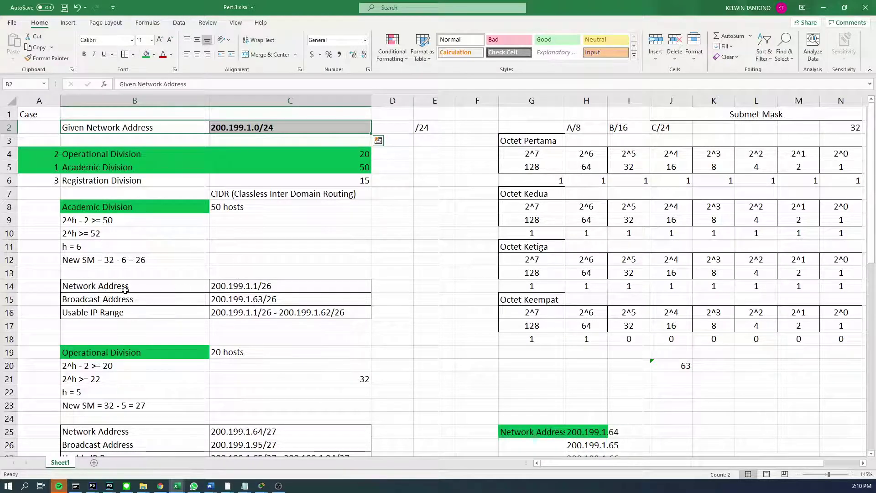
left_click(213, 287)
scroll(255, 241, "down", 1)
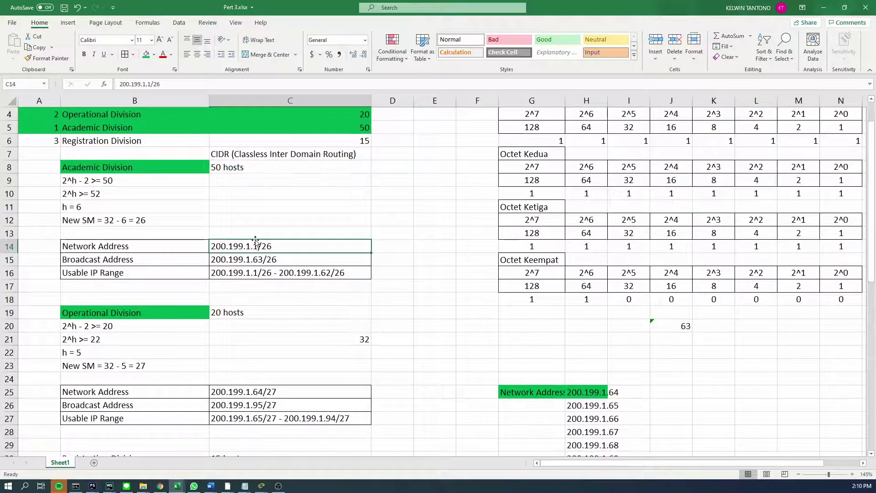
Change the start of the Academic Division's usable IP range in C16 so it reads "200.199.1.2/26 - 200.199.1.62/26".
double_click(253, 273)
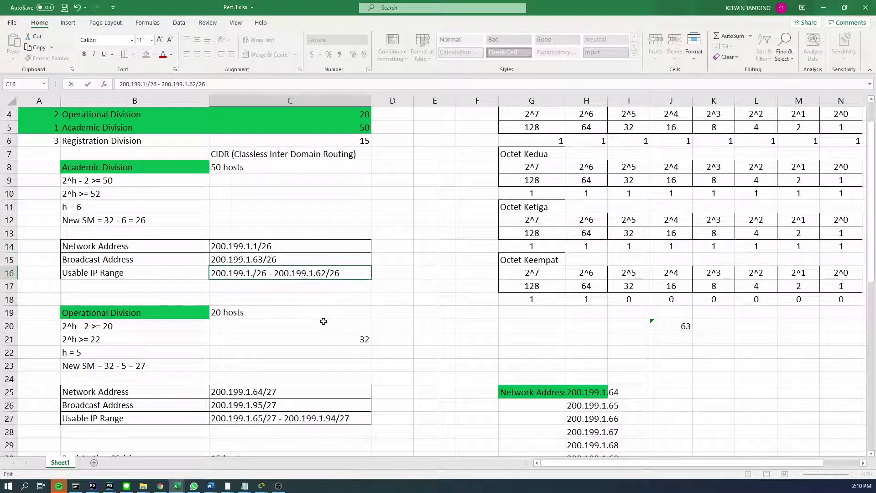
type("2")
key("Home")
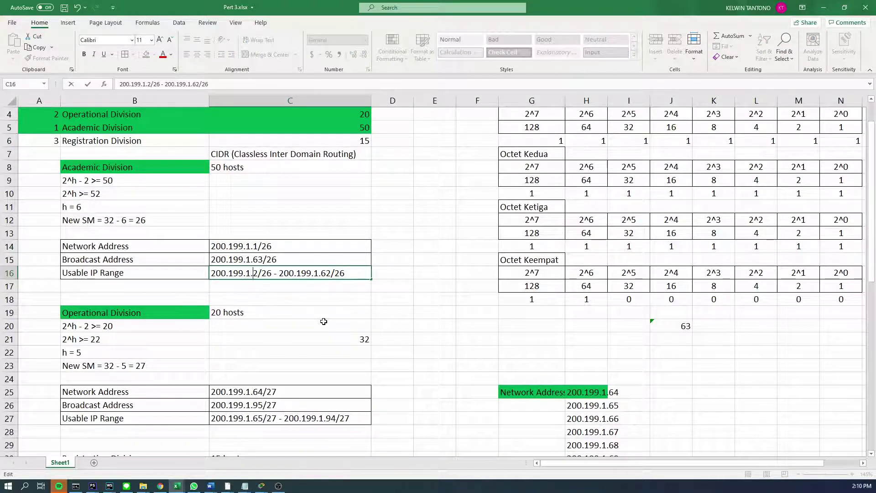
key("Return")
left_click(256, 272)
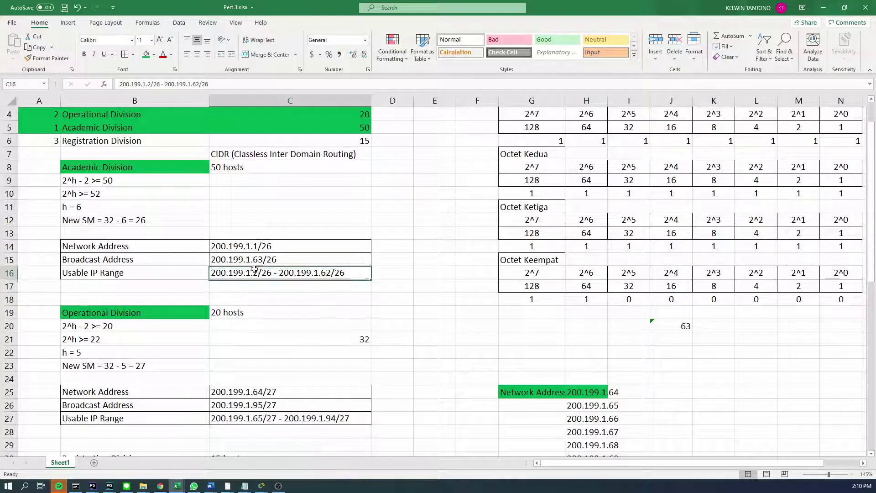
scroll(277, 267, "down", 1)
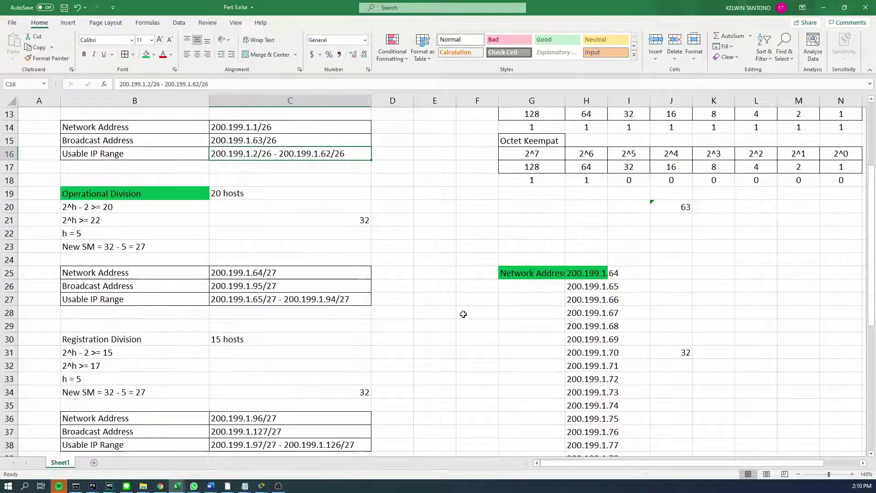
Widen column H to fit the full addresses and change the list's starting address in H25 to 200.199.1.1.
left_click(602, 274)
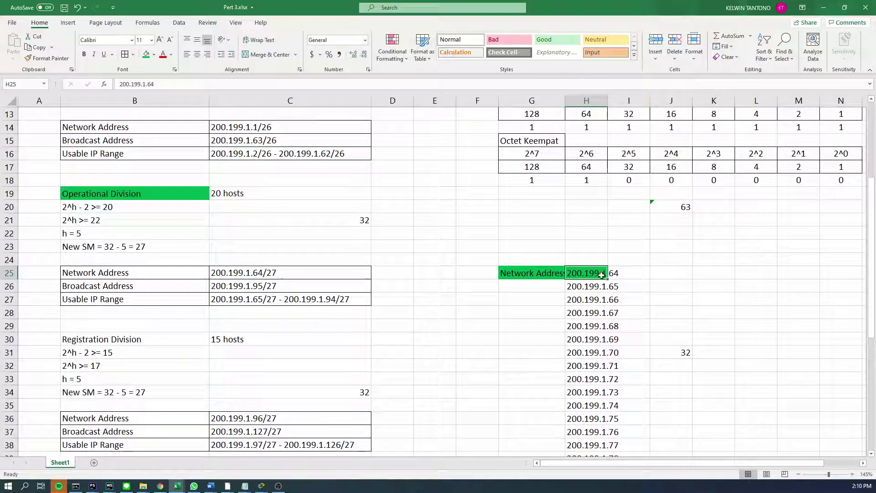
left_click(592, 244)
left_click_drag(608, 97, 628, 98)
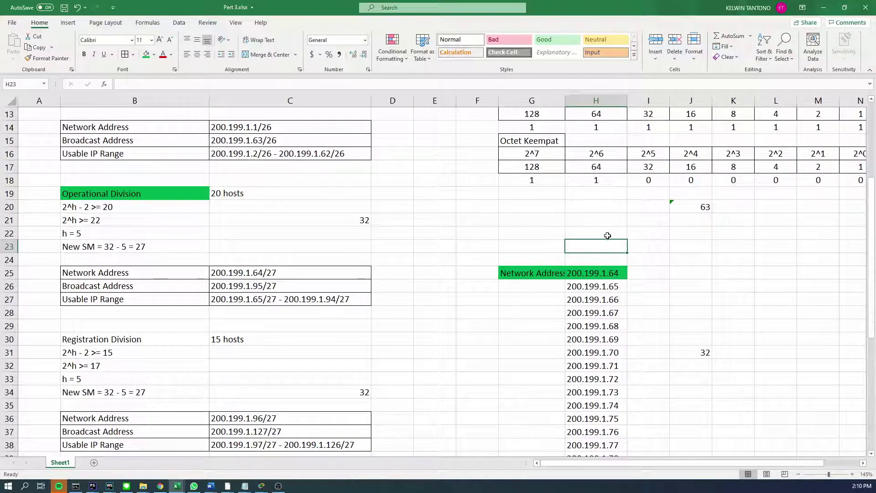
double_click(623, 276)
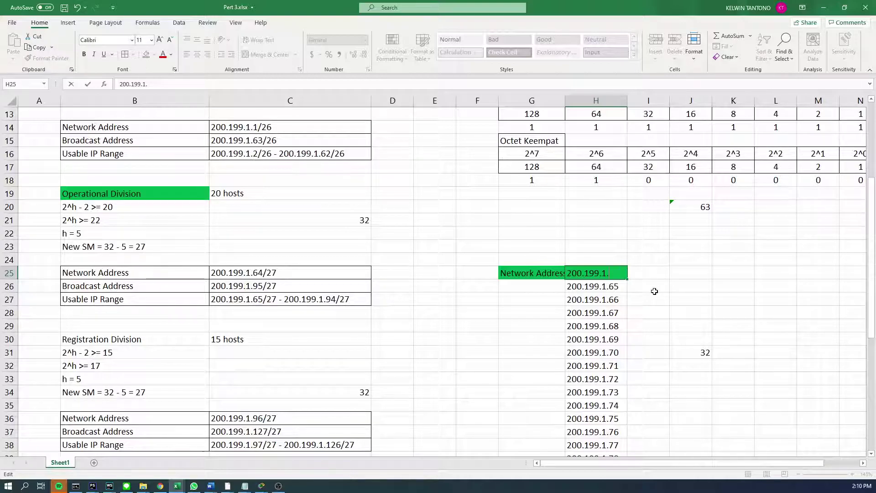
type("1")
key("Tab")
Fill the address series from H25 down to H56 so it runs from 200.199.1.1 to 200.199.1.32.
left_click(612, 273)
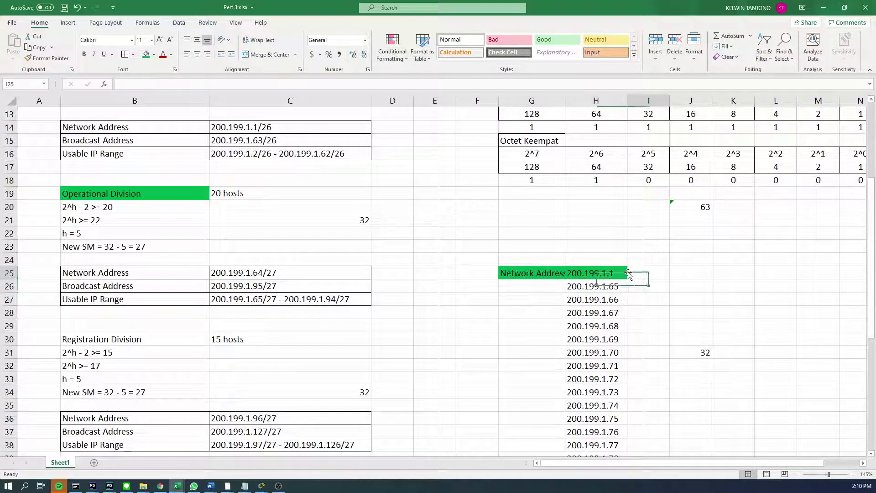
key("ctrl+shift+Down")
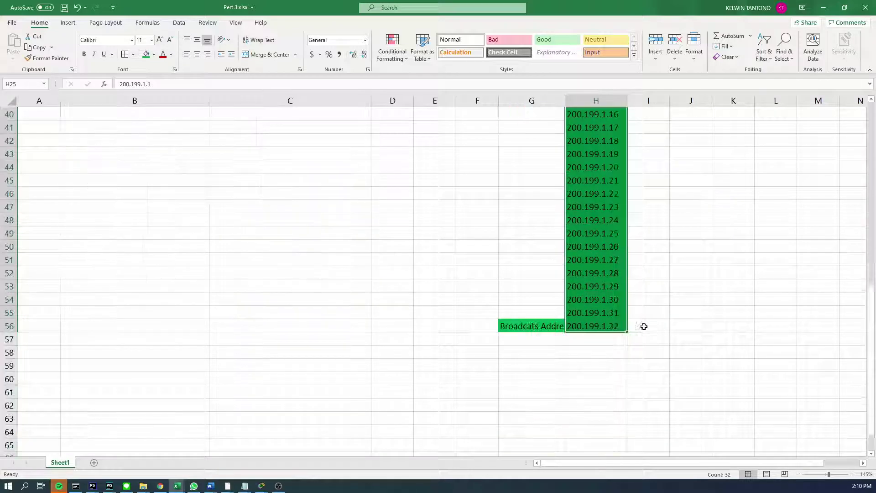
scroll(646, 329, "up", 9)
left_click(649, 320)
scroll(646, 310, "up", 3)
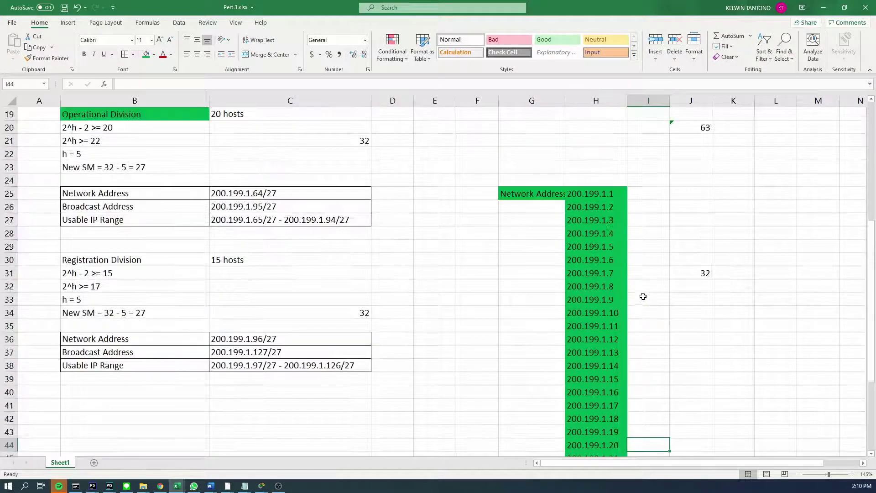
Re-enter the address count formula in J31 as =COUNTA(H25:H56).
left_click(608, 192)
left_click(638, 221)
left_click(603, 207)
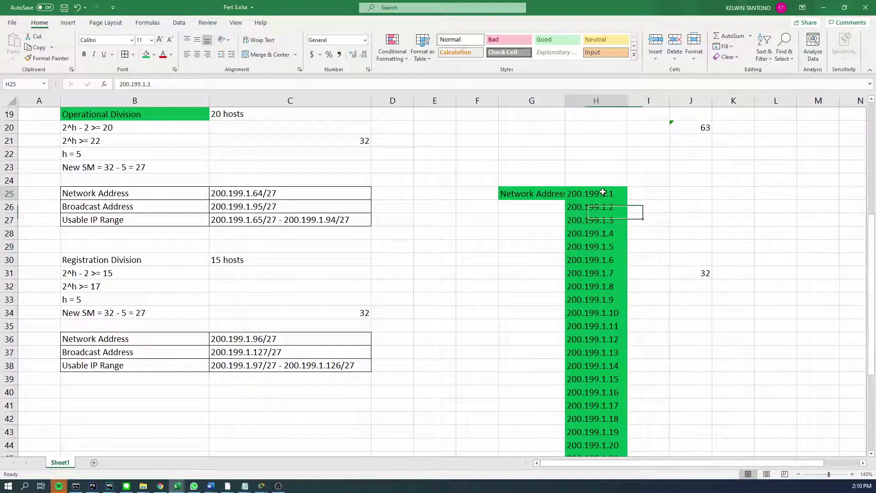
left_click(604, 191)
left_click(703, 272)
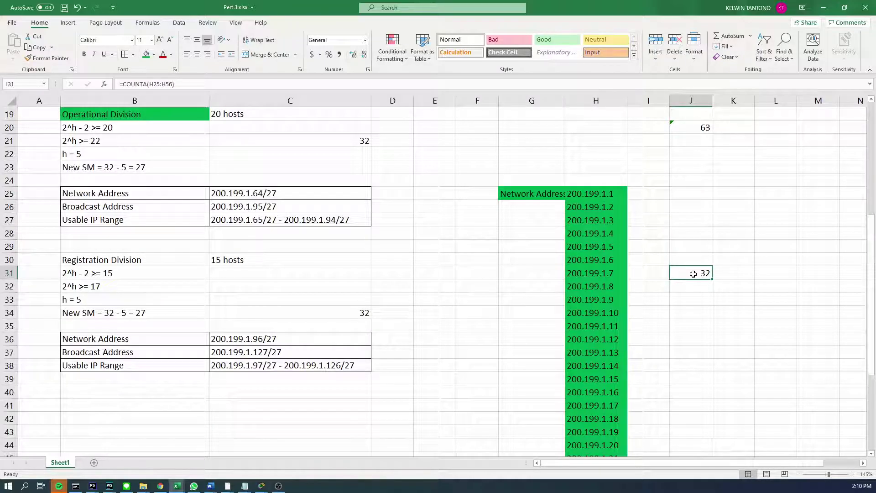
type("=COUNTA(")
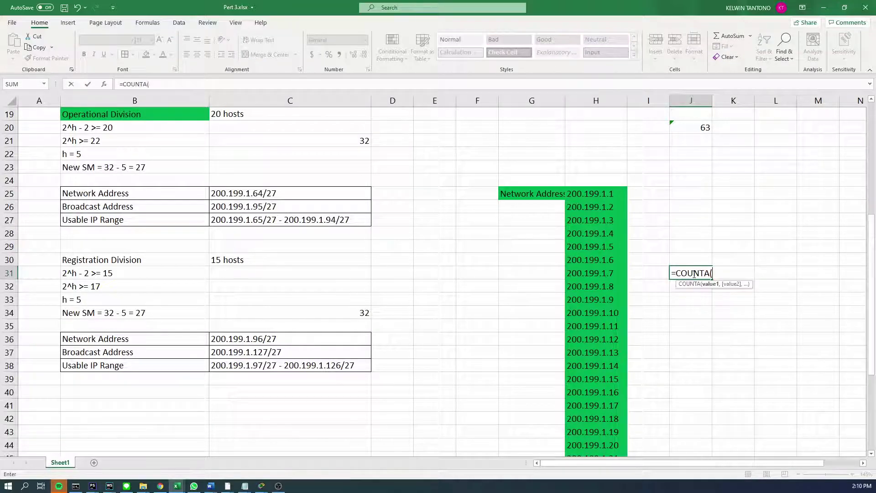
left_click_drag(614, 192, 596, 437)
key("Return")
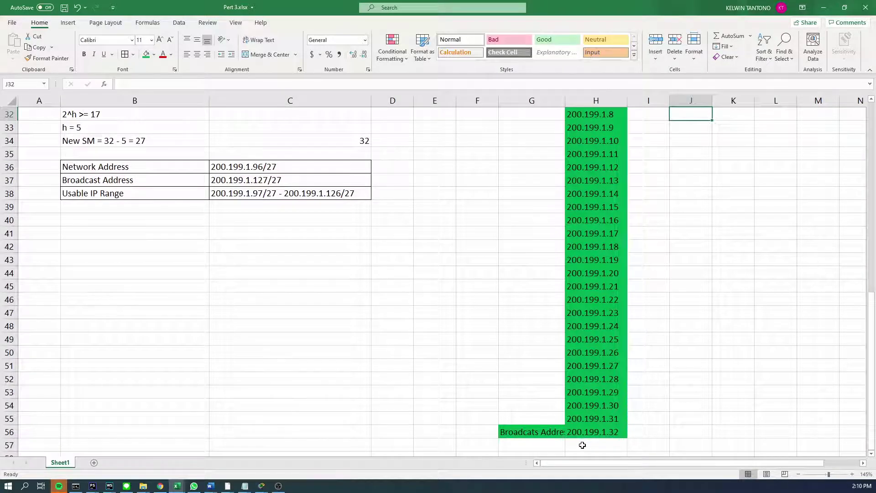
Extend the address series in column H from H56 down to 200.199.1.161 in H185.
scroll(592, 448, "up", 3)
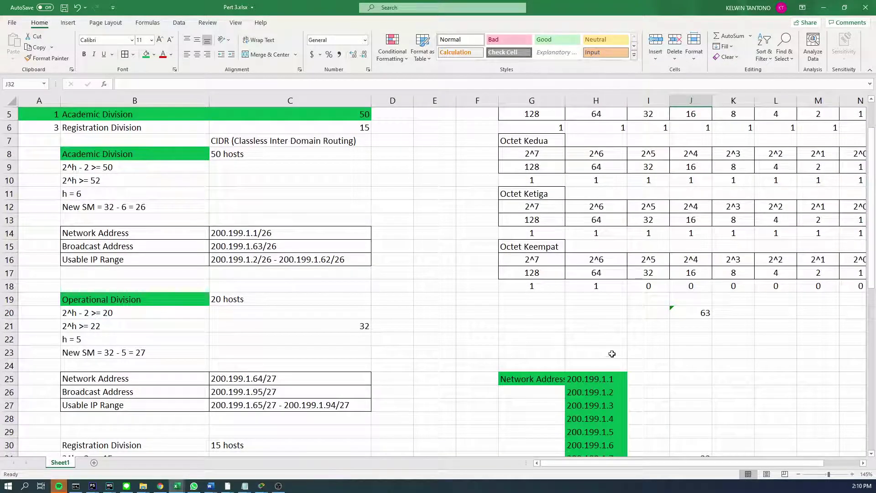
scroll(489, 291, "down", 1)
scroll(504, 316, "down", 4)
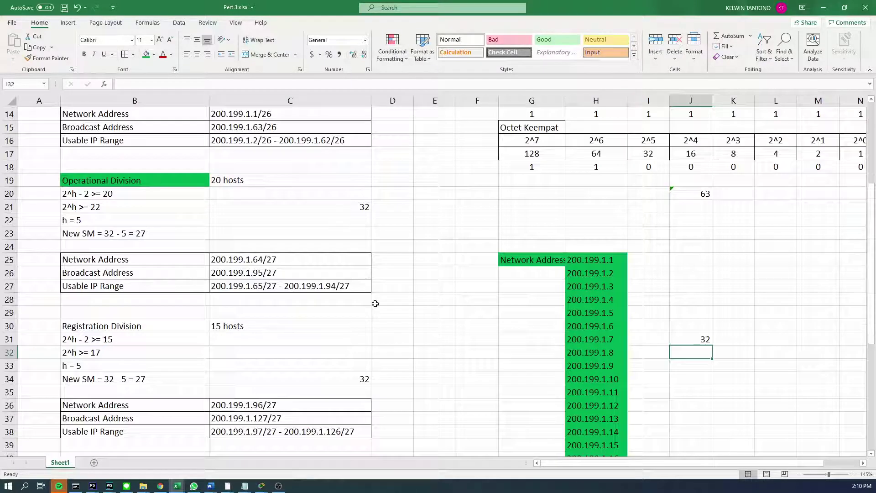
scroll(432, 324, "down", 7)
left_click(617, 314)
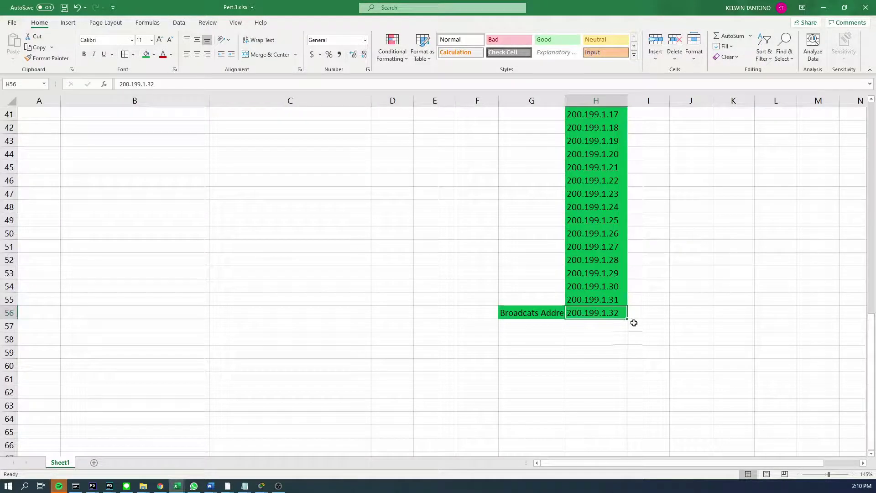
left_click_drag(627, 318, 596, 344)
scroll(595, 344, "down", 2)
scroll(557, 350, "up", 1)
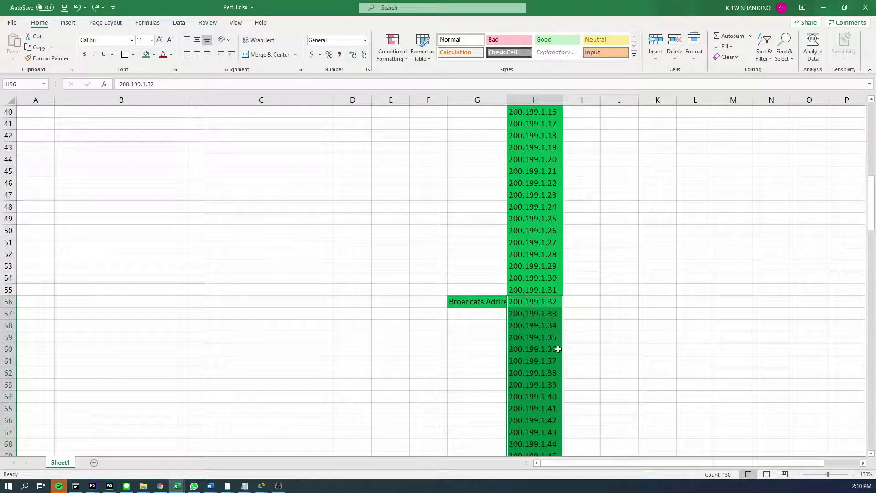
scroll(561, 354, "down", 1)
scroll(560, 353, "down", 5)
scroll(562, 349, "up", 5)
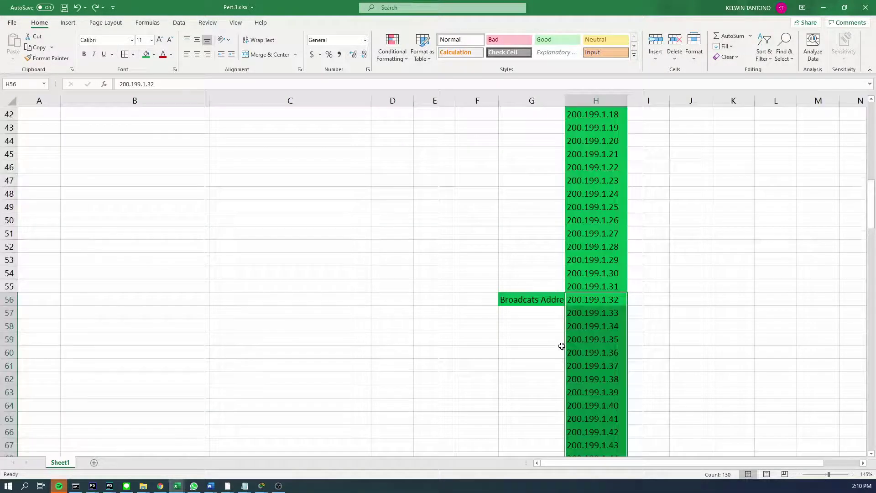
Delete the addresses from 200.199.1.64 in H88 down to the list's end and remove the fill from those cells.
scroll(562, 346, "up", 12)
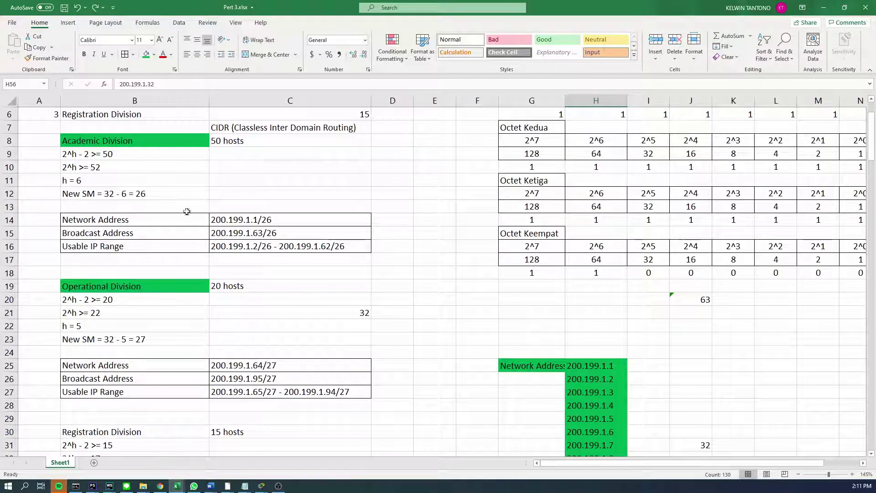
scroll(235, 256, "up", 1)
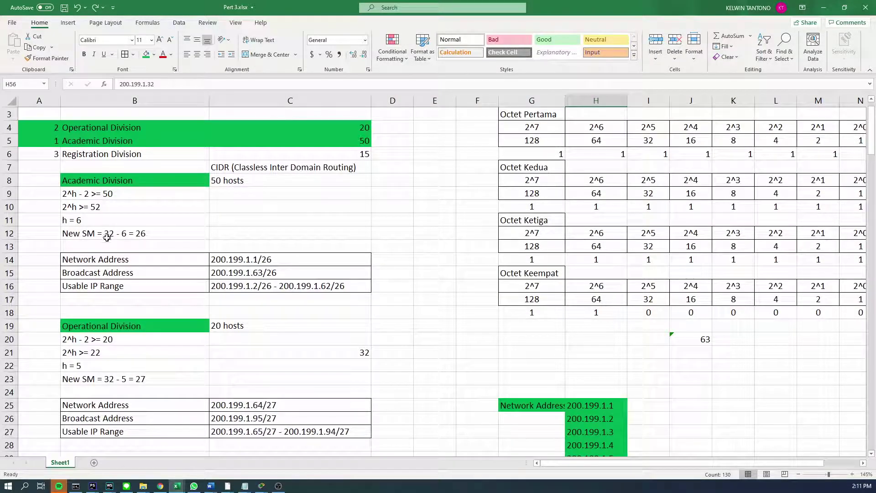
scroll(311, 274, "up", 1)
scroll(295, 307, "down", 17)
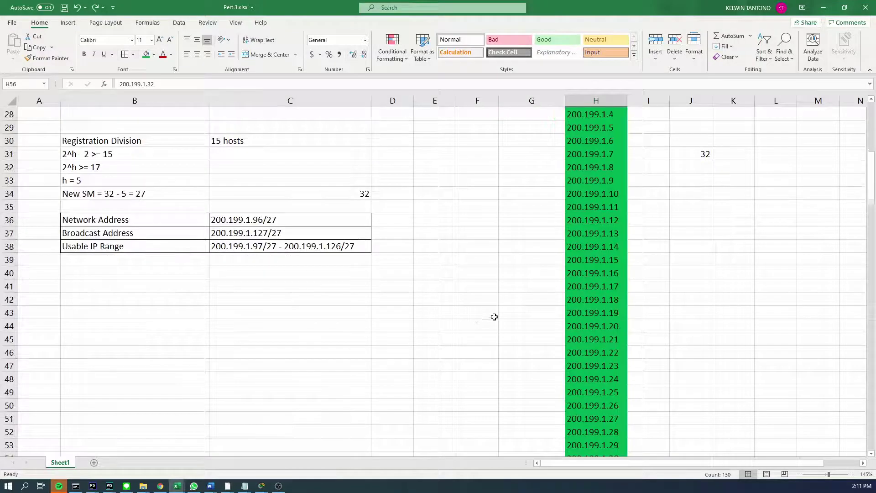
scroll(546, 331, "down", 8)
left_click_drag(574, 340, 574, 334)
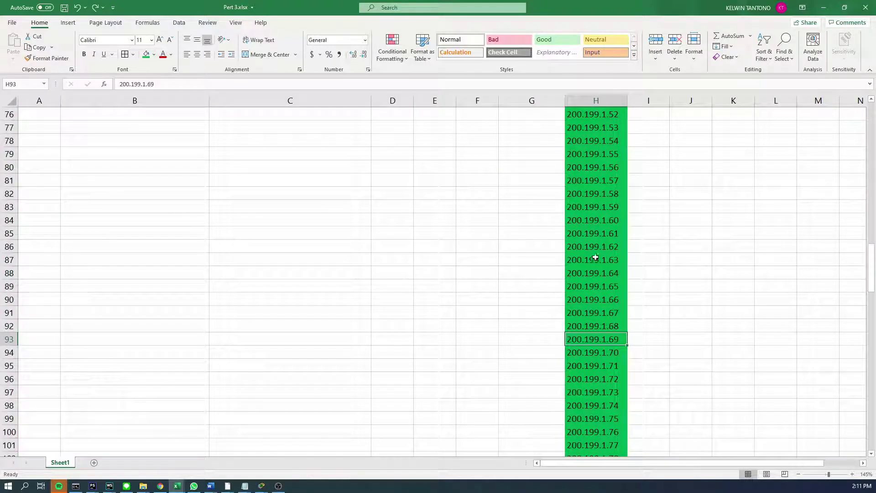
left_click_drag(596, 272, 601, 479)
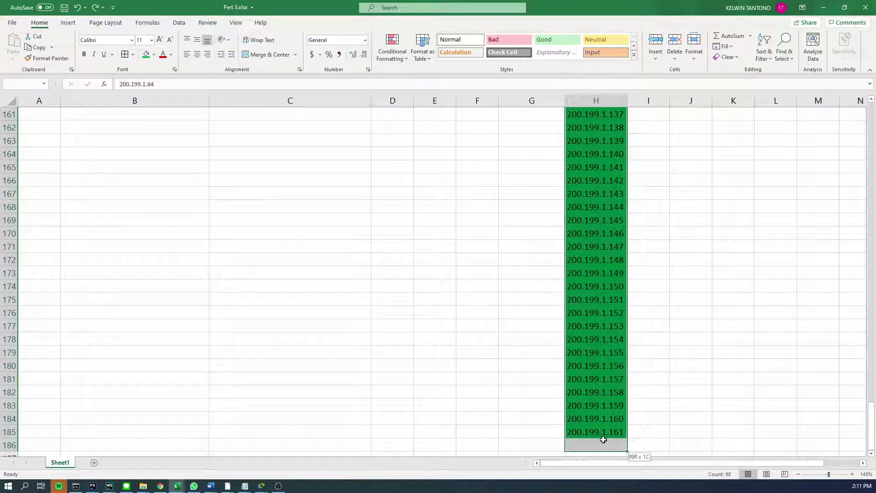
key("Delete")
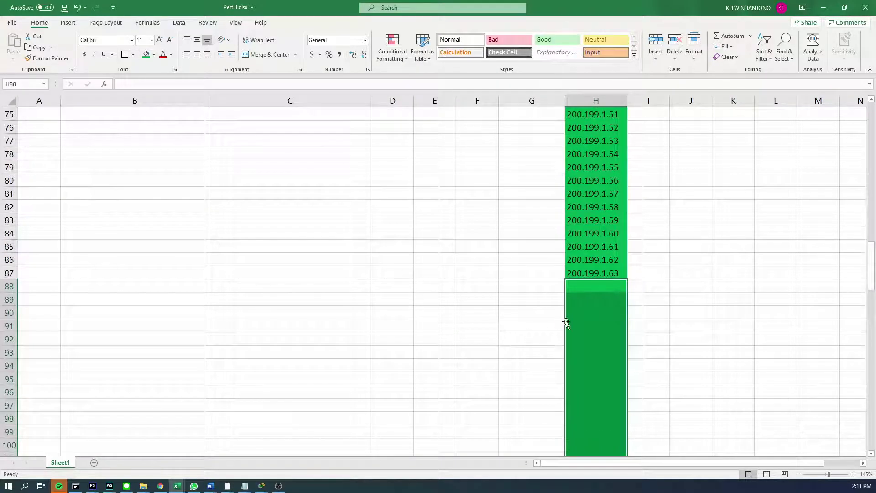
left_click(154, 54)
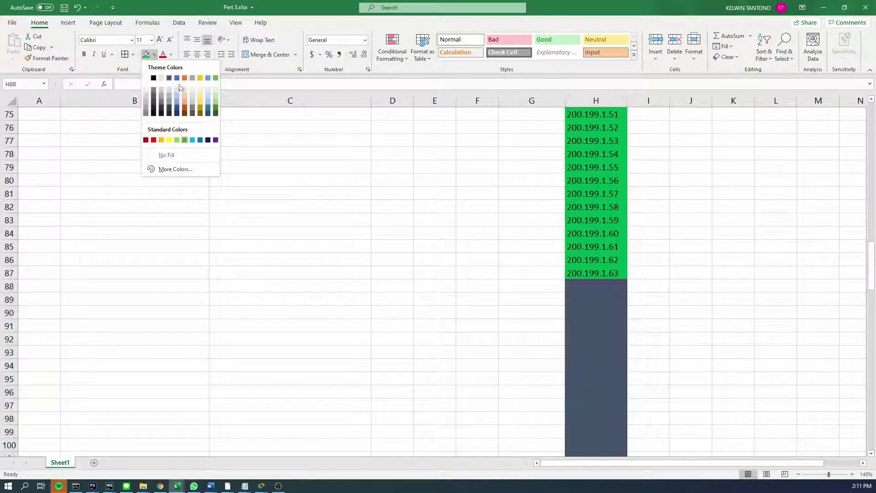
left_click(180, 152)
left_click(649, 339)
Change the address count formula in J31 to =COUNTA(H25:H86).
scroll(665, 309, "up", 18)
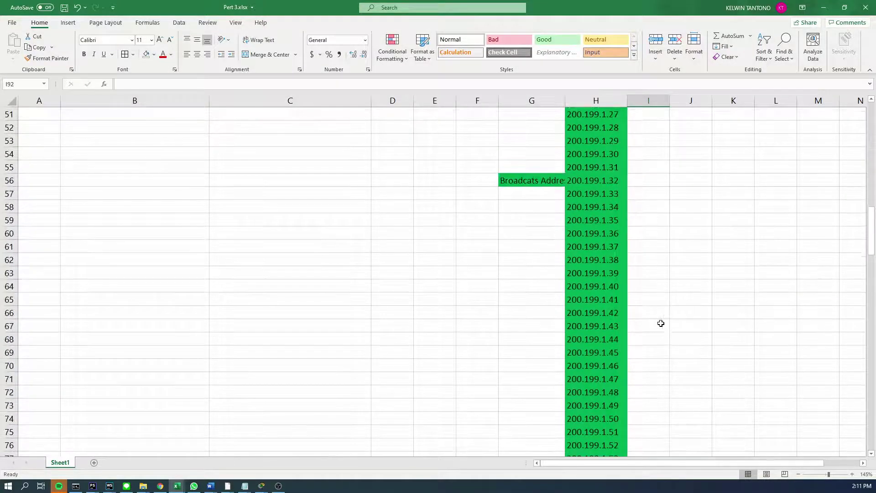
scroll(659, 337, "up", 2)
scroll(683, 301, "down", 3)
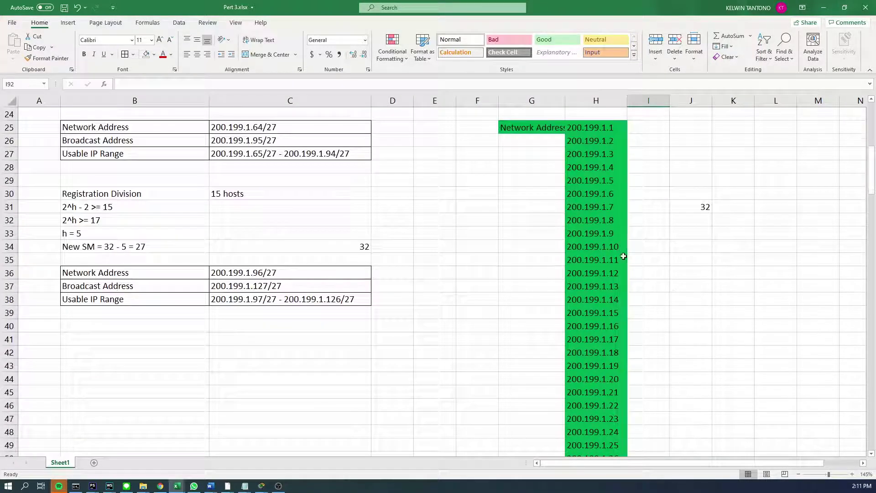
scroll(622, 254, "up", 1)
left_click(683, 248)
scroll(687, 260, "down", 17)
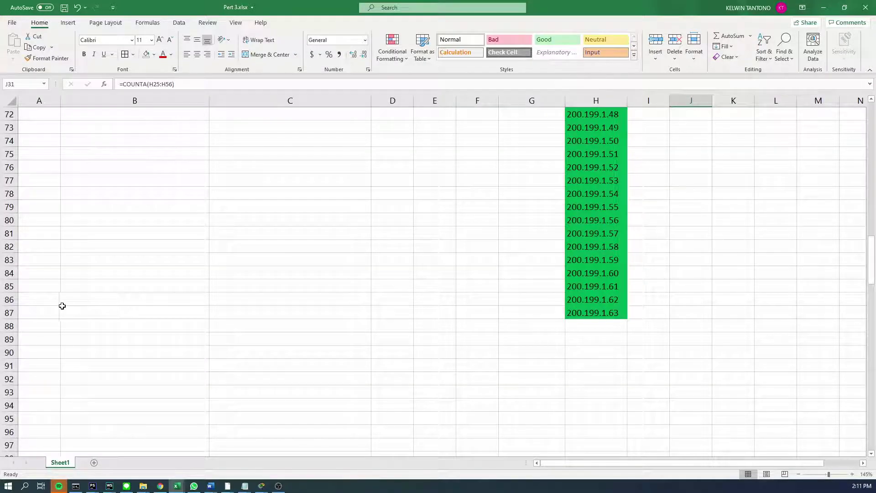
left_click(161, 84)
key("Delete")
key("Delete")
key("Delete")
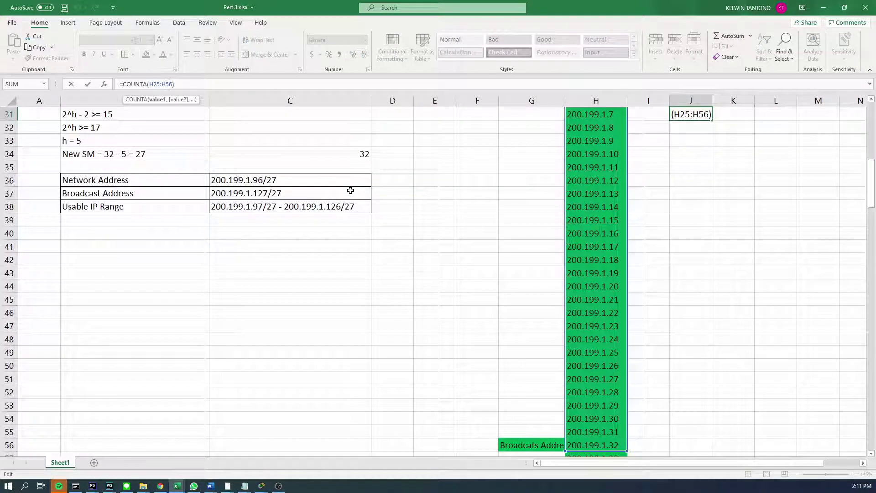
type("H86")
key("Return")
scroll(497, 221, "up", 5)
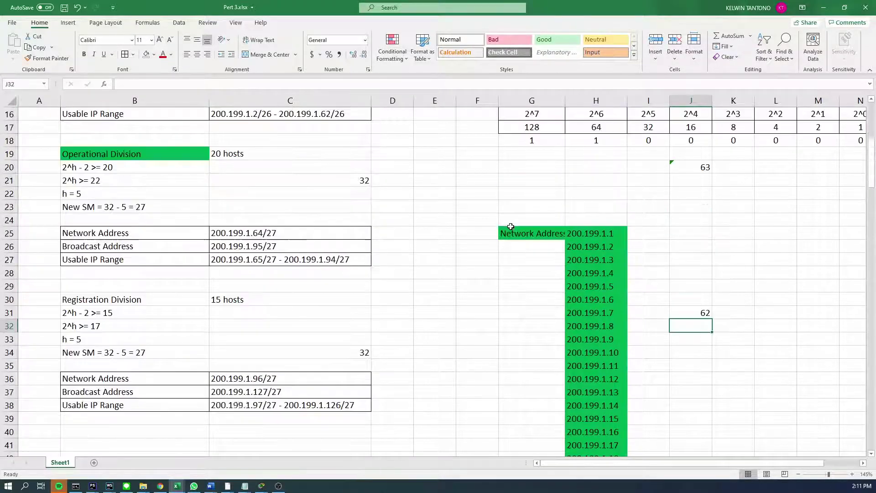
Compare the first and last addresses in column H and the count in J31 with the Academic Division's network, broadcast and usable addresses.
left_click(566, 231)
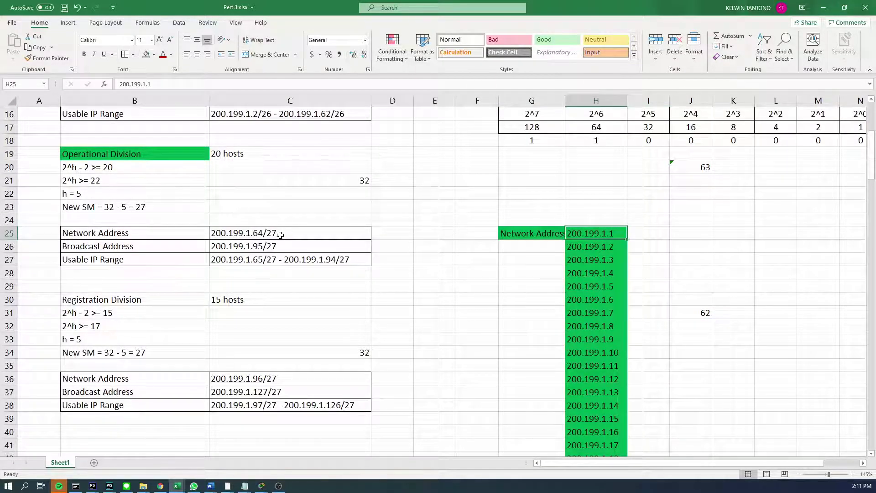
scroll(274, 228, "up", 3)
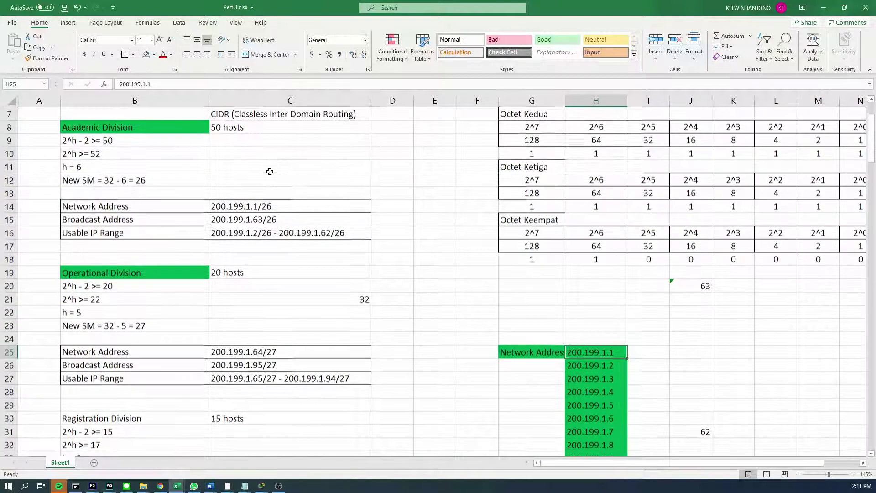
scroll(527, 283, "down", 4)
scroll(639, 228, "down", 19)
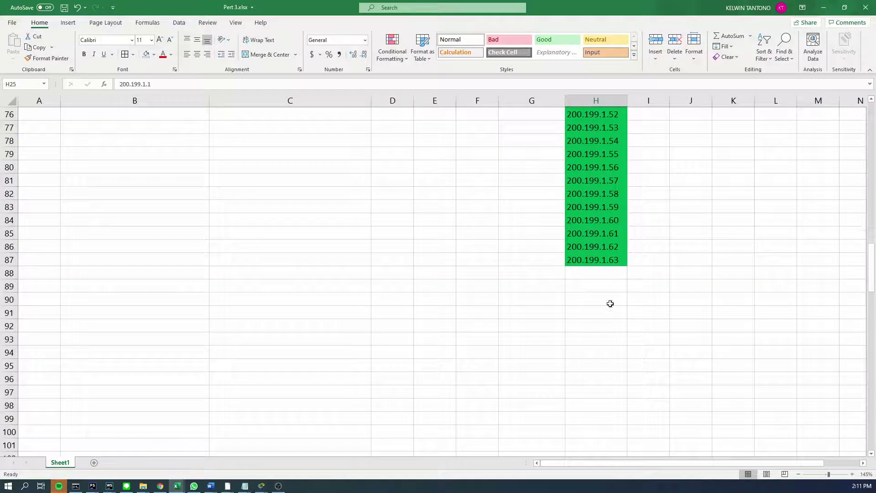
left_click(614, 259)
scroll(641, 308, "up", 18)
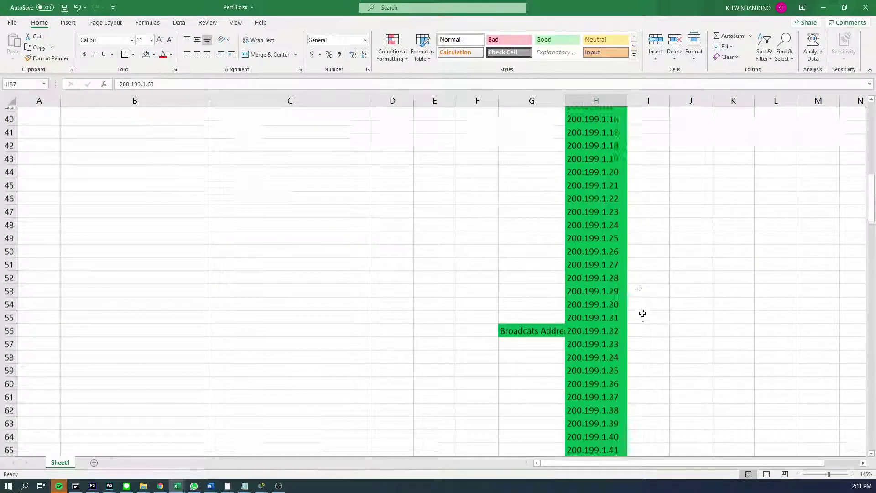
left_click(690, 287)
left_click(699, 233)
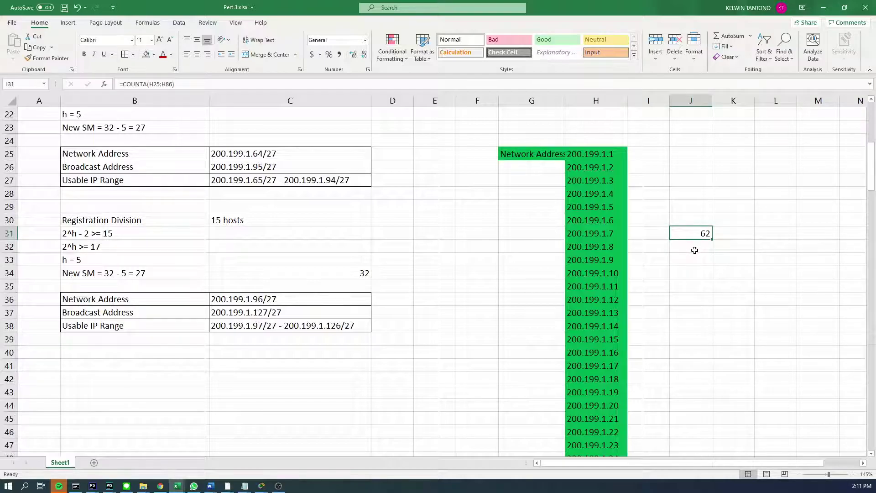
scroll(685, 260, "up", 3)
scroll(681, 280, "up", 2)
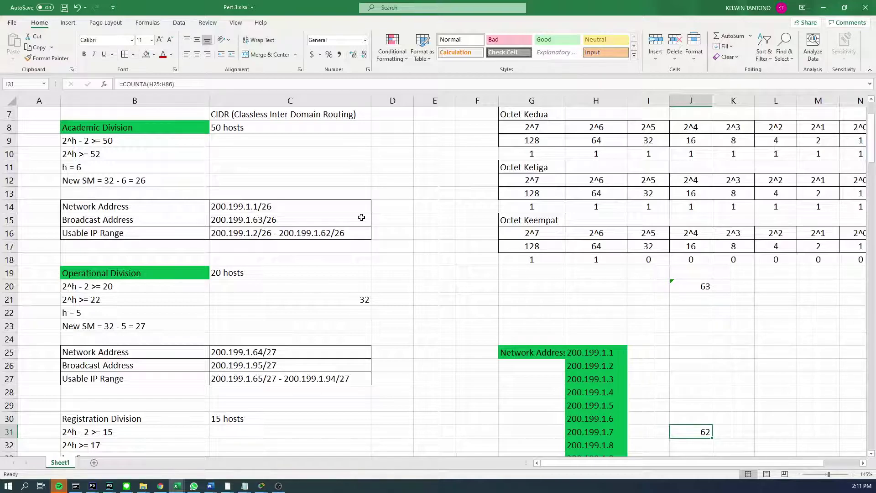
scroll(493, 330, "down", 20)
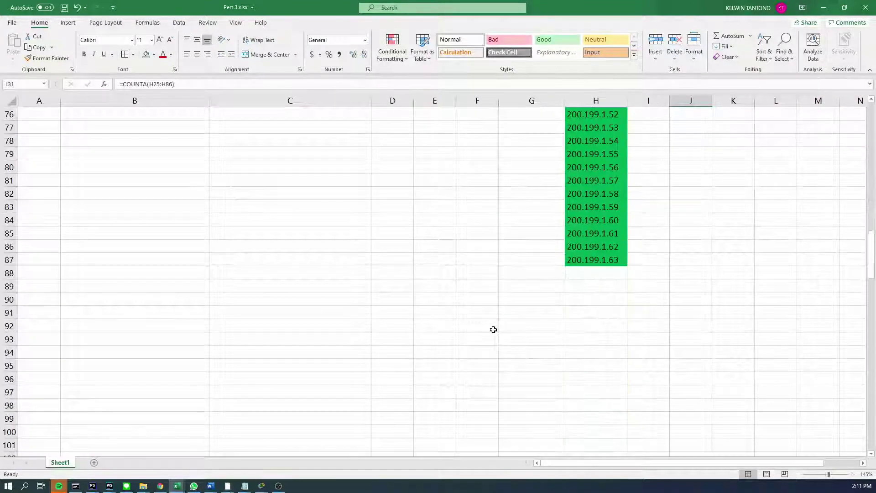
left_click(620, 260)
scroll(628, 278, "up", 14)
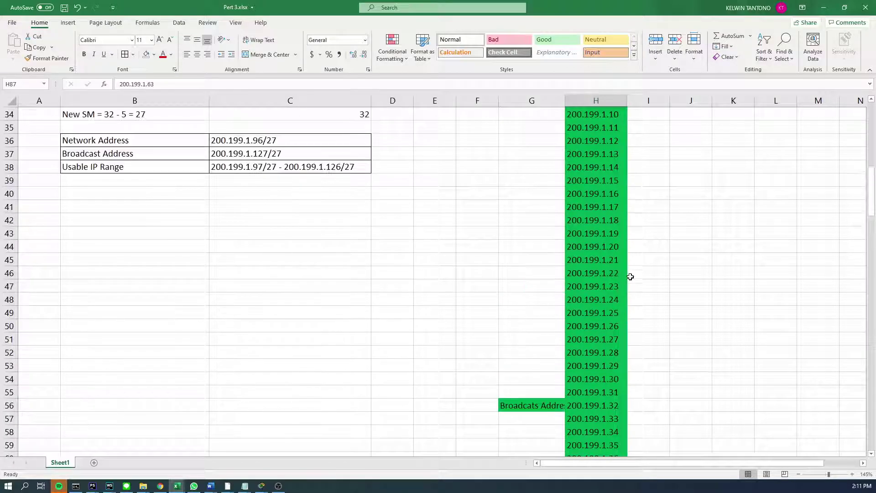
Review the network, broadcast and usable addresses entered for the Operational and Academic Divisions.
scroll(630, 277, "up", 3)
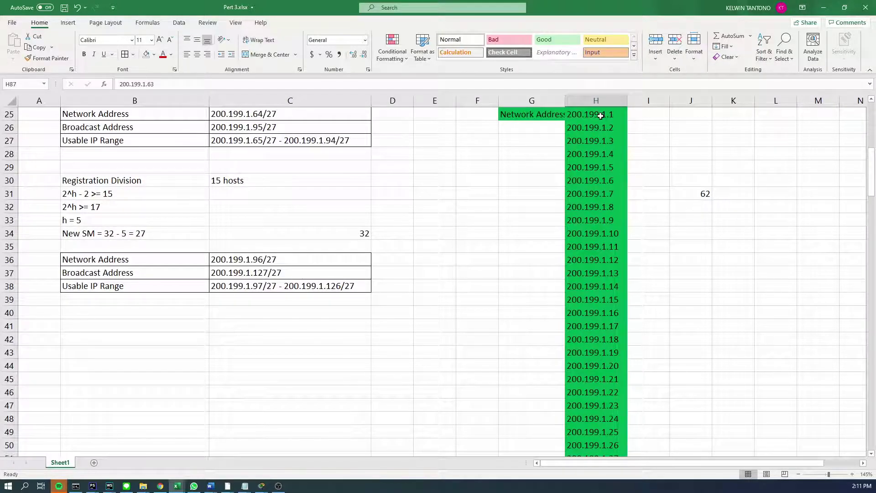
scroll(601, 116, "up", 2)
left_click(260, 193)
key("Down")
key("Down")
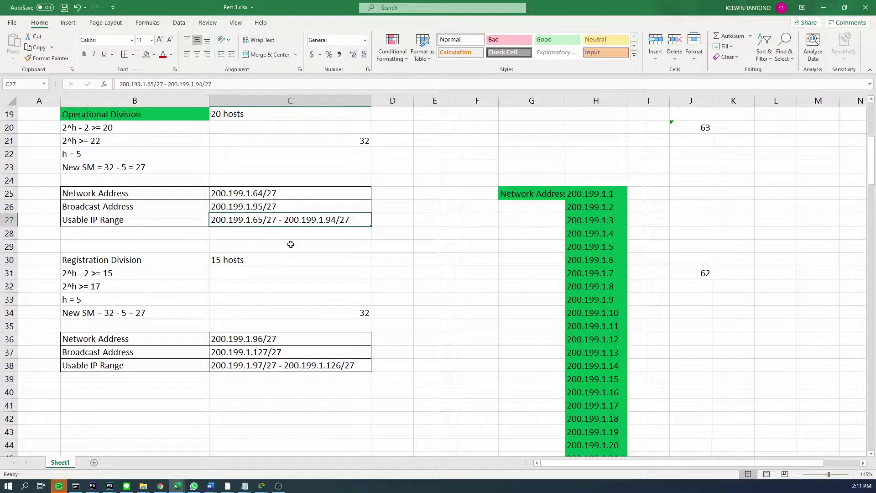
scroll(284, 223, "up", 2)
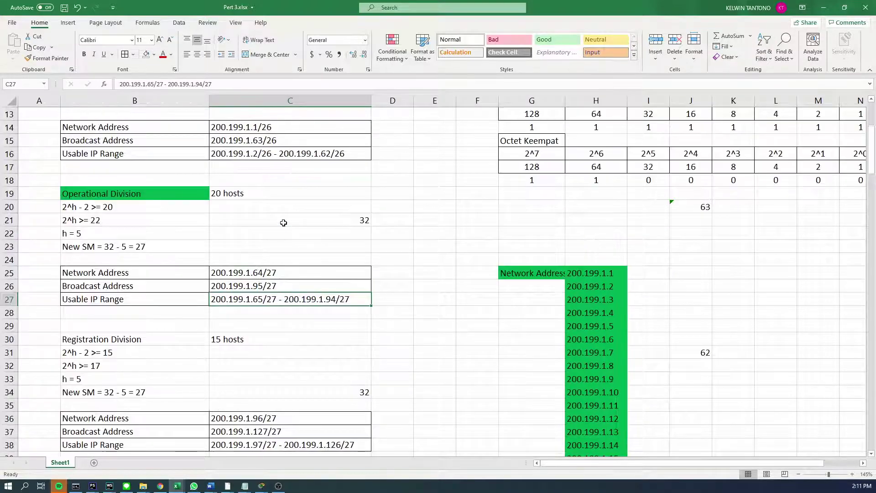
left_click(263, 129)
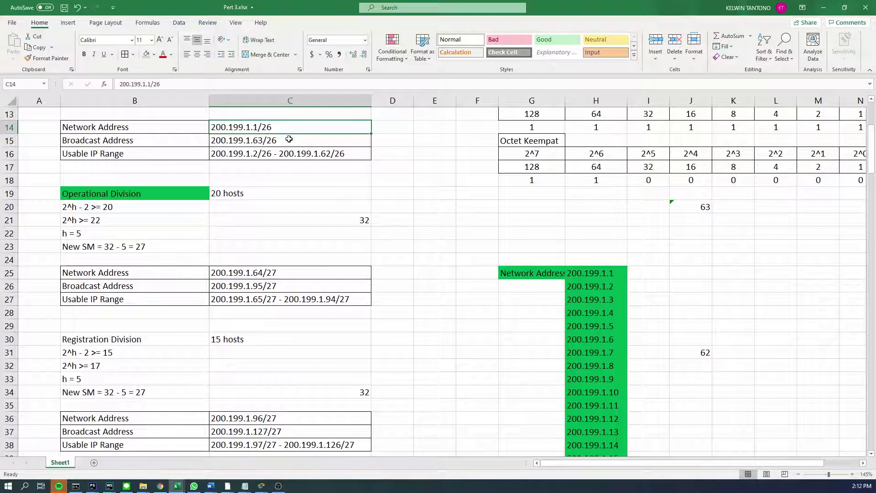
scroll(399, 237, "up", 2)
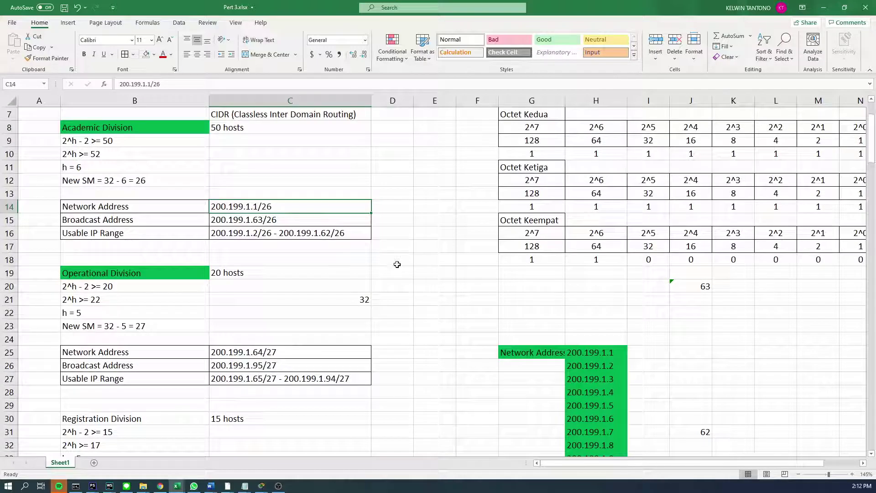
Switch to the Word document O1-CPEN6098-CP01-03.docx and place its window beside the worksheet's address tables.
left_click(210, 486)
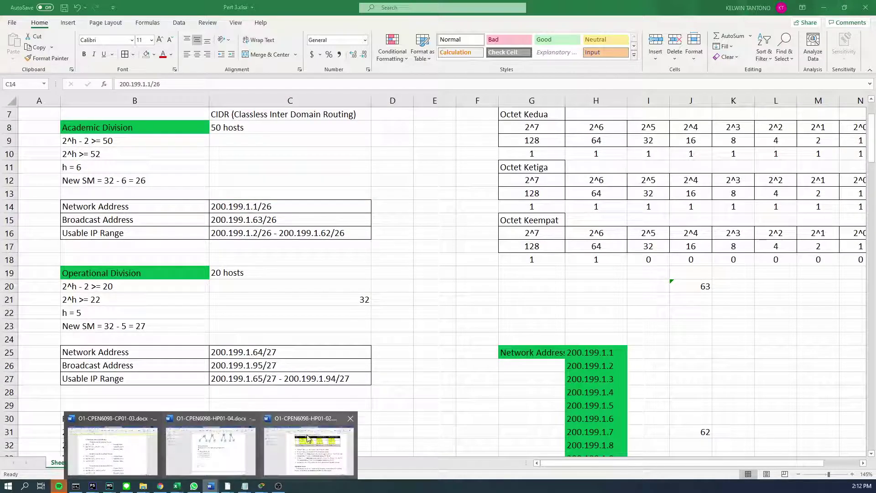
left_click(121, 463)
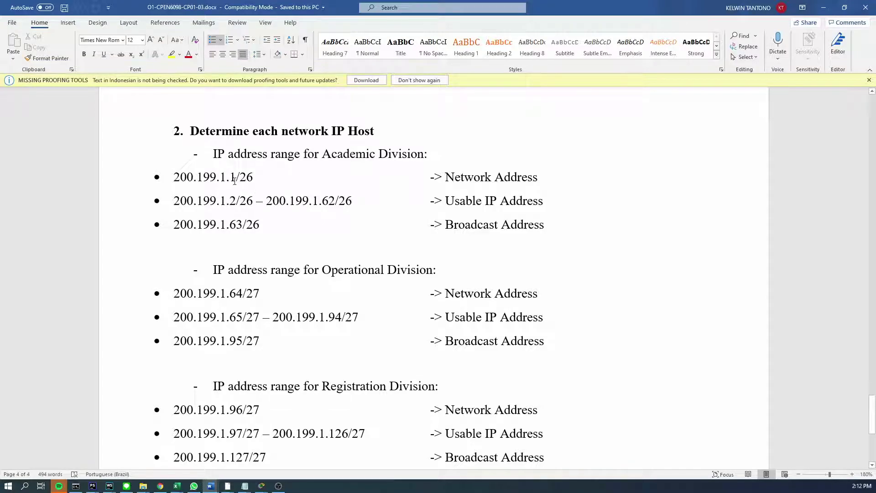
left_click_drag(548, 8, 438, 3)
scroll(414, 244, "down", 1)
left_click_drag(237, 7, 520, 115)
scroll(644, 209, "down", 2)
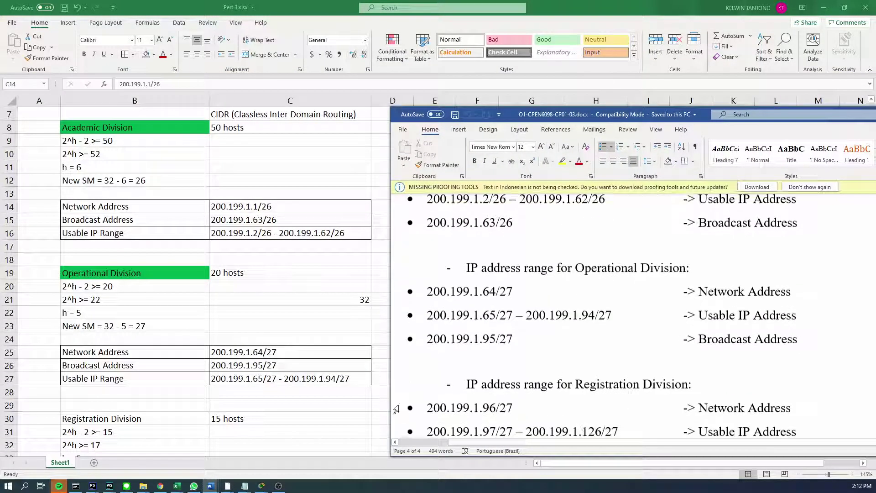
Compare the worksheet's address tables for all three divisions with the IP address ranges listed in the Word document.
scroll(264, 331, "down", 1)
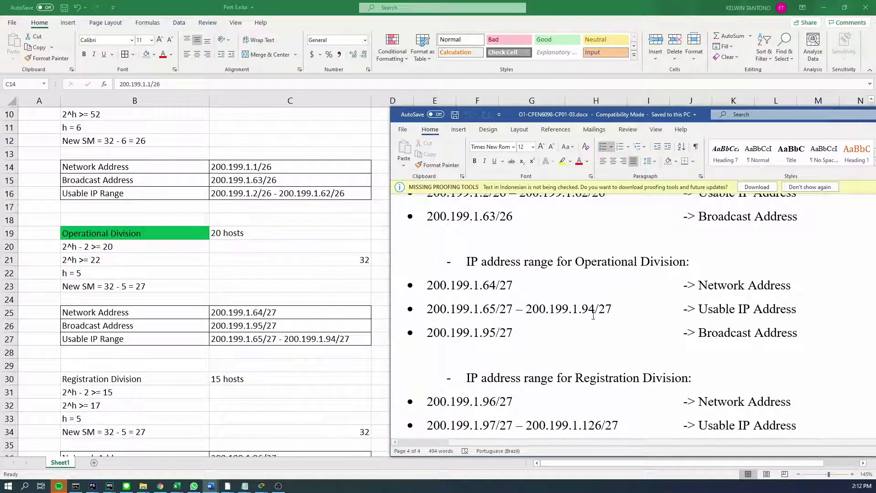
scroll(348, 365, "down", 1)
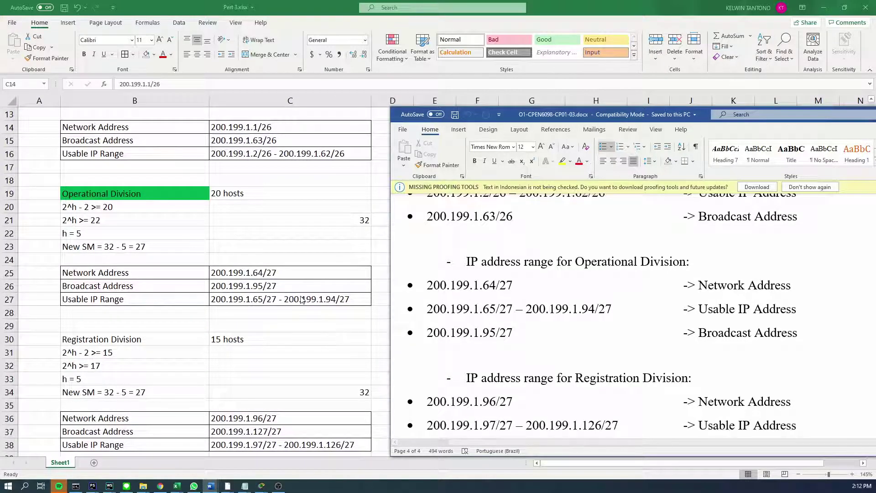
scroll(304, 315, "down", 4)
scroll(726, 277, "down", 1)
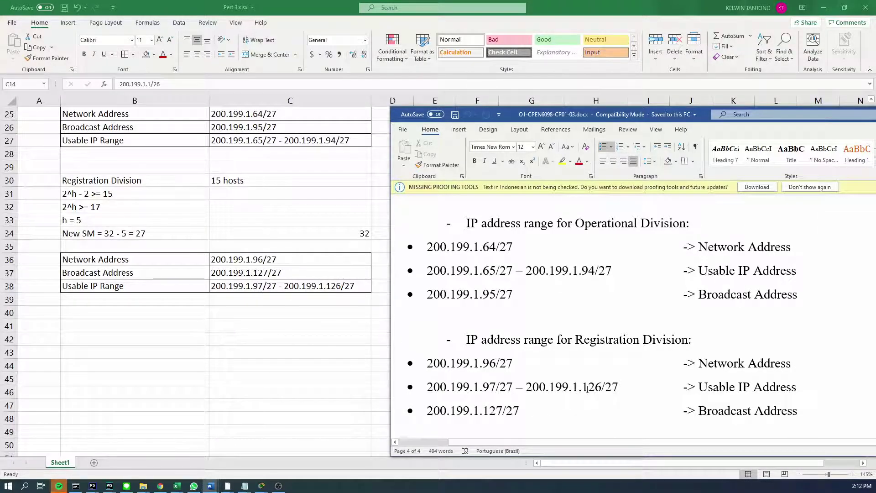
scroll(652, 358, "up", 3)
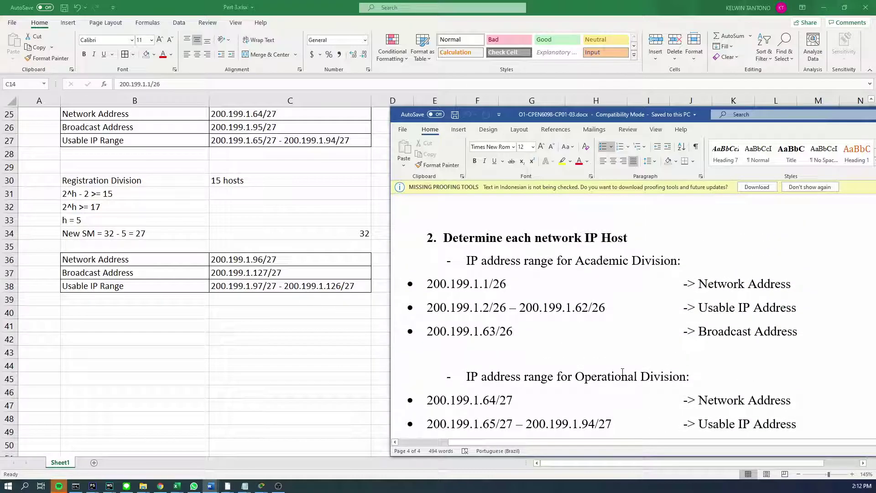
scroll(268, 264, "up", 6)
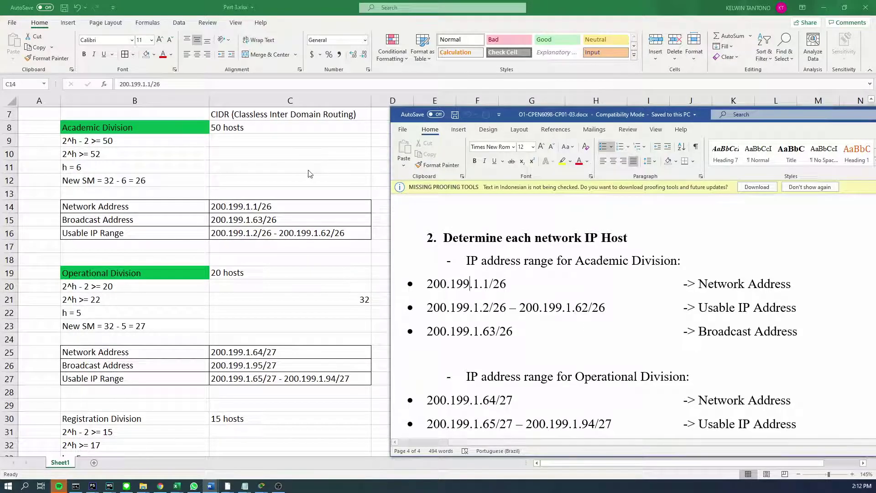
Return to the Excel worksheet and review the given network address and the host requirements of the three divisions.
key("alt+Tab")
scroll(383, 219, "up", 2)
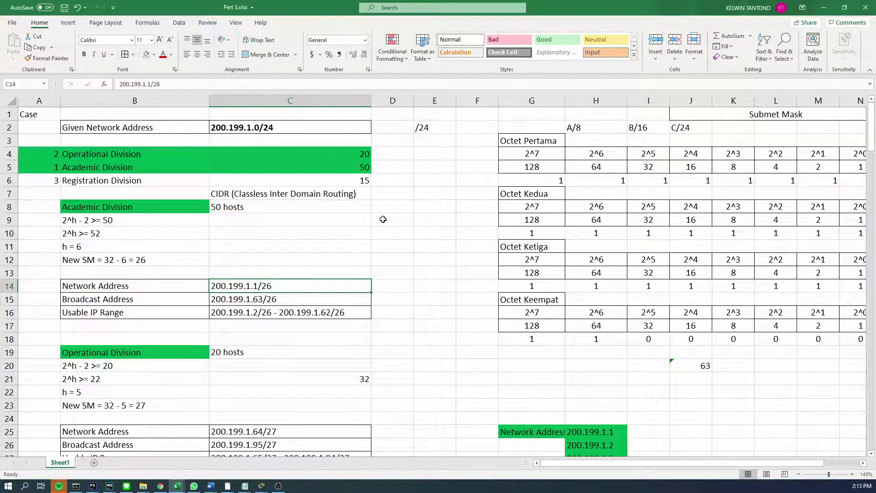
left_click(305, 127)
left_click_drag(156, 127, 272, 137)
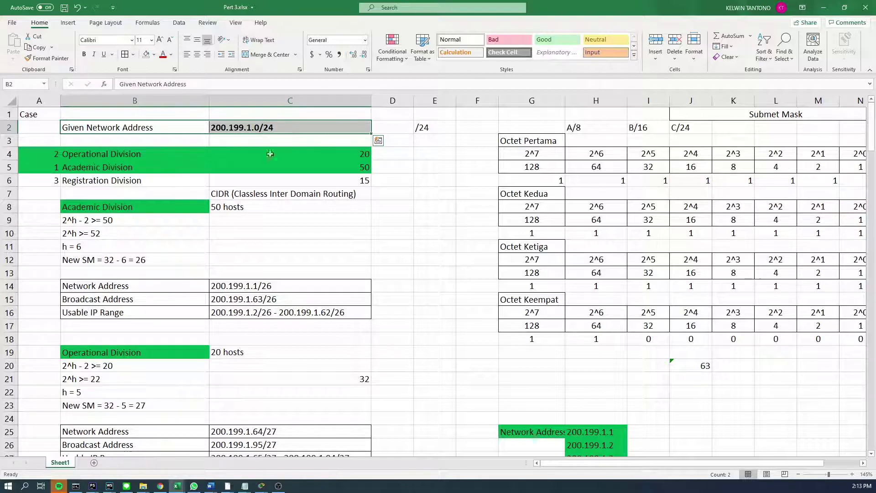
left_click_drag(137, 154, 356, 181)
scroll(293, 290, "down", 1)
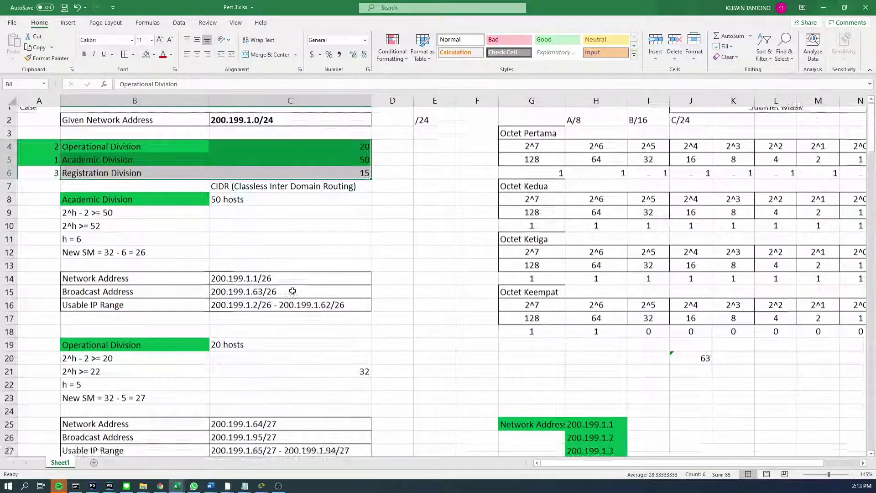
scroll(292, 291, "down", 3)
scroll(290, 292, "up", 2)
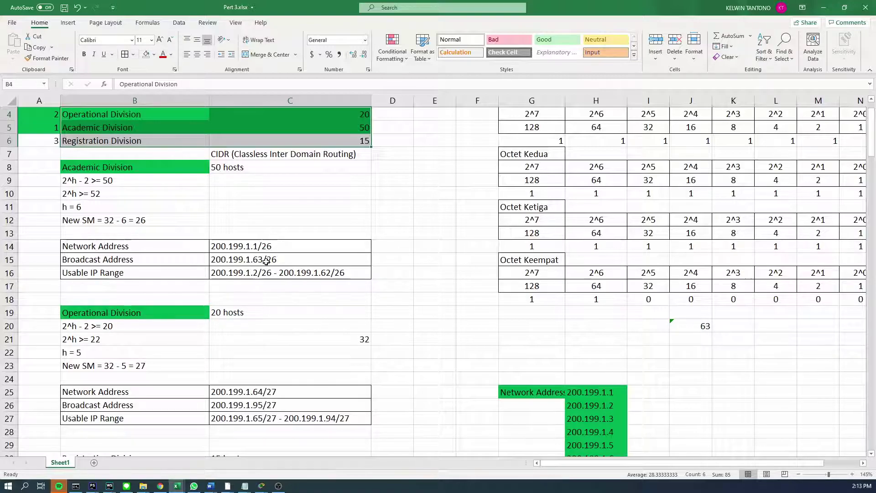
Check the Academic Division's network and broadcast addresses against the first and last entries of the address list in column H.
left_click(260, 246)
scroll(632, 284, "down", 3)
left_click(611, 270)
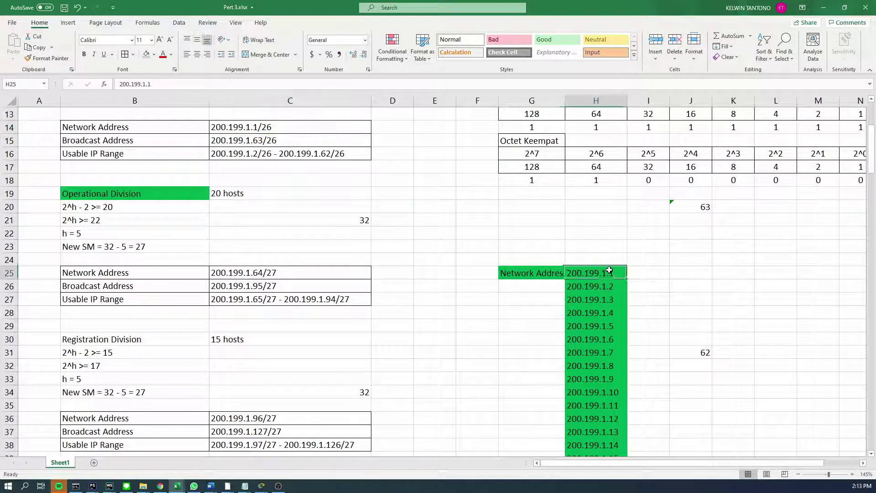
scroll(608, 255, "down", 2)
scroll(608, 254, "down", 6)
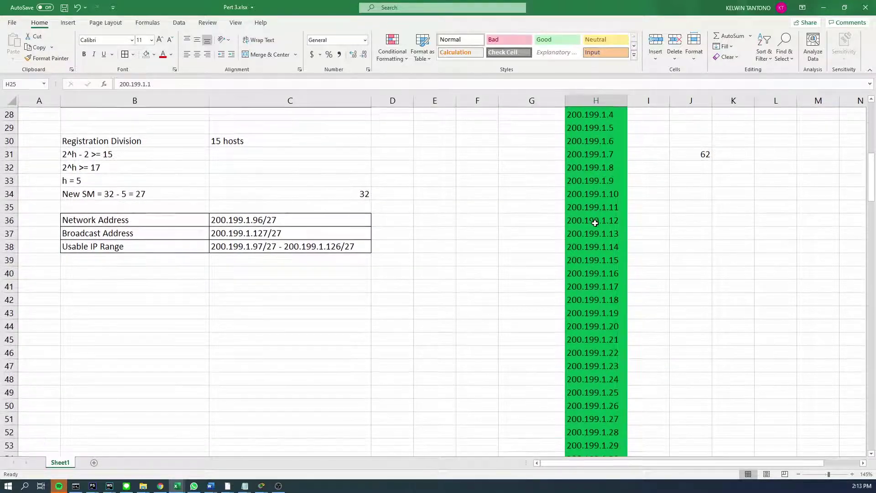
scroll(594, 228, "down", 8)
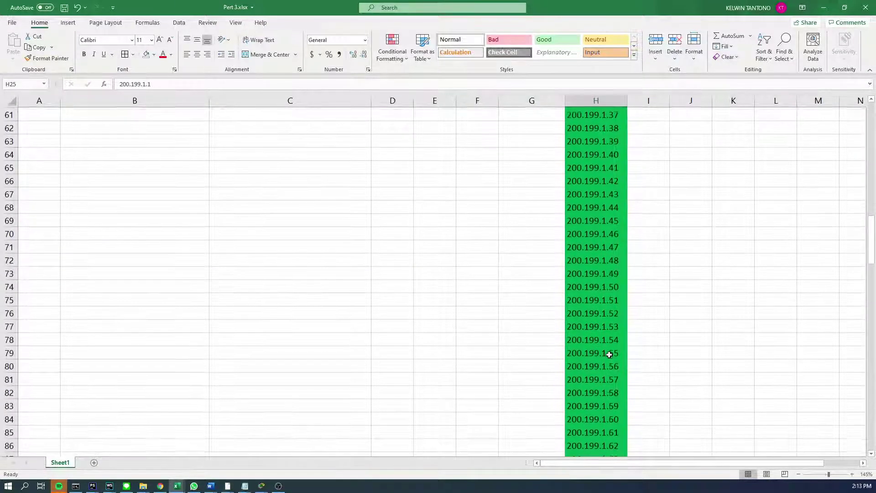
scroll(619, 389, "down", 2)
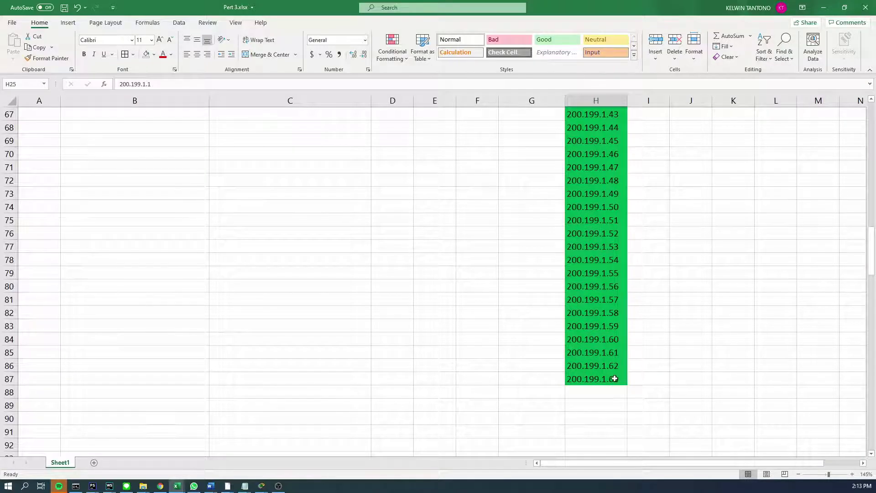
left_click(615, 379)
scroll(614, 385, "up", 13)
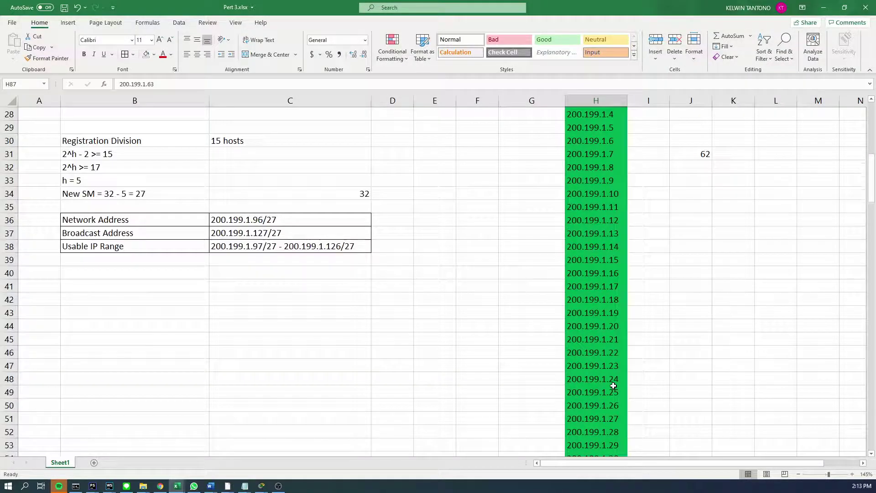
scroll(613, 386, "up", 4)
left_click(715, 312)
left_click(692, 313)
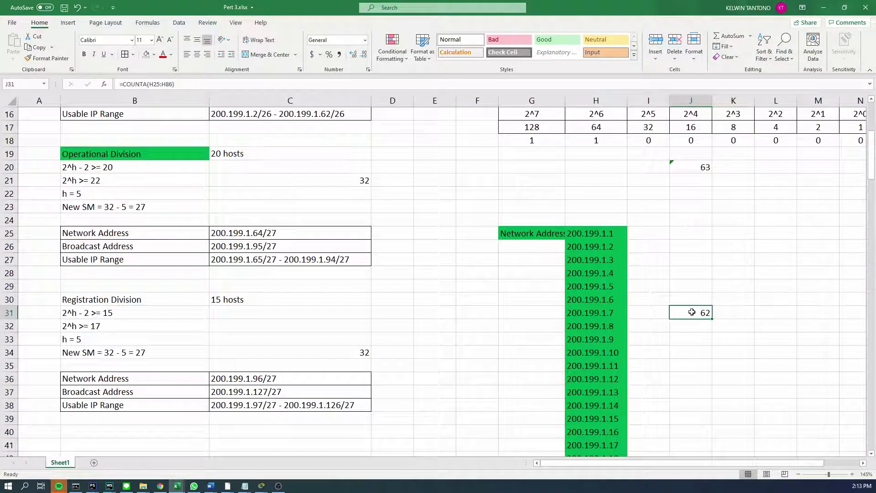
left_click(175, 84)
scroll(525, 306, "down", 15)
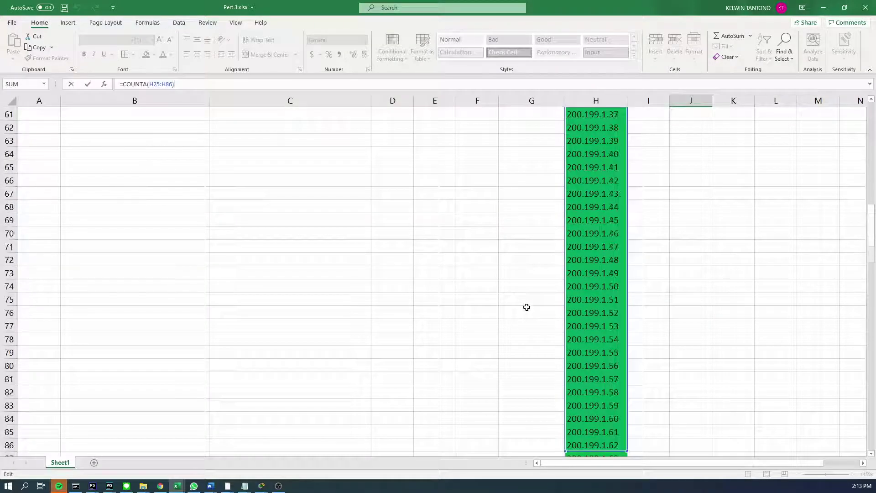
scroll(527, 307, "down", 4)
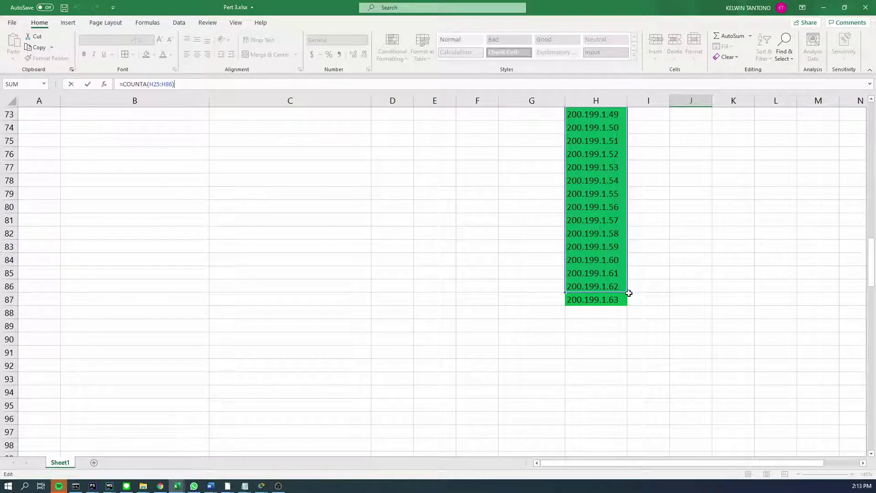
left_click(614, 299)
scroll(647, 304, "up", 8)
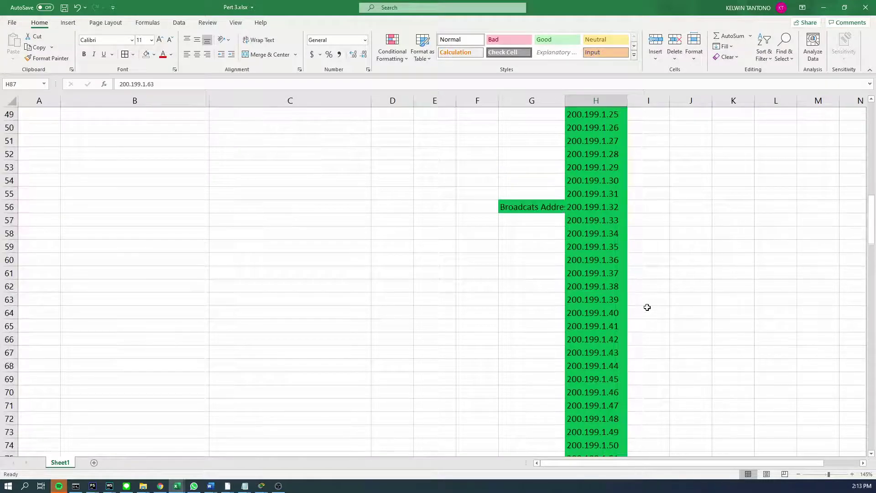
scroll(647, 308, "up", 12)
Extend the address count formula in J31 to include the list's last address, making it =COUNTA(H25:H87).
left_click(703, 345)
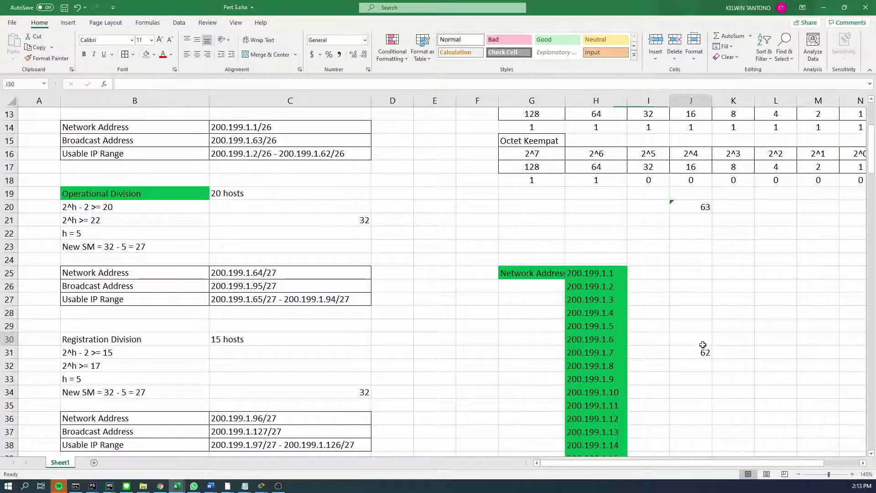
left_click(698, 347)
left_click(211, 81)
scroll(589, 371, "down", 19)
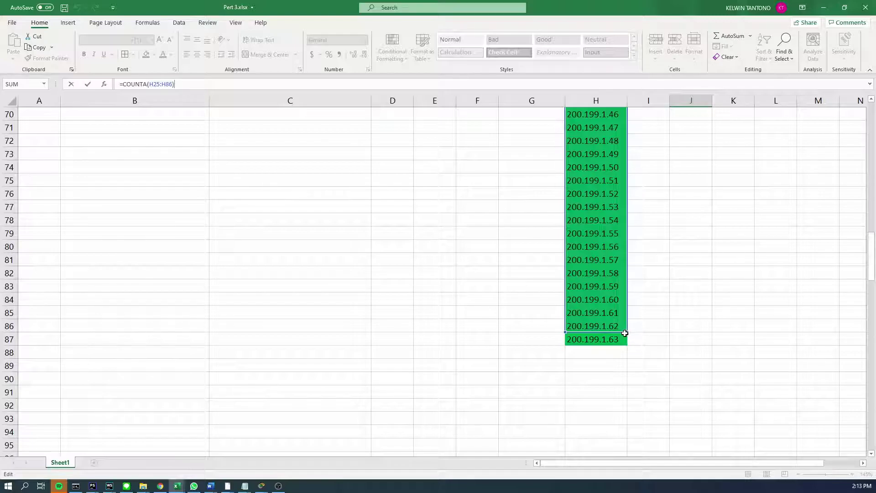
left_click_drag(625, 334, 626, 346)
left_click(667, 348)
scroll(667, 349, "up", 4)
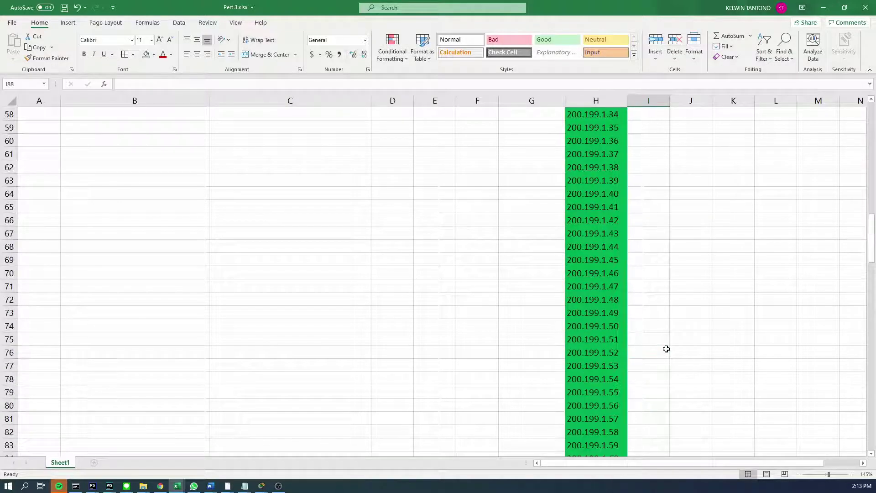
scroll(667, 348, "up", 14)
left_click(690, 325)
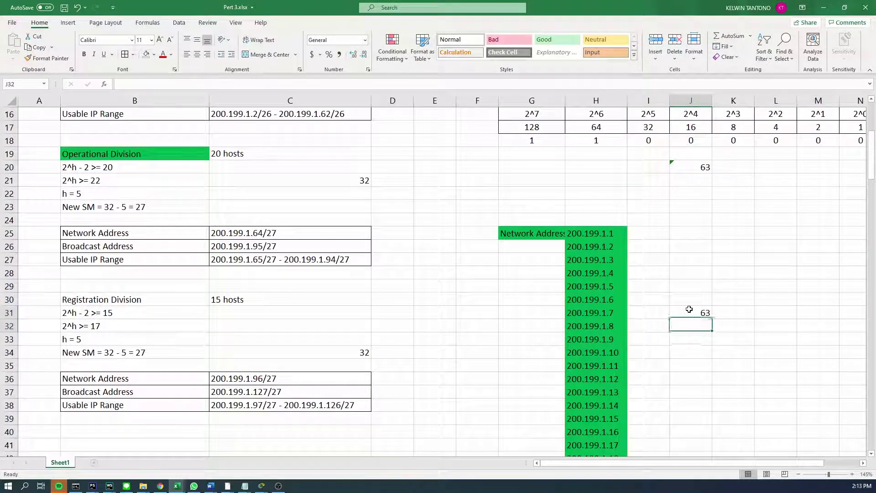
left_click(689, 311)
Re-examine the given network address and division host requirements alongside the address tables and the count in J31.
scroll(683, 332, "up", 5)
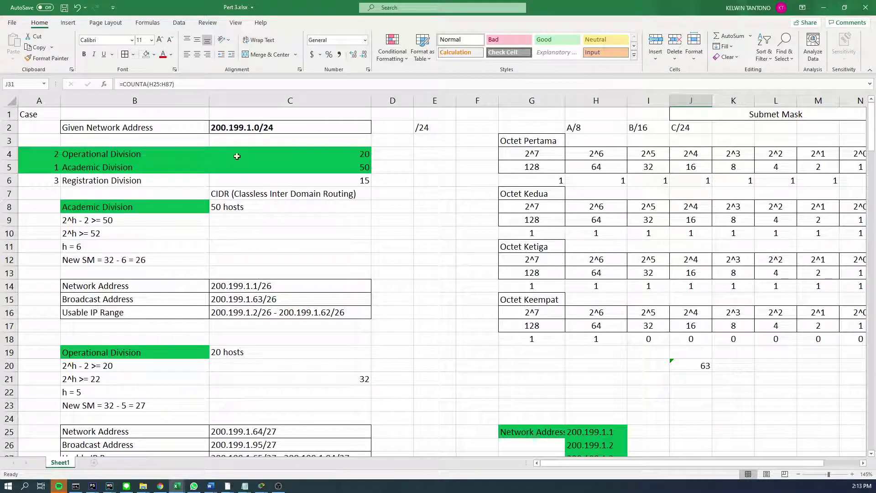
left_click(228, 129)
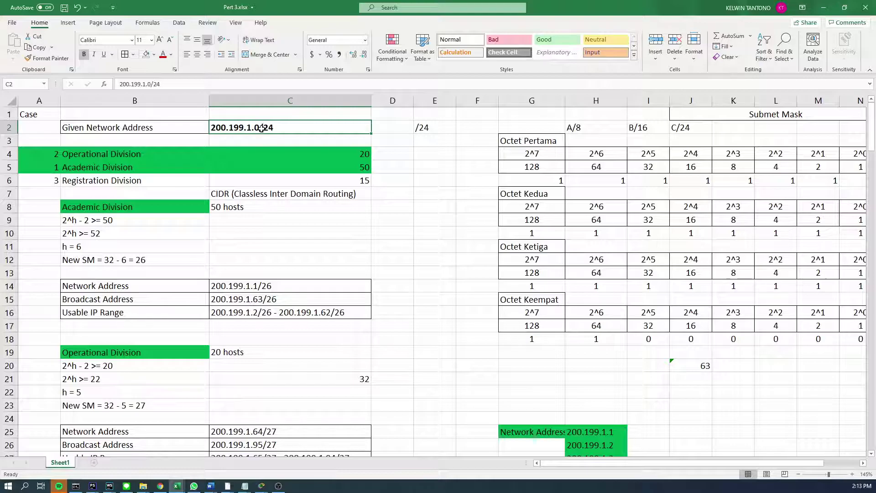
scroll(259, 130, "down", 1)
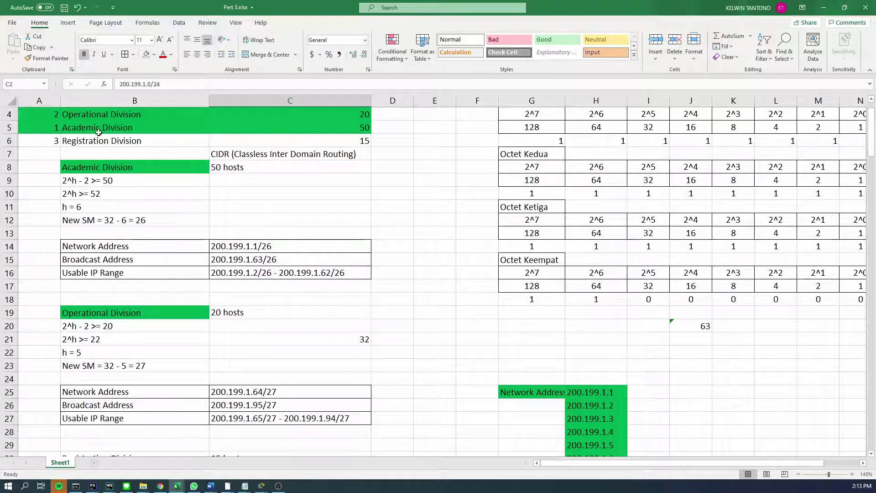
scroll(98, 133, "up", 1)
left_click_drag(95, 155, 367, 182)
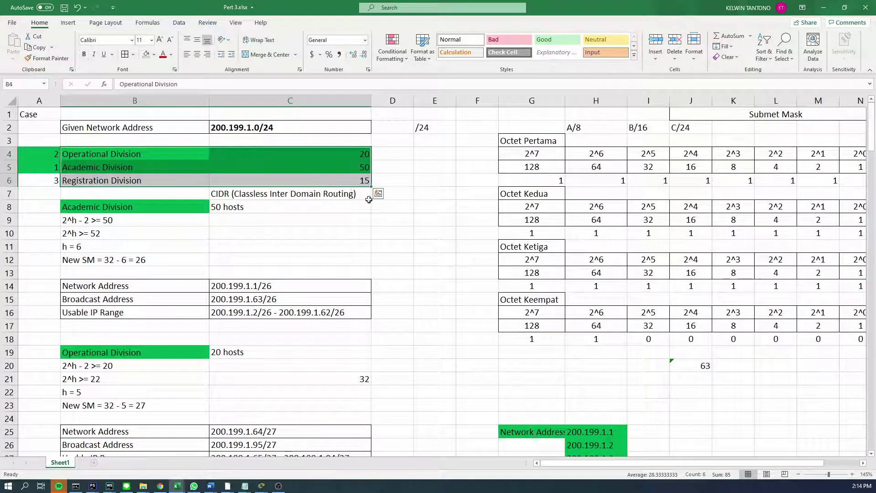
scroll(670, 297, "down", 3)
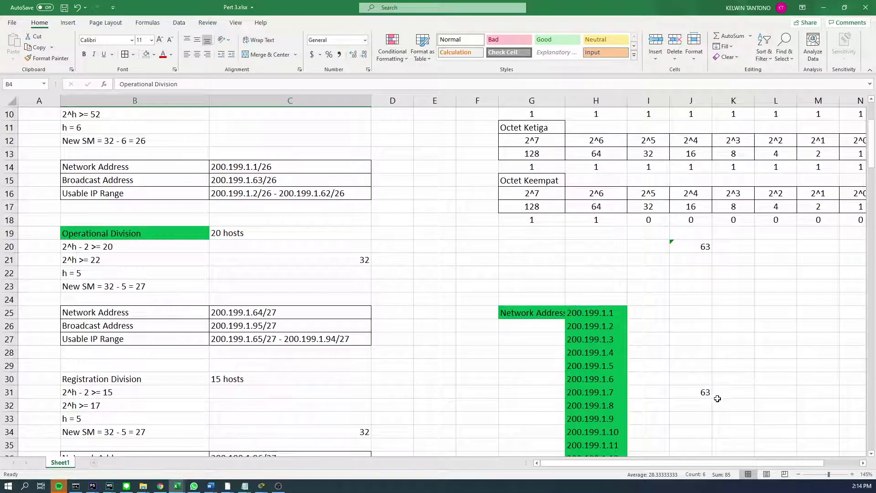
Re-check the given network address, the three division names, and the Academic Division's address table.
left_click(706, 402)
scroll(685, 366, "up", 3)
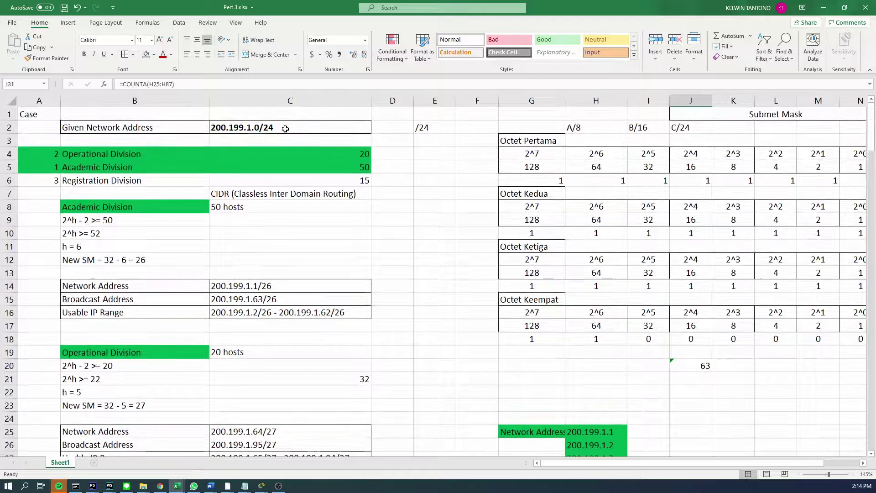
left_click(269, 128)
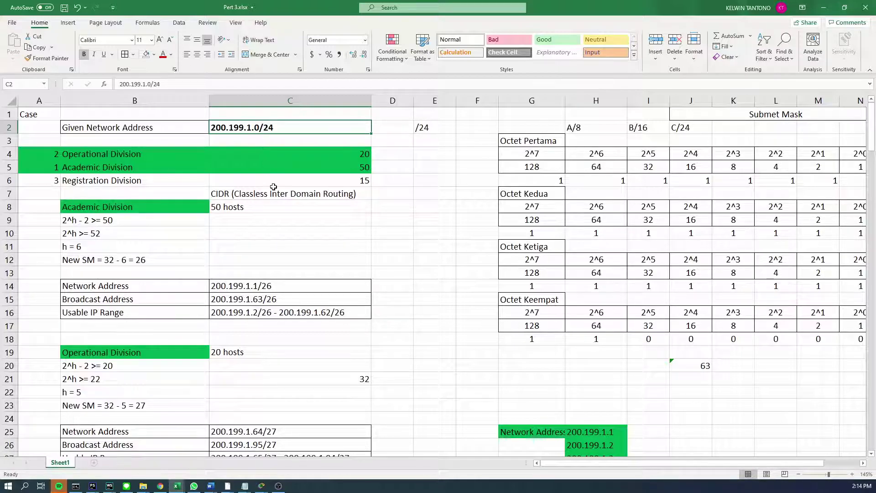
left_click_drag(174, 290, 345, 314)
left_click(307, 258)
left_click_drag(141, 128, 354, 127)
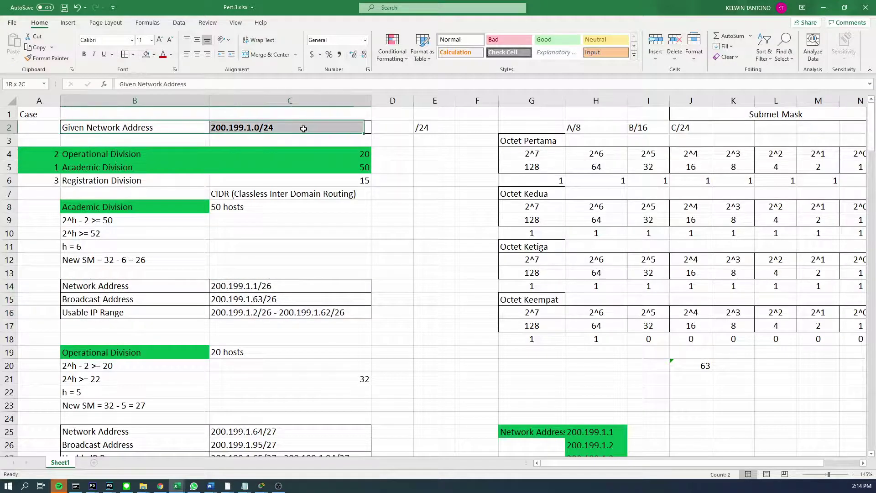
left_click_drag(73, 168, 99, 182)
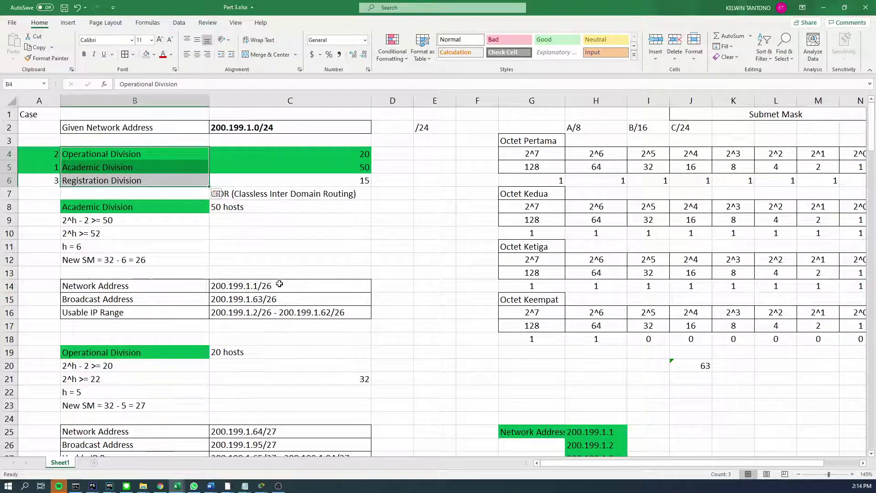
Inspect the last octet of the Academic Division's network address in C14.
scroll(280, 280, "down", 2)
left_click(272, 208)
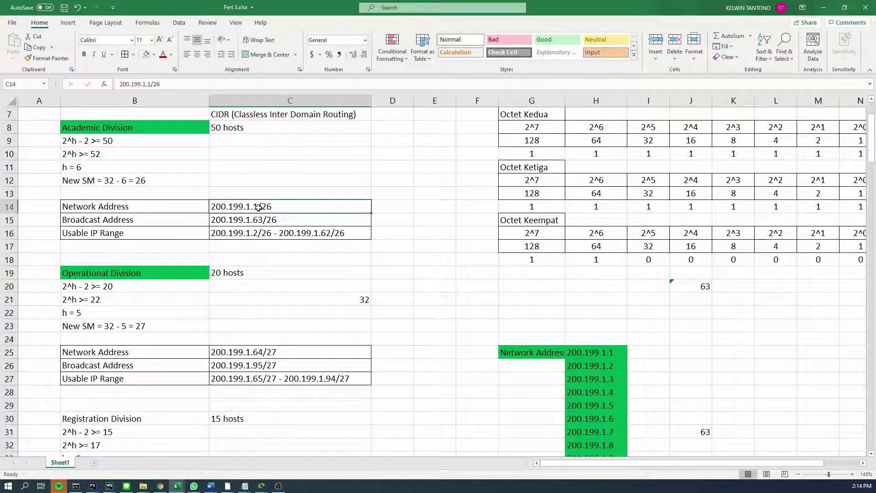
double_click(256, 209)
double_click(258, 207)
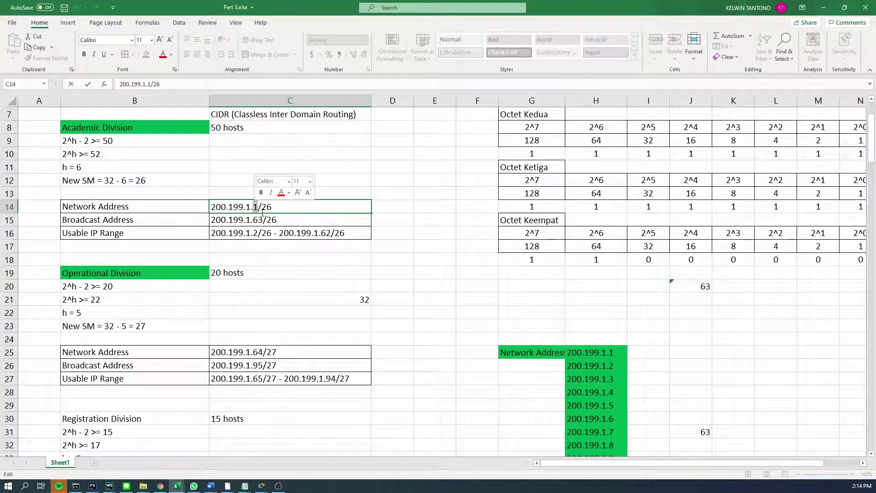
left_click(264, 175)
Review the host requirements of all three divisions alongside the address count in J31 and the lower division tables.
scroll(264, 175, "up", 2)
left_click(198, 127)
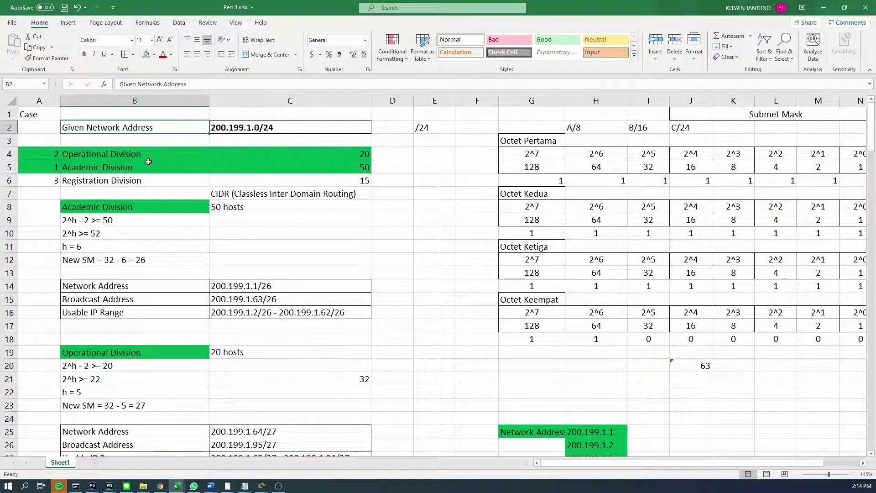
left_click_drag(84, 149, 347, 185)
scroll(363, 279, "down", 3)
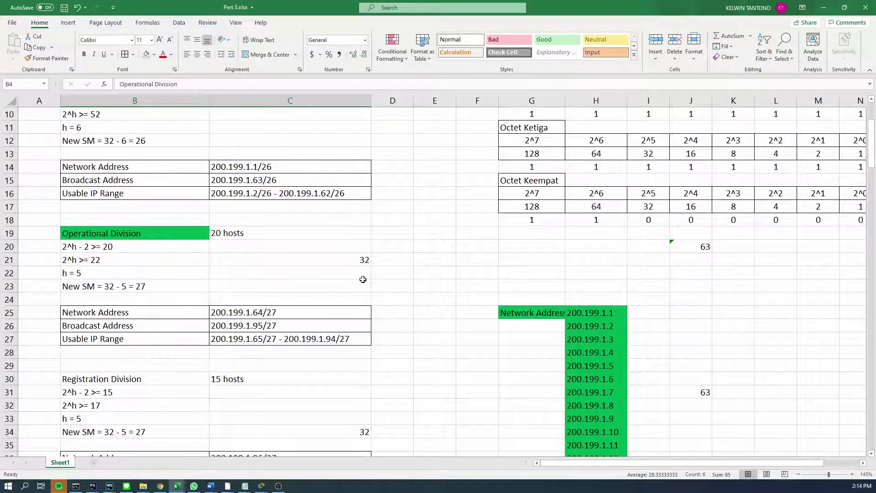
left_click(699, 392)
scroll(547, 352, "up", 2)
scroll(401, 329, "down", 5)
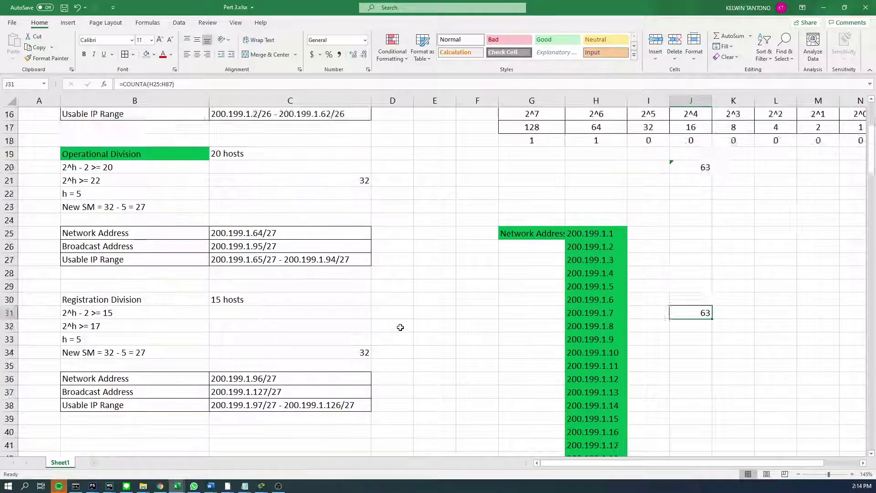
scroll(400, 327, "up", 2)
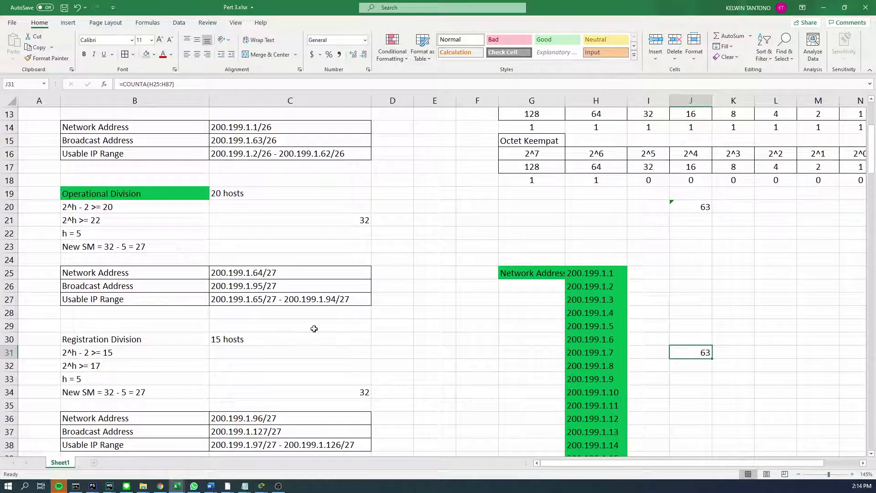
Fill the Registration Division heading in B30 with green, matching the other division headings.
left_click(137, 341)
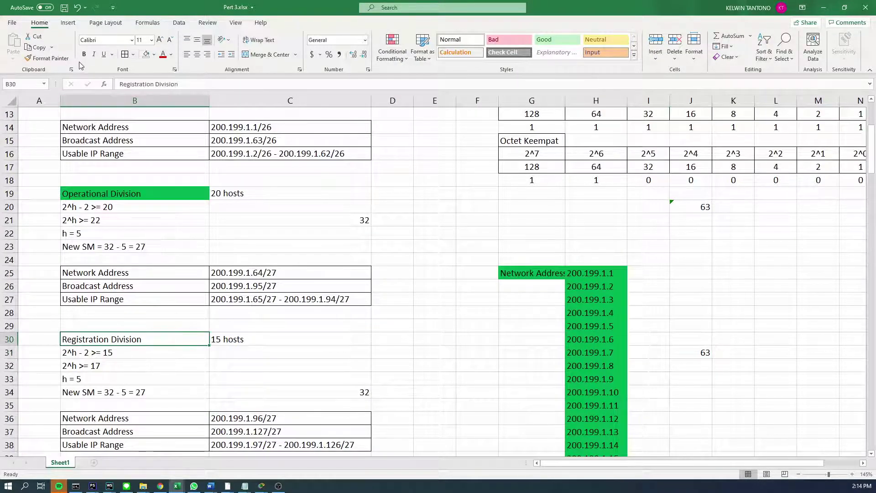
left_click(154, 55)
left_click(184, 140)
left_click(251, 356)
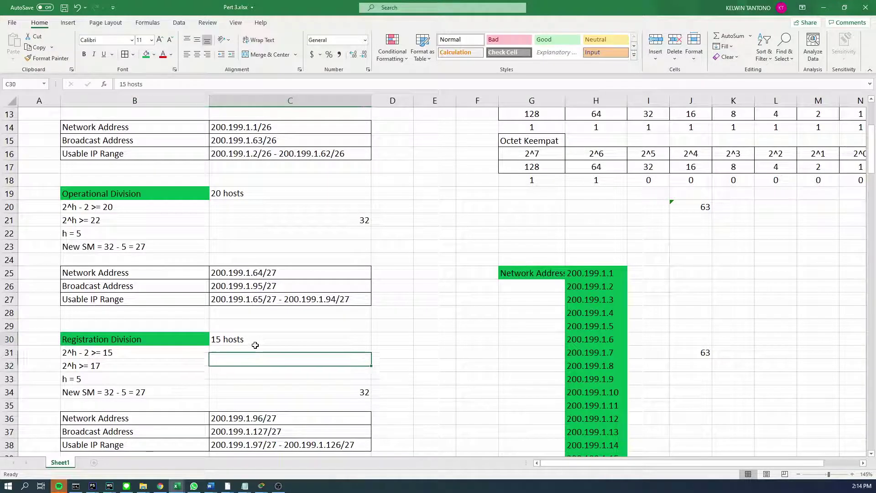
left_click(250, 343)
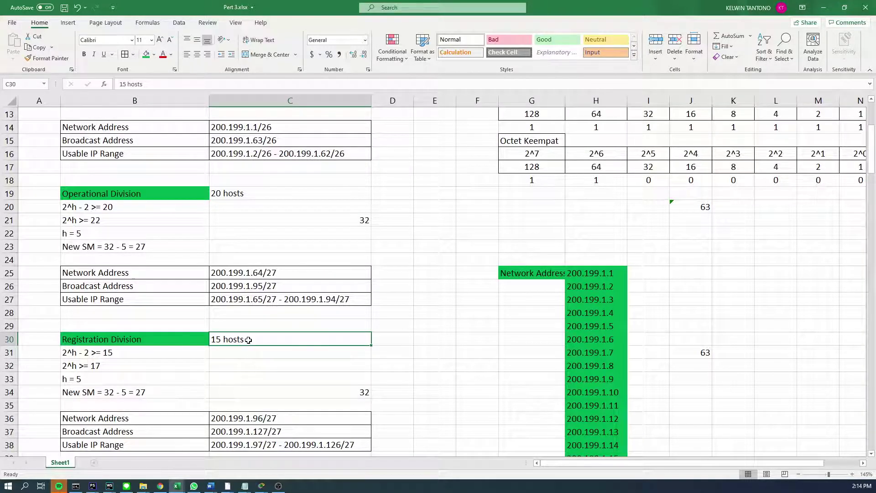
Add the label DHCP in B17, directly below the Academic Division's usable IP range.
scroll(219, 316, "up", 4)
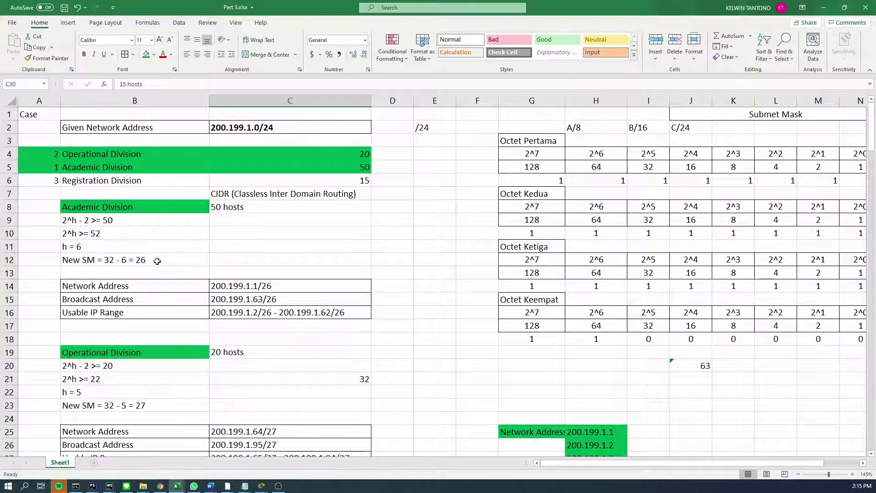
scroll(296, 268, "down", 1)
scroll(286, 280, "up", 1)
left_click(289, 278)
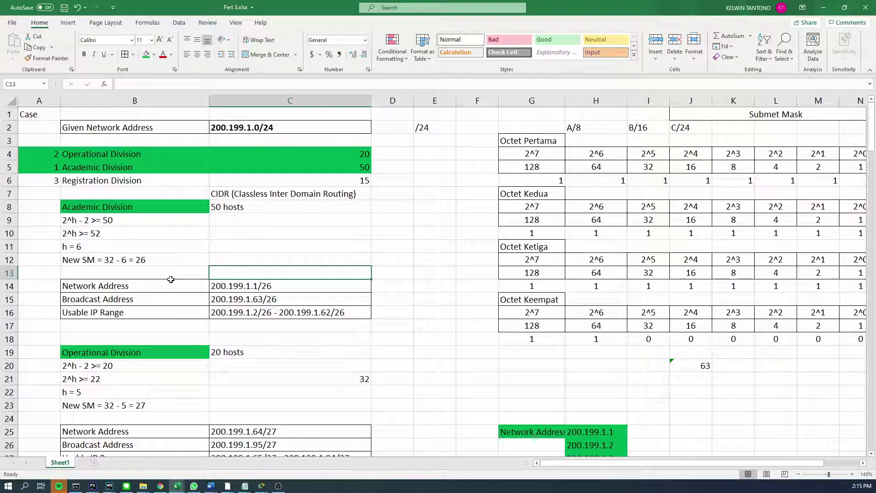
scroll(171, 279, "down", 2)
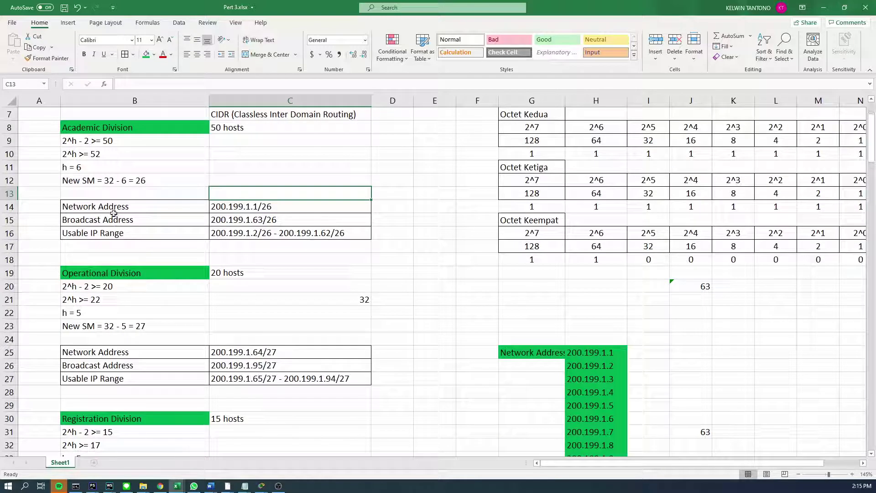
left_click_drag(176, 233, 366, 233)
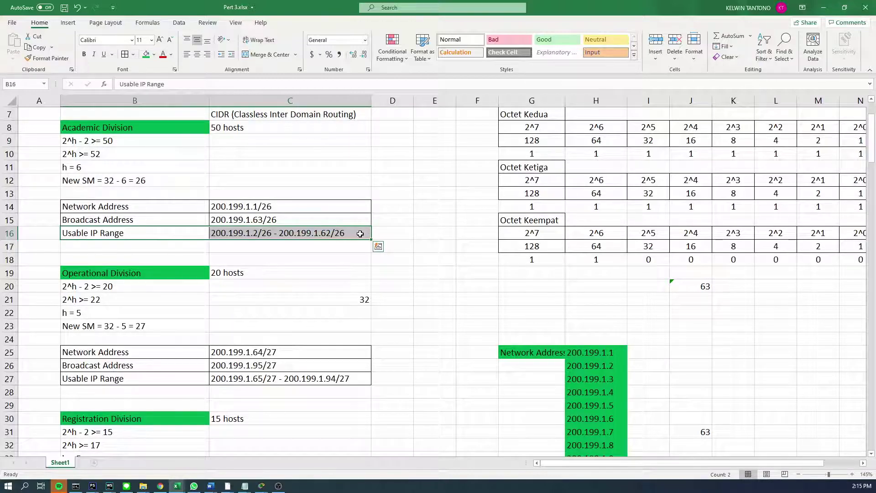
key("Down")
type("DH")
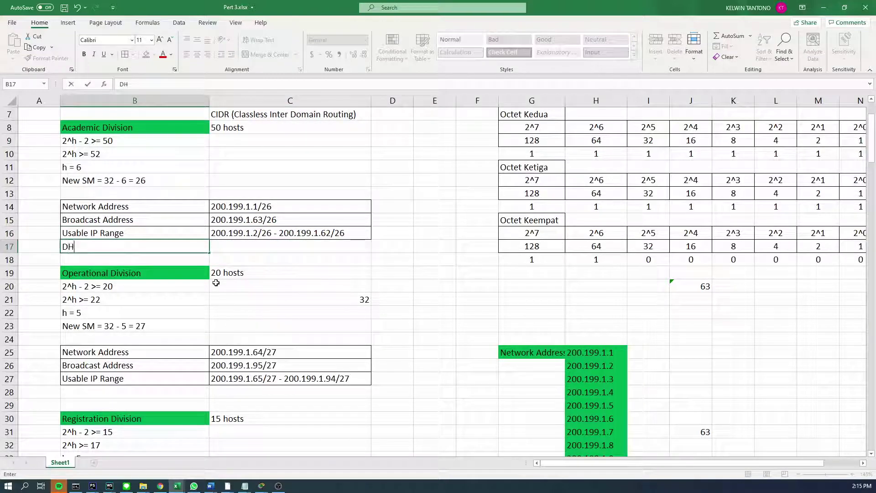
type("CP")
key("Tab")
Enter the description "Dynamic Host Configuration Protocol" in C17 beside the DHCP label.
type("Dynamio")
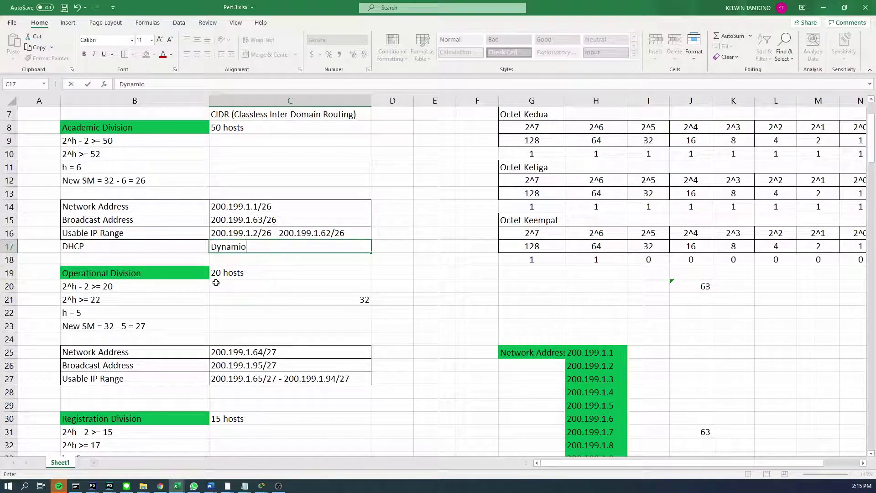
key("BackSpace")
type("c Host Configuration Pr")
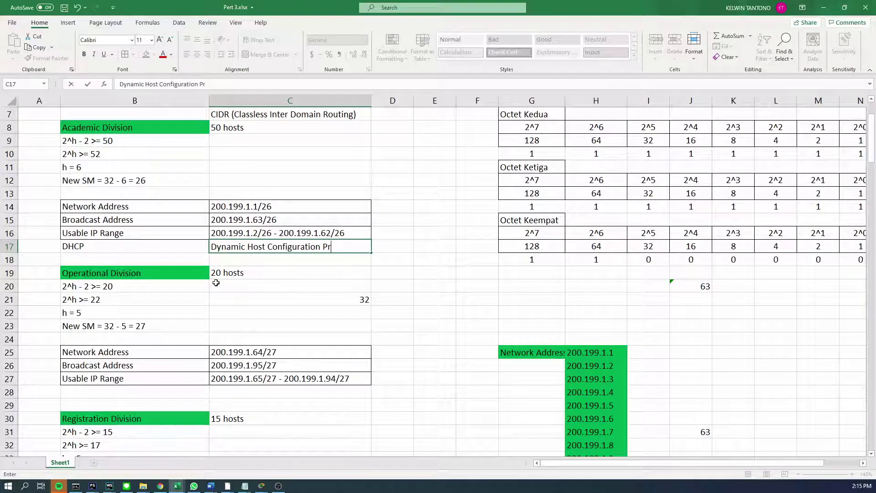
type("otocol")
key("Return")
key("Right")
key("Right")
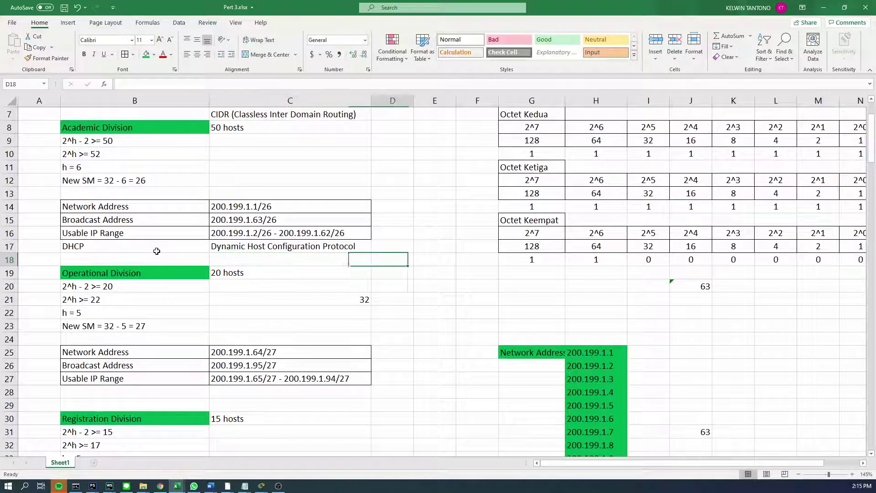
left_click(277, 257)
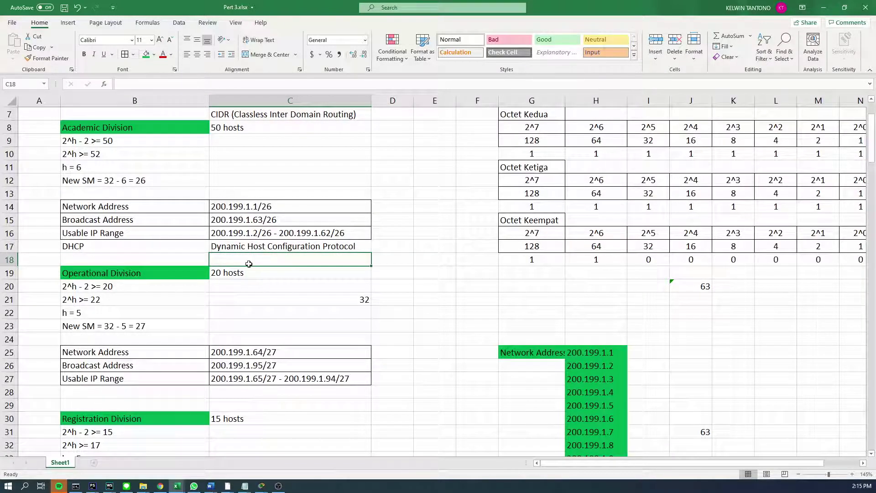
Open a Command Prompt window over the worksheet and run ipconfig.
left_click(192, 261)
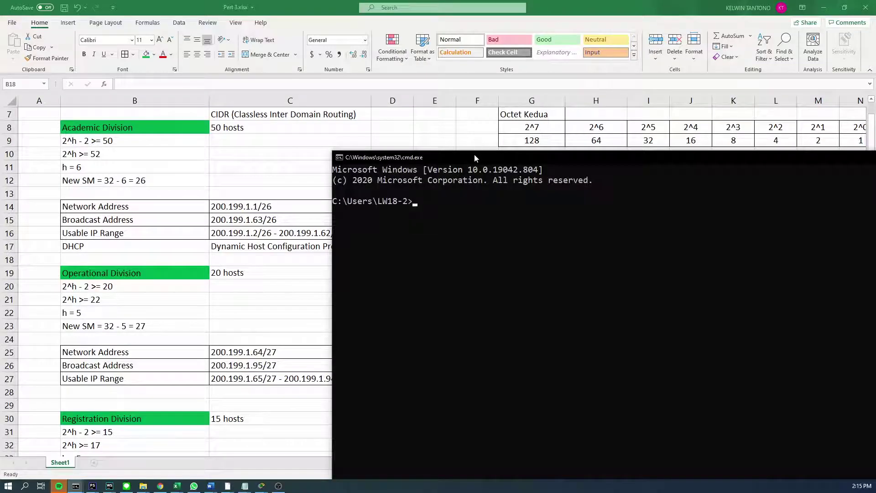
left_click_drag(475, 155, 285, 153)
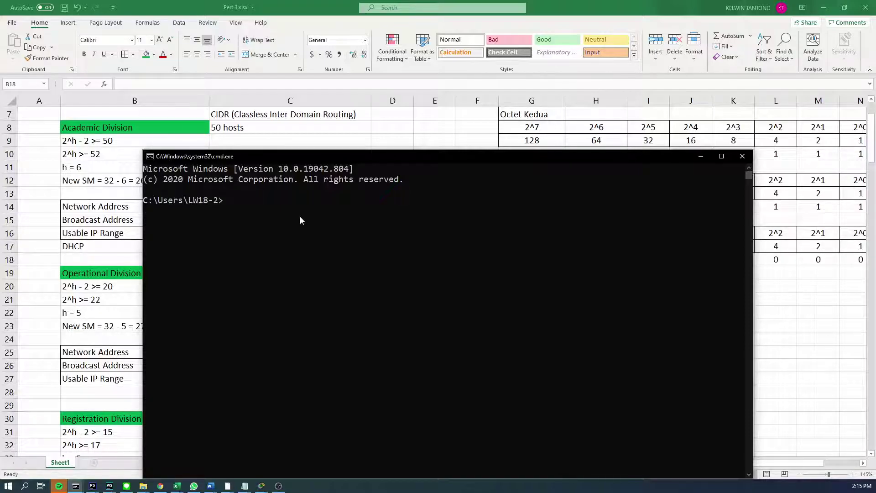
type("/ipconfig")
key("Return")
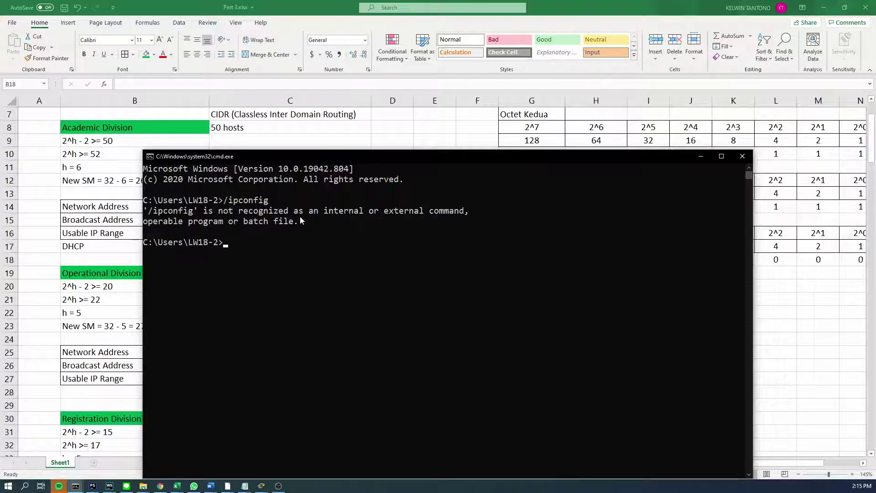
type("ipconfig")
key("Return")
Examine the IPv4 address, subnet mask and default gateway of each network adapter in the ipconfig output.
scroll(357, 203, "up", 10)
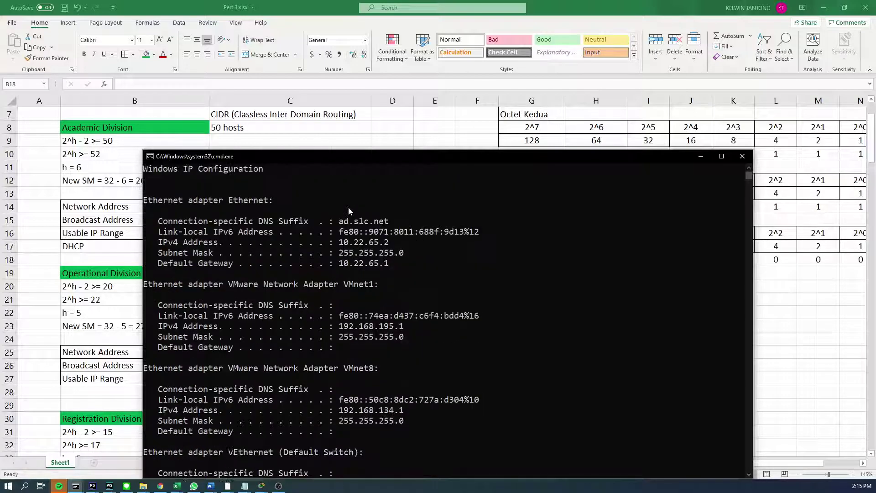
scroll(349, 207, "up", 2)
scroll(346, 206, "down", 3)
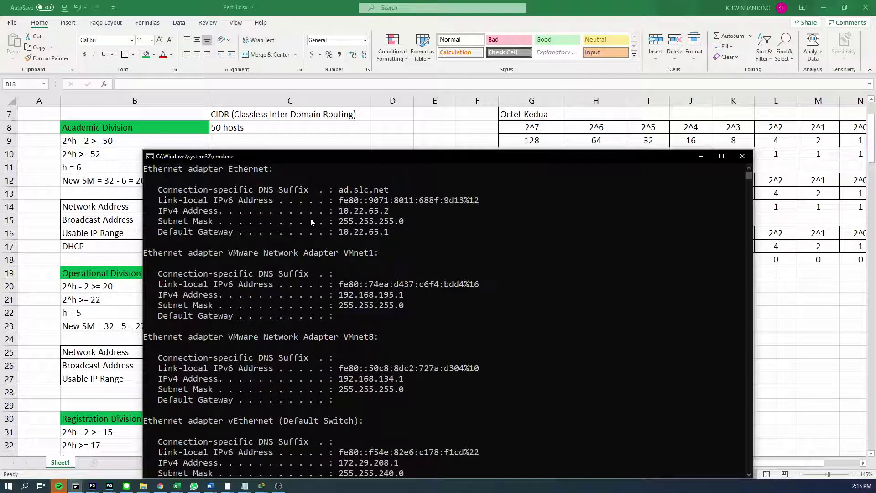
scroll(315, 217, "down", 1)
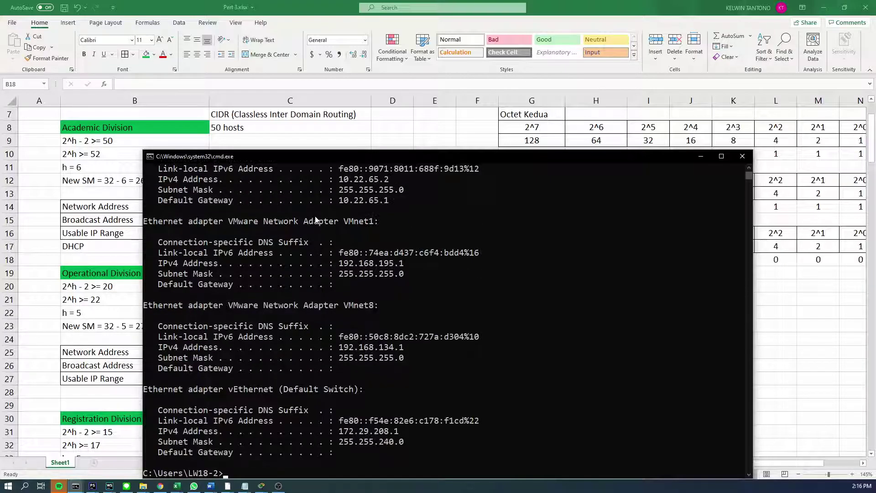
scroll(316, 220, "up", 4)
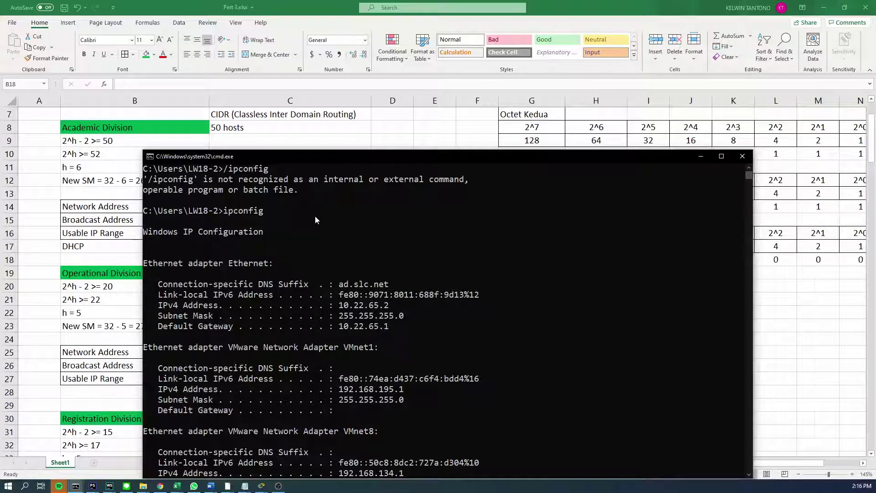
Return to the Excel worksheet and compare the Academic and Operational Division addresses with the Word answer document.
left_click(275, 9)
left_click(272, 232)
left_click(284, 221)
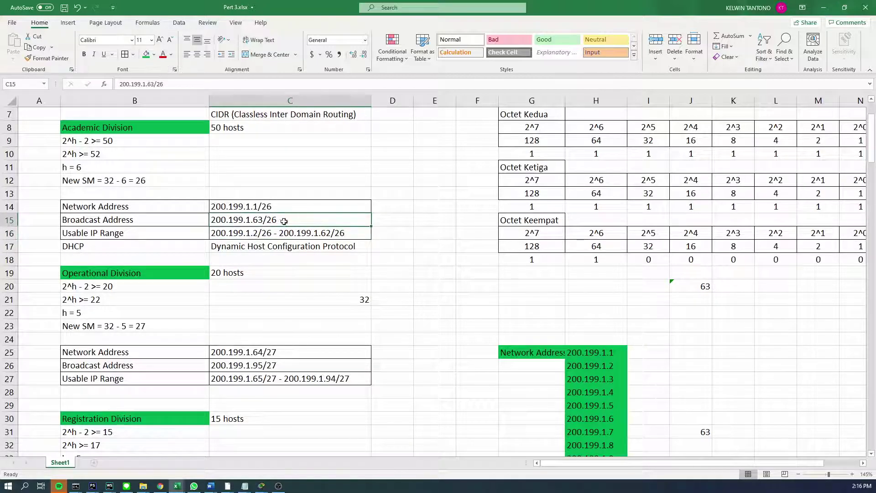
key("alt+Tab")
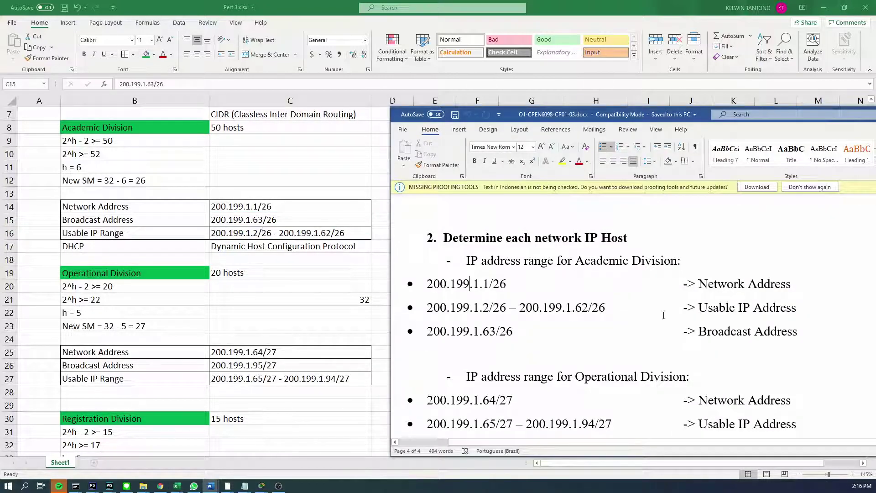
scroll(664, 316, "down", 3)
left_click(354, 223)
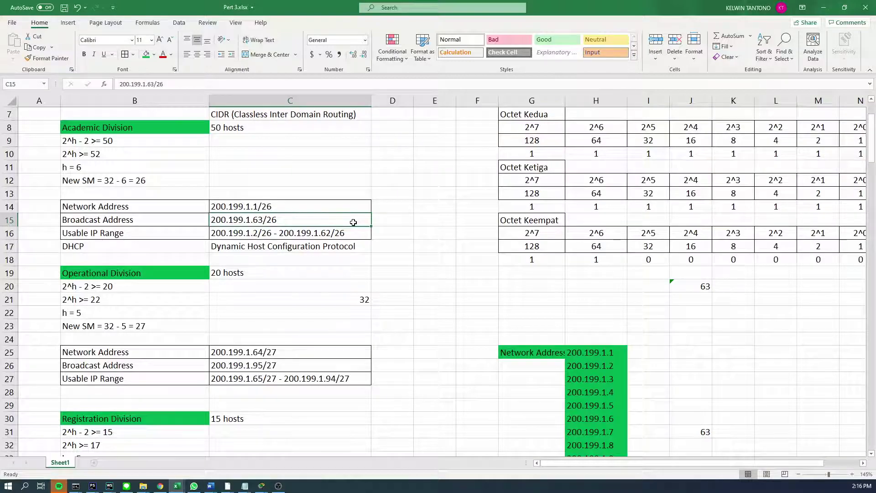
key("alt+Tab")
scroll(646, 392, "up", 1)
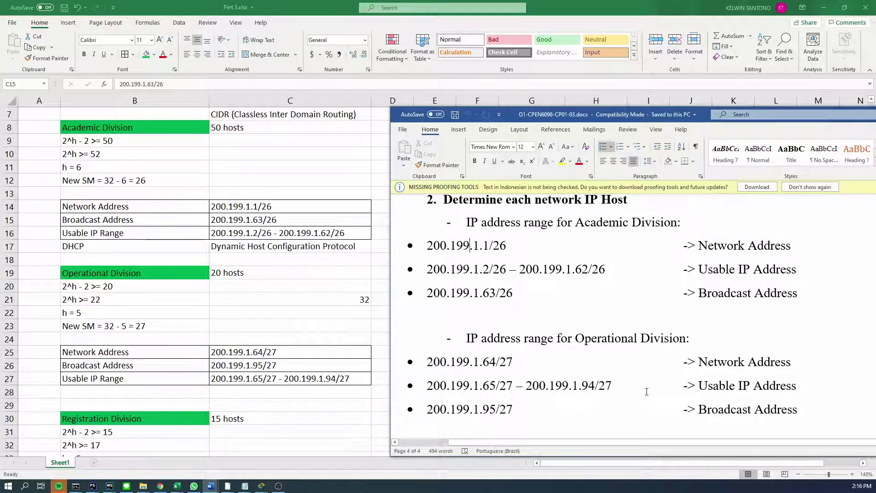
key("alt+Tab")
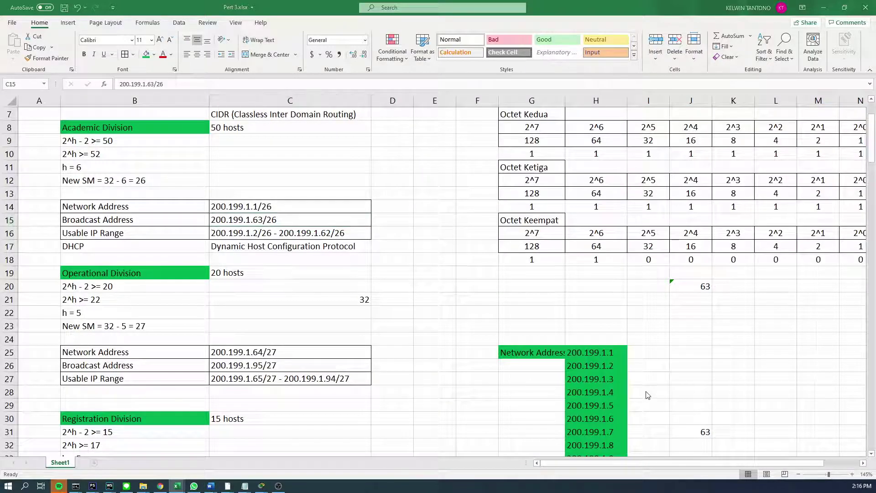
key("alt+Tab")
key("alt+Tab")
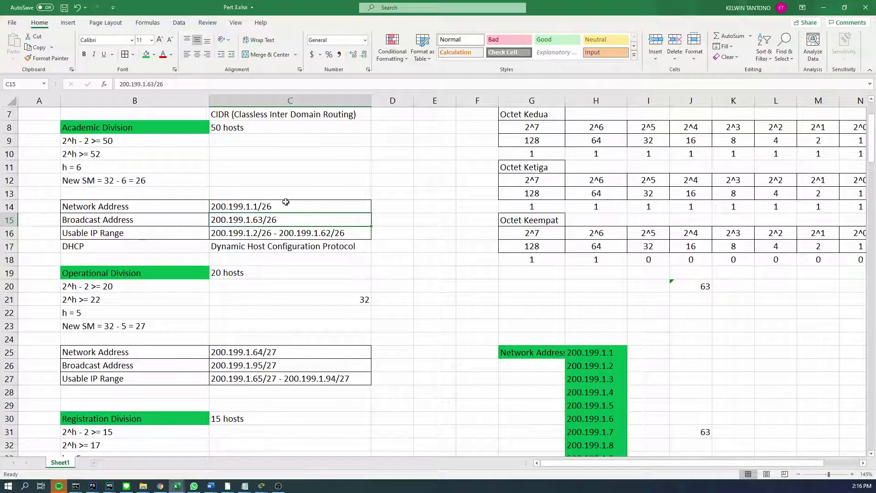
Check the Academic Division's network, broadcast and usable addresses against the Word answer document, then return to the Excel worksheet.
mouse_move(296, 217)
left_mouse_down()
mouse_move(194, 223)
mouse_move(256, 223)
left_mouse_up()
left_click(210, 485)
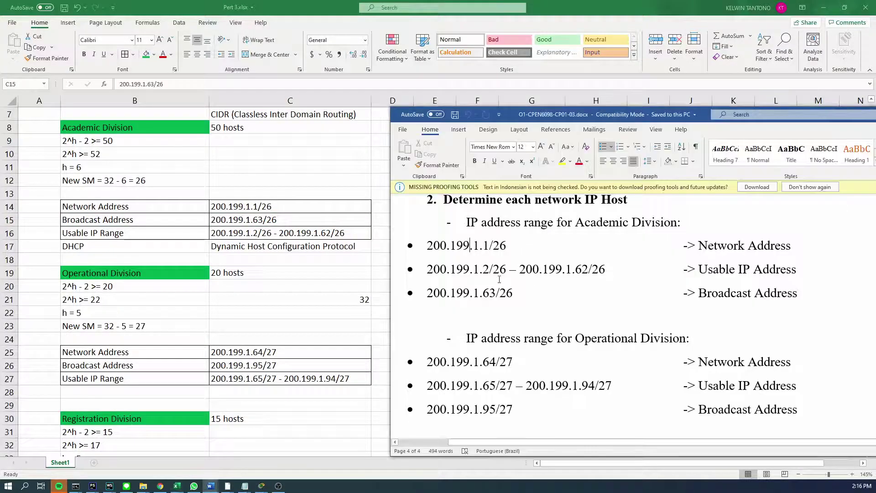
scroll(519, 286, "up", 4)
scroll(519, 286, "down", 3)
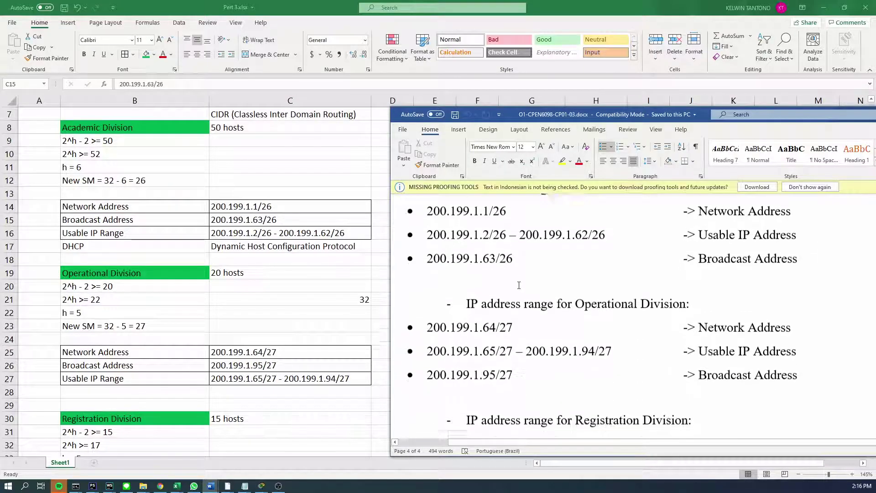
scroll(519, 286, "up", 2)
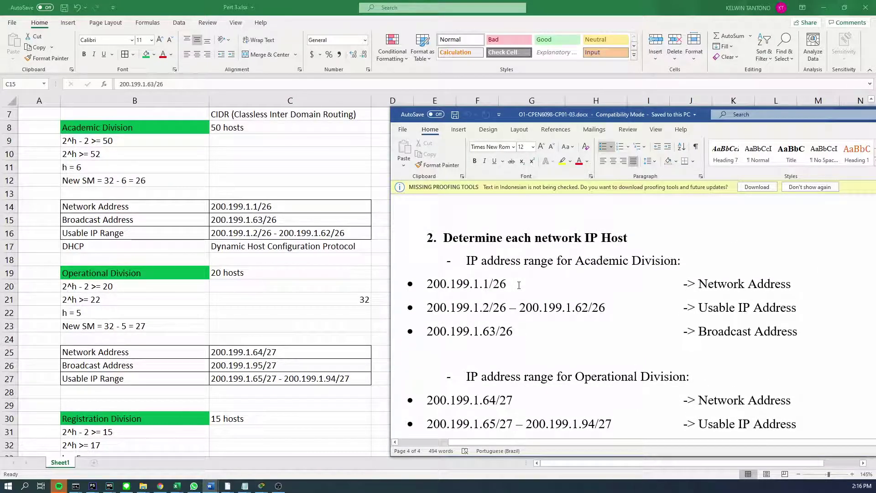
key("alt+Tab")
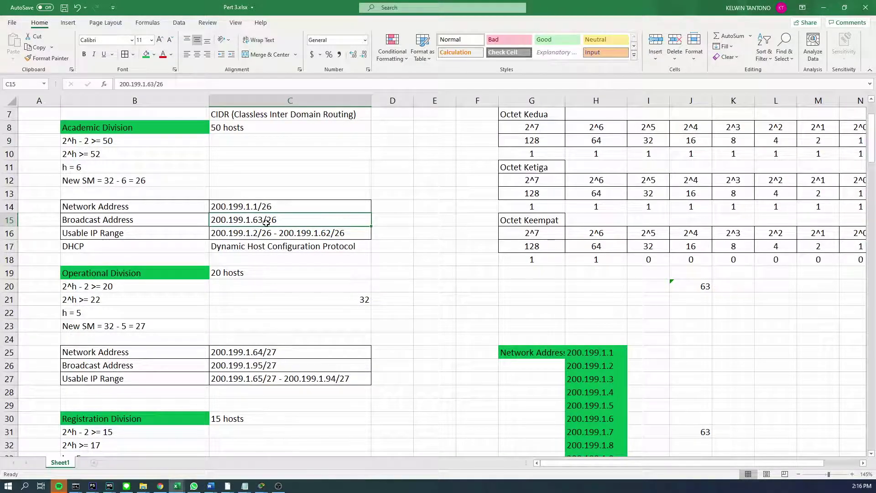
Review the Academic Division block in B8:C17 and the COUNTA formula in J31 that counts its addresses.
left_click_drag(174, 222, 211, 233)
left_click(235, 219)
left_click_drag(313, 221, 309, 235)
left_click(255, 220)
scroll(197, 206, "up", 1)
left_click_drag(119, 167, 352, 288)
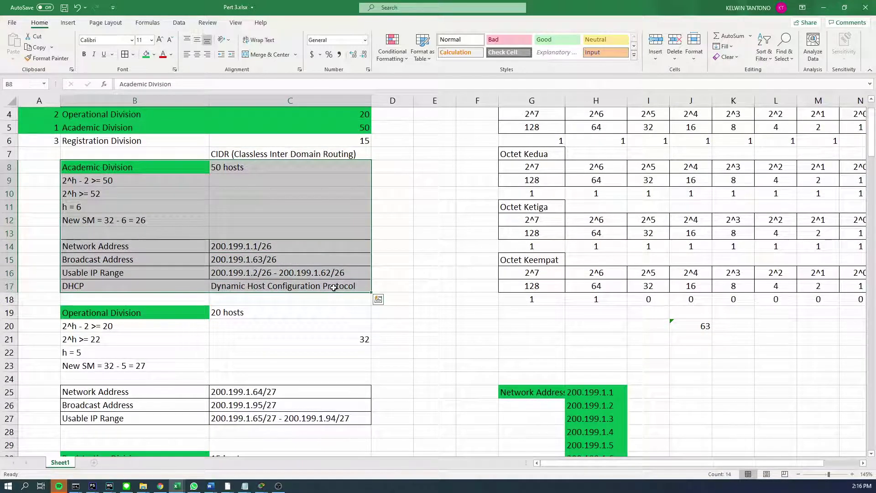
left_click(427, 247)
scroll(687, 350, "down", 2)
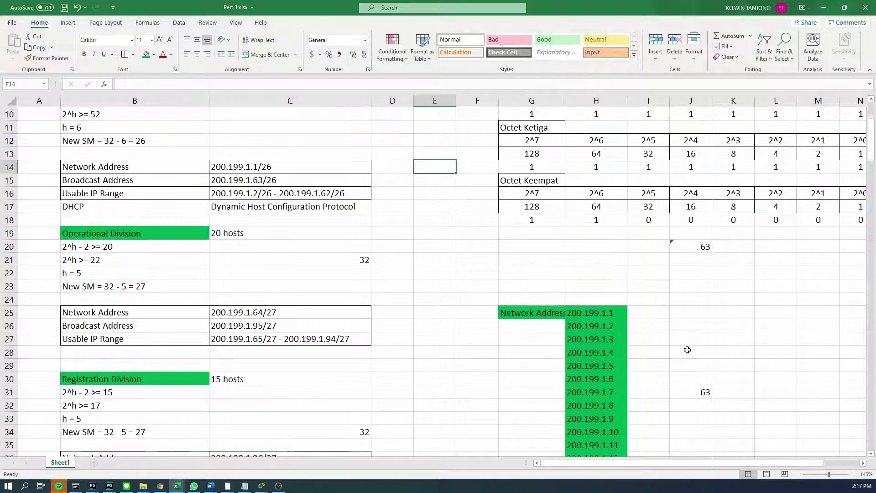
left_click(693, 393)
scroll(389, 330, "up", 3)
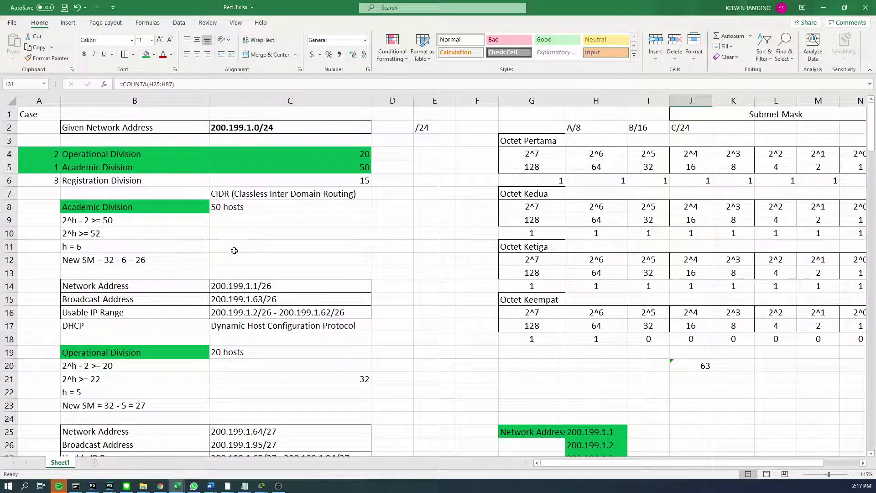
Enter the formula =2^6 in C10 beside the Academic Division's 2^h >= 52 line.
left_click(145, 258)
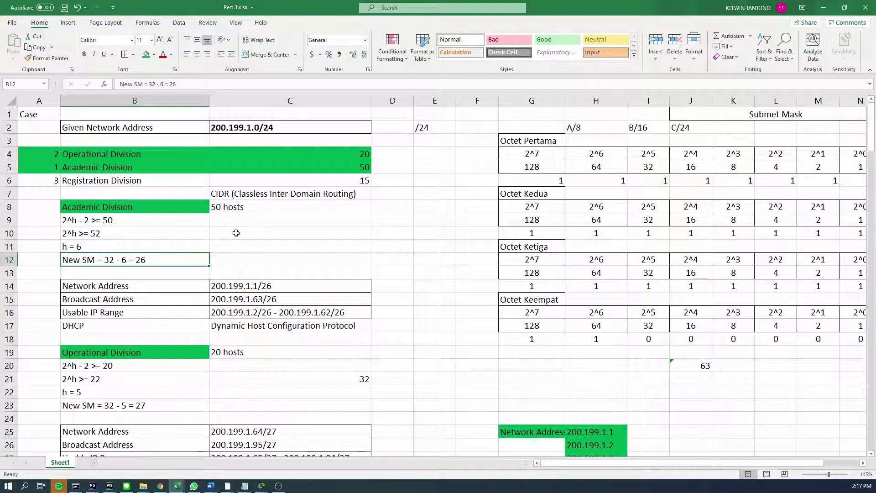
left_click(219, 234)
type("=2^6")
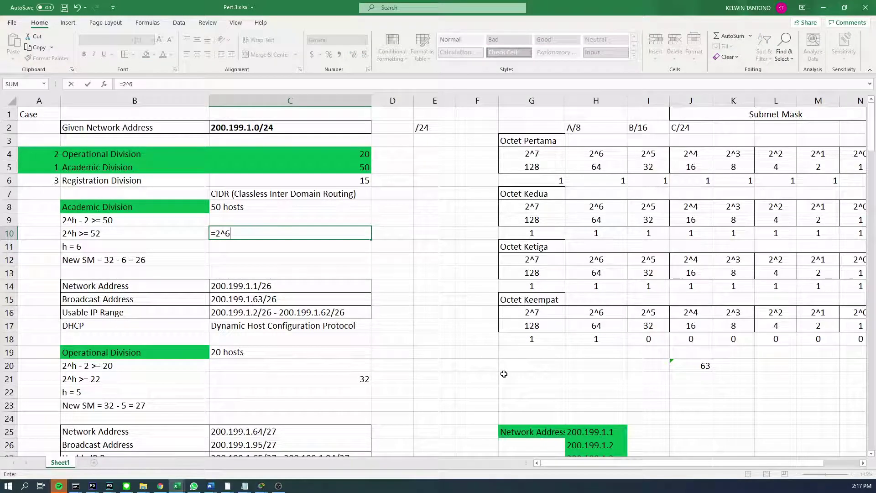
key("Return")
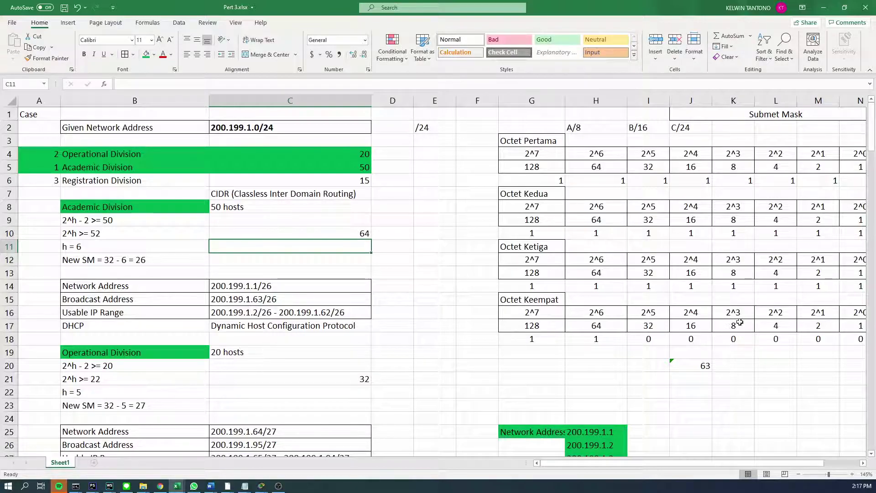
Examine the Academic Division's network, broadcast, usable range and DHCP rows in B14:C17.
scroll(698, 302, "down", 1)
left_click(313, 246)
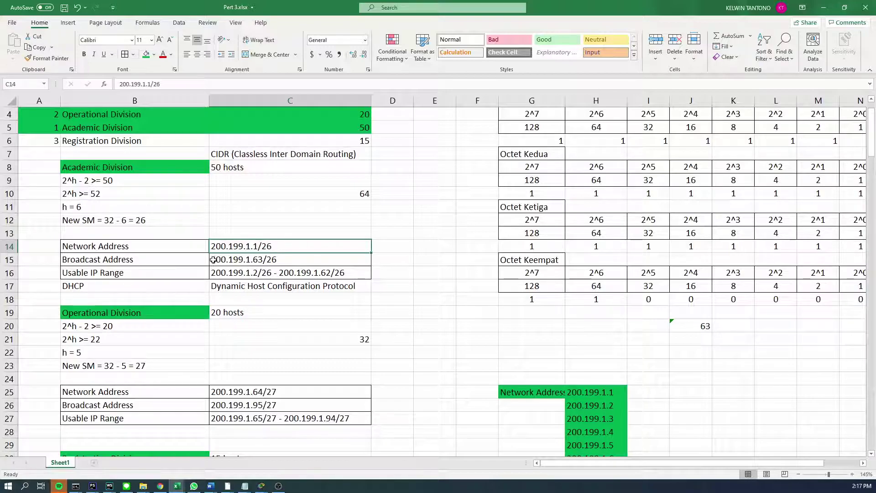
left_click(177, 247)
left_click_drag(176, 248, 283, 286)
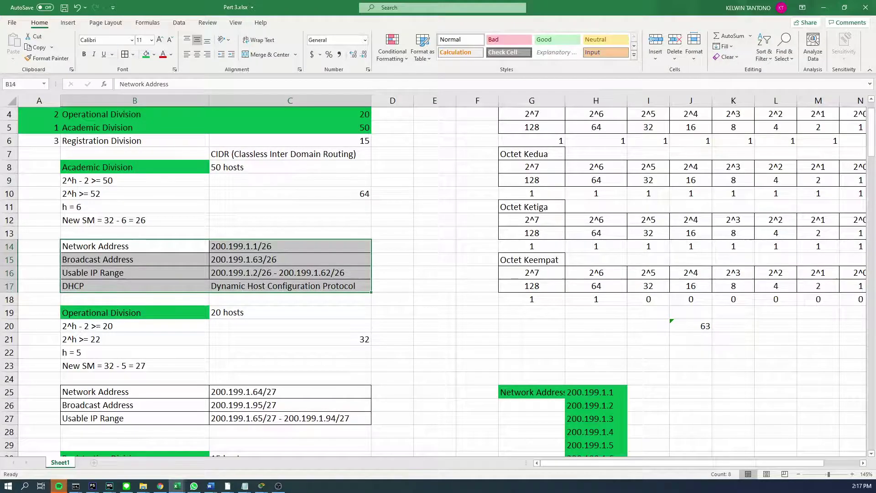
left_click(287, 352)
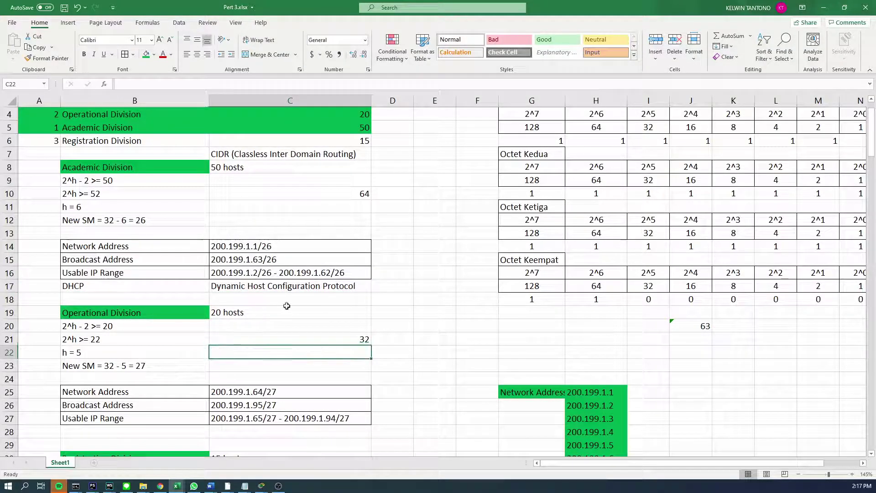
Switch to the Command Prompt window, move it higher over the worksheet, and read the ipconfig output for all adapters.
key("alt+Tab")
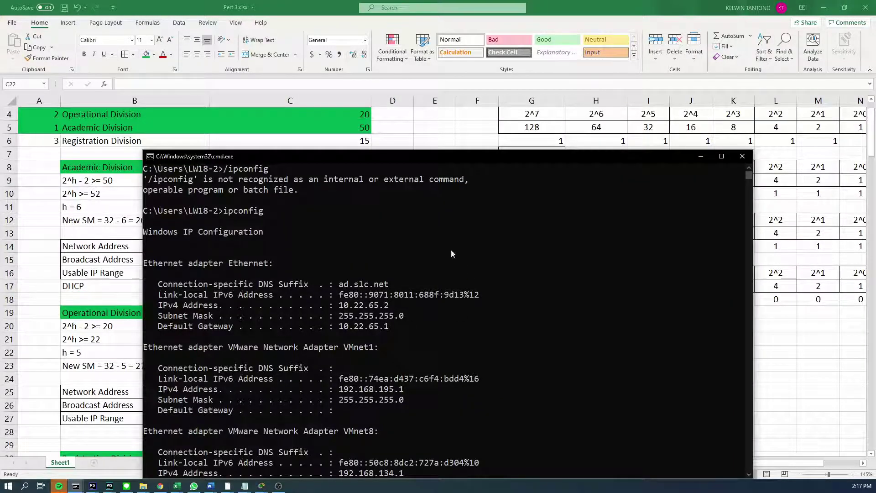
left_click_drag(445, 145, 463, 51)
scroll(388, 254, "down", 3)
scroll(388, 254, "down", 4)
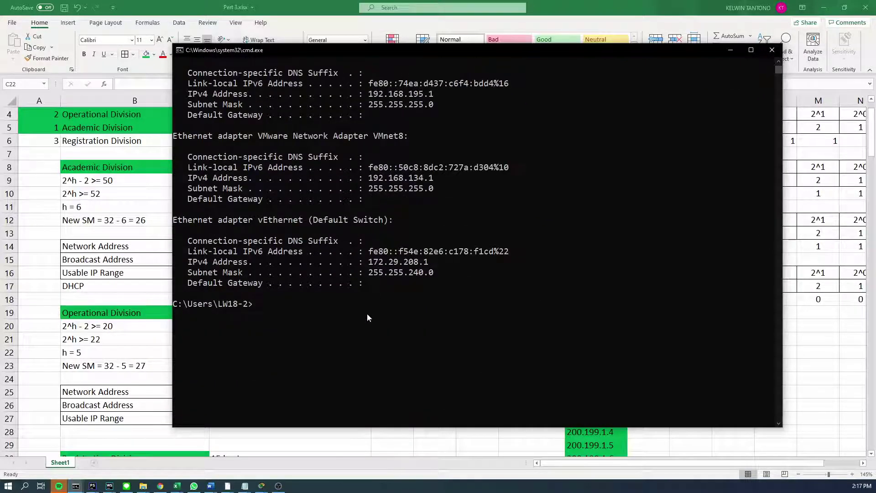
scroll(367, 314, "up", 2)
scroll(366, 317, "up", 3)
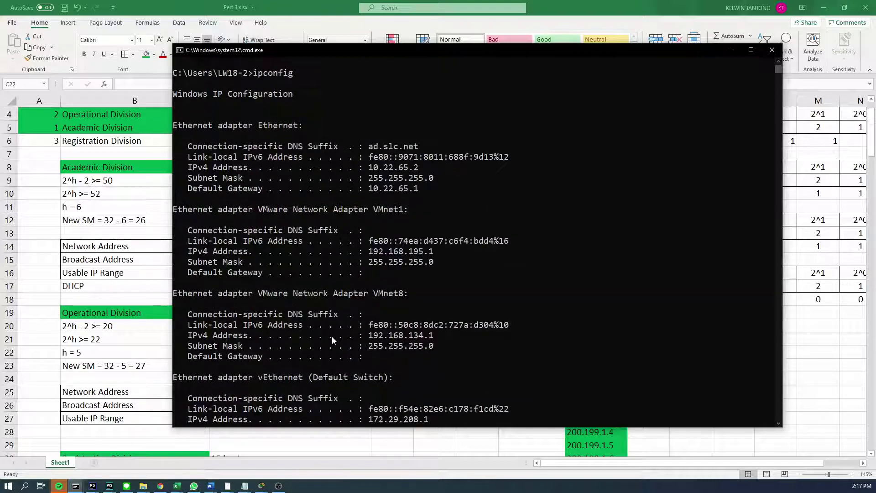
scroll(333, 337, "down", 2)
scroll(332, 340, "up", 1)
scroll(332, 341, "up", 1)
scroll(386, 255, "down", 2)
scroll(359, 327, "down", 3)
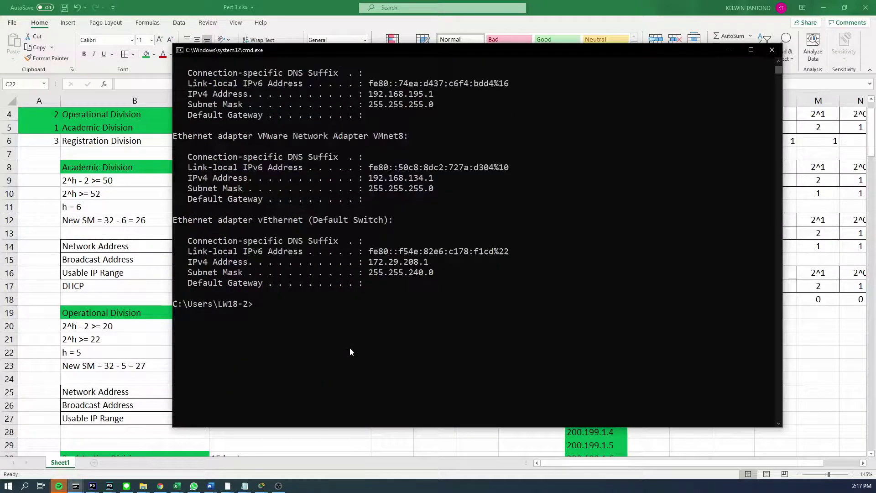
scroll(350, 347, "up", 4)
scroll(347, 354, "down", 2)
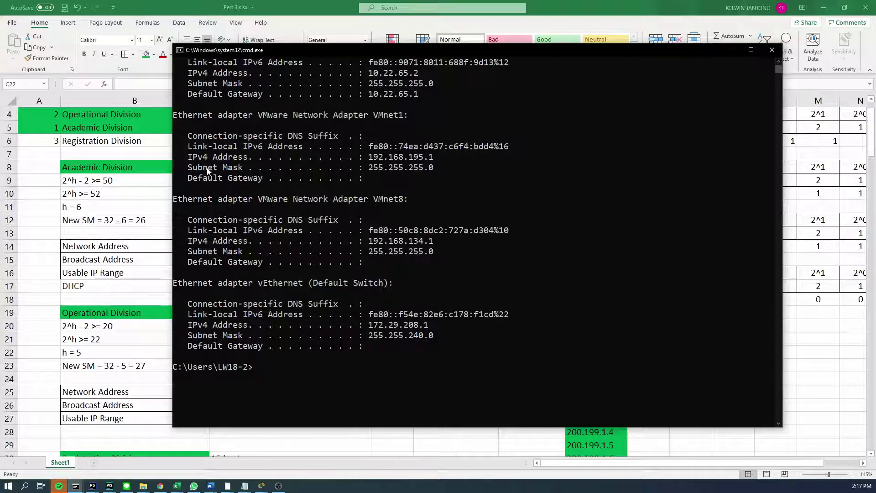
Highlight the Ethernet adapter's IPv4 address and mark its default gateway in the ipconfig output.
scroll(213, 182, "up", 3)
scroll(228, 205, "down", 1)
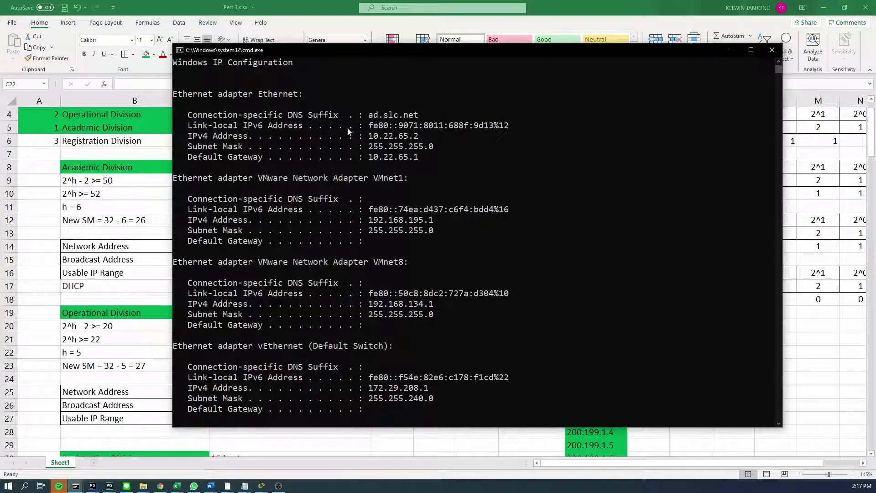
left_click_drag(366, 136, 417, 140)
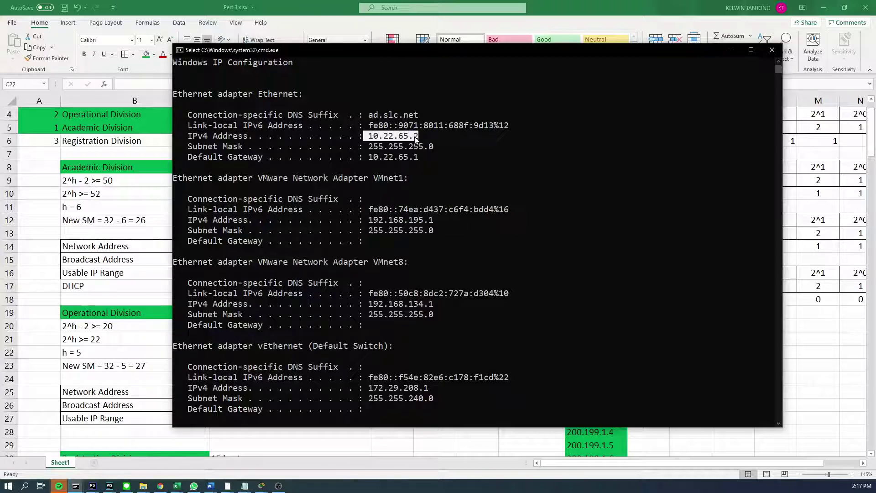
left_click(392, 157)
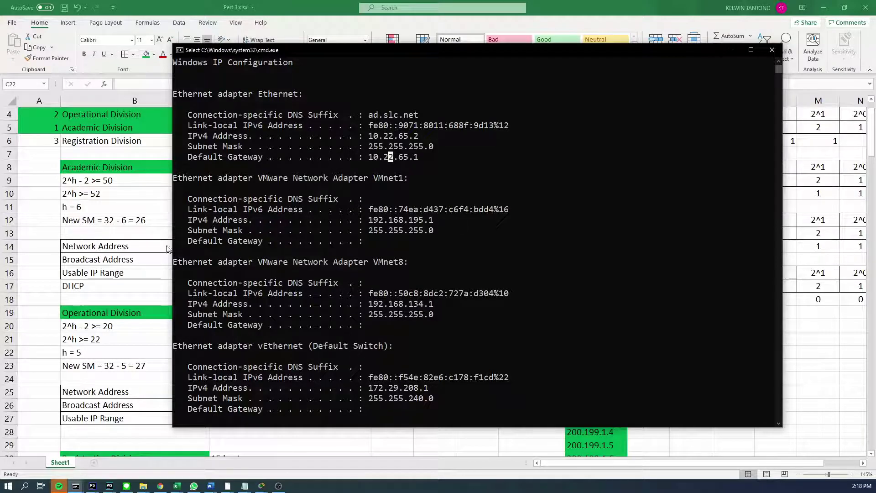
Switch to Chrome and search Google for "get my wifi ip address" in a new tab.
key("alt+Tab")
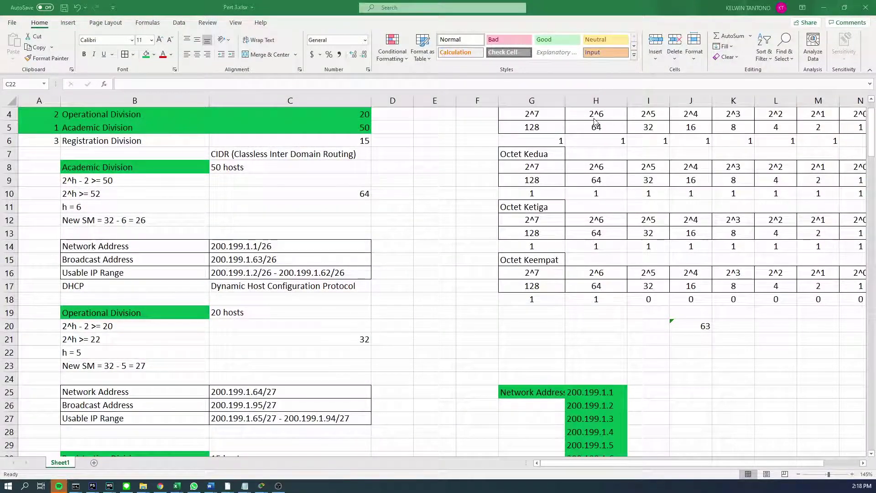
key("alt+Tab")
key("ctrl+t")
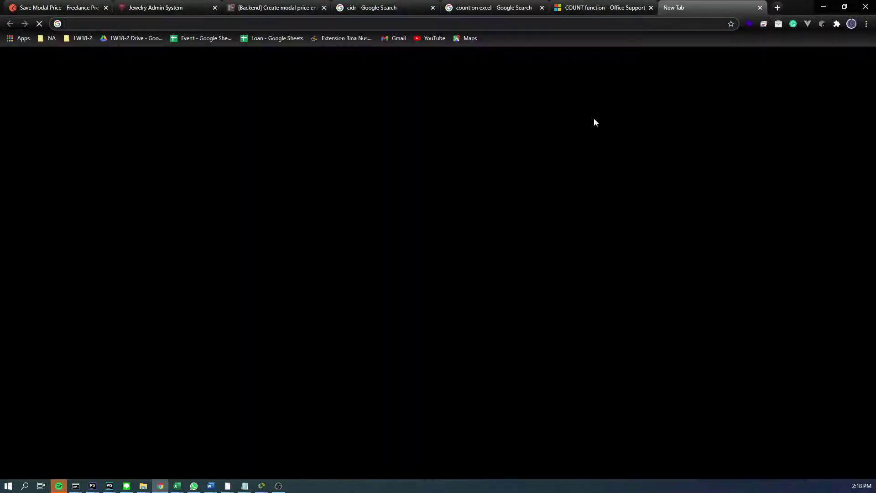
type("get my wifi ip")
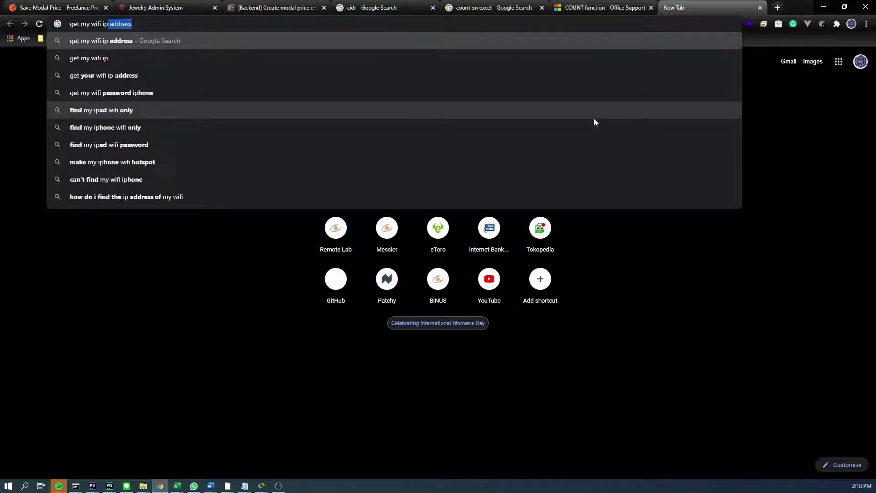
key("Return")
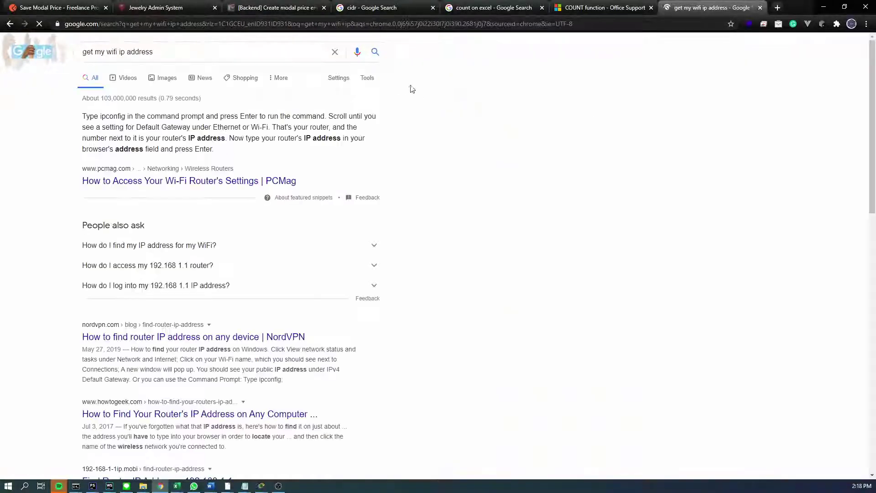
Open the PCMag article on accessing Wi-Fi router settings and read its ipconfig and router login sections.
left_click(178, 189, "ctrl+shift")
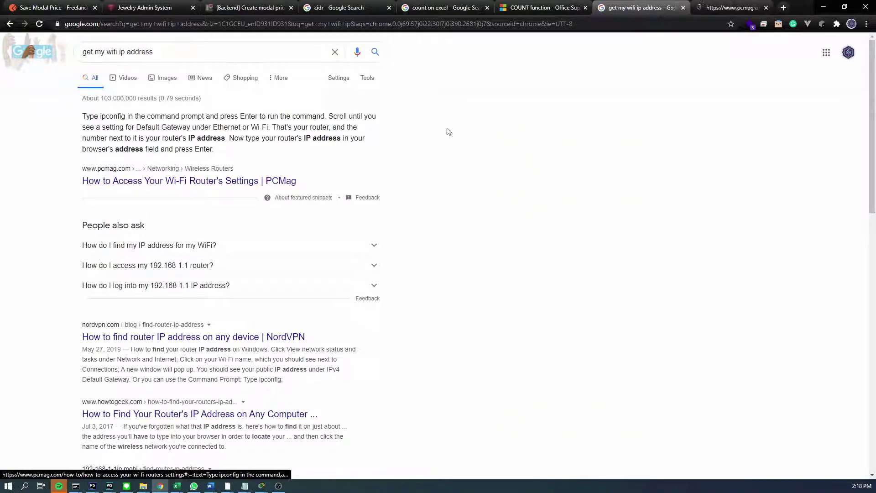
scroll(472, 332, "down", 7)
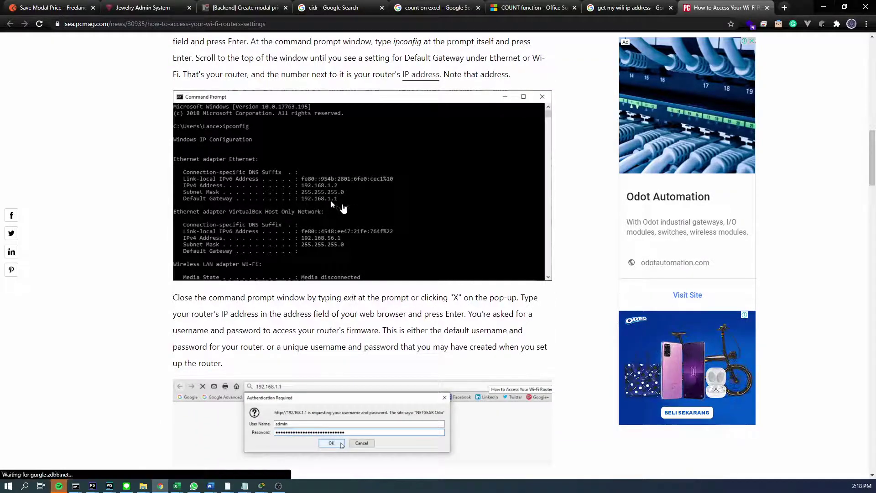
scroll(335, 214, "down", 3)
scroll(334, 214, "down", 3)
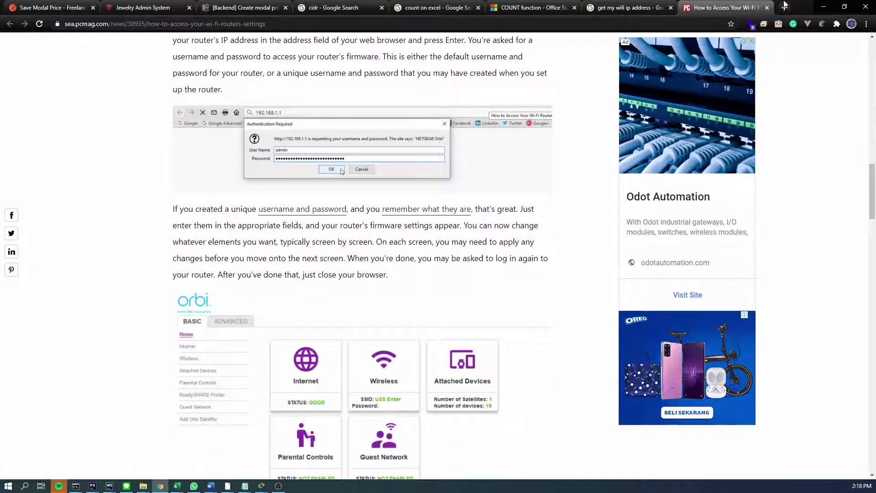
Try to open the router address 192.168.1.1 in a new tab, and close that tab.
key("ctrl+t")
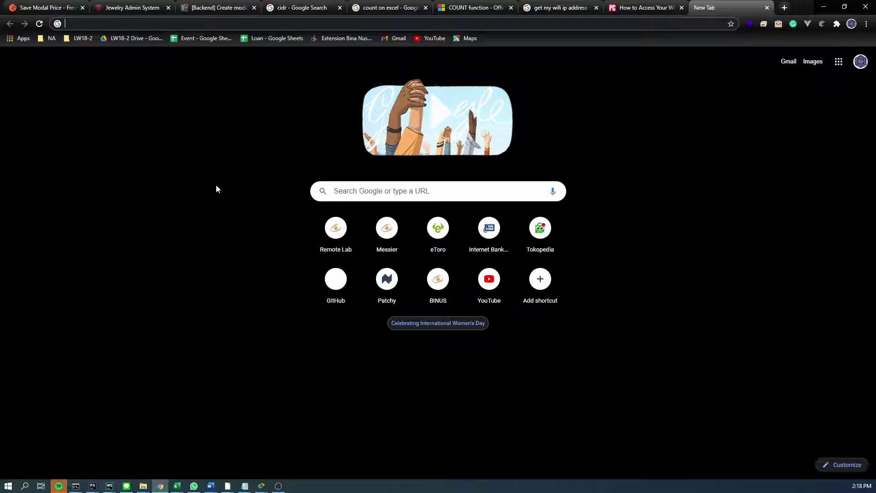
type("192.168")
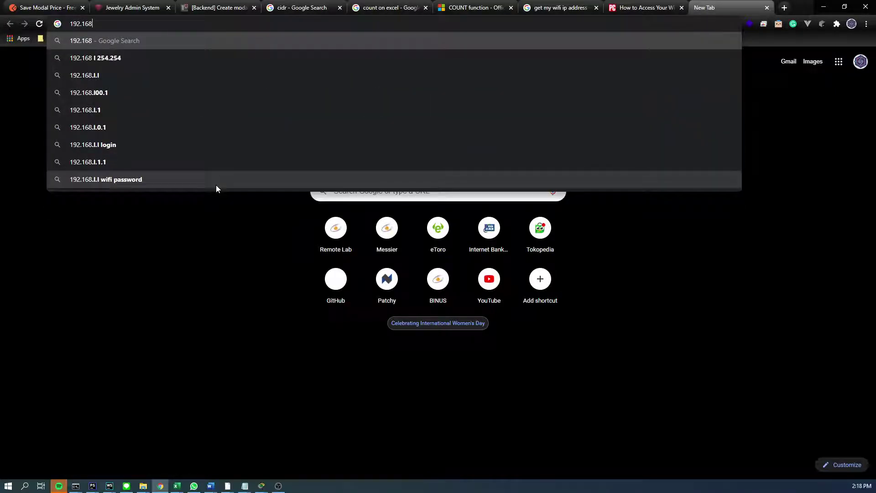
type(".1.1")
key("Return")
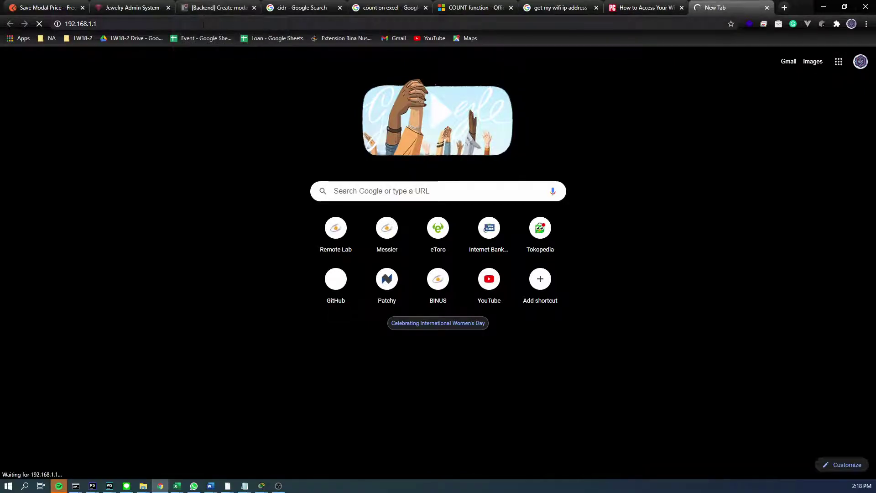
middle_click(711, 4)
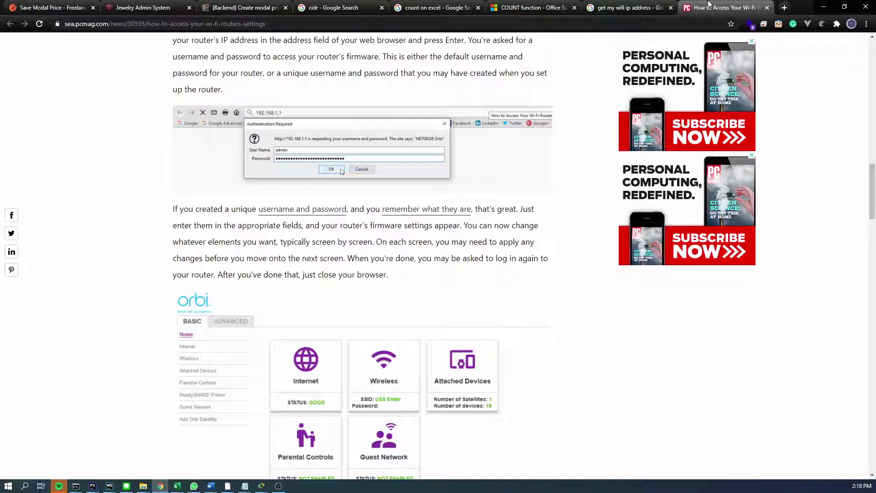
Leave the browser pages and return to the beginning of the Excel subnetting worksheet.
left_click(624, 5)
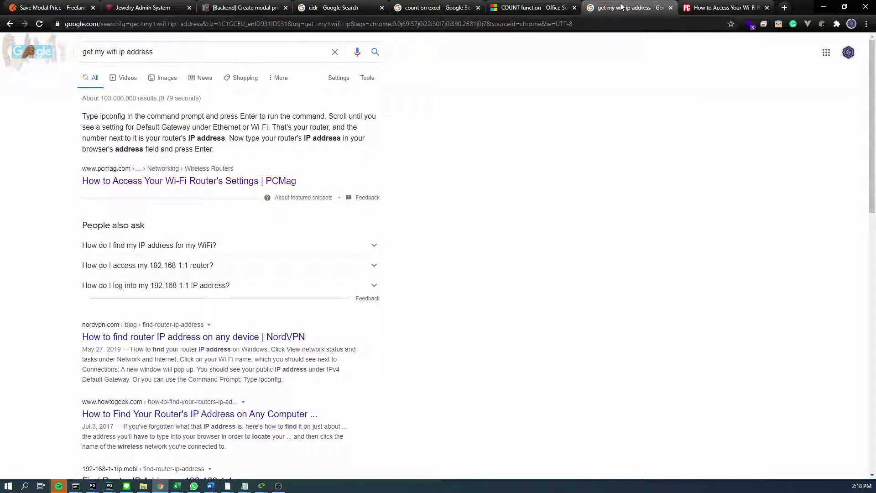
left_click(529, 7)
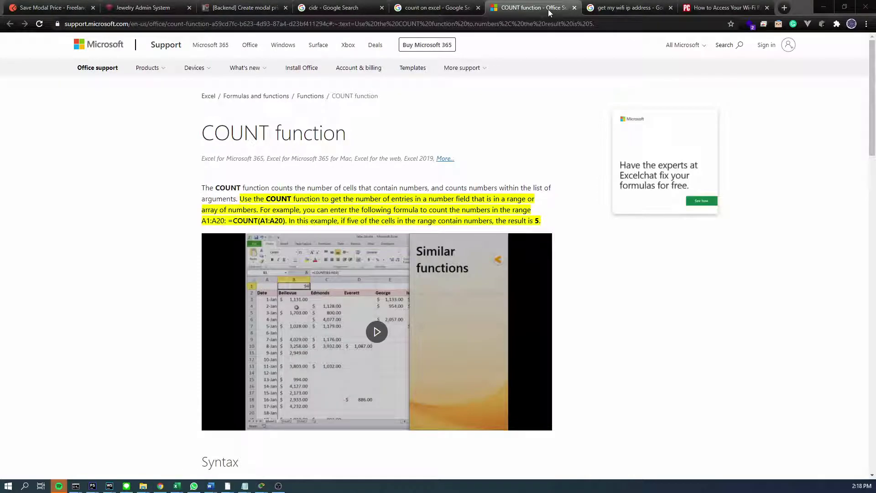
key("alt+Tab")
scroll(401, 236, "up", 1)
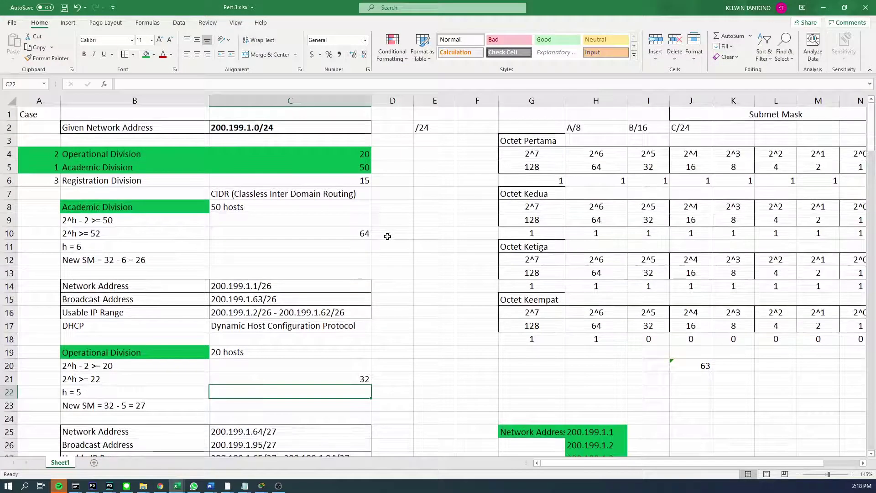
Examine the Academic Division's host calculation, the start and end of its usable IP range, and the DHCP row.
left_click(353, 229)
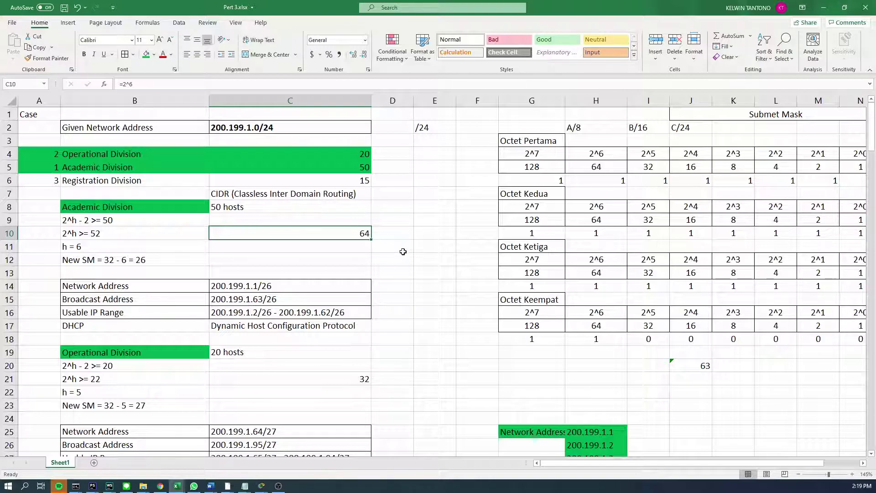
scroll(403, 250, "down", 3)
scroll(332, 256, "up", 1)
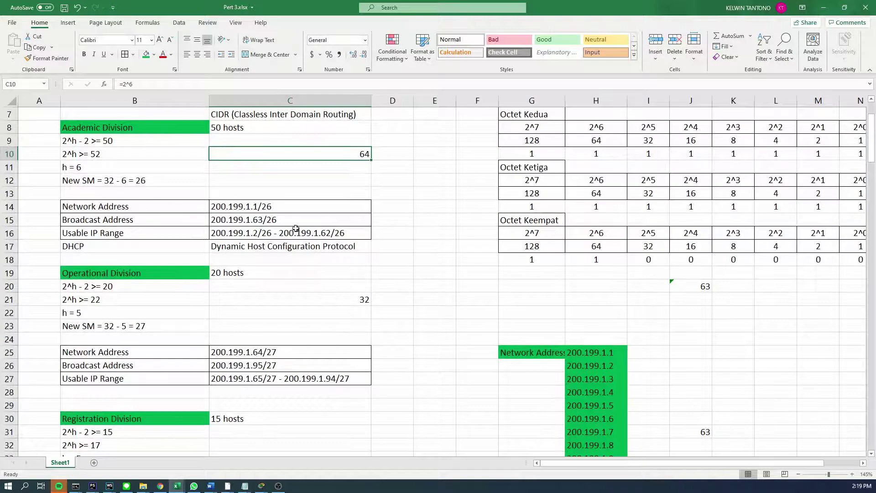
left_click(157, 232)
left_click(286, 245)
left_click(276, 235)
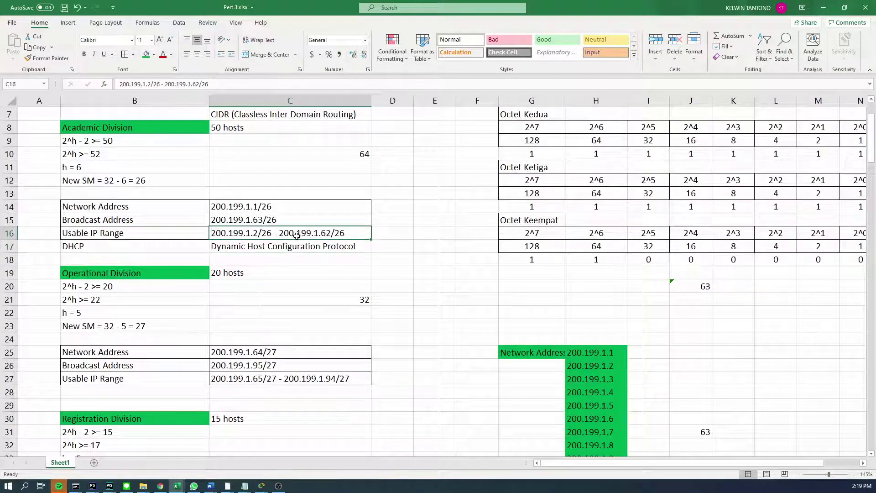
double_click(255, 236)
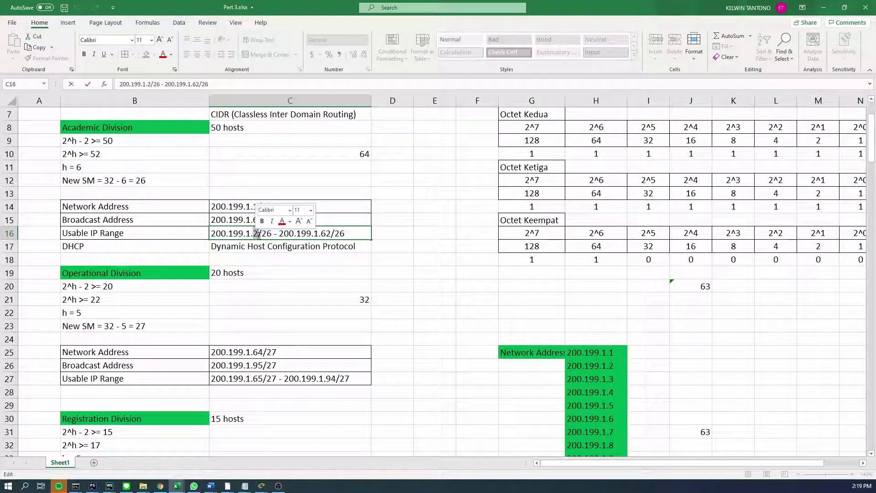
left_click(322, 235)
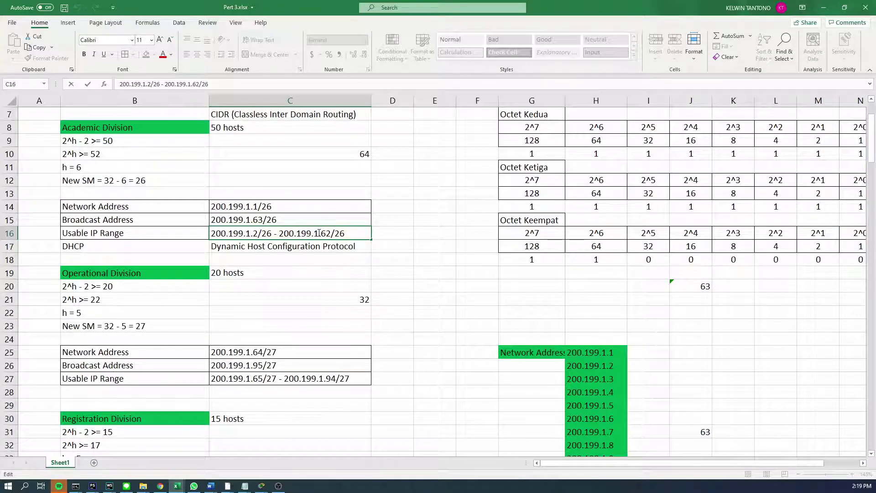
left_click(316, 249)
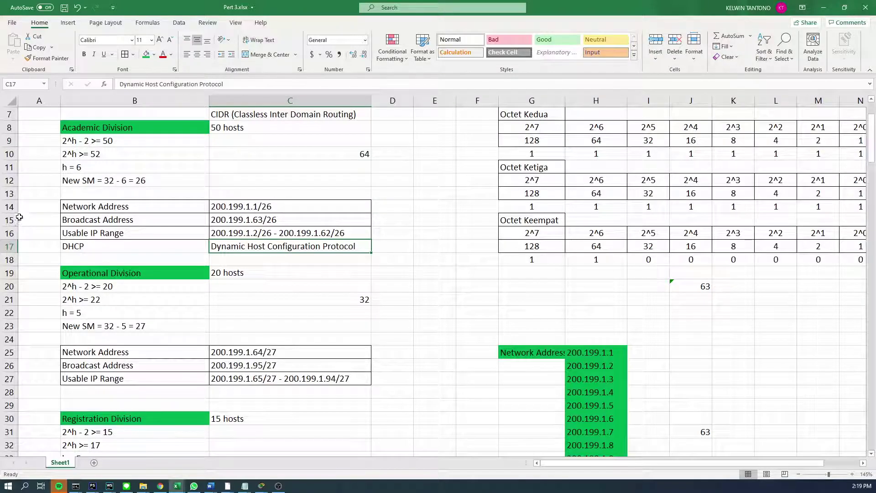
Enter the example IP address 10.22.65.2 in cell D18 and fit column D to its contents.
left_click(409, 257)
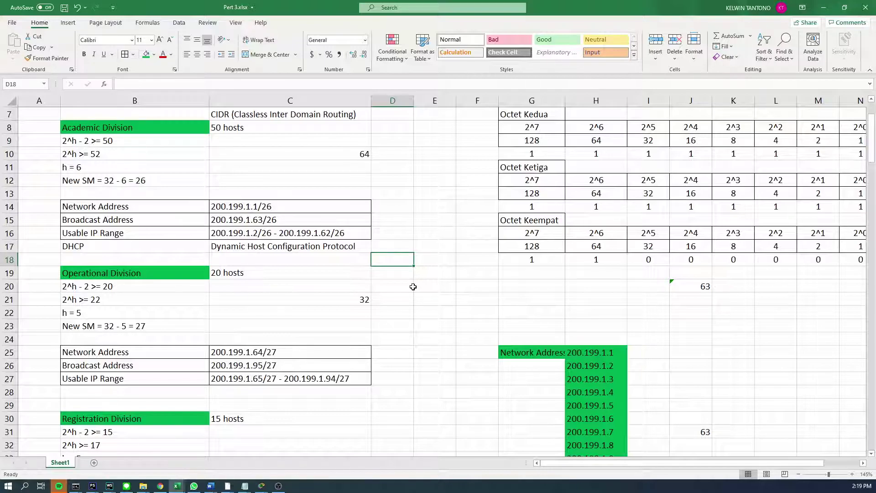
type("100")
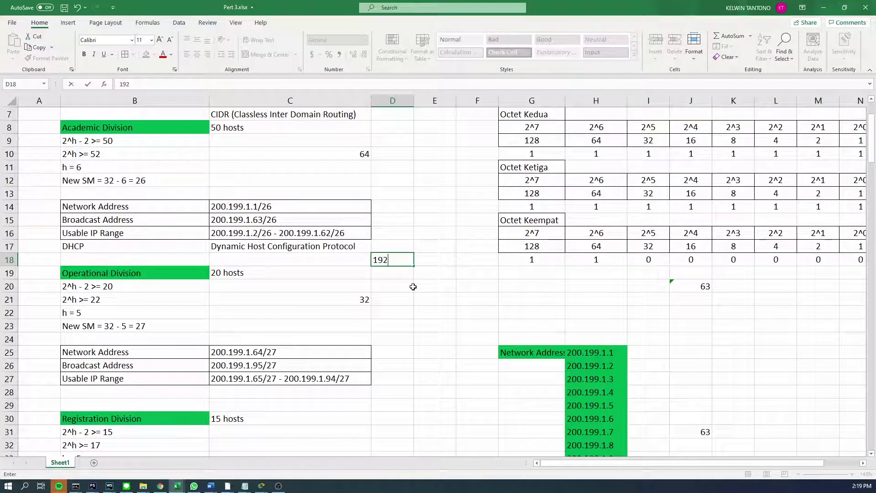
key("BackSpace")
key("BackSpace")
type("0.22.65.2")
key("Return")
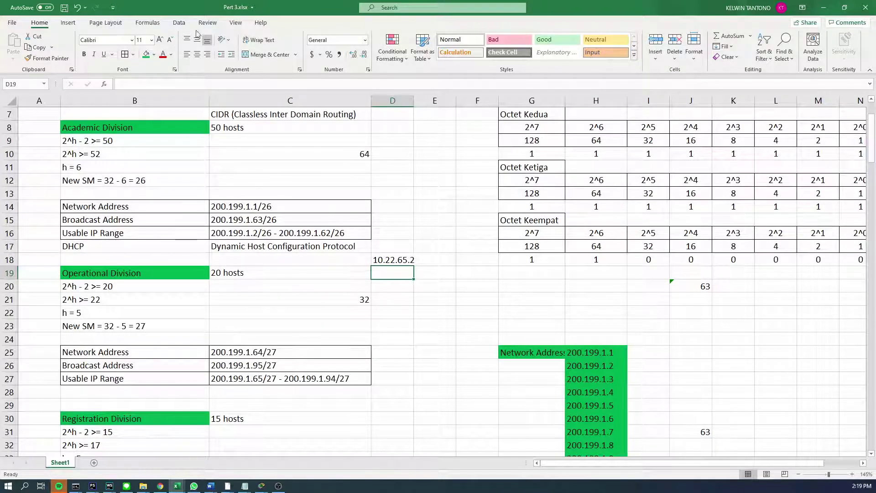
double_click(414, 105)
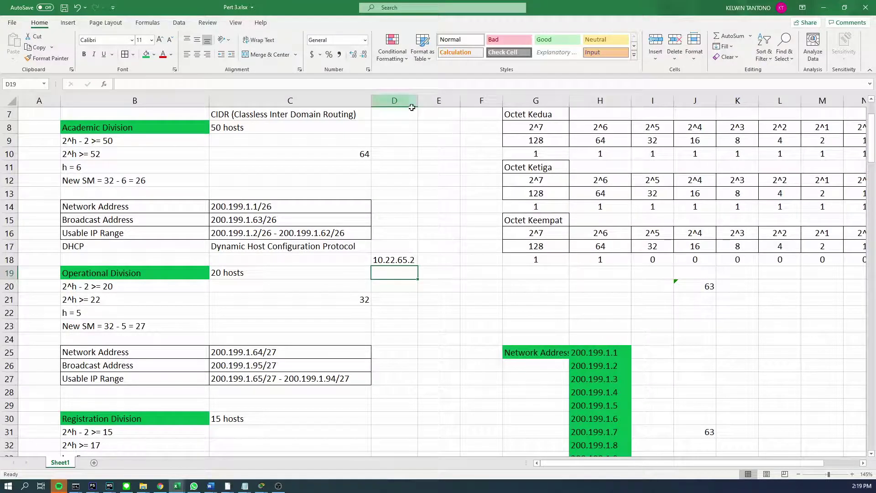
left_click(389, 259)
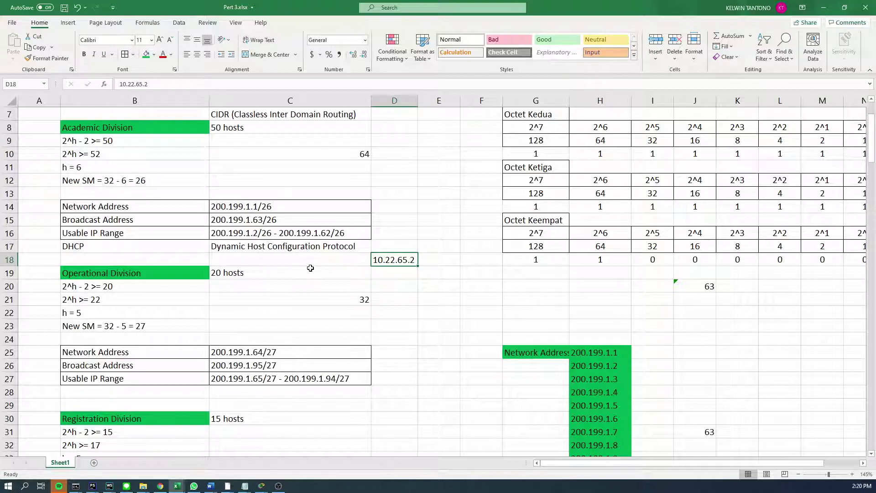
Review the Academic Division's usable IP range alongside the DHCP label and its full name in rows 16 and 17.
scroll(321, 288, "up", 2)
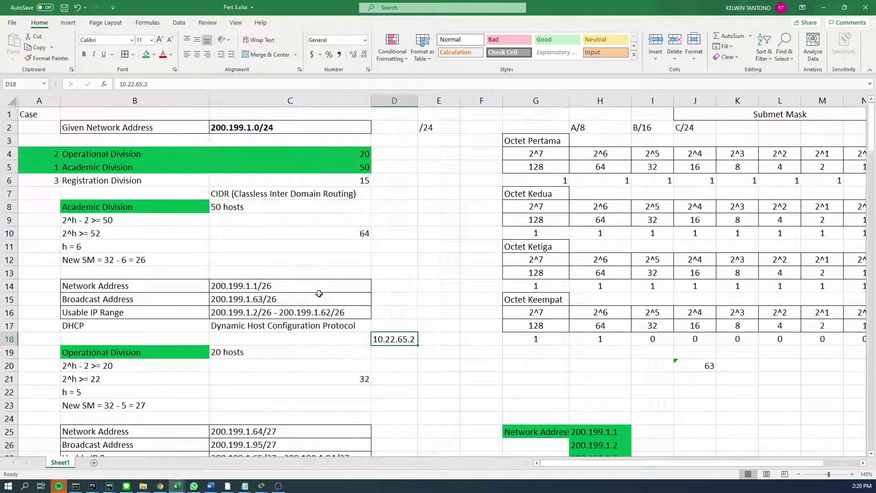
scroll(319, 292, "down", 1)
scroll(318, 300, "up", 1)
scroll(318, 300, "down", 2)
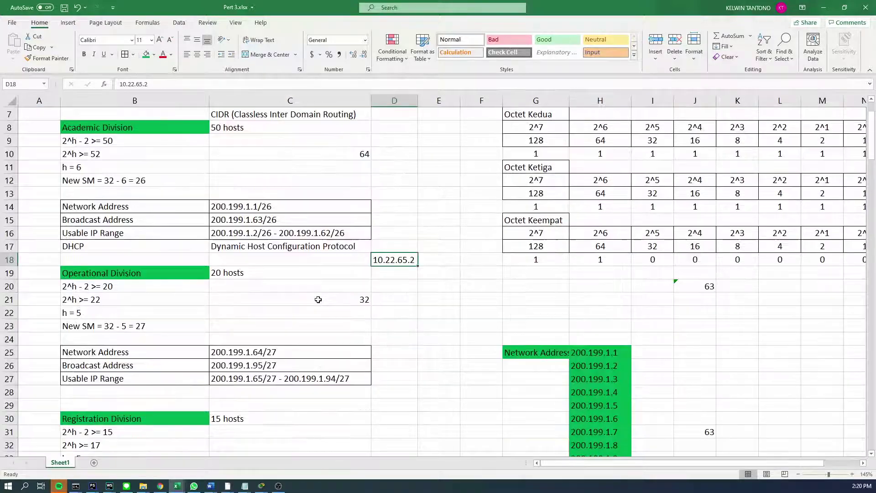
scroll(297, 231, "up", 2)
scroll(274, 246, "down", 1)
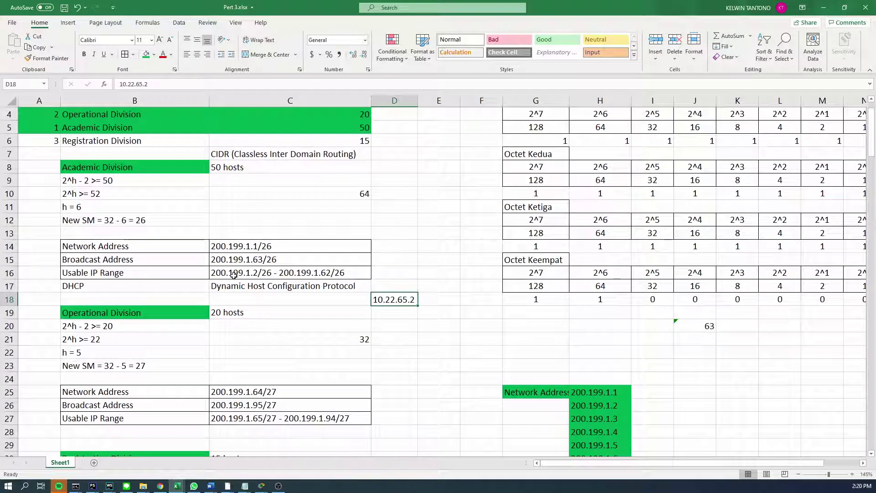
left_click(114, 283)
left_click(130, 271)
left_click_drag(130, 271, 297, 272)
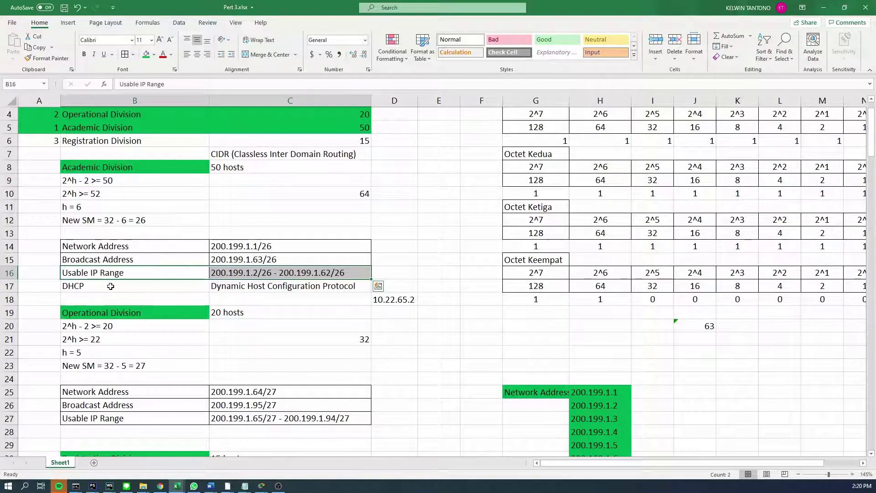
left_click(181, 288)
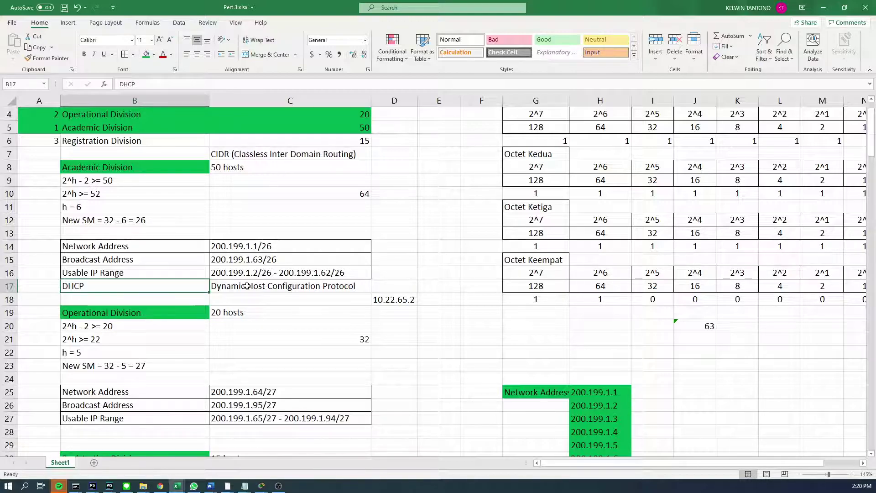
left_click(248, 287)
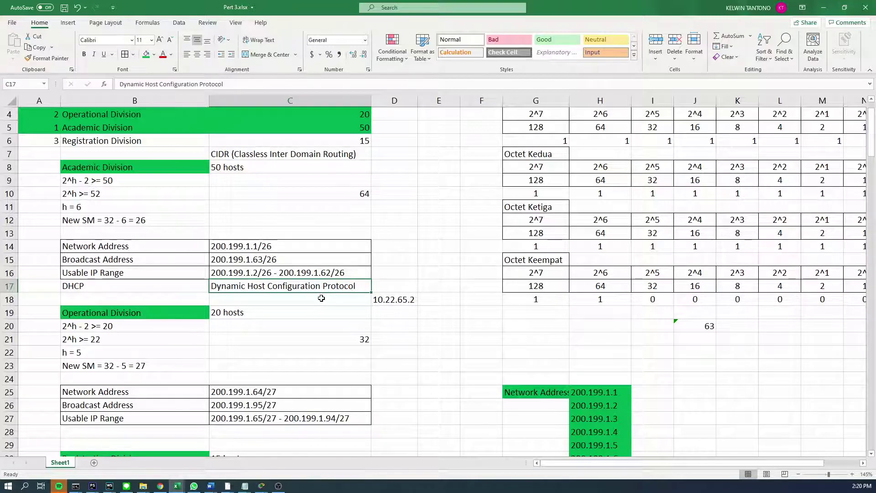
Clear the example IP address from cell D18.
left_click(392, 299)
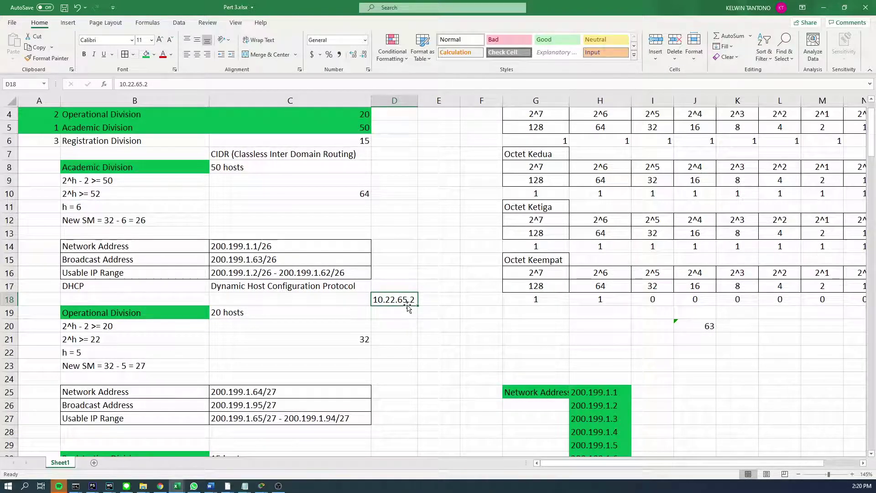
key("Delete")
scroll(209, 284, "up", 1)
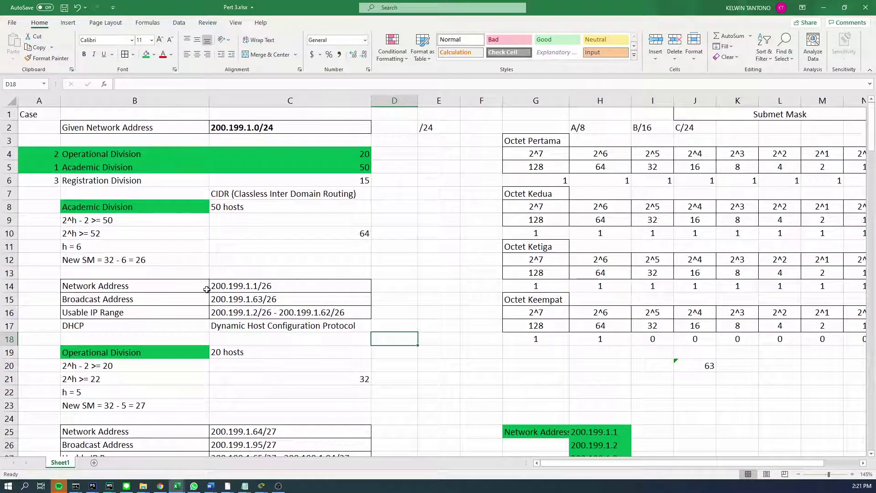
scroll(219, 291, "down", 2)
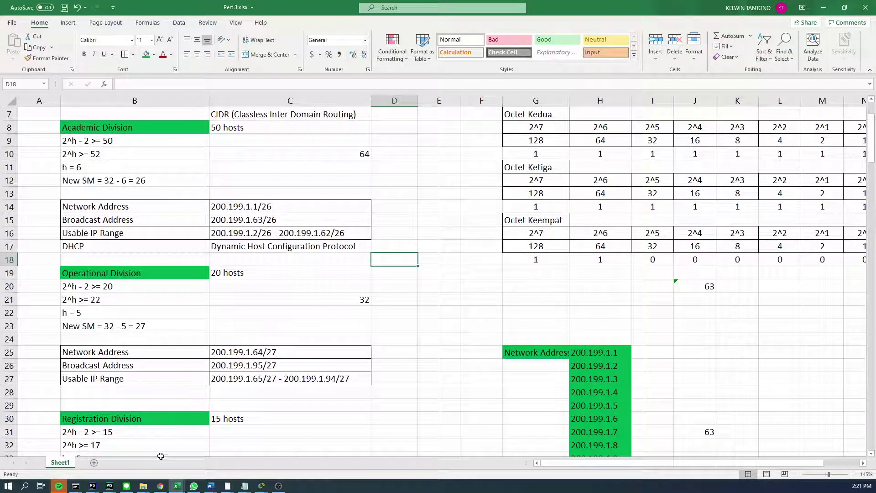
Switch to the Word document O1-CPEN6098-CP01-03.docx and check the last octet of the Academic Division's network address.
left_click(299, 448)
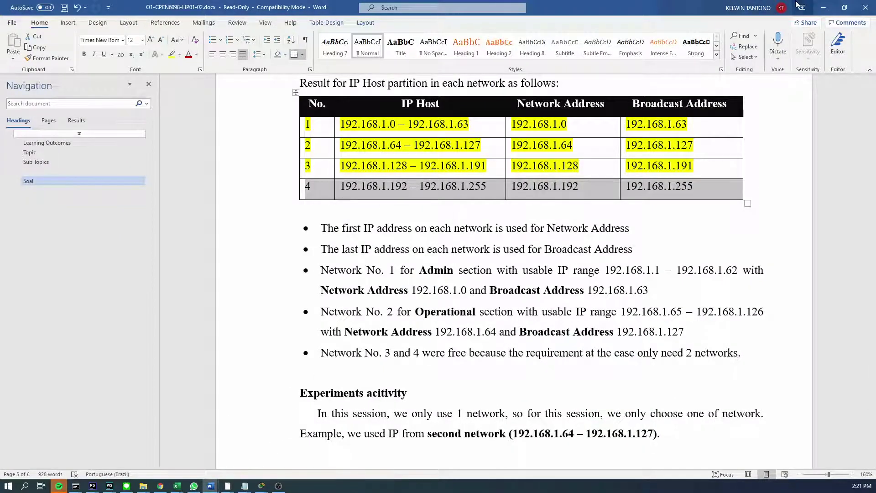
left_click(823, 8)
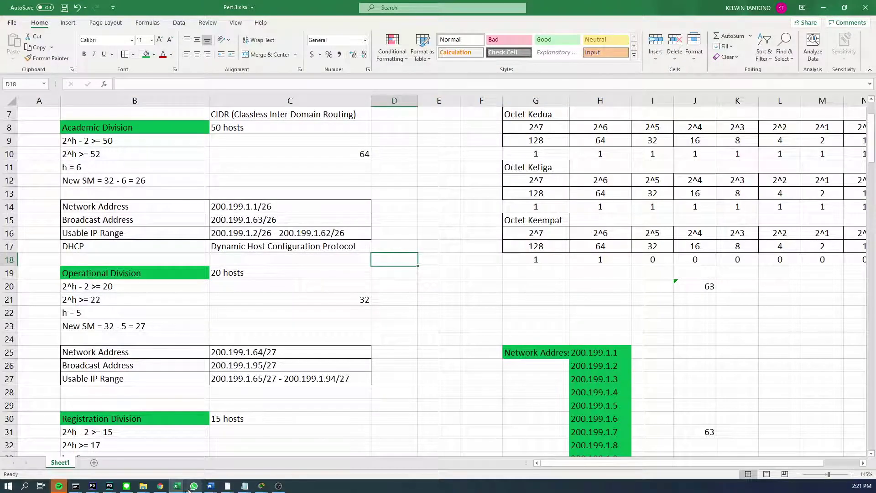
mouse_move(216, 485)
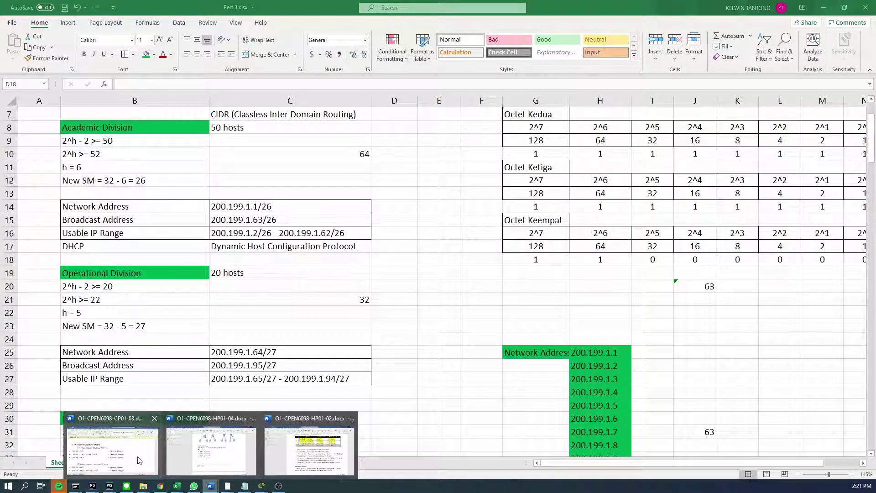
left_click(211, 445)
left_click_drag(490, 288, 484, 288)
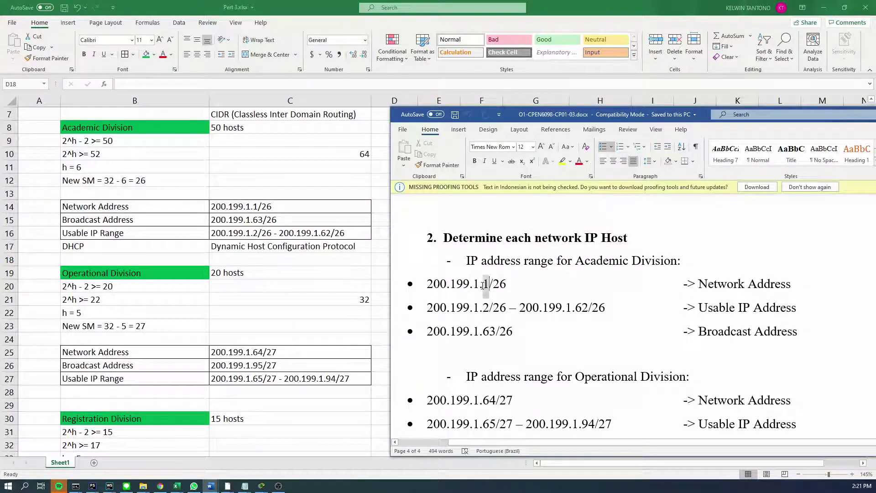
left_click(526, 286)
Read through the worked case in the Word document, from the given network address to each division's subnet mask, prefix and total hosts.
scroll(567, 236, "up", 15)
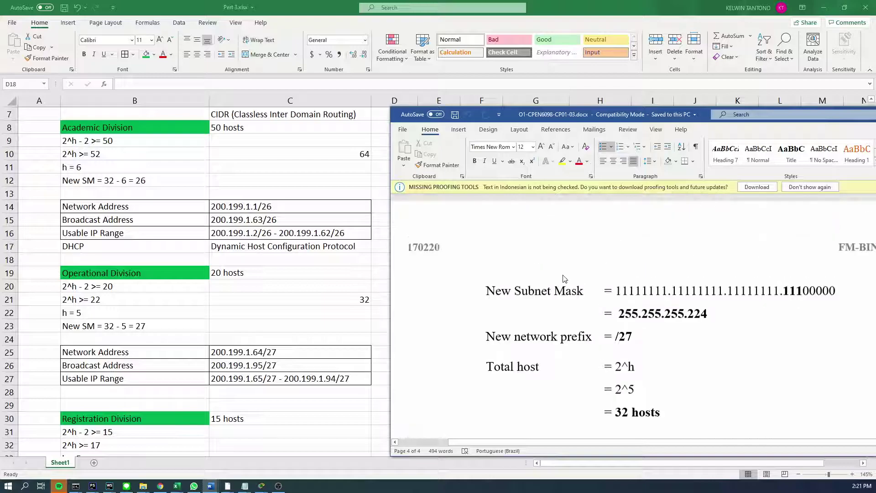
scroll(565, 275, "up", 15)
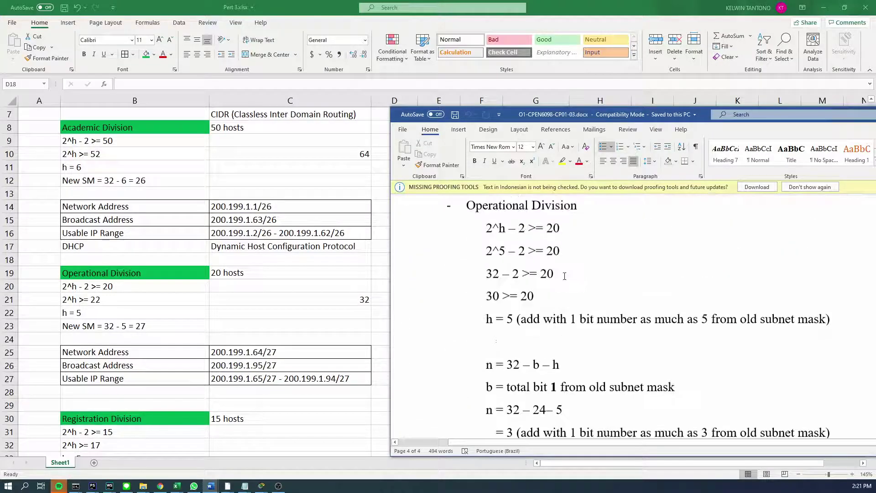
scroll(565, 277, "up", 15)
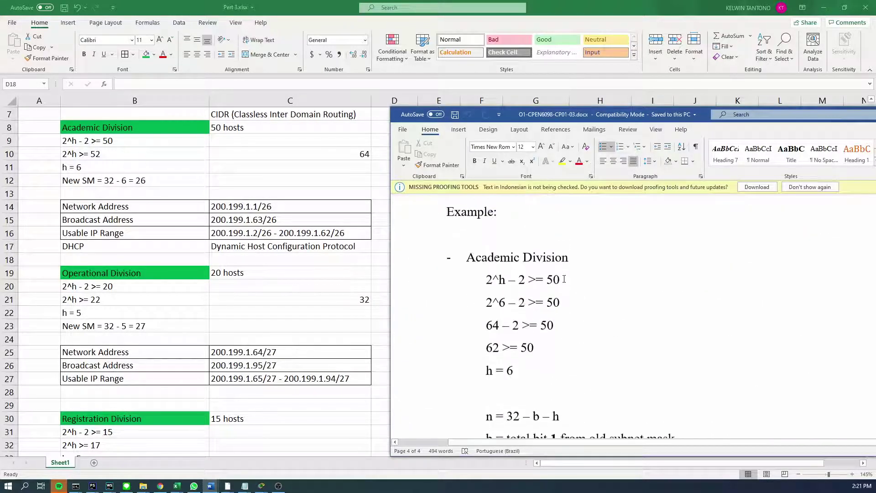
scroll(564, 278, "up", 15)
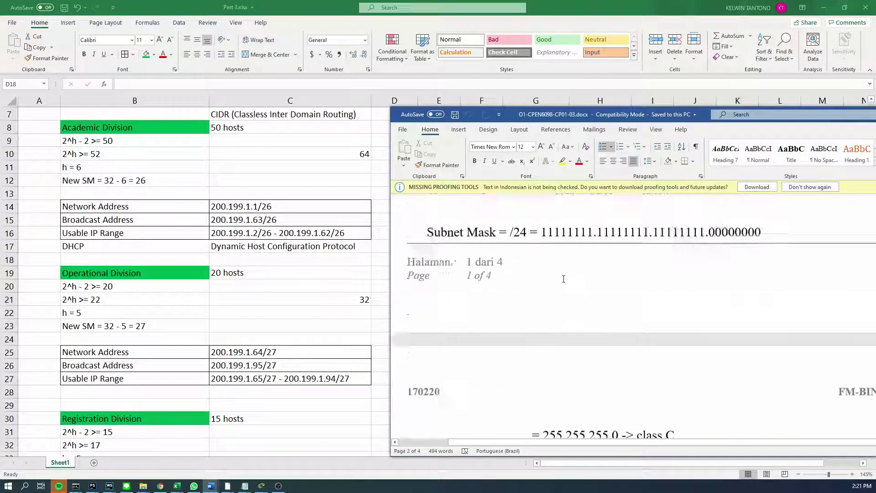
scroll(563, 278, "down", 12)
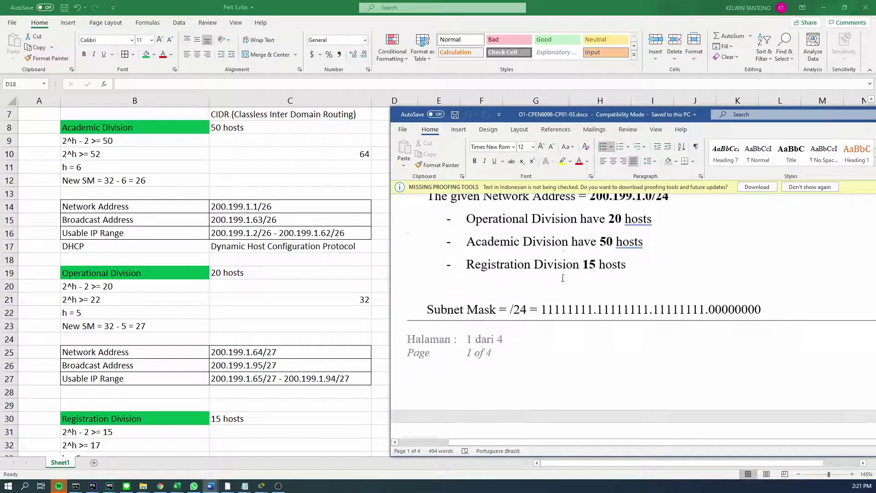
scroll(563, 283, "down", 15)
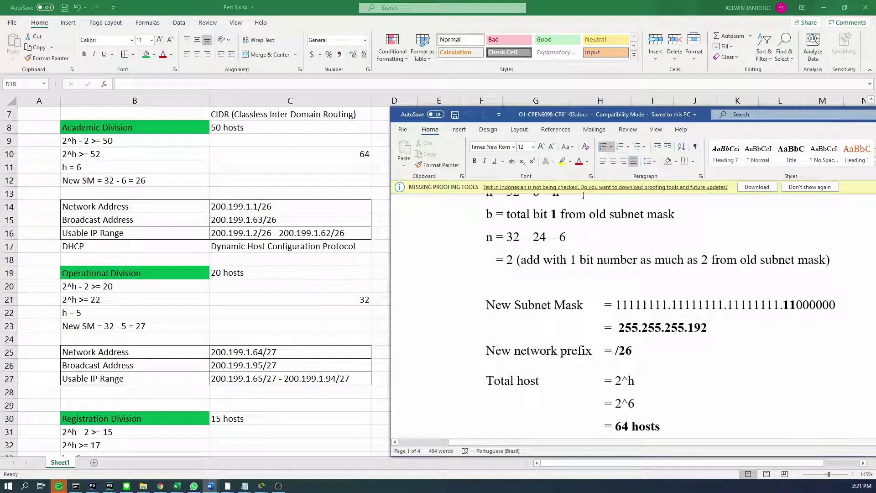
scroll(582, 275, "down", 4)
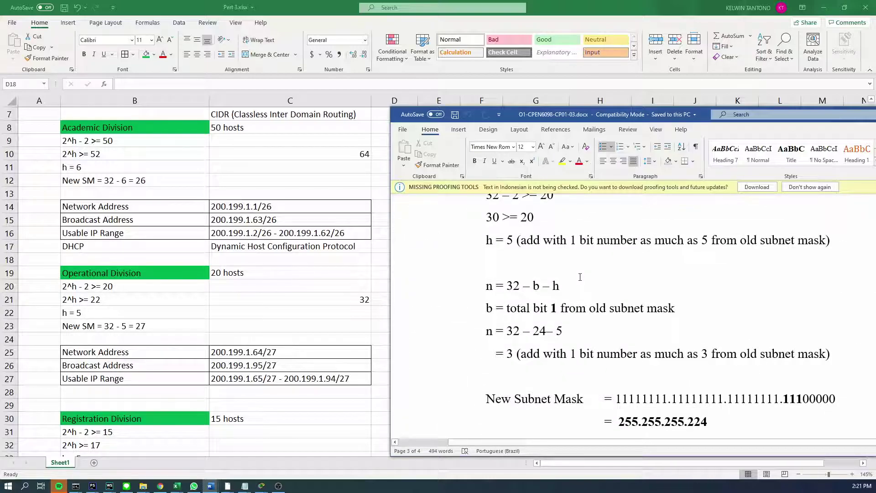
scroll(581, 277, "down", 4)
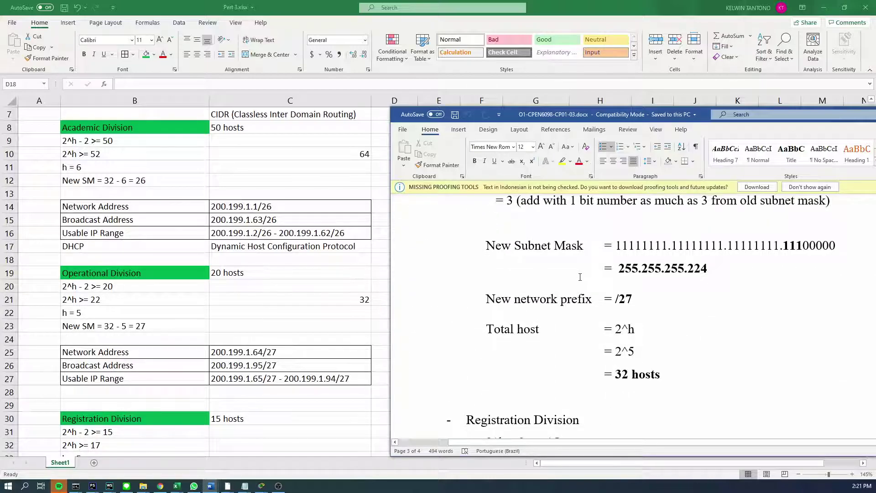
scroll(580, 277, "down", 10)
scroll(582, 282, "down", 10)
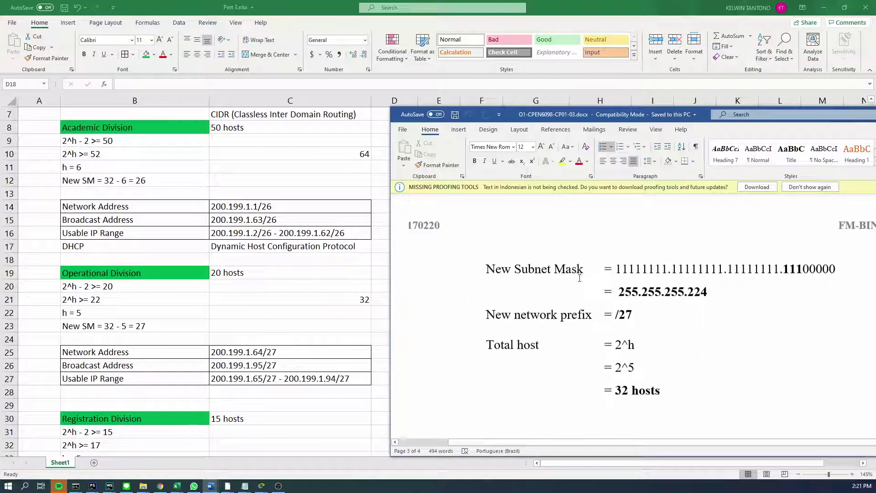
left_click(532, 287)
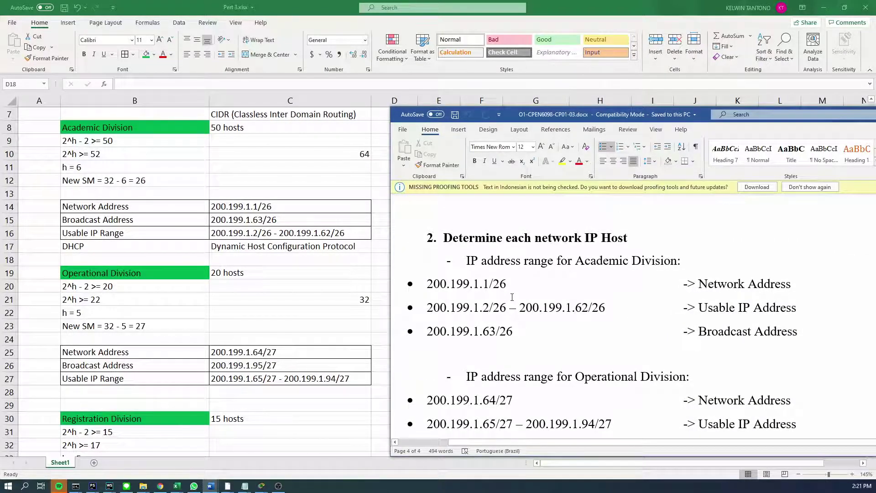
Maximize the Word document and review the network, usable and broadcast addresses listed for all three divisions.
double_click(566, 115)
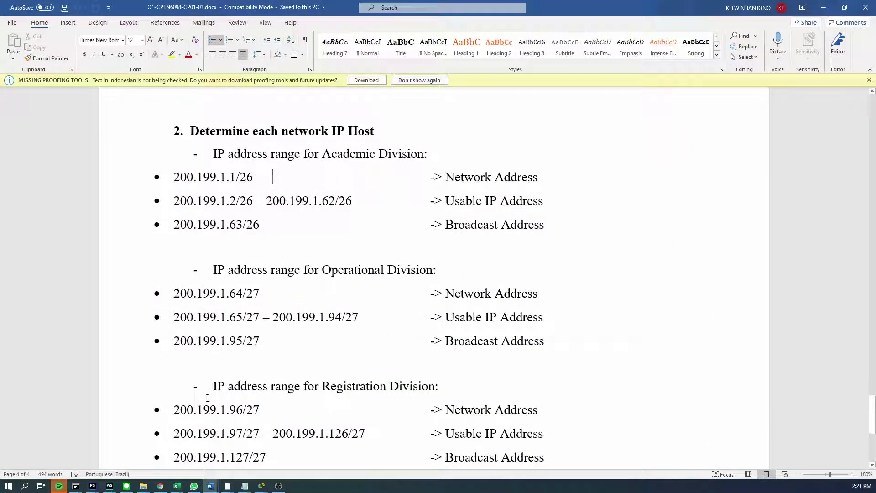
scroll(218, 406, "down", 3)
scroll(218, 407, "up", 3)
scroll(363, 224, "down", 1)
scroll(363, 225, "up", 1)
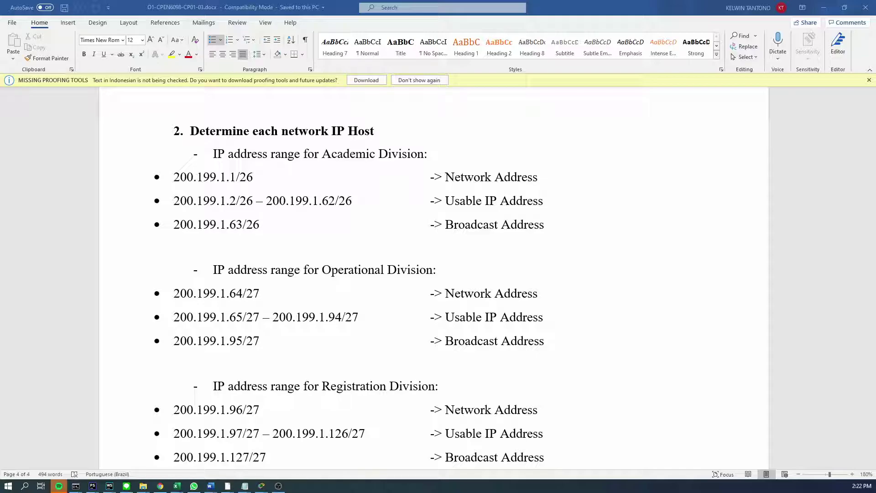
scroll(173, 290, "up", 1)
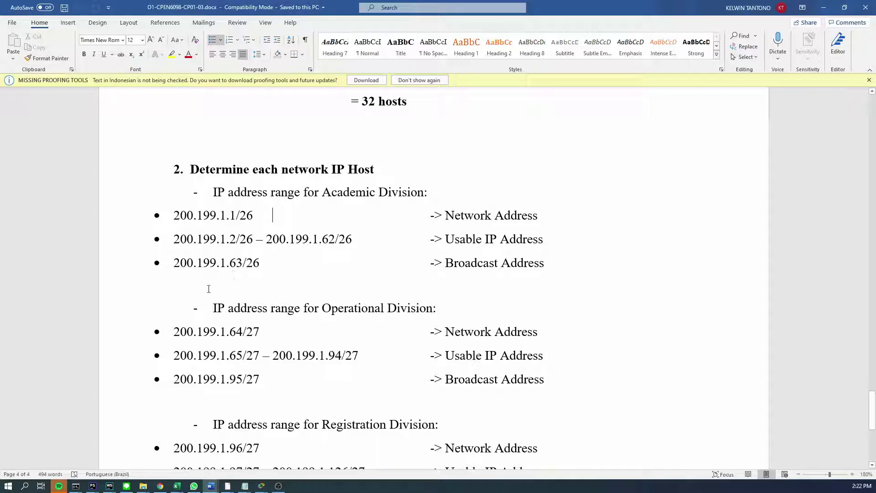
Review the document's division IP ranges and subnet mask calculations, going back to the subnet mask example on page 1.
left_click_drag(151, 7, 300, 37)
scroll(264, 219, "down", 1)
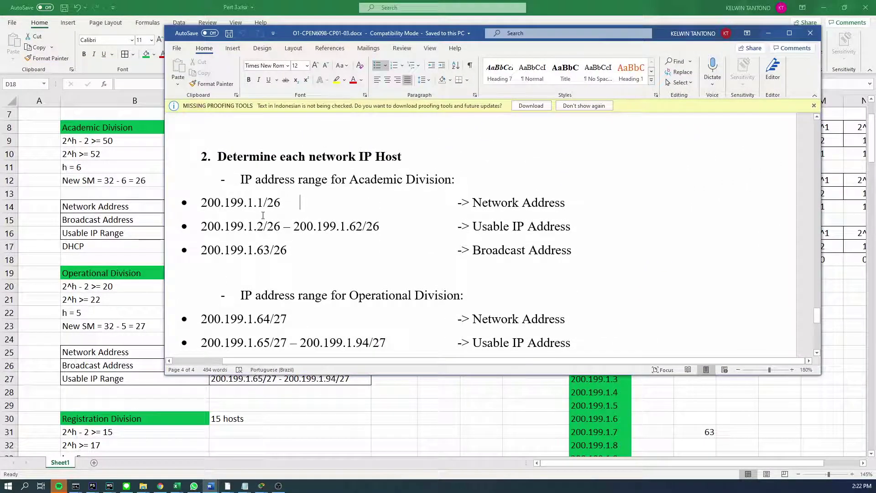
left_click_drag(263, 216, 259, 213)
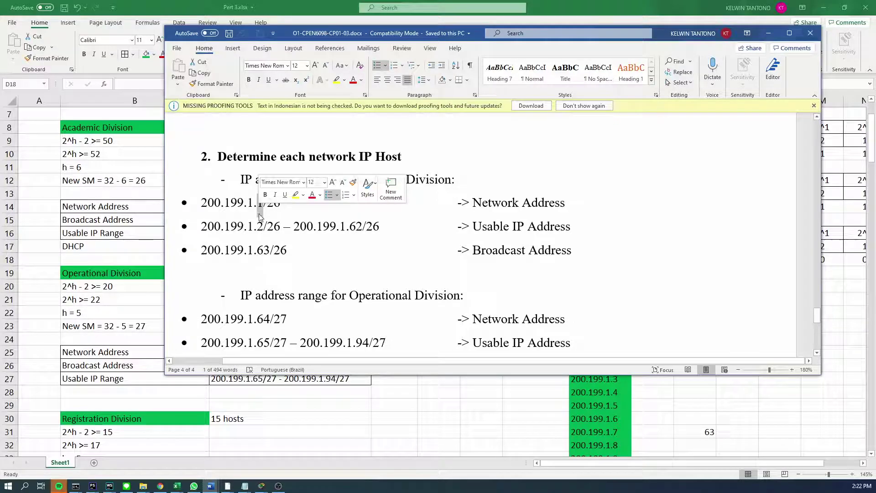
left_click(440, 215)
scroll(445, 210, "down", 2, "ctrl")
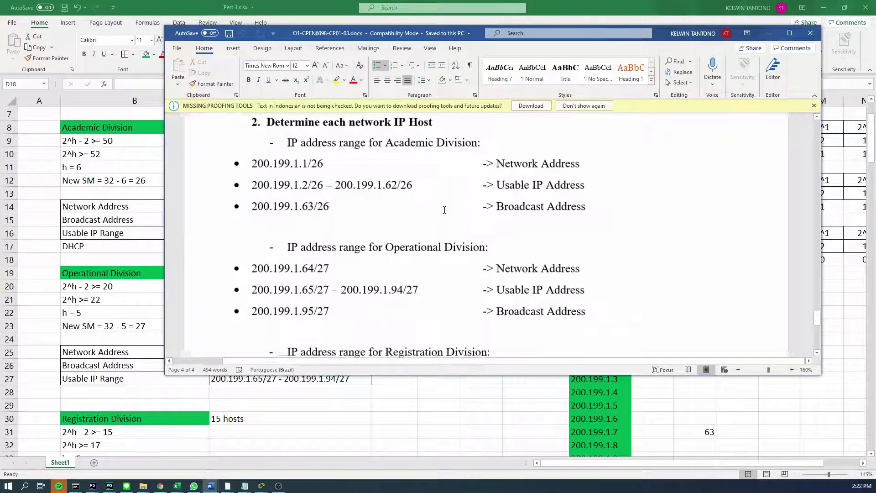
scroll(445, 210, "up", 10)
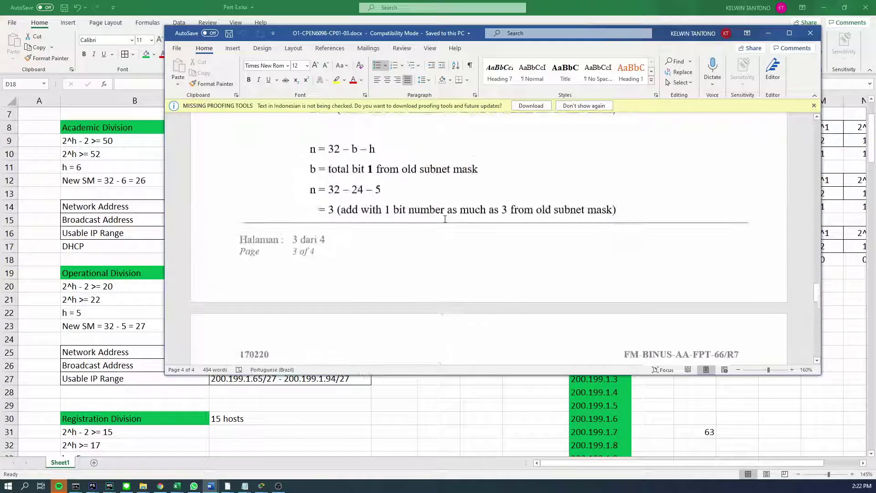
scroll(445, 219, "up", 10)
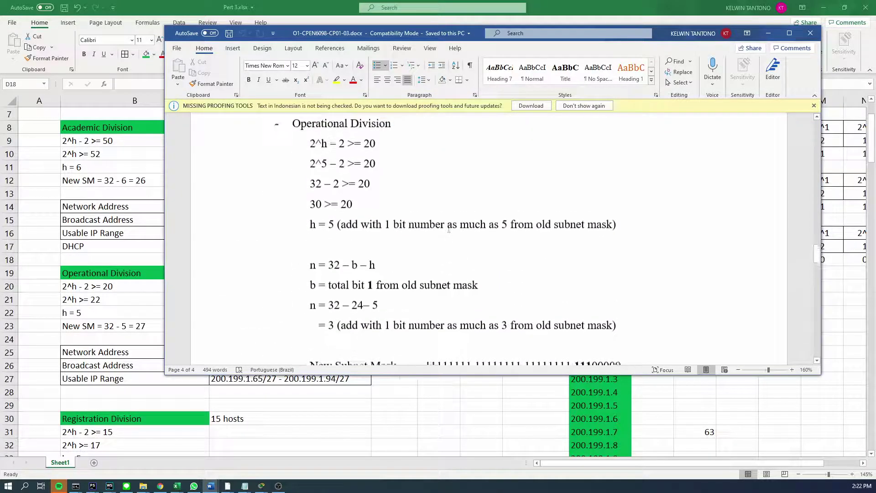
scroll(449, 230, "up", 10)
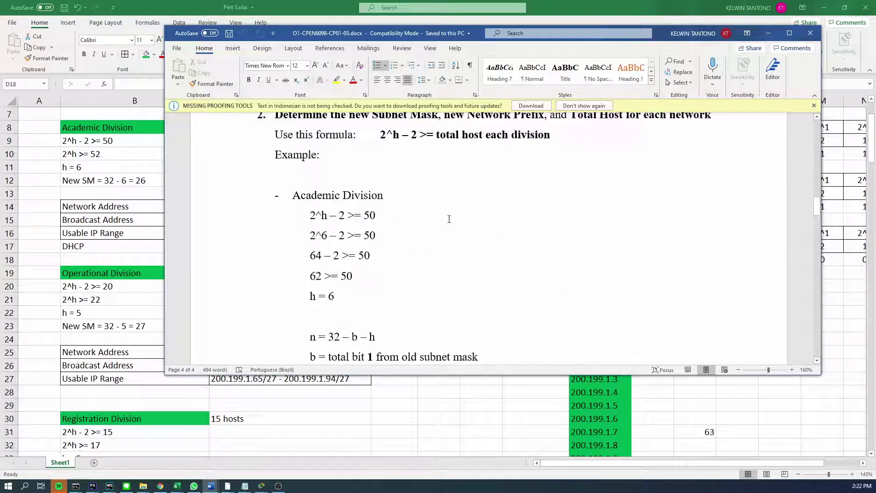
scroll(449, 219, "up", 10)
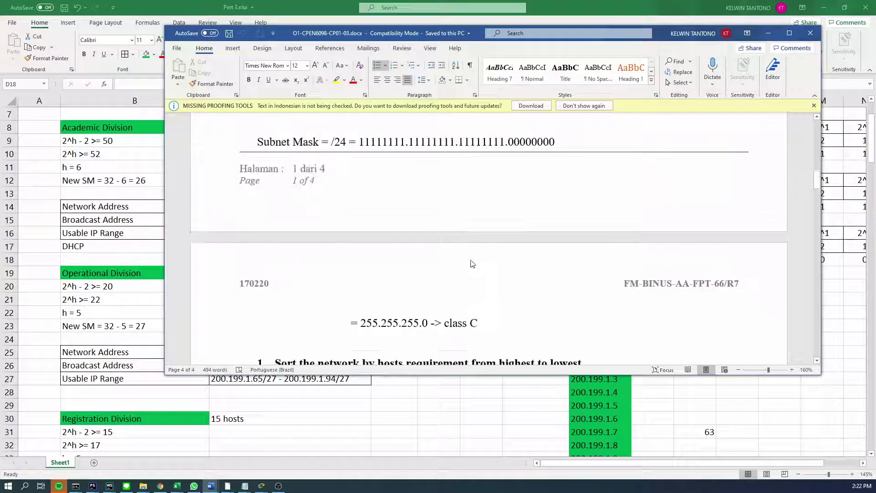
scroll(473, 264, "up", 3)
Switch to the Excel workbook and check the Academic Division's network address, usable IP range and broadcast address.
key("alt+Tab")
scroll(224, 263, "up", 2)
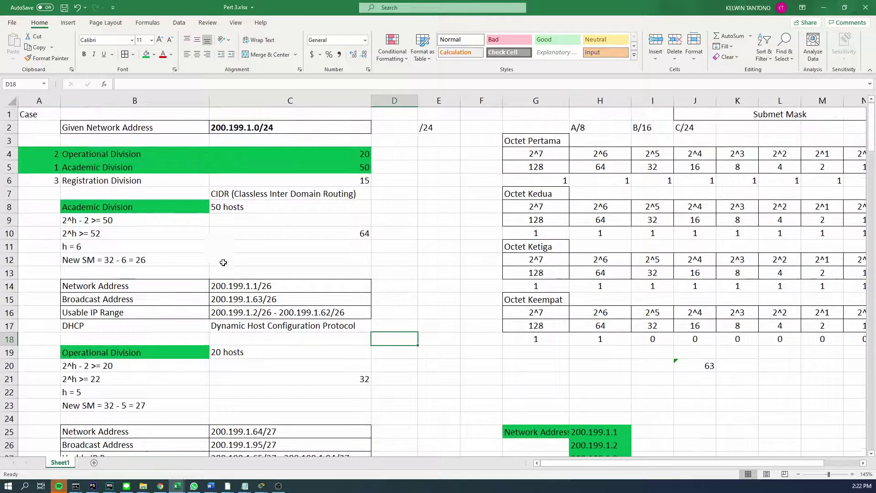
left_click(229, 285)
left_click(277, 314)
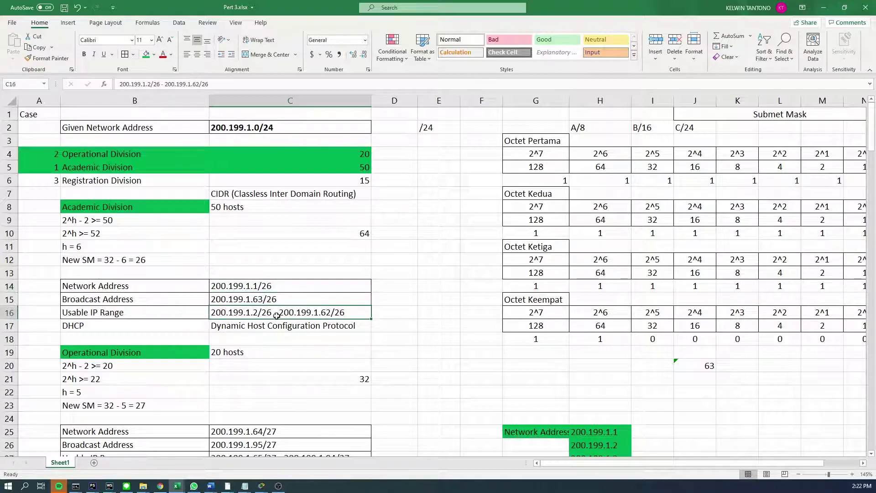
left_click(267, 300)
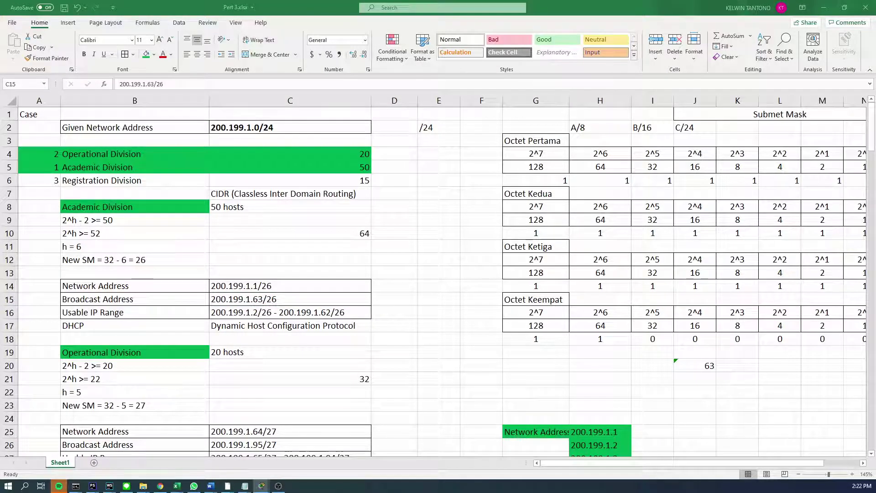
Switch to Cisco Packet Tracer and delete the whole topology of router, switches and PCs.
key("alt+Tab")
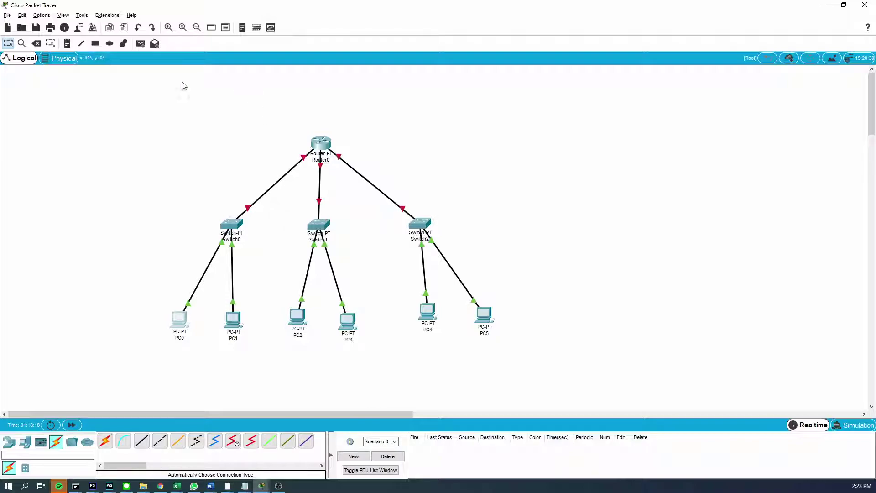
left_click_drag(134, 104, 545, 390)
key("Delete")
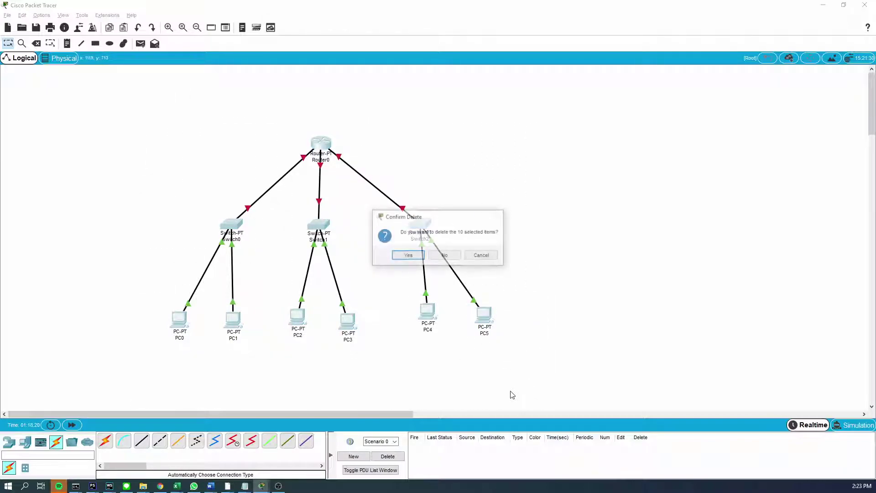
key("Return")
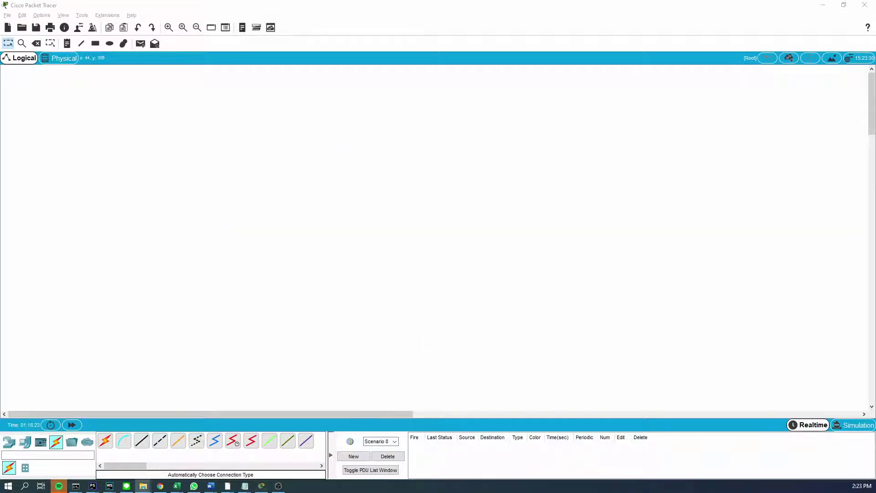
Switch to the Word document and take a screen snip at the section "Determine each network IP Host".
key("super+e")
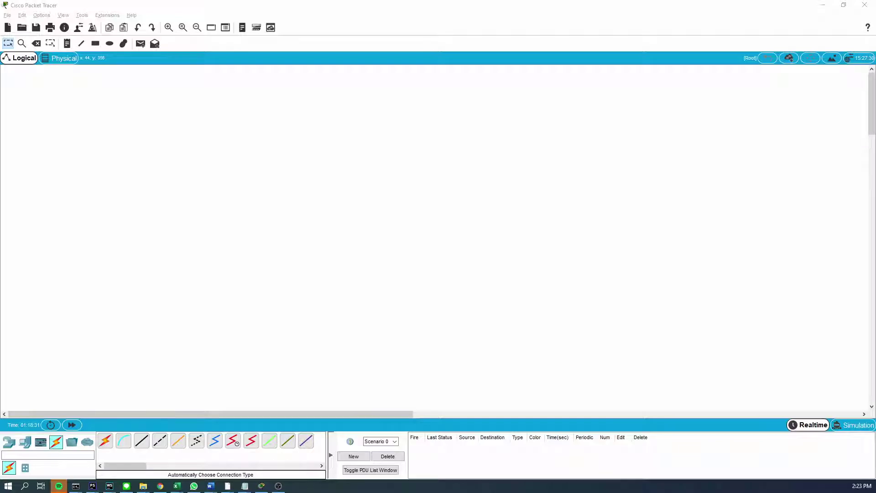
key("alt+Tab")
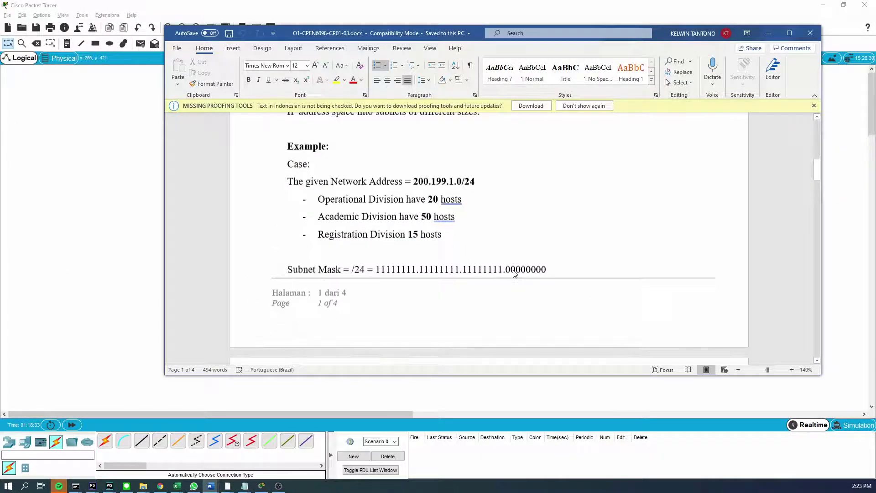
scroll(514, 273, "down", 10)
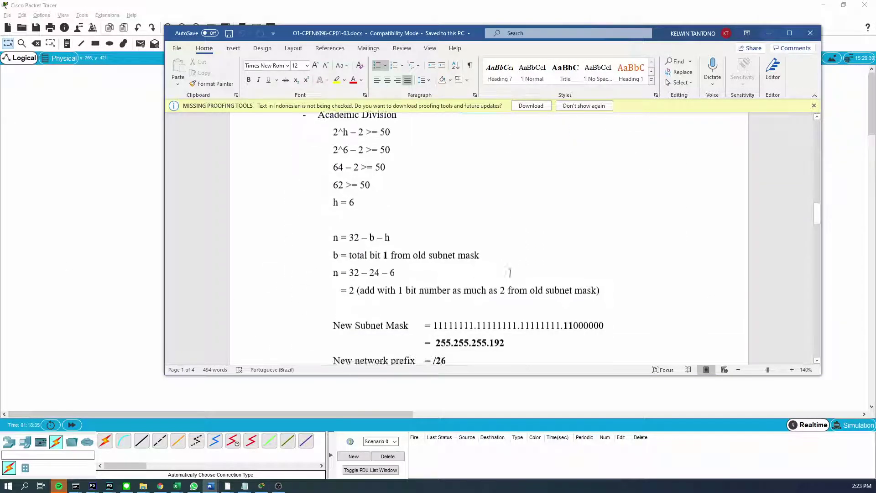
scroll(511, 273, "down", 3)
scroll(511, 273, "up", 2)
scroll(509, 277, "down", 8)
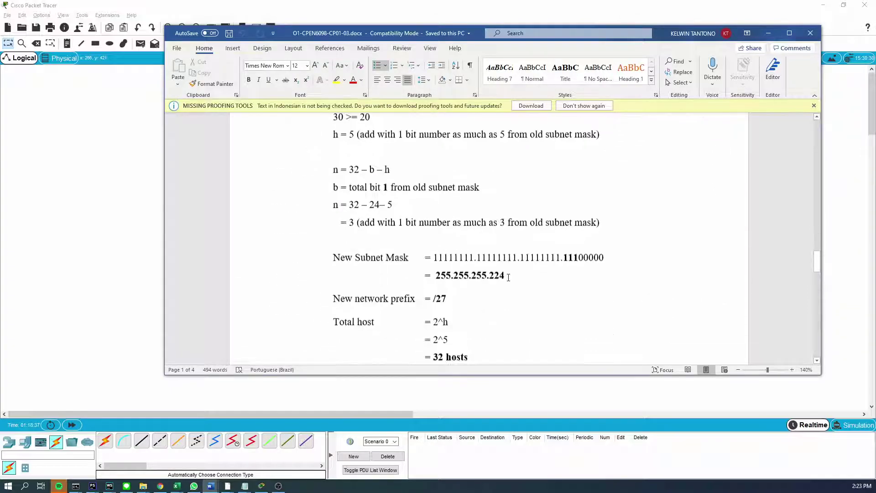
scroll(508, 278, "up", 2)
scroll(509, 278, "down", 6)
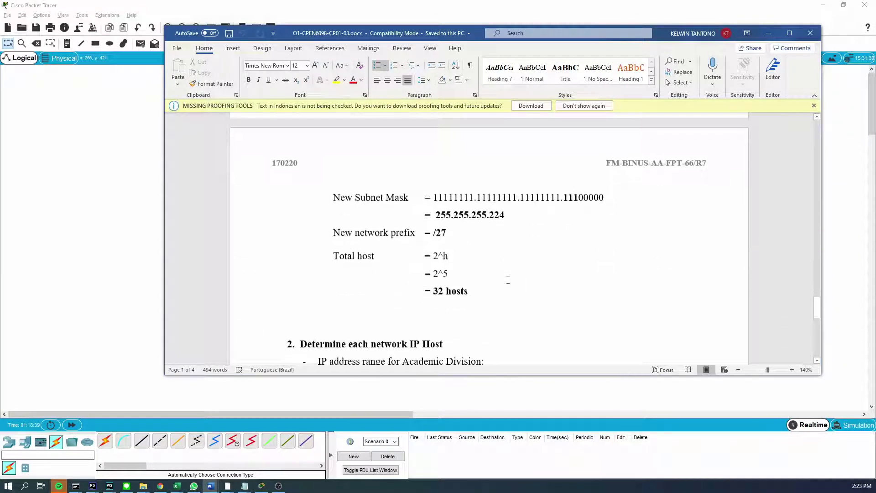
scroll(508, 280, "down", 6)
scroll(507, 278, "up", 1)
key("super+shift+s")
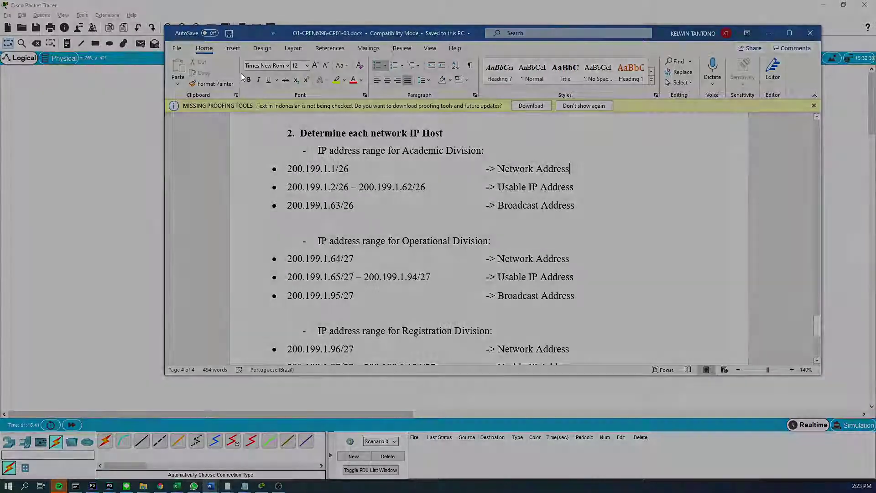
left_click_drag(228, 23, 648, 257)
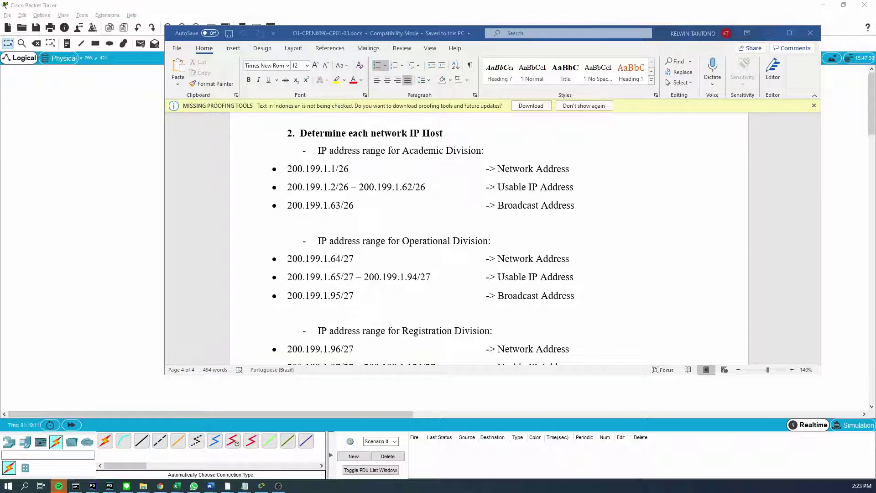
key("alt+Tab")
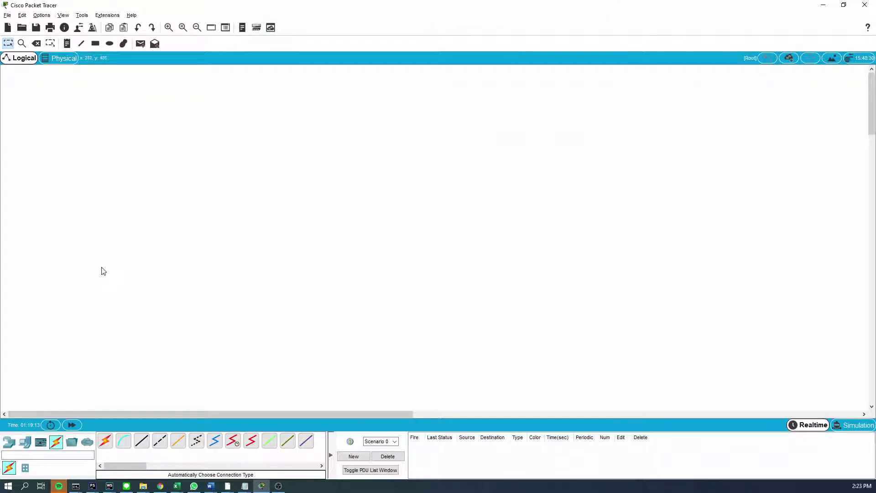
key("alt+Tab")
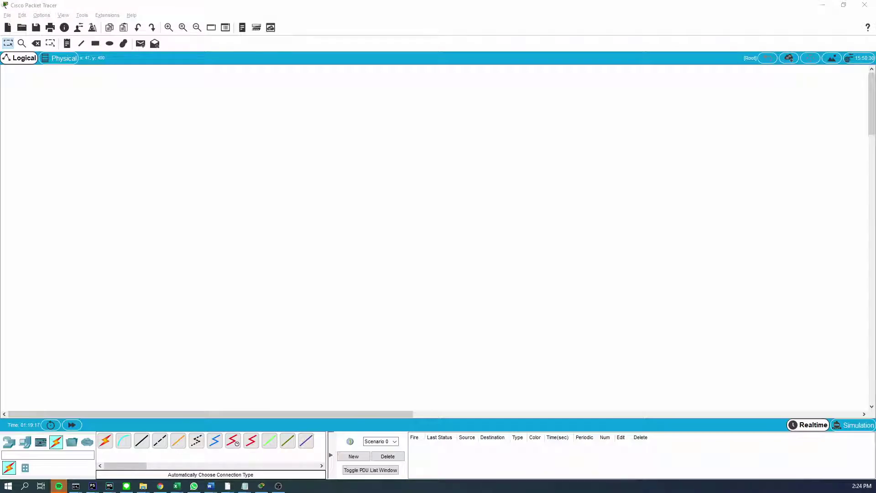
key("alt+Tab")
key("alt+Tab")
key("alt+Tab")
key("alt+Tab")
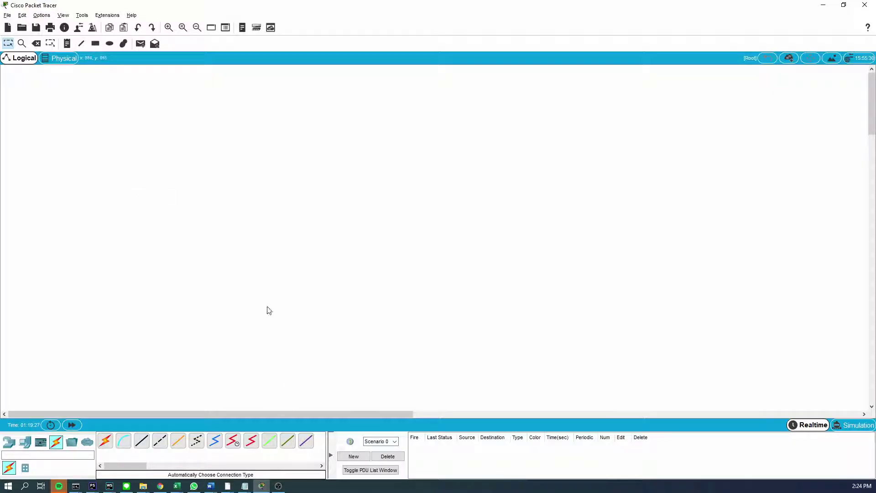
left_click_drag(346, 4, 383, 7)
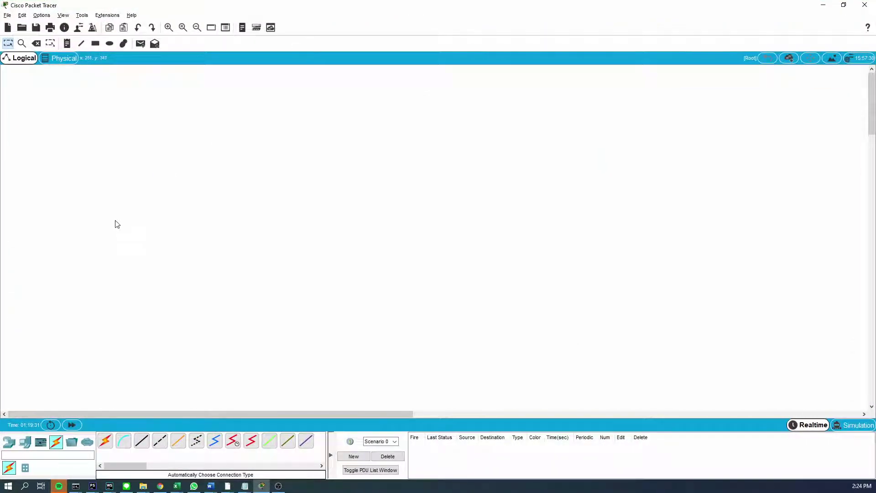
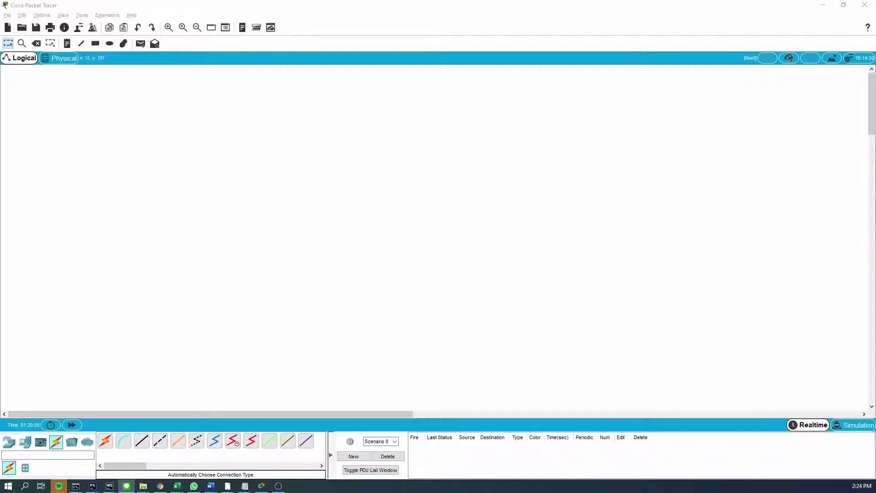
Switch to the Word document and change the Academic Division's network address to 200.199.1.0/26.
key("alt+Tab")
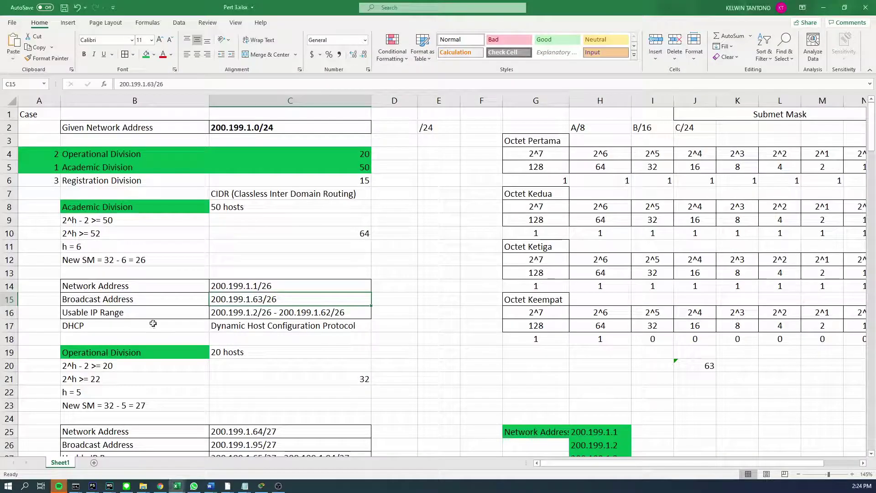
key("alt+Tab")
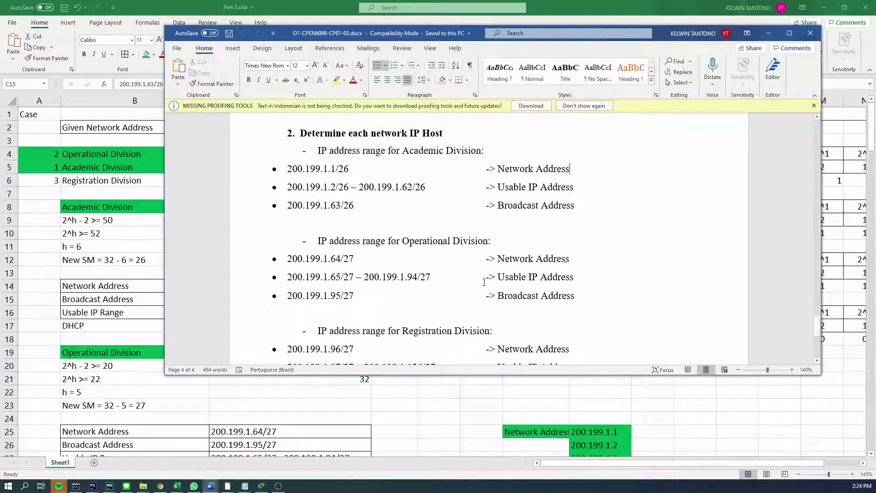
left_click(332, 170)
scroll(332, 170, "up", 4, "ctrl")
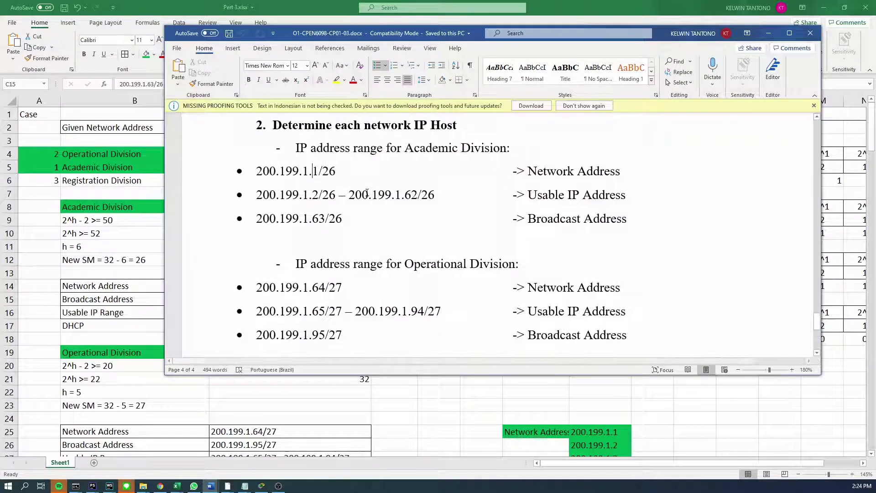
scroll(358, 199, "up", 1)
scroll(358, 200, "down", 1)
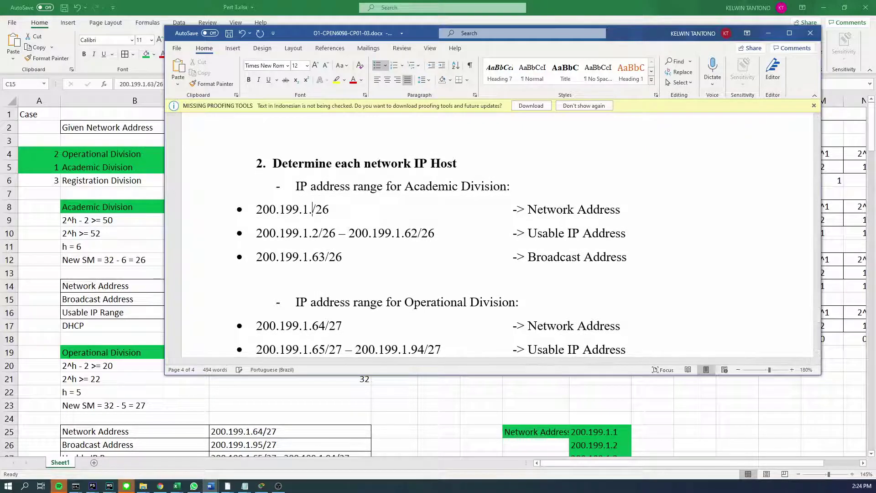
key("BackSpace")
type("0")
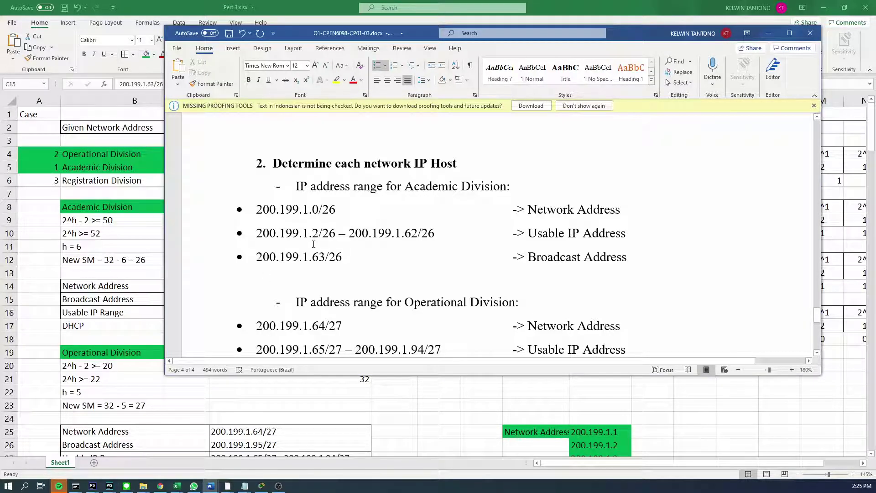
Switch to the Excel workbook and change the Academic Division's network address in cell C14 to 200.199.1.0/26.
key("alt+Tab")
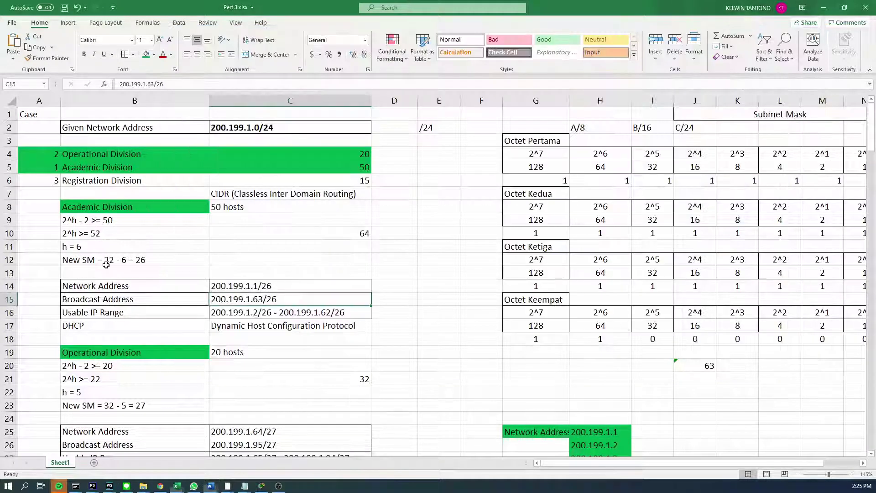
left_click(812, 4)
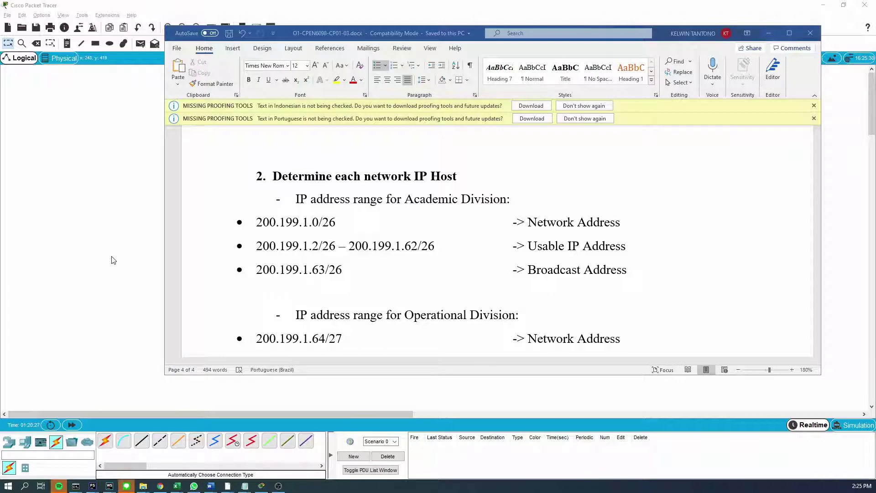
key("alt+Tab")
scroll(353, 233, "down", 2)
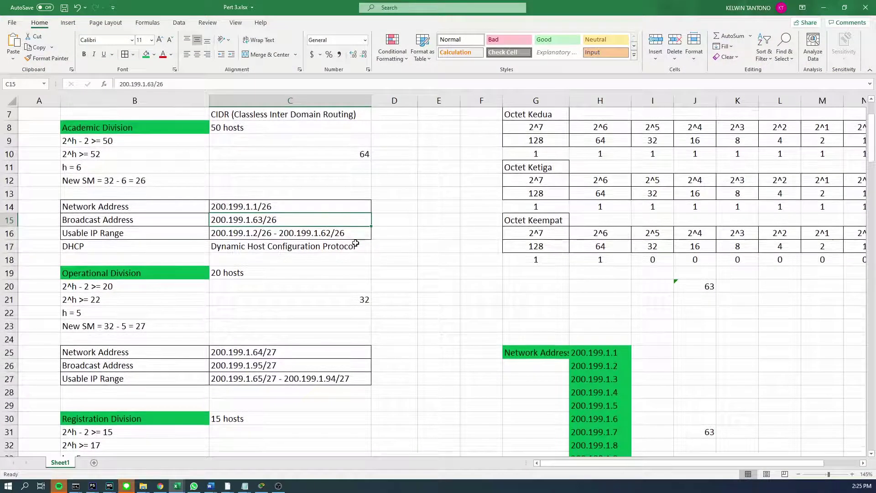
scroll(260, 246, "up", 3, "ctrl")
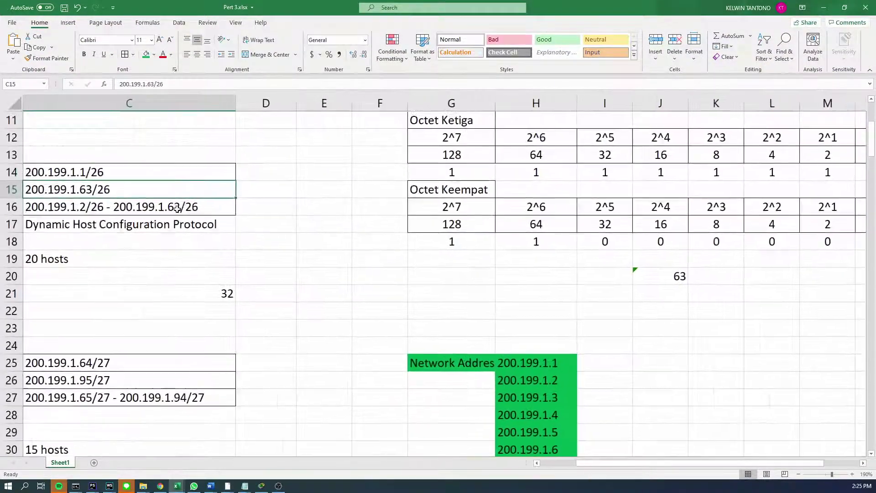
left_click(117, 165)
key("Right")
key("Right")
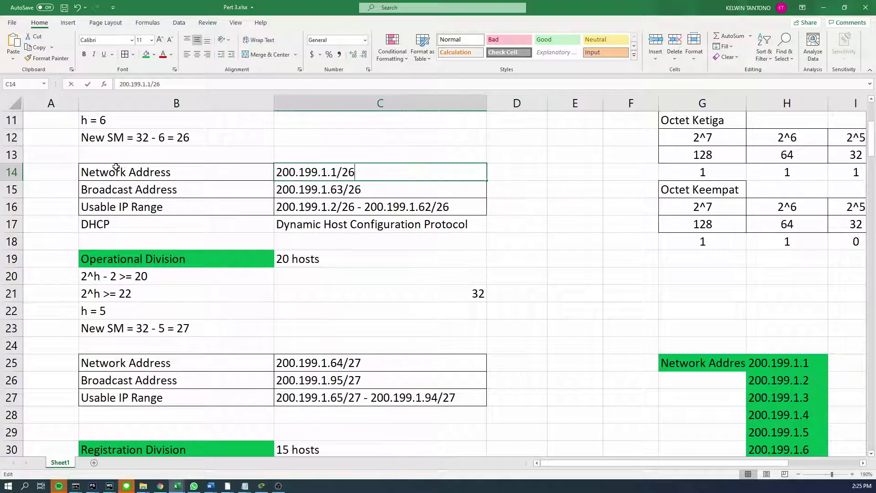
key("F2")
key("Left")
key("Delete")
type("0")
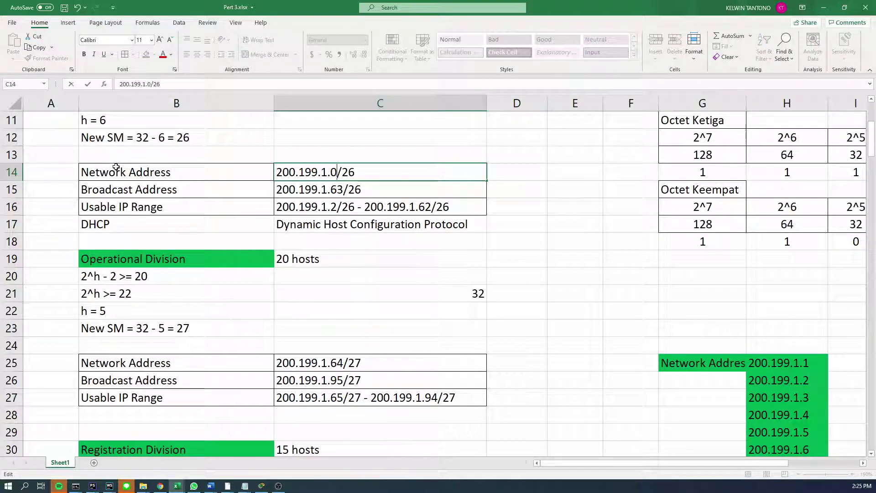
key("Return")
left_click(294, 176)
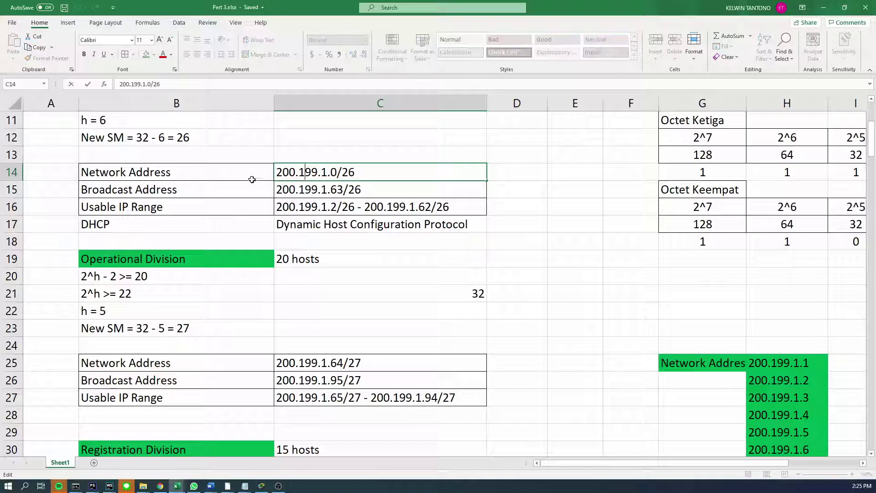
Examine the broadcast address and usable IP range rows of the Academic Division and the Operational Division's host calculation and address table.
left_click(187, 171)
left_click(198, 161)
left_click_drag(198, 164, 477, 203)
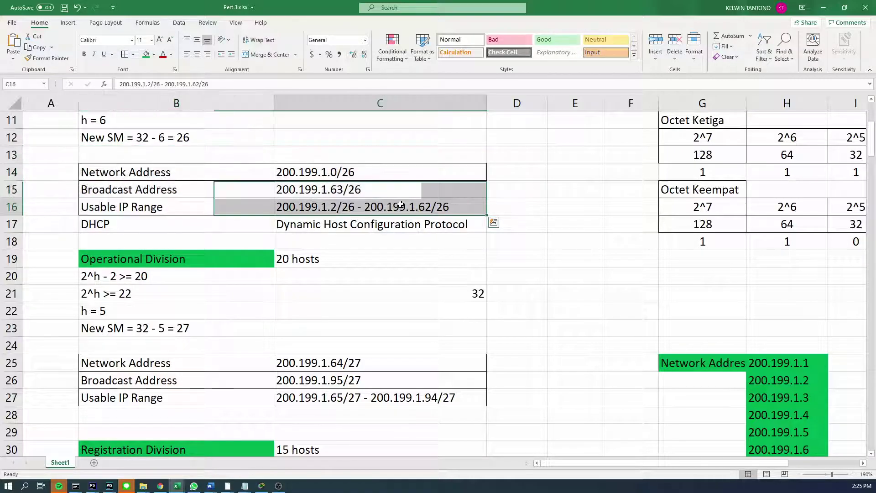
left_click(416, 182)
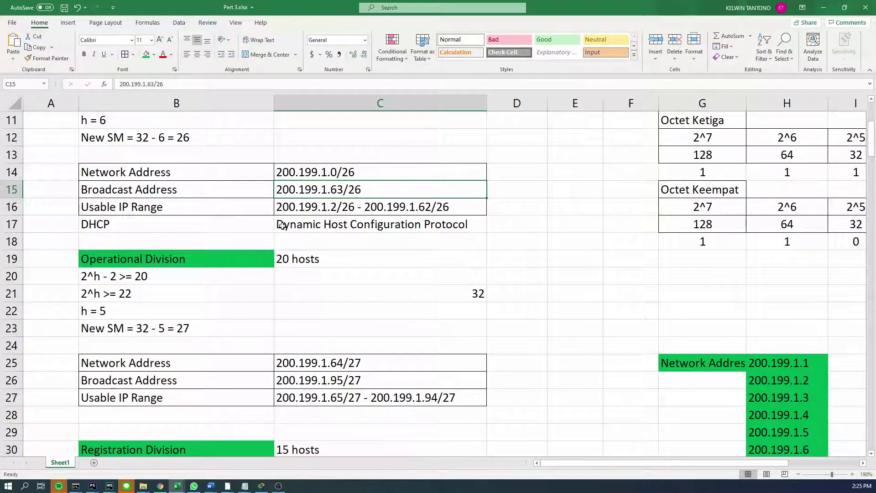
scroll(266, 227, "down", 1)
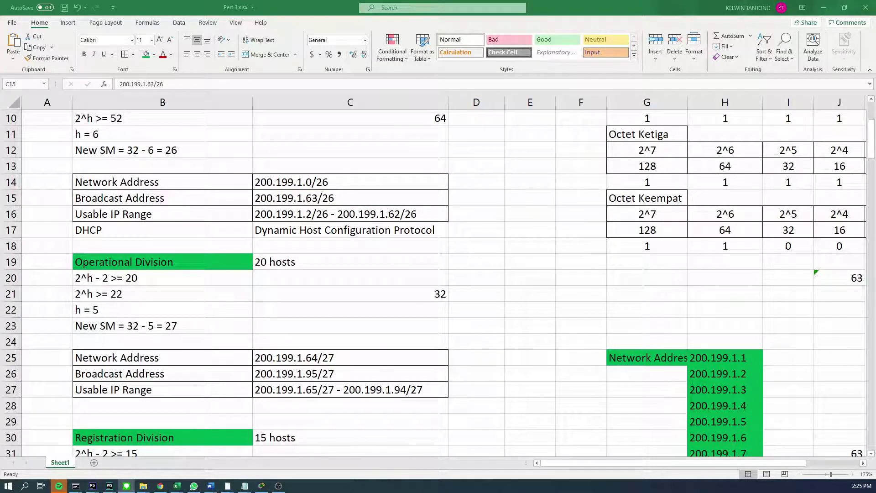
key("alt+Tab")
scroll(372, 225, "up", 3)
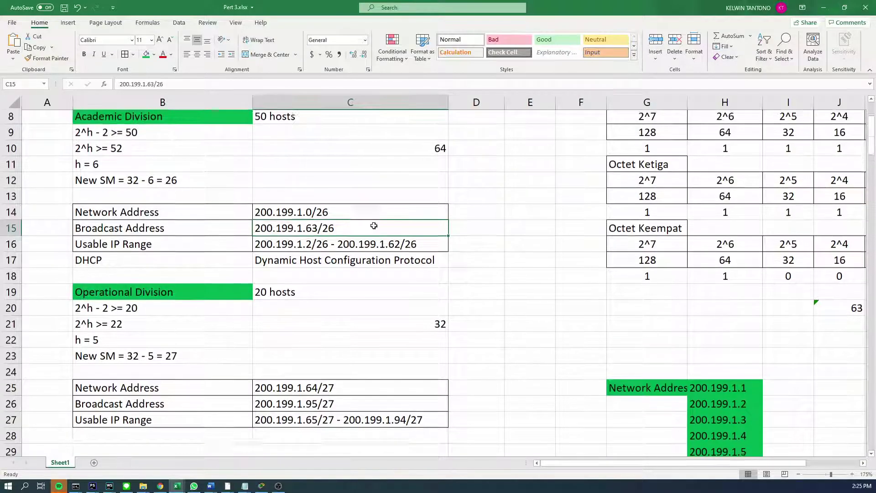
scroll(329, 259, "down", 2)
scroll(331, 285, "down", 2)
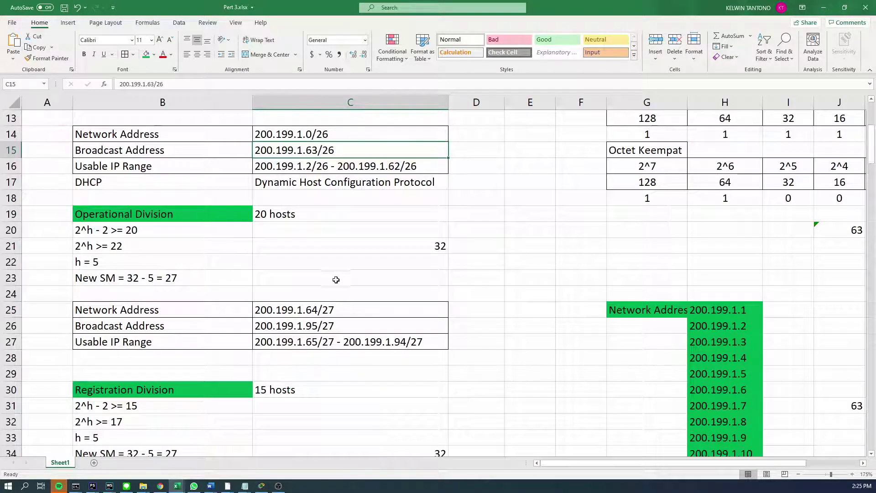
scroll(356, 193, "up", 1)
left_click_drag(356, 187, 344, 232)
scroll(342, 283, "down", 2)
scroll(345, 281, "up", 2)
left_click(210, 246)
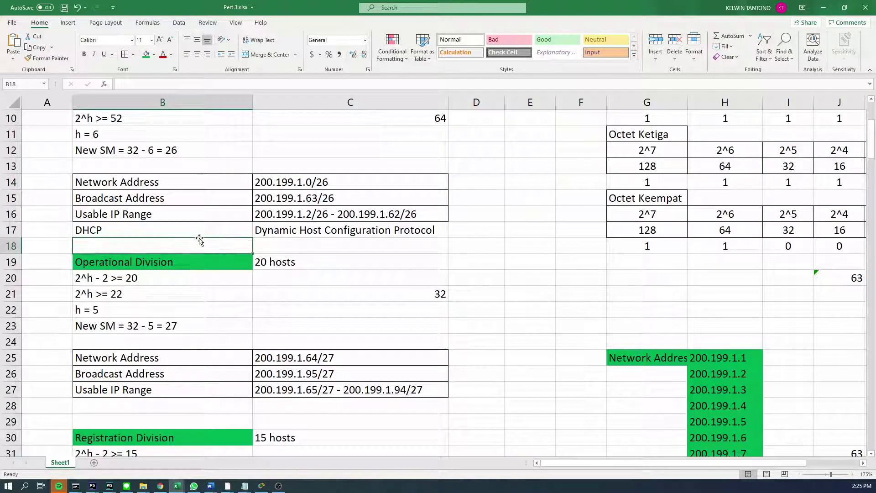
left_click_drag(205, 228, 309, 222)
left_click(383, 297)
scroll(369, 315, "up", 3)
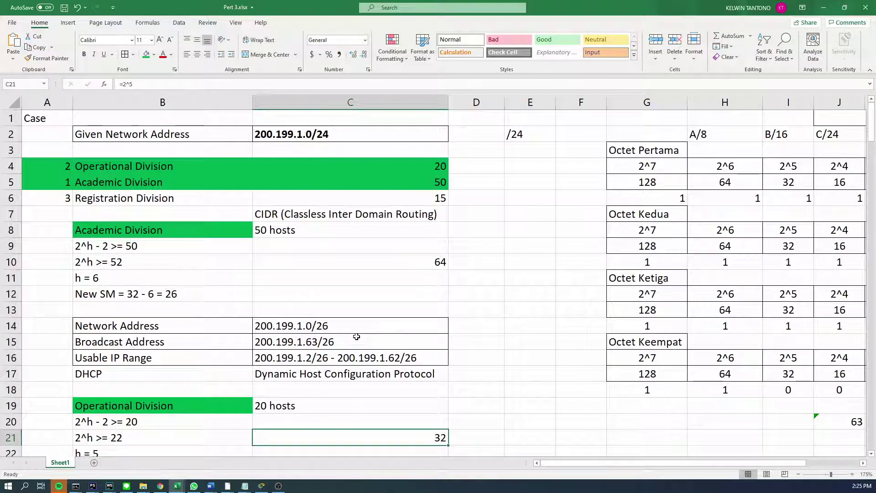
Switch to the Word document and check the IP address ranges of the Operational and Registration Divisions.
left_click(824, 8)
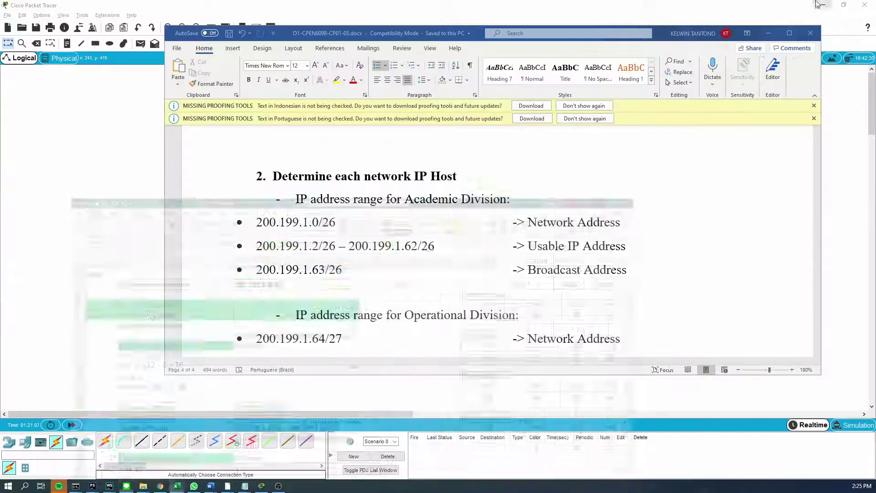
left_click(320, 224)
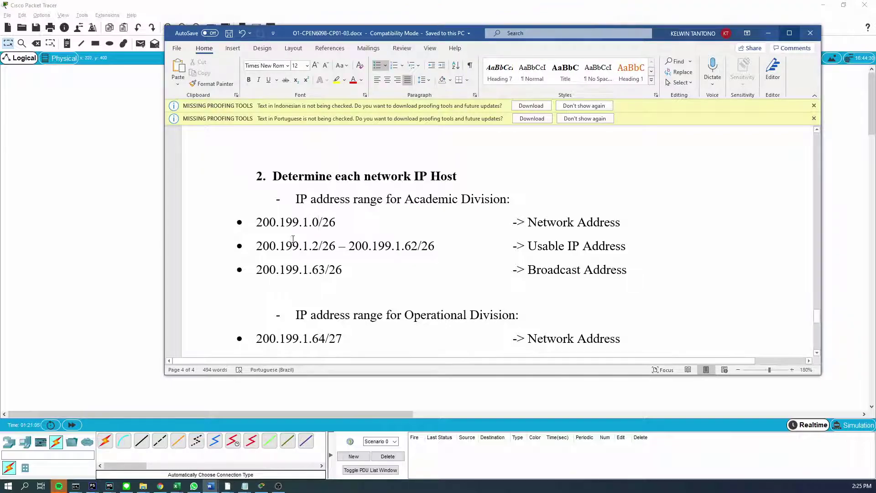
scroll(319, 248, "down", 6, "ctrl")
scroll(320, 248, "down", 5)
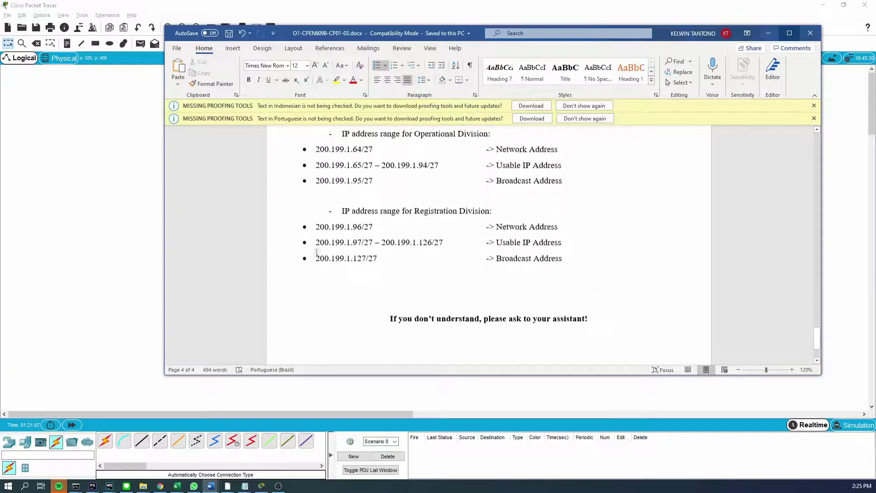
left_click(120, 238)
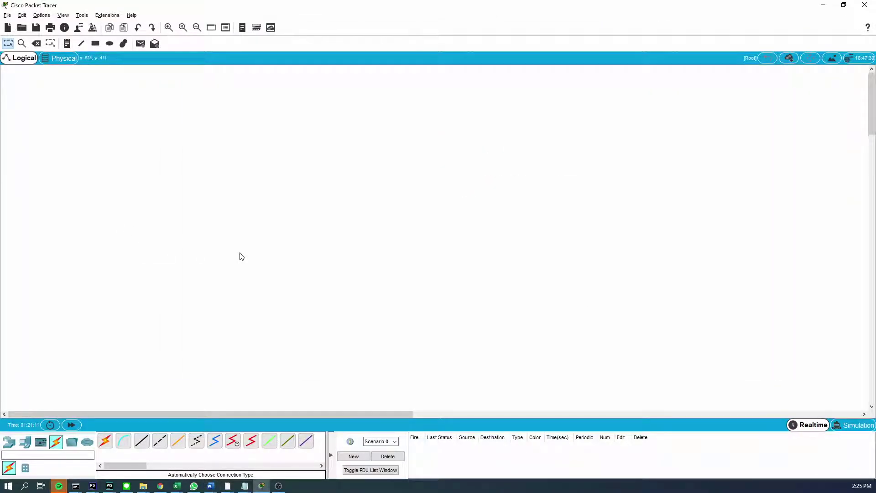
Switch to the Excel workbook and review the given network address, each division's host requirement and the Academic Division's address table.
key("alt+Tab")
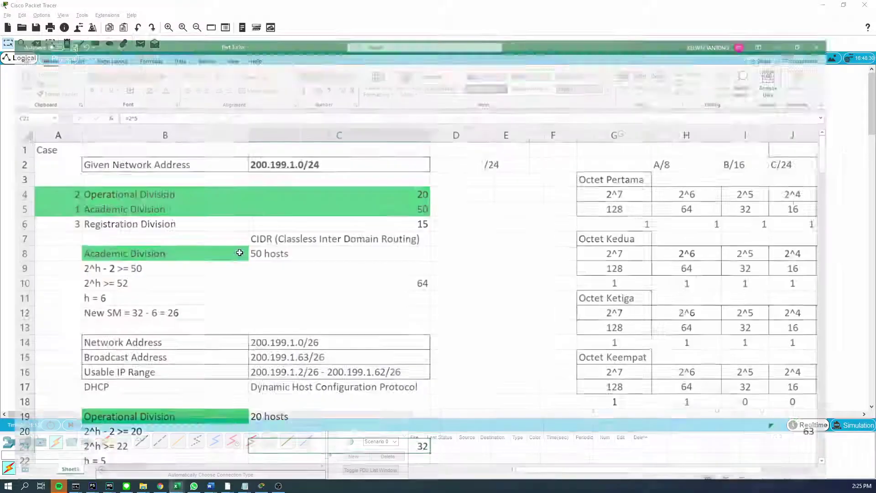
scroll(280, 319, "down", 5)
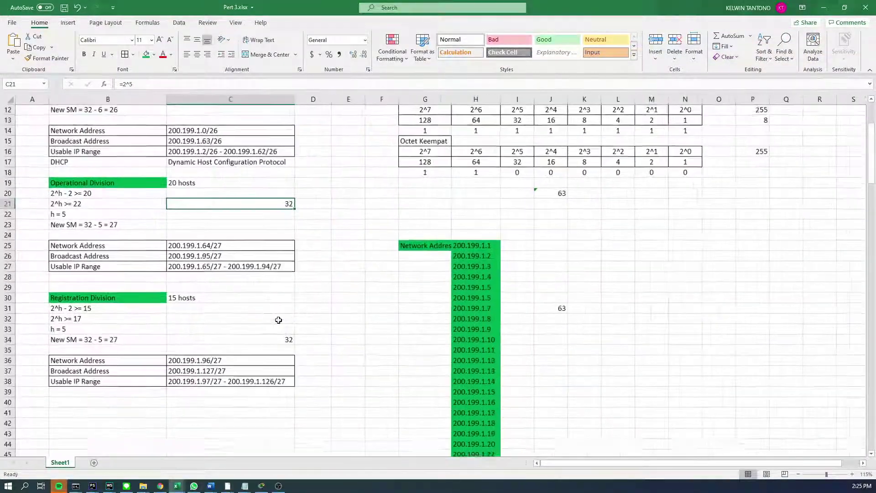
scroll(329, 385, "up", 5)
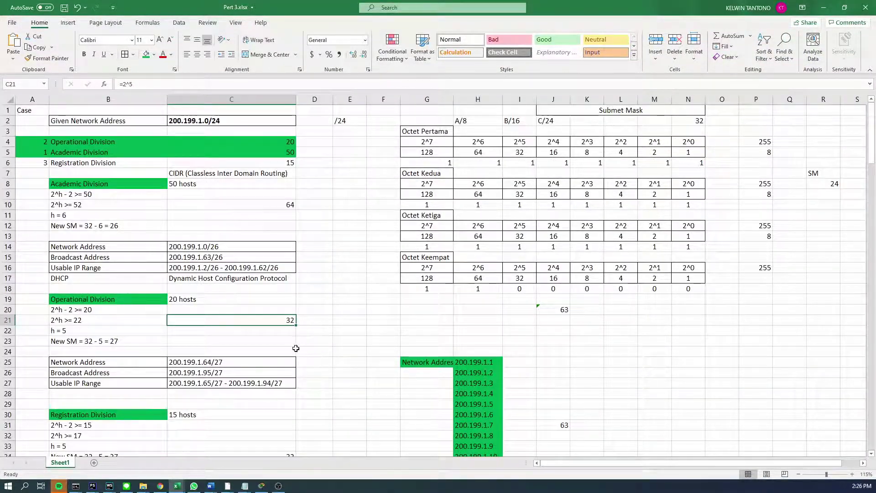
left_click(395, 228)
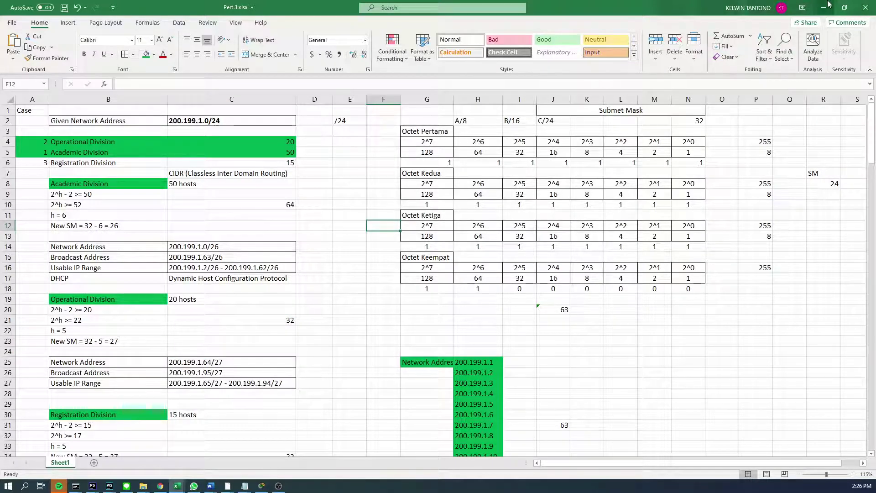
left_click(201, 114)
left_click(201, 121)
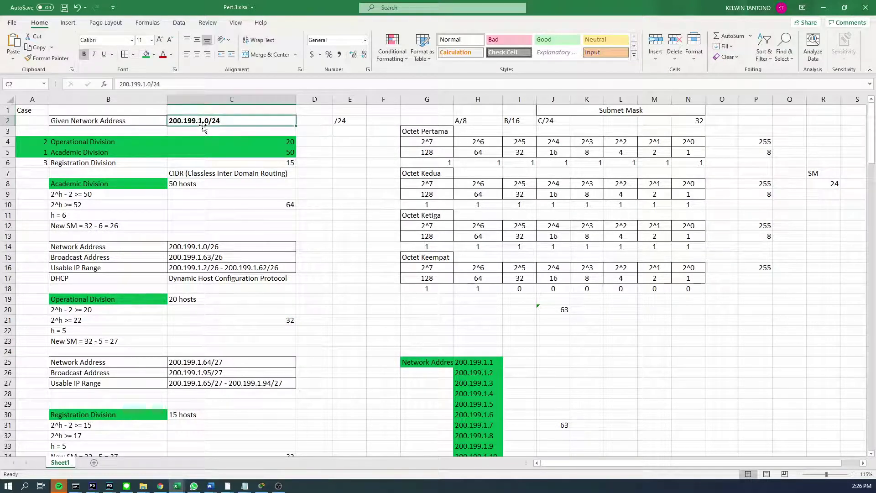
scroll(190, 135, "up", 3, "ctrl")
scroll(86, 137, "left", 3)
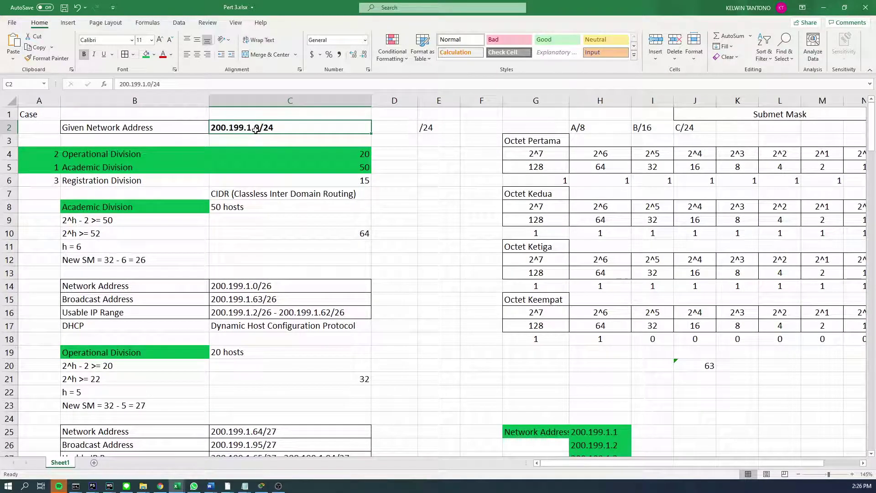
left_click(232, 289)
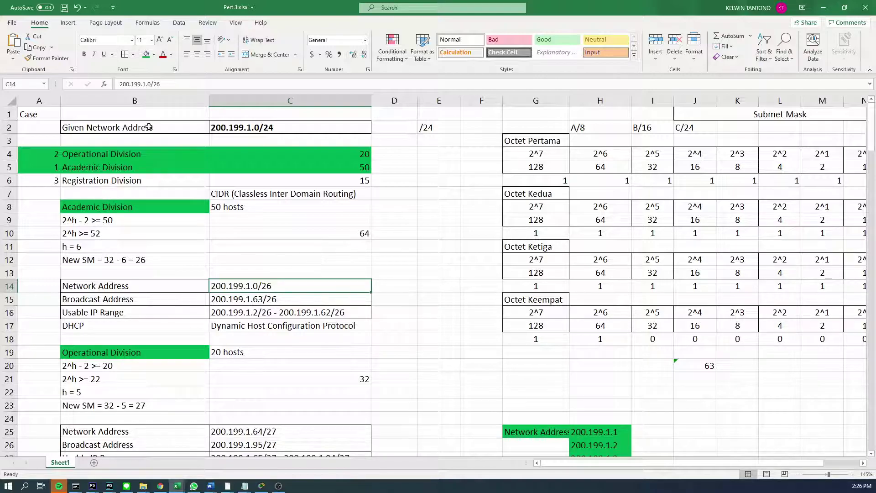
left_click_drag(98, 154, 221, 179)
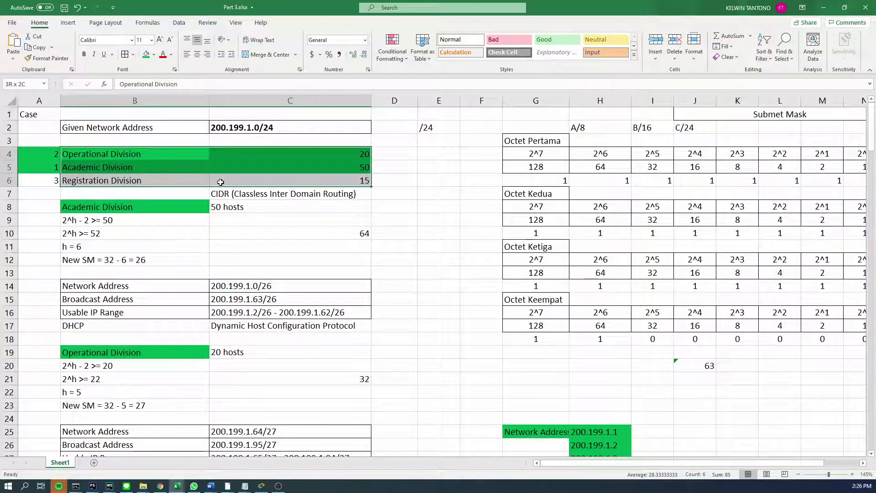
left_click_drag(137, 286, 277, 307)
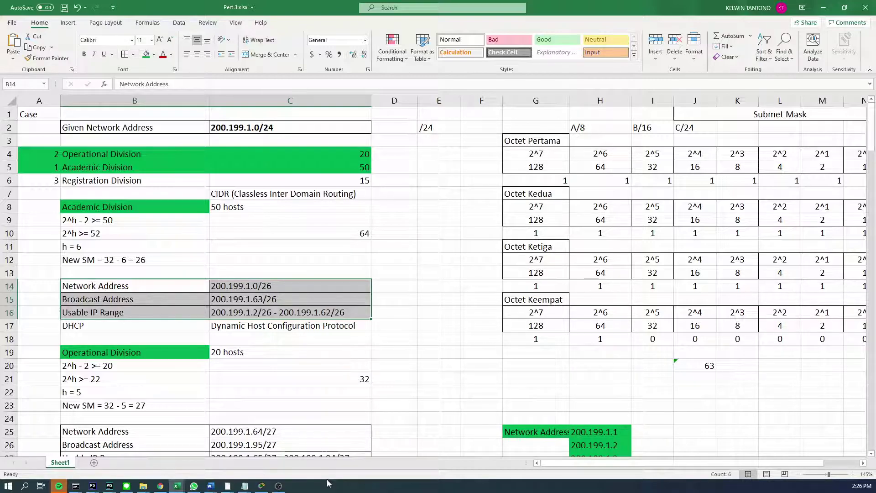
Switch to Cisco Packet Tracer and place one Router-PT in the upper middle of the empty logical workspace.
left_click(210, 486)
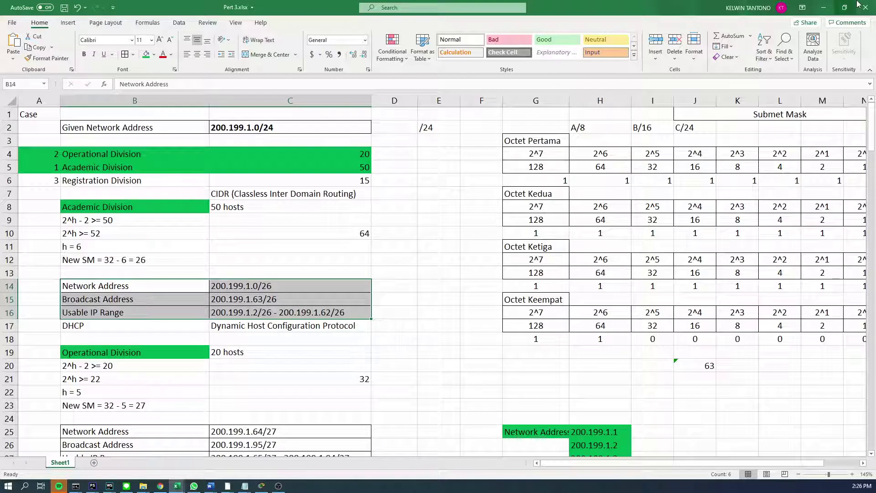
key("alt+Tab")
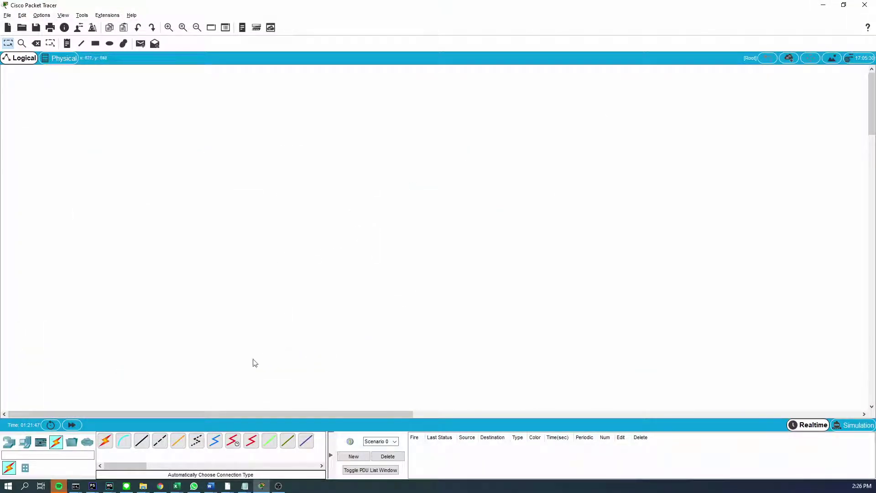
left_click(9, 449)
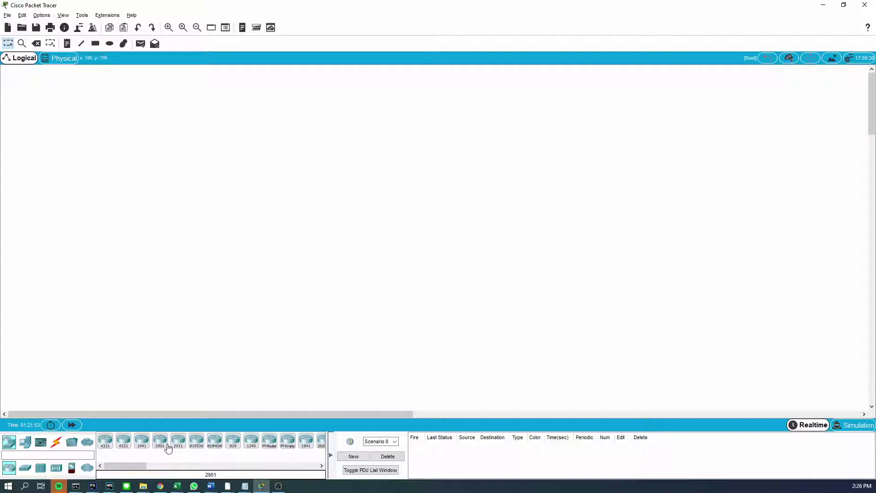
left_click(269, 441)
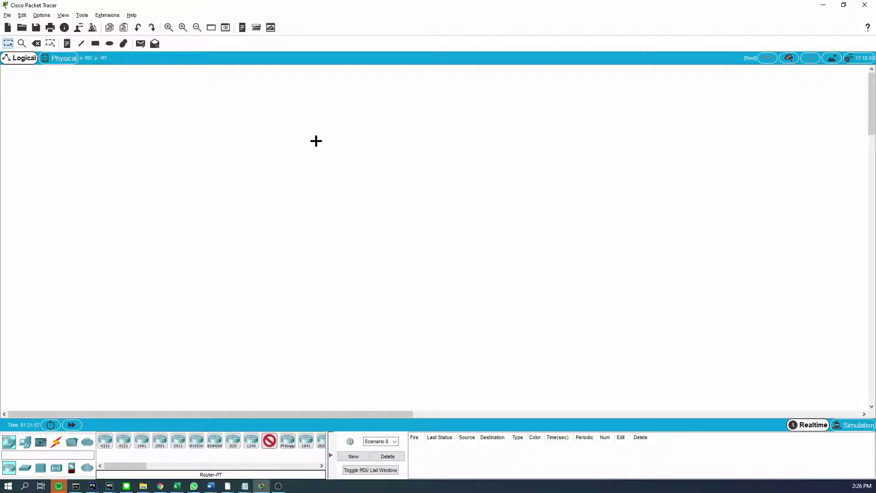
left_click(315, 141)
left_click_drag(313, 147, 347, 166)
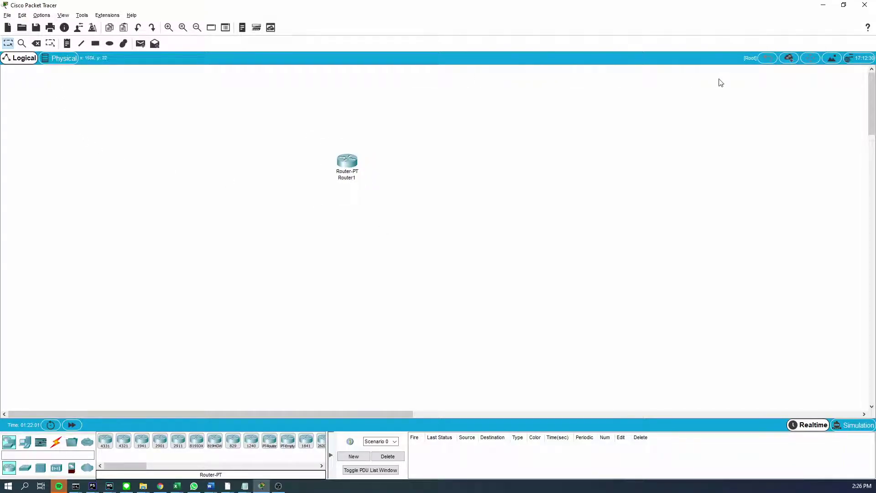
left_click(61, 16)
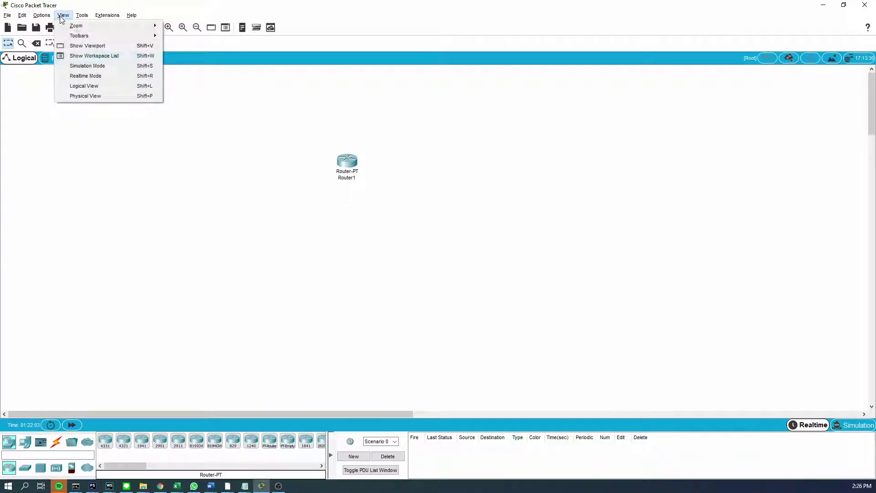
mouse_move(92, 26)
left_click(196, 27)
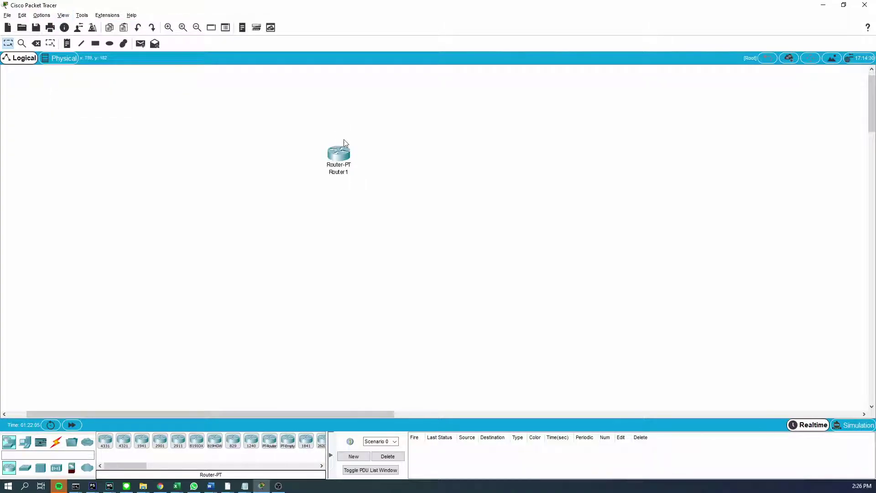
scroll(242, 102, "up", 4)
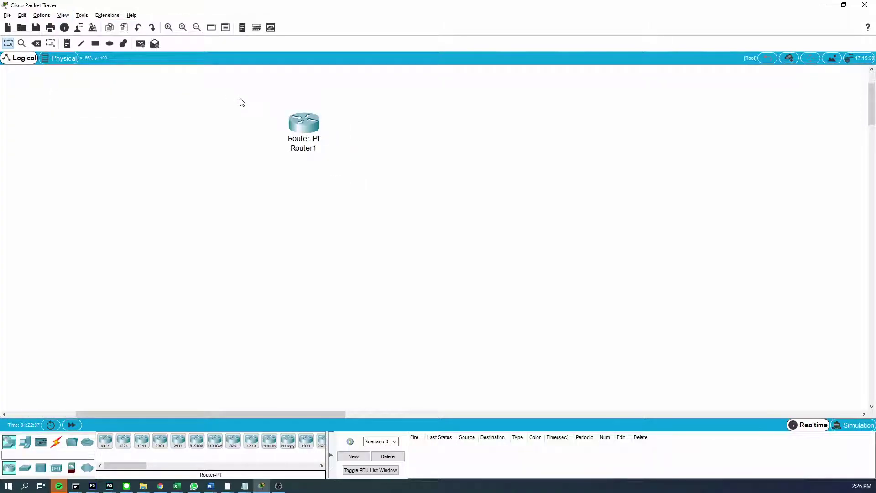
scroll(242, 101, "down", 4)
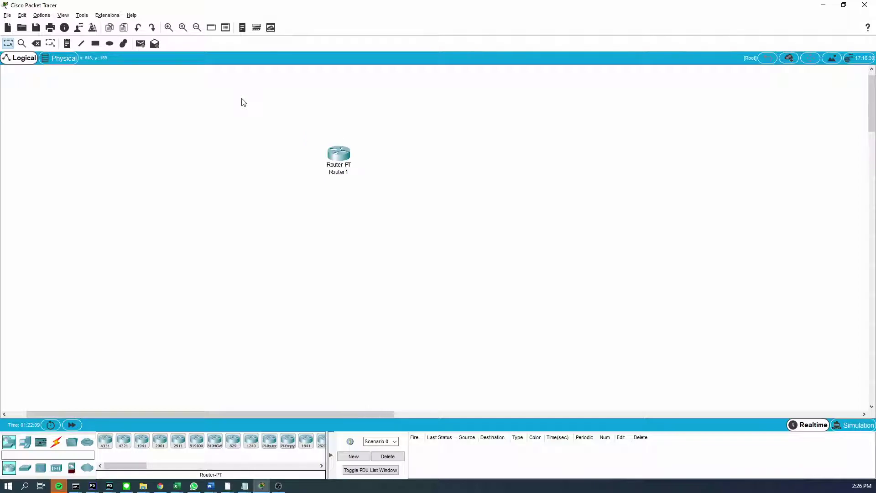
scroll(244, 102, "up", 1)
scroll(244, 102, "down", 3)
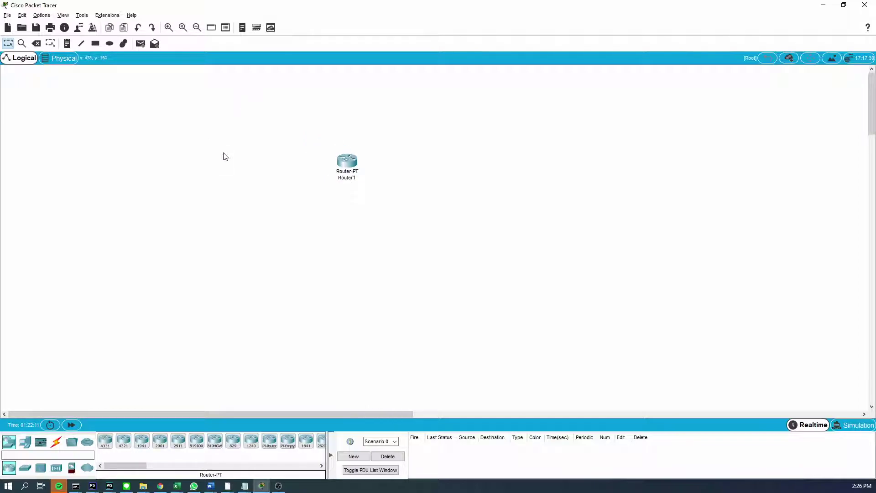
scroll(224, 145, "up", 3)
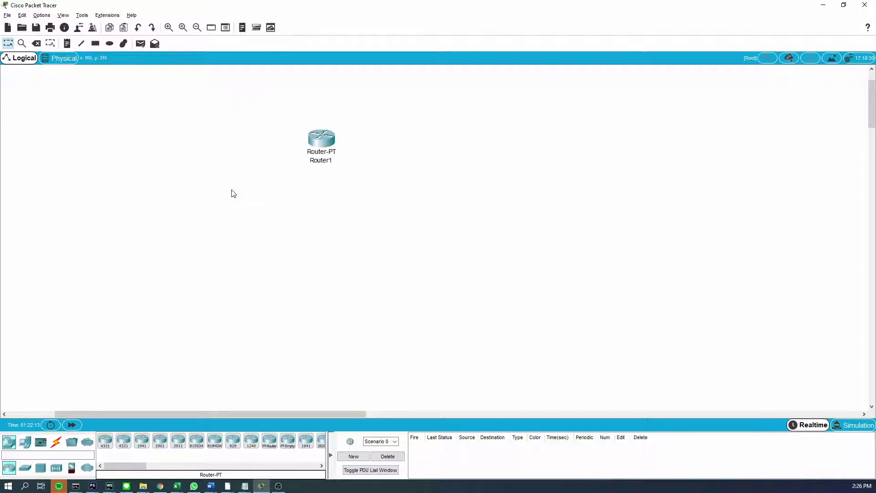
scroll(233, 194, "up", 2)
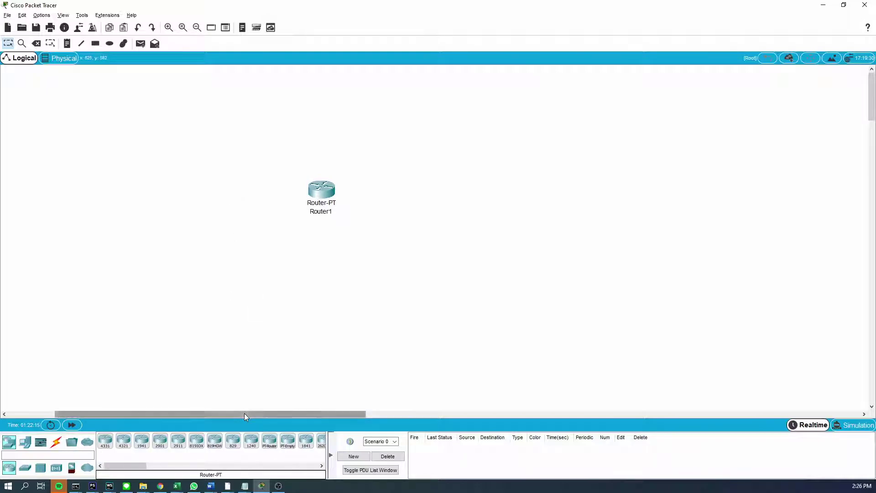
left_click_drag(245, 413, 222, 414)
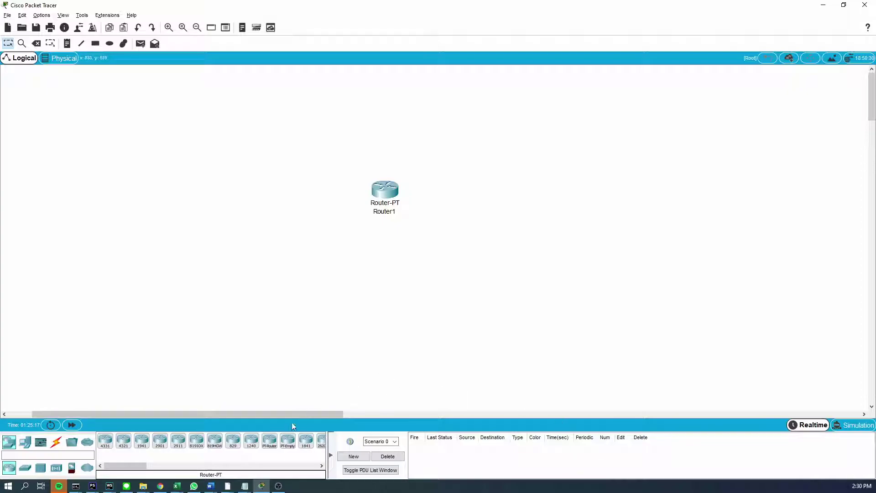
mouse_move(130, 486)
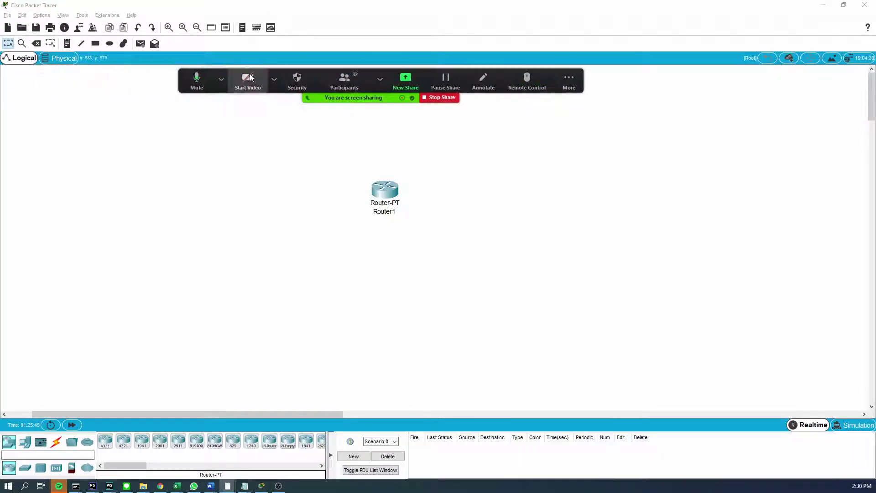
left_click(222, 79)
left_click(199, 88)
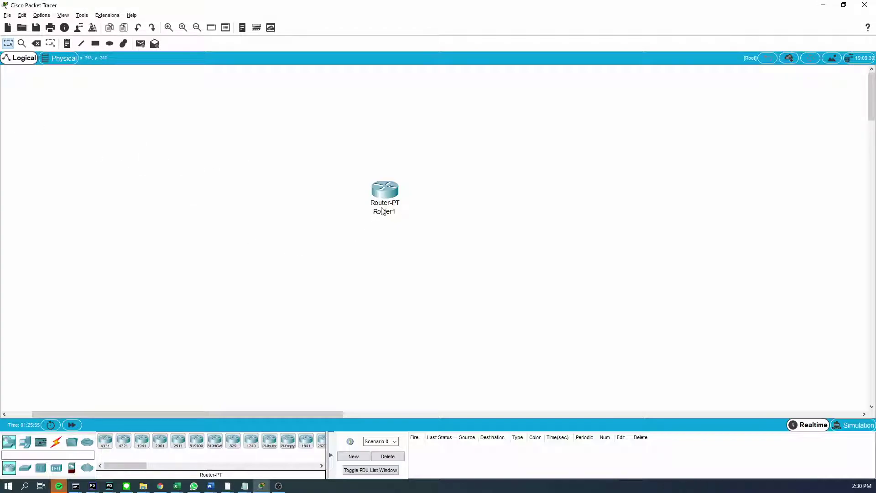
Reposition the existing Router-PT in the upper middle of the logical workspace.
left_click_drag(383, 210, 327, 175)
key("alt+Tab")
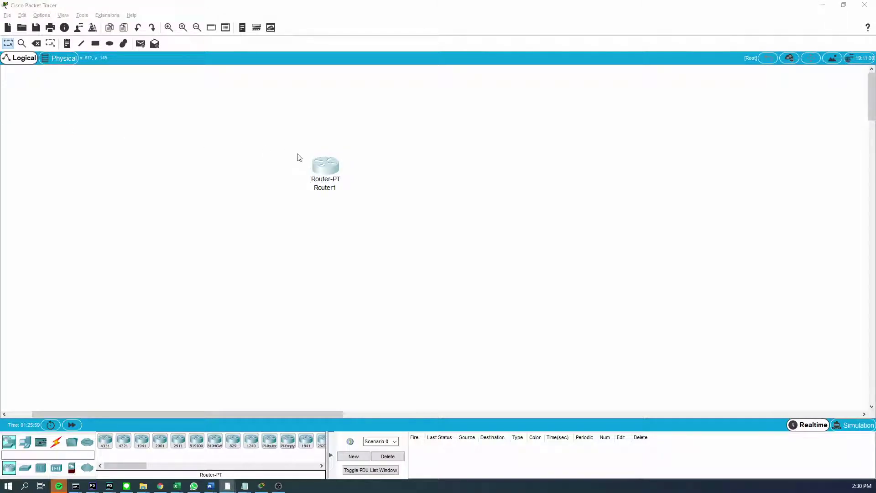
key("alt+Tab")
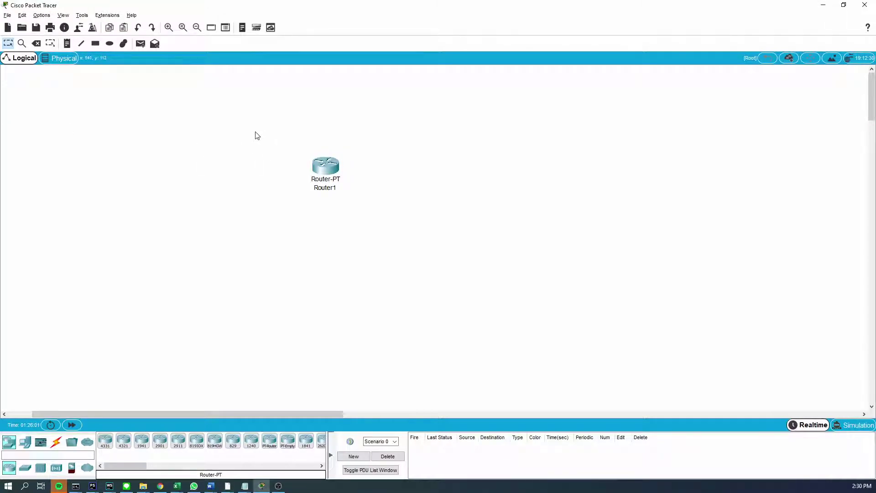
left_click_drag(340, 177, 379, 163)
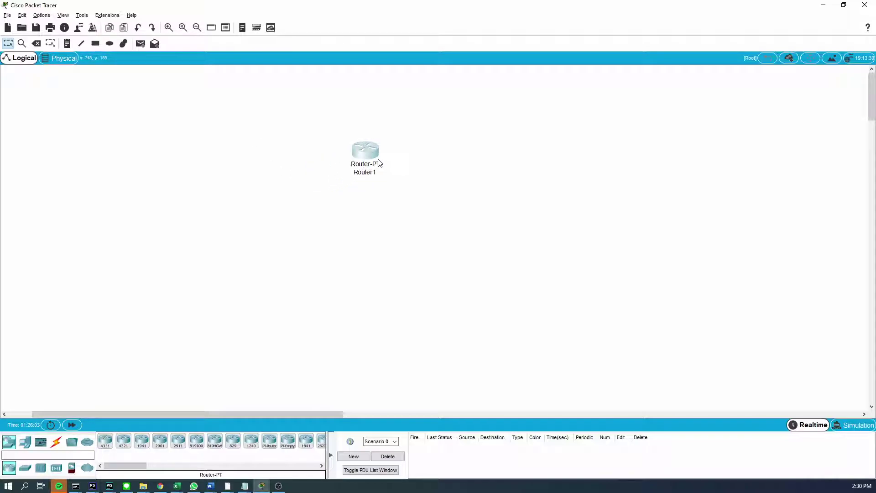
left_click(18, 451)
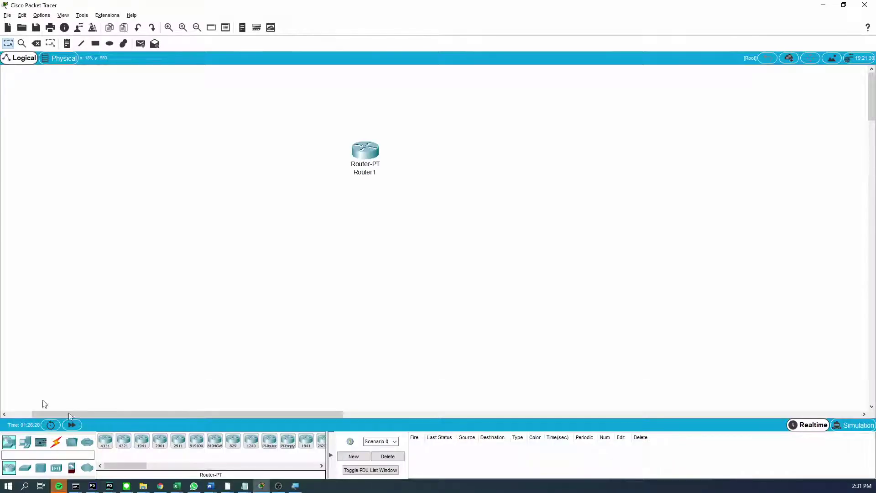
left_click(178, 313)
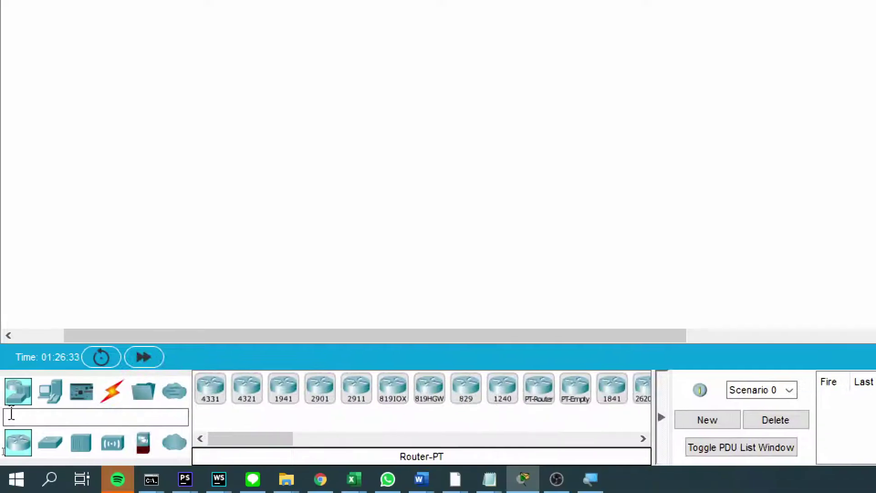
left_click(12, 415)
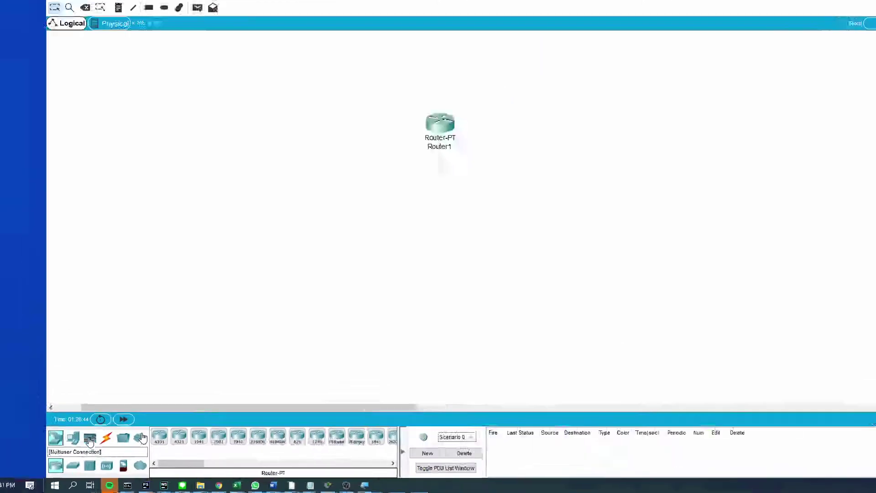
Restore the maximized Packet Tracer window to a floating one, enlarge and reposition it, and shift the router towards the workspace's middle.
left_click_drag(523, 6, 369, 29)
left_click_drag(593, 161, 779, 162)
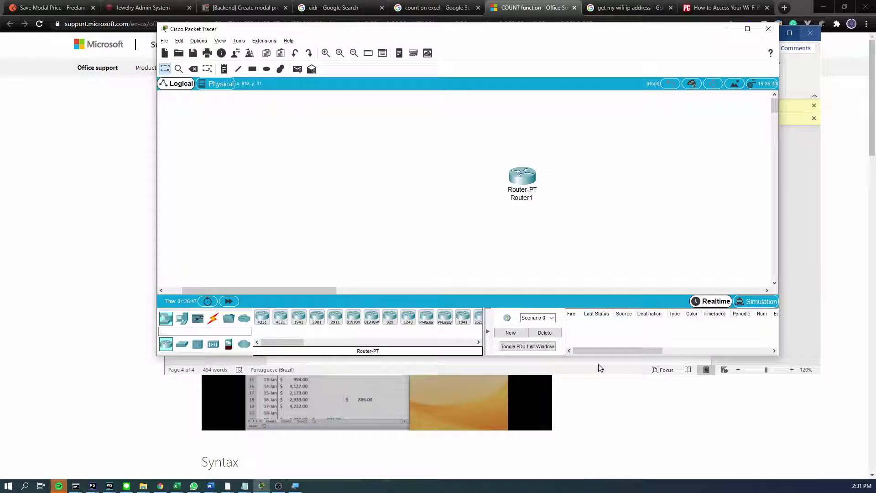
left_click_drag(604, 359, 604, 443)
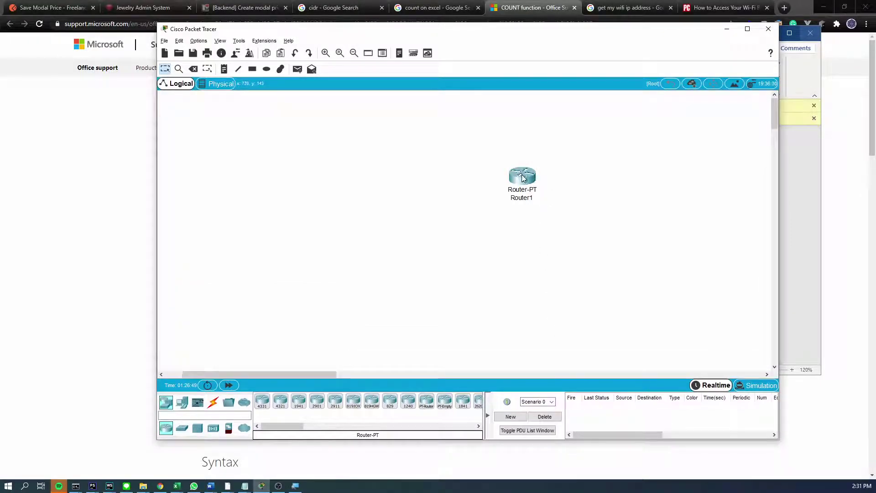
left_click_drag(522, 201, 394, 214)
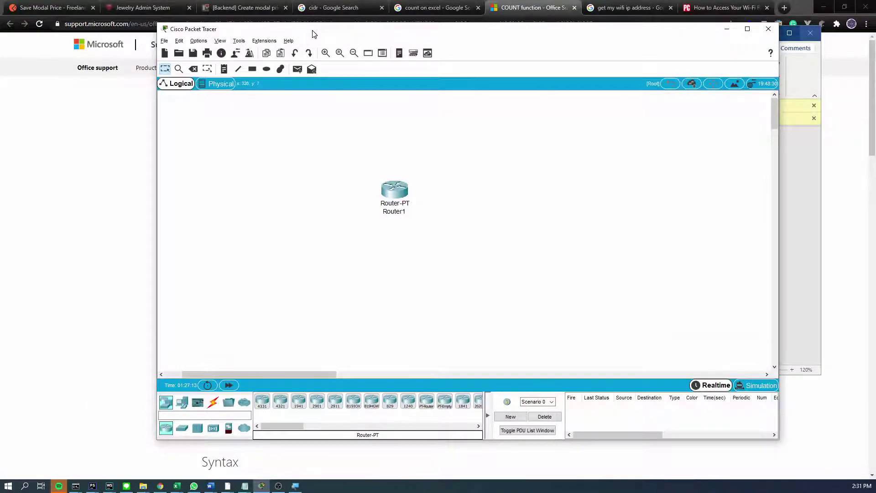
left_click_drag(314, 32, 385, 15)
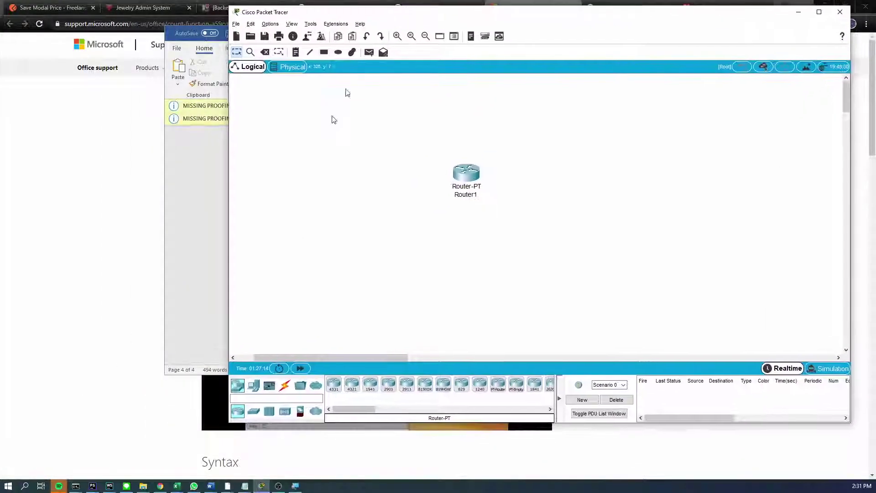
Place another Router-PT above and to the left of the existing router.
left_click(241, 418)
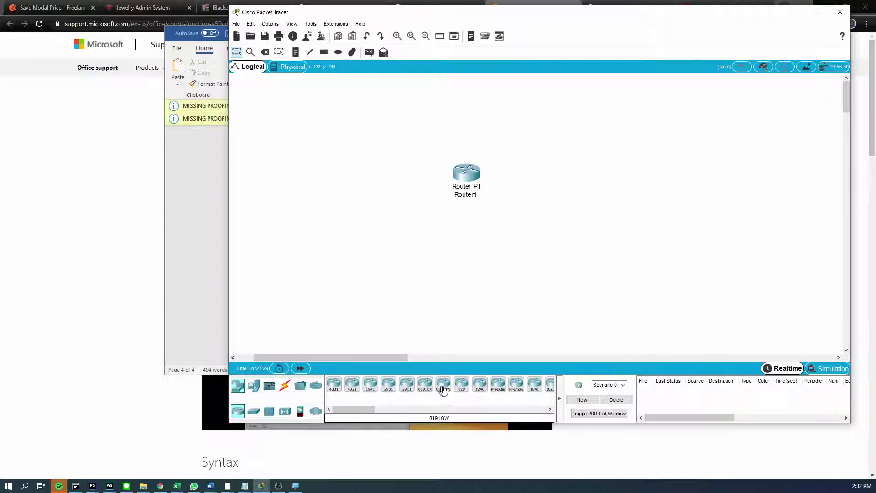
left_click(499, 387)
left_click(353, 138)
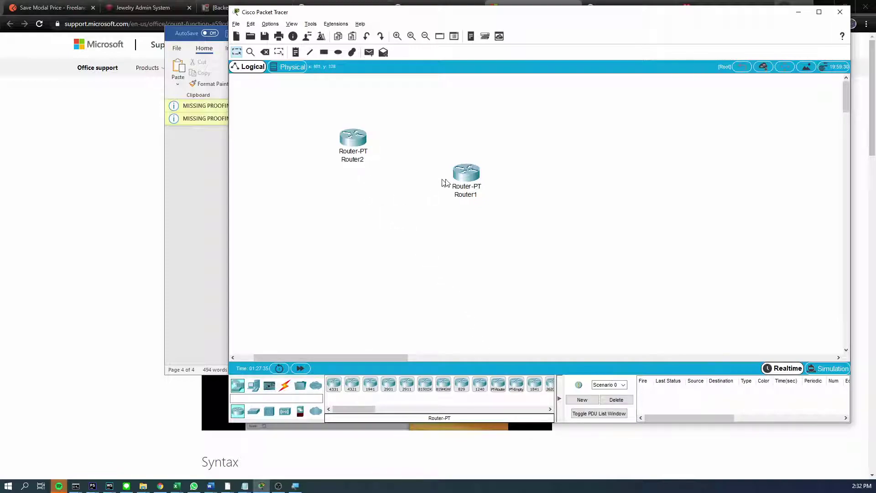
Delete the original router, Router1, from the workspace.
left_click_drag(519, 147, 440, 223)
left_click_drag(539, 154, 440, 200)
key("Delete")
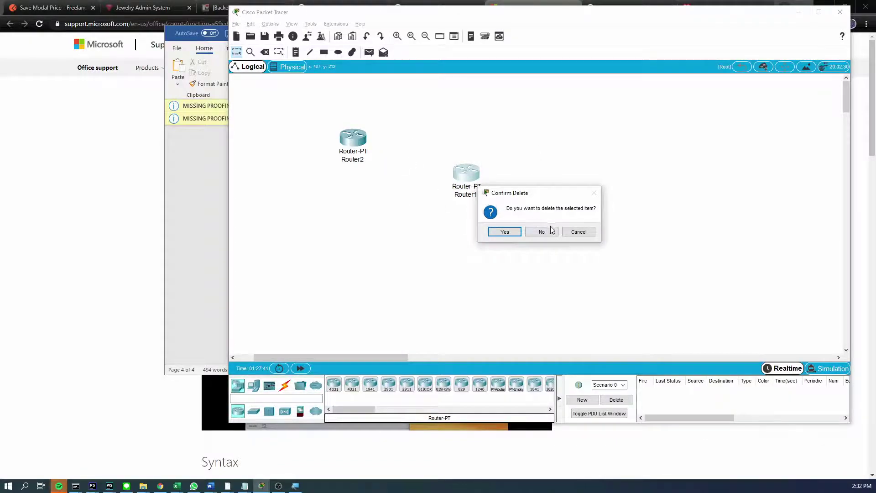
left_click(504, 232)
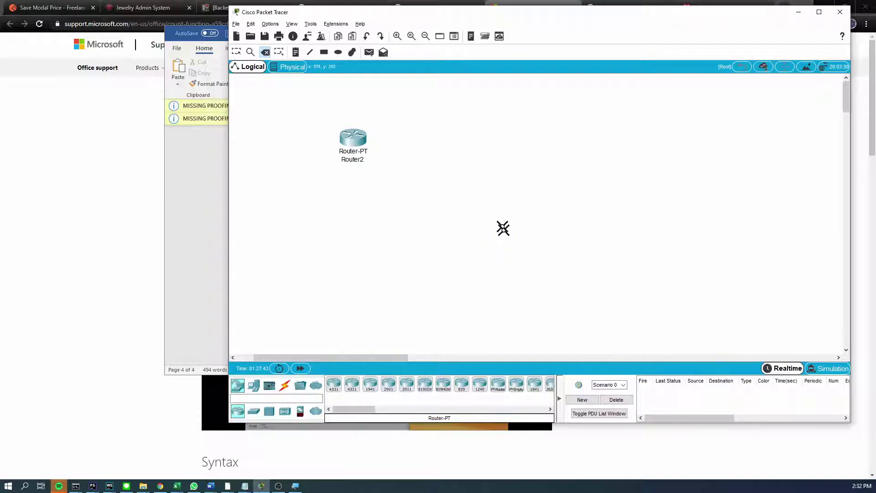
Move the remaining Router-PT from the upper left to the upper middle of the workspace.
left_click_drag(353, 141, 468, 191)
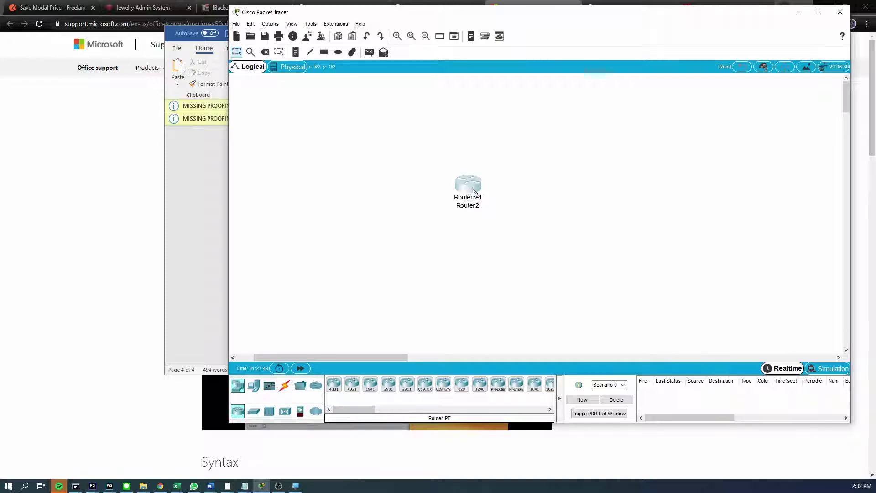
mouse_move(474, 197)
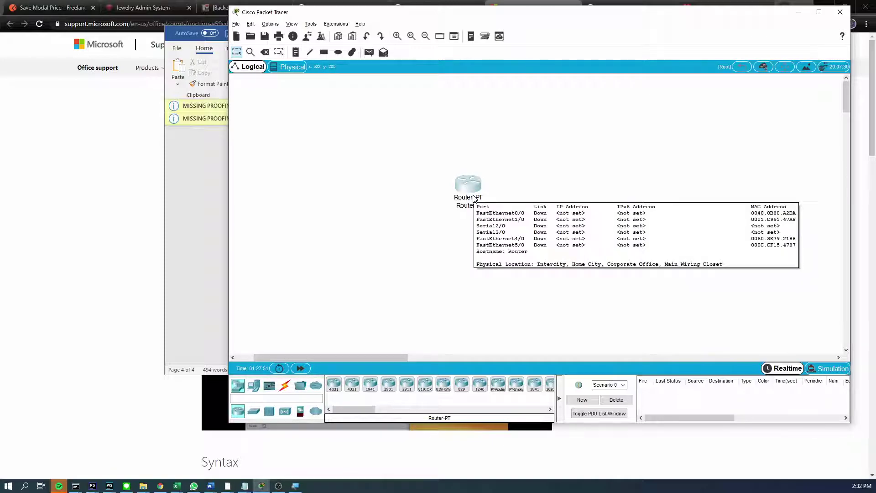
left_click_drag(461, 190, 475, 166)
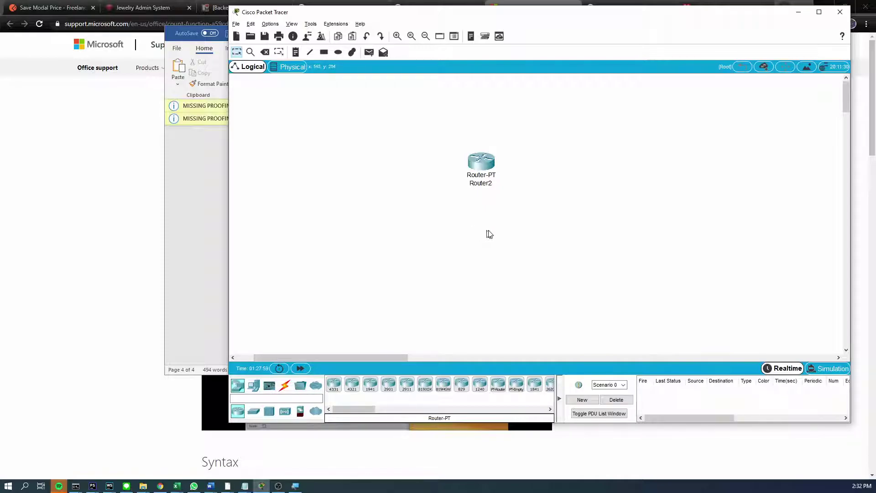
Open Router2's physical device view and examine its installed slots and the description of the PT-ROUTER-NM-1S module.
left_click(474, 167)
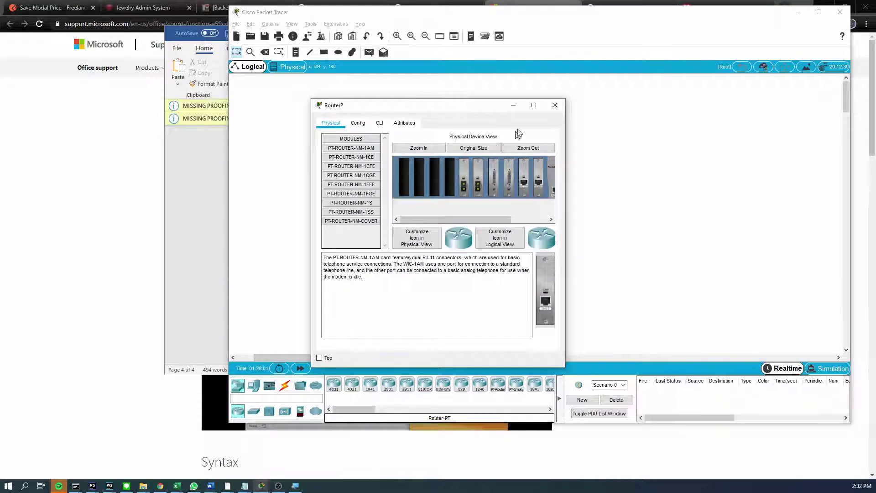
left_click_drag(473, 219, 502, 218)
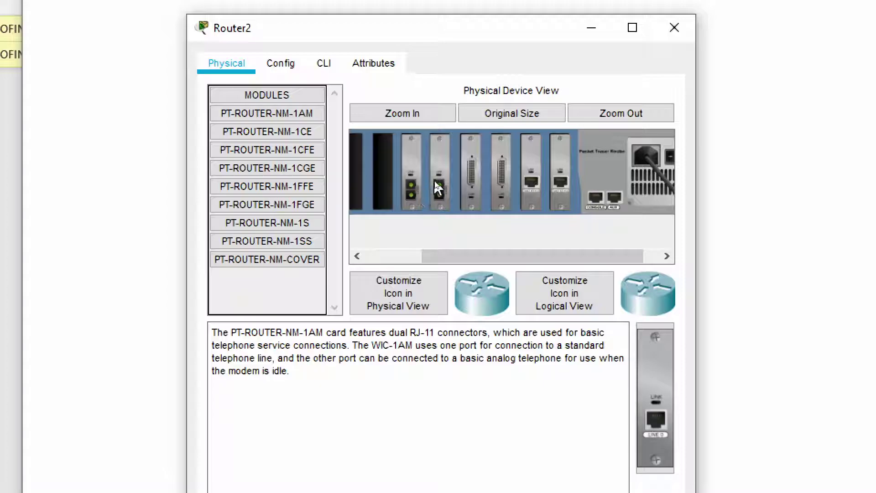
left_click_drag(435, 180, 434, 190)
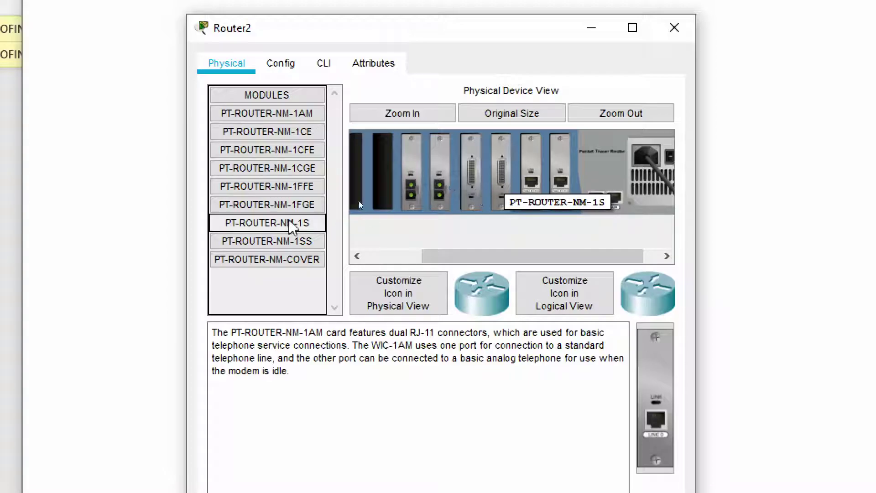
left_click(243, 228)
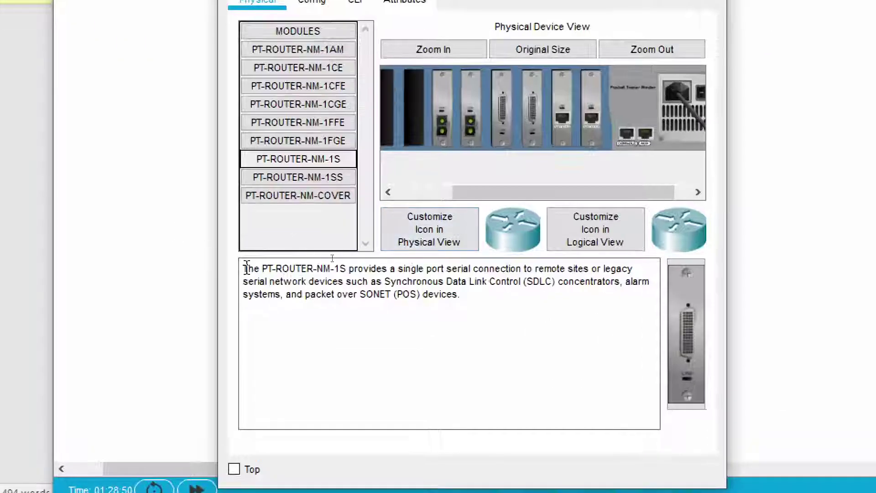
Copy the module name PT-ROUTER-NM-1S from its description and search Google for it in a new Chrome tab.
left_click_drag(262, 269, 348, 269)
key("ctrl+c")
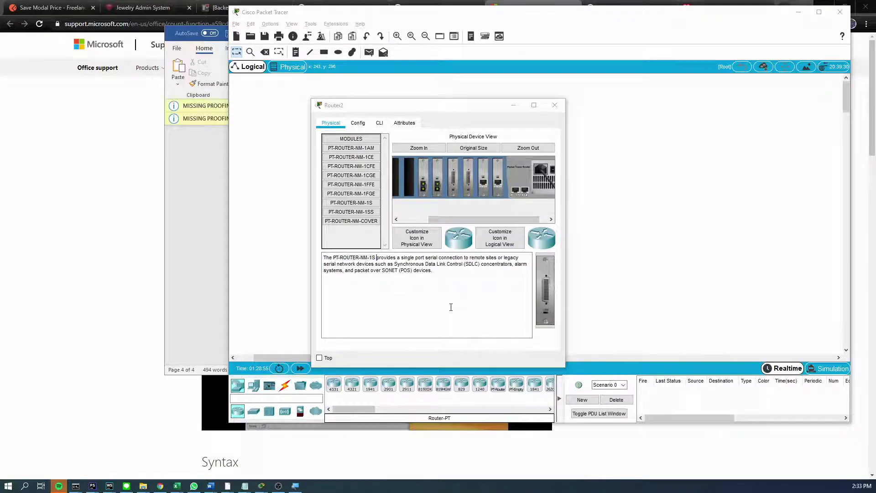
key("alt+Tab")
key("ctrl+t")
key("ctrl+v")
key("Return")
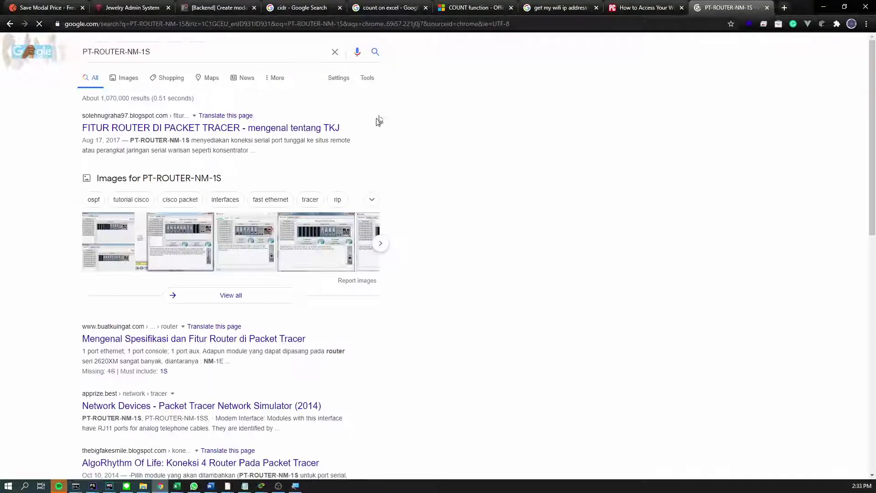
Open the first search result about router features in Packet Tracer, skim its module descriptions, and return to Packet Tracer.
left_click(134, 128)
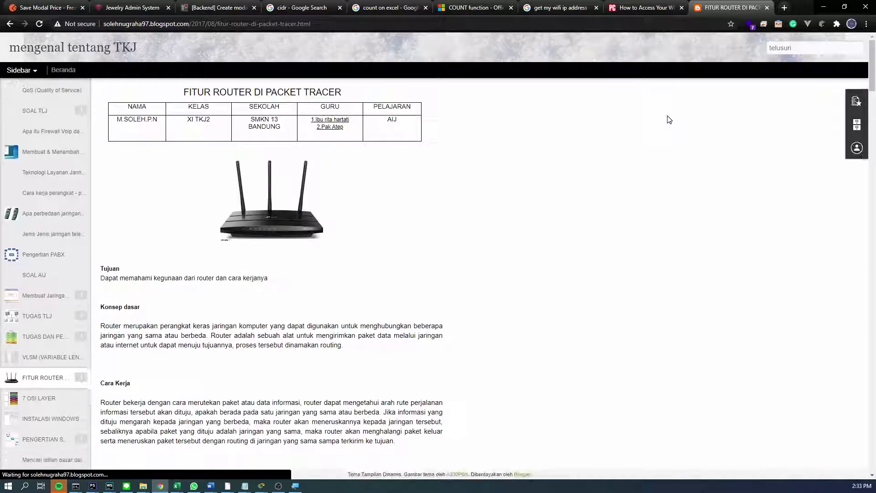
scroll(822, 191, "down", 10)
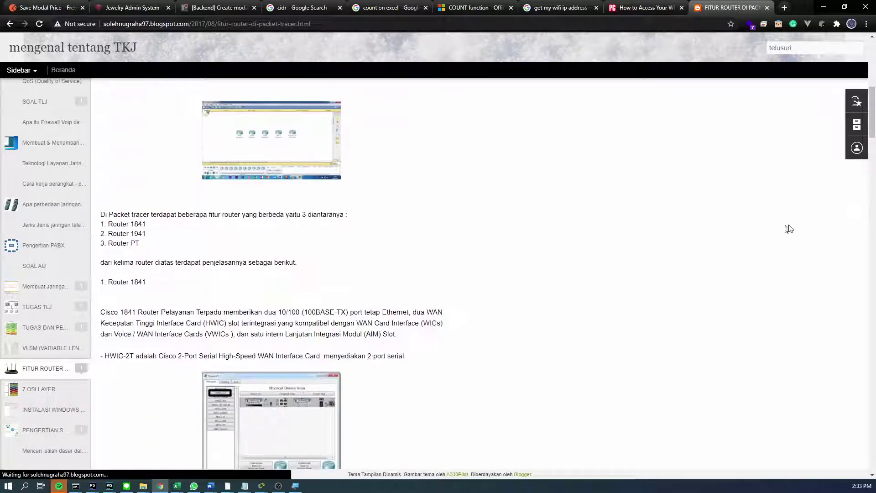
scroll(566, 233, "down", 8)
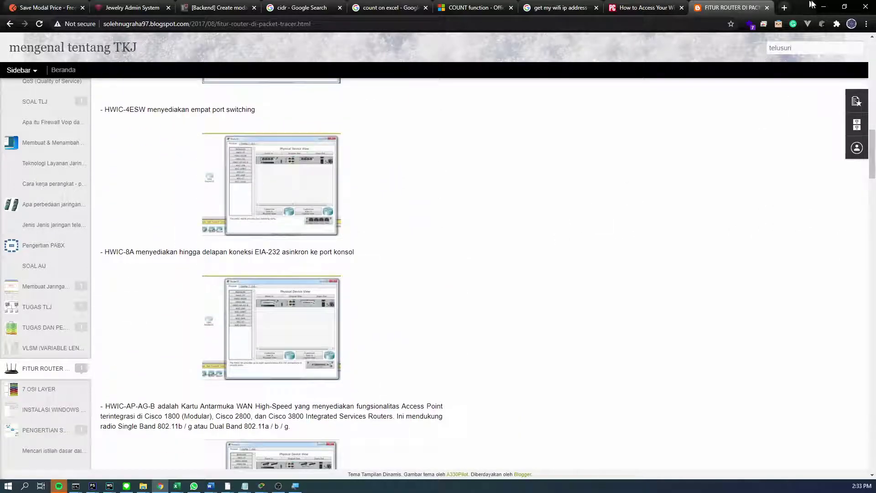
left_click(824, 7)
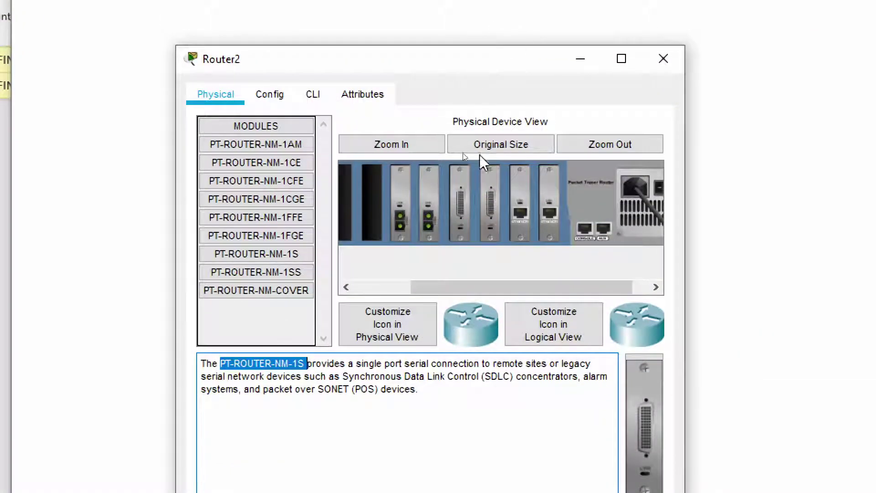
Try to remove a serial module from Router2 while the router is powered on.
left_click_drag(463, 218, 262, 292)
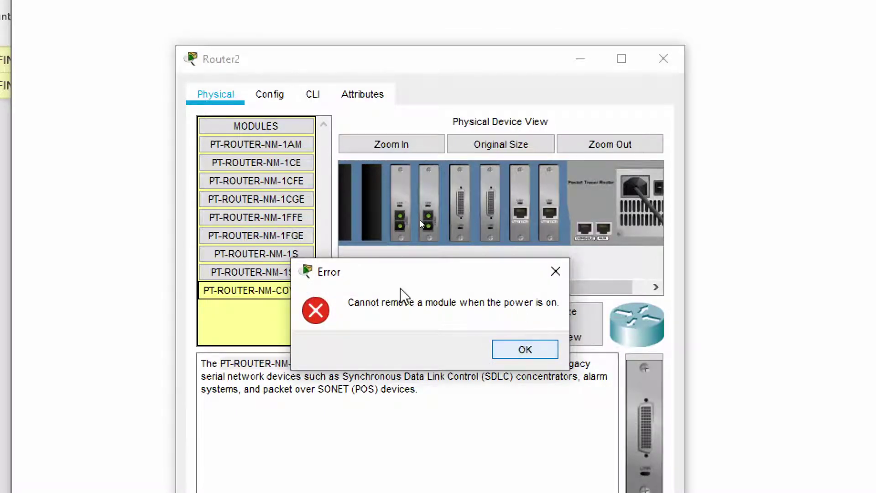
left_click(556, 272)
left_click_drag(466, 206, 315, 254)
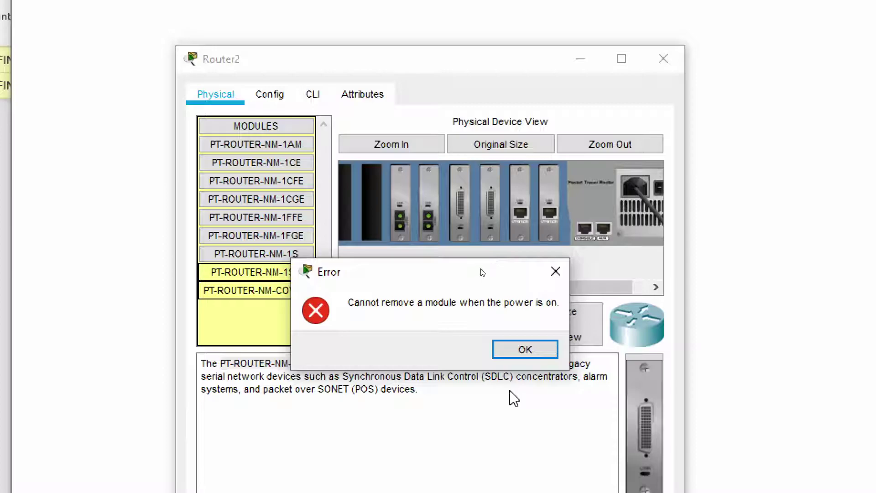
left_click(525, 349)
Switch Router2 off and remove both serial modules and one of its two fiber modules.
left_click_drag(522, 287, 573, 287)
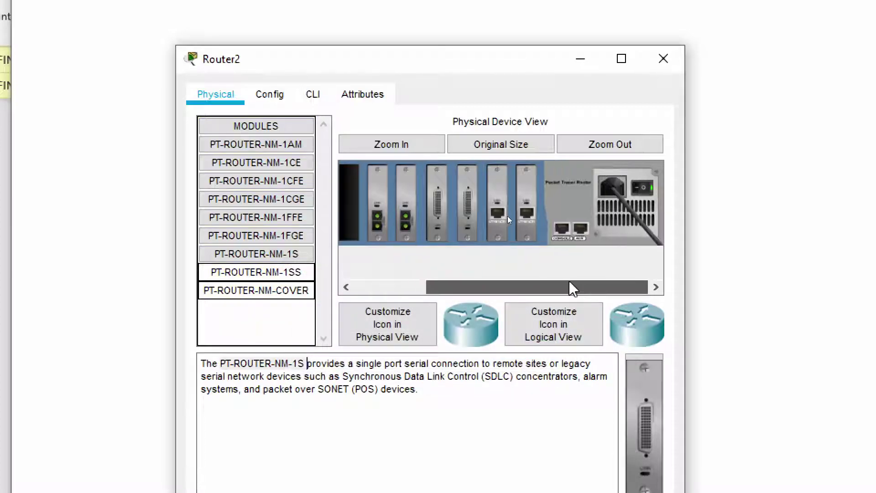
left_click(643, 195)
left_click(644, 195)
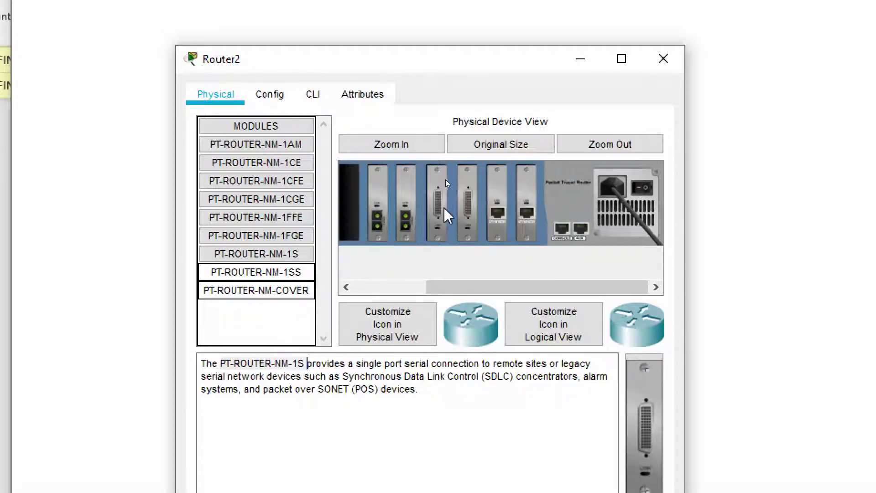
left_click_drag(444, 207, 288, 269)
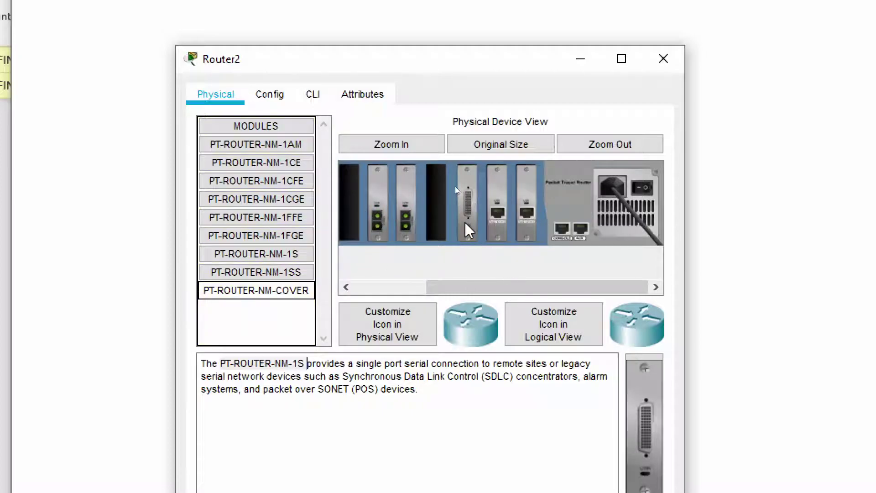
left_click_drag(379, 215, 272, 315)
left_click_drag(409, 198, 284, 313)
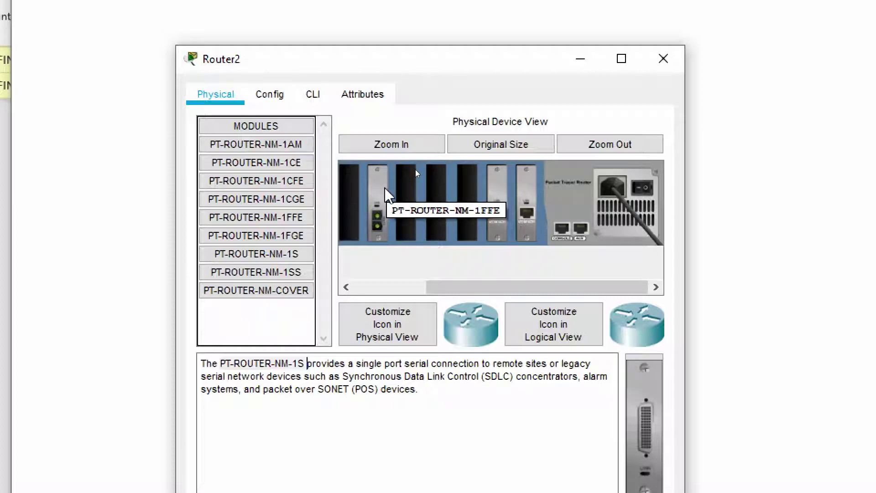
Check the PT-ROUTER-NM-1FFE and PT-ROUTER-NM-1CFE descriptions, and replace Router2's remaining fiber module with a PT-ROUTER-NM-1CFE in the slot beside the copper modules.
left_click(297, 217)
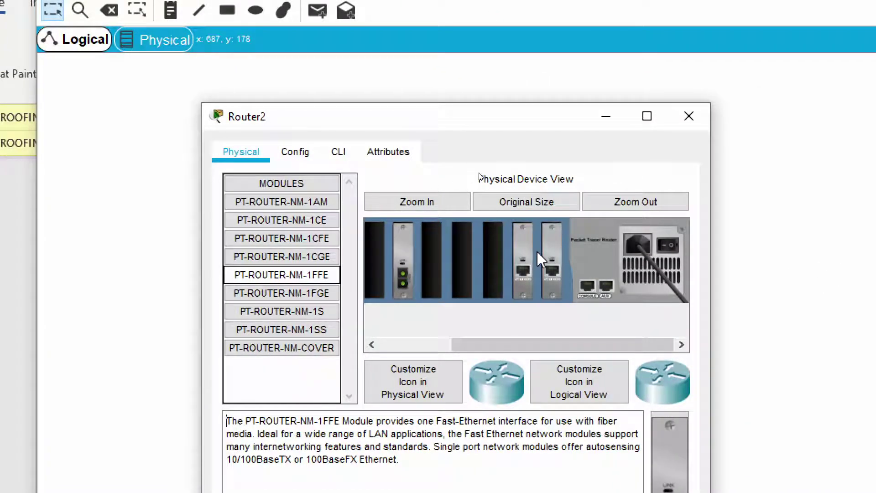
left_click(528, 256)
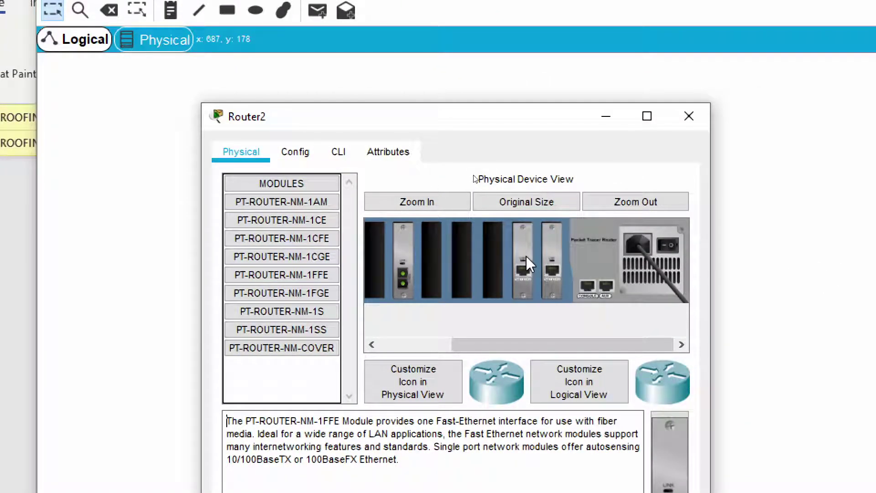
left_click(283, 239)
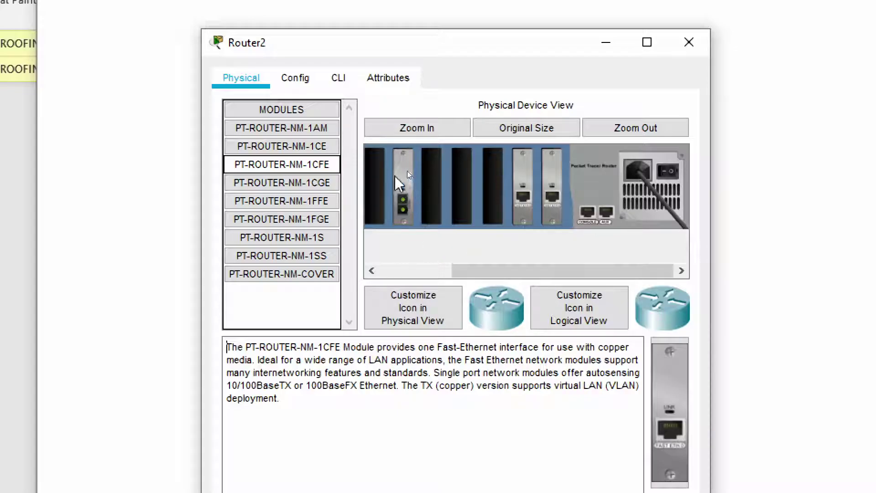
left_click_drag(402, 179, 278, 201)
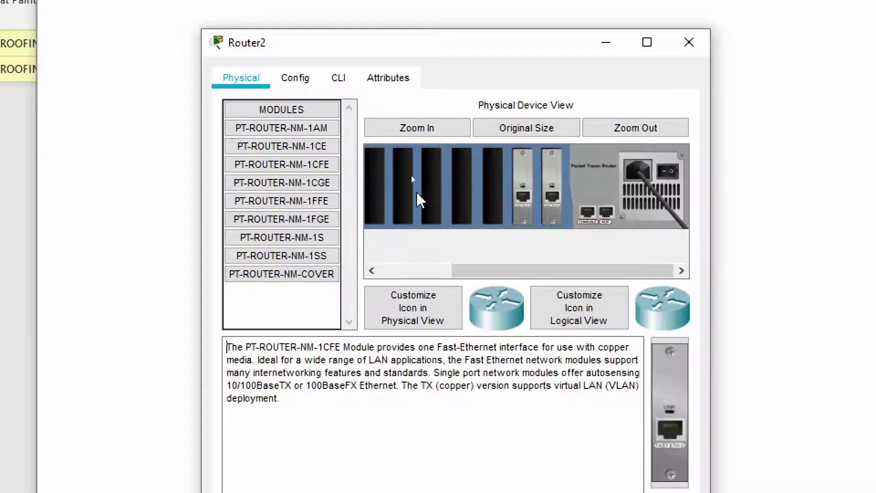
left_click_drag(314, 163, 492, 183)
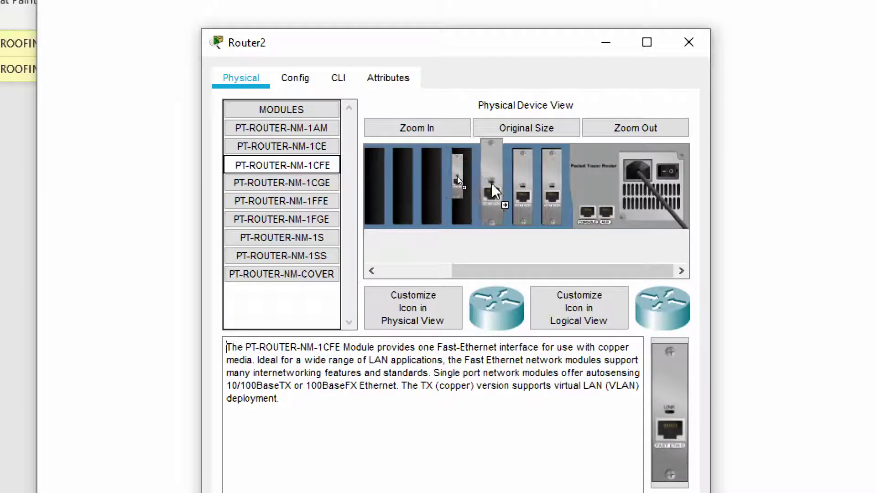
Try PT-ROUTER-NM-1CGE and PT-ROUTER-NM-1FFE modules in free slots, keep only the three PT-ROUTER-NM-1CFE modules, and close Router2 powered on.
left_click_drag(282, 183, 459, 191)
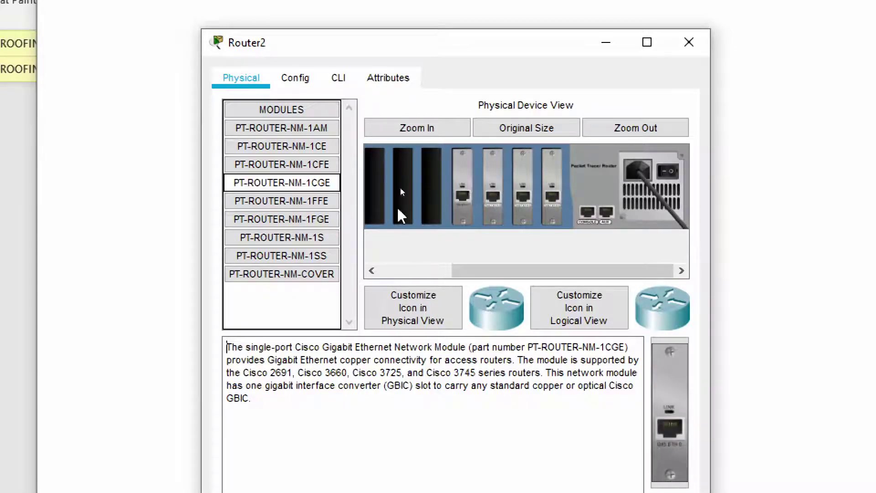
left_click_drag(292, 202, 501, 210)
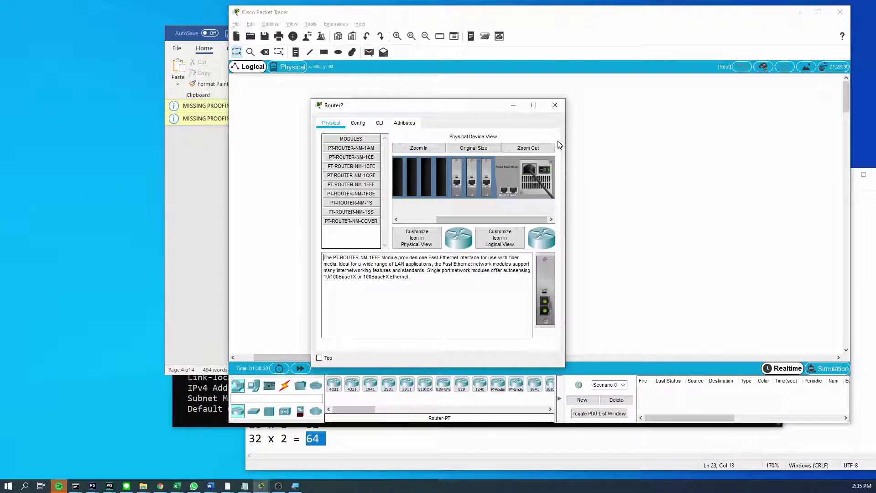
left_click(560, 106)
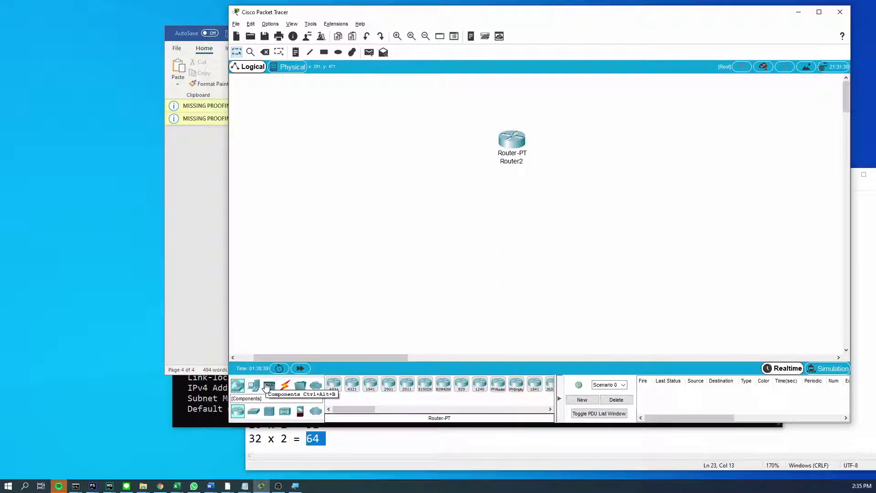
List the available switch models and reopen Router2 to examine its installed modules and power switch.
left_click(255, 412)
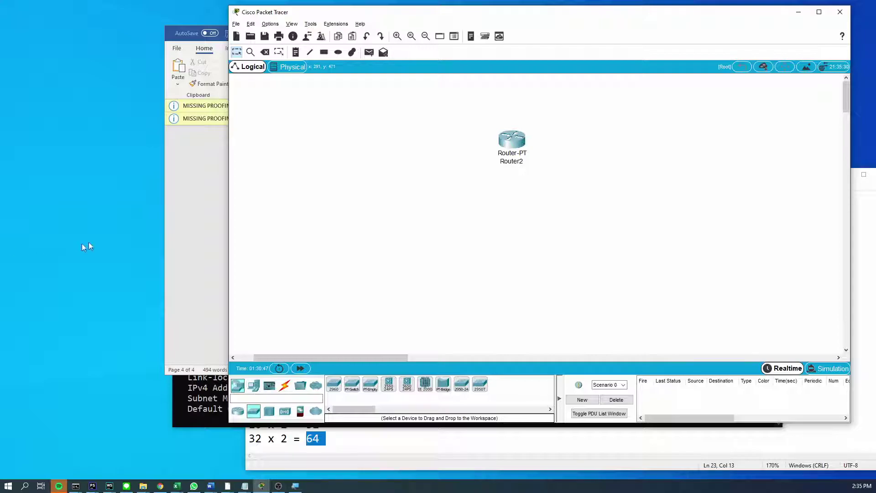
left_click(511, 146)
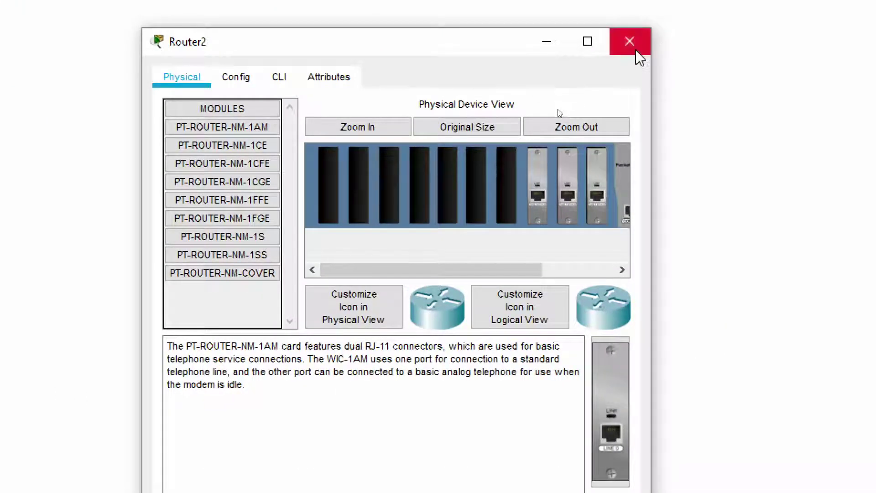
left_click(555, 105)
left_click(561, 116)
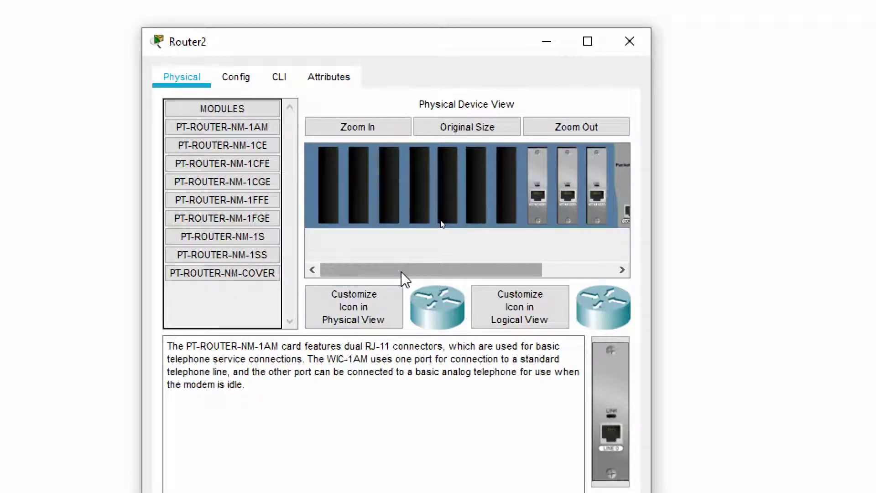
mouse_move(401, 271)
left_mouse_down()
mouse_move(530, 274)
mouse_move(397, 268)
left_mouse_up()
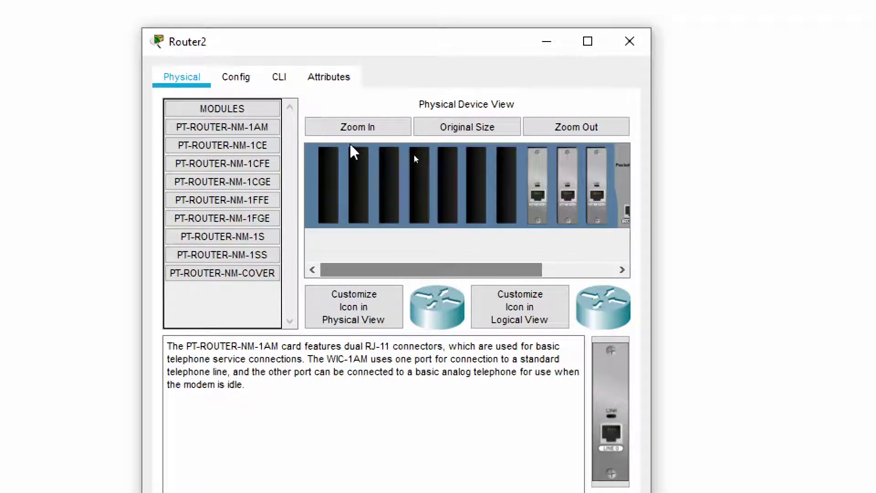
left_click_drag(530, 273, 630, 272)
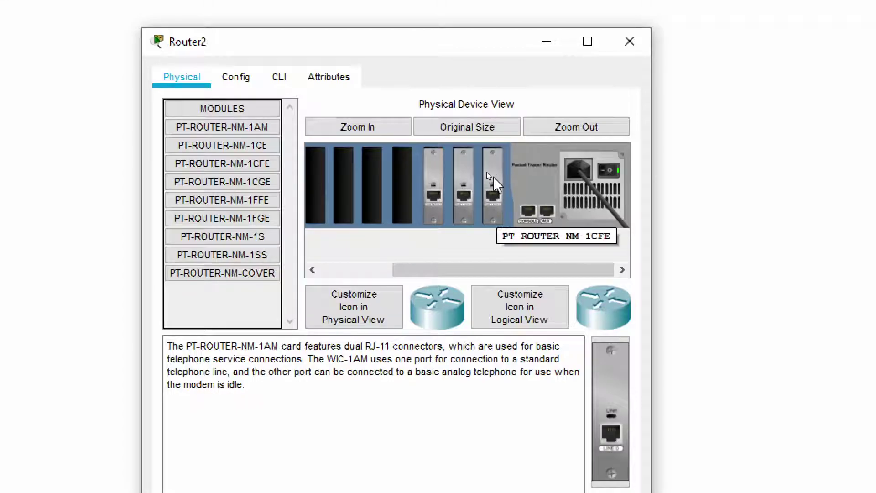
Demonstrate swapping a PT-ROUTER-NM-1CFE module on Router2: try it powered on, switch off, remove and reinstall it, and power back on.
left_click_drag(434, 187, 258, 162)
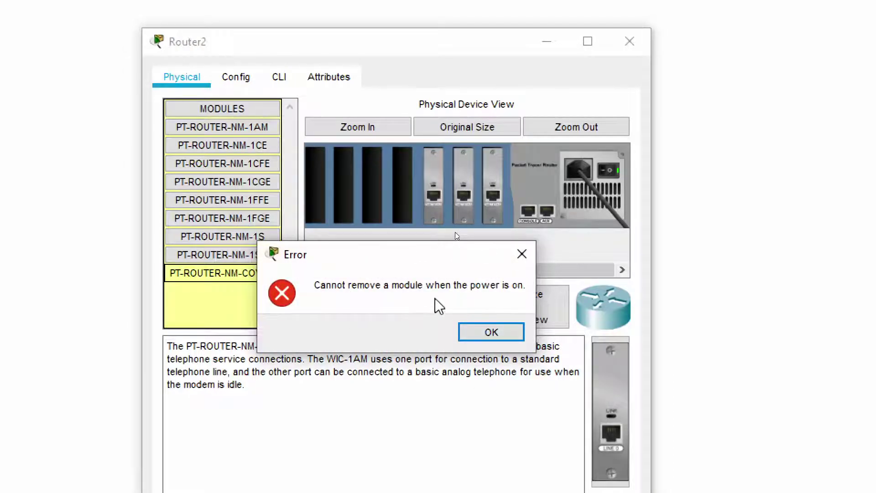
left_click(500, 333)
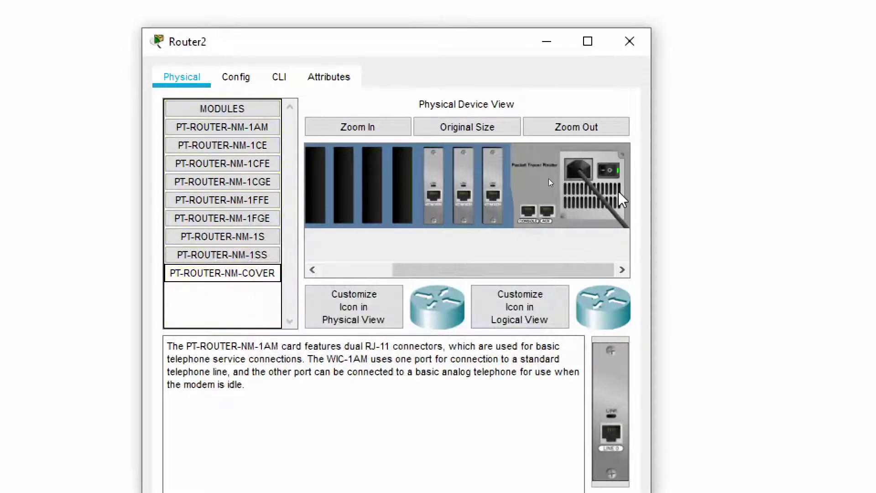
left_click(609, 171)
left_click_drag(436, 196, 259, 235)
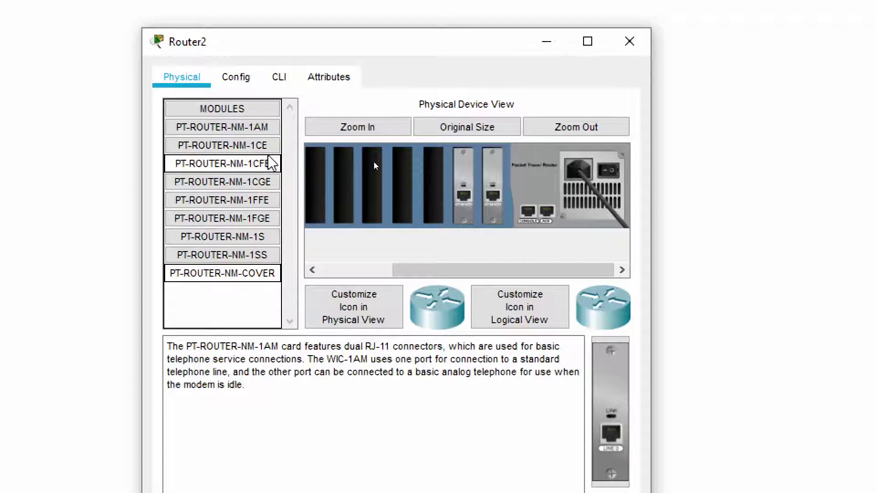
left_click_drag(272, 164, 442, 198)
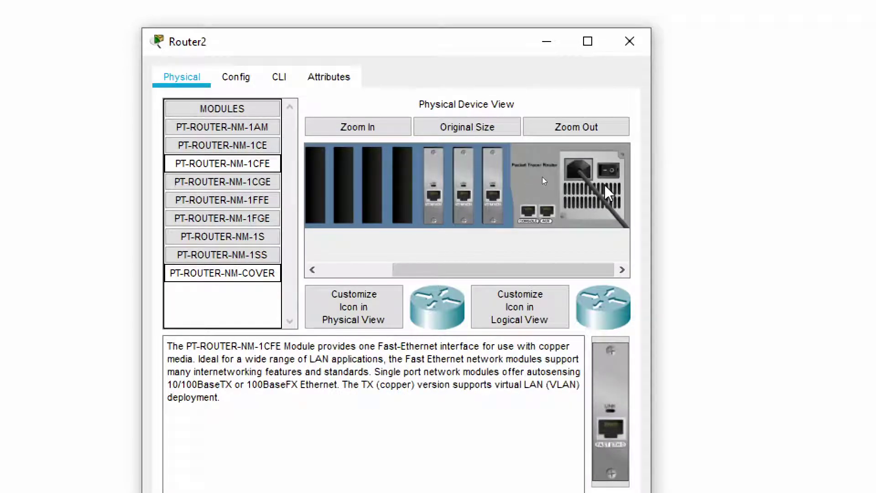
left_click(609, 170)
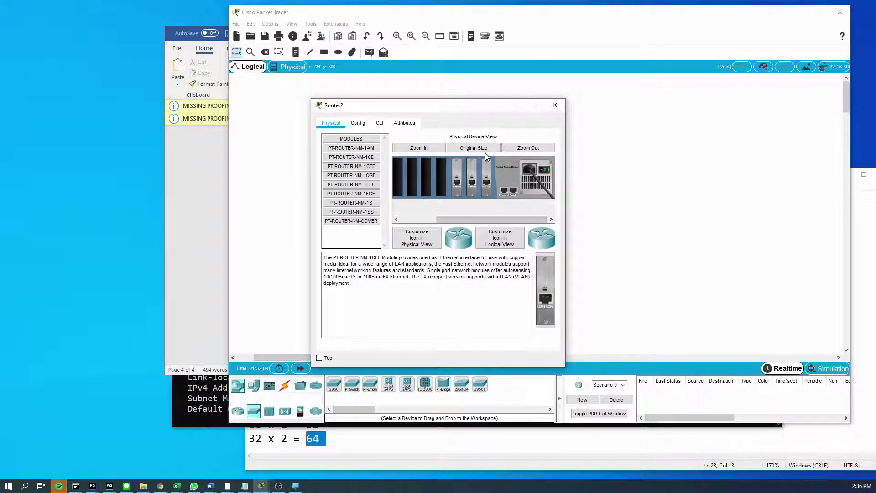
left_click(555, 105)
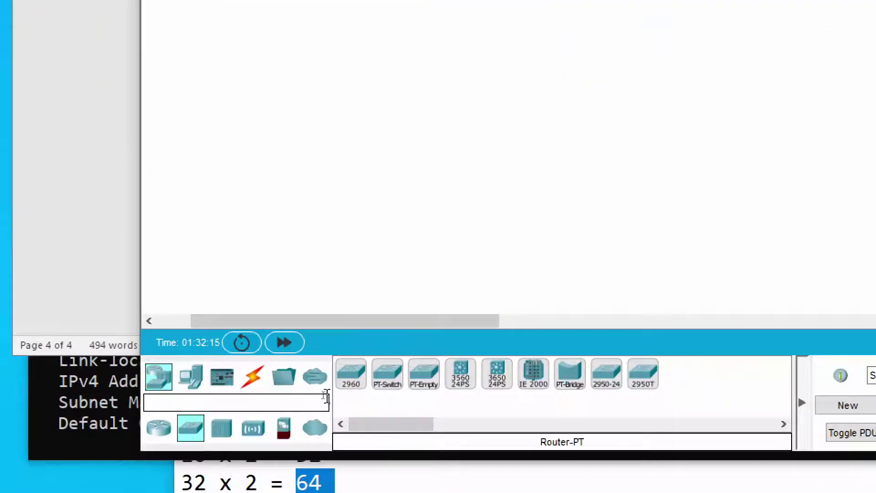
Place two PT-Switch devices side by side below Router2 in the workspace.
left_click(387, 378)
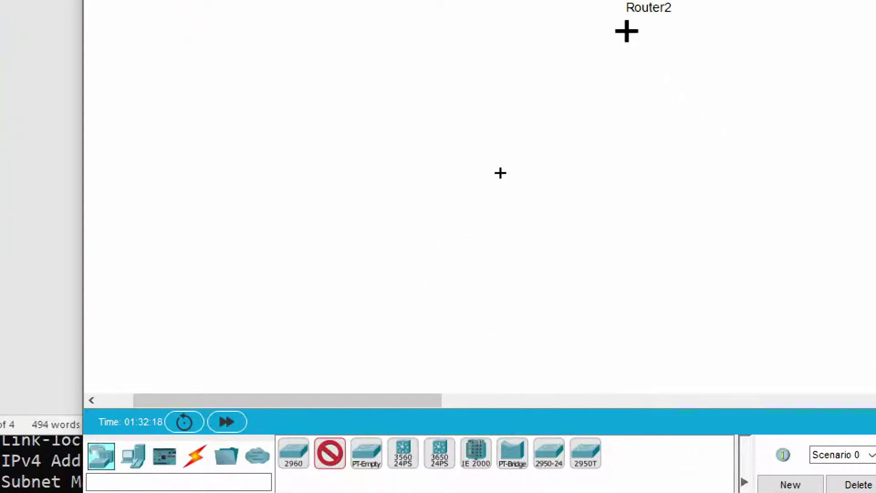
left_click(402, 133)
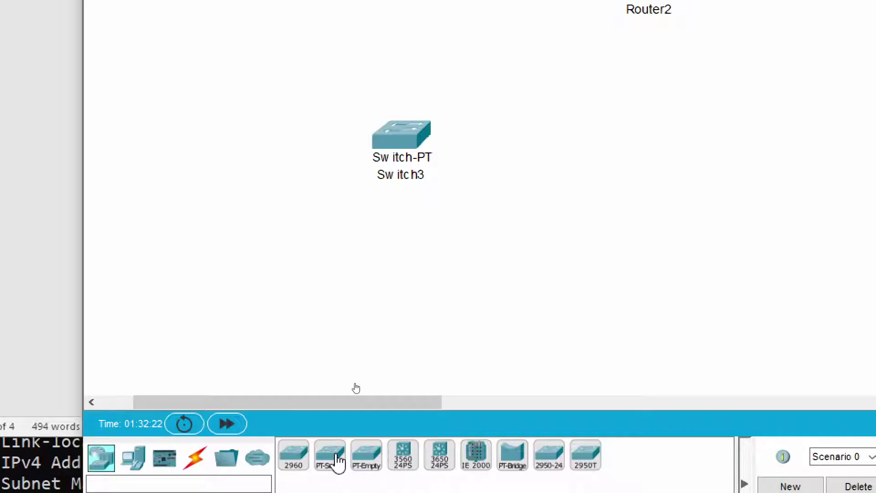
left_click(333, 456)
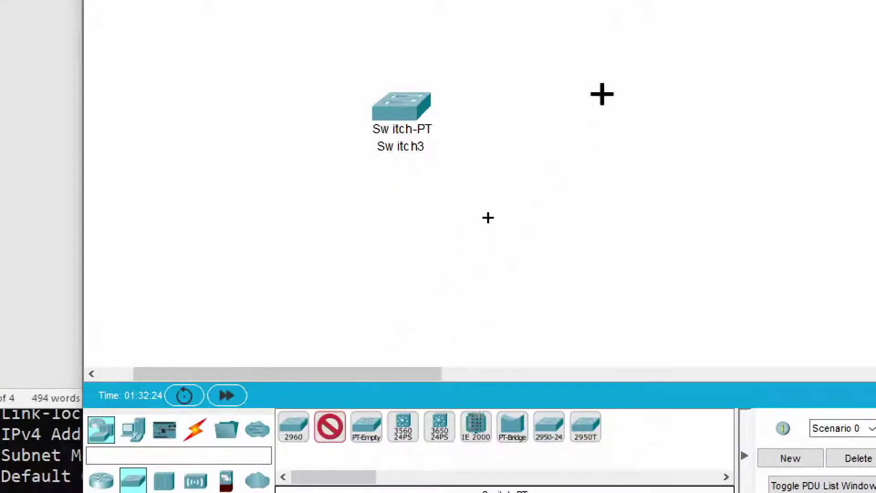
left_click(602, 94)
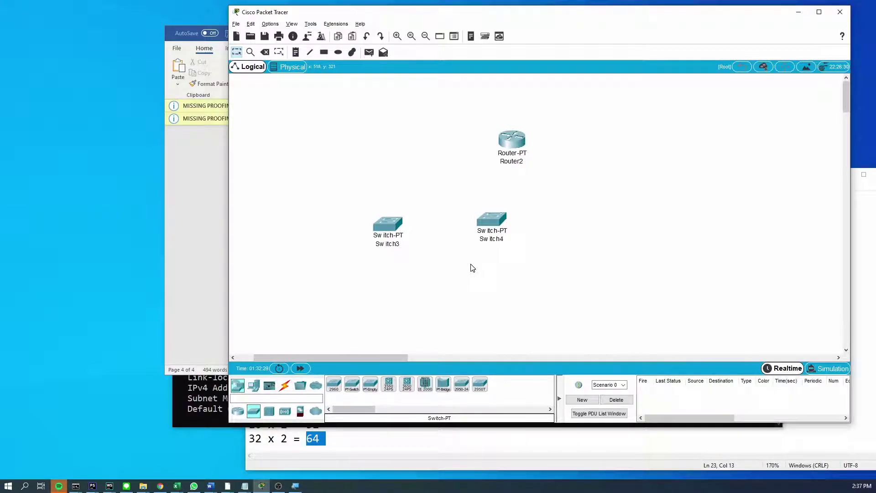
Select both switches below the router and delete them.
left_click_drag(535, 210, 388, 244)
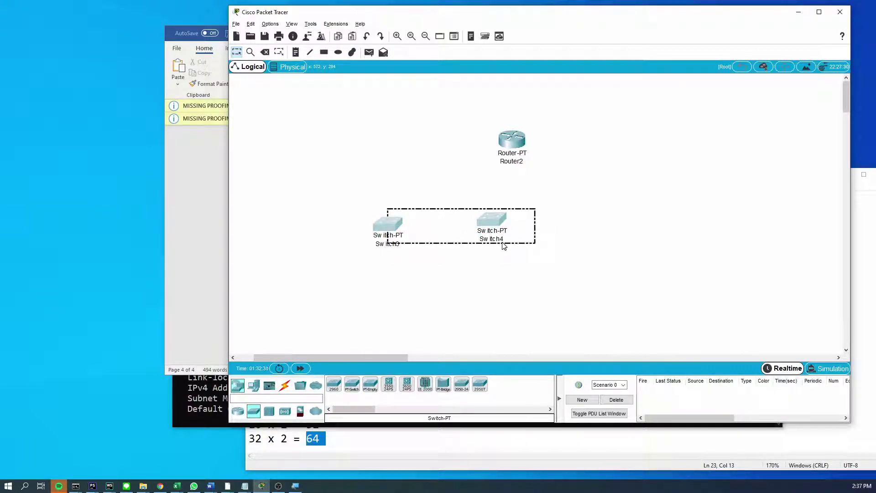
key("Delete")
left_click(511, 231)
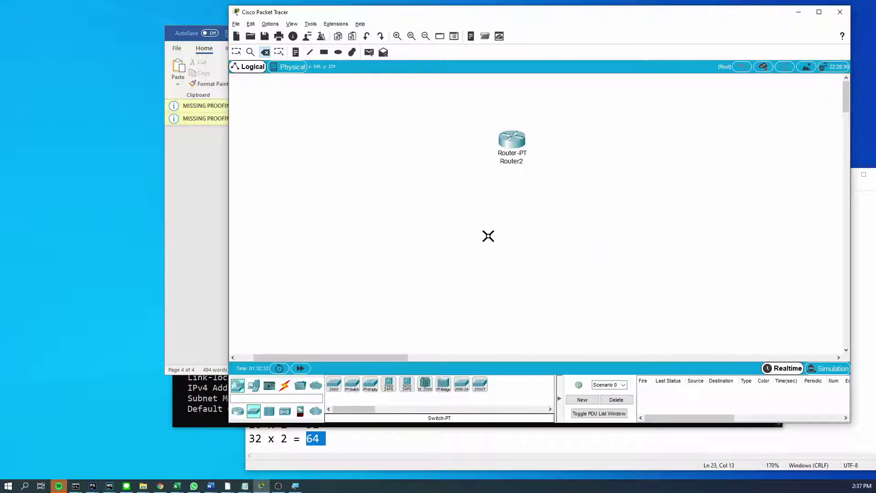
Place more than a dozen PT-Switch devices in one continuous placement, scattered across the workspace below Router2, and end the placement.
left_click(356, 389, "ctrl")
left_click(343, 233)
left_click(377, 248)
left_click(441, 245)
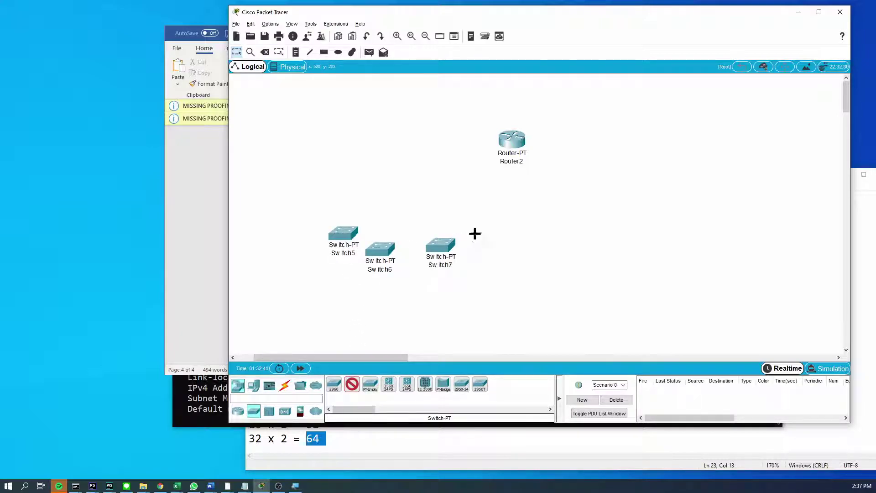
left_click(483, 232)
left_click(459, 208)
left_click(370, 185)
left_click(315, 213)
left_click(336, 272)
left_click(511, 293)
left_click(554, 255)
left_click(571, 216)
left_click(499, 194)
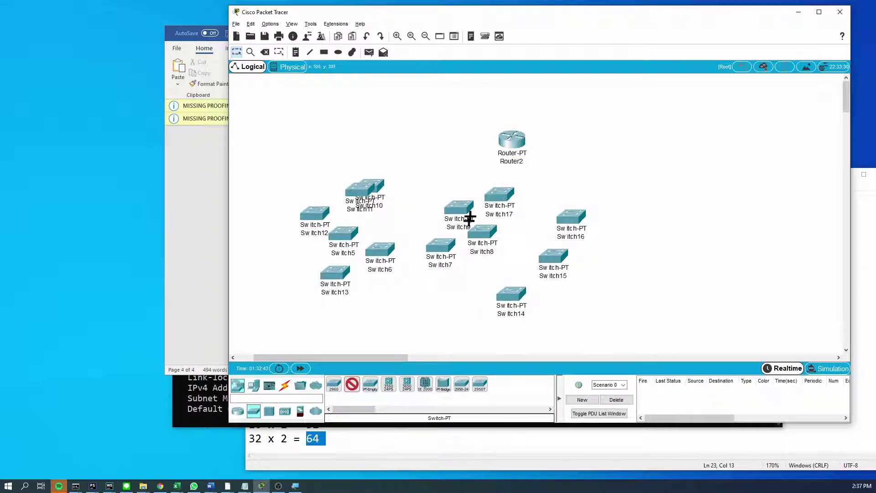
left_click(472, 230)
left_click(394, 290)
left_click(614, 280)
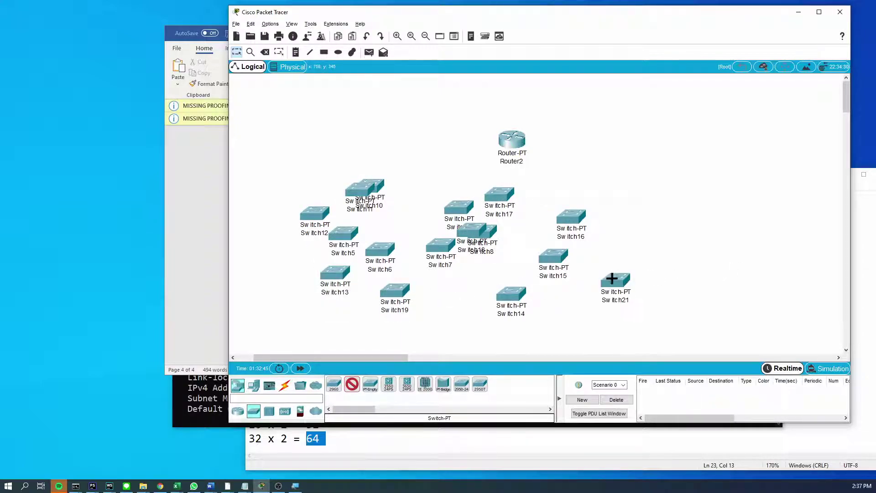
key("Escape")
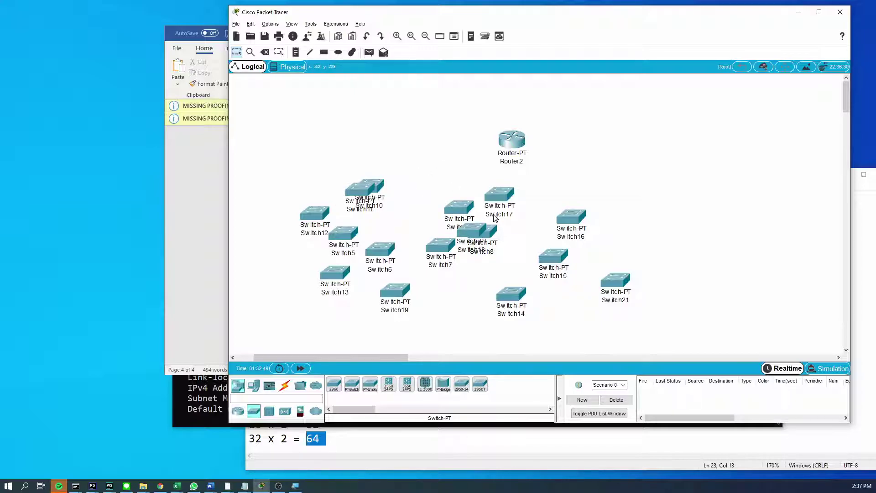
Delete the scattered switches below Router2 one by one, keeping only Switch13 and Switch19, and leave delete mode.
key("Delete")
left_click(579, 211)
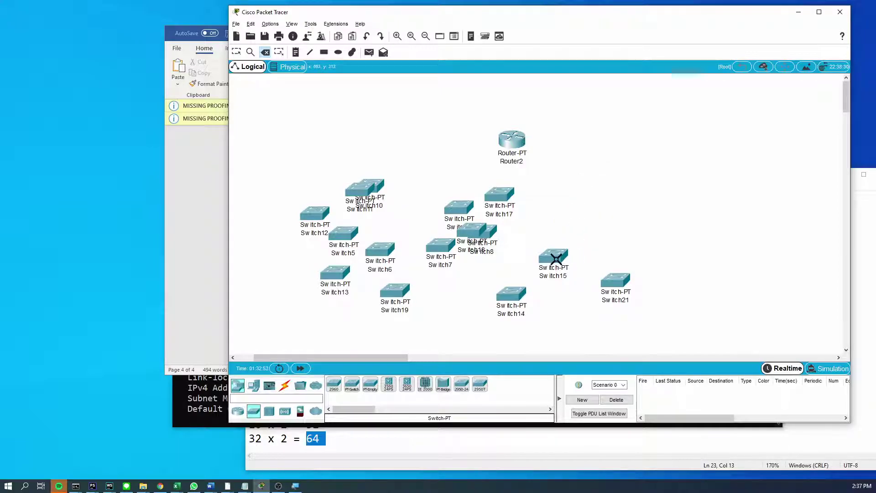
left_click(554, 254)
left_click(621, 280)
left_click(512, 298)
left_click(480, 225)
left_click(481, 235)
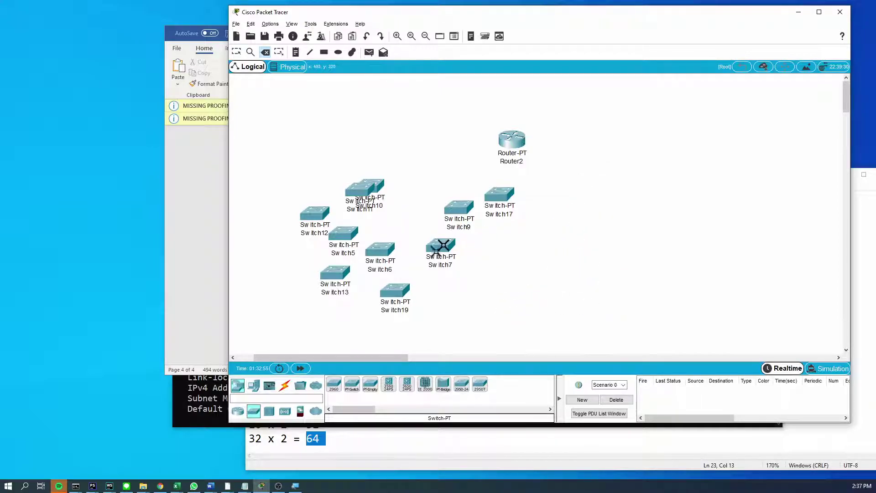
left_click(441, 245)
left_click(459, 208)
left_click(502, 193)
left_click(364, 183)
left_click(367, 187)
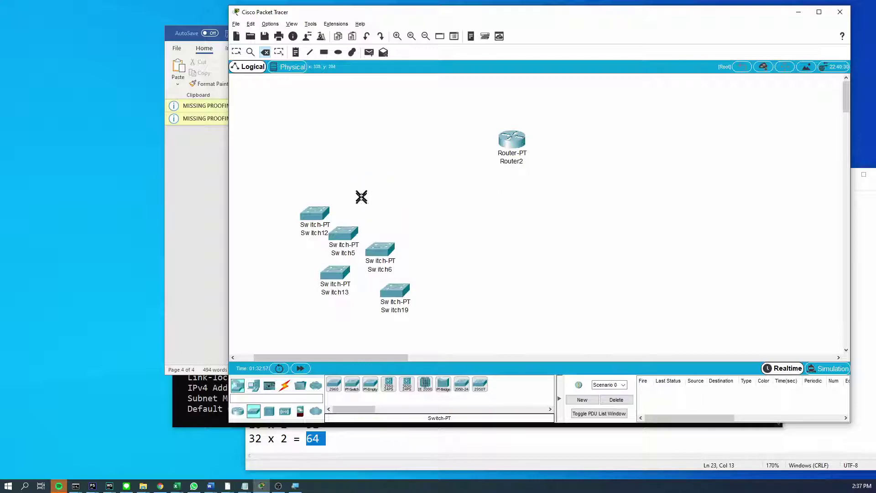
left_click(325, 213)
left_click(343, 234)
left_click(380, 249)
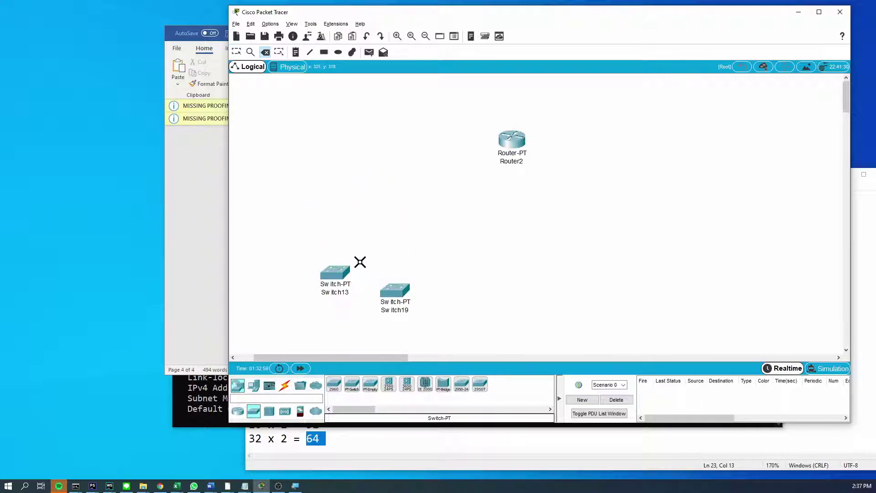
key("Escape")
Add one more PT-Switch and arrange it with Switch19 and Switch13 in a spaced row below Router2.
left_click(353, 385)
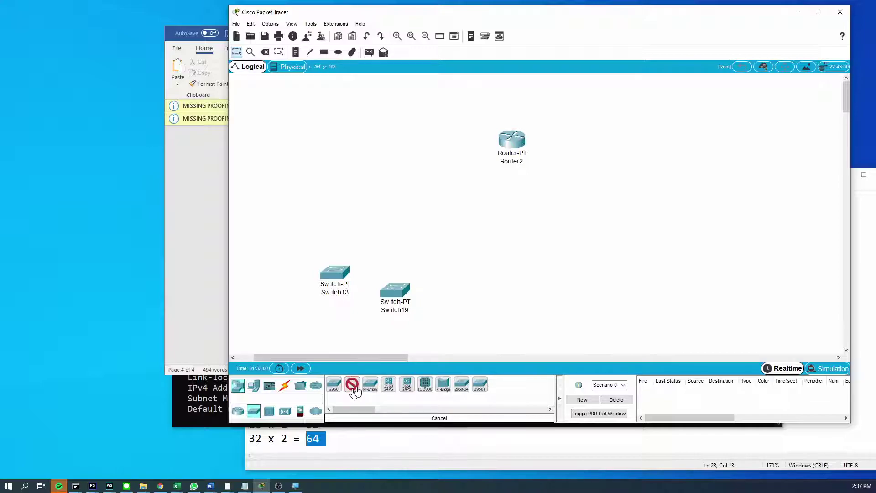
left_click(435, 292)
left_click_drag(445, 304, 433, 211)
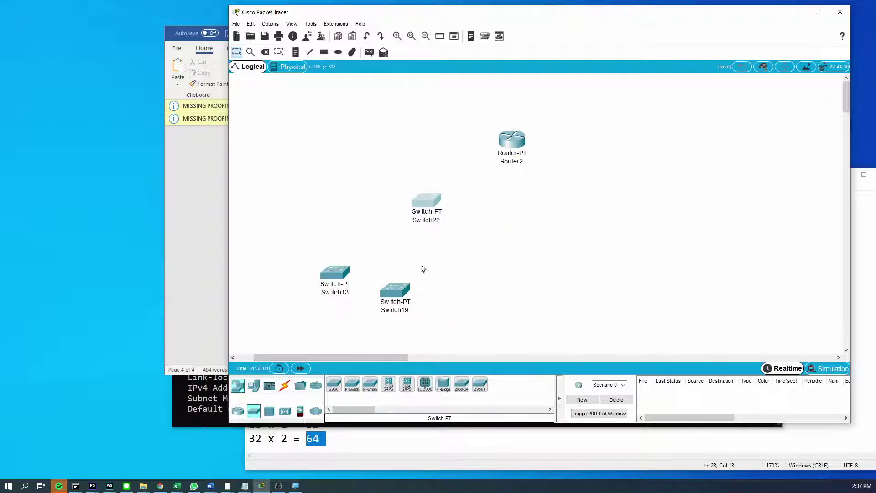
left_click_drag(391, 310, 519, 225)
left_click_drag(331, 283, 625, 219)
Centre Router2 above the row of switches and adjust Switch19 so it sits directly beneath the router.
left_click_drag(499, 138, 528, 126)
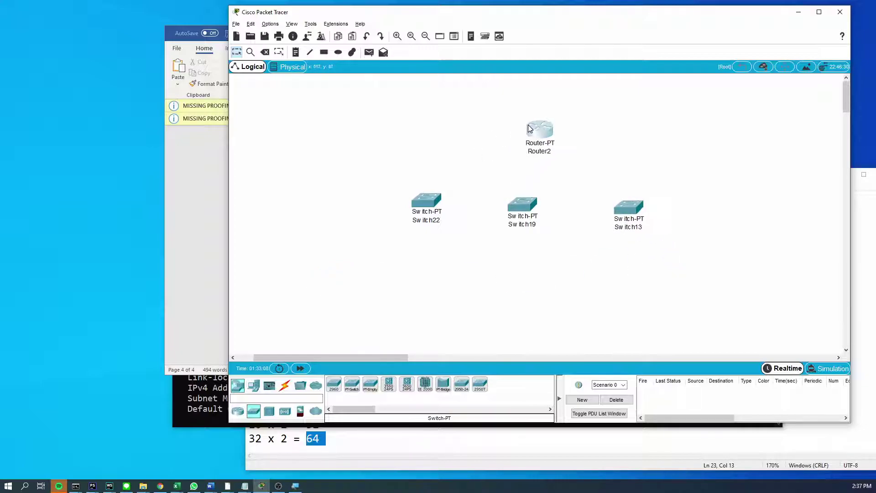
left_click(495, 154)
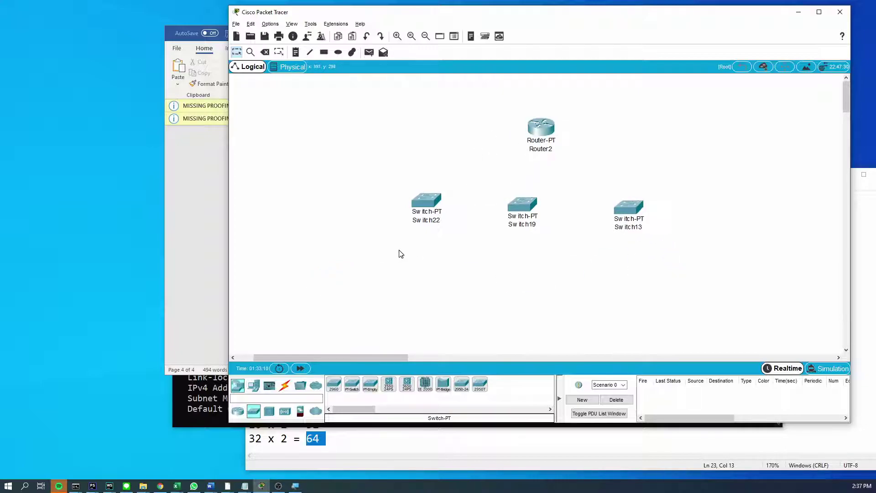
left_click_drag(514, 197, 524, 191)
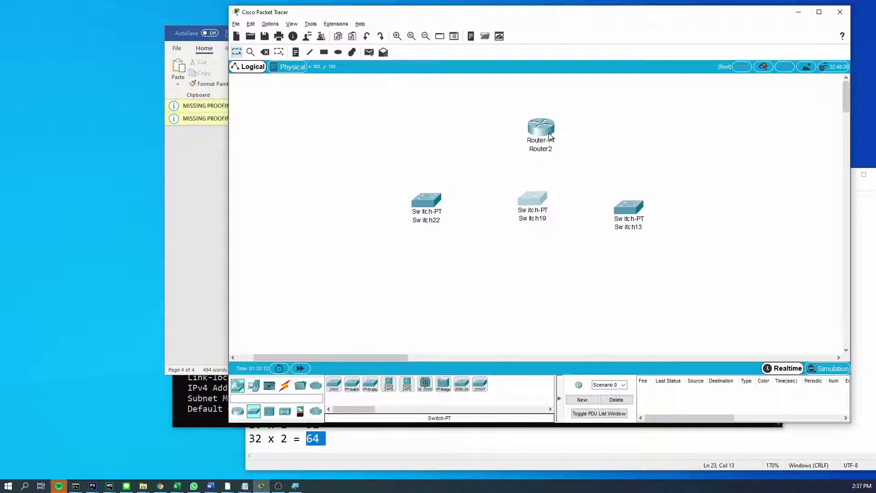
left_click_drag(549, 132, 538, 128)
left_click(486, 191)
left_click_drag(530, 203, 531, 209)
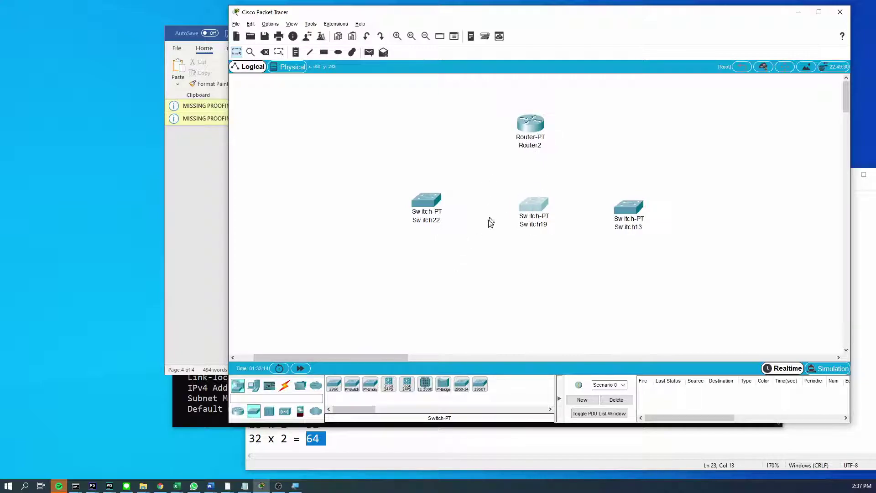
left_click(559, 278)
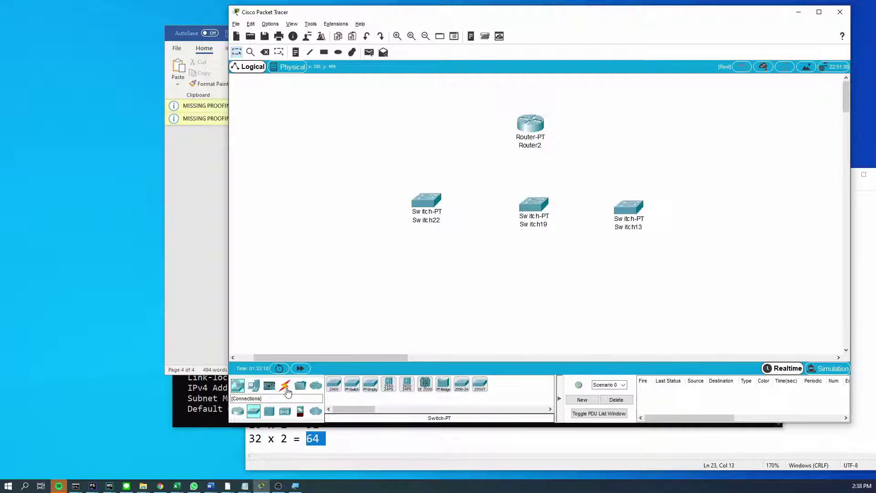
Connect Router2 to Switch22, Switch19 and Switch13 using automatically chosen connection types.
left_click(285, 387)
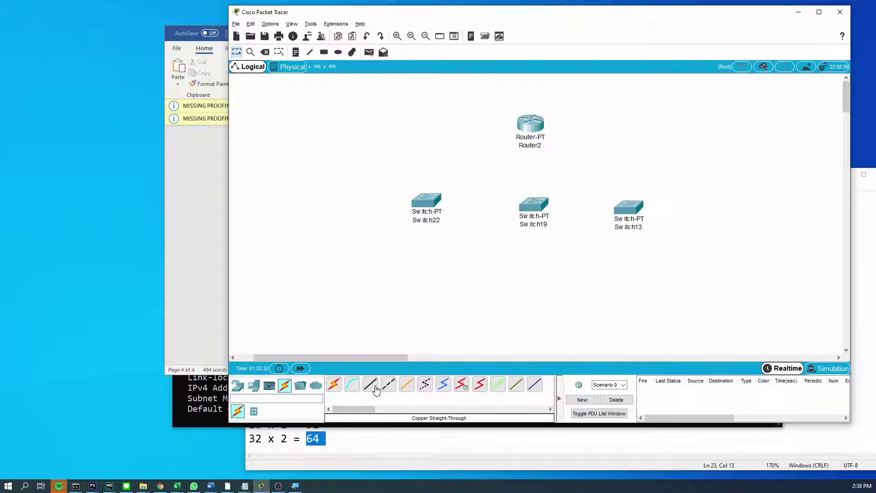
left_click(335, 386)
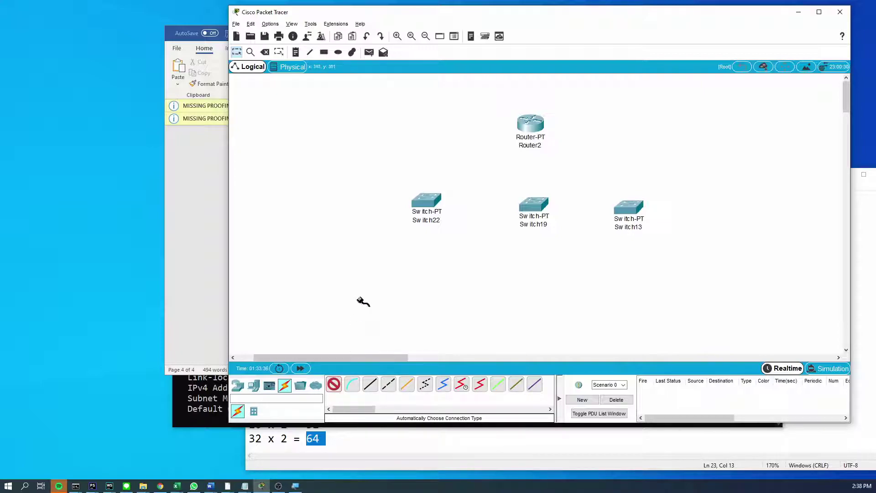
left_click(519, 132)
left_click(436, 201)
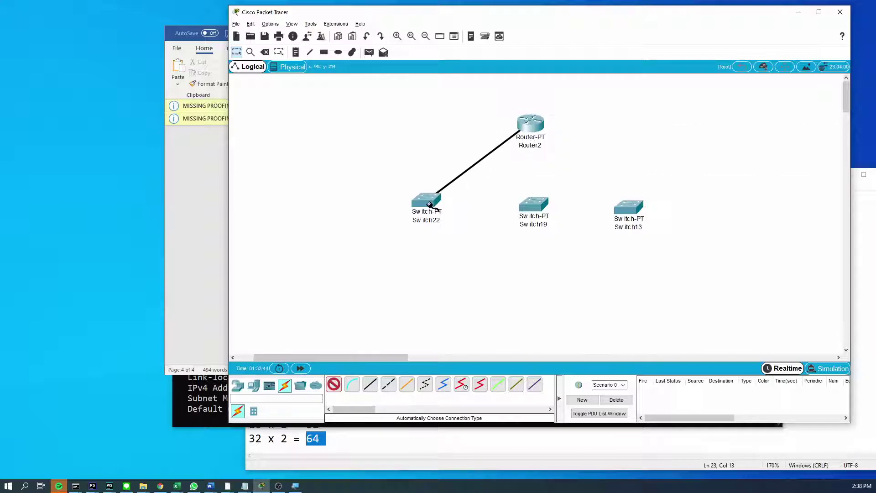
left_click(543, 121)
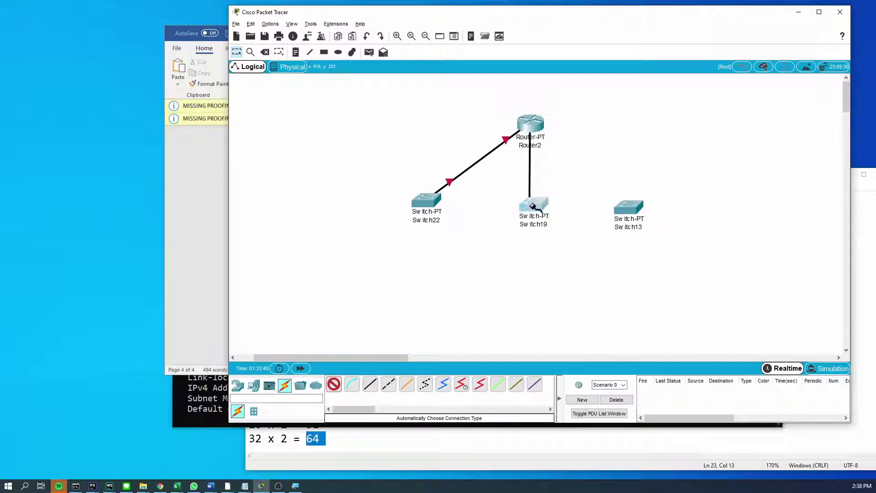
left_click(533, 201)
left_click(534, 130)
left_click(624, 205)
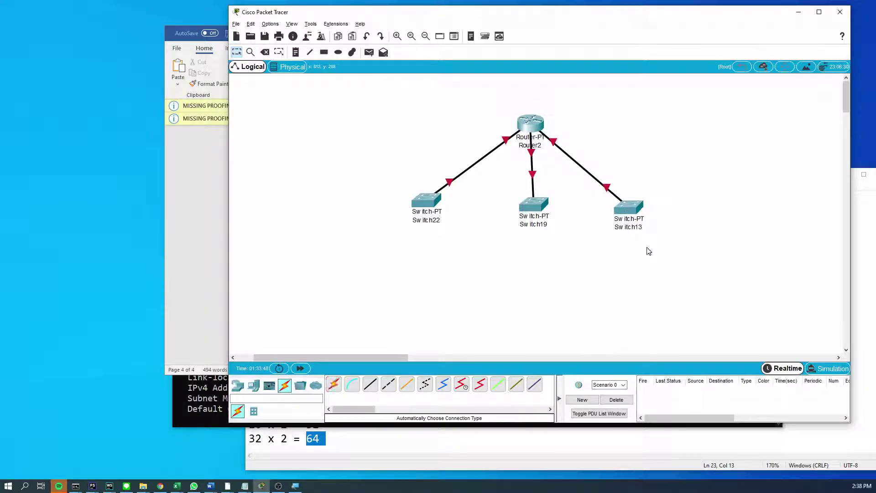
Examine Router2's FastEthernet0/0 interface configuration and close the router's window.
left_click(540, 135)
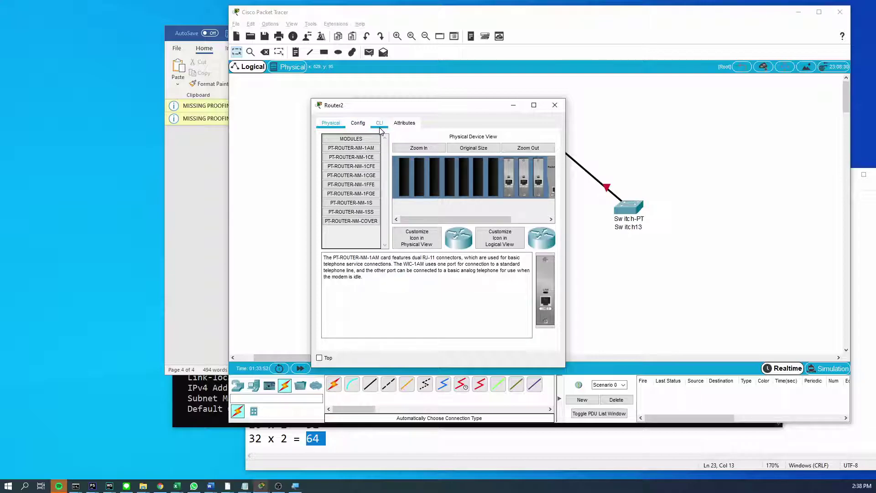
left_click(379, 123)
left_click(358, 123)
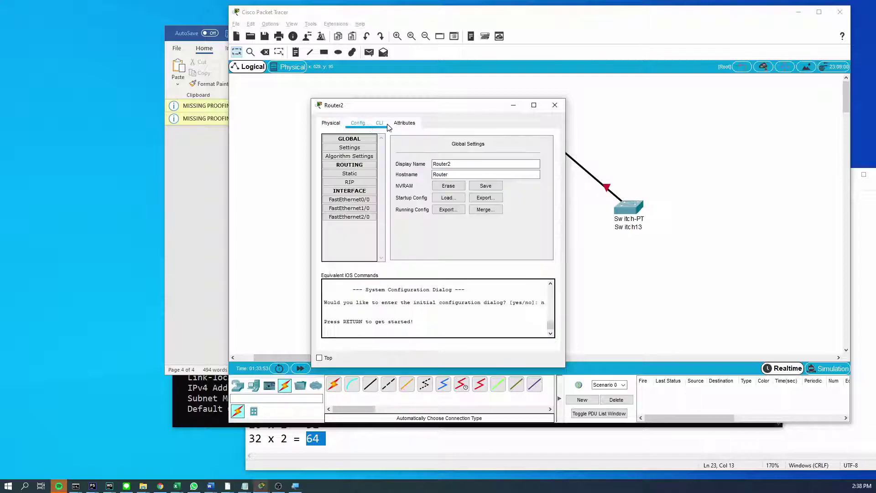
left_click(350, 199)
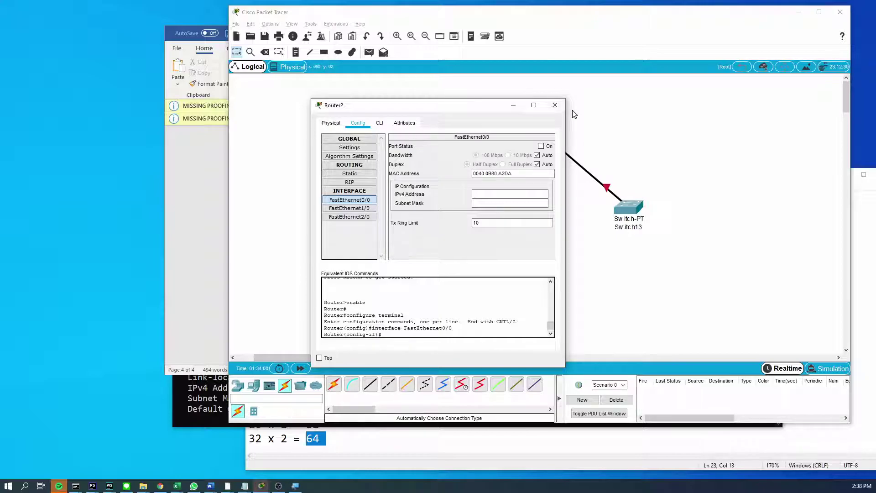
left_click(553, 106)
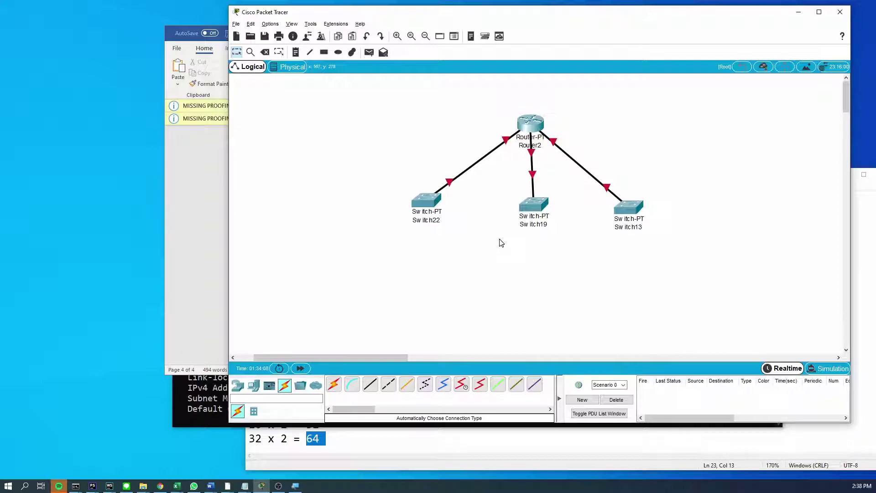
Open 2. Subnetting.pka as a reference for the coloured network sections, and return to the new topology.
left_click(142, 486)
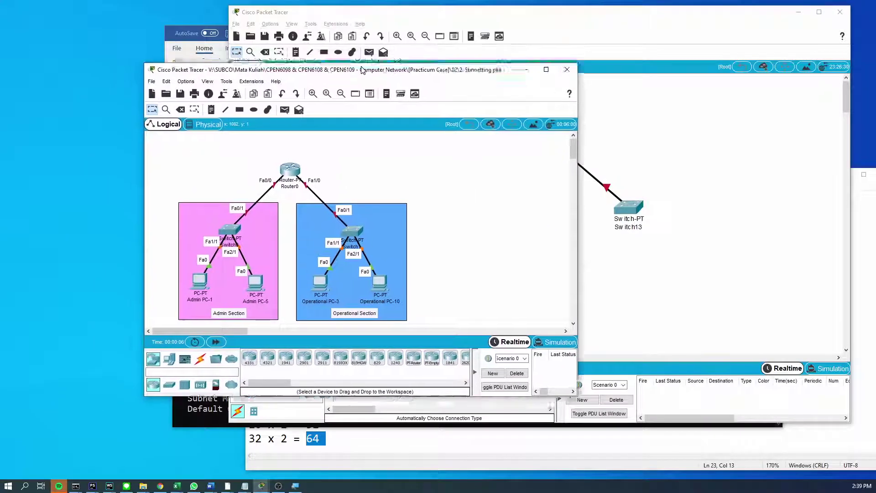
left_click(638, 153)
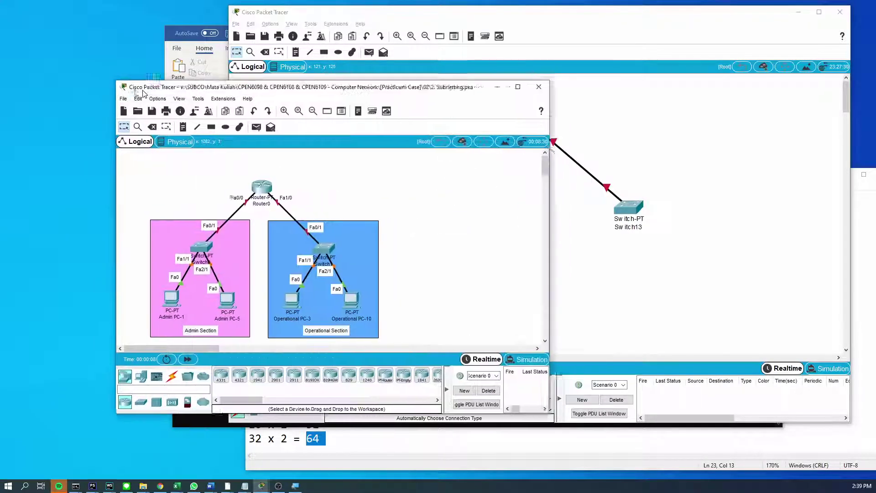
left_click(643, 130)
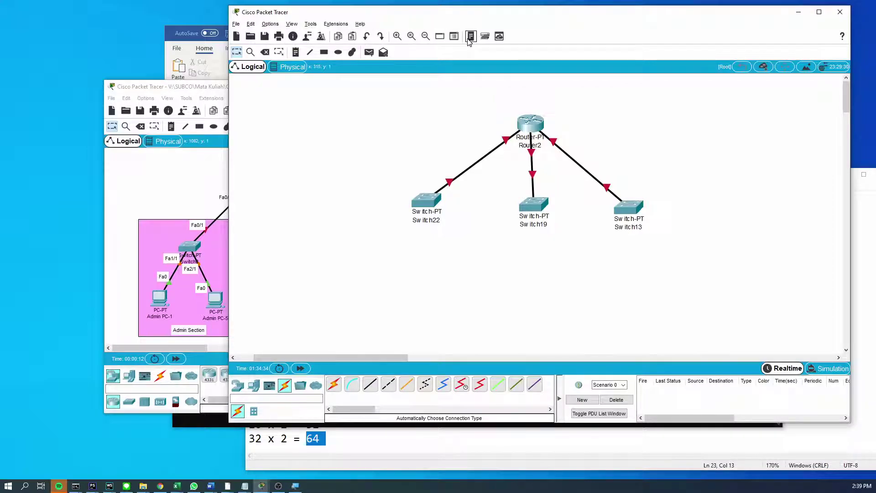
Draw an unfilled black-outlined rectangle overlapping Switch22, checking the reference topology's section boxes.
left_click(324, 52)
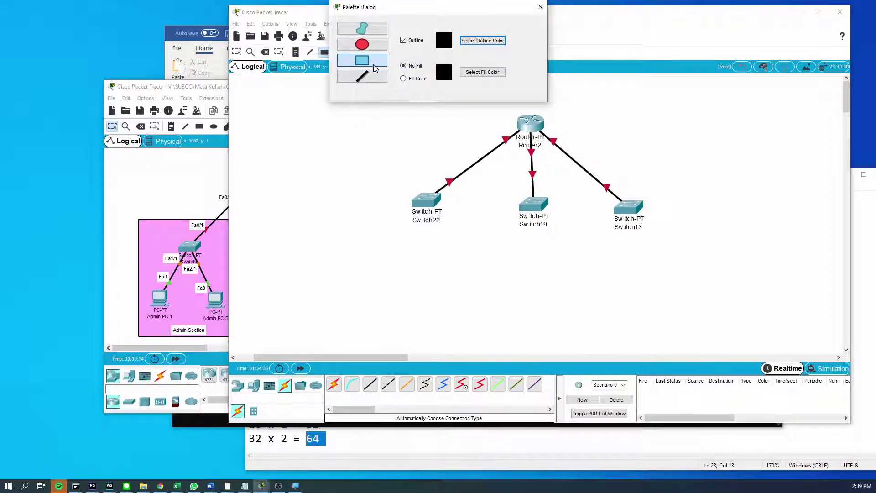
left_click(540, 6)
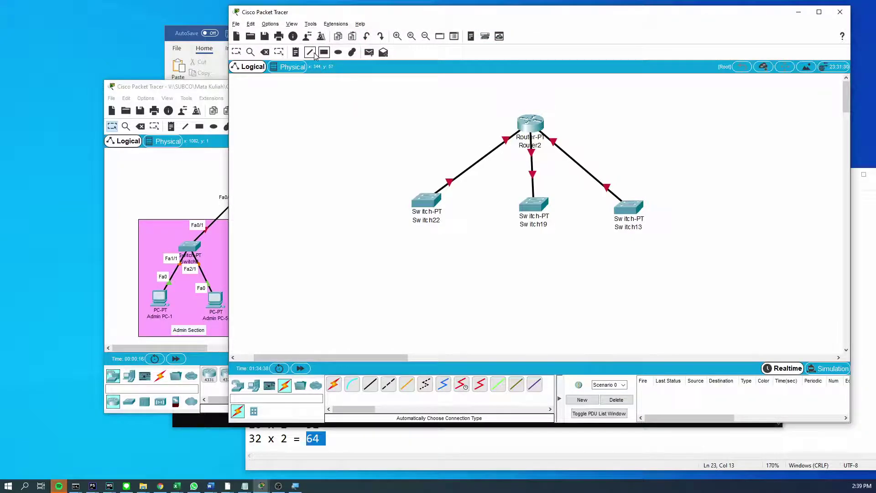
mouse_move(297, 118)
left_mouse_down()
mouse_move(462, 250)
mouse_move(447, 275)
left_mouse_up()
left_click(171, 206)
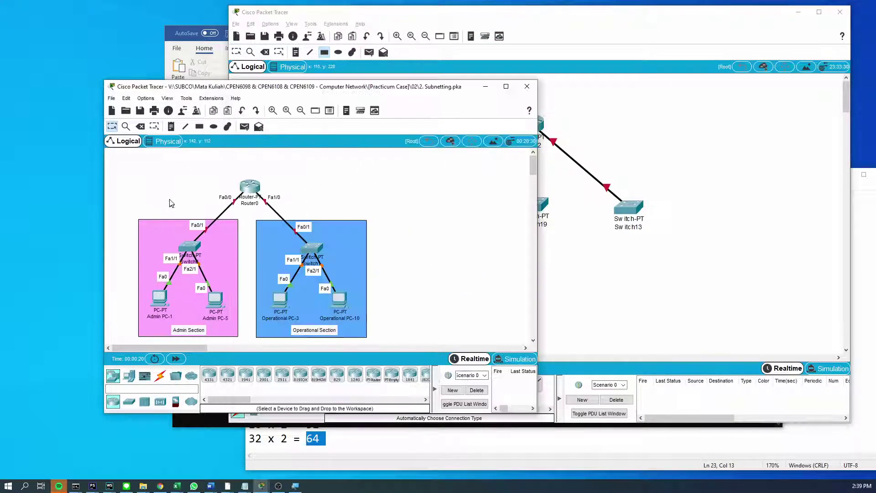
left_click(564, 188)
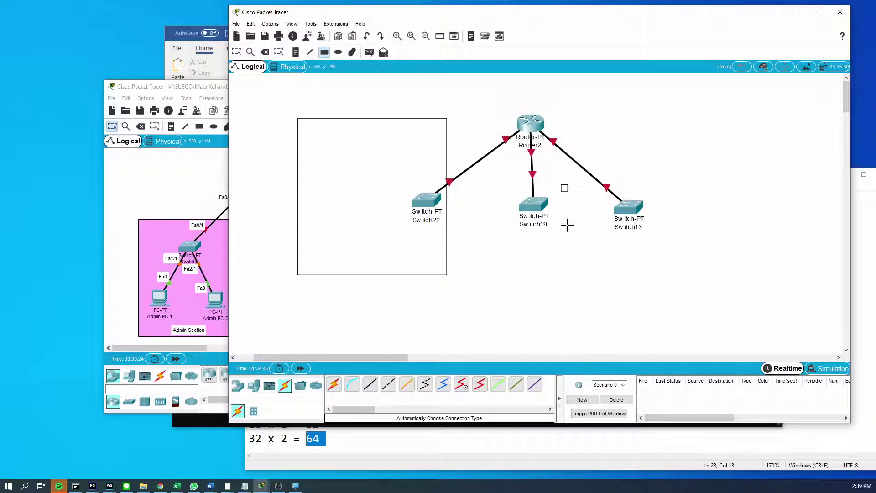
Leave the rectangle tool and delete the unfilled rectangles, including the small stray ones near Switch19.
key("ctrl+s")
key("Escape")
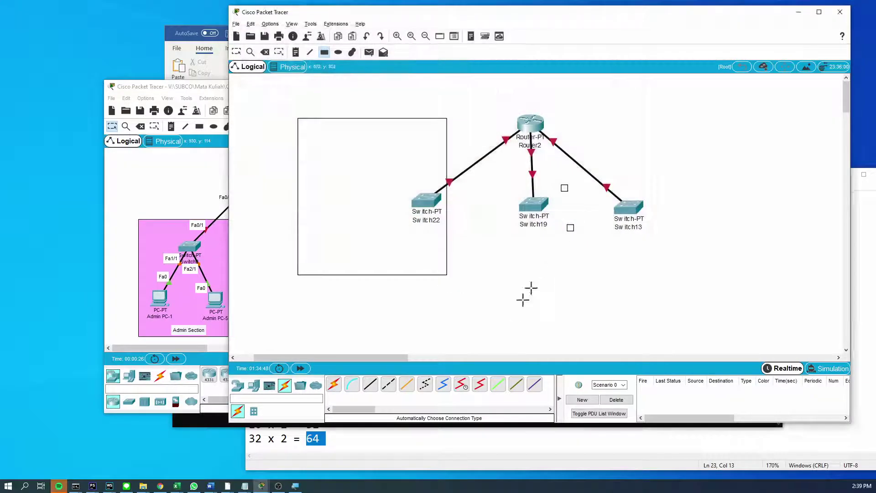
key("Escape")
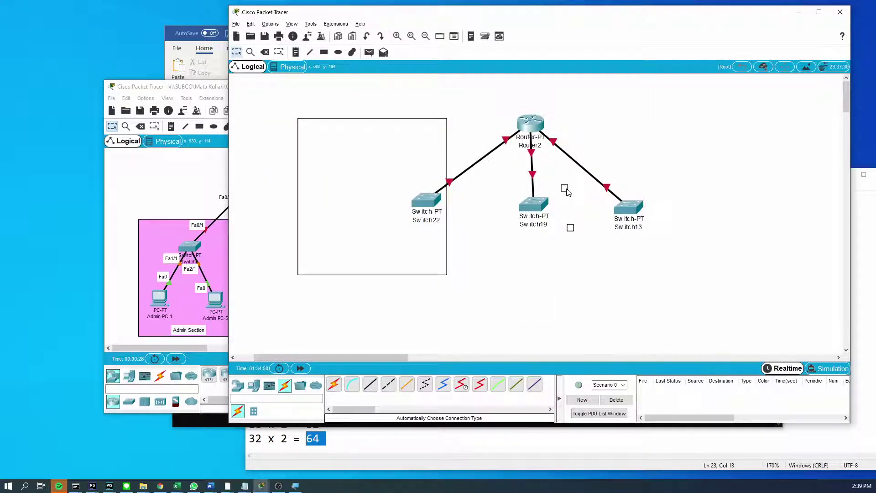
key("Delete")
left_click(324, 152)
key("Escape")
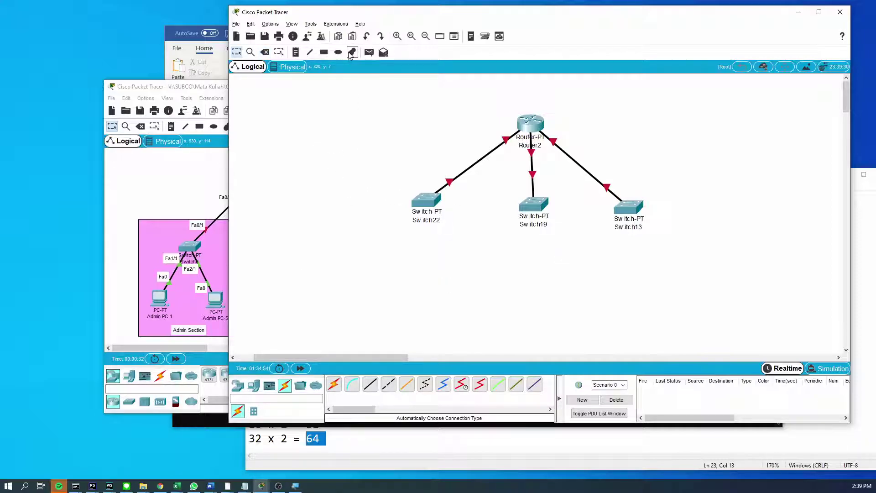
Draw two rectangles with a black outline and bright green fill, one behind Switch22 and one behind Switch19.
left_click(324, 52)
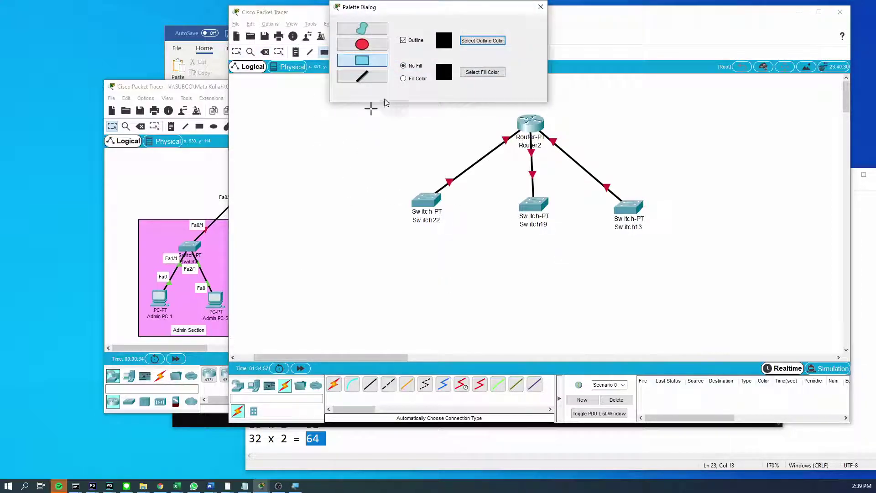
left_click(478, 42)
key("Escape")
left_click(477, 73)
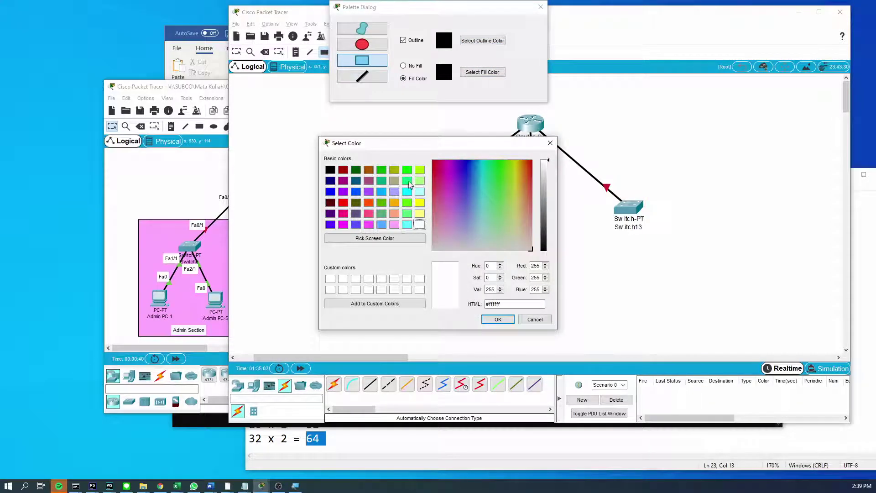
left_click(407, 170)
left_click(498, 320)
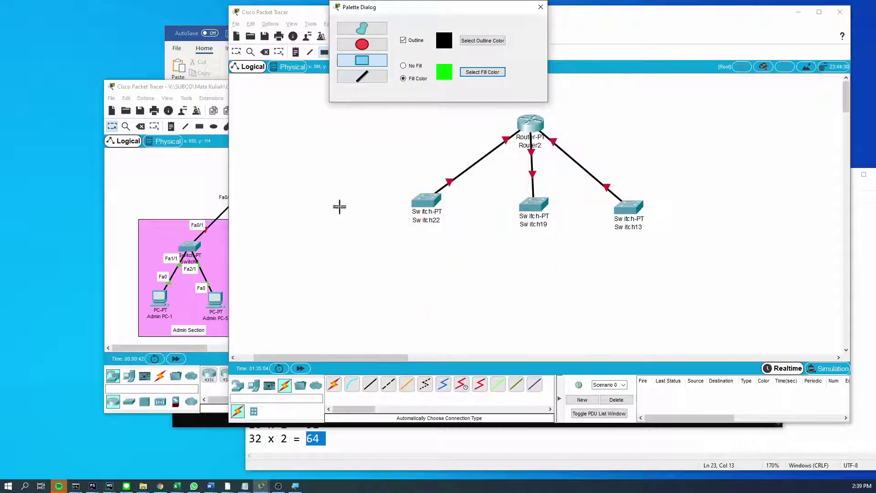
mouse_move(308, 169)
left_mouse_down()
mouse_move(398, 285)
mouse_move(453, 327)
left_mouse_up()
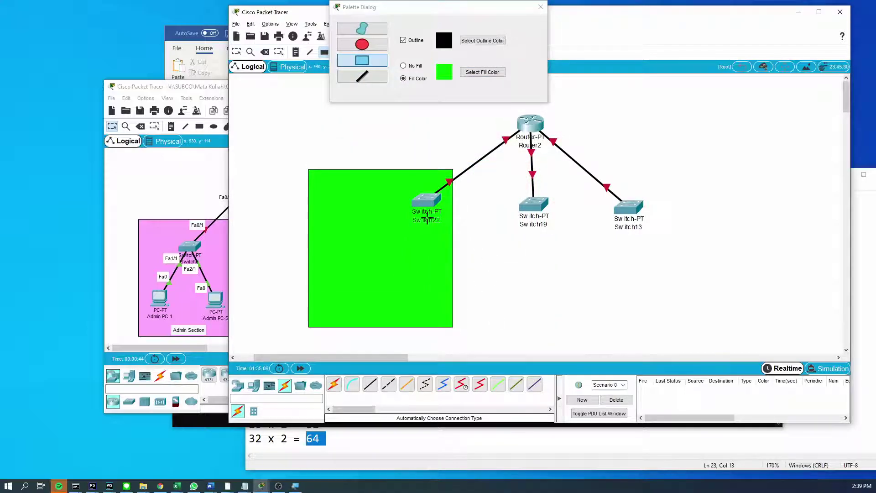
left_click_drag(484, 187, 592, 344)
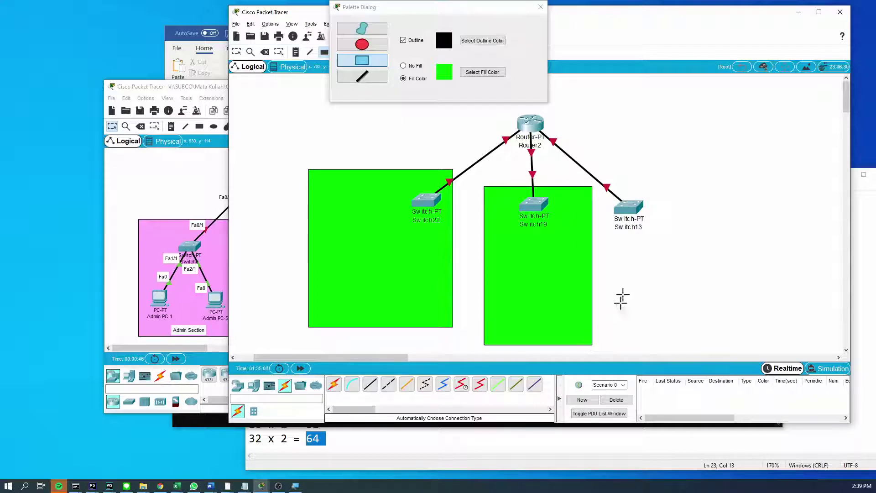
Check the reference topology's section boxes, return to the new topology and delete the green rectangle behind Switch19.
left_click(195, 189)
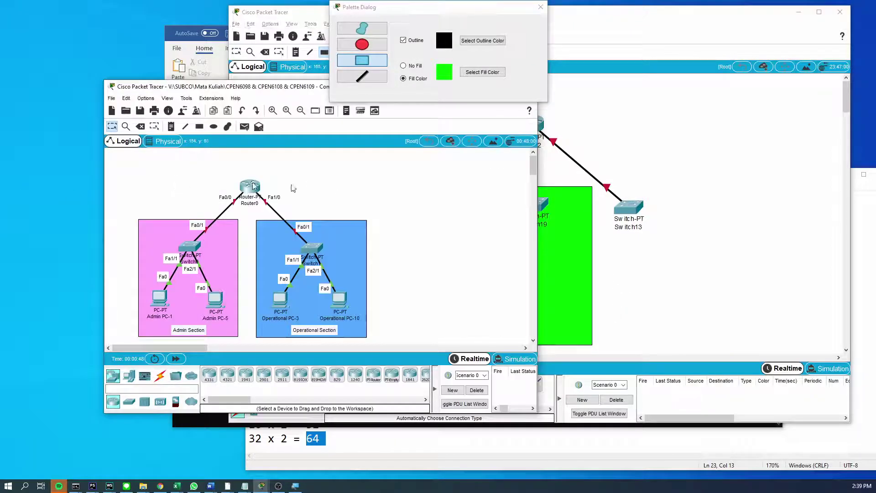
left_click_drag(296, 86, 253, 78)
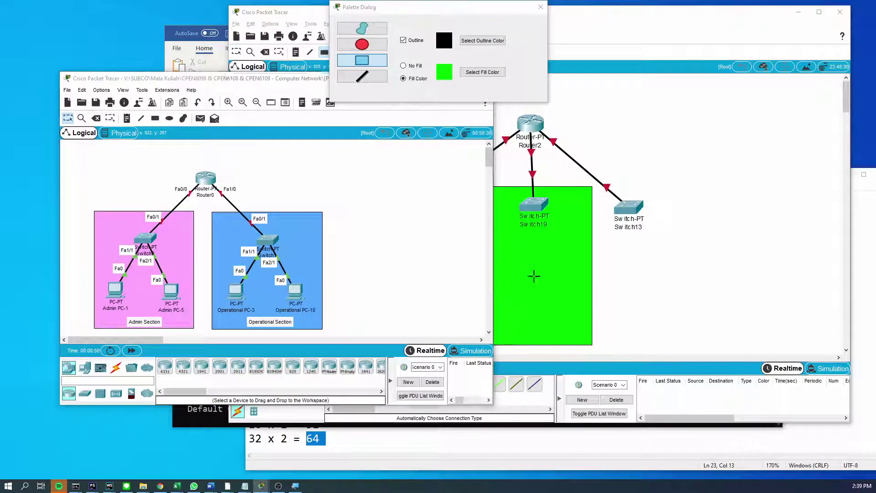
left_click(537, 276)
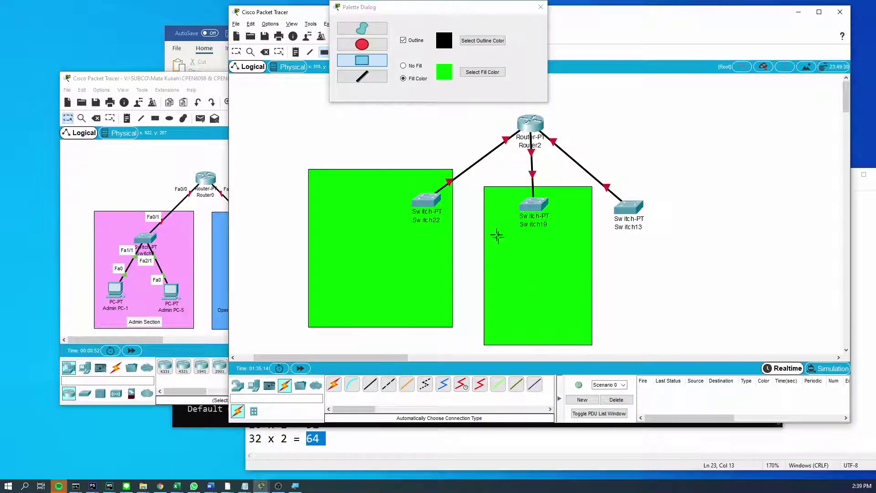
key("Escape")
key("Delete")
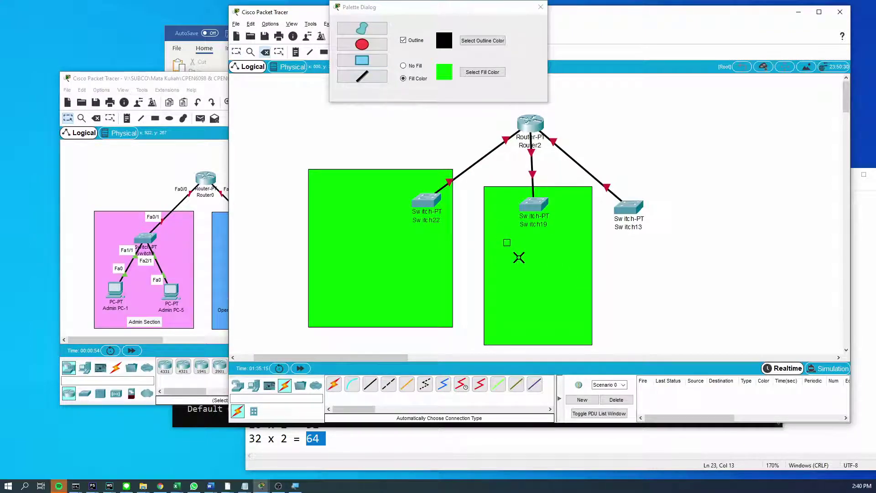
left_click(519, 258)
key("Escape")
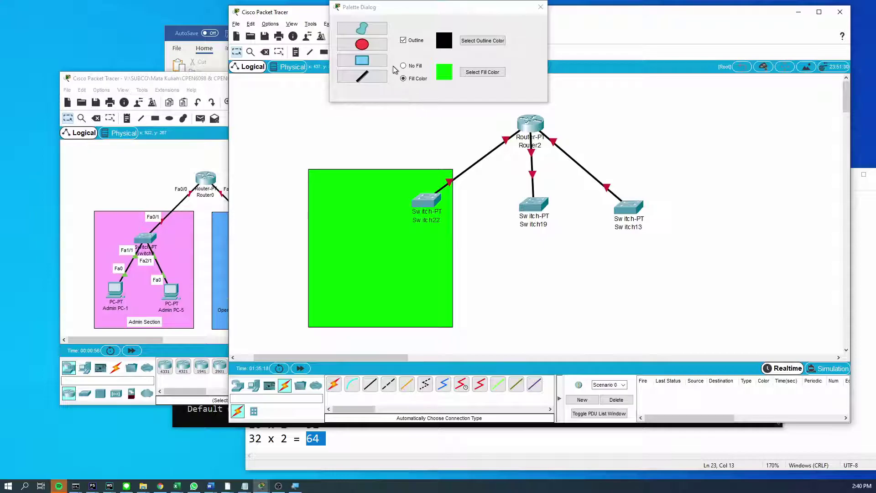
Set the fill colour to purple and draw a black-outlined rectangle behind Switch19.
left_click(480, 74)
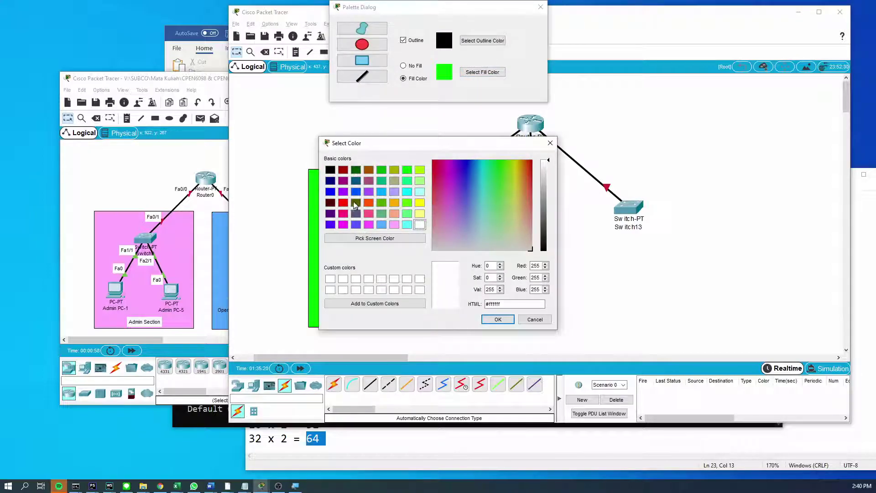
left_click(344, 192)
left_click(505, 321)
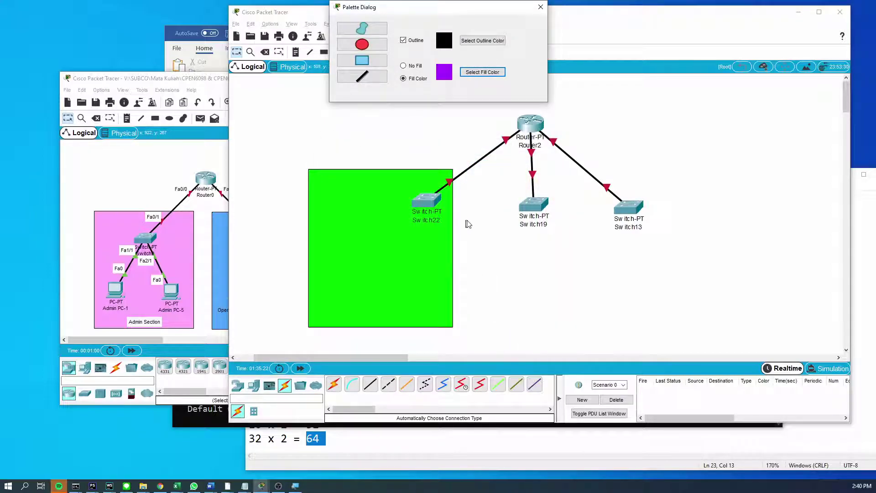
left_click(371, 66)
left_click_drag(490, 189, 591, 339)
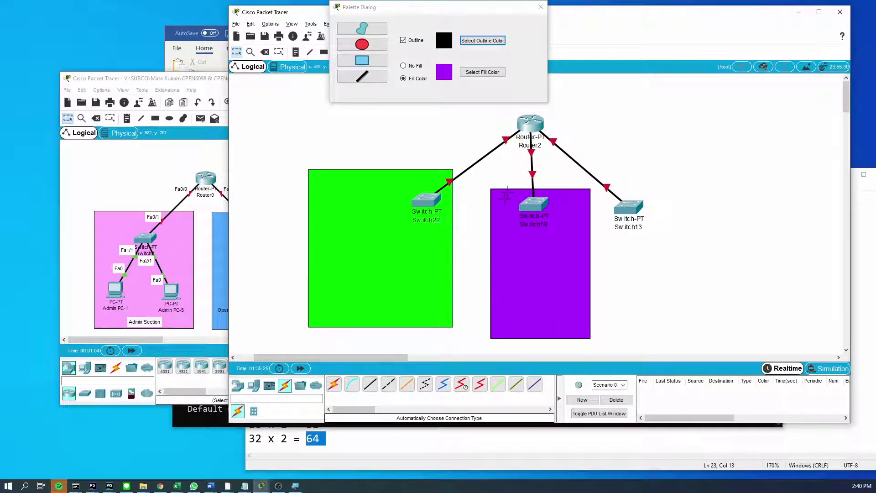
Set the fill colour to khaki, draw a black-outlined rectangle to the right of Switch13, and close the drawing palette.
left_click(484, 73)
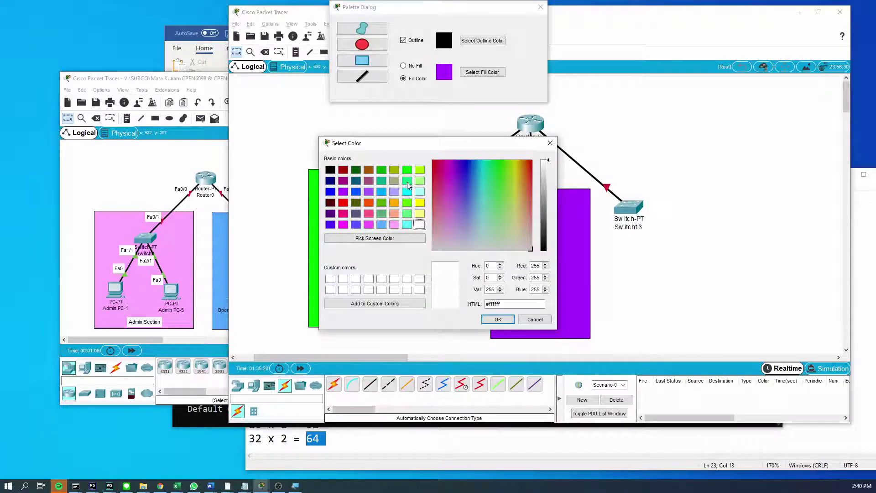
left_click(394, 181)
left_click(498, 319)
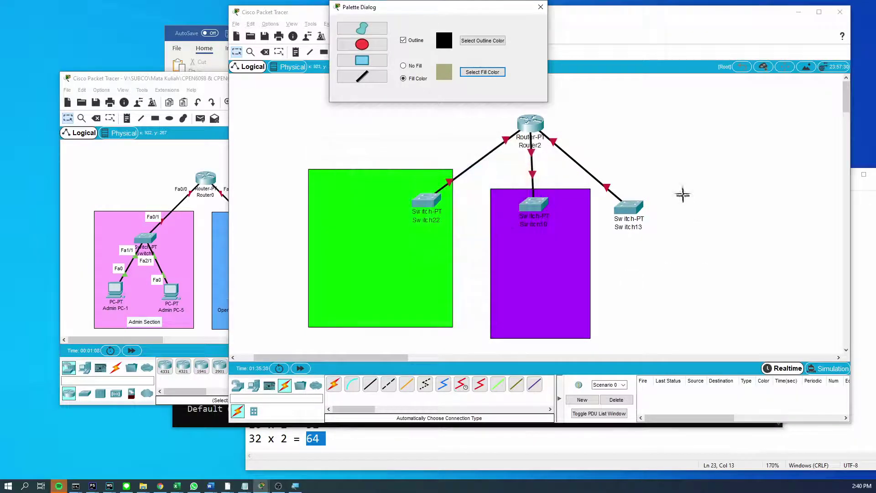
left_click_drag(674, 186, 812, 332)
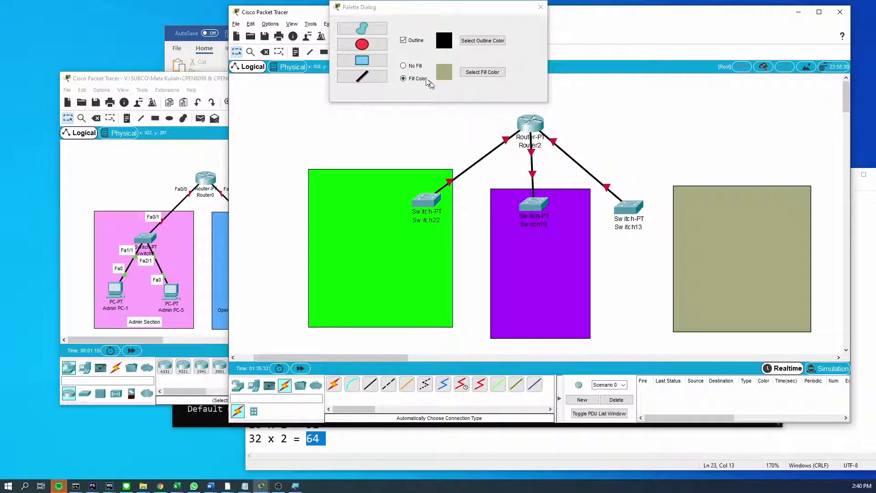
left_click(540, 7)
Shift the green rectangle towards Switch22, and move Switch13 and the khaki rectangle so the switch sits inside it.
left_click_drag(391, 249, 565, 281)
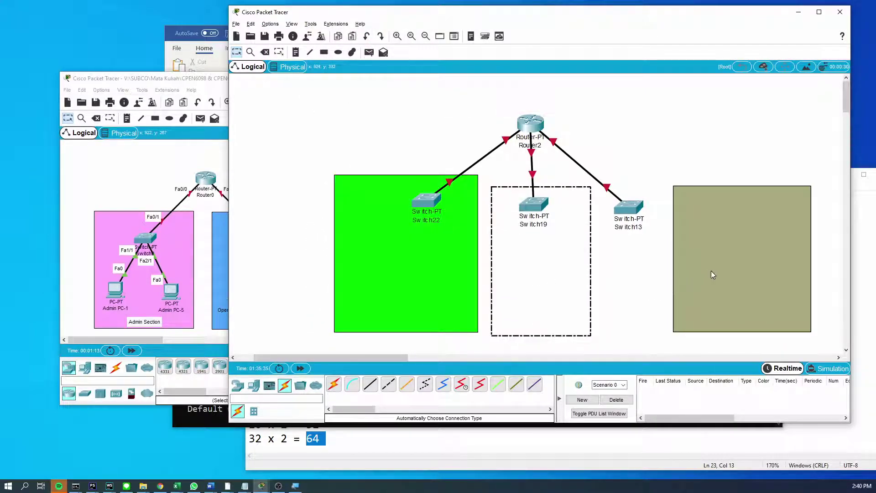
left_click_drag(714, 274, 693, 278)
left_click_drag(630, 208, 691, 182)
left_click(708, 167)
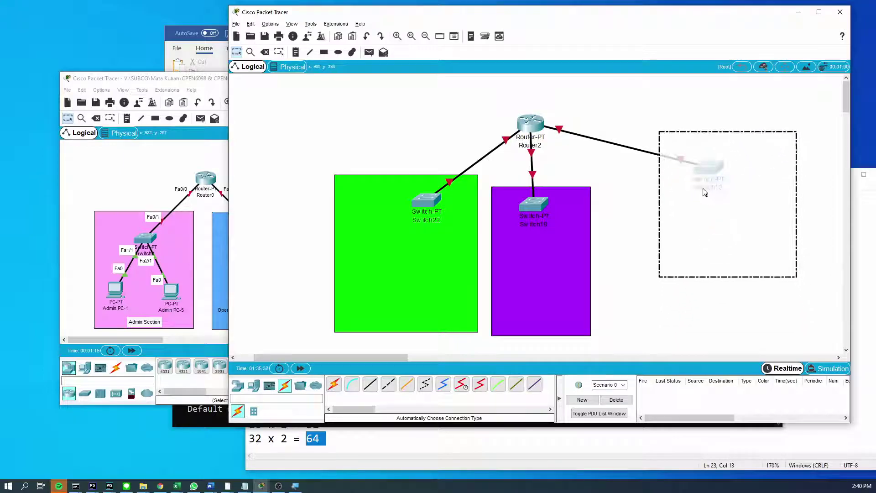
Move Switch22 and the green rectangle up and left, away from Router2, with the switch inside the rectangle.
left_click_drag(433, 204, 387, 157)
left_click_drag(425, 252, 379, 202)
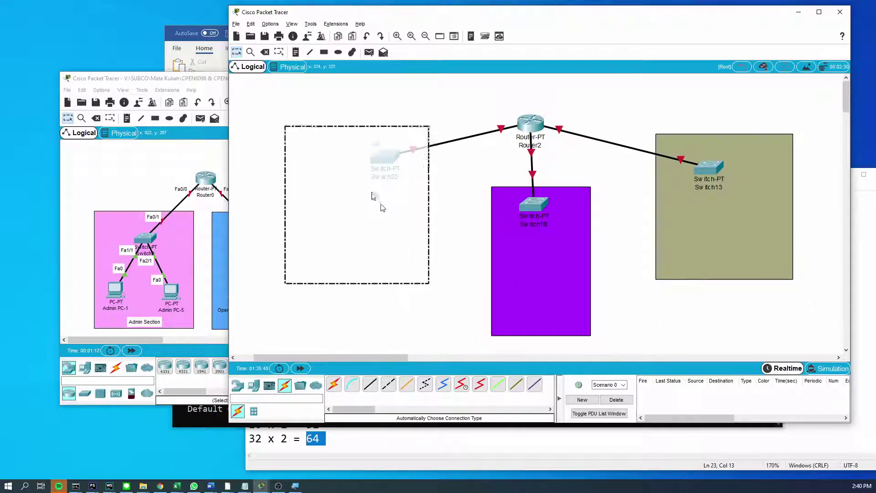
left_click(380, 156)
left_click_drag(380, 156, 345, 157)
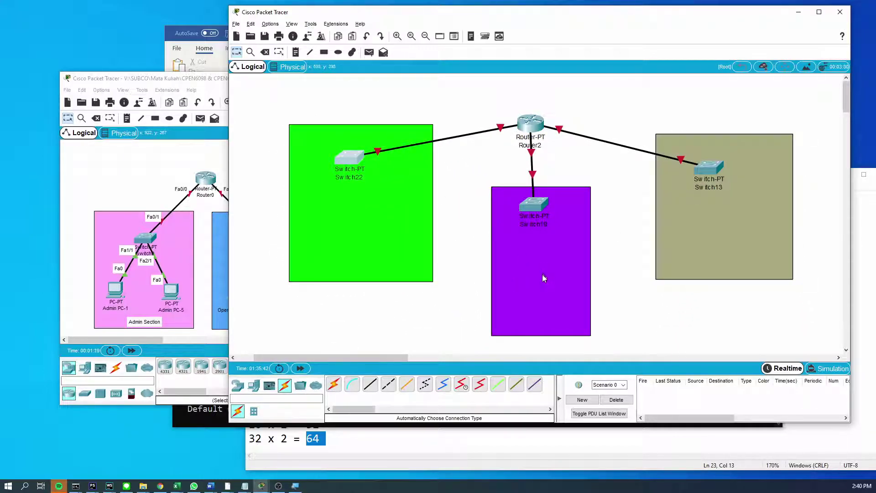
Centre the purple rectangle on Switch19 and lower the khaki and green rectangles slightly beneath Switch13 and Switch22.
left_click_drag(543, 274, 554, 303)
scroll(626, 318, "down", 1)
scroll(625, 318, "up", 1)
left_click(648, 281)
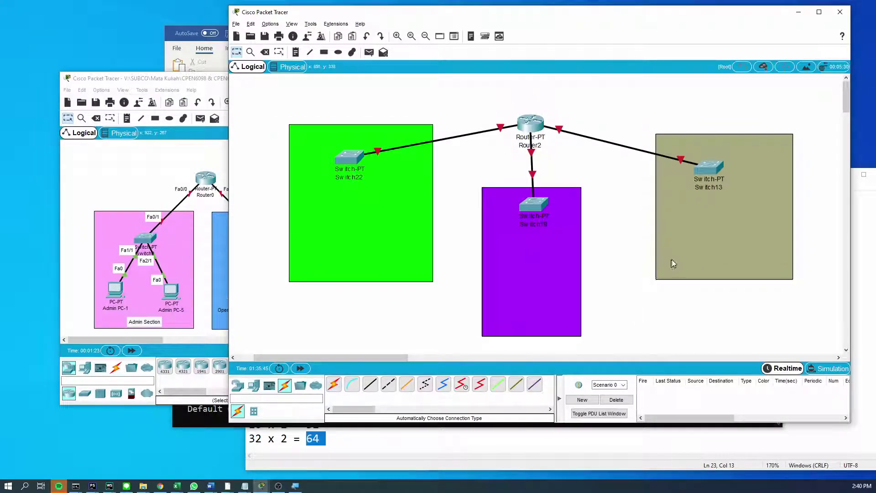
left_click_drag(673, 260, 691, 267)
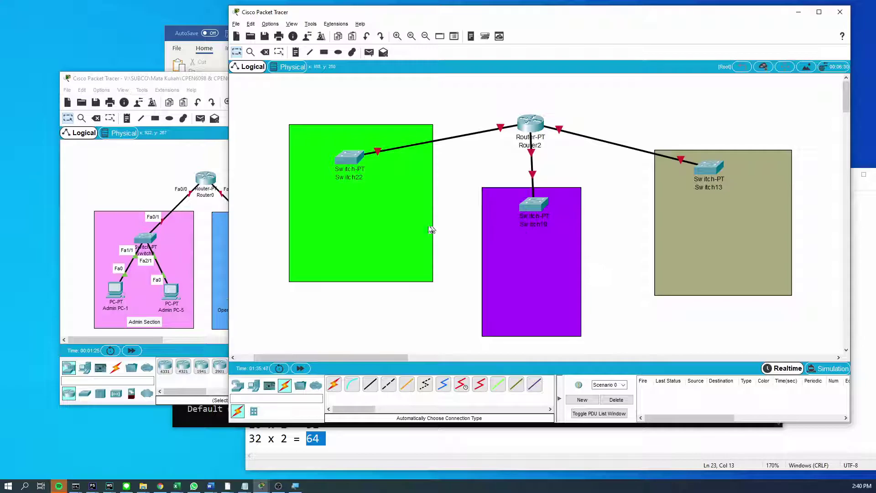
mouse_move(382, 223)
left_mouse_down()
mouse_move(385, 239)
mouse_move(370, 230)
left_mouse_up()
left_click(469, 238)
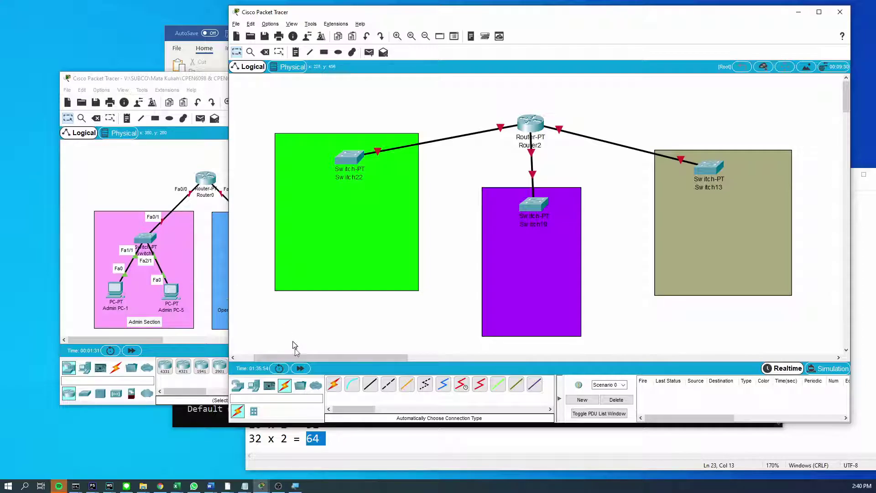
Place two PCs in the green rectangle below Switch22.
left_click(258, 387)
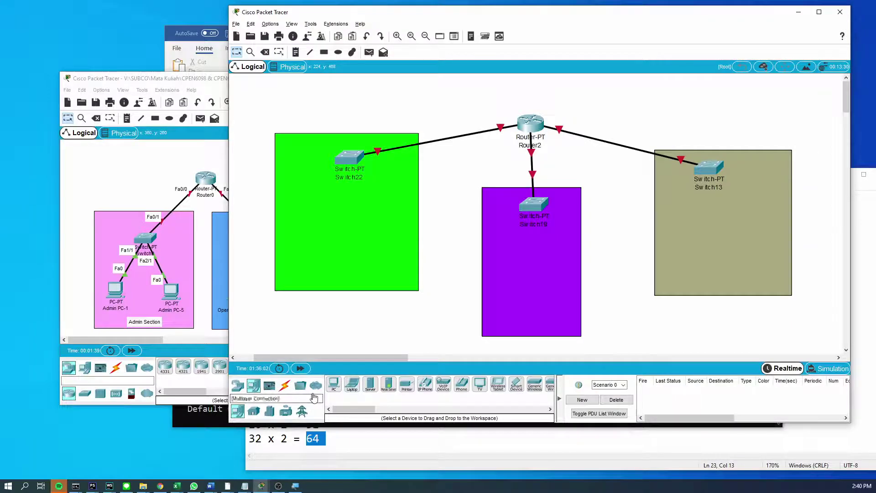
left_click(335, 387)
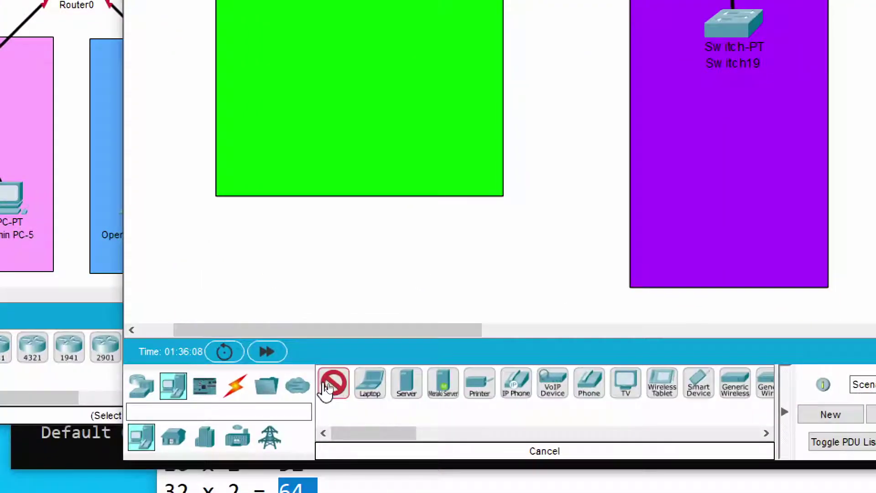
left_click(334, 387)
left_click(334, 384)
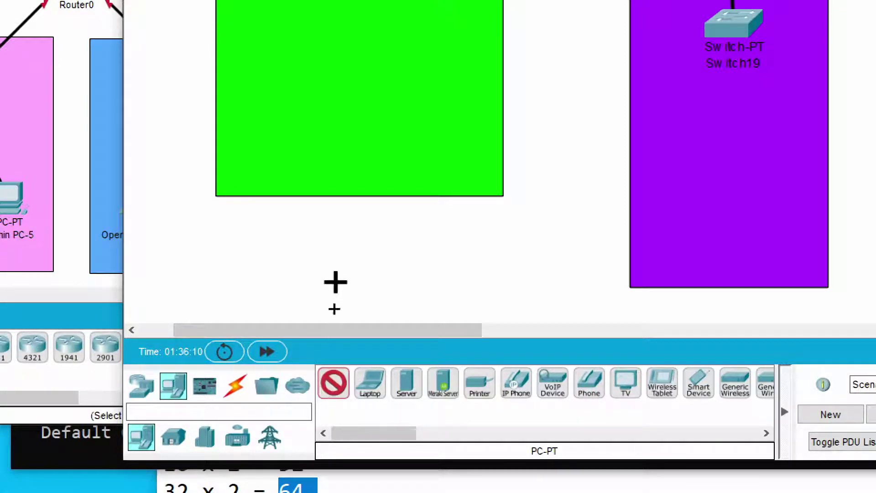
left_click(250, 173)
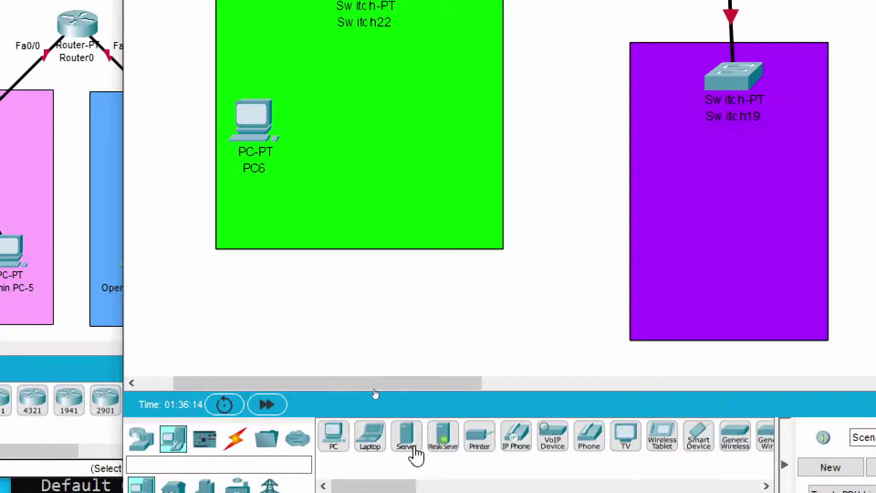
left_click(332, 449)
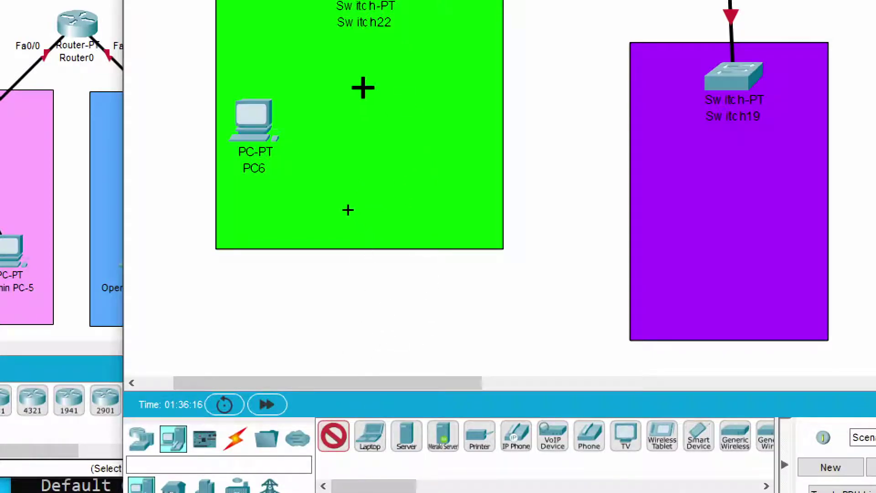
left_click(377, 120)
Place two PCs in the purple rectangle below Switch19 and two in the khaki rectangle below Switch13.
left_click(654, 230)
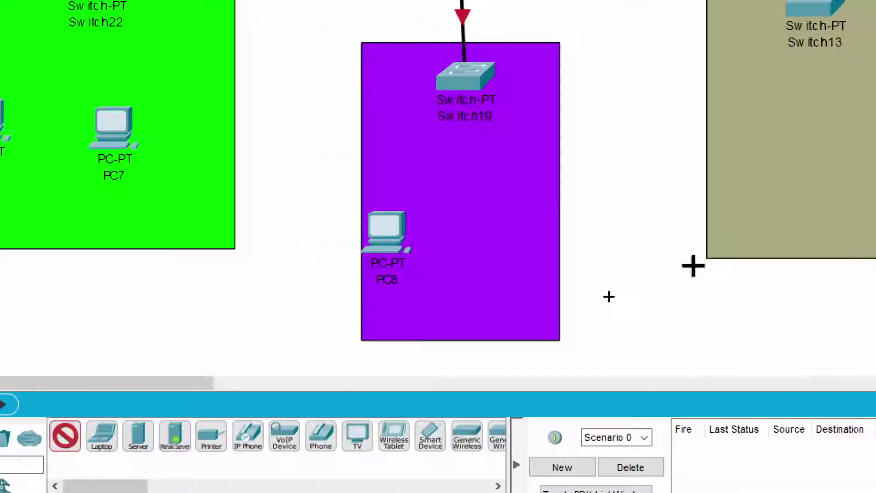
left_click(746, 241)
left_click(528, 147)
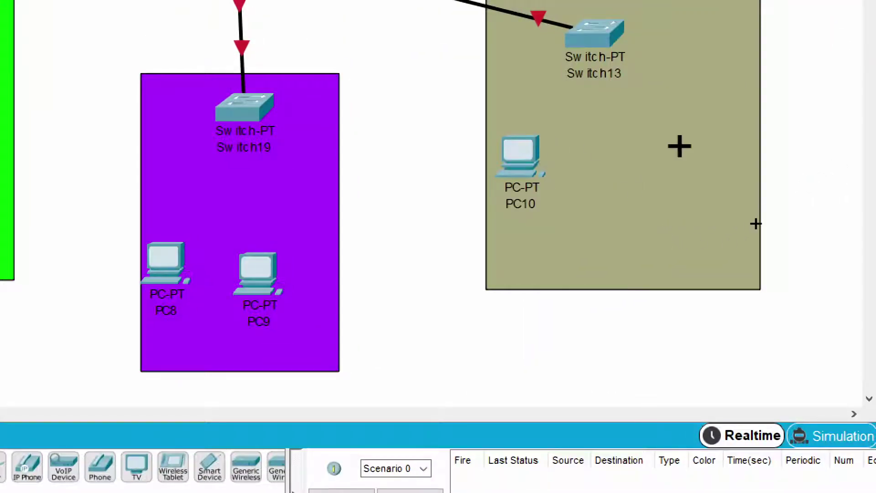
left_click(608, 147)
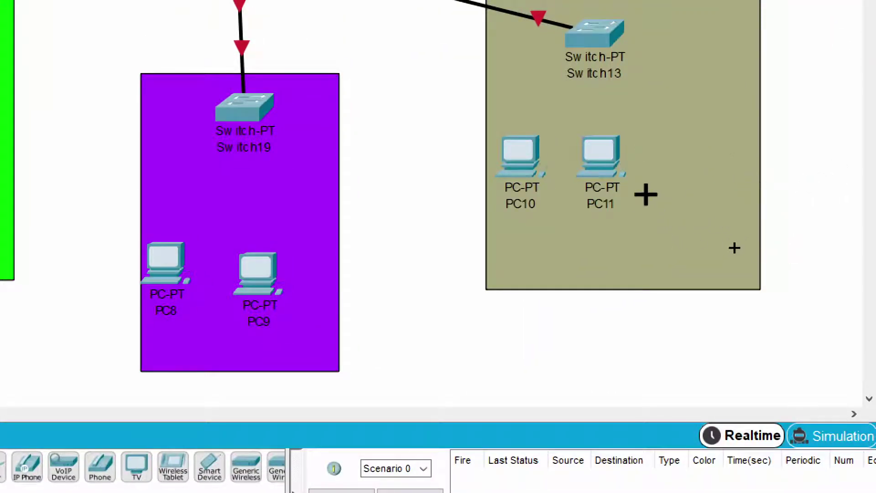
key("Escape")
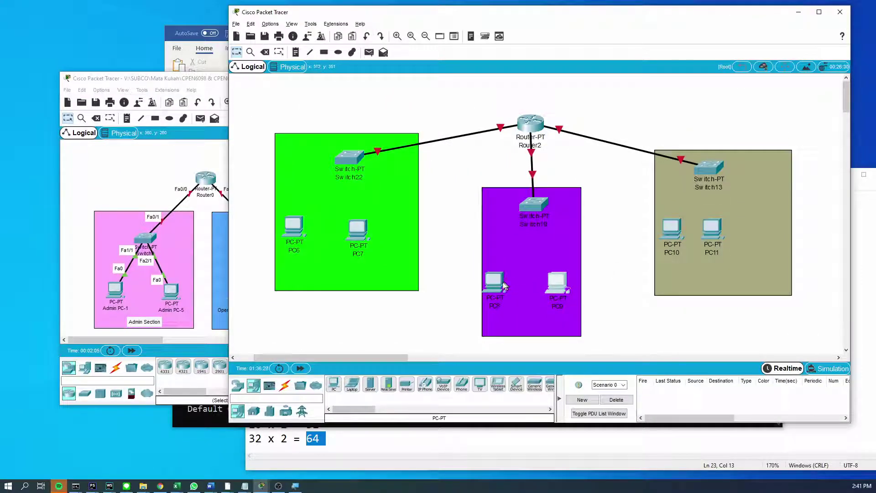
Move the left PC in the purple rectangle inward and shift the green rectangle left around PC6 and PC7.
left_click_drag(505, 286, 514, 286)
left_click_drag(387, 236, 370, 232)
double_click(370, 234)
left_click(370, 234)
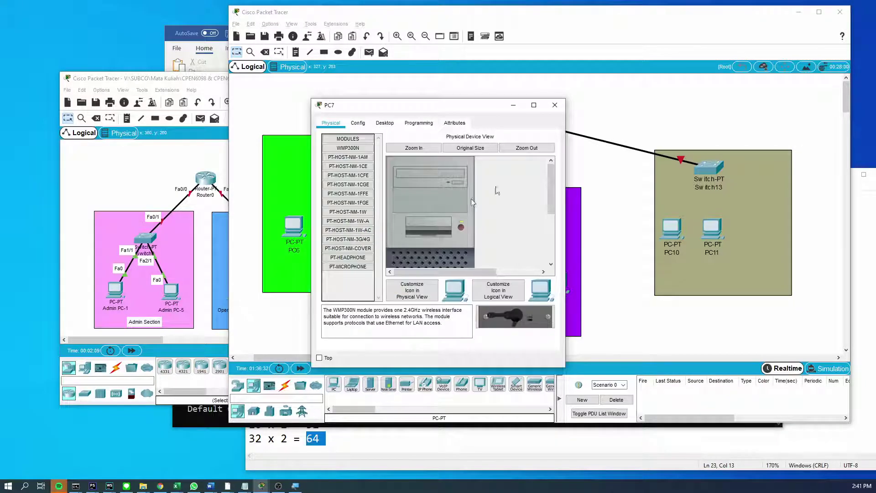
left_click(555, 105)
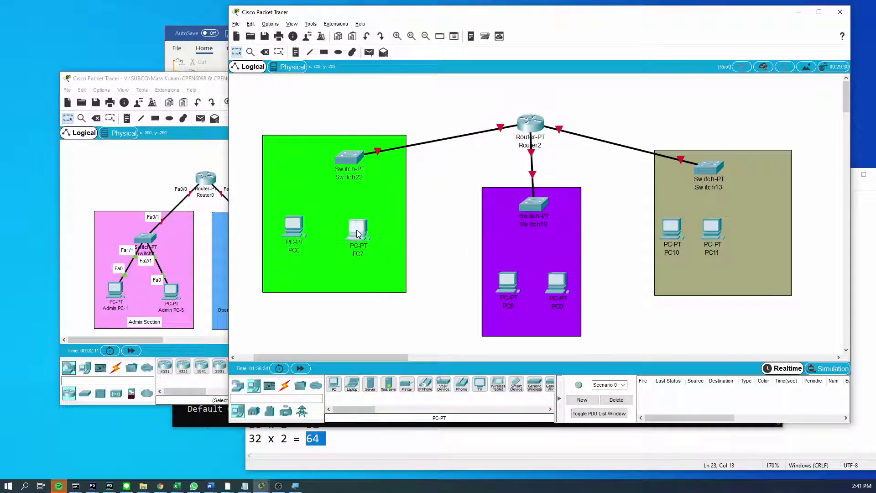
Reposition PC10 and PC11 so they sit apart on either side below Switch13 in the khaki rectangle.
left_click_drag(721, 232, 742, 232)
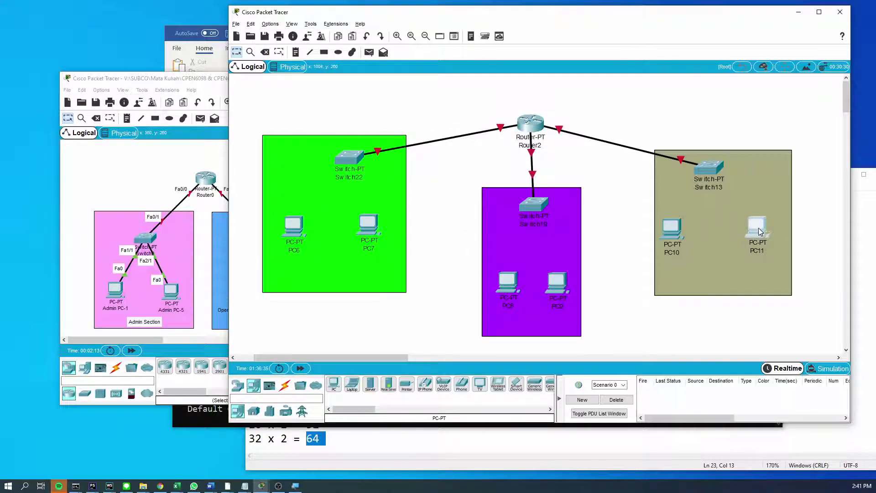
left_click_drag(671, 231, 691, 232)
left_click(735, 239)
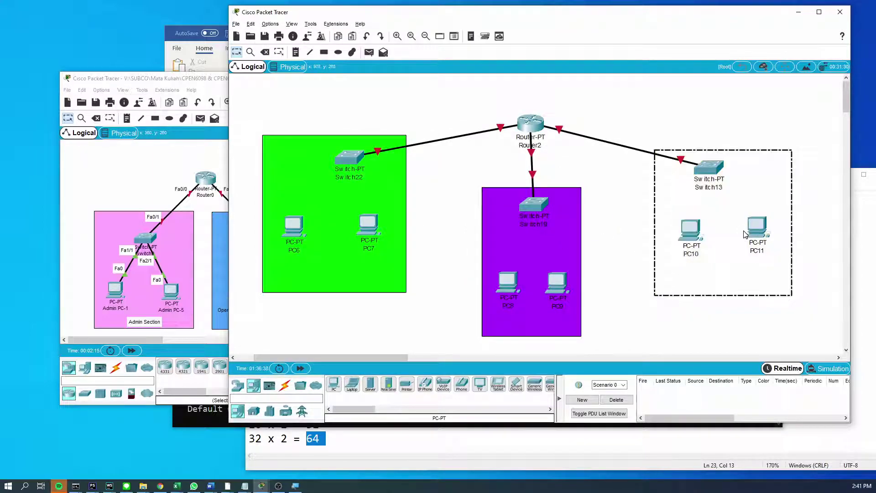
left_click(758, 234)
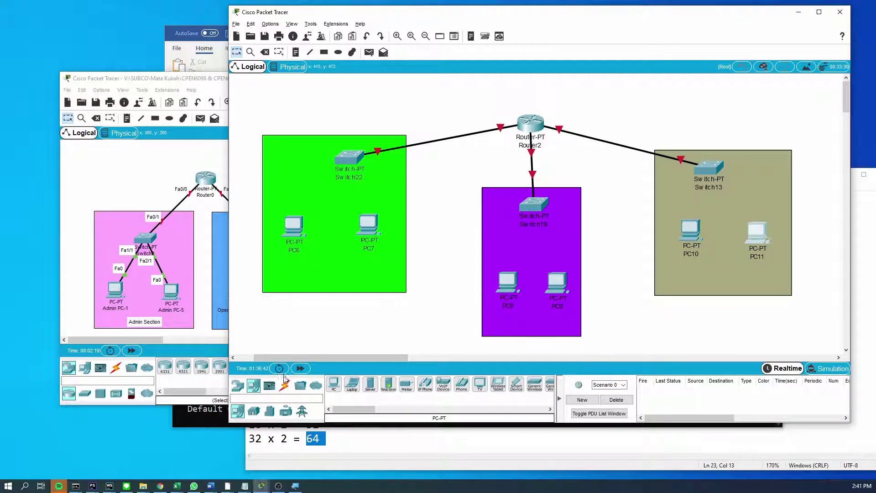
Connect Switch22 to PC6 and PC7 with automatically chosen cables.
left_click(283, 387)
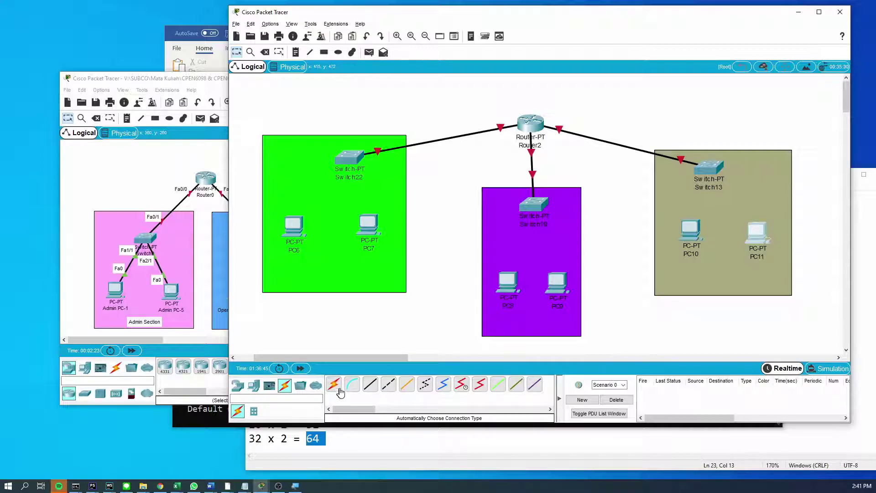
left_click(338, 387)
left_click(346, 159)
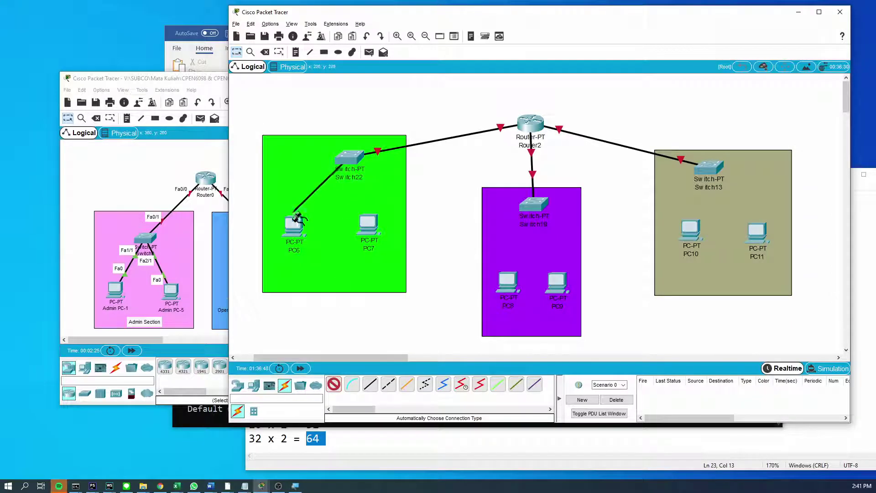
left_click(297, 221)
left_click(350, 158)
left_click(382, 235)
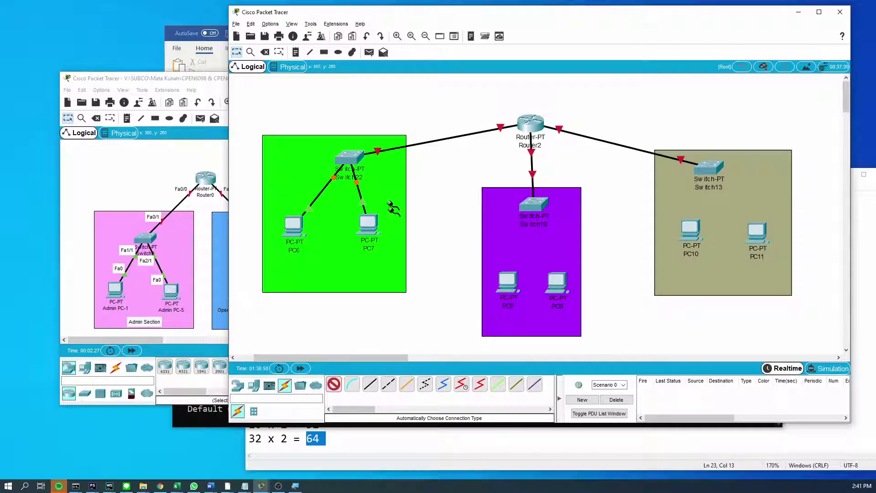
Connect Switch19 to PC8 and PC9 in the purple rectangle with automatically chosen cables.
left_click(529, 205)
left_click(508, 287)
left_click(533, 206)
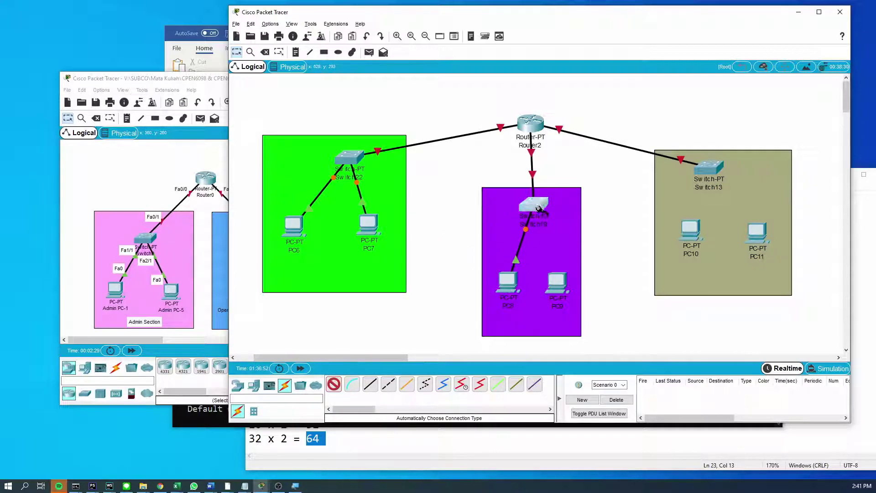
left_click(557, 283)
left_click(558, 284)
Connect Switch13 to PC10 and PC11 in the khaki rectangle with automatically chosen cables.
right_click(686, 201)
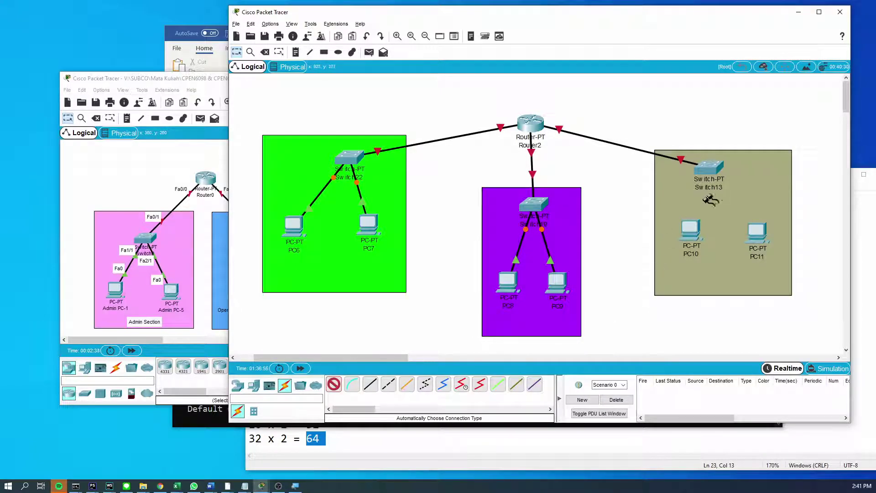
left_click(709, 168)
left_click(691, 228)
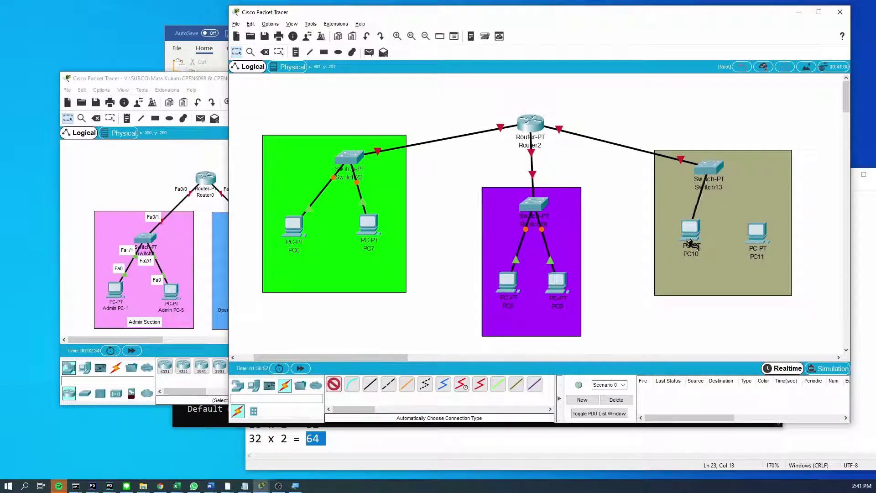
left_click(712, 169)
left_click(756, 232)
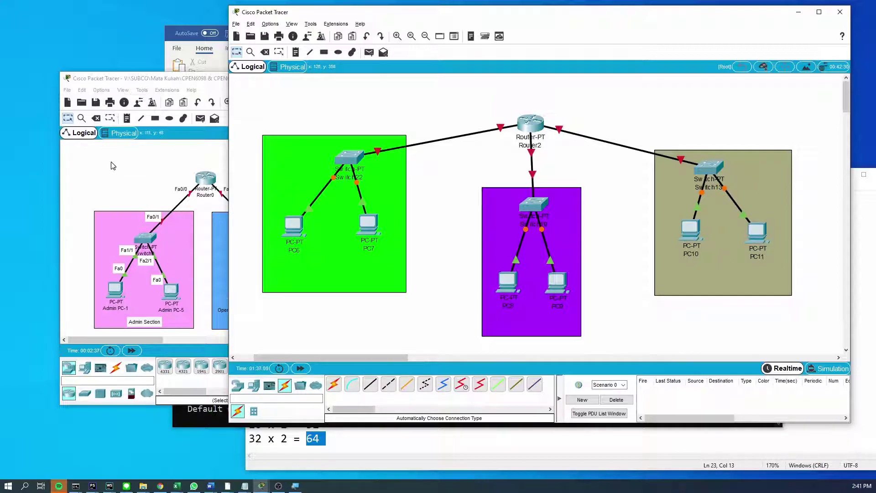
Put away the other Packet Tracer window with the subnetting example and fast-forward the new topology's network time.
left_click(137, 78)
left_click_drag(343, 78, 9, 80)
key("super+Down")
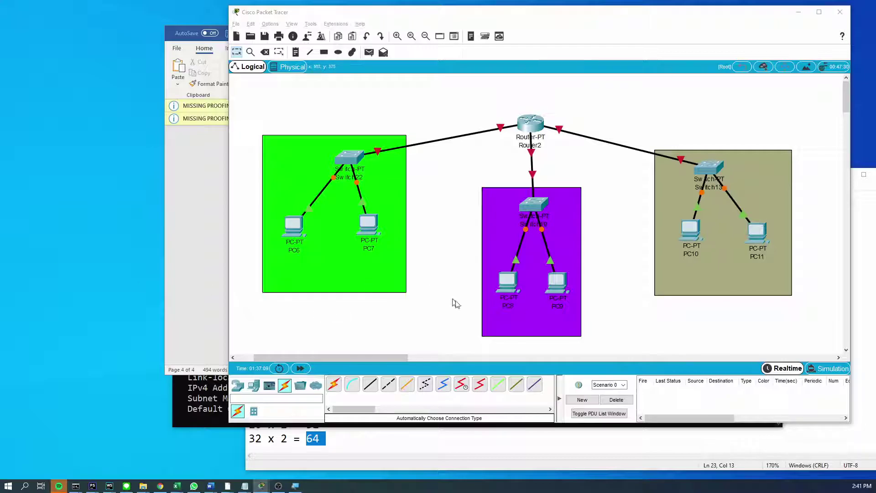
left_click(425, 268)
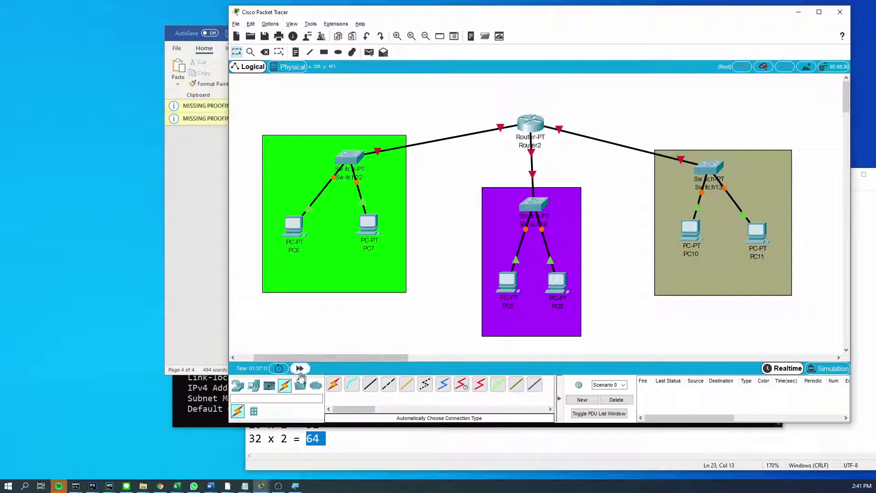
left_click(309, 370)
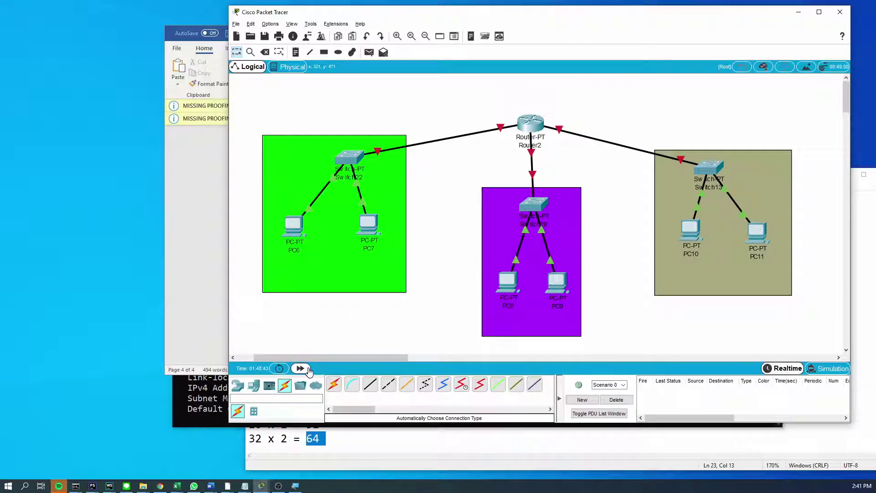
left_click(309, 371)
Look through the program's menus and preference pages for the setting that keeps port labels visible.
left_click(293, 25)
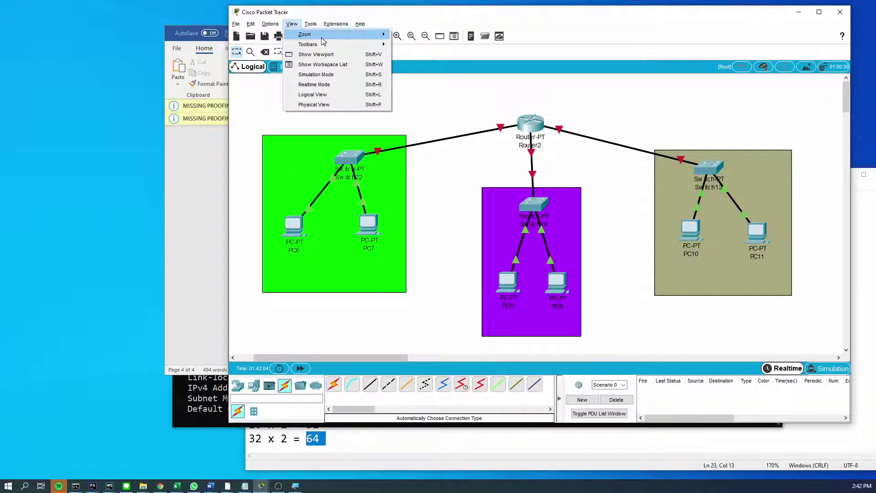
mouse_move(313, 26)
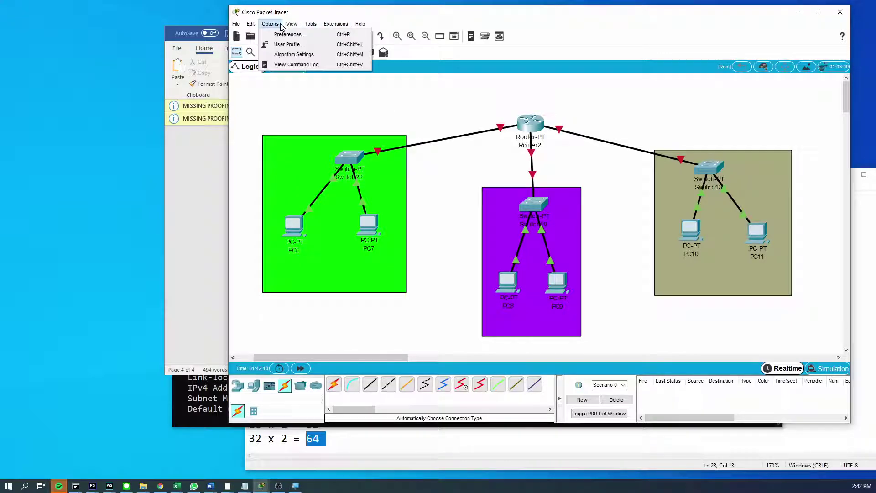
left_click(283, 35)
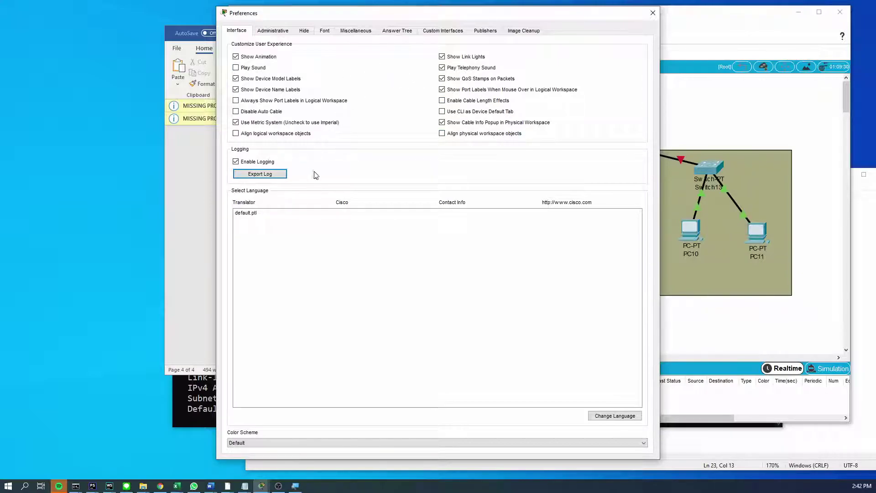
left_click(274, 32)
left_click(305, 32)
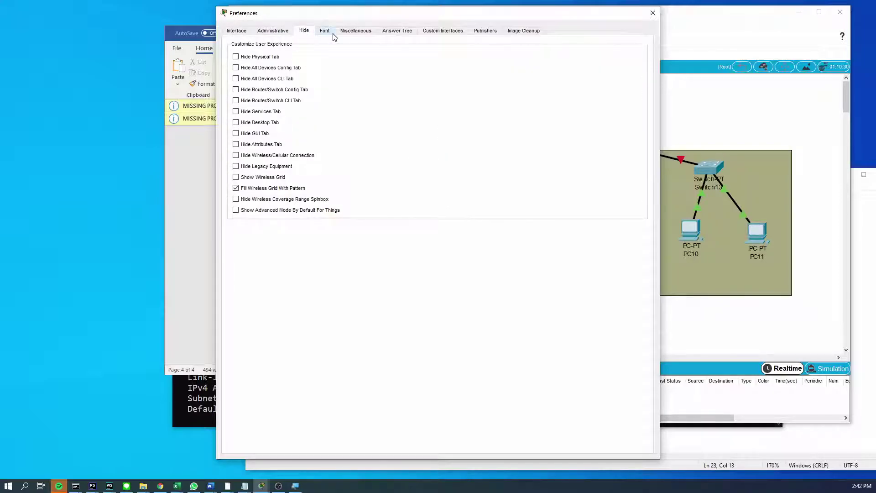
left_click(331, 33)
left_click(355, 32)
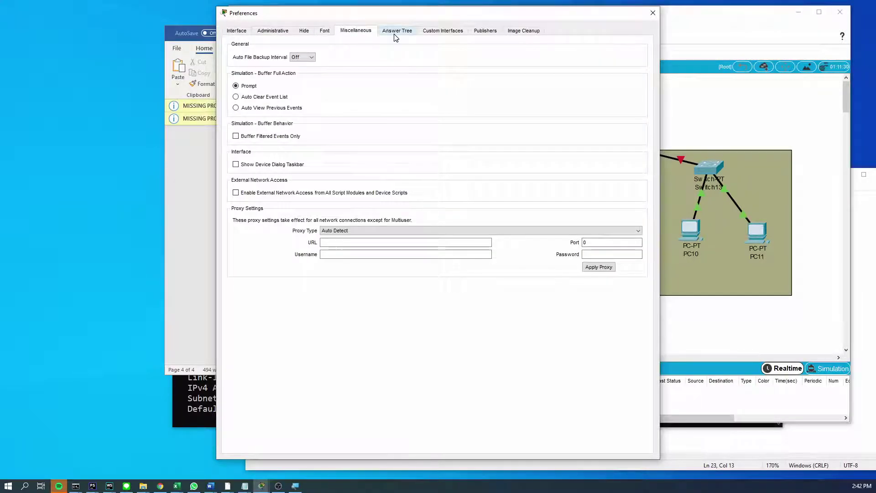
left_click(451, 31)
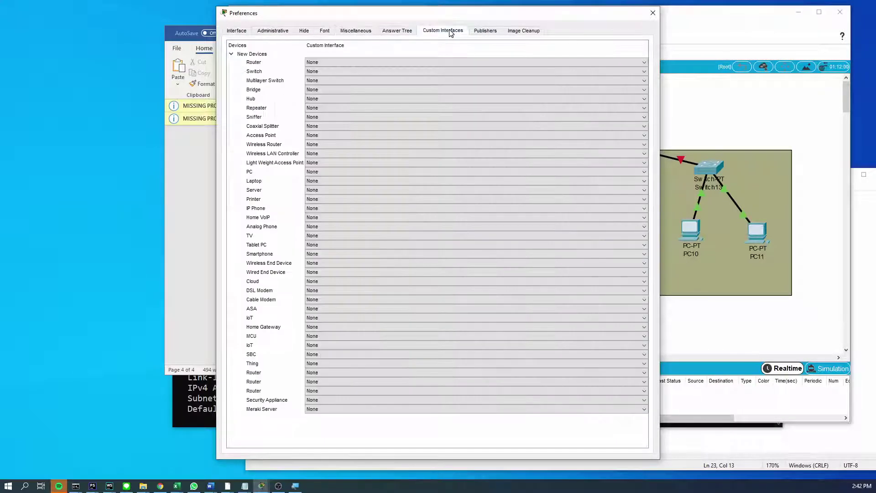
left_click(410, 31)
left_click(524, 30)
left_click(652, 13)
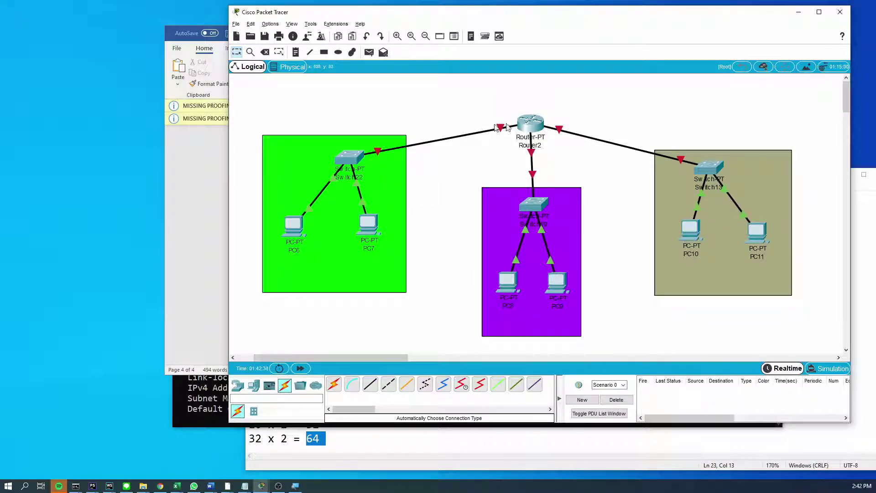
left_click(292, 24)
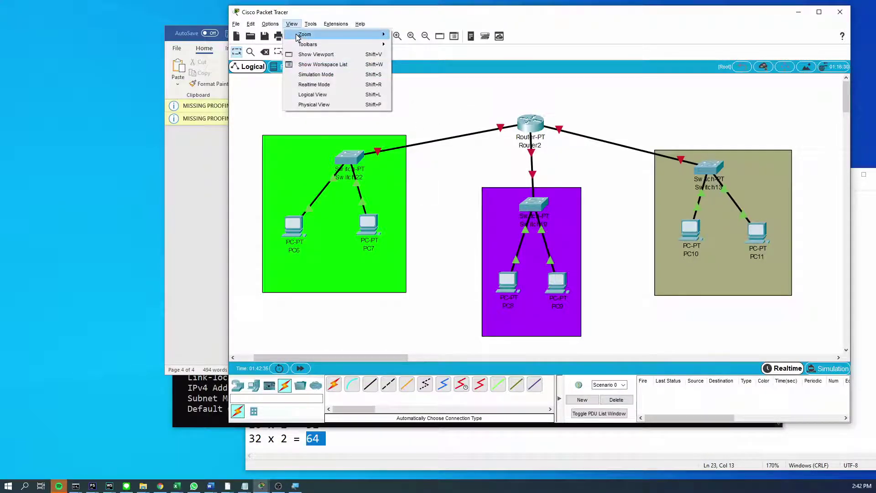
mouse_move(297, 35)
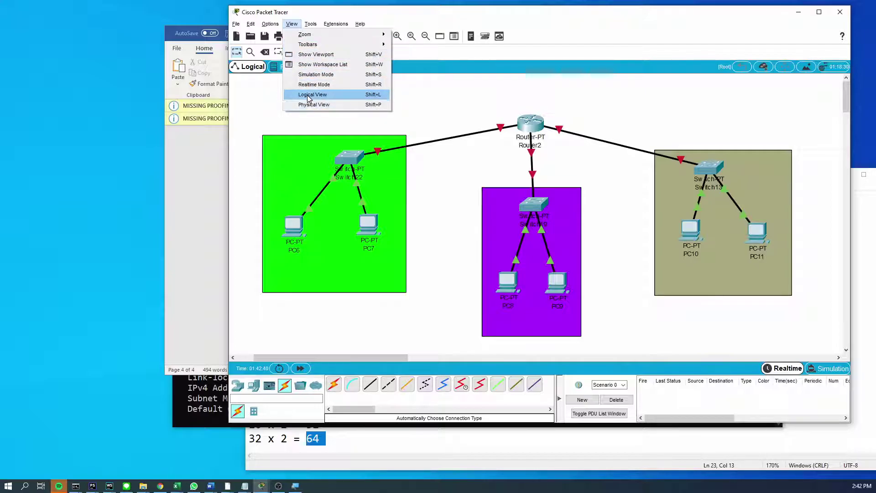
mouse_move(270, 23)
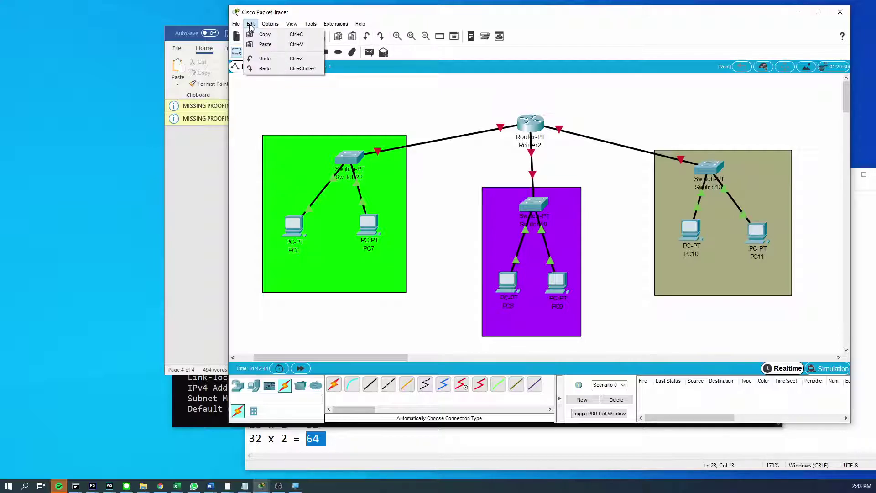
mouse_move(337, 26)
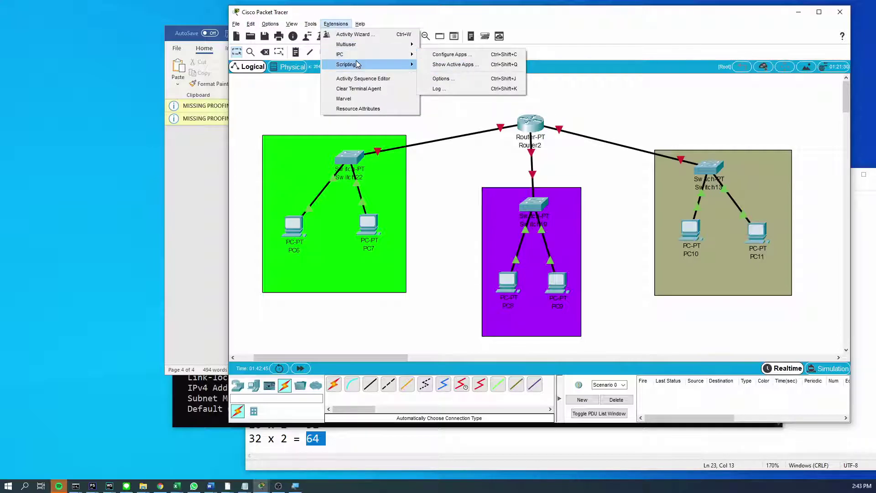
mouse_move(358, 64)
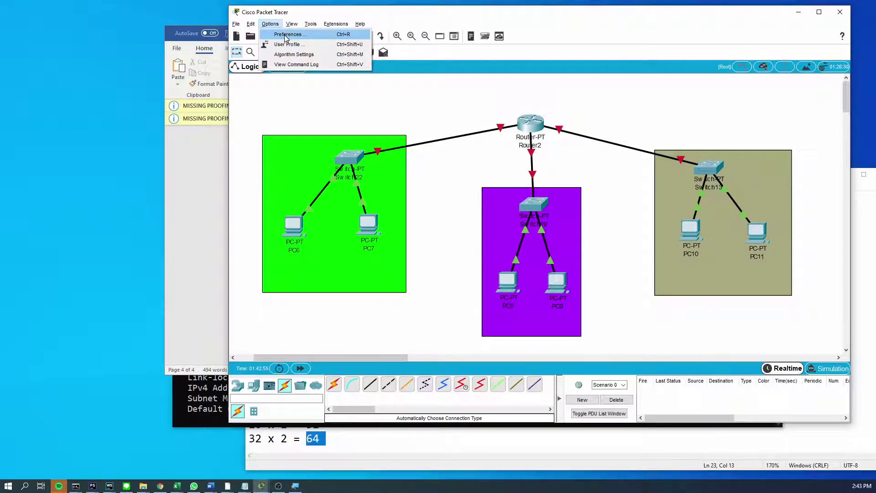
Enable Always Show Port Labels in Logical Workspace in the preferences.
left_click(287, 35)
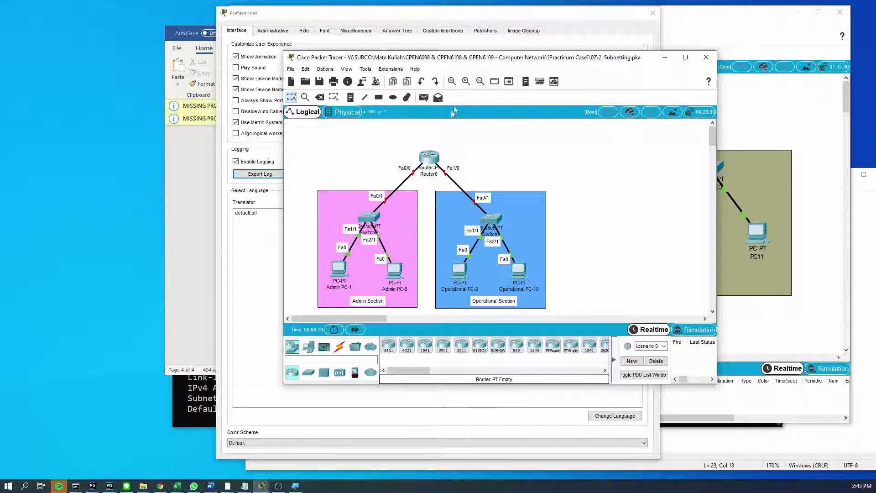
left_click(486, 47)
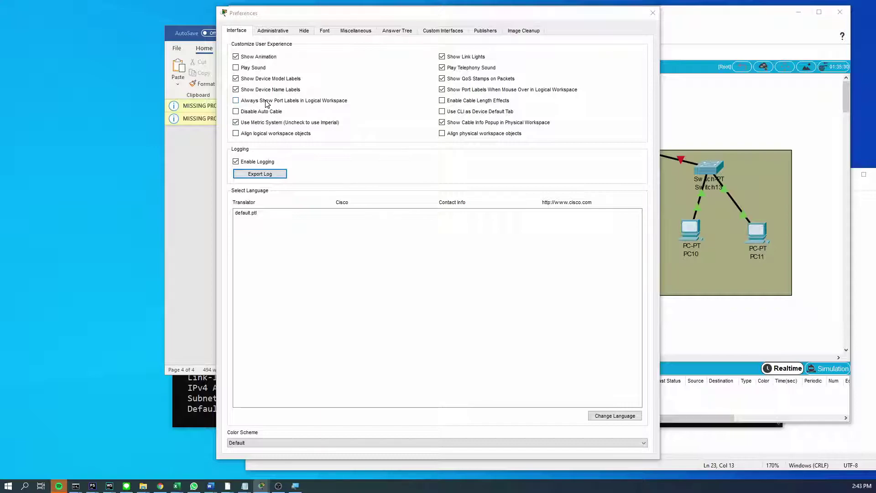
left_click(318, 102)
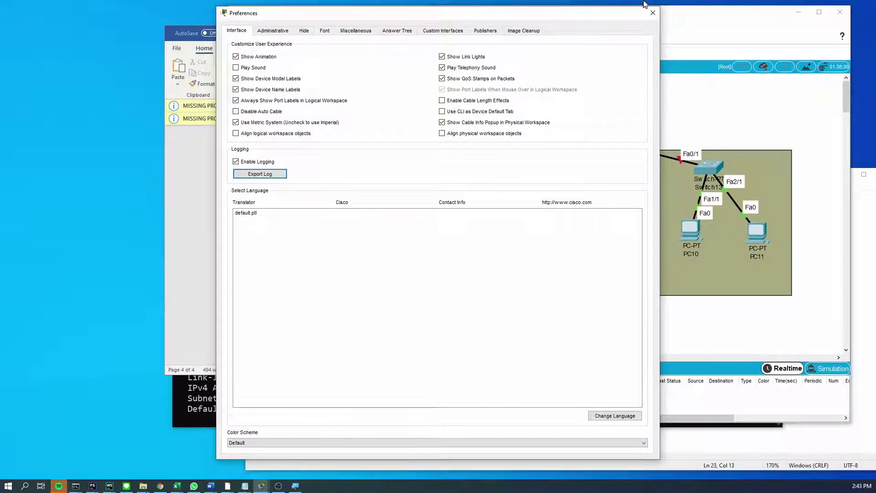
left_click(653, 13)
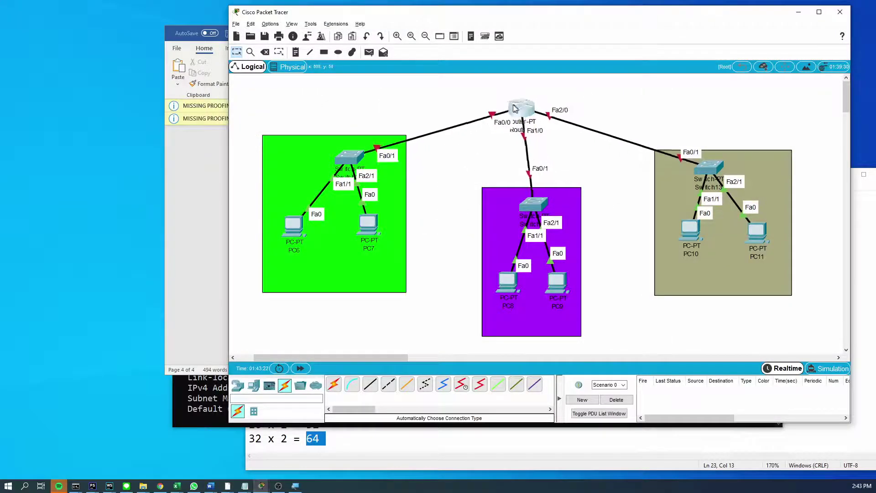
Move Router2 slightly higher above the switches and check its configuration window, closing it without changes.
left_click_drag(515, 108, 533, 99)
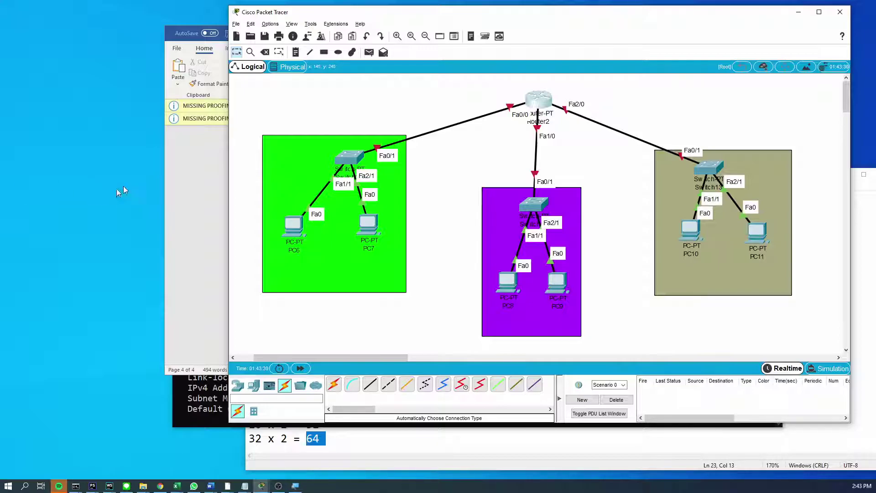
left_click_drag(543, 103, 527, 107)
left_click(527, 107)
left_click_drag(461, 112, 625, 158)
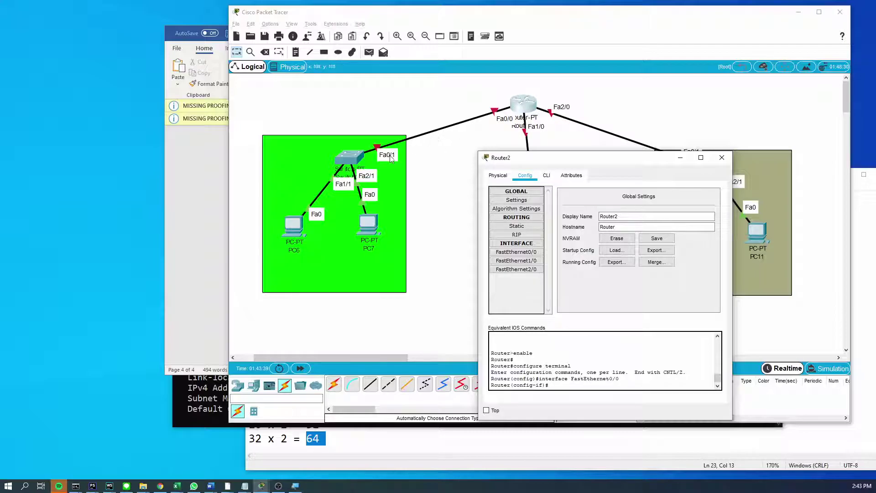
left_click_drag(584, 167, 221, 139)
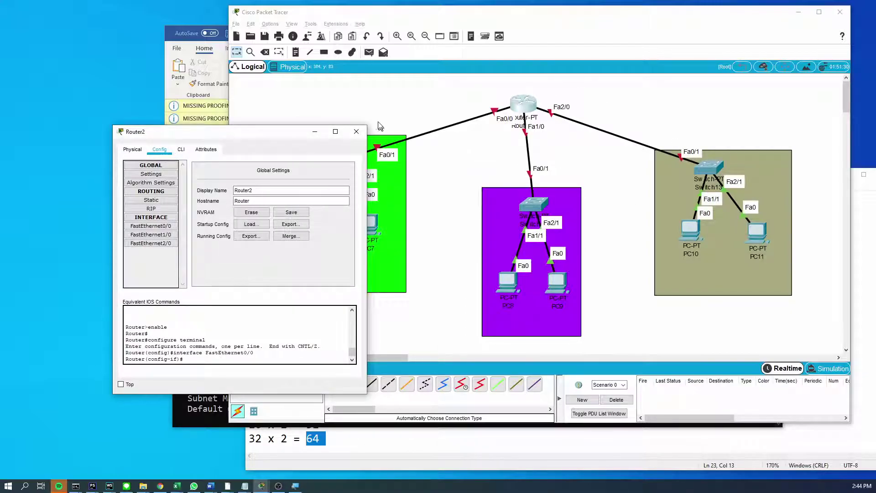
left_click(364, 132)
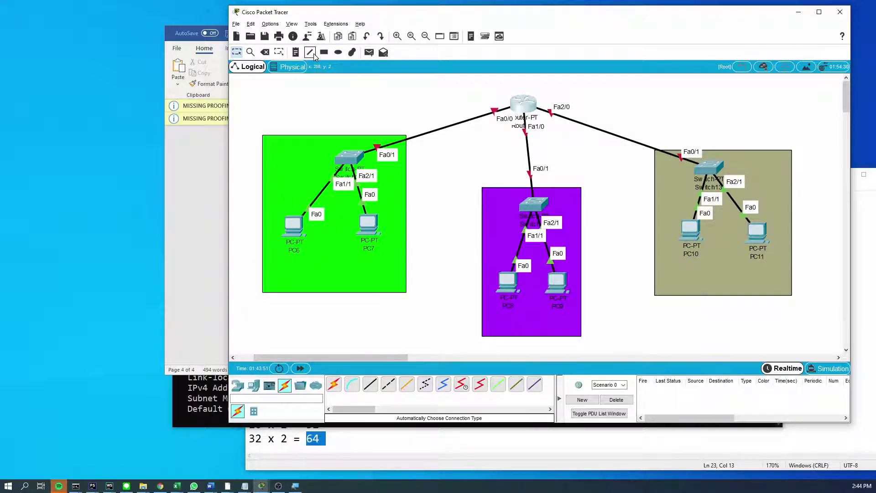
Add the text label "Academic" to the green rectangle and place it just above the rectangle.
left_click(305, 143)
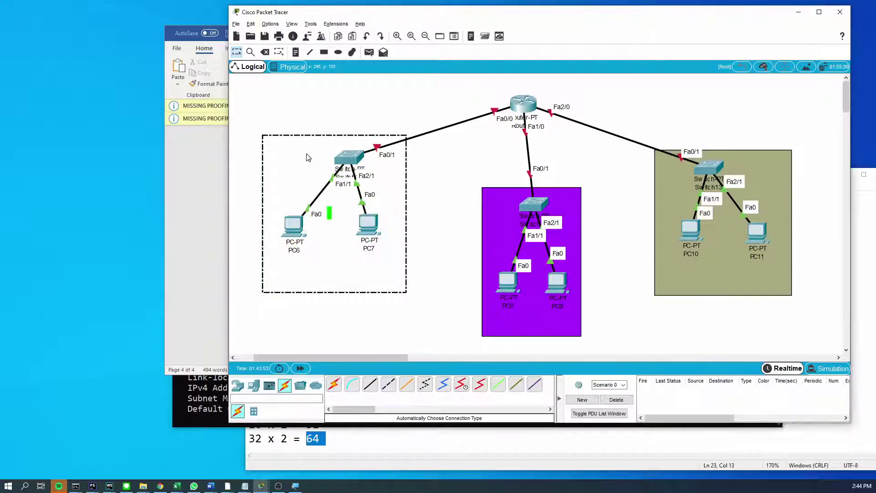
type("A")
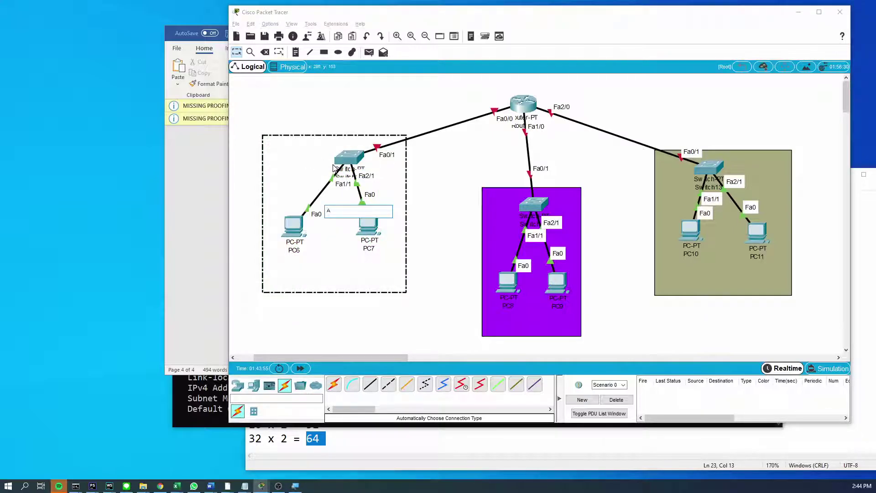
type("cademic")
left_click(383, 222)
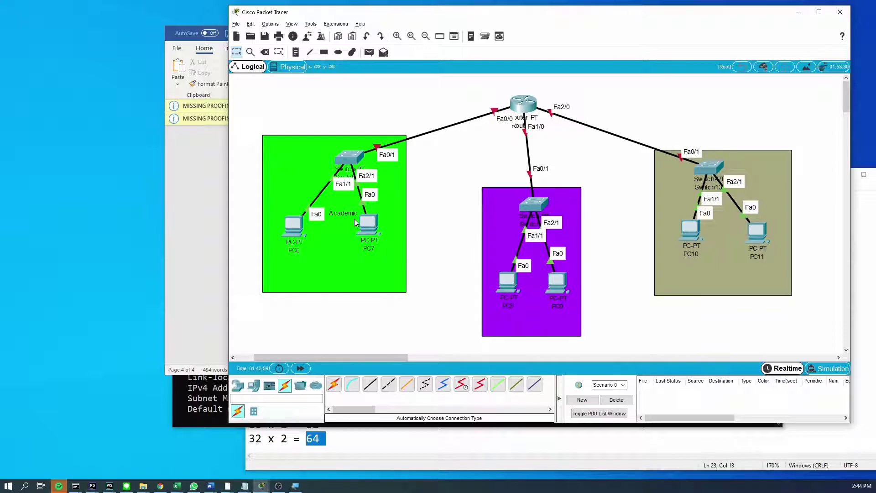
left_click_drag(348, 216, 340, 123)
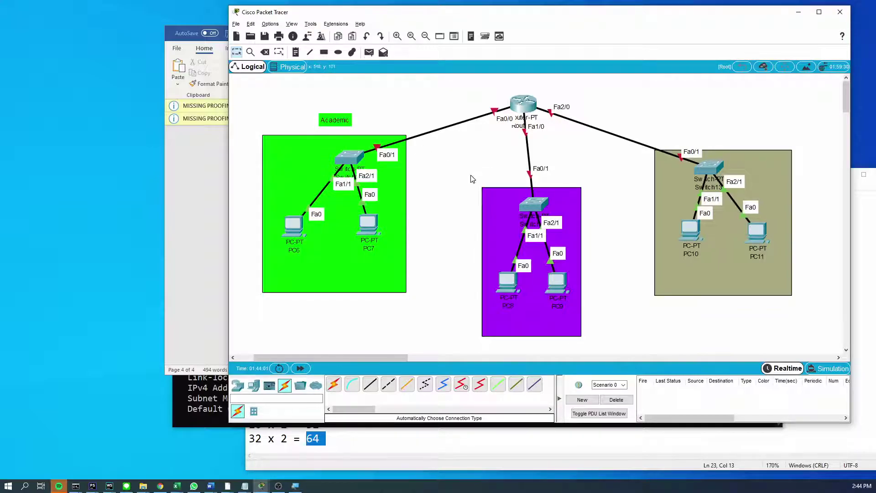
left_click(539, 305)
left_click(538, 259)
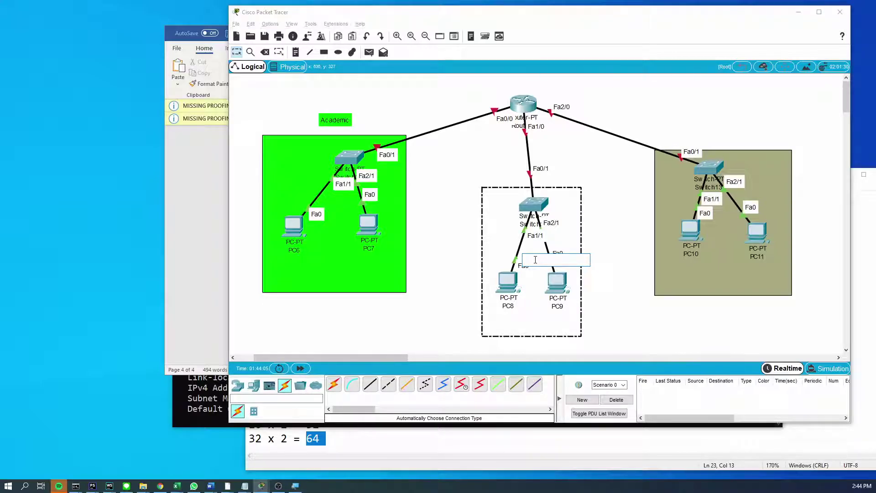
left_click(537, 264)
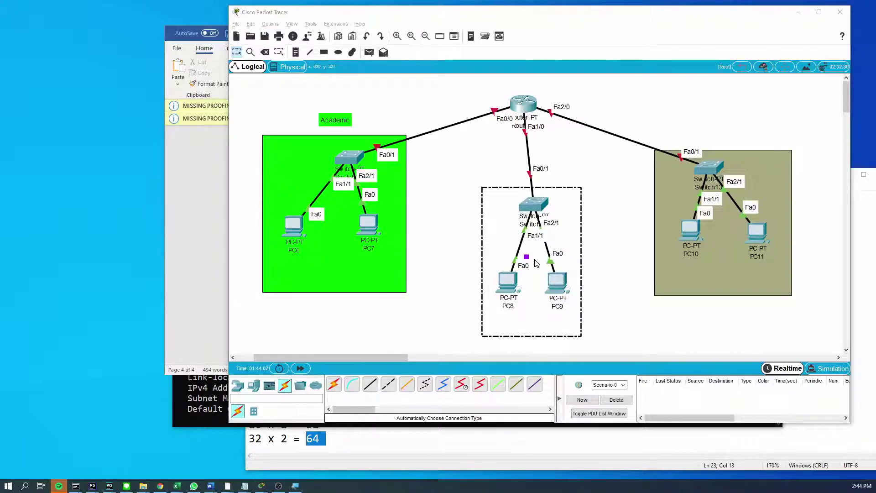
key("alt+Tab")
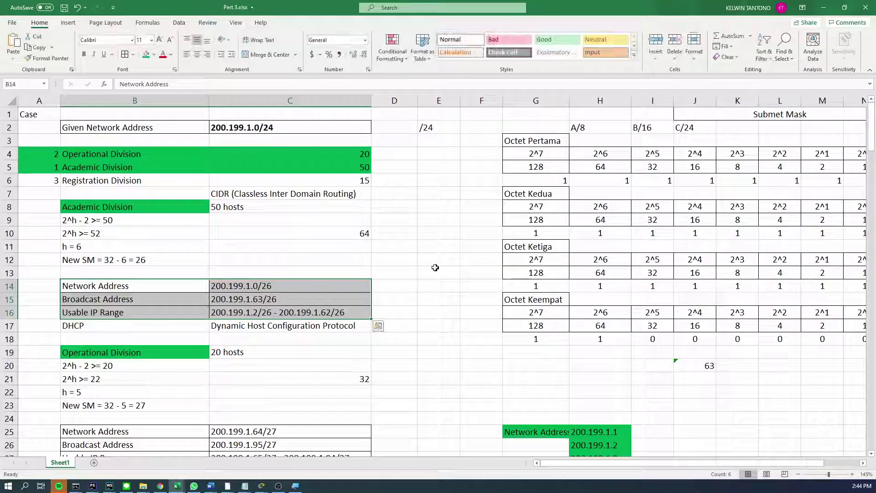
key("alt+Tab")
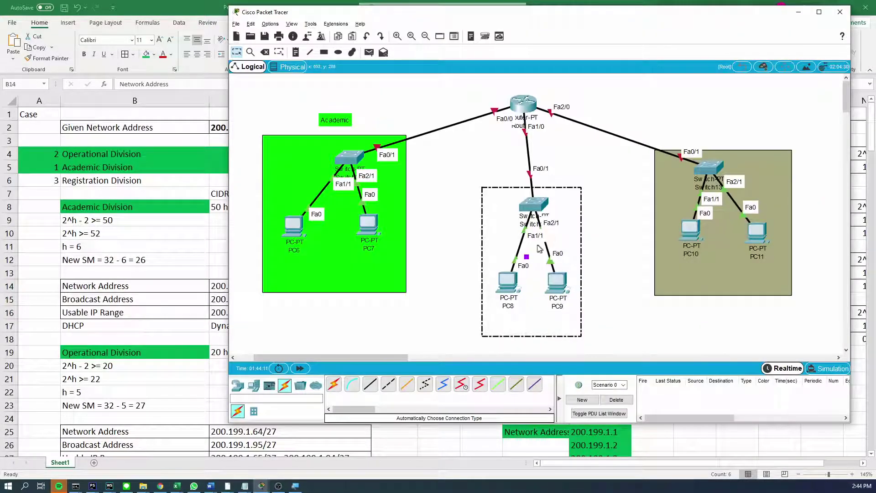
double_click(527, 257)
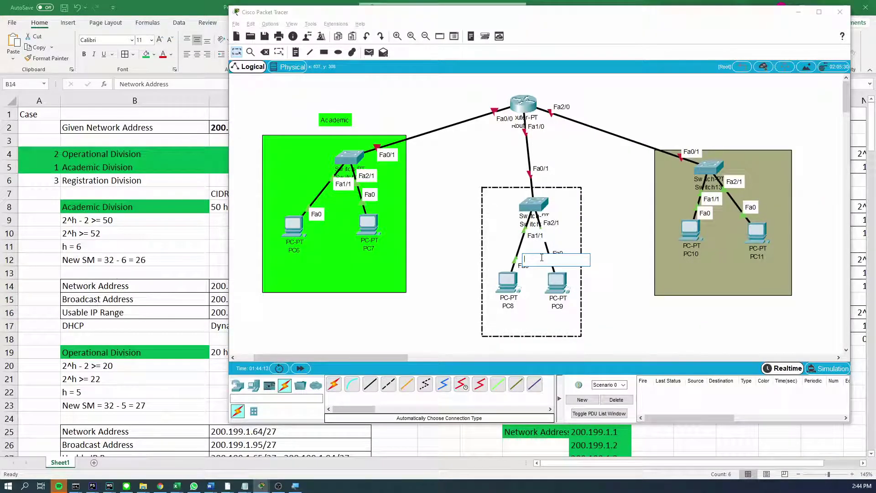
left_click(551, 314)
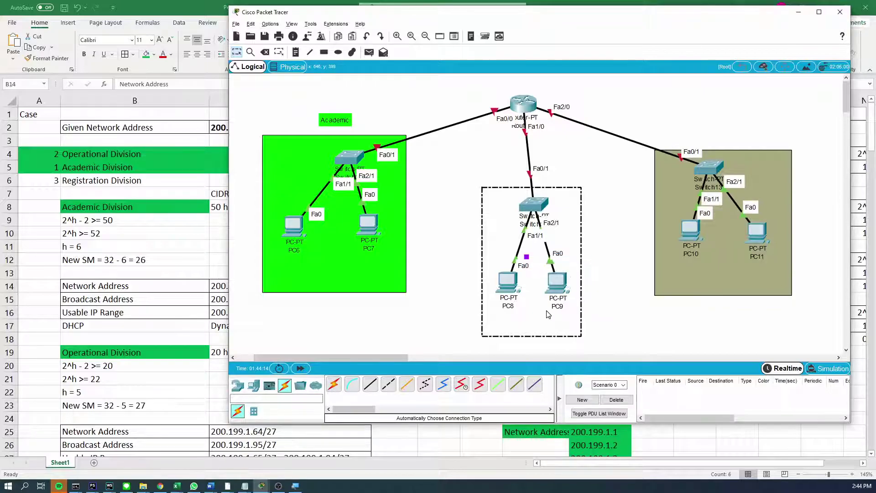
Add the text label "Registration" to the purple rectangle and place it just above the rectangle's upper right corner.
double_click(543, 277)
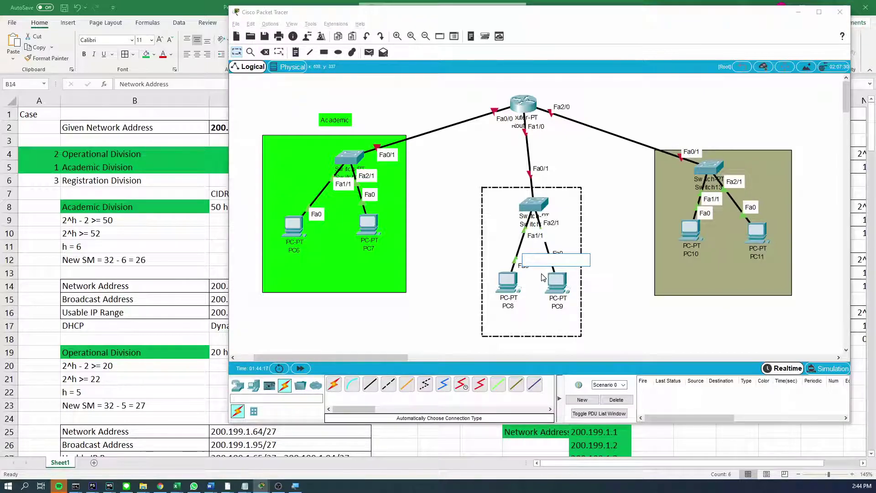
type("Registration")
key("ctrl+a")
left_click(593, 250)
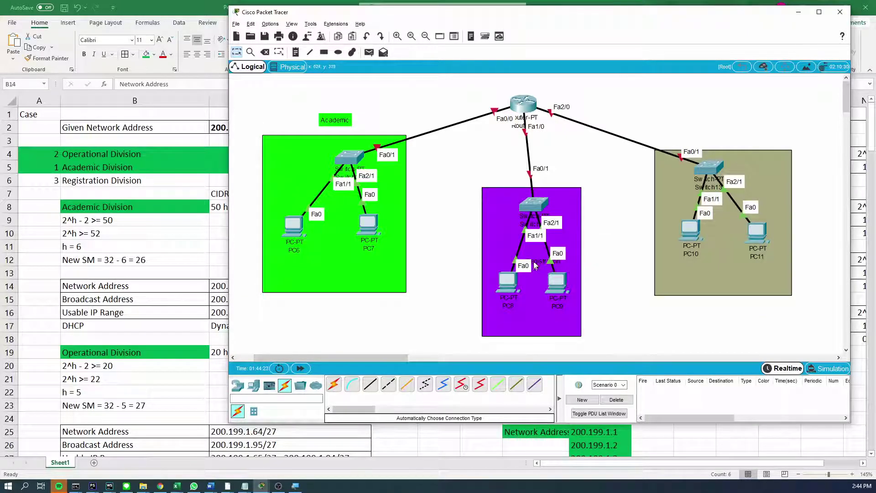
left_click_drag(593, 251, 578, 174)
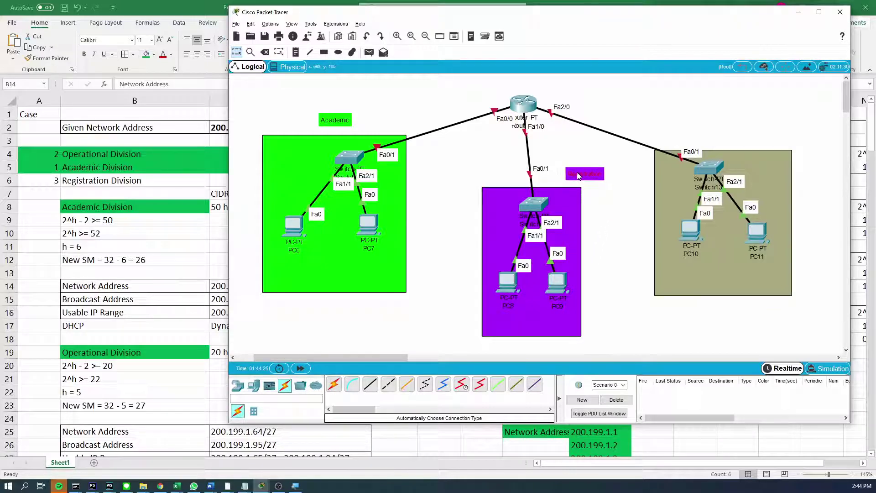
Add the text label "Operational" just above the olive rectangle and nudge the Registration label slightly toward the purple rectangle.
left_click(726, 264)
double_click(725, 274)
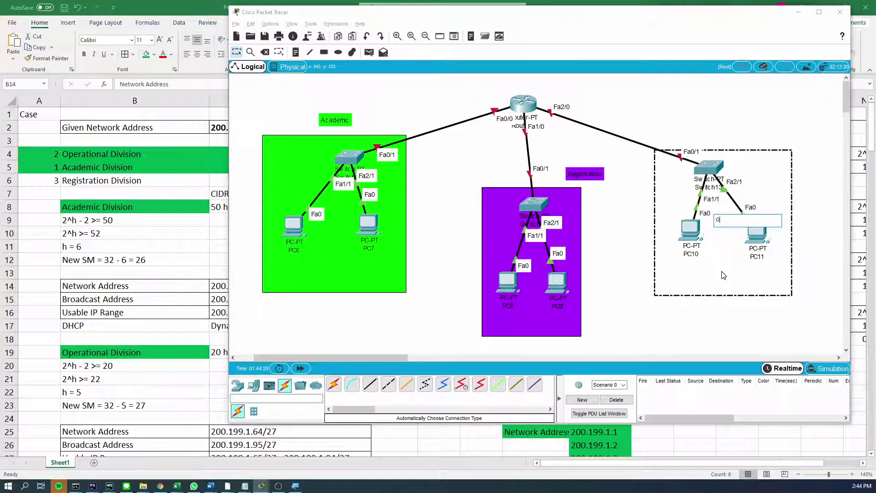
type("Operation")
key("Return")
key("BackSpace")
type("al")
left_click(679, 330)
left_click_drag(727, 229, 720, 142)
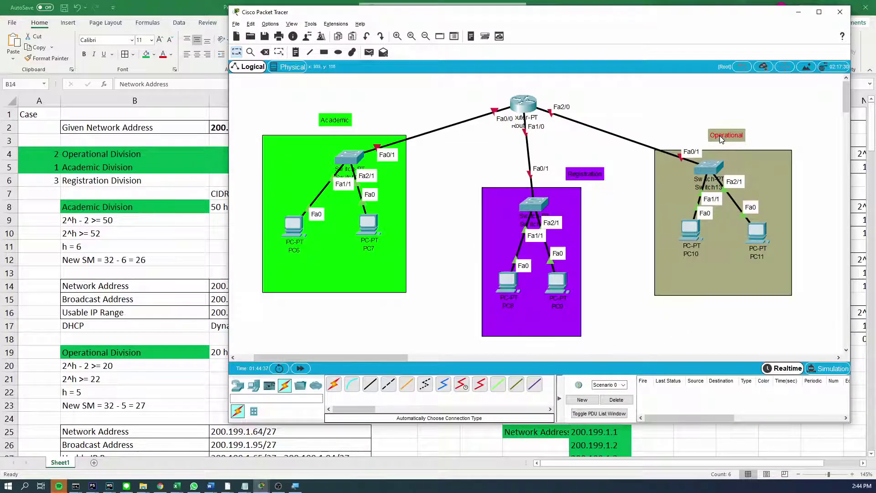
left_click_drag(598, 178, 595, 177)
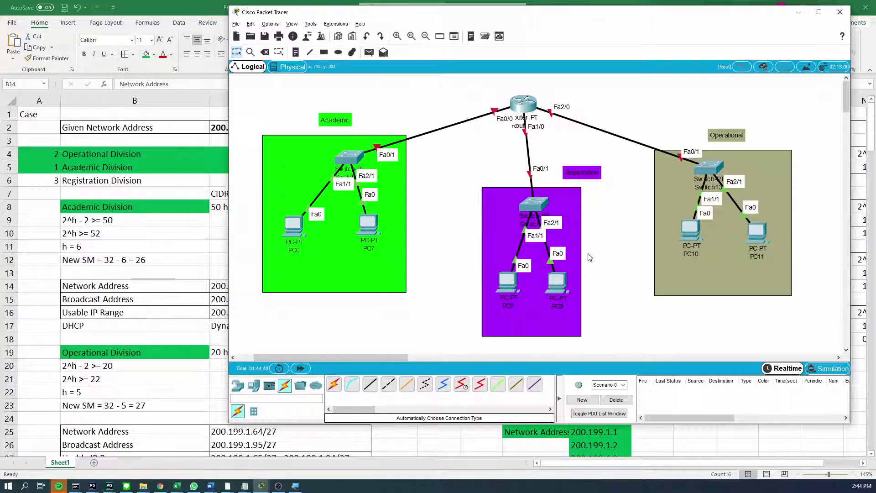
Set the IPv4 address of Router2's FastEthernet0/0 interface to 200.199.1.1, keeping the address plan in the spreadsheet visible beside it.
left_click(524, 104)
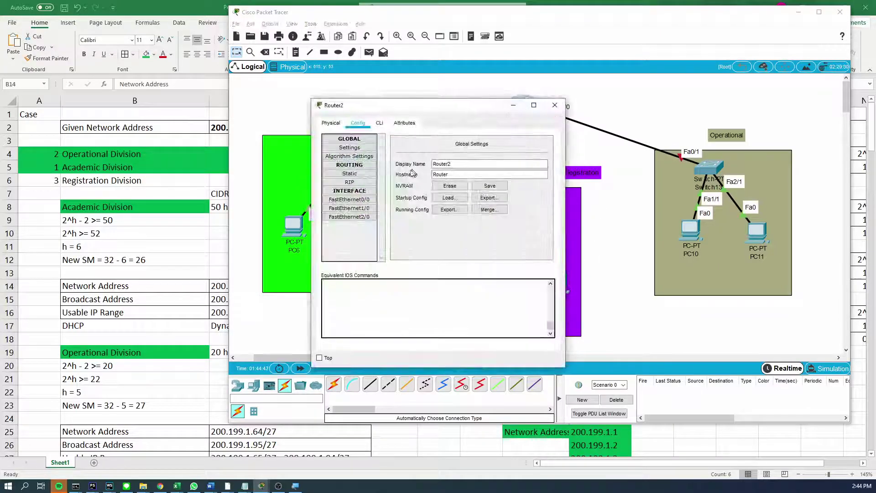
left_click(350, 200)
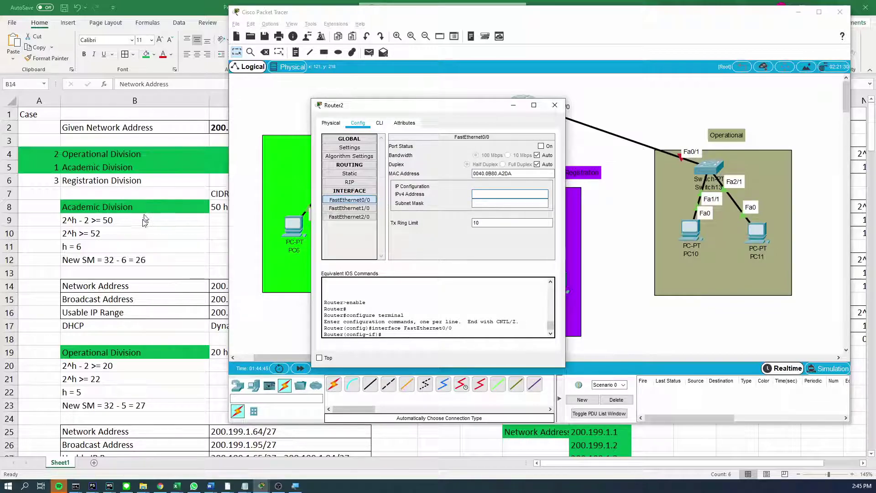
left_click_drag(411, 105, 615, 133)
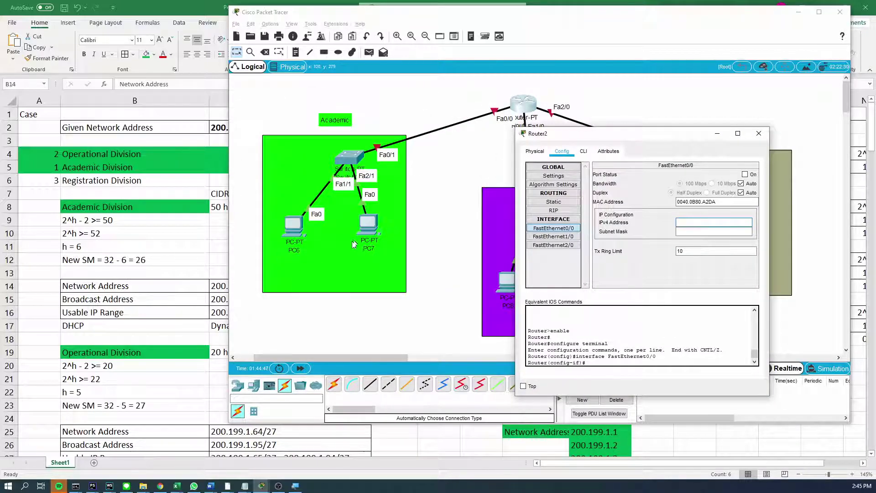
left_click(238, 141)
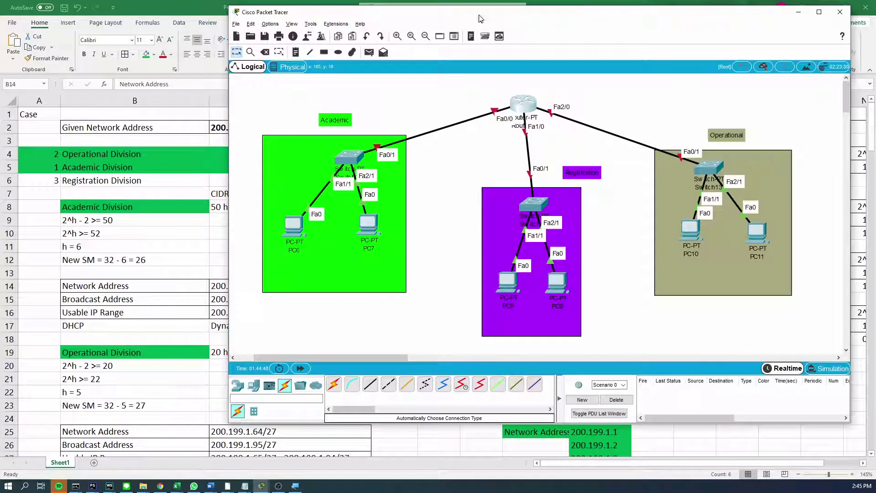
left_click_drag(393, 12, 541, 11)
left_click(437, 207)
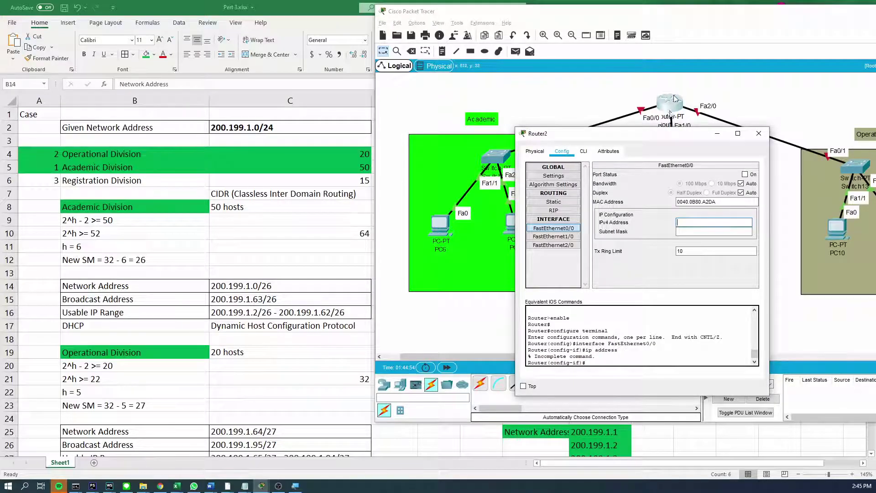
type("200.199.1.1")
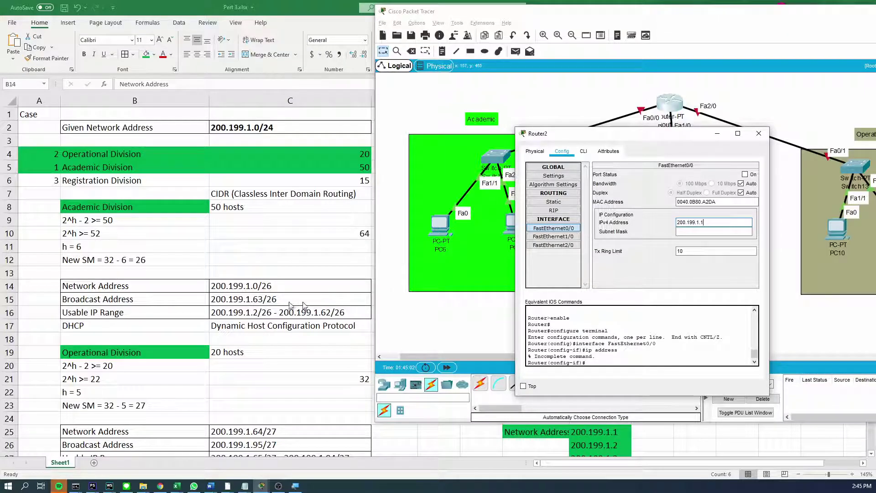
Switch to Excel and correct the Academic Division's usable IP range in C16 to start at 200.199.1.1/26.
left_click(253, 314)
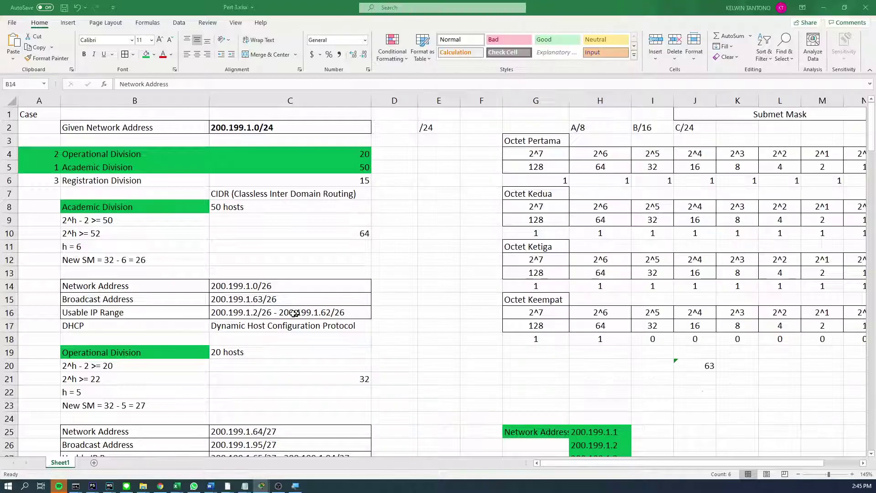
double_click(256, 314)
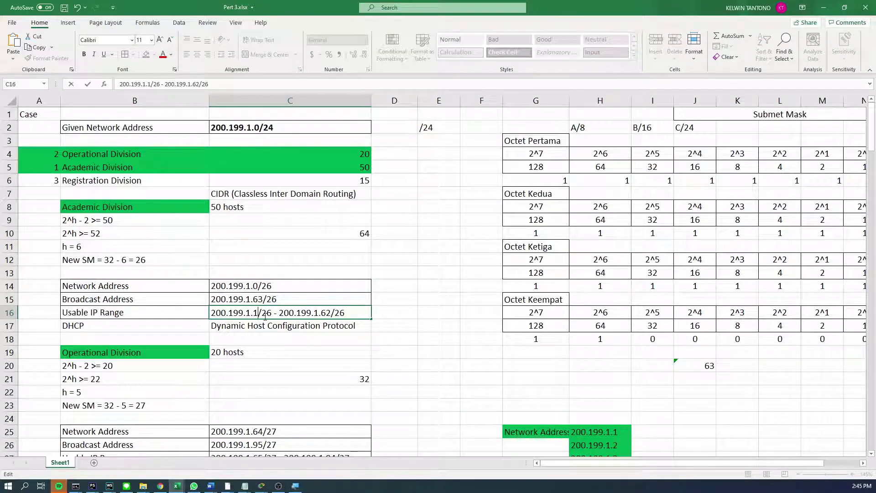
key("Return")
key("alt+Tab")
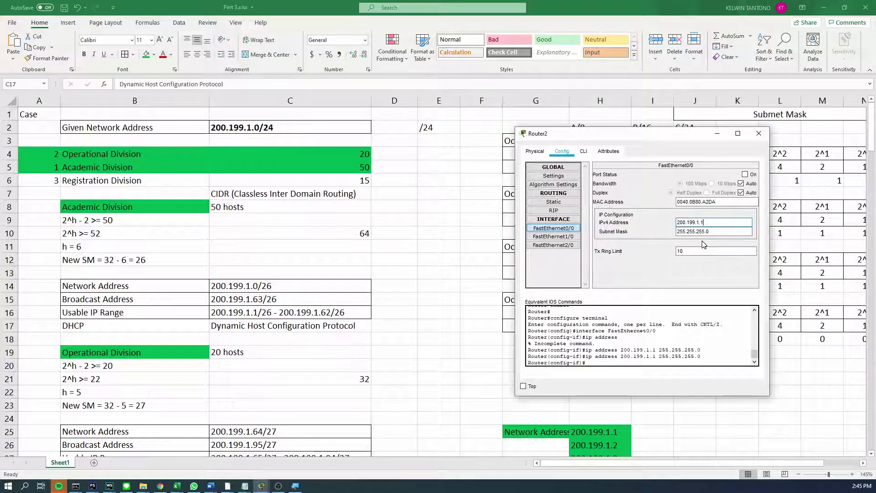
Switch back to Packet Tracer, set the FastEthernet0/0 subnet mask to 255.255.255.192 and close the router's configuration window.
key("alt+Tab")
key("alt+Tab")
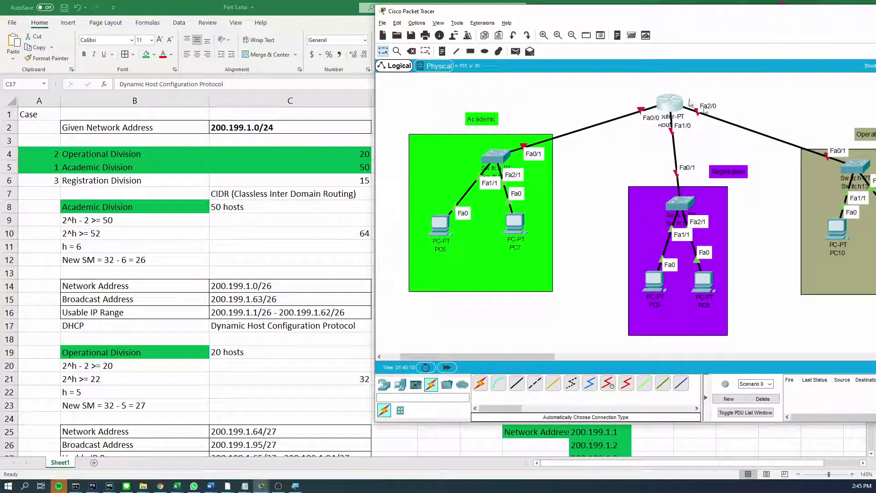
left_click(720, 231)
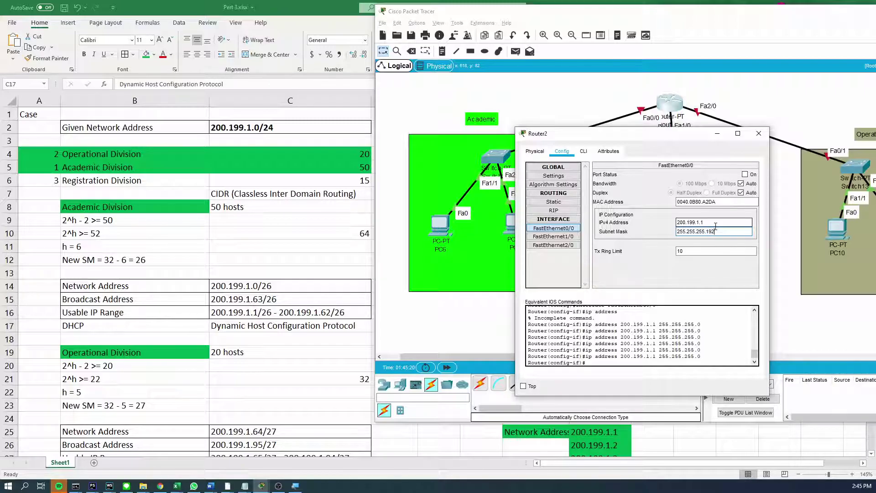
left_click(759, 134)
Switch to Excel and examine the subnet mask's octet tables, focusing on the first two bits and place values of Octet Keempat.
left_click(342, 325)
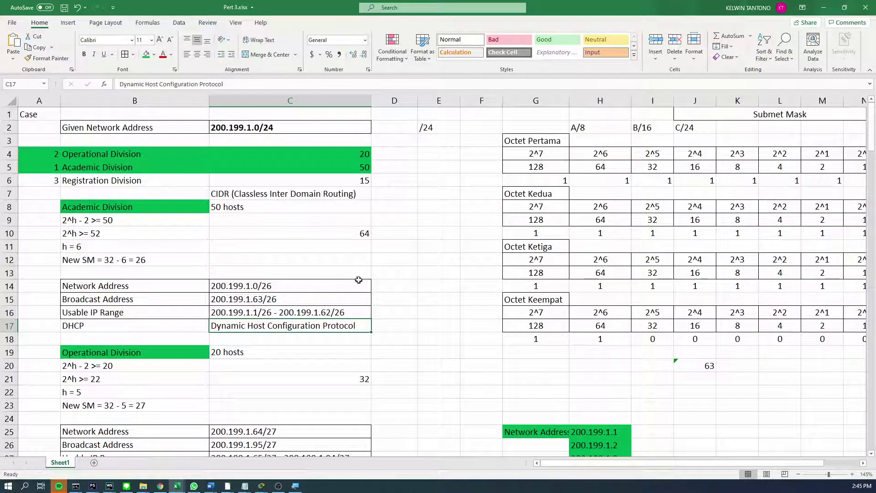
left_click_drag(532, 336, 574, 337)
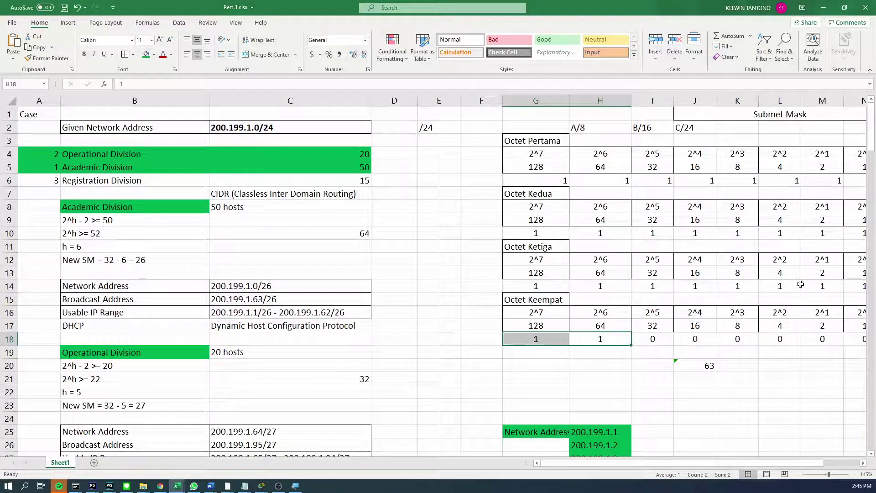
left_click(820, 280)
scroll(782, 275, "right", 2)
left_click_drag(279, 150, 673, 290)
left_click_drag(356, 338, 399, 335)
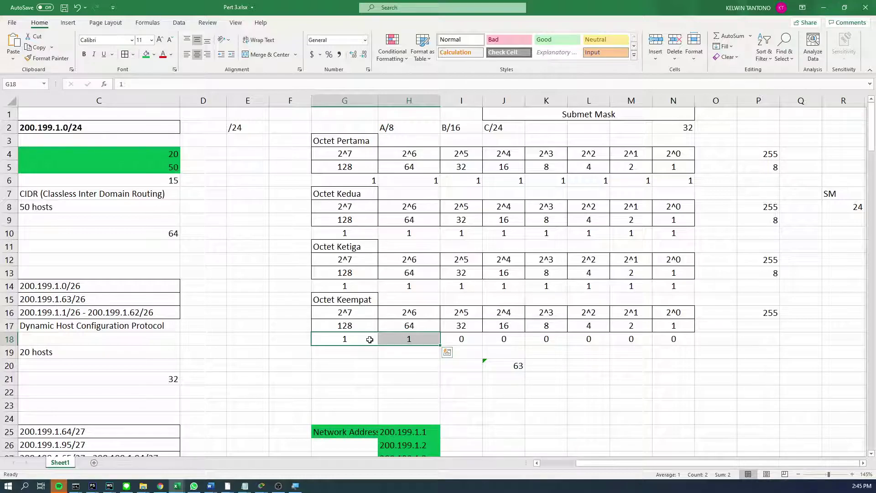
left_click(356, 327)
left_click(385, 326)
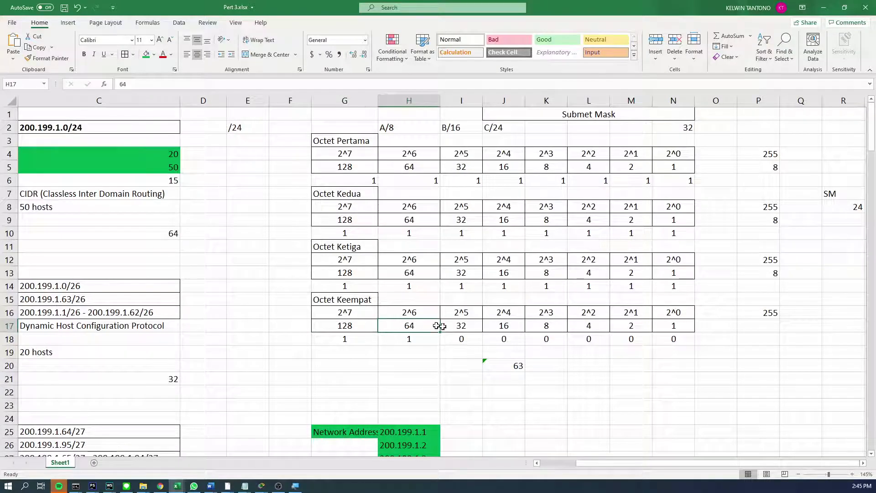
In cell G20, sum the first two place values of the fourth octet with =SUM(G17:H17).
left_click(370, 365)
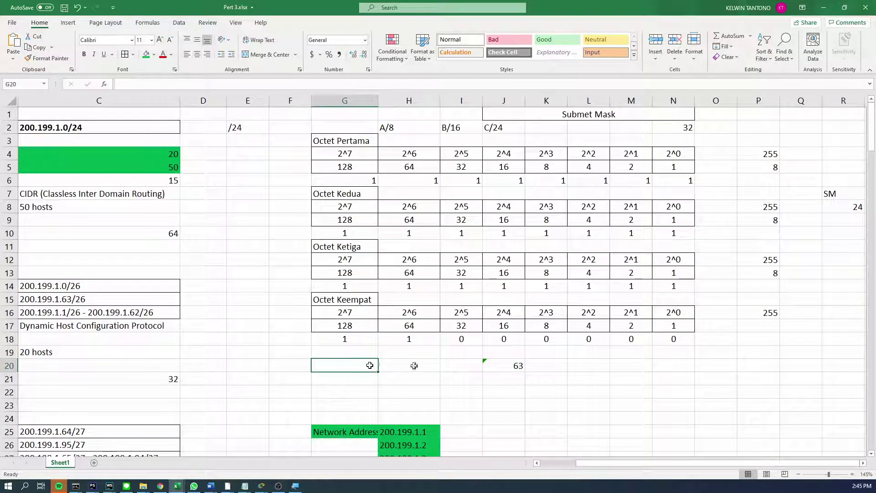
type("=SUM(")
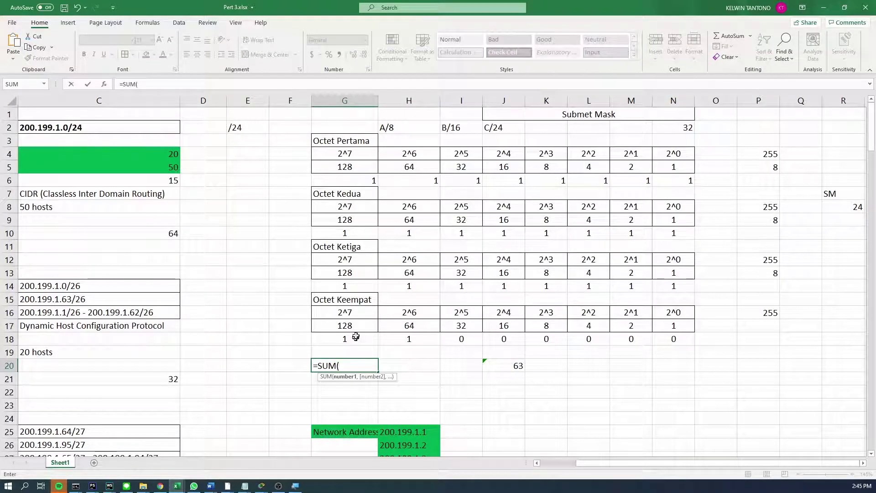
left_click_drag(347, 326, 404, 325)
key("Return")
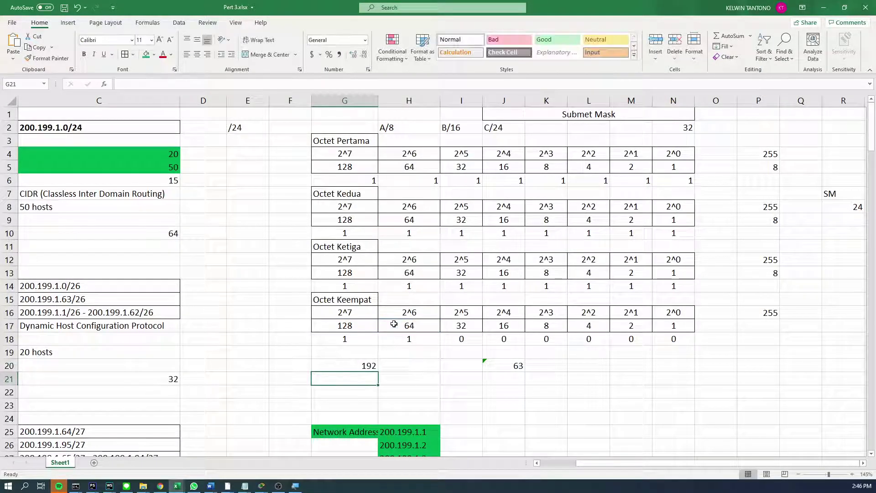
left_click(368, 367)
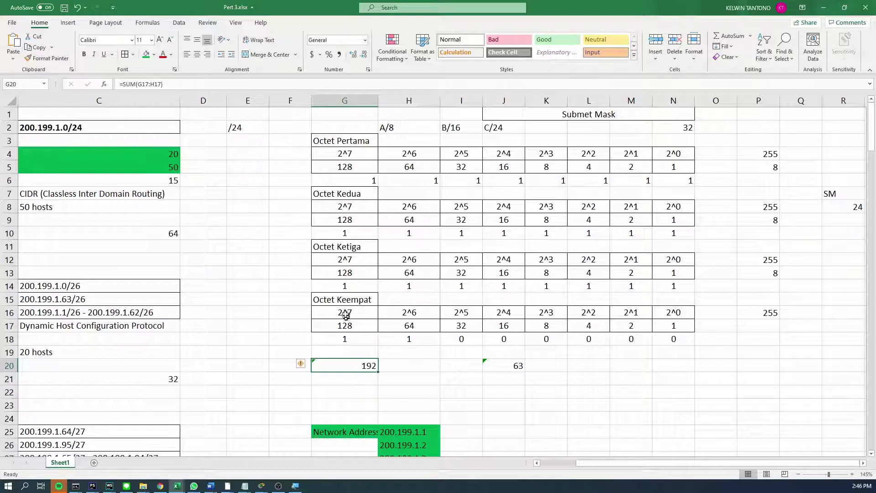
left_click(347, 353)
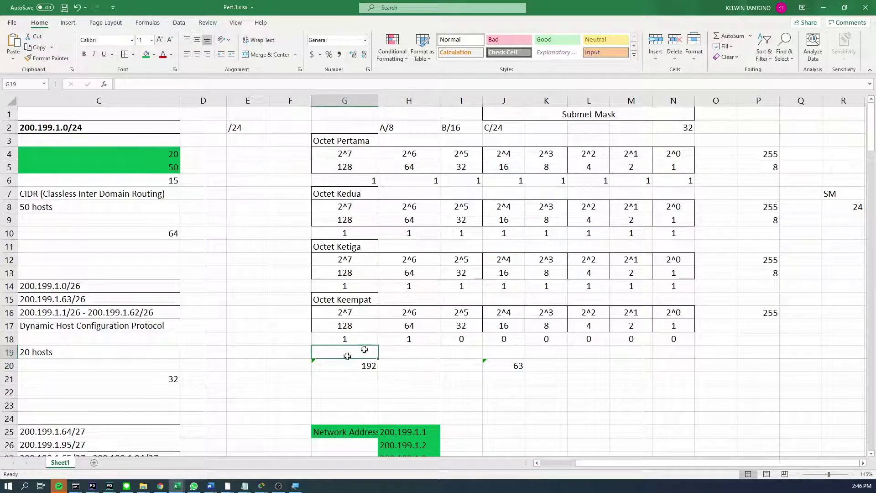
Switch to Packet Tracer, open the router's FastEthernet1/0 settings and move the configuration window clear of the topology.
key("alt+Tab")
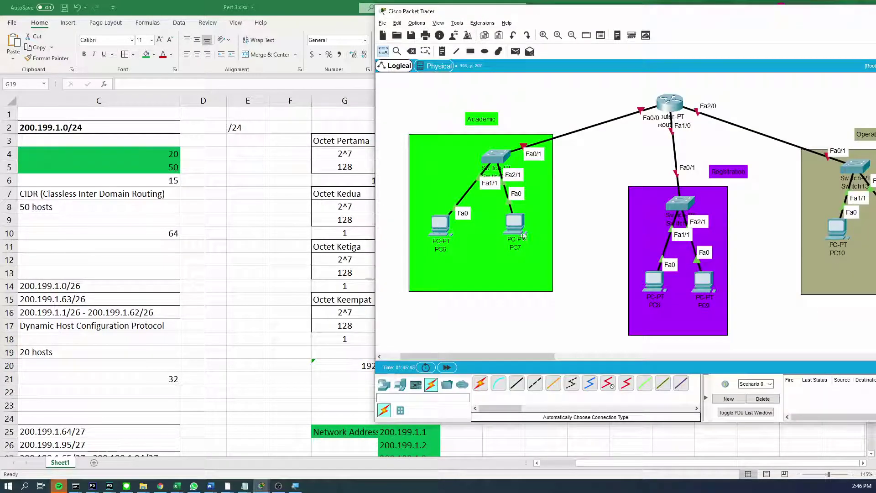
left_click(670, 103)
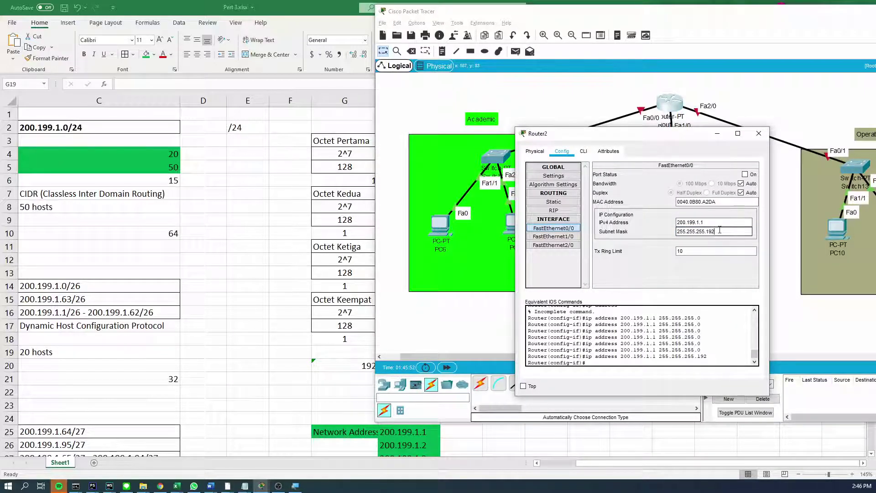
left_click(575, 237)
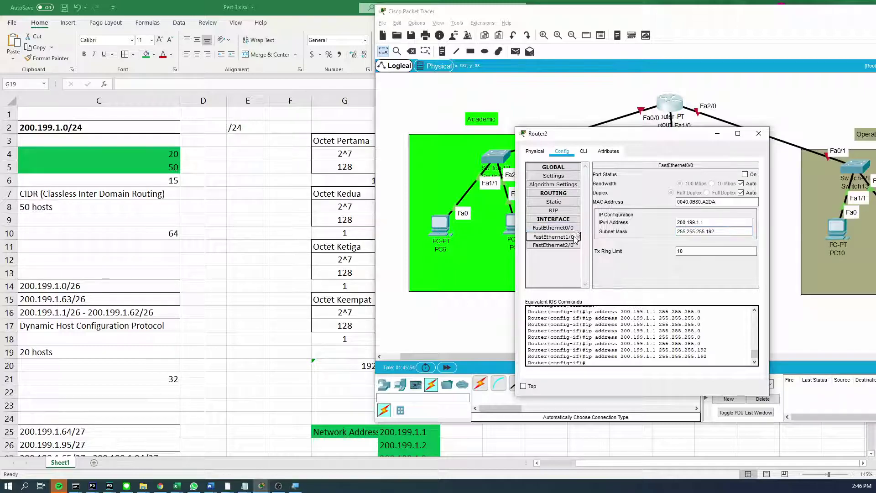
left_click_drag(631, 138, 306, 138)
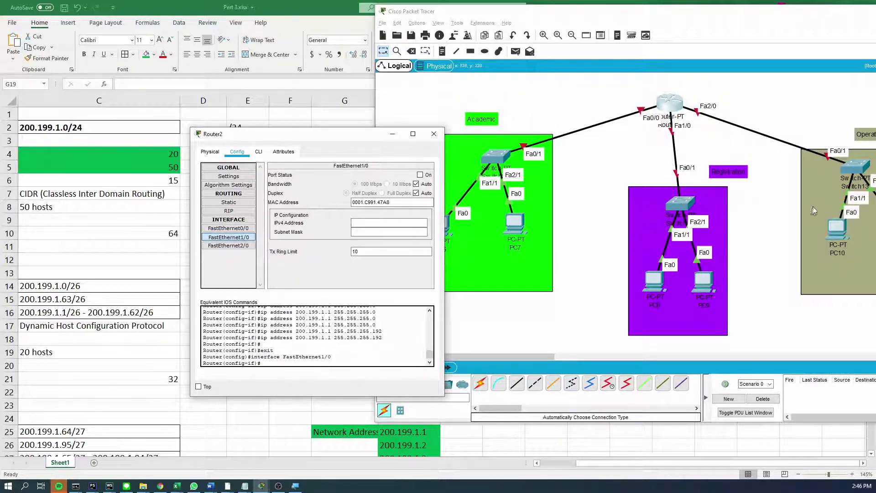
Look up the Registration Division's usable IP range in the Excel sheet, then return to the router's configuration window.
key("alt+Tab")
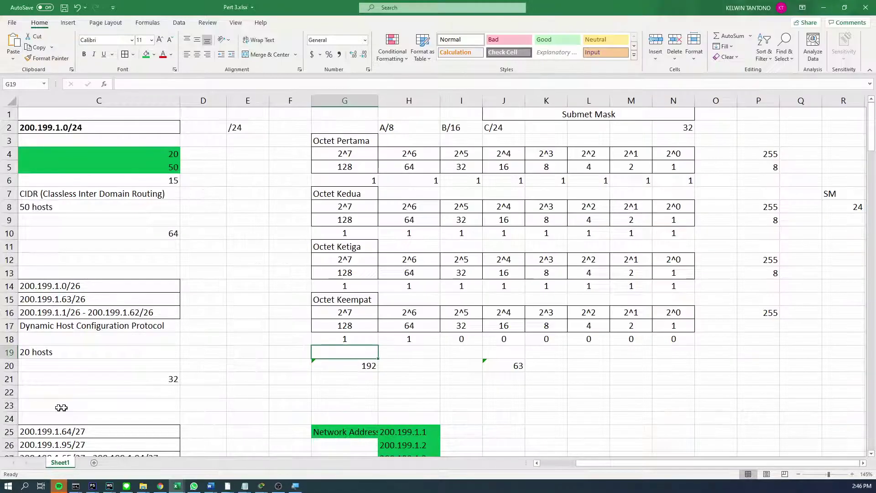
left_click(105, 405)
scroll(105, 405, "left", 5)
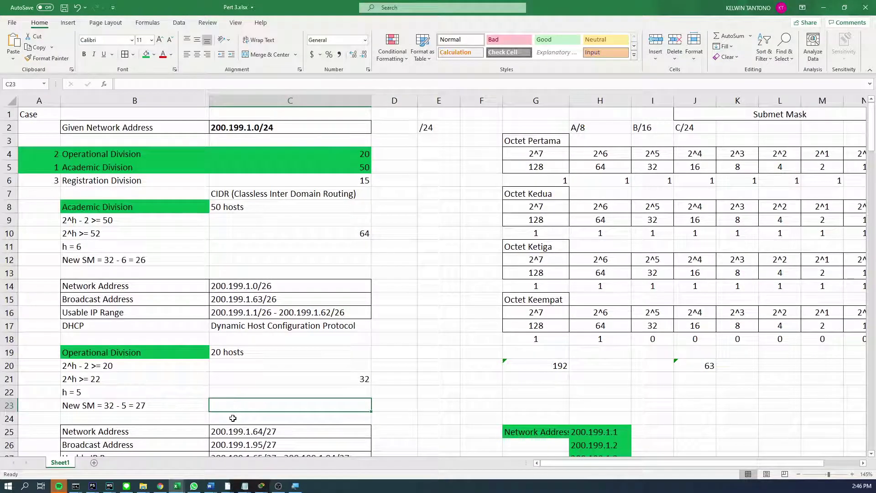
key("Left")
key("Down")
key("Down")
key("Down")
key("Down")
key("Down")
key("Down")
key("Down")
key("Down")
key("Down")
key("Down")
key("Down")
key("Down")
key("Down")
key("Down")
key("Down")
key("Down")
key("Down")
key("Down")
key("Down")
key("Down")
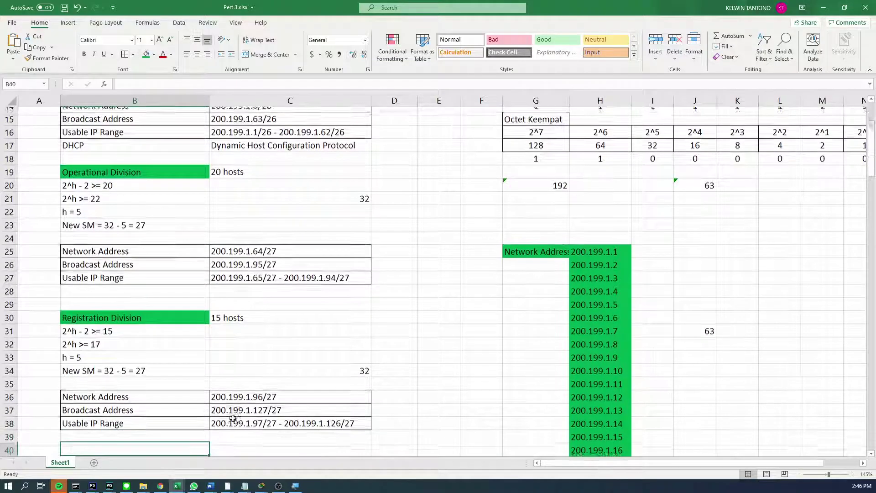
key("Up")
key("Up")
key("Up")
key("alt+Tab")
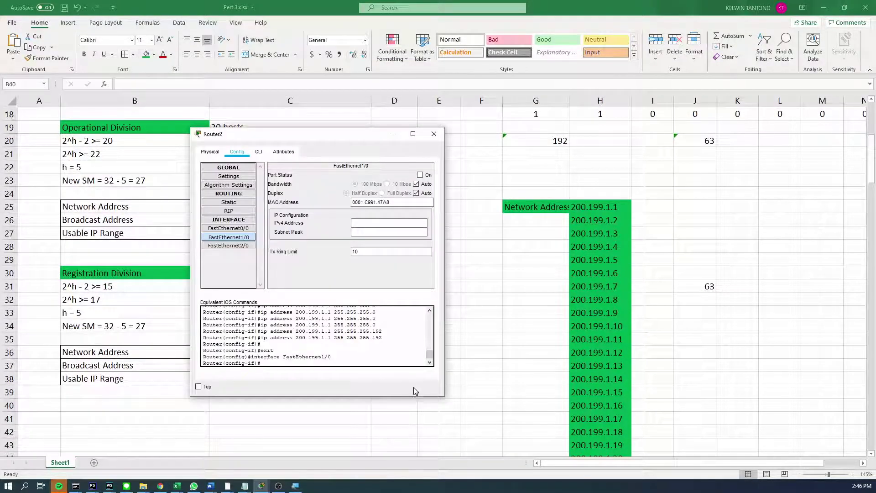
key("alt+Tab")
key("alt+Tab")
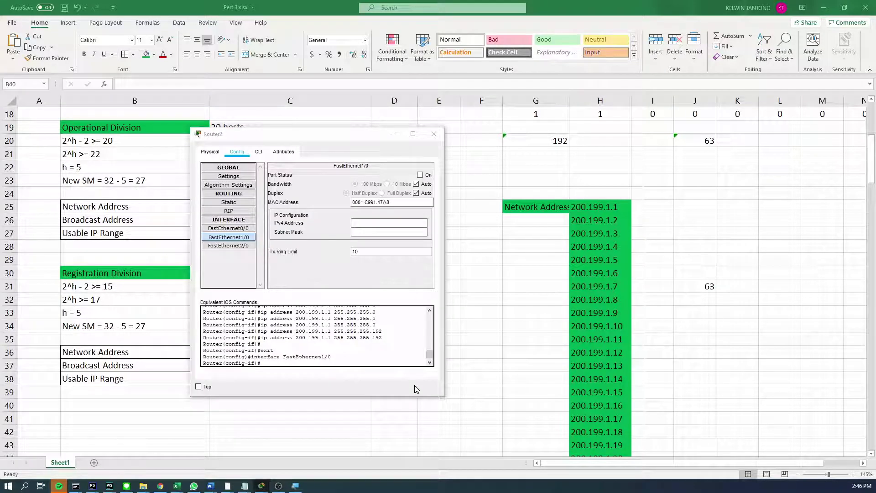
left_click(370, 224)
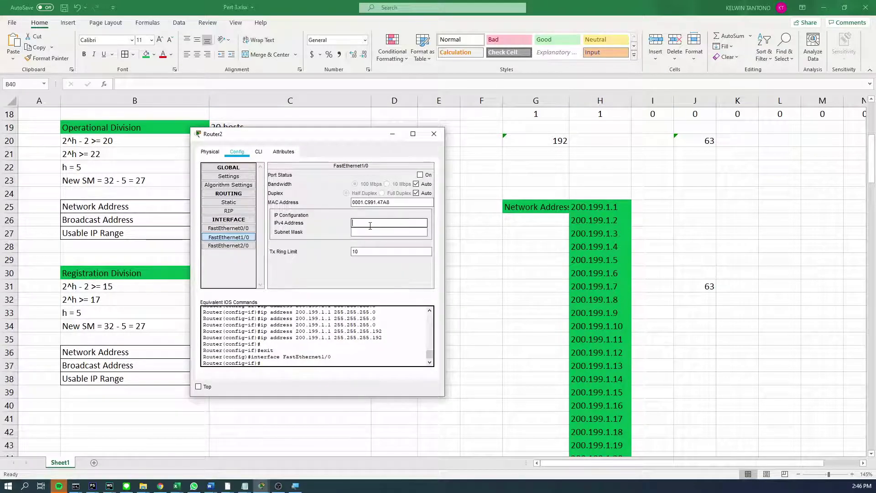
type("200.1")
key("alt+Tab")
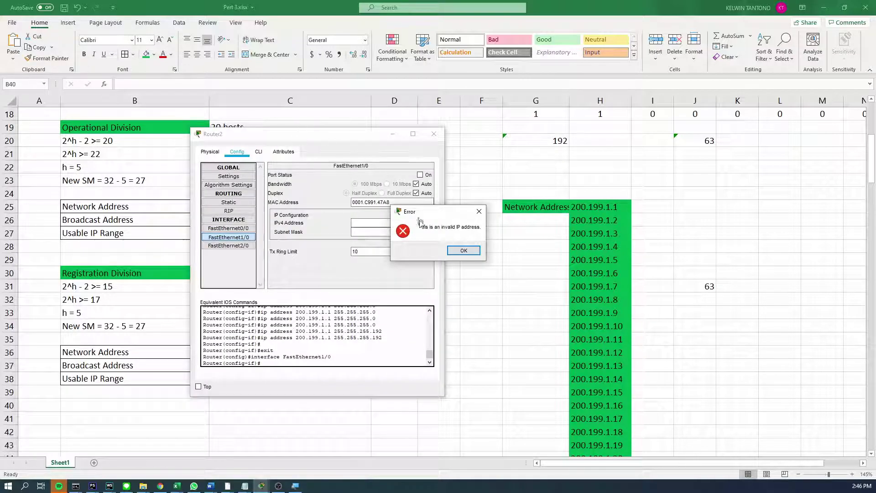
left_click(463, 250)
Move the router window off the division tables and set FastEthernet1/0's IPv4 address to 200.199.1.97.
left_click_drag(362, 137, 590, 151)
left_click(624, 235)
type("2")
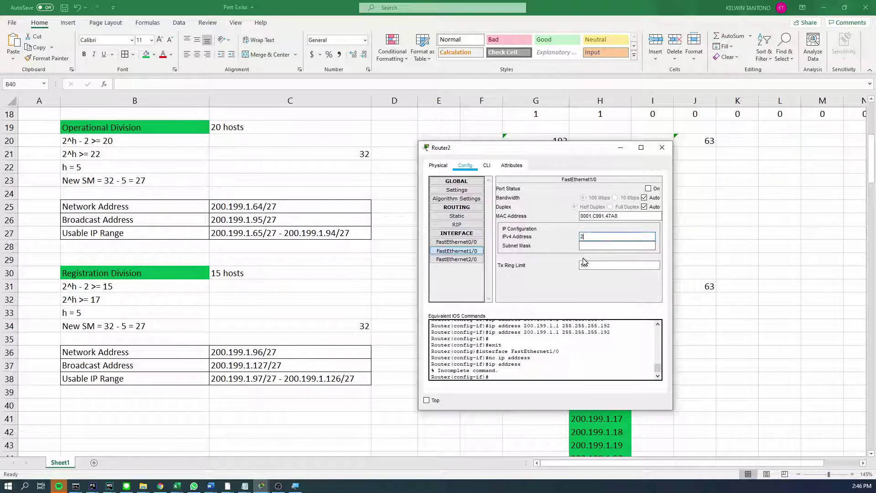
type("00.199.1.97")
key("Tab")
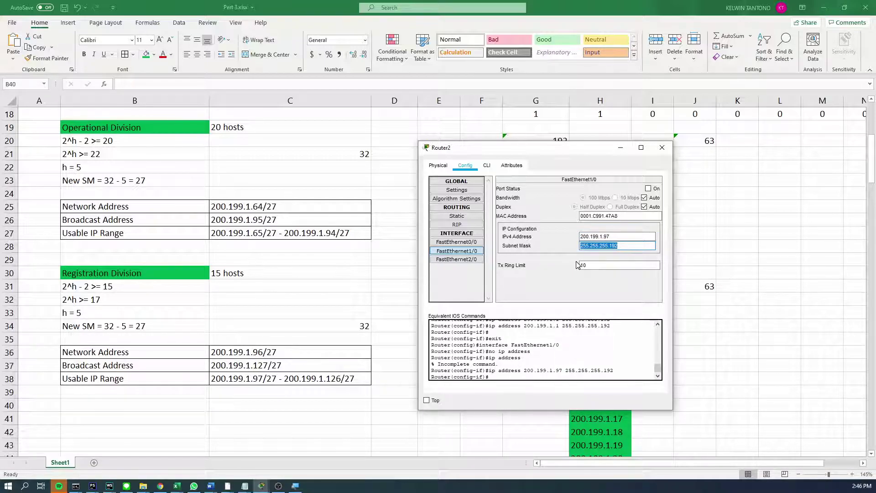
Switch to Excel and set the third bit of Octet Keempat in I18 to 1.
key("alt+Tab")
scroll(685, 266, "up", 3)
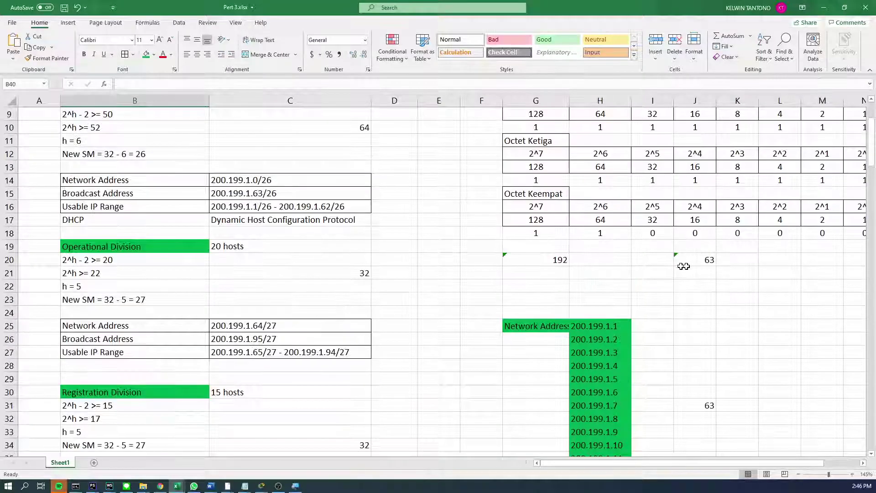
left_click(564, 230)
left_click(651, 233)
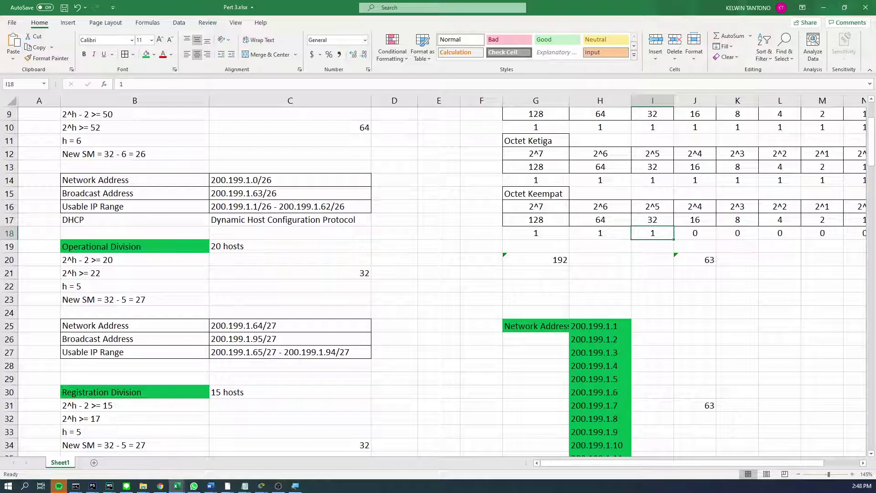
left_click(324, 273)
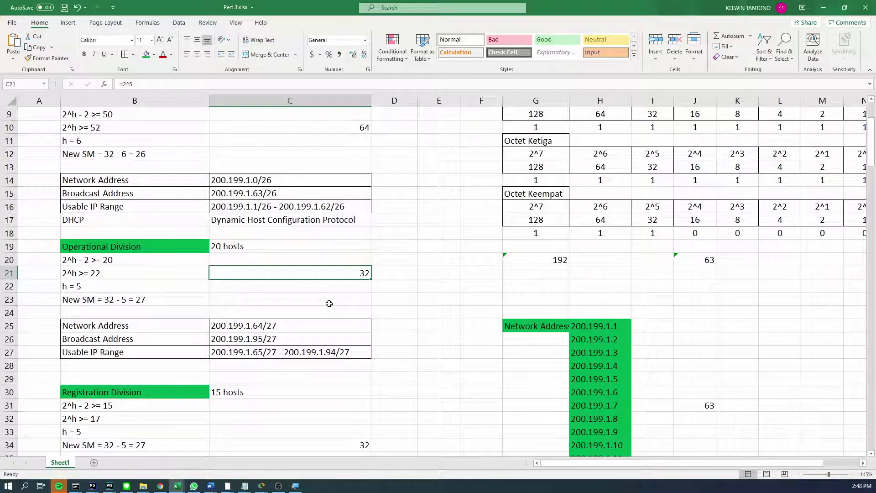
key("Right")
key("Right")
key("Right")
key("Right")
key("Right")
key("Right")
key("Right")
key("Right")
key("Right")
key("Right")
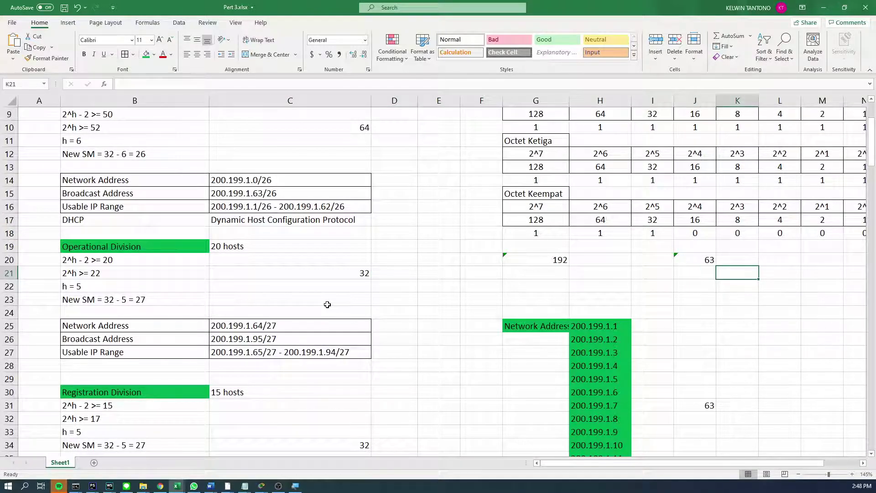
key("Right")
key("Left")
key("Left")
key("Left")
key("Left")
key("Left")
key("Left")
key("Left")
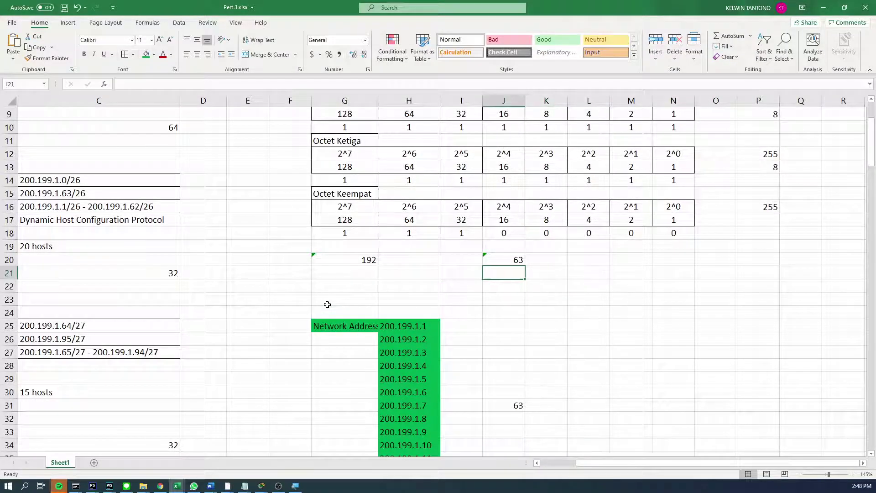
key("Left")
key("Left")
key("Left")
key("Left")
key("Left")
key("Left")
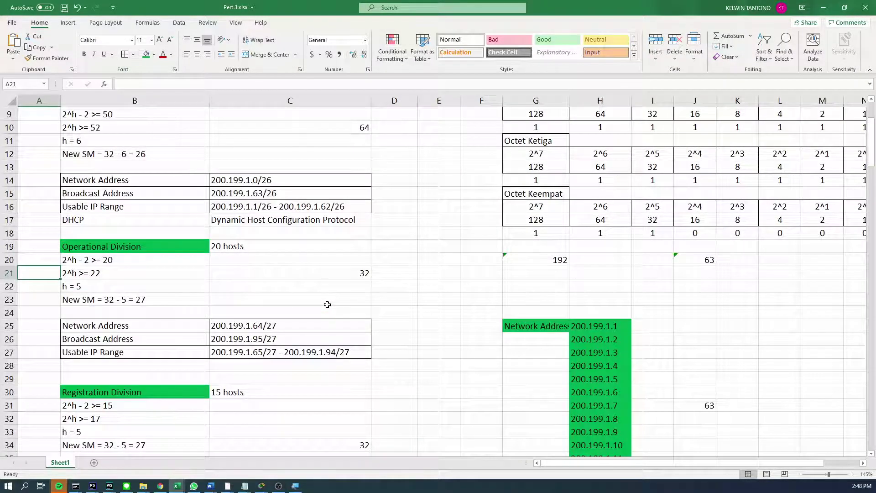
Compare FastEthernet1/0's subnet mask in Packet Tracer with Octet Keempat's third bit, its place value and the sum in G20 in Excel.
key("alt+Tab")
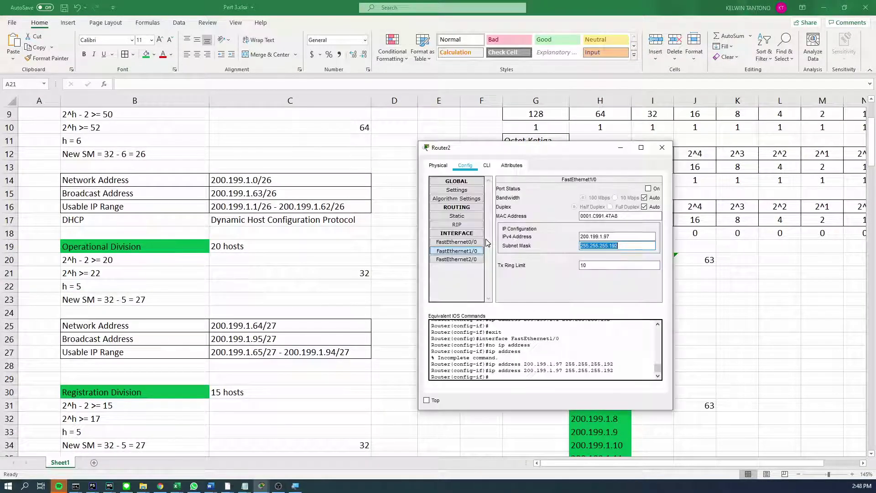
key("Return")
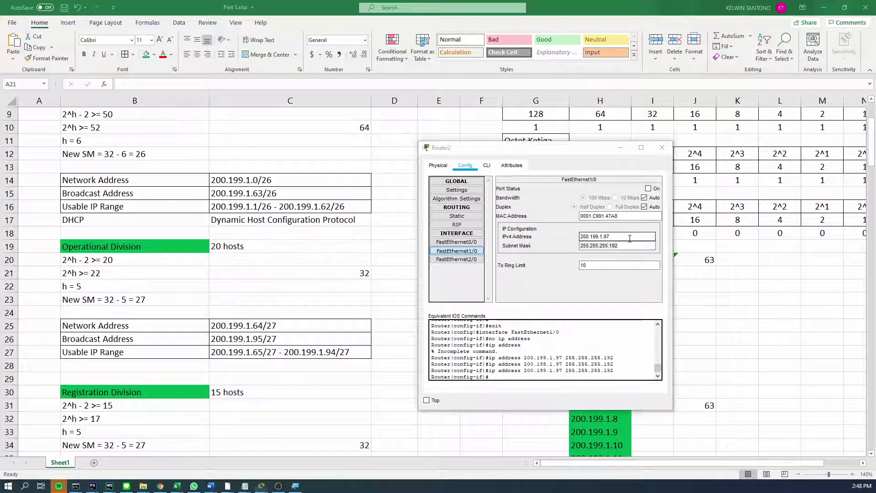
key("alt+Tab")
left_click(651, 232)
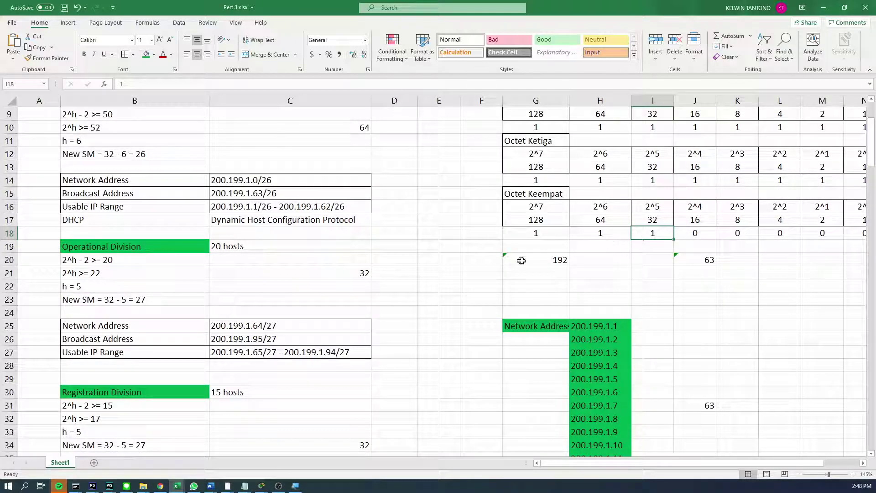
left_click(566, 260)
left_click(645, 223)
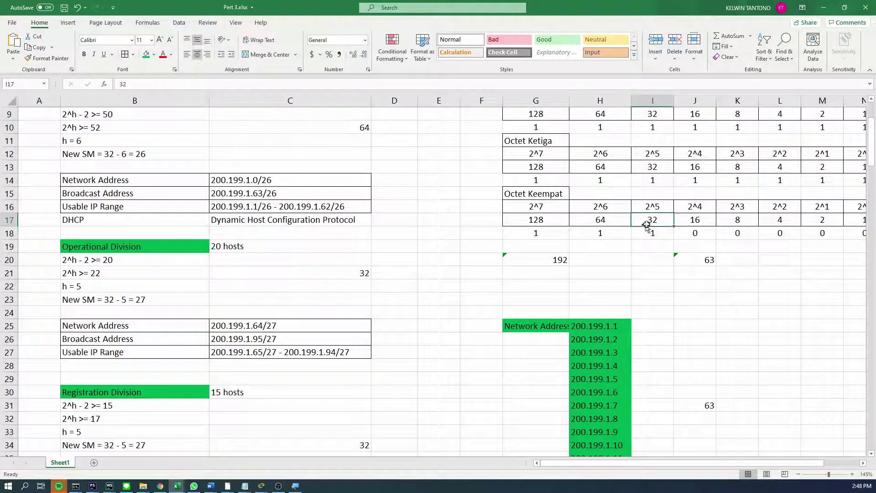
left_click(553, 259)
Switch back to Packet Tracer and set FastEthernet1/0's subnet mask to 255.255.255.224.
key("alt+Tab")
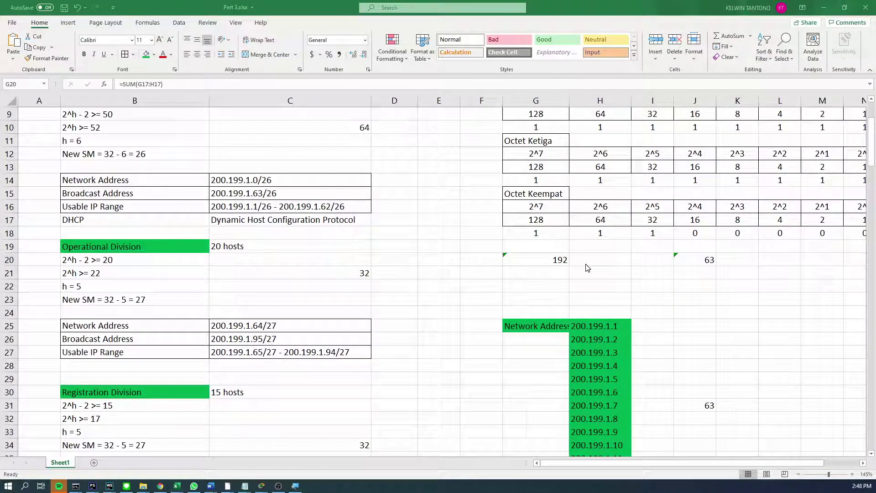
left_click(651, 246)
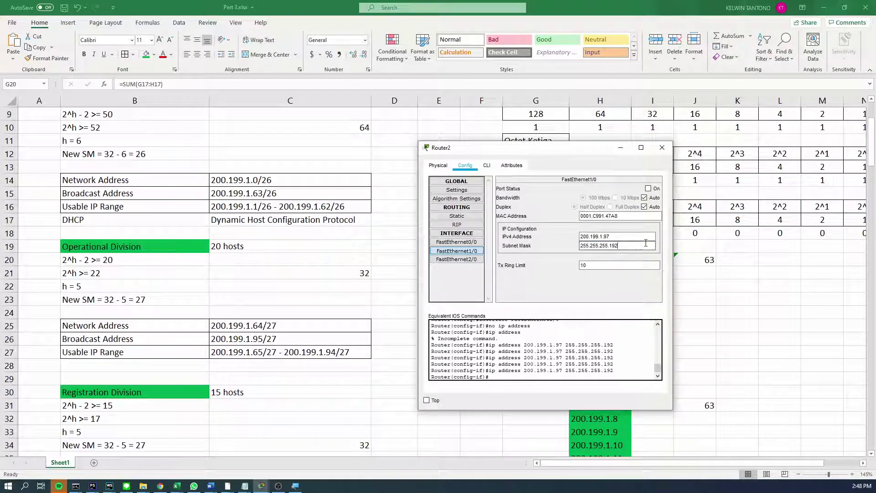
key("BackSpace")
key("BackSpace")
key("BackSpace")
type("224")
key("Return")
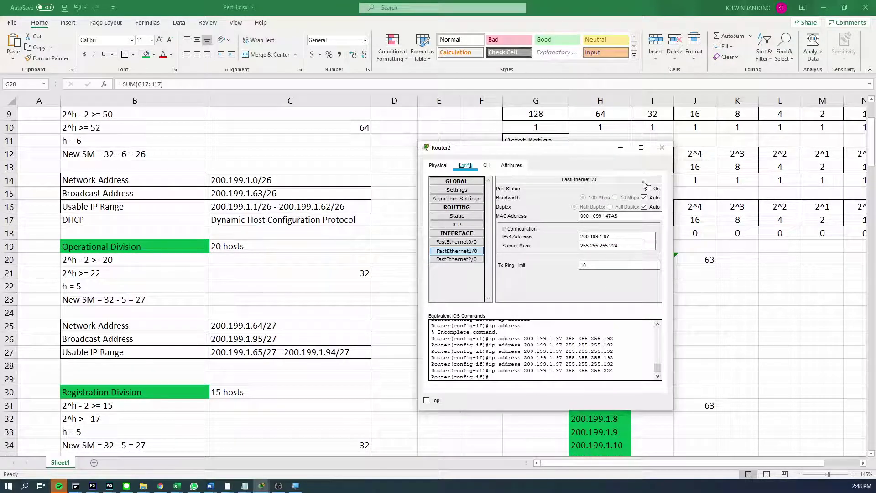
Turn on the port status of the router's FastEthernet1/0 and FastEthernet0/0 interfaces.
left_click(649, 189)
left_click(482, 242)
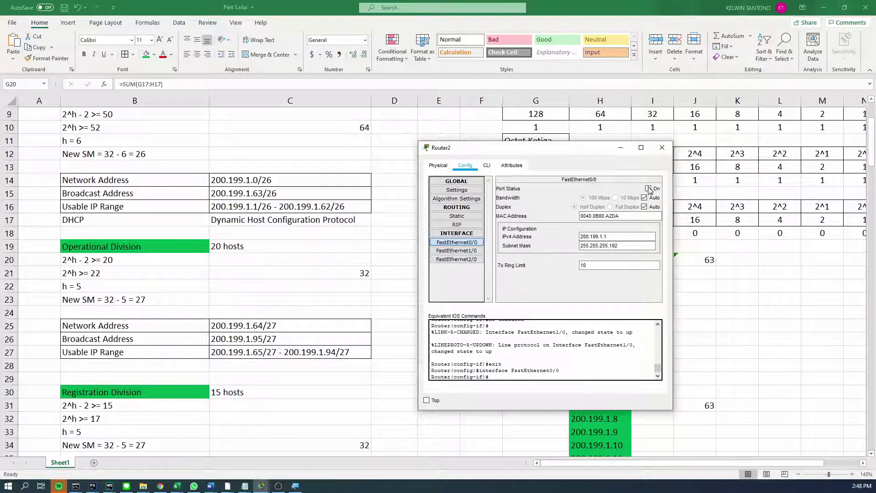
left_click(648, 189)
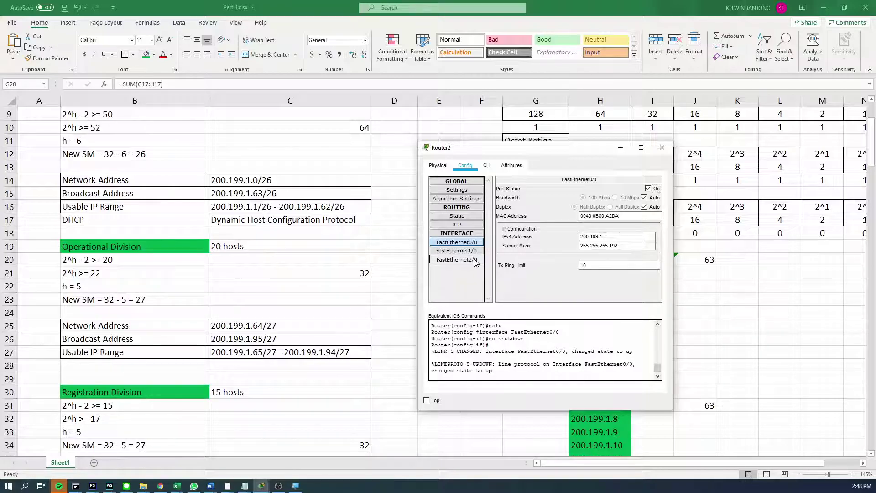
Open the router's FastEthernet2/0 settings and reposition the topology window so the Operational area and the Excel division tables are both in view.
left_click(458, 259)
key("alt+Tab")
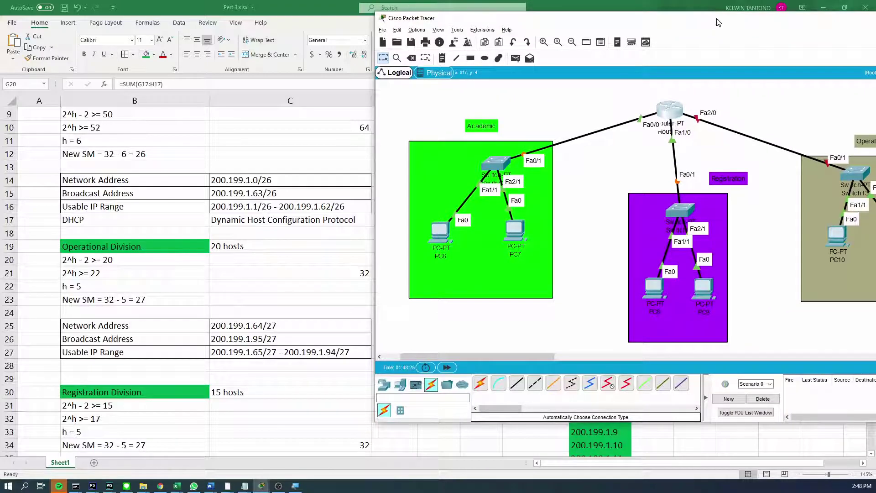
left_click_drag(718, 17, 613, 28)
key("alt+Tab")
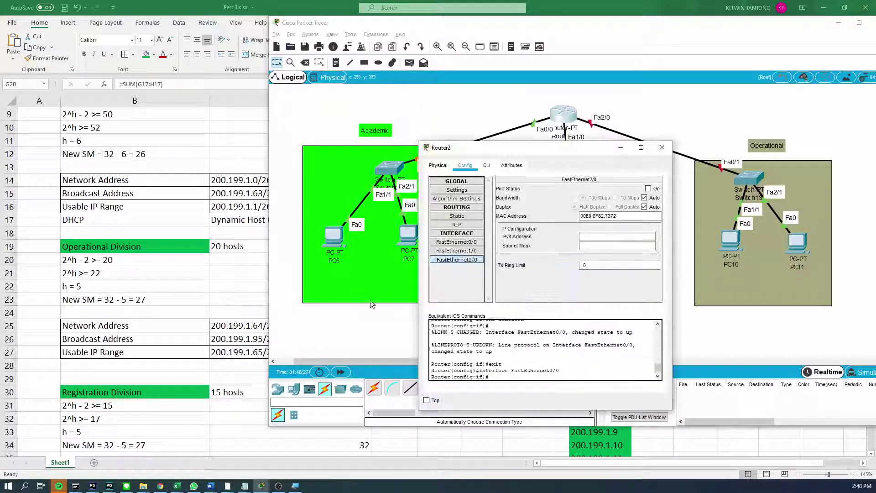
scroll(283, 327, "down", 5)
scroll(220, 337, "down", 3)
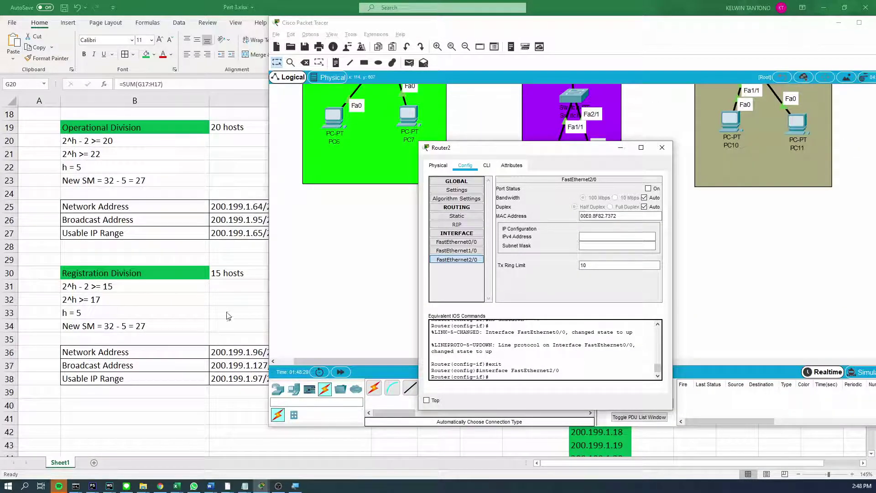
left_click(582, 246)
type("20")
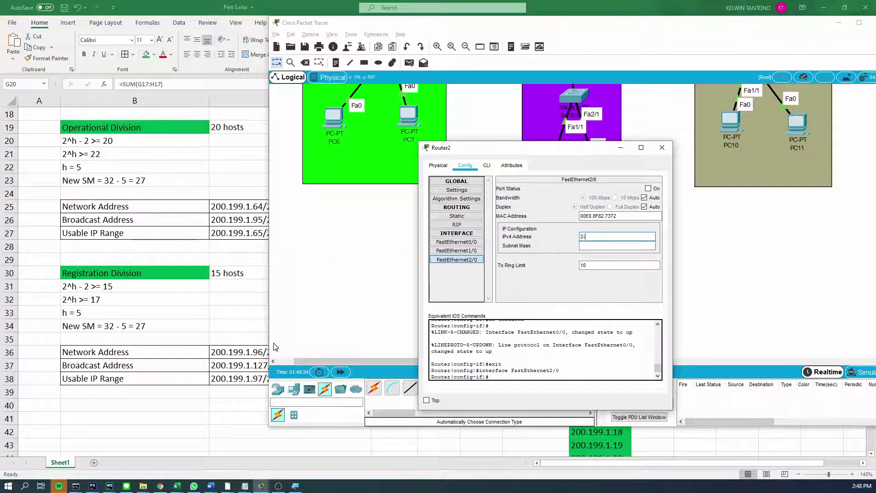
key("BackSpace")
type("200.199.65")
key("Tab")
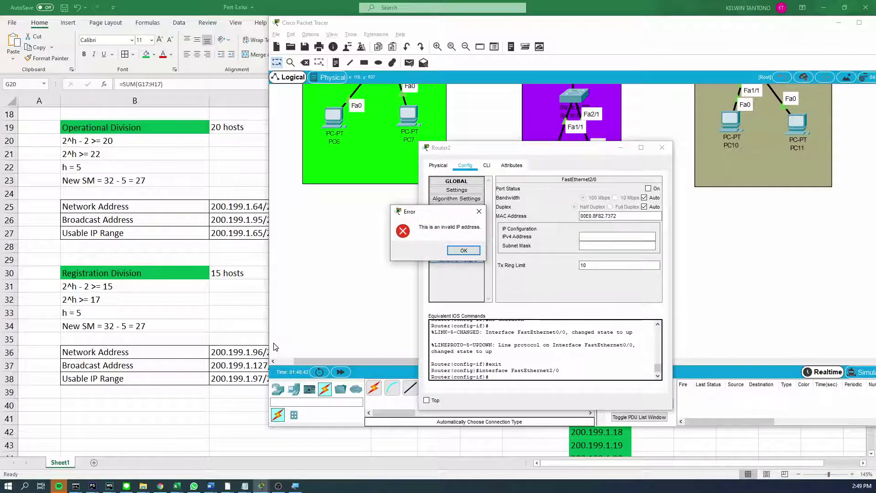
key("Return")
Set FastEthernet2/0's IPv4 address to 200.199.1.65.
key("shift+Tab")
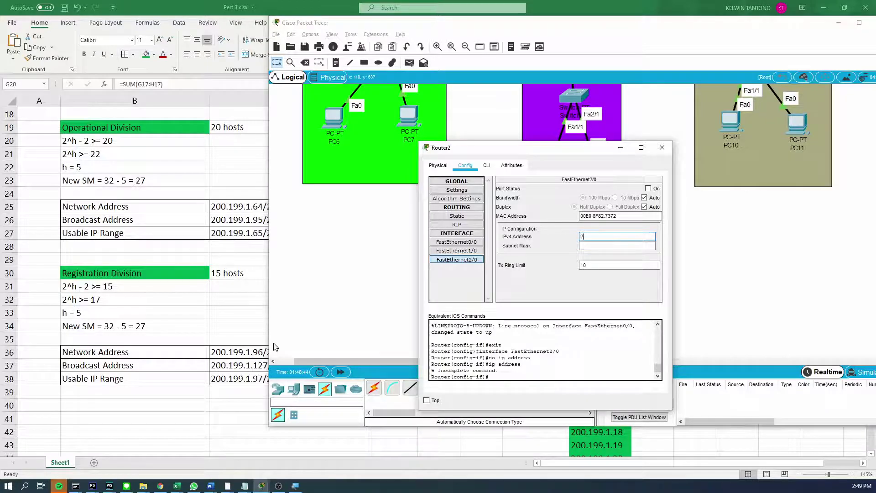
type("200.199.1.65")
key("Tab")
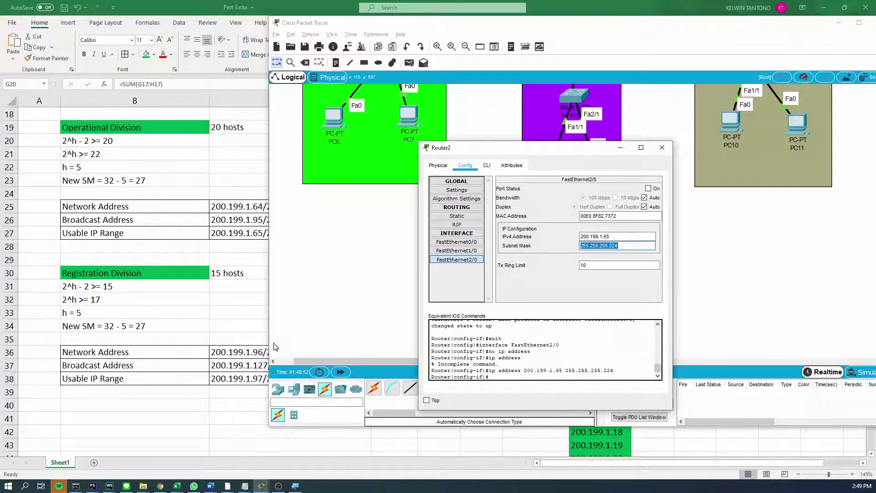
Turn on the router's FastEthernet2/0 port status, close the router's settings and fast-forward the simulation time.
key("End")
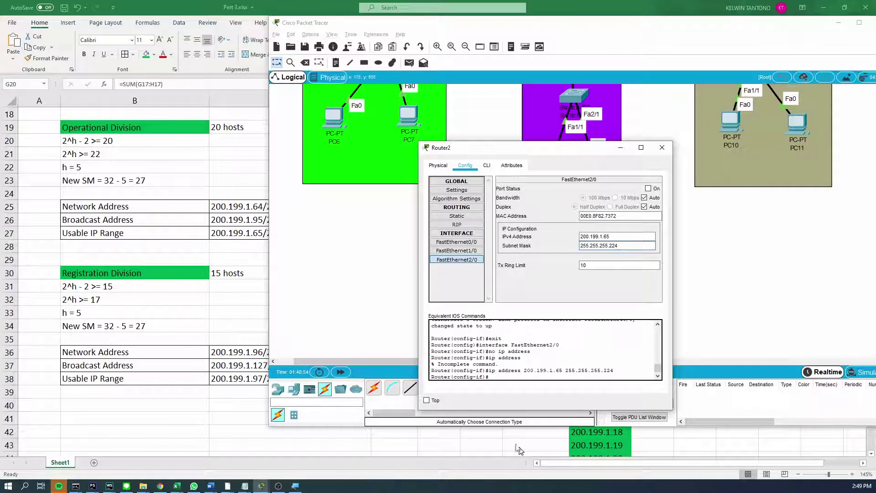
left_click(648, 189)
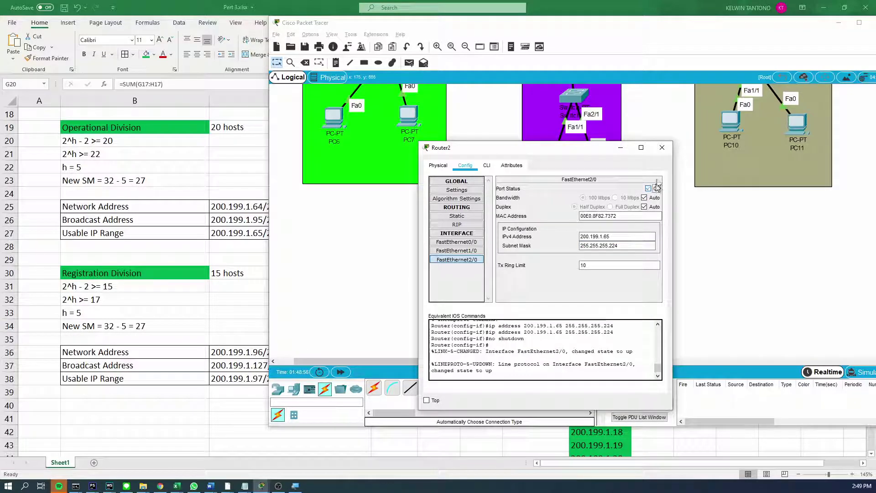
left_click(662, 148)
scroll(656, 196, "up", 3)
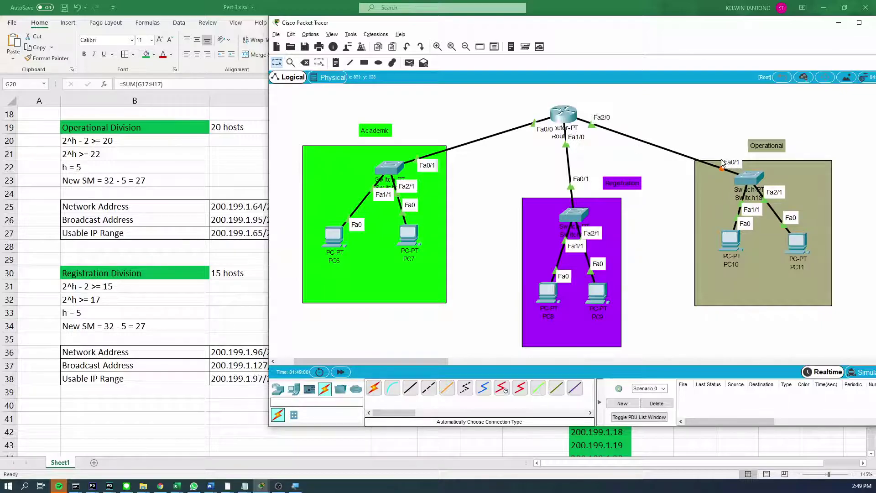
left_click(345, 371)
Open PC6's IP configuration with the Academic Division table in view and set its IPv4 address to 200.199.1.2.
left_click(340, 238)
left_click(385, 123)
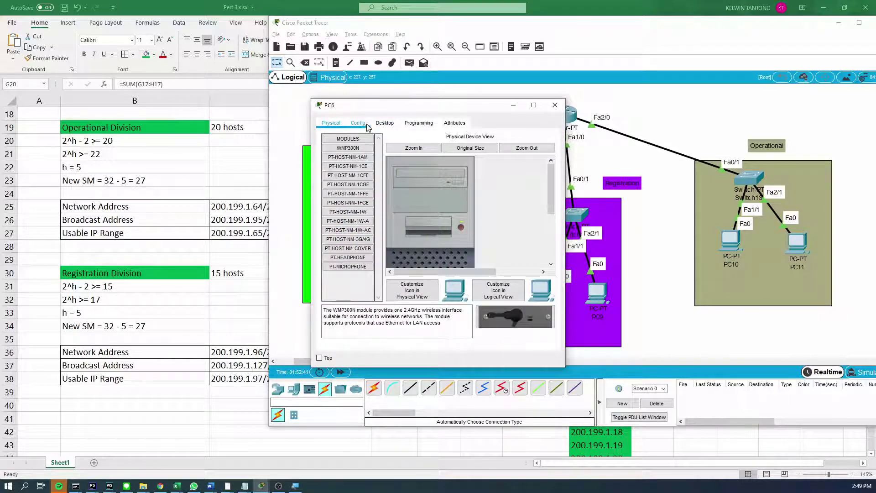
left_click(354, 152)
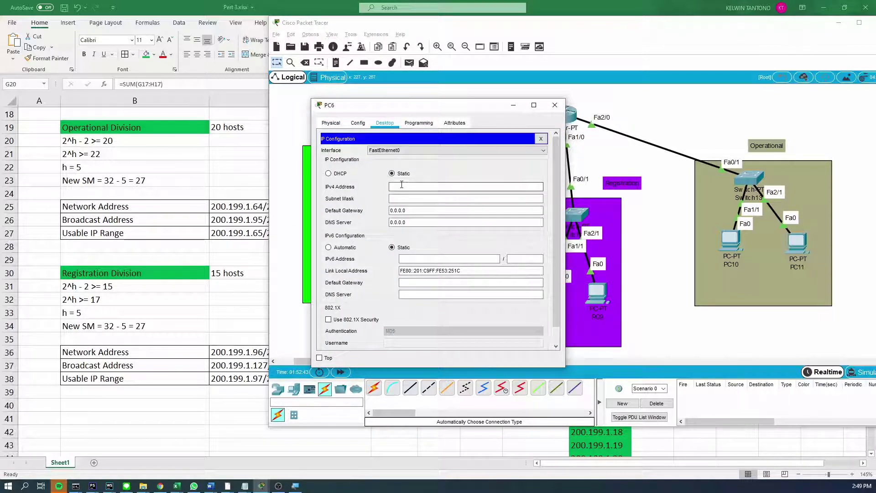
left_click_drag(399, 110, 508, 113)
scroll(259, 258, "up", 6)
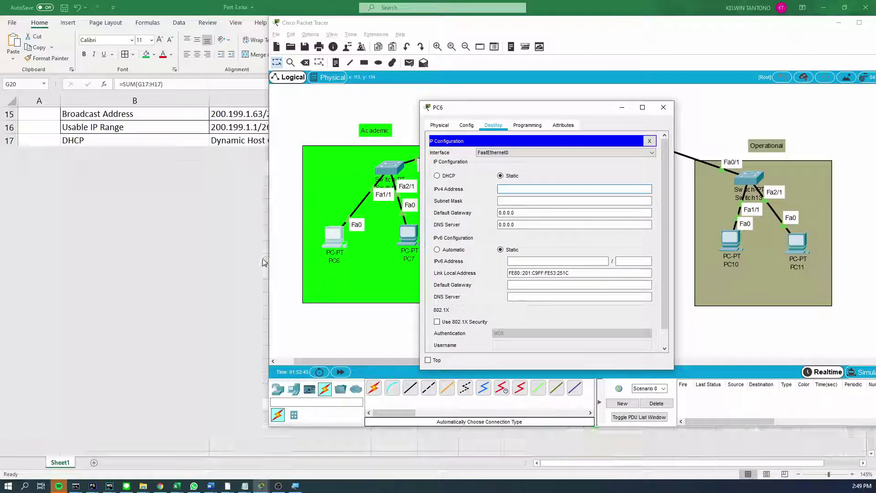
scroll(259, 258, "down", 2)
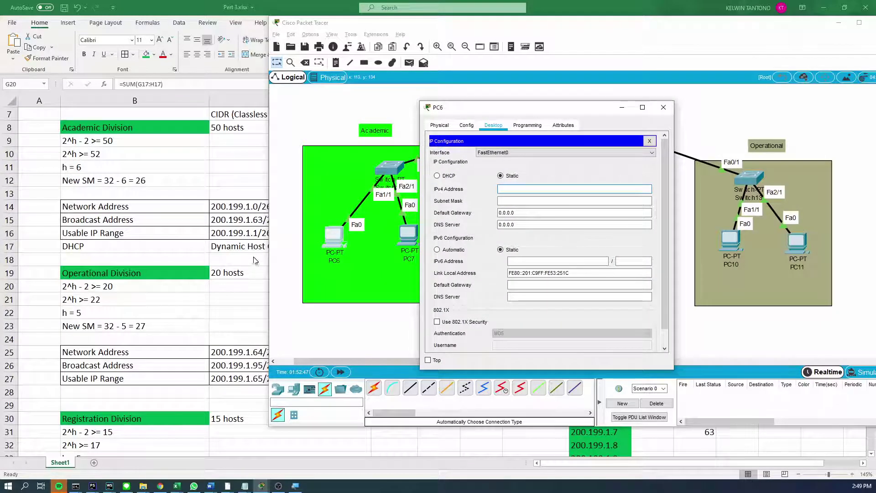
type("200.199.1.2")
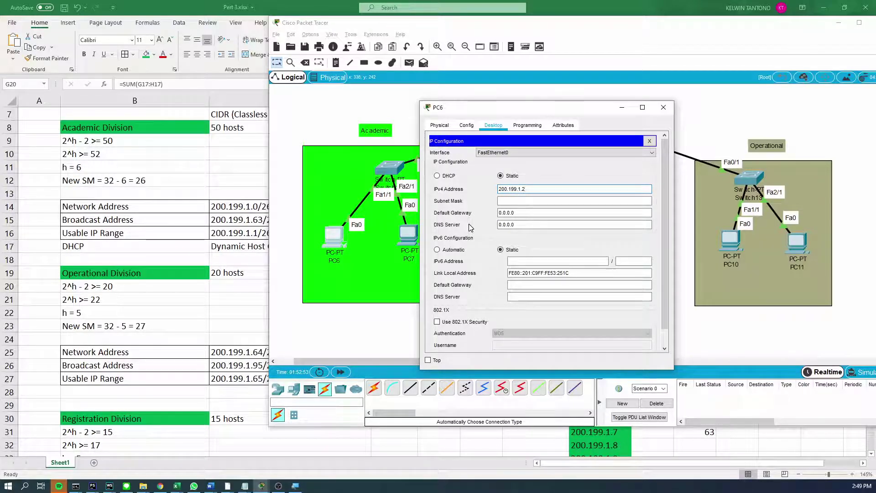
Set PC6's subnet mask to 255.255.255.192.
key("Tab")
key("End")
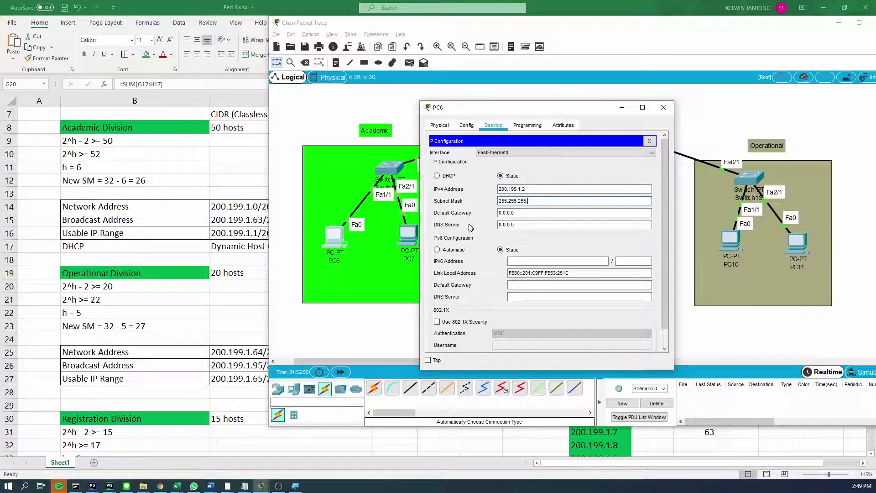
key("BackSpace")
type("192")
Enter PC6's default gateway, starting with 200.199.
key("Tab")
type("200")
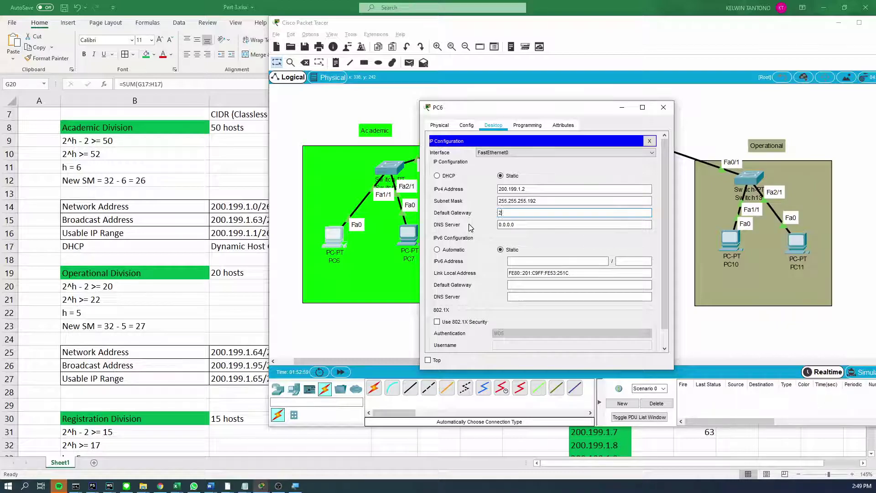
type(".199.")
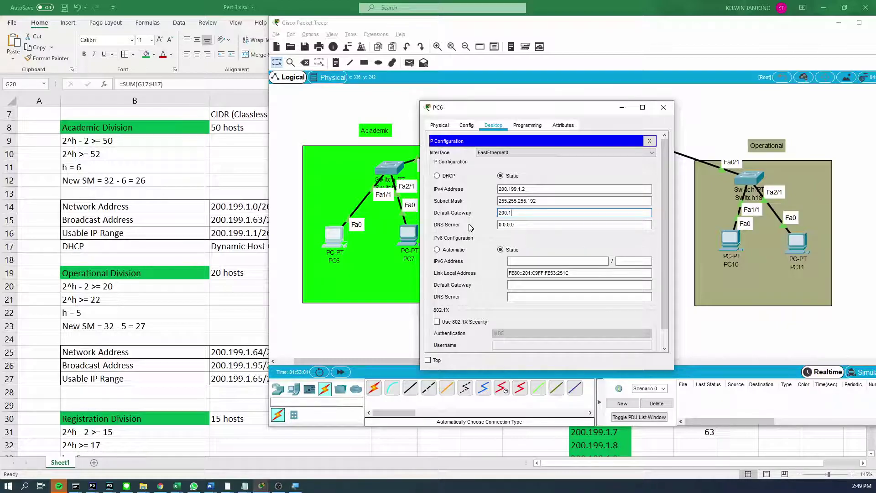